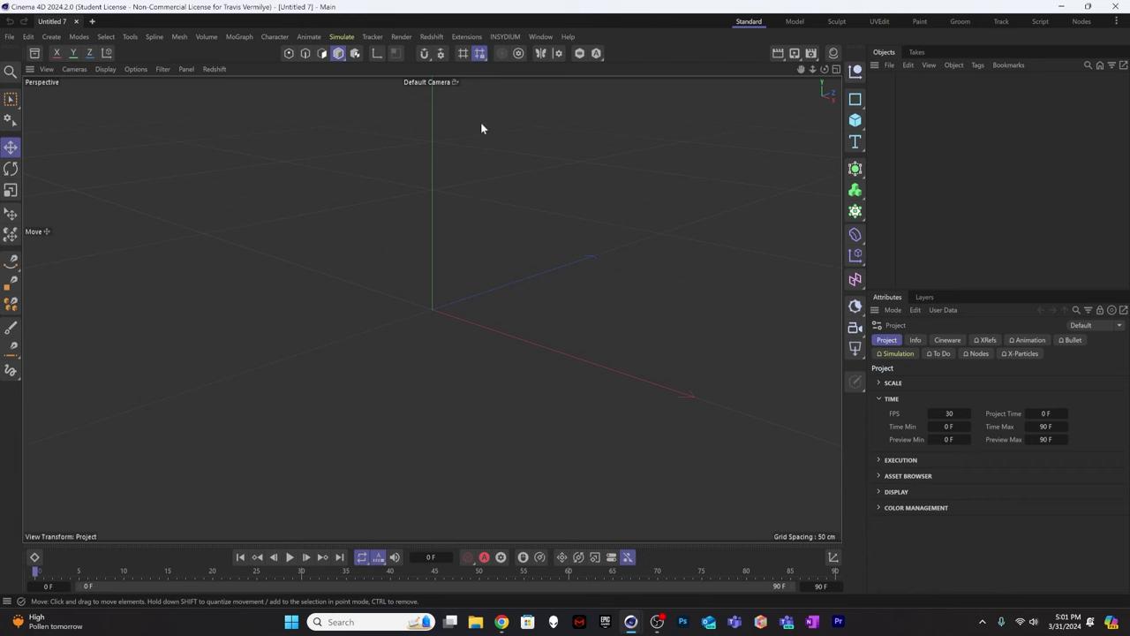
Add a Helix spline and set both its start radius and end radius to 20 cm.
{"action": "left_click", "coordinate": [855, 99]}
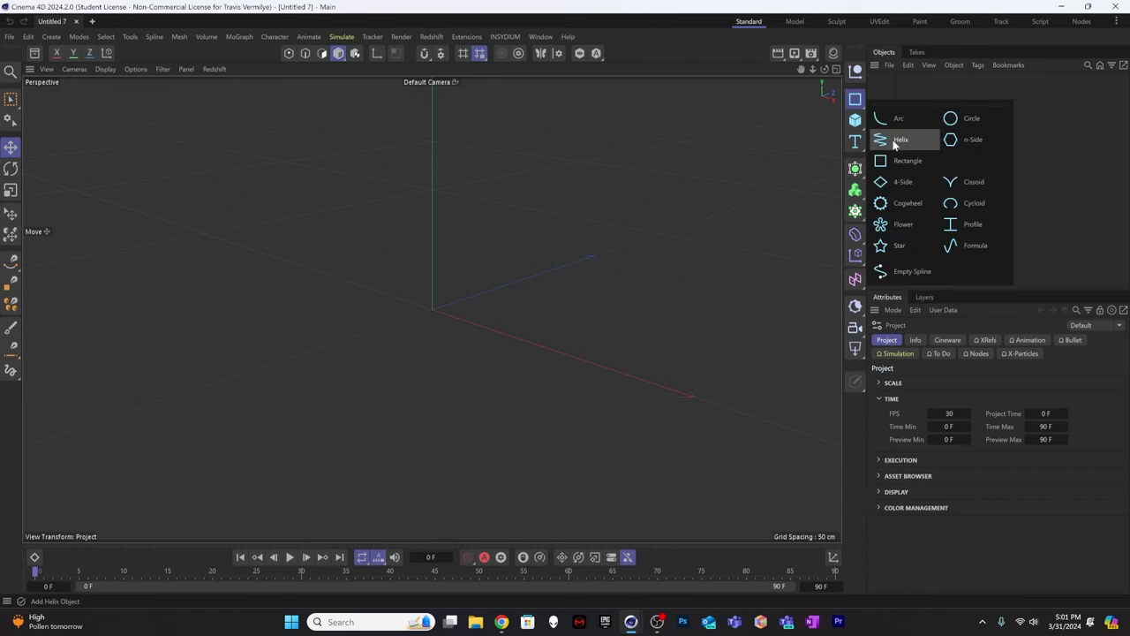
{"action": "left_click", "coordinate": [892, 145]}
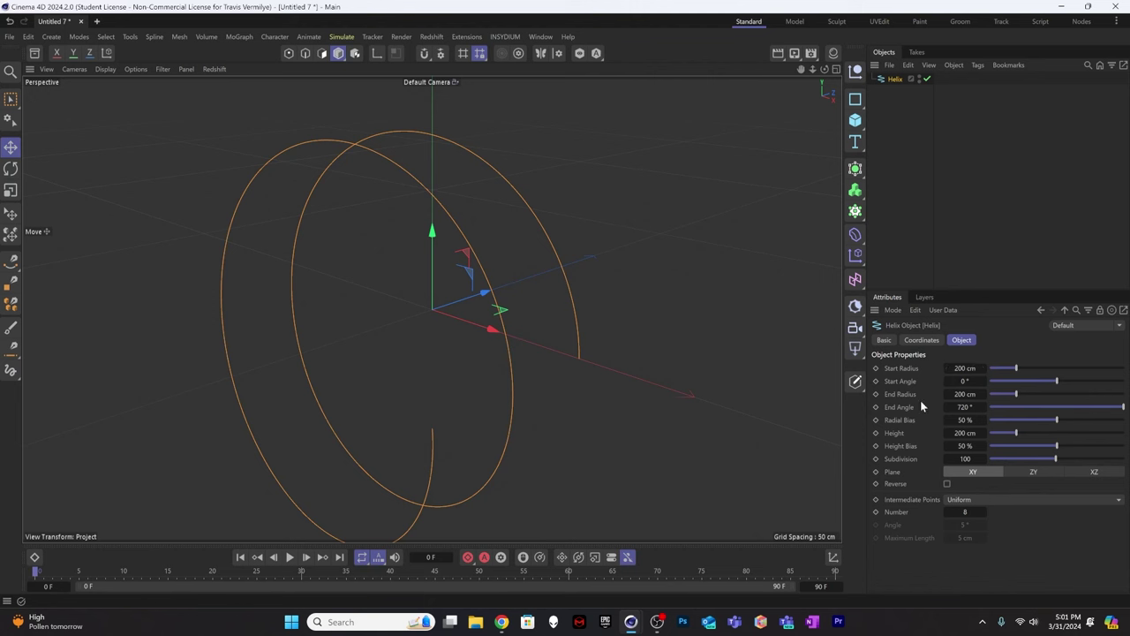
{"action": "left_click", "coordinate": [966, 368]}
{"action": "type", "text": "20"}
{"action": "key", "text": "Tab"}
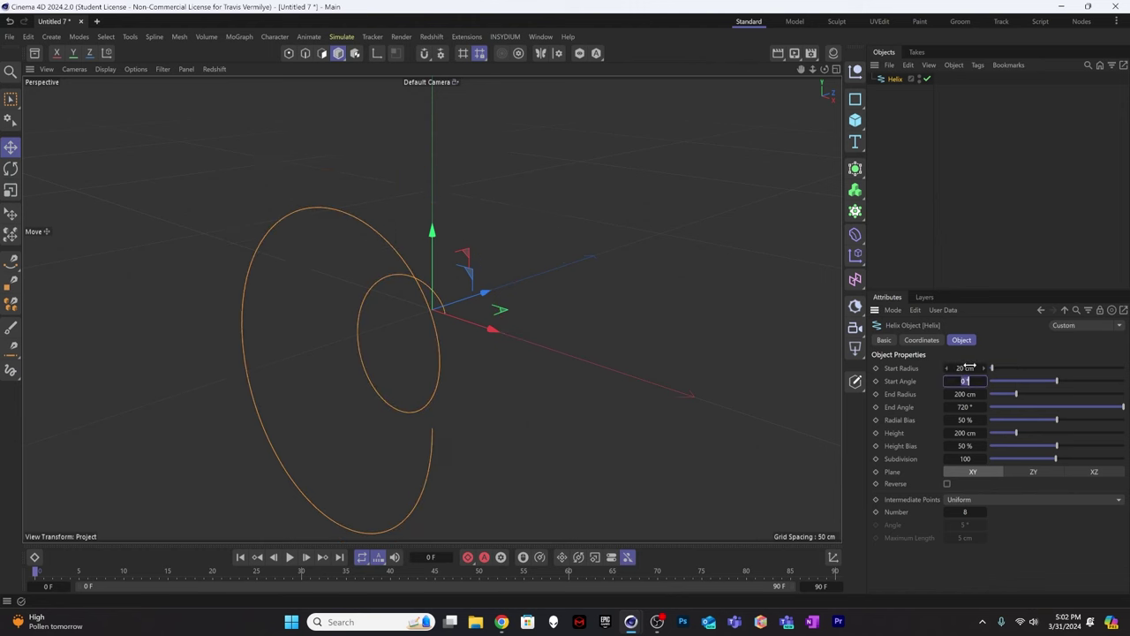
{"action": "type", "text": "20"}
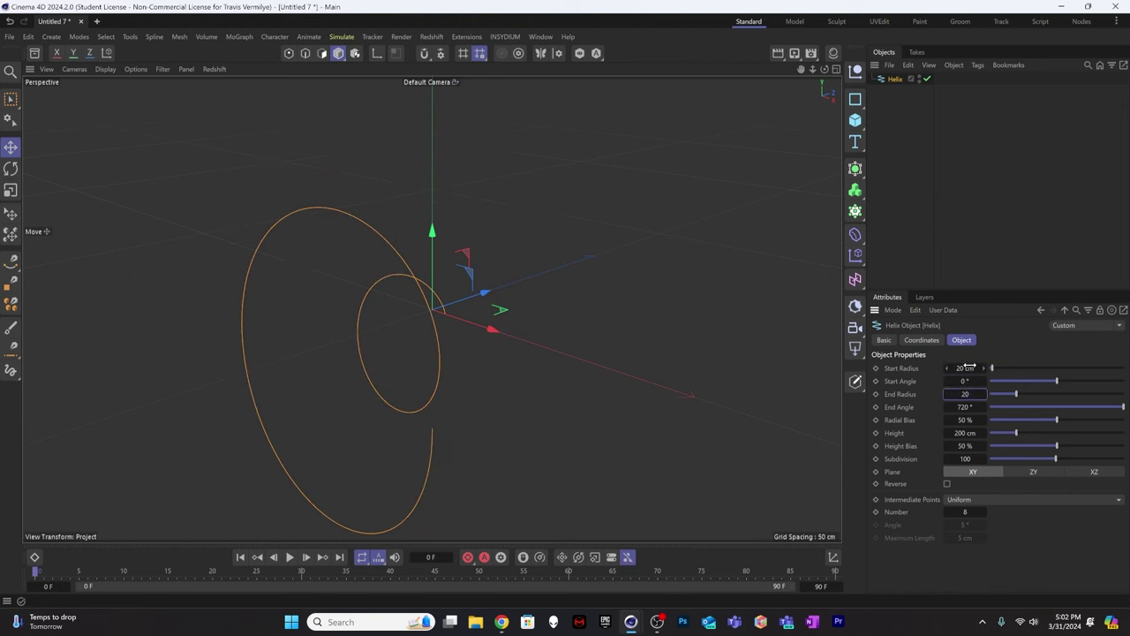
{"action": "key", "text": "Tab"}
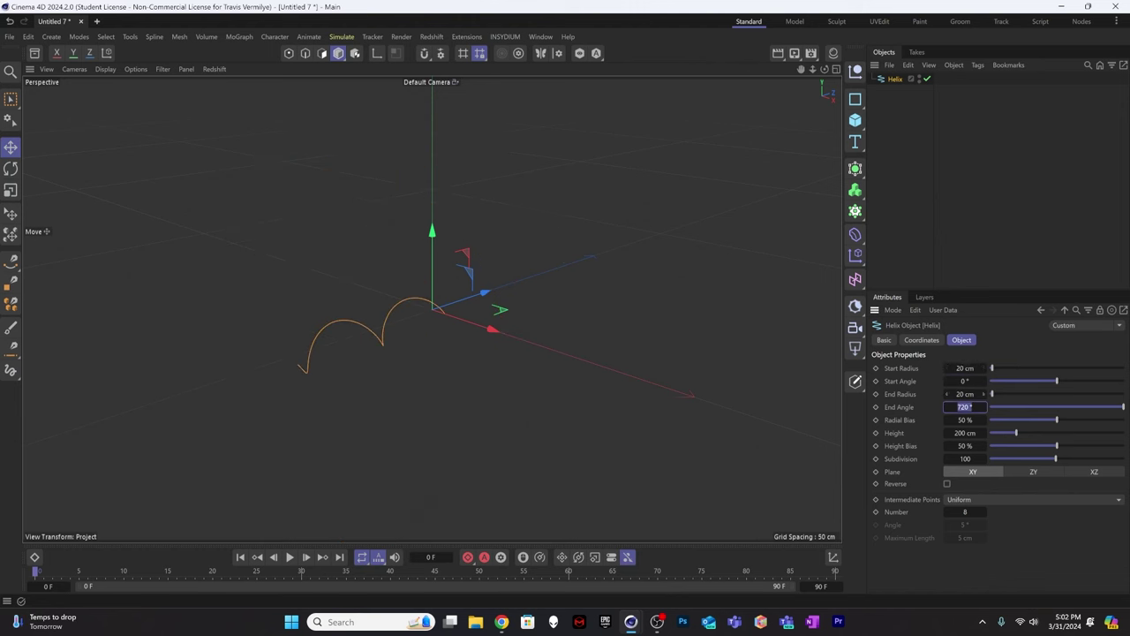
{"action": "left_click_drag", "start_coordinate": [974, 407], "coordinate": [960, 407]}
{"action": "left_click_drag", "start_coordinate": [383, 319], "coordinate": [438, 318], "text": "alt"}
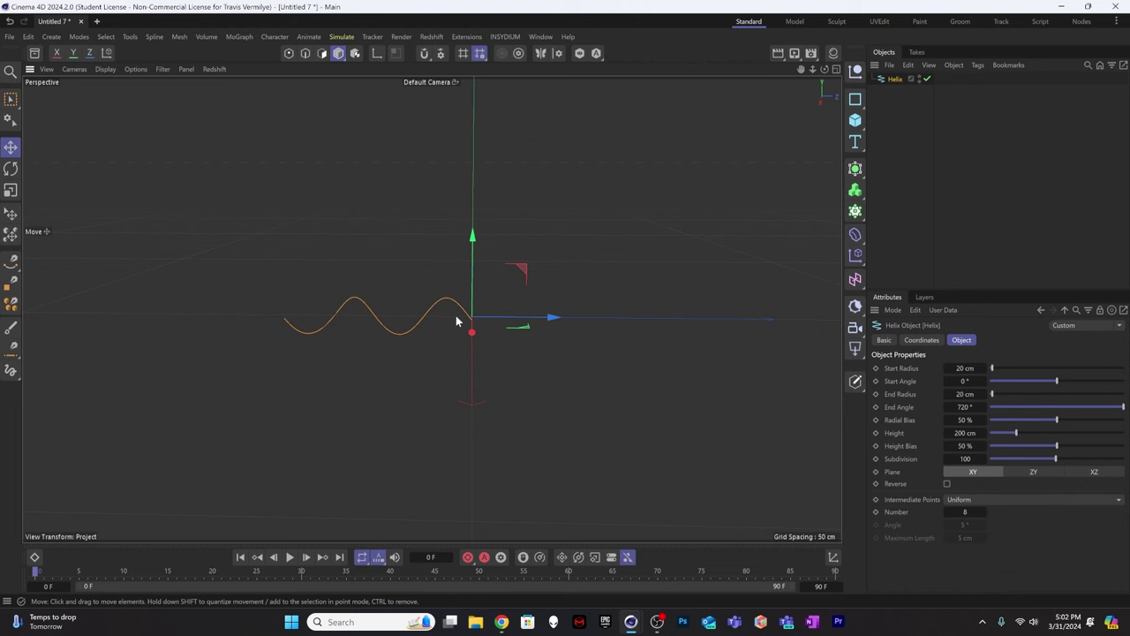
Duplicate the helix and set the copy's end angle to -720720°.
{"action": "left_click", "coordinate": [893, 95]}
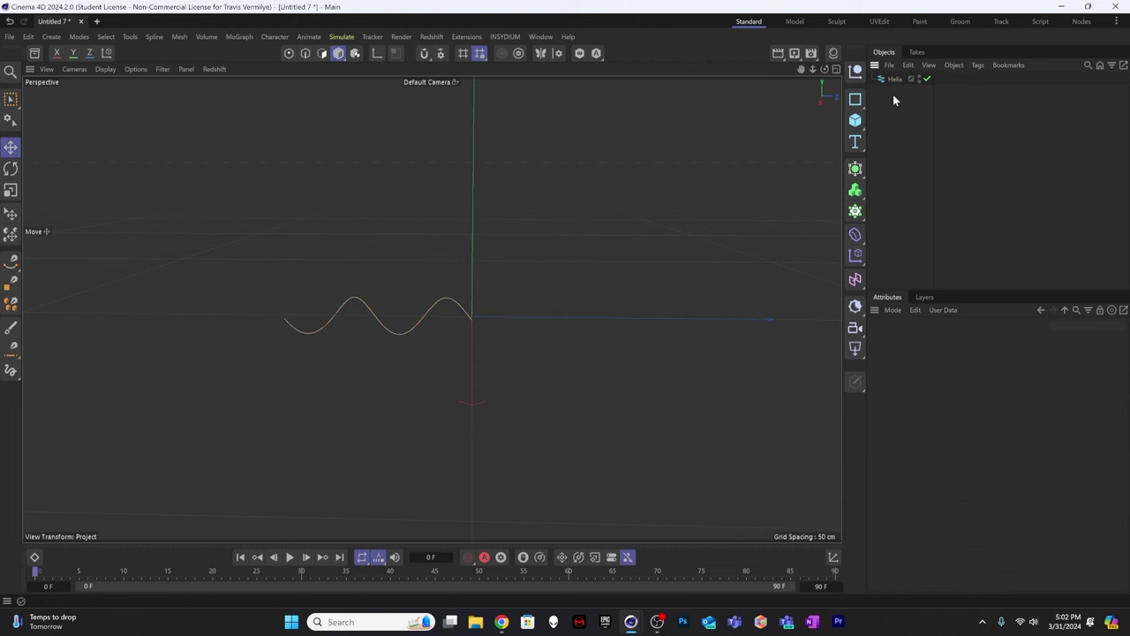
{"action": "left_click_drag", "start_coordinate": [892, 91], "coordinate": [892, 95], "text": "ctrl"}
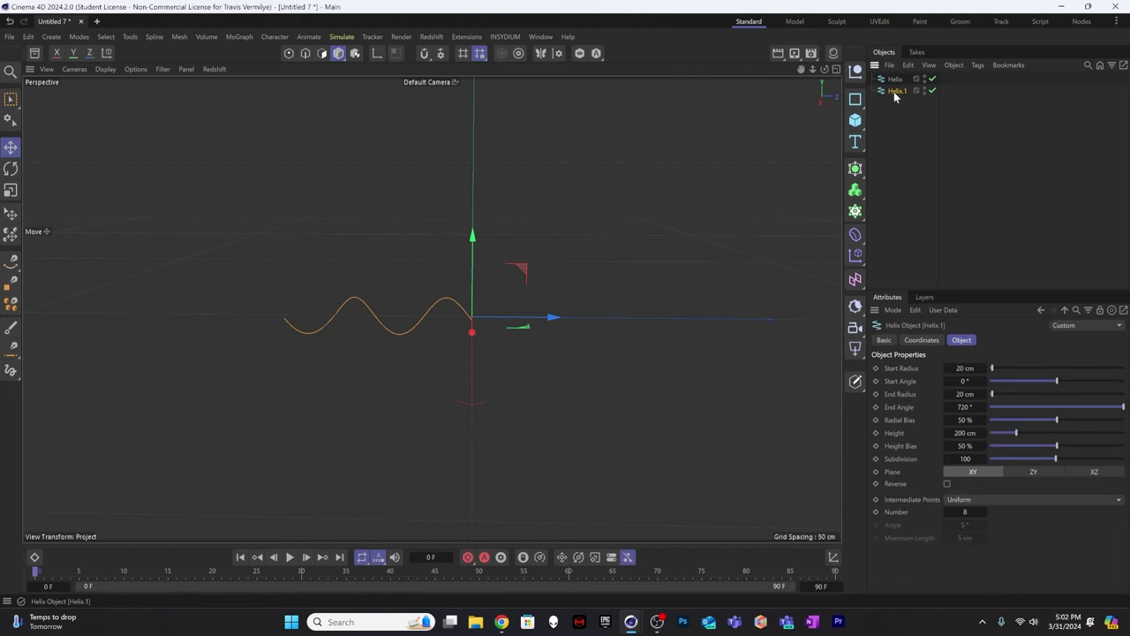
{"action": "left_click", "coordinate": [963, 407]}
{"action": "type", "text": "-720"}
{"action": "key", "text": "Return"}
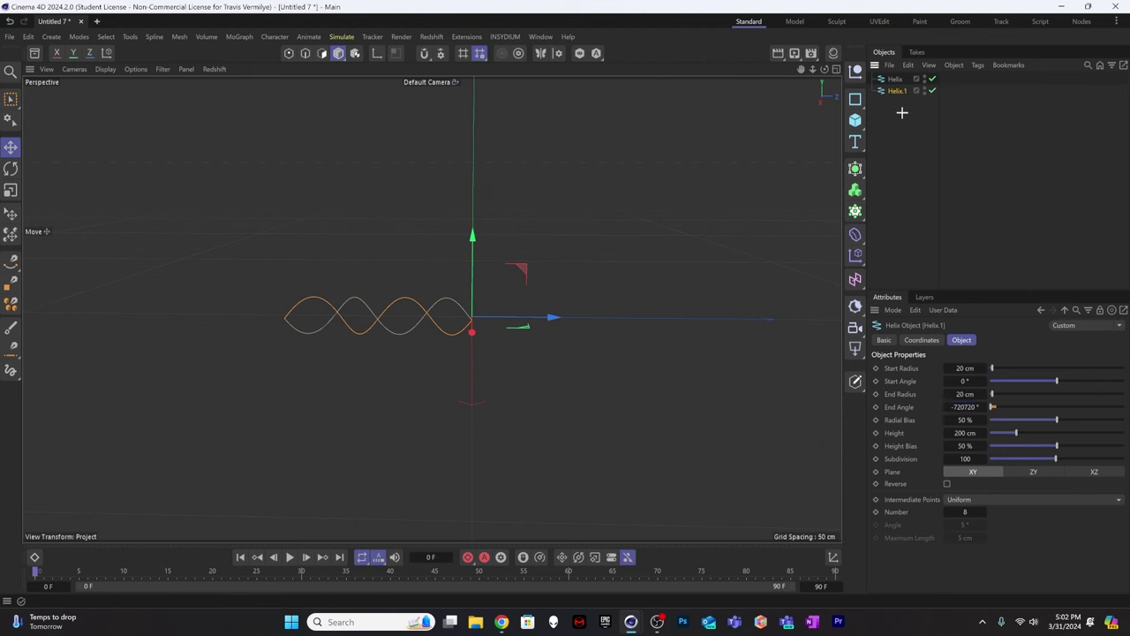
Add a Cloner object and make both helices its children.
{"action": "left_click", "coordinate": [936, 108]}
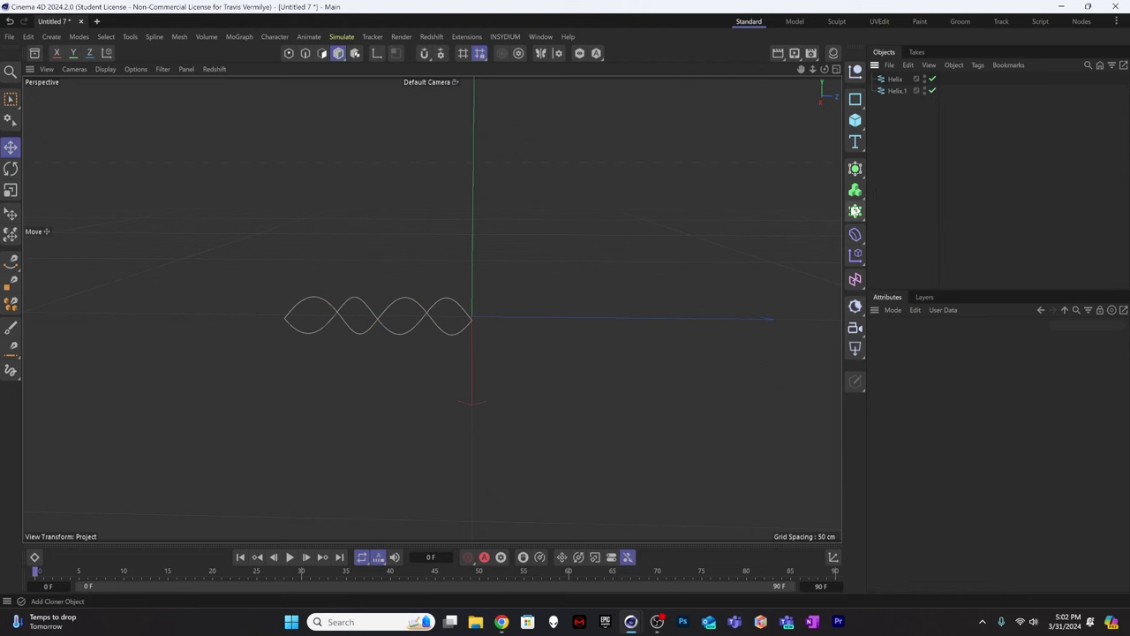
{"action": "left_click", "coordinate": [854, 210]}
{"action": "left_click", "coordinate": [893, 223]}
{"action": "left_click_drag", "start_coordinate": [907, 144], "coordinate": [900, 84]}
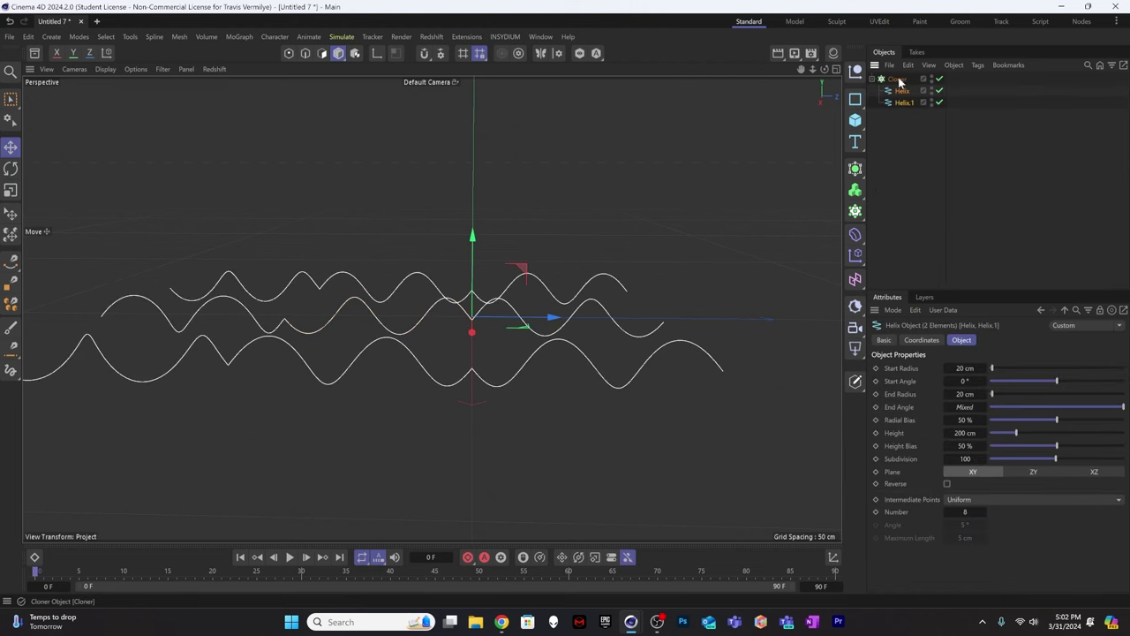
Group the two helices under a null inside the Cloner.
{"action": "left_click_drag", "start_coordinate": [910, 126], "coordinate": [893, 92]}
{"action": "key", "text": "alt+g"}
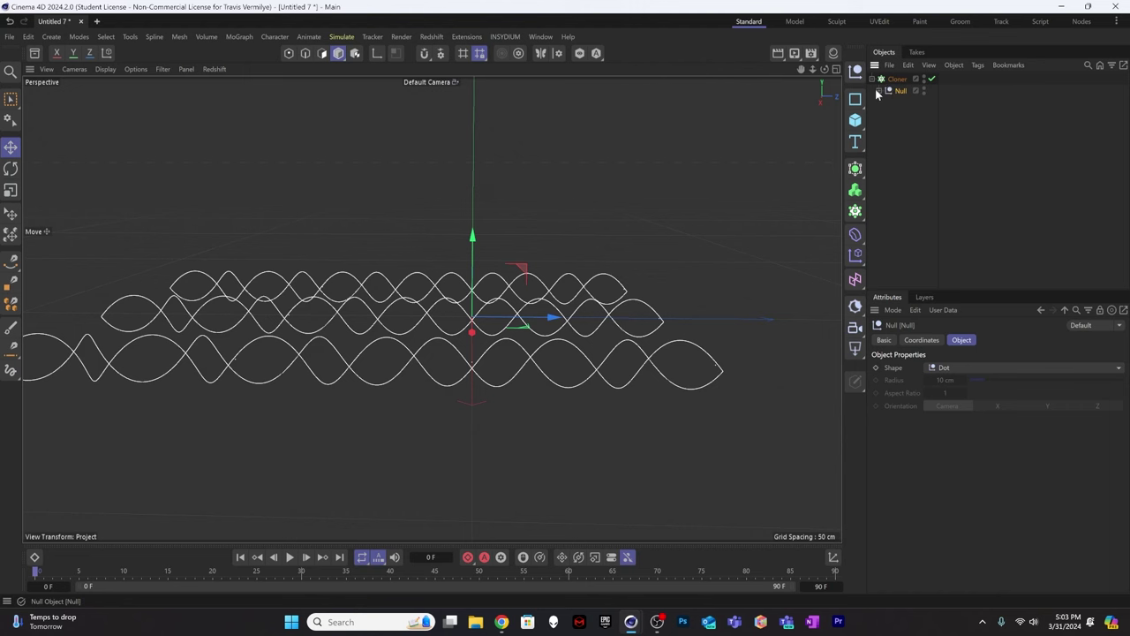
{"action": "left_click", "coordinate": [880, 92]}
{"action": "left_click", "coordinate": [879, 92]}
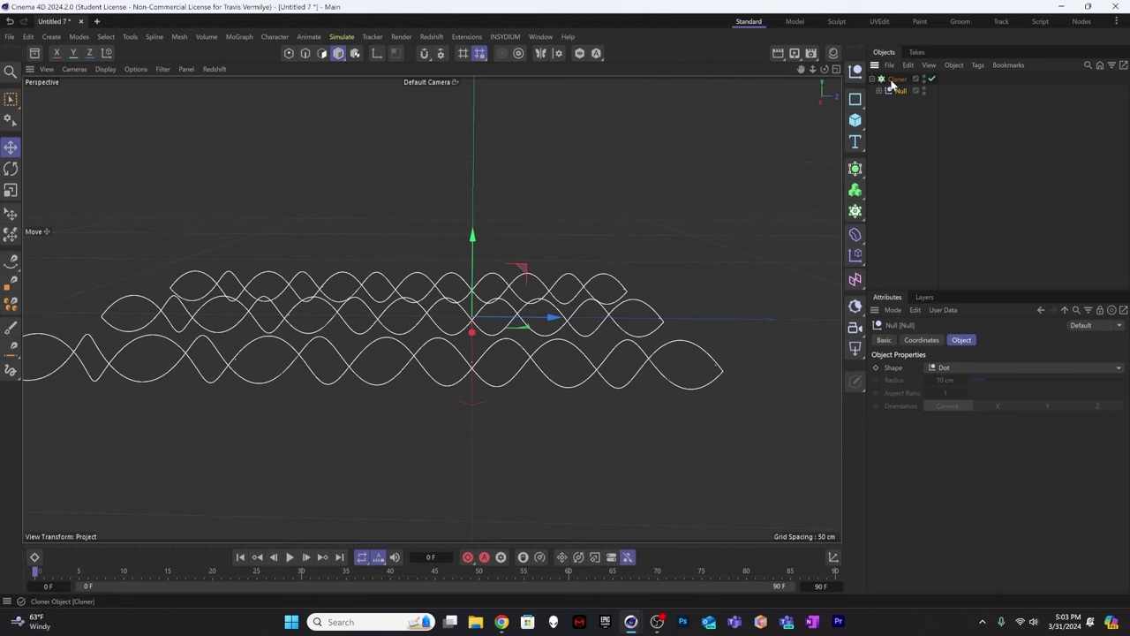
Change the Cloner's mode to Radial and its plane to XY.
{"action": "left_click", "coordinate": [895, 79]}
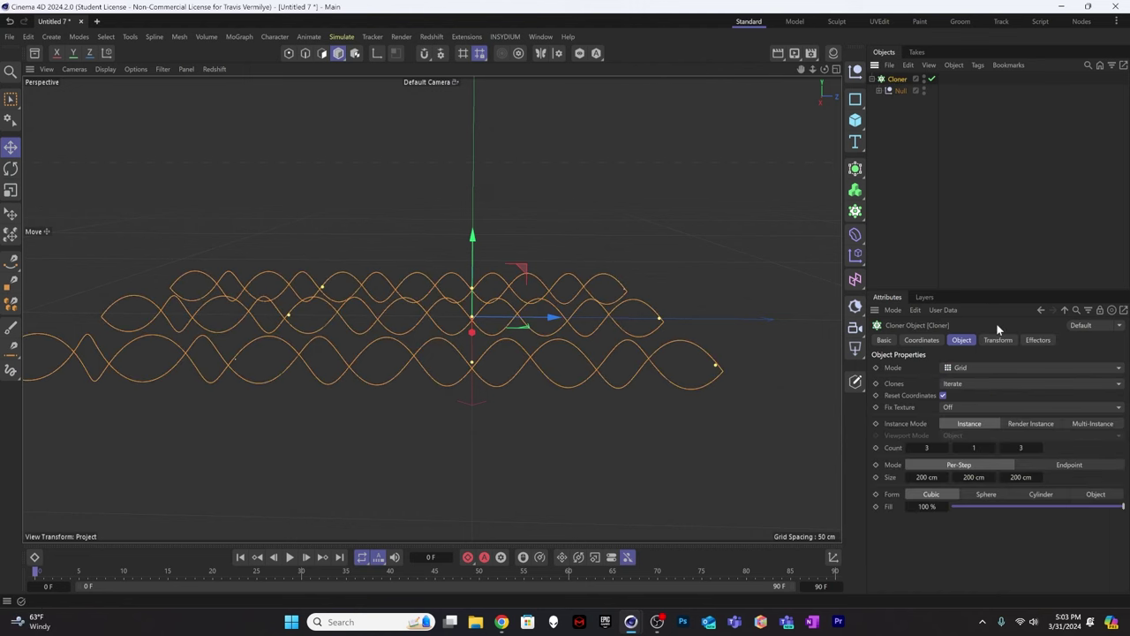
{"action": "left_click", "coordinate": [989, 368]}
{"action": "left_click", "coordinate": [991, 401]}
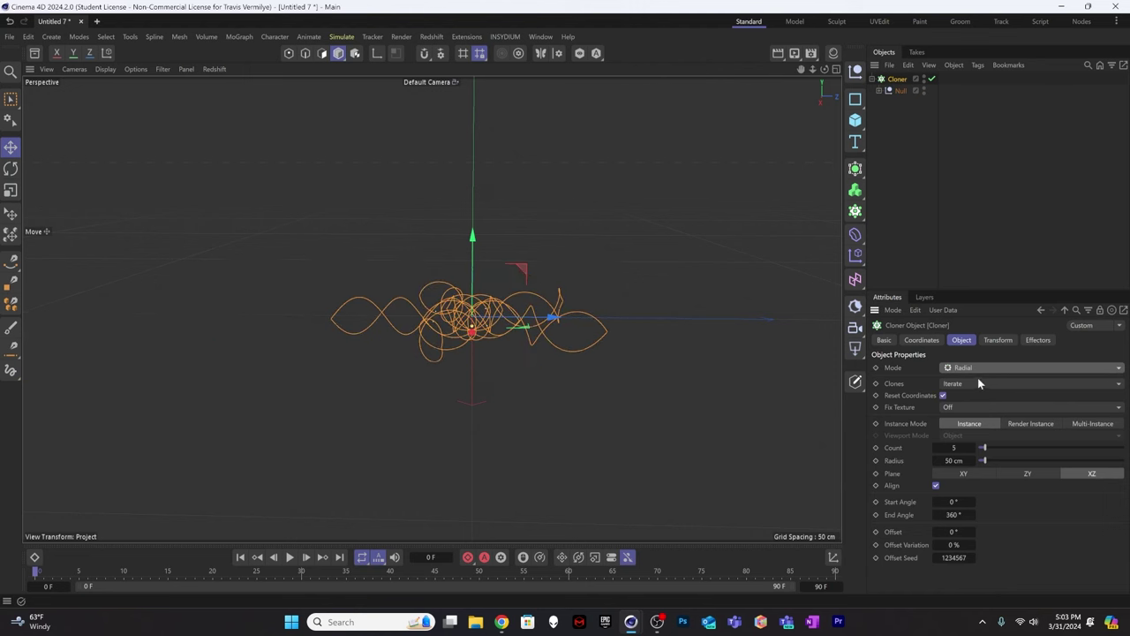
{"action": "left_click", "coordinate": [989, 368]}
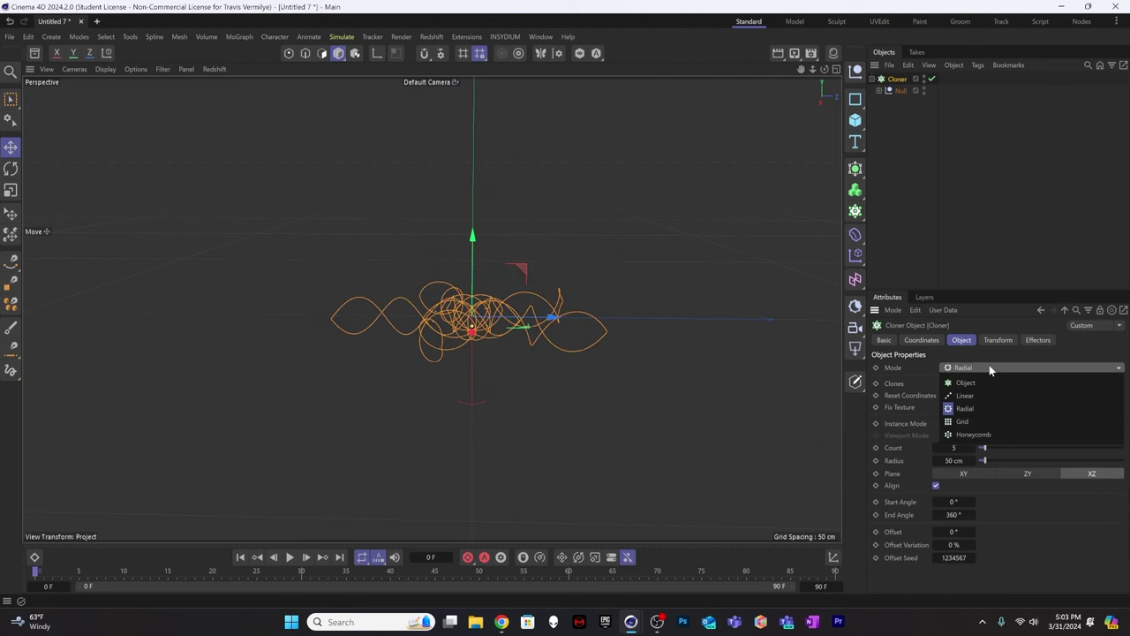
{"action": "left_click", "coordinate": [971, 408]}
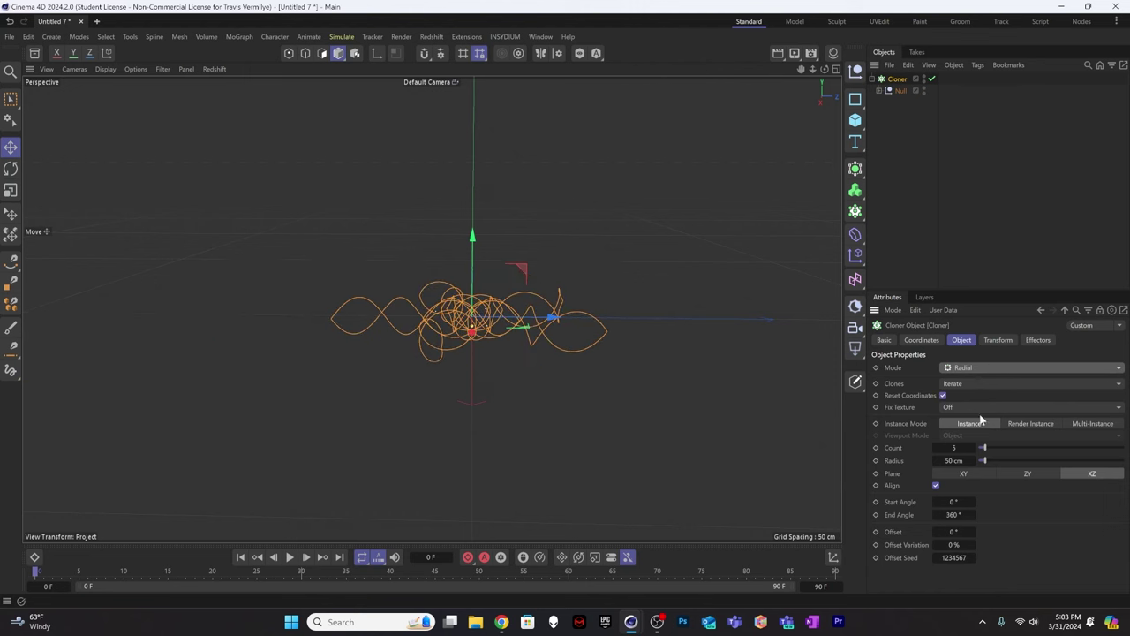
{"action": "left_click", "coordinate": [970, 474]}
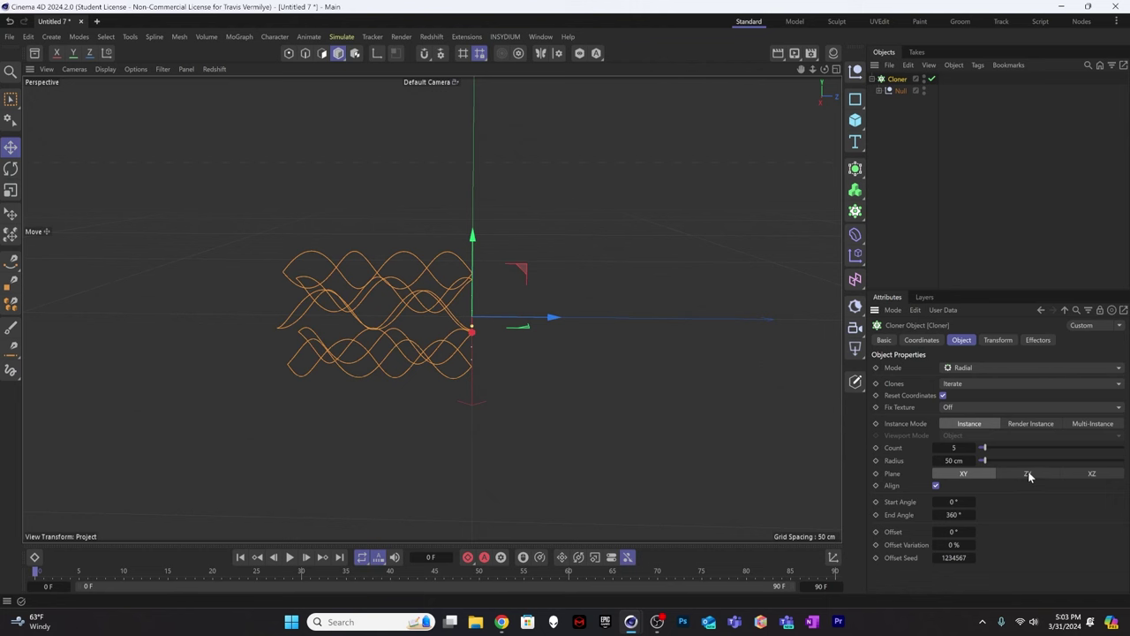
Set the Cloner's radius to 0 cm so all helix clones share one axis.
{"action": "left_click_drag", "start_coordinate": [960, 460], "coordinate": [942, 461]}
{"action": "double_click", "coordinate": [943, 461]}
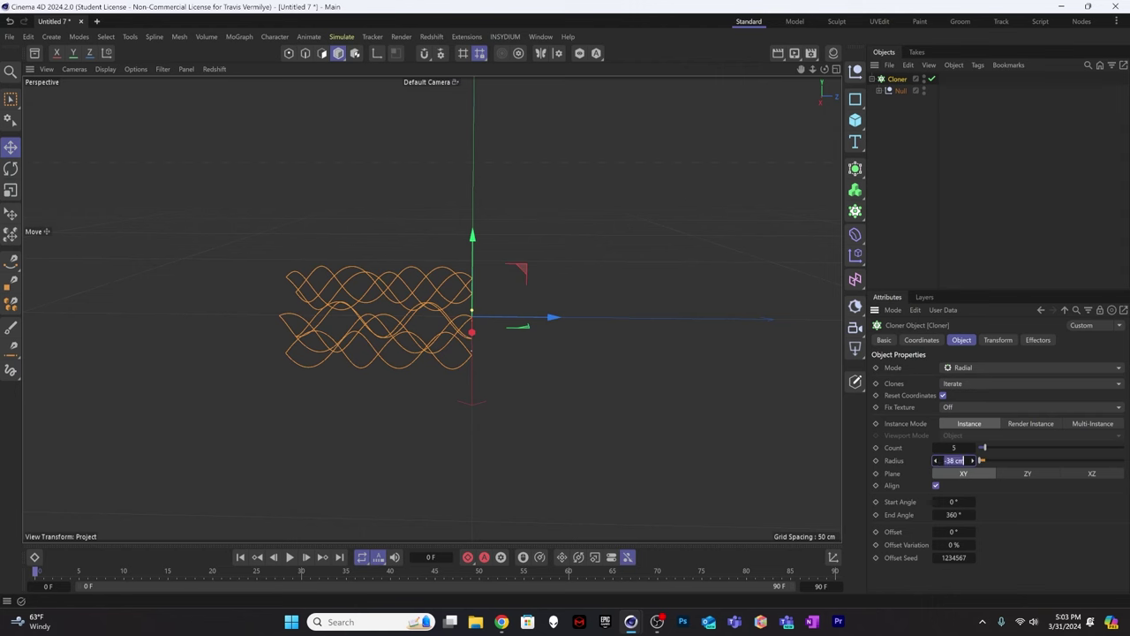
{"action": "type", "text": "0"}
{"action": "key", "text": "Return"}
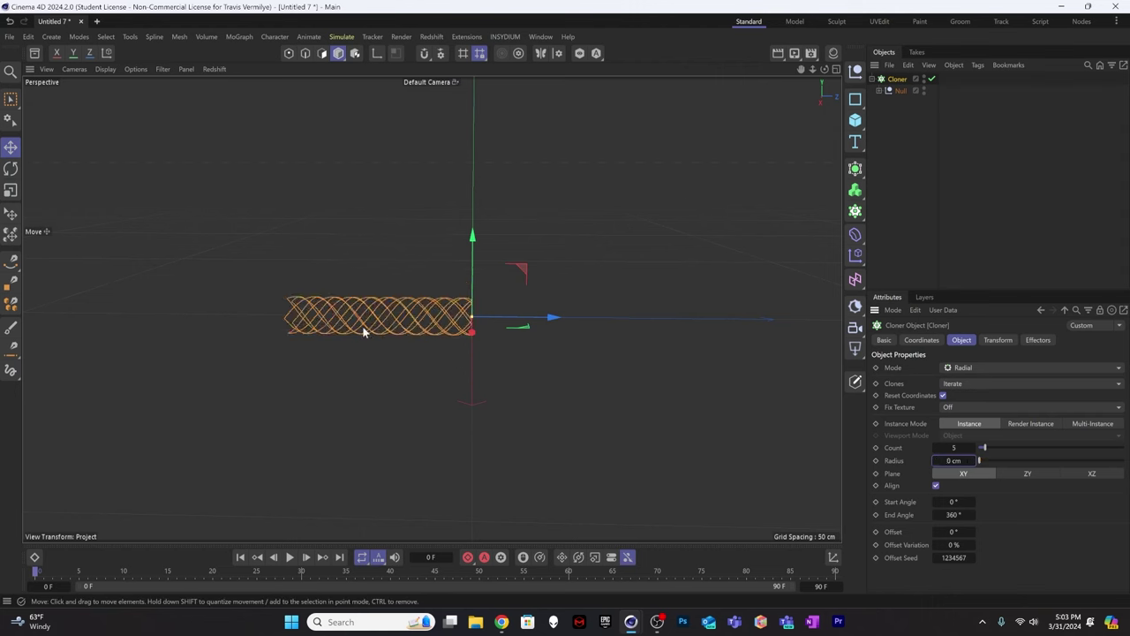
Set the Cloner's count to 6 for the braided helix tube.
{"action": "left_click_drag", "start_coordinate": [363, 328], "coordinate": [614, 375], "text": "alt"}
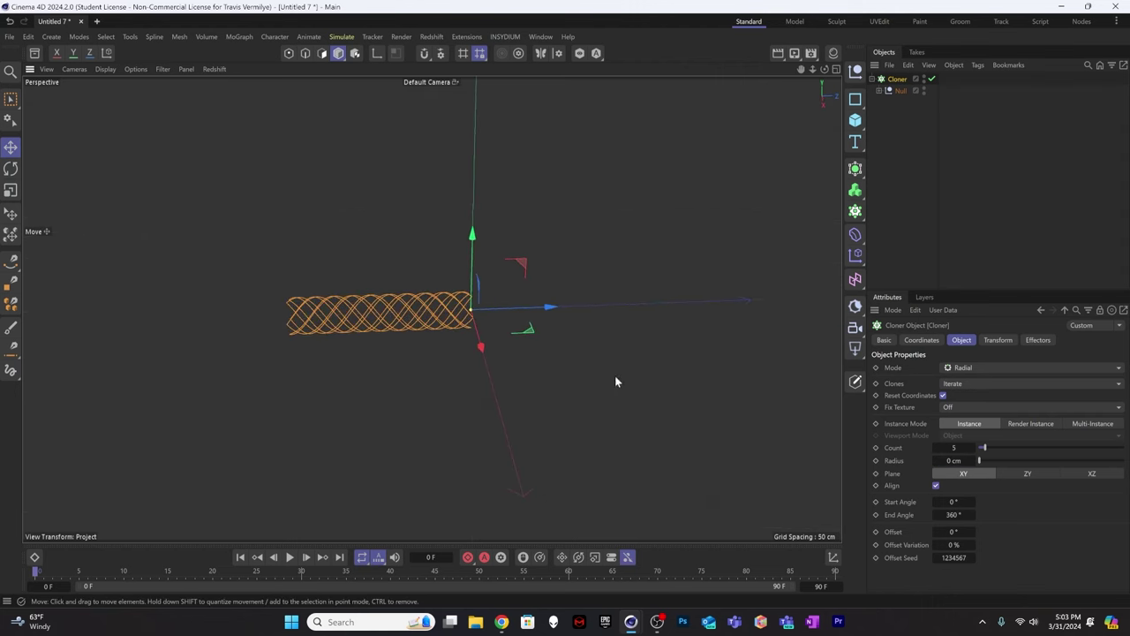
{"action": "left_click", "coordinate": [974, 447]}
{"action": "left_click", "coordinate": [974, 447]}
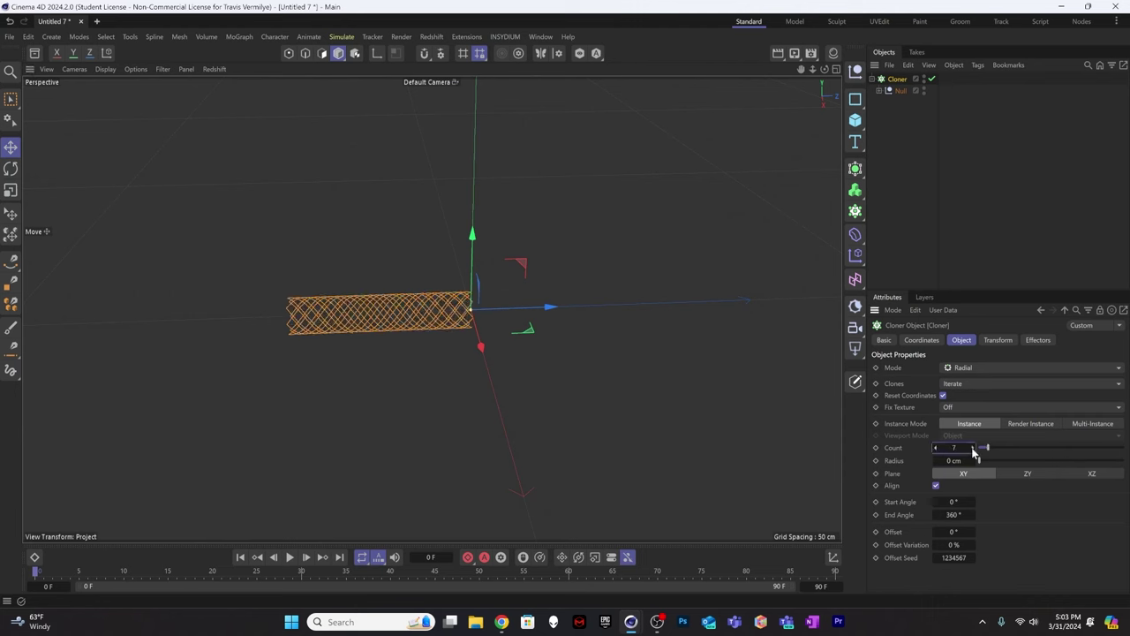
{"action": "left_click_drag", "start_coordinate": [555, 380], "coordinate": [689, 353], "text": "alt"}
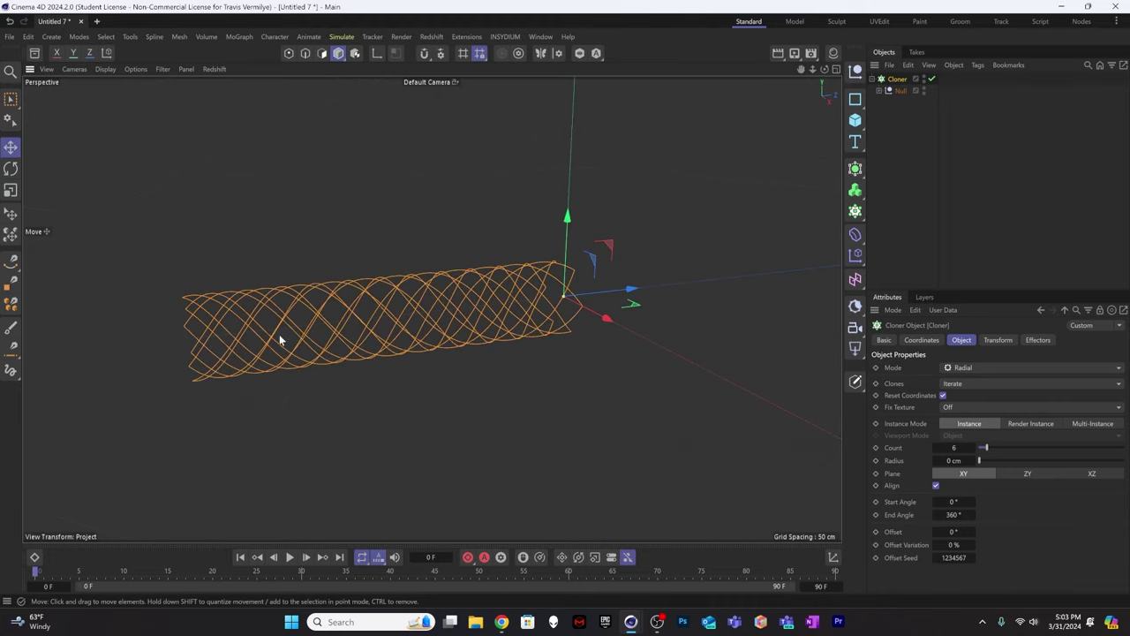
{"action": "left_click_drag", "start_coordinate": [430, 308], "coordinate": [509, 287], "text": "alt"}
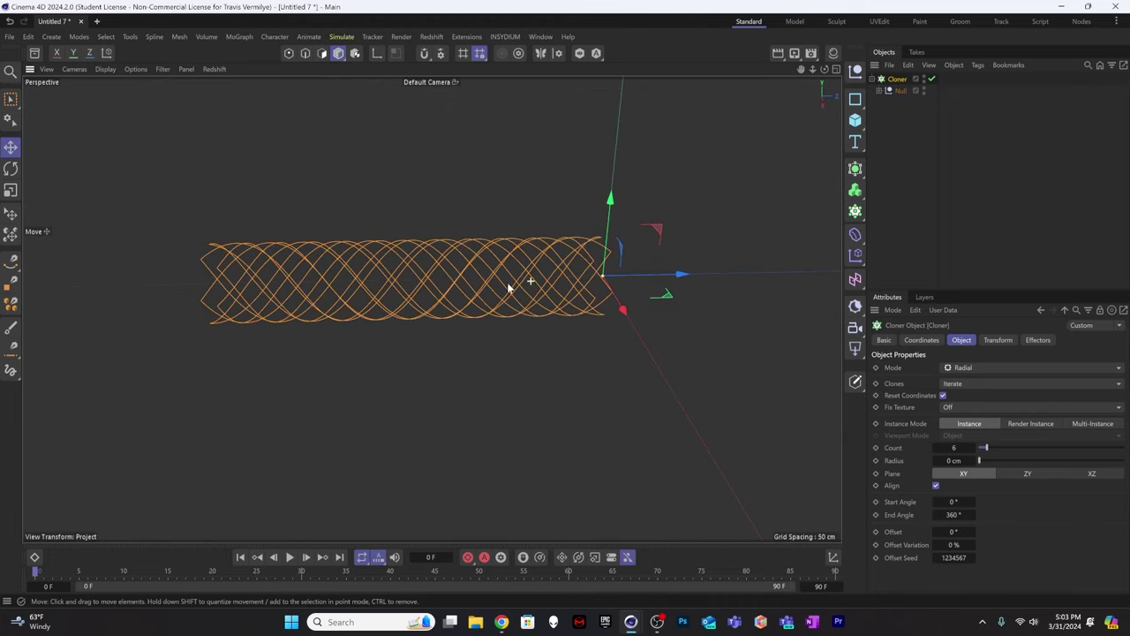
{"action": "right_click_drag", "start_coordinate": [536, 291], "coordinate": [454, 296], "text": "alt"}
{"action": "middle_click_drag", "start_coordinate": [523, 284], "coordinate": [431, 307], "text": "alt"}
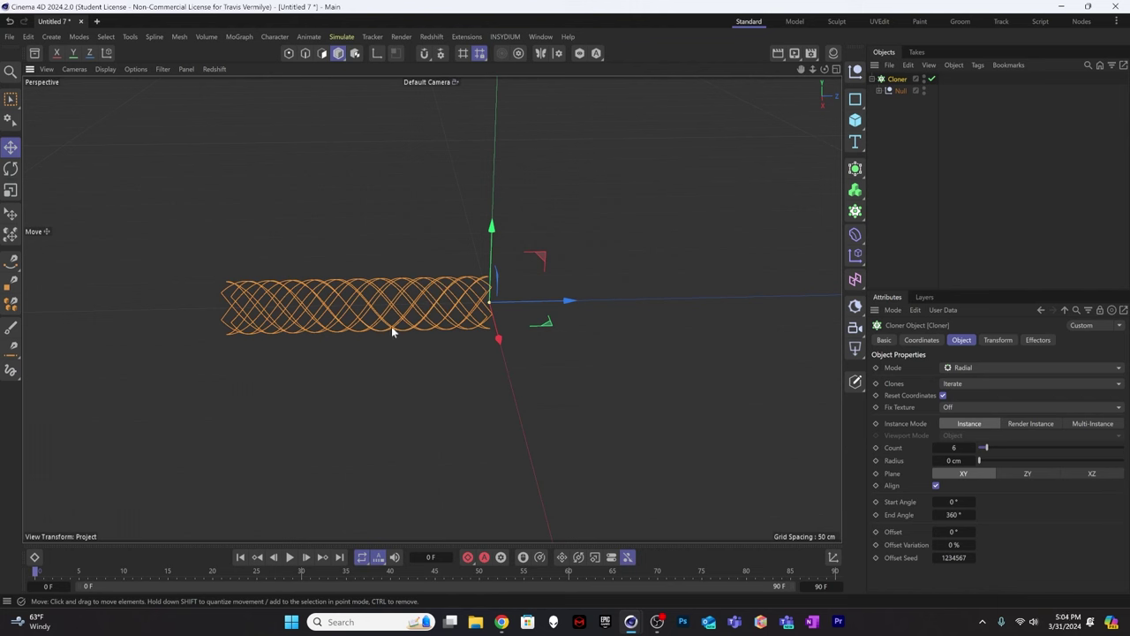
Expand the null holding the helices and add an XPresso tag to the Cloner.
{"action": "left_click", "coordinate": [881, 90]}
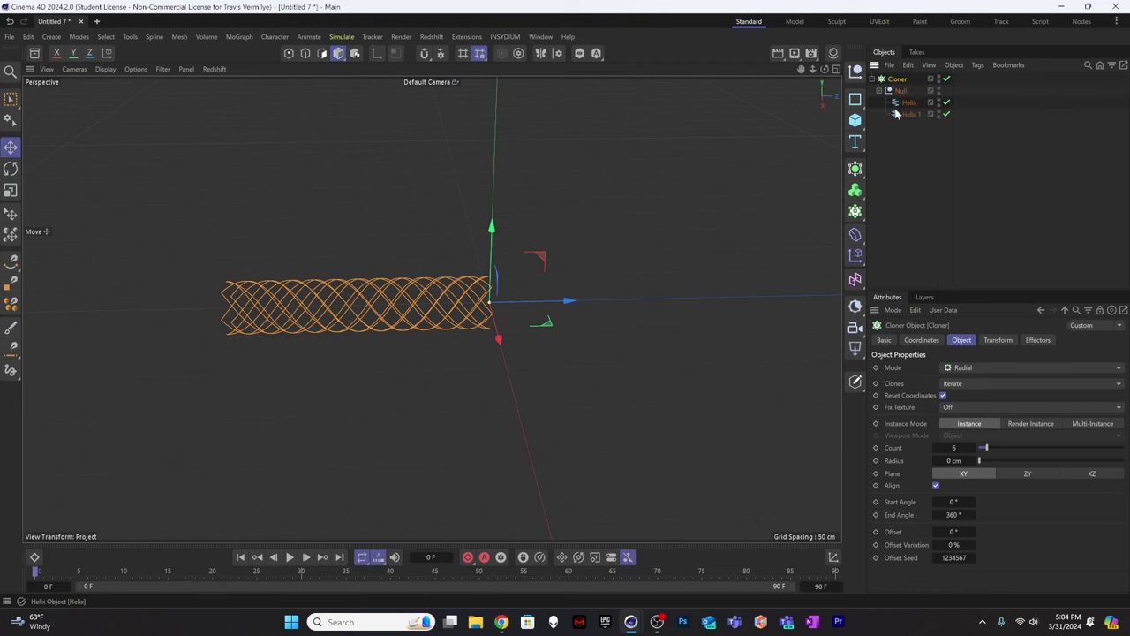
{"action": "left_click", "coordinate": [910, 104]}
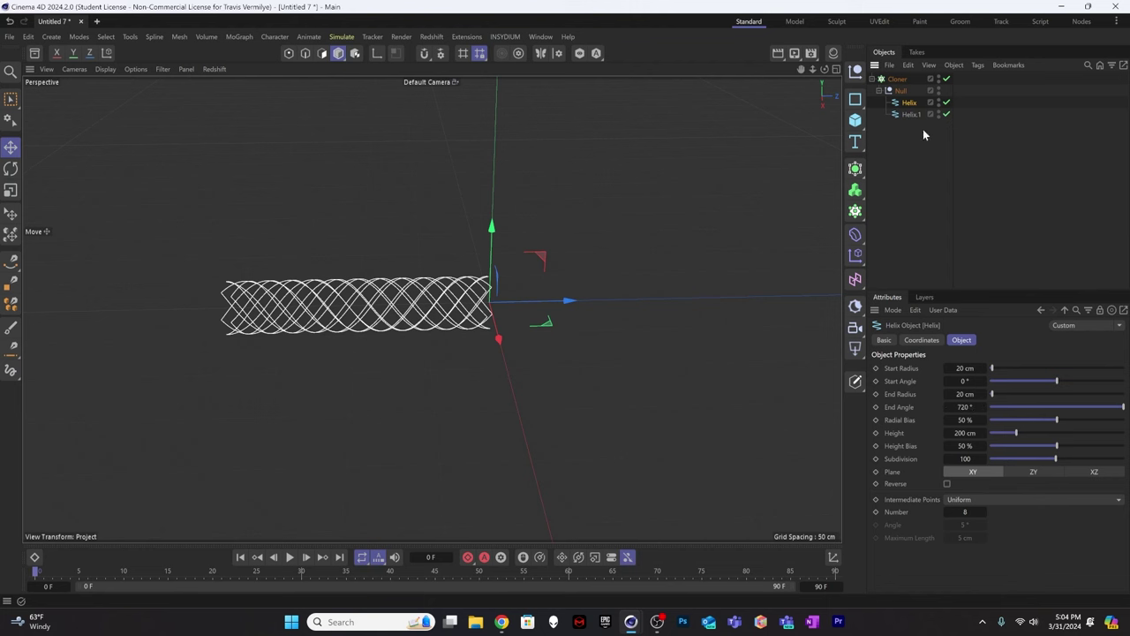
{"action": "left_click", "coordinate": [970, 81]}
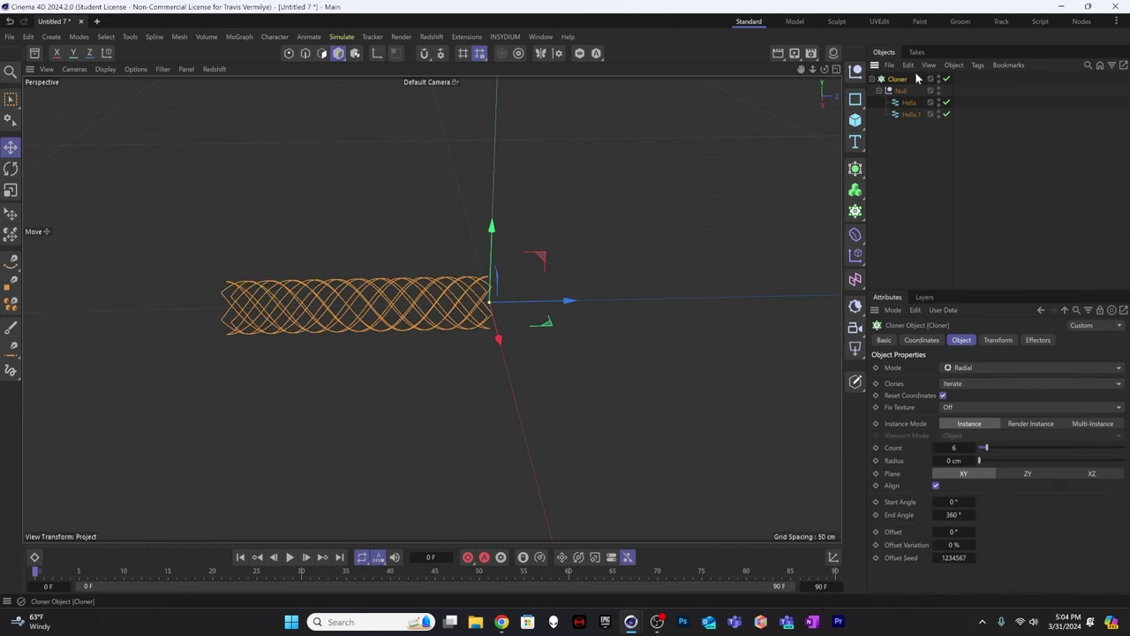
{"action": "left_click", "coordinate": [979, 64]}
{"action": "mouse_move", "coordinate": [1035, 243]}
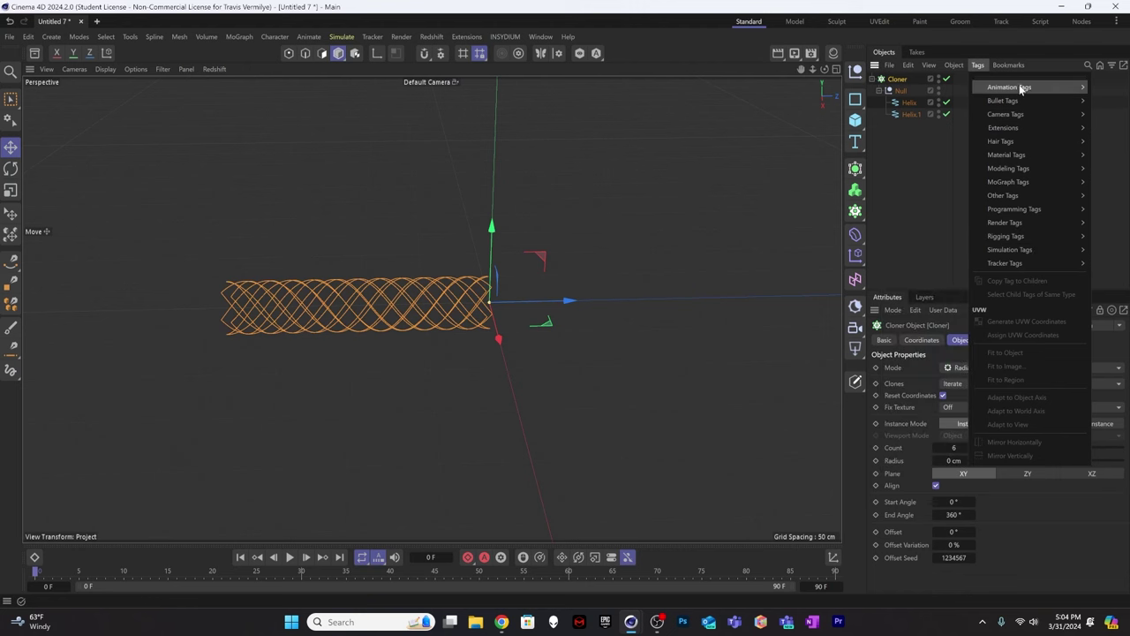
{"action": "mouse_move", "coordinate": [1016, 209]}
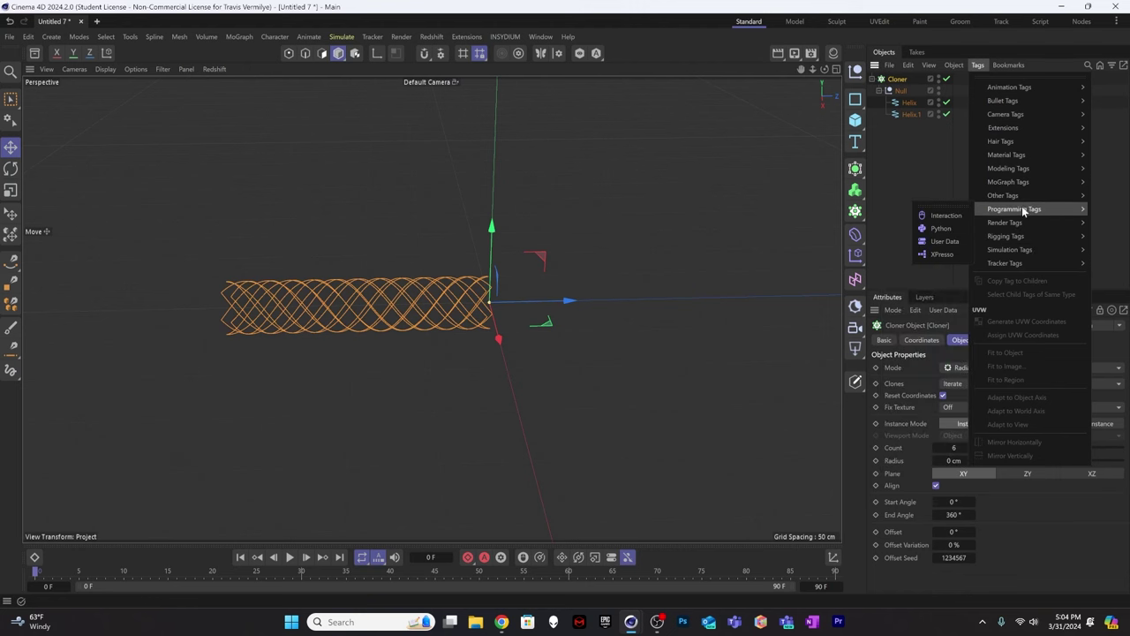
{"action": "left_click", "coordinate": [934, 252]}
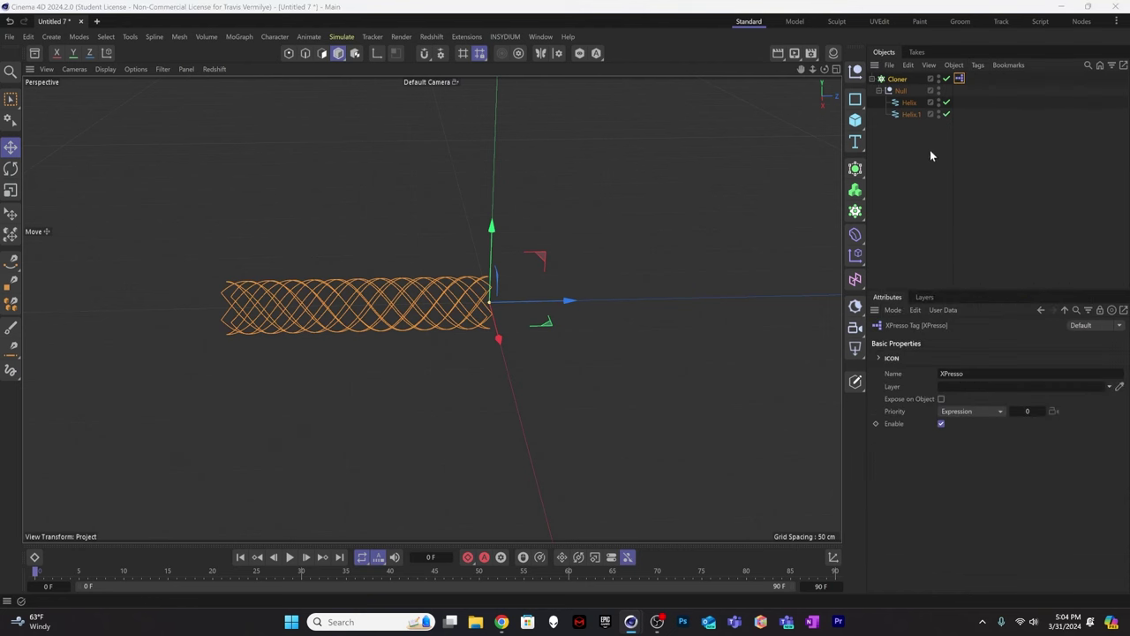
Open the Cloner's XPresso tag in the editor and add both helices to it as nodes.
{"action": "double_click", "coordinate": [960, 80]}
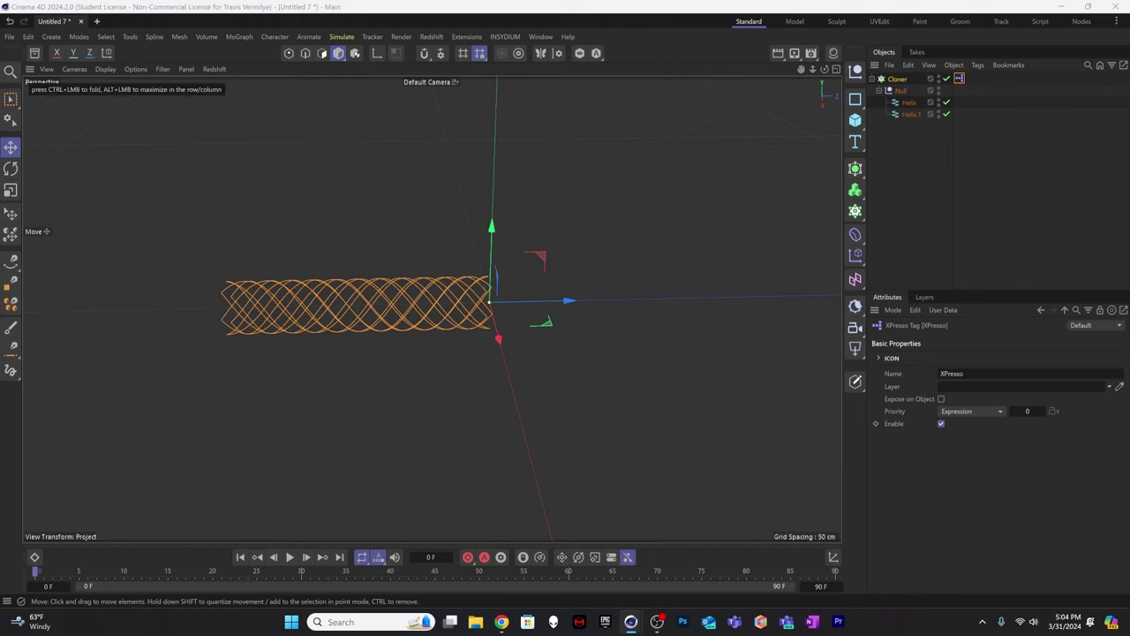
{"action": "left_click_drag", "start_coordinate": [577, 130], "coordinate": [485, 132]}
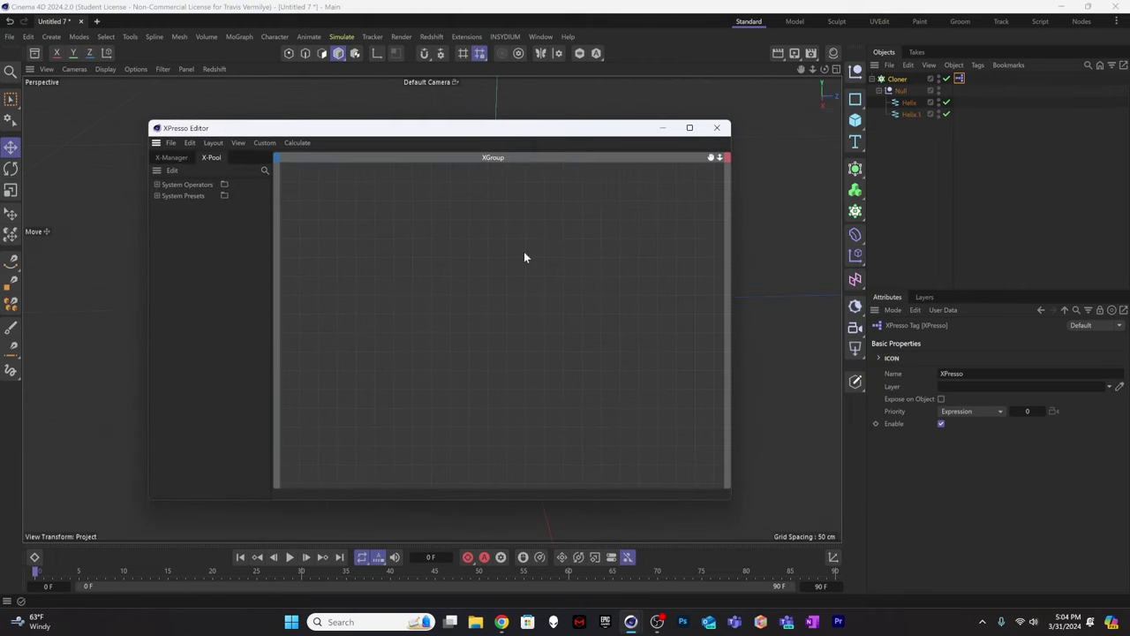
{"action": "left_click_drag", "start_coordinate": [910, 104], "coordinate": [369, 219]}
{"action": "left_click_drag", "start_coordinate": [915, 112], "coordinate": [368, 238]}
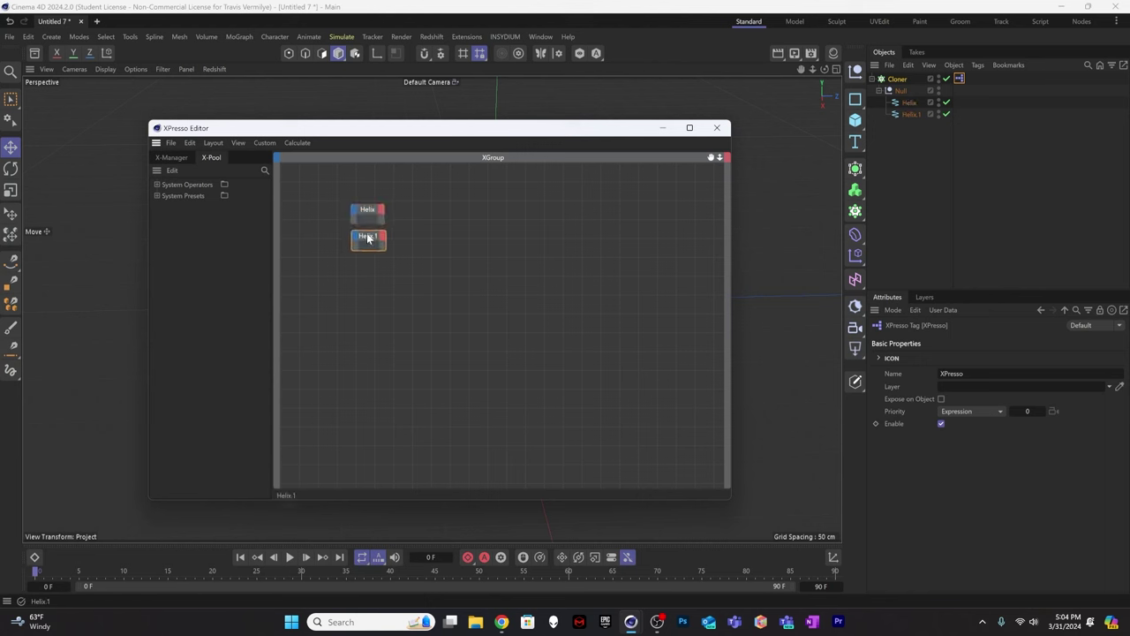
Rename the two helix splines under the null as Helix1 and Helix2.
{"action": "double_click", "coordinate": [911, 102]}
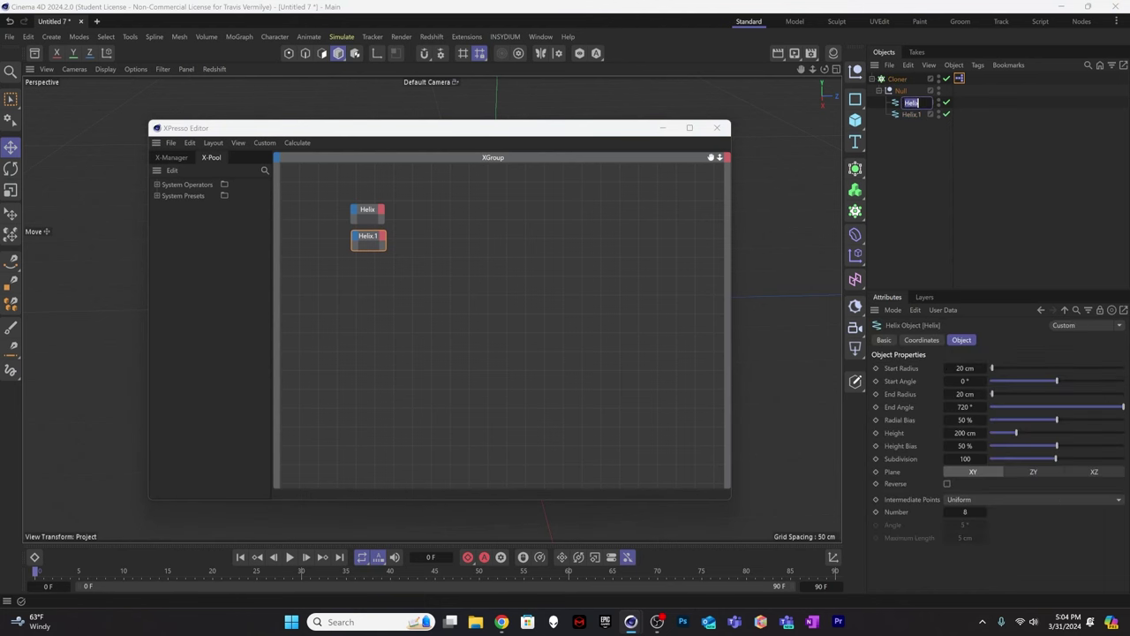
{"action": "type", "text": "1"}
{"action": "double_click", "coordinate": [915, 114]}
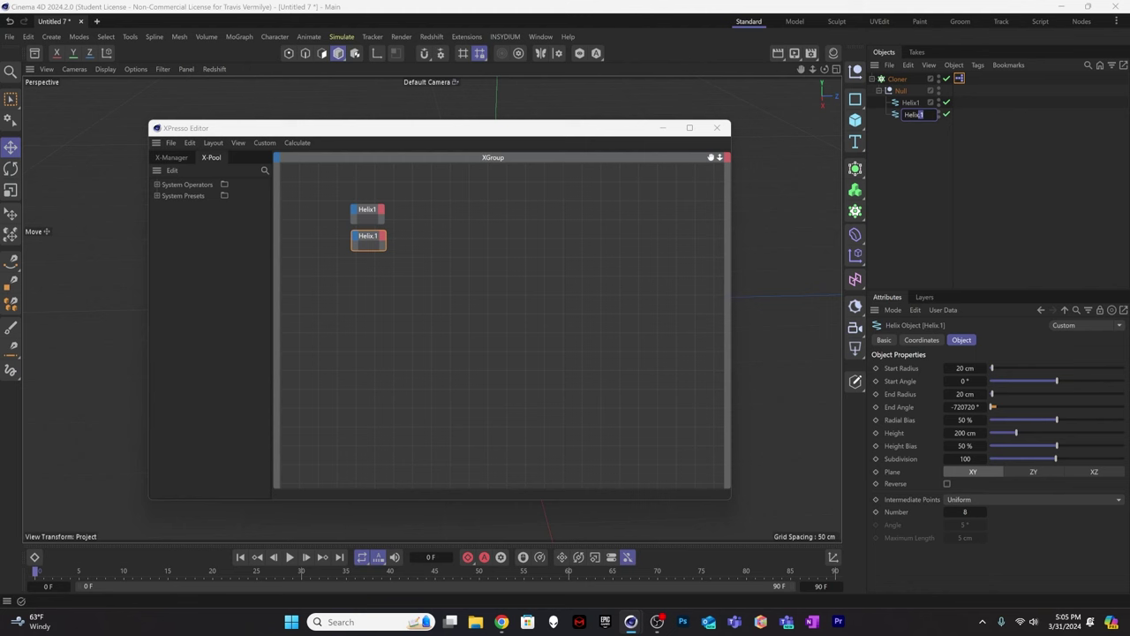
{"action": "left_click", "coordinate": [934, 158]}
{"action": "left_click", "coordinate": [519, 286]}
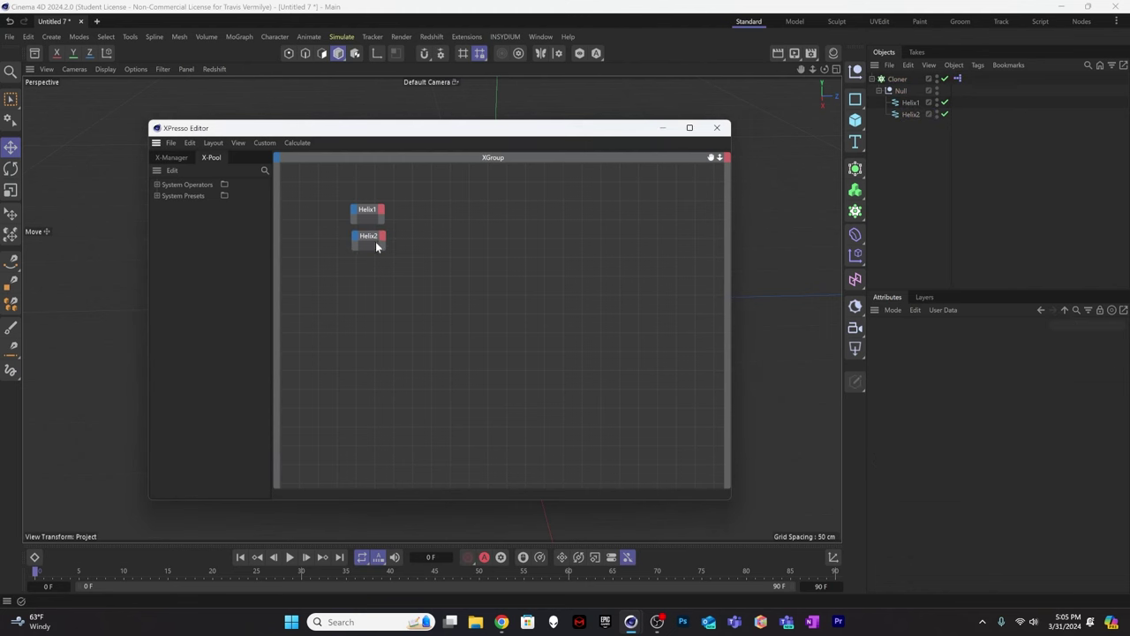
Space the two helix nodes apart, then dock the XPresso Editor beside the viewport and widen it.
{"action": "left_click_drag", "start_coordinate": [368, 242], "coordinate": [370, 285]}
{"action": "left_click_drag", "start_coordinate": [376, 215], "coordinate": [380, 209]}
{"action": "left_click_drag", "start_coordinate": [400, 131], "coordinate": [510, 209]}
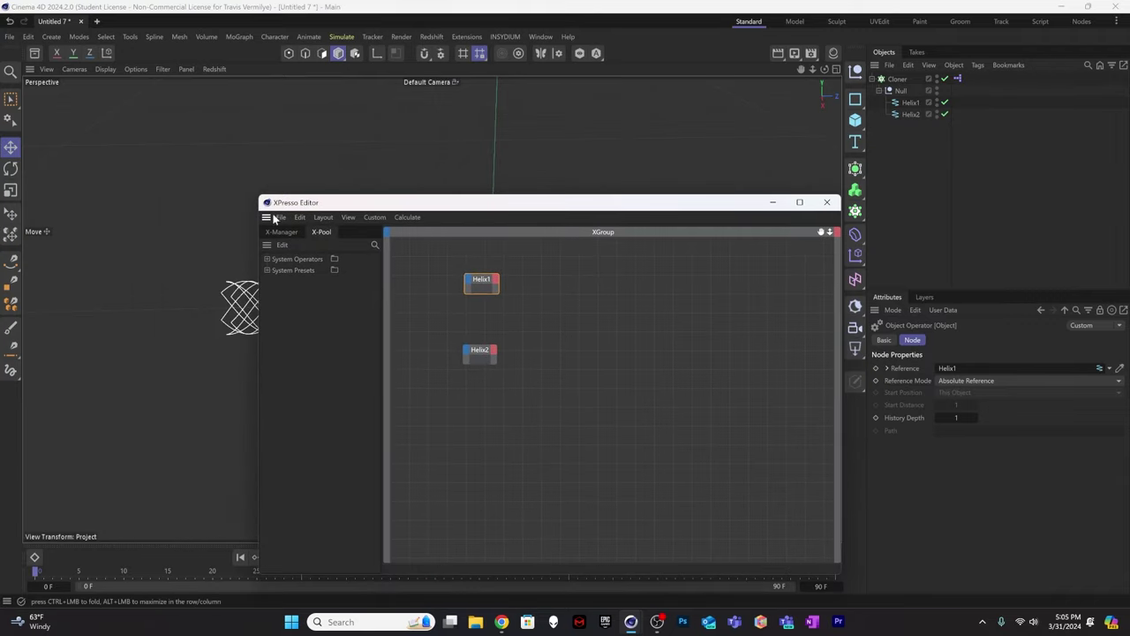
{"action": "left_click_drag", "start_coordinate": [332, 210], "coordinate": [798, 157]}
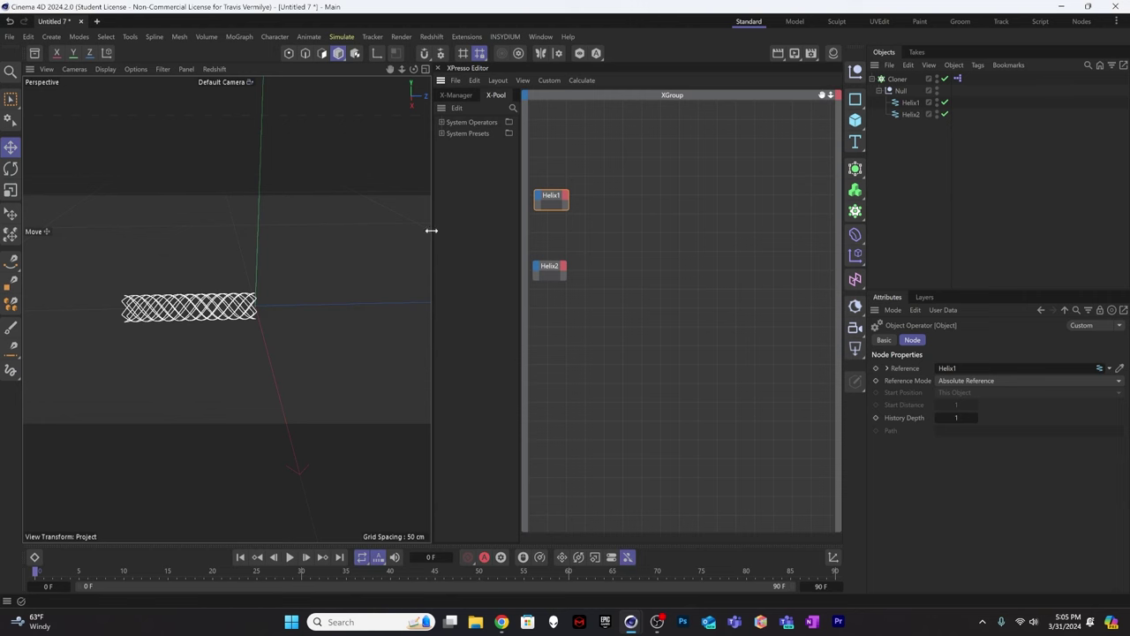
{"action": "left_click_drag", "start_coordinate": [432, 236], "coordinate": [382, 235]}
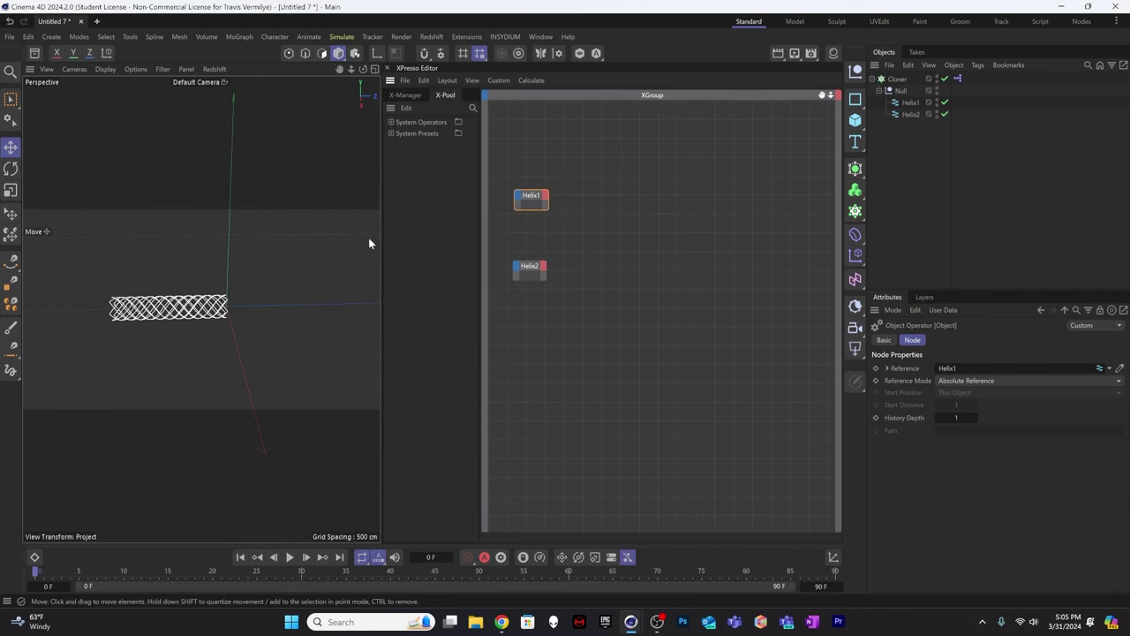
Reposition the Helix1 and Helix2 nodes farther from the XGroup's input edge, closer together.
{"action": "scroll", "coordinate": [181, 313], "scroll_direction": "up", "scroll_amount": 8}
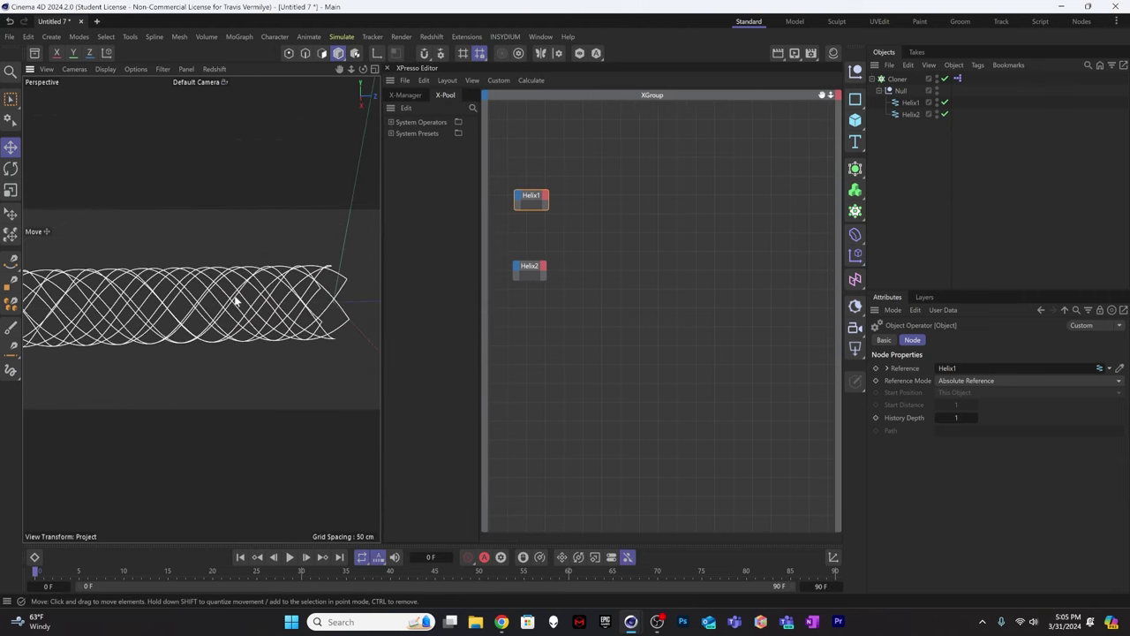
{"action": "scroll", "coordinate": [217, 306], "scroll_direction": "down", "scroll_amount": 6}
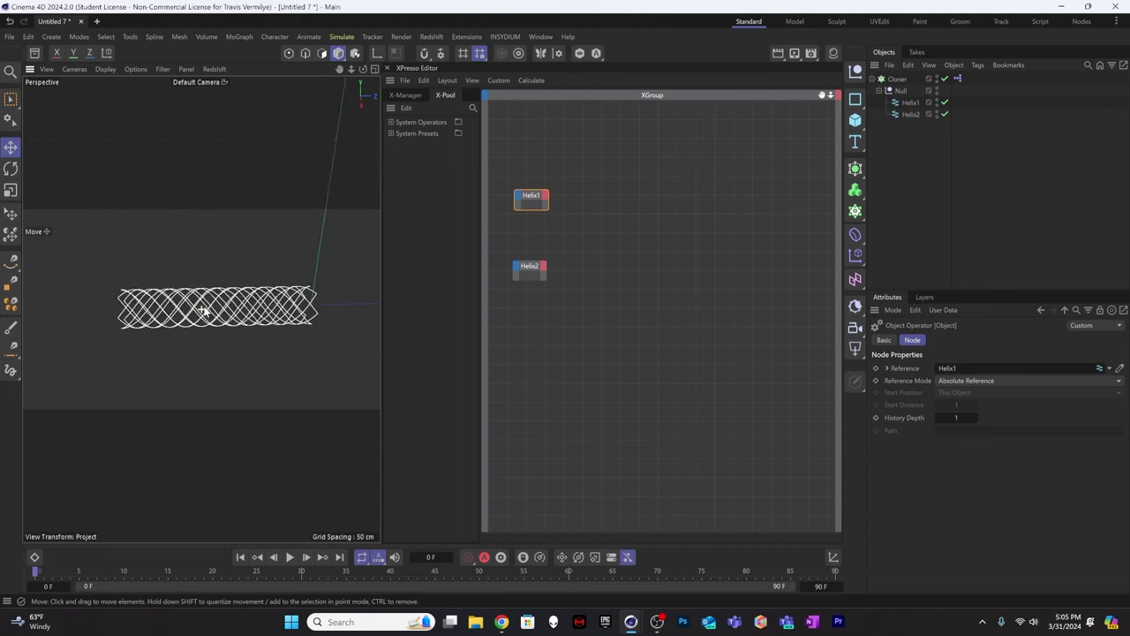
{"action": "scroll", "coordinate": [181, 311], "scroll_direction": "up", "scroll_amount": 2}
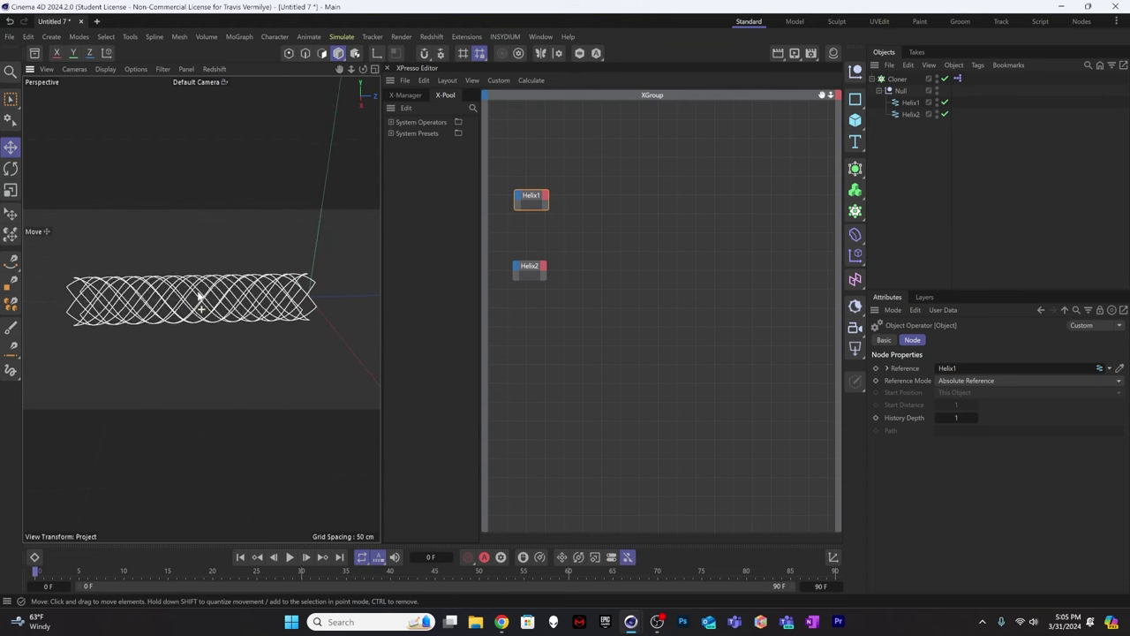
{"action": "left_click", "coordinate": [610, 242]}
{"action": "left_click_drag", "start_coordinate": [172, 290], "coordinate": [301, 300], "text": "alt"}
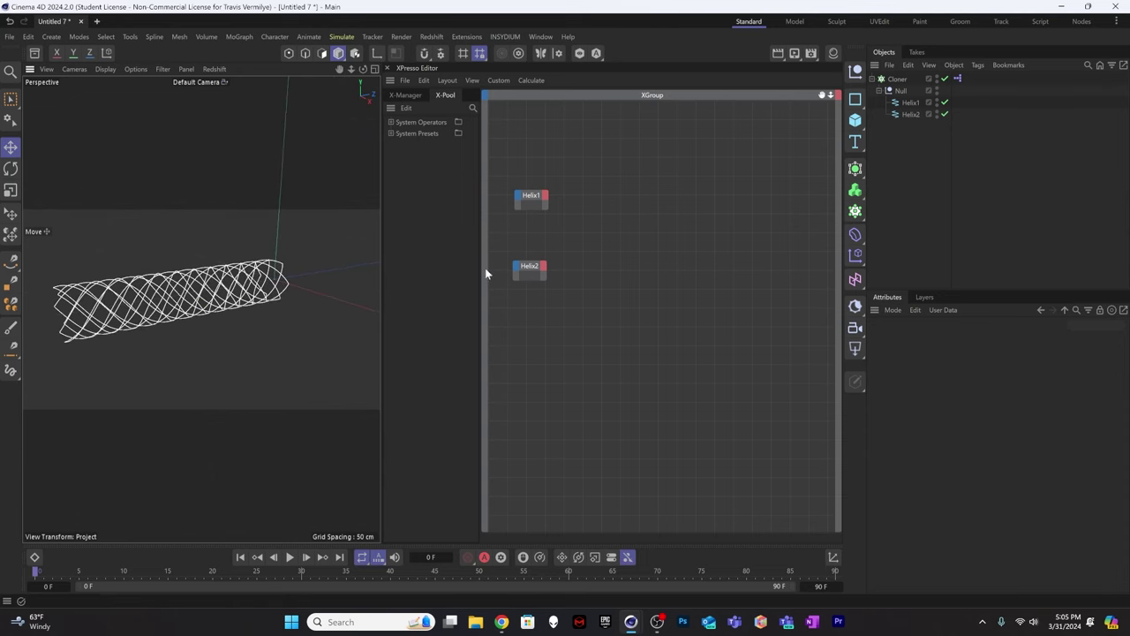
{"action": "left_click_drag", "start_coordinate": [538, 196], "coordinate": [593, 174]}
{"action": "left_click_drag", "start_coordinate": [531, 268], "coordinate": [588, 220]}
Add an Integer input port to the XGroup, rename it radius, and show the XPresso tag's properties.
{"action": "left_click", "coordinate": [483, 94]}
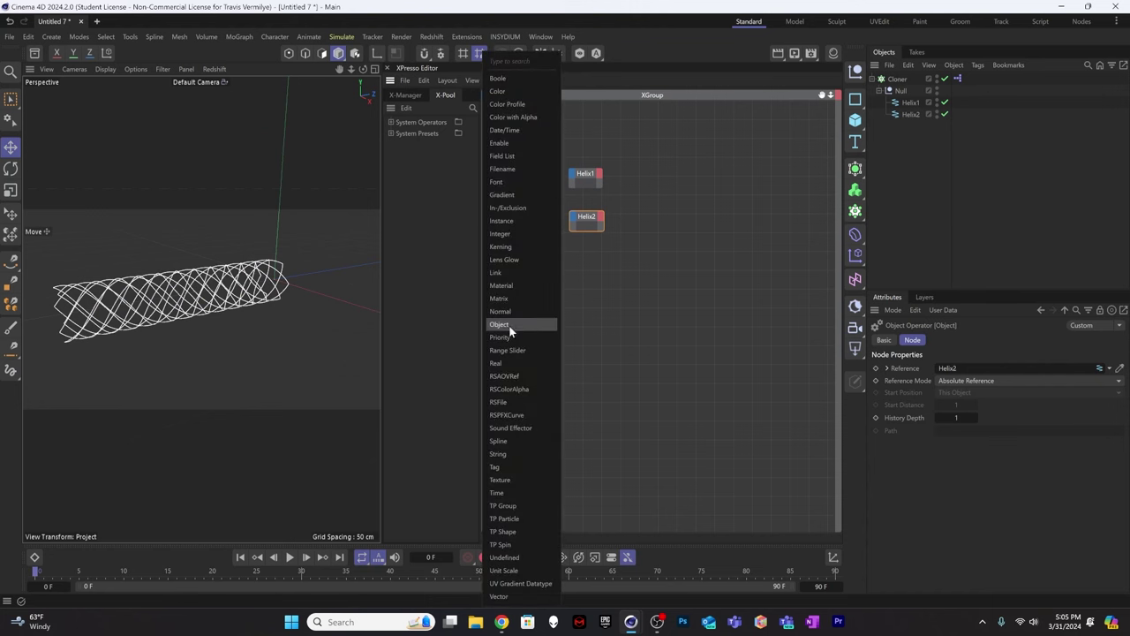
{"action": "left_click", "coordinate": [507, 233]}
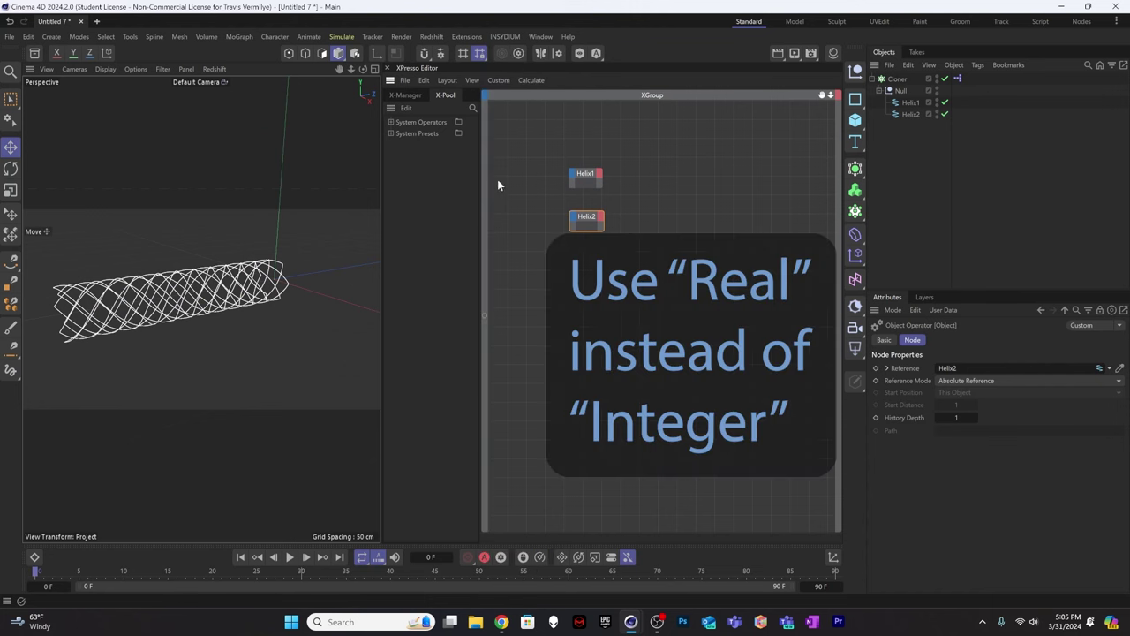
{"action": "right_click", "coordinate": [484, 321]}
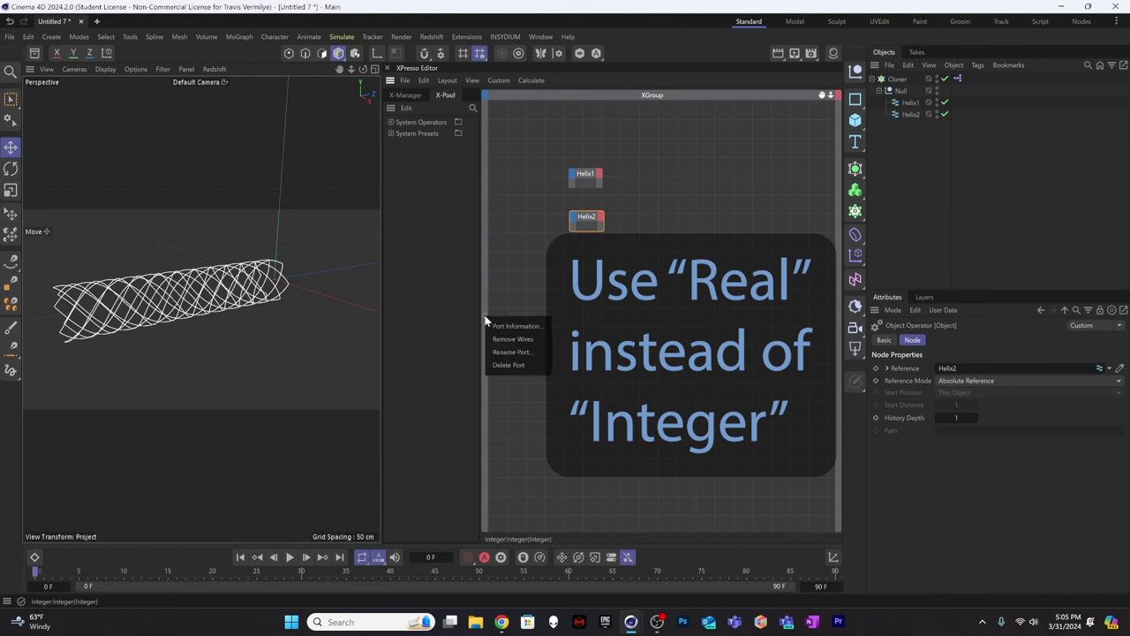
{"action": "left_click", "coordinate": [513, 352]}
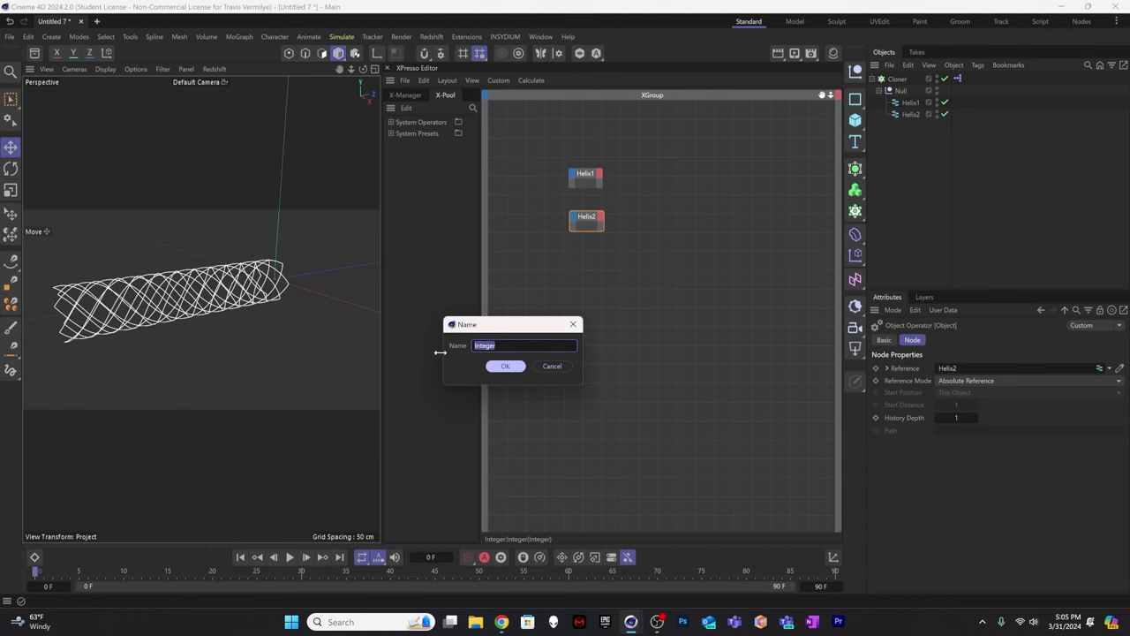
{"action": "type", "text": "radius"}
{"action": "left_click", "coordinate": [510, 368]}
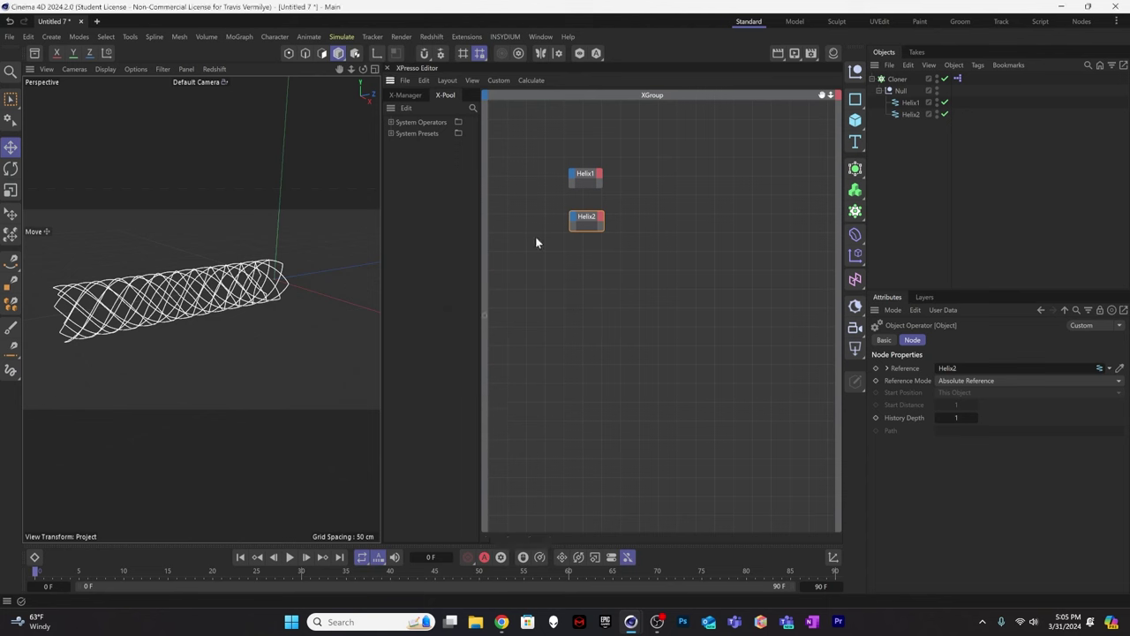
{"action": "left_click", "coordinate": [957, 80]}
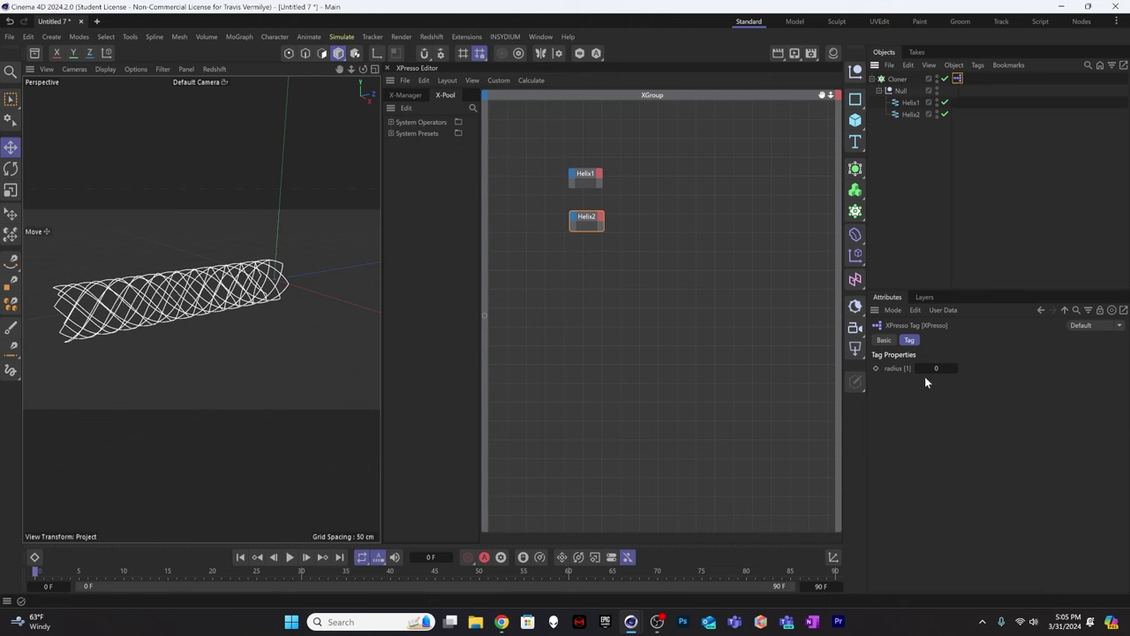
Enlarge the Helix1 and Helix2 nodes vertically to make room for their ports.
{"action": "left_click", "coordinate": [587, 193]}
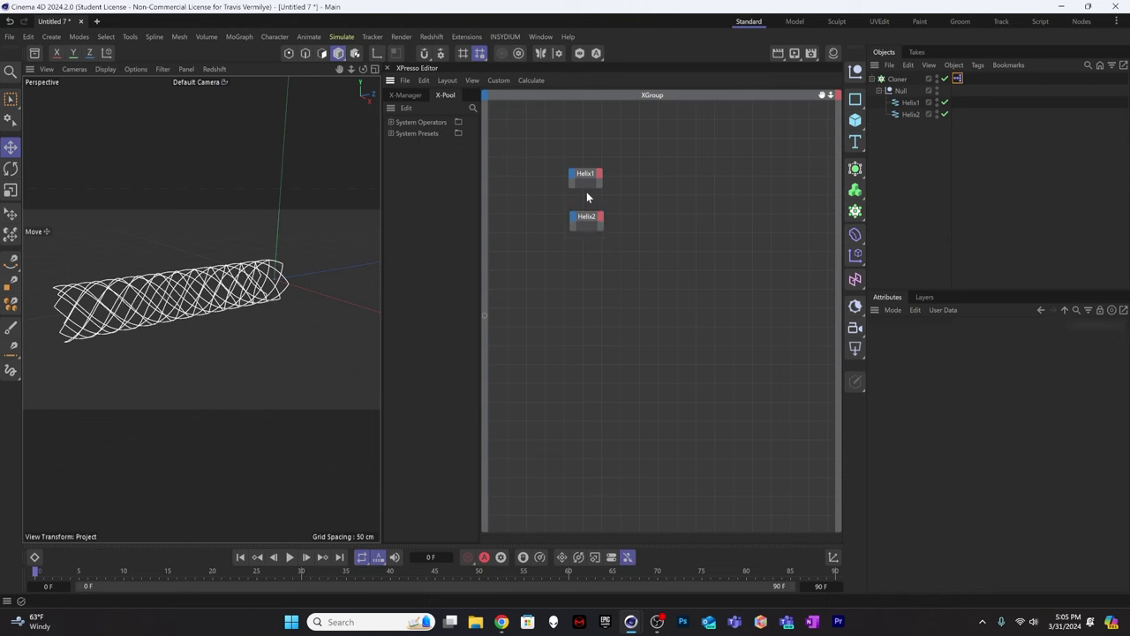
{"action": "left_click", "coordinate": [588, 187]}
{"action": "left_click_drag", "start_coordinate": [587, 187], "coordinate": [586, 227]}
{"action": "left_click", "coordinate": [585, 228]}
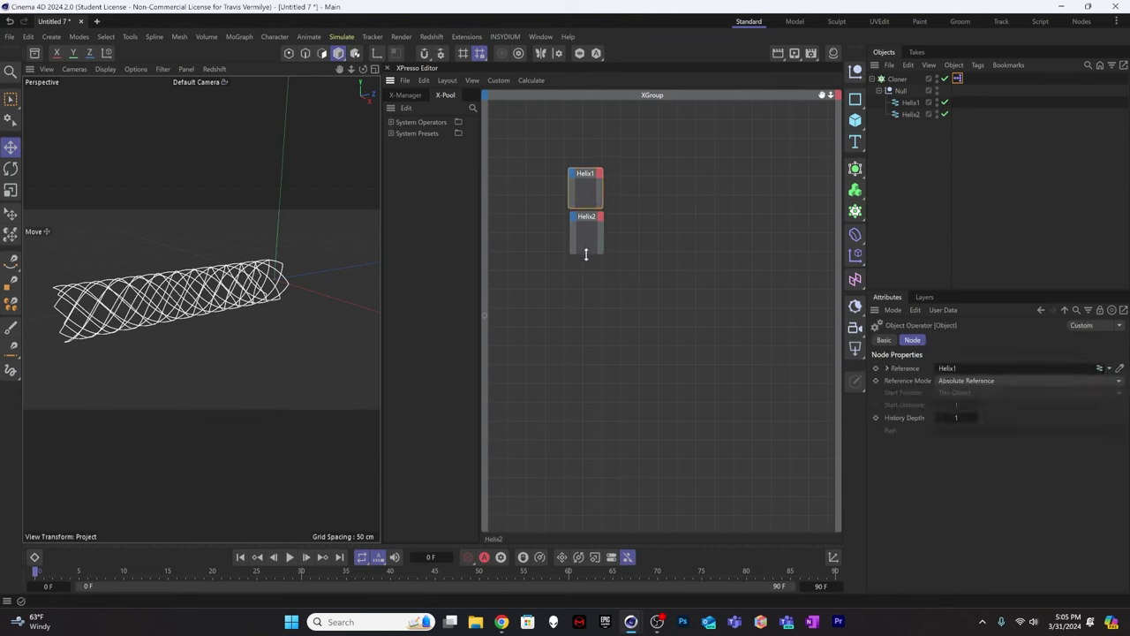
Add End Radius and Start Radius input ports to the Helix1 node.
{"action": "left_click", "coordinate": [572, 175]}
{"action": "mouse_move", "coordinate": [620, 283]}
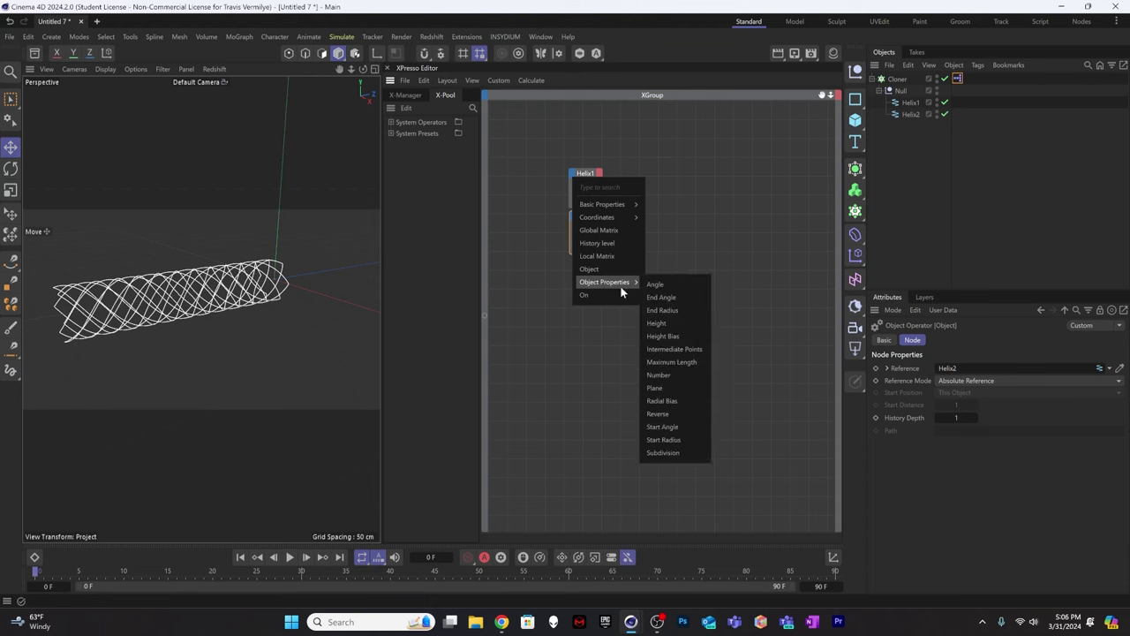
{"action": "left_click", "coordinate": [676, 310]}
{"action": "left_click", "coordinate": [574, 175]}
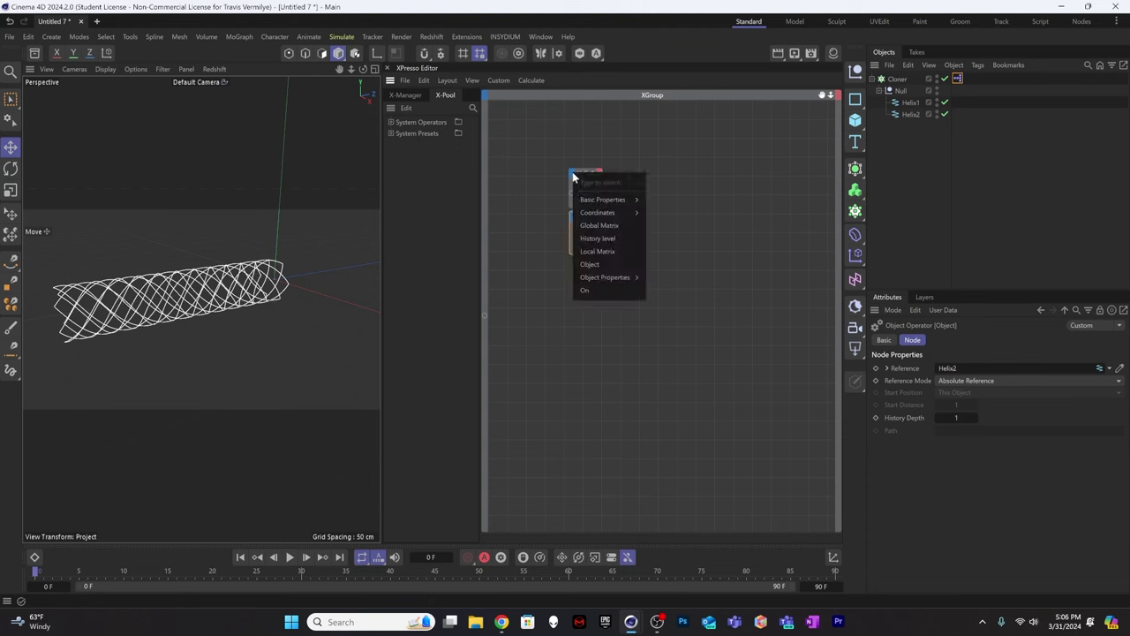
{"action": "mouse_move", "coordinate": [625, 277]}
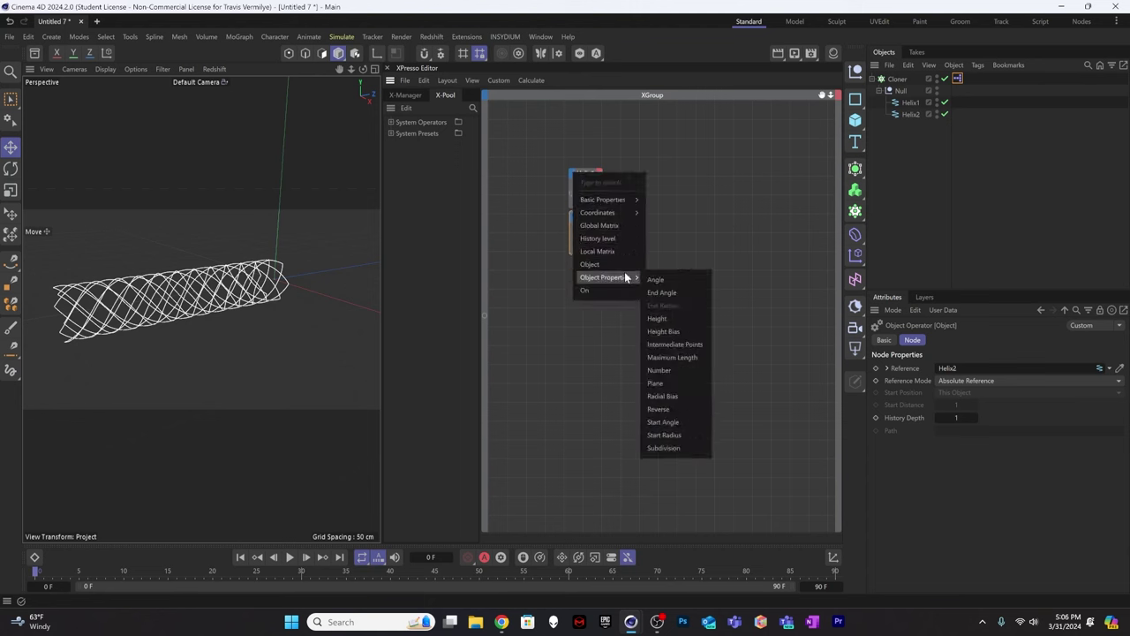
{"action": "left_click", "coordinate": [667, 435]}
Add End Radius and Start Radius input ports to the Helix2 node.
{"action": "left_click", "coordinate": [574, 219]}
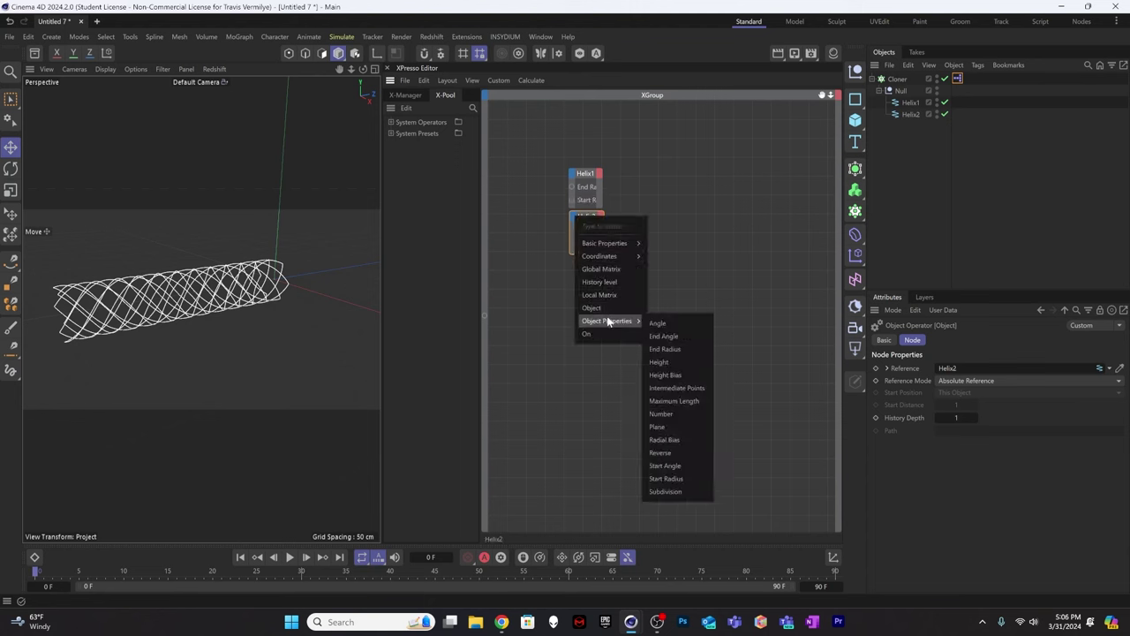
{"action": "mouse_move", "coordinate": [608, 320]}
{"action": "left_click", "coordinate": [676, 349]}
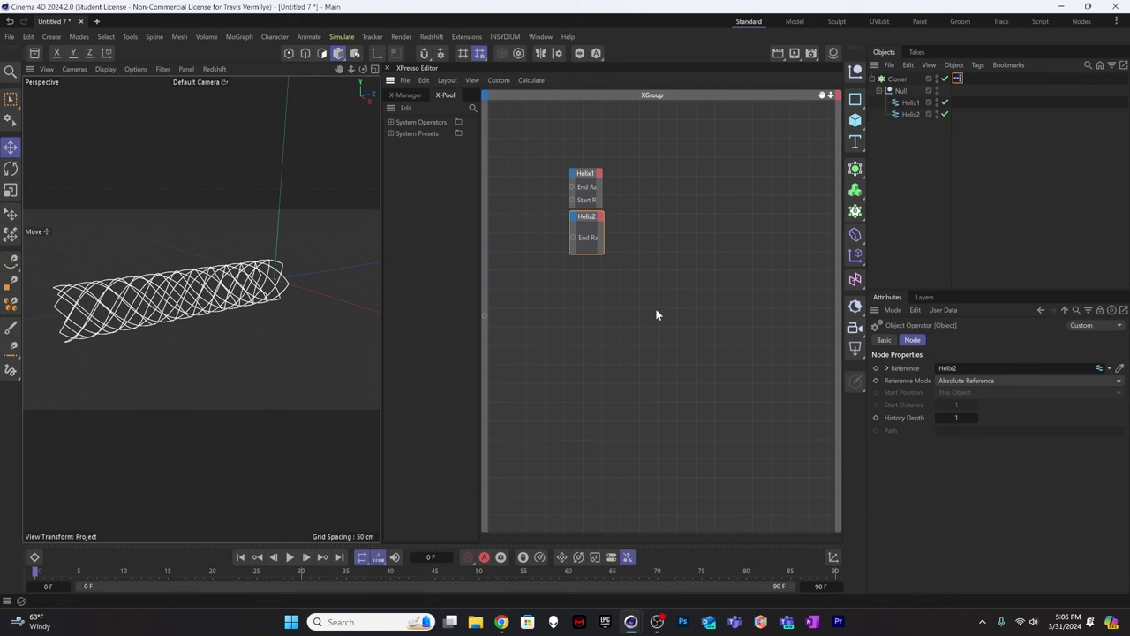
{"action": "left_click", "coordinate": [575, 221]}
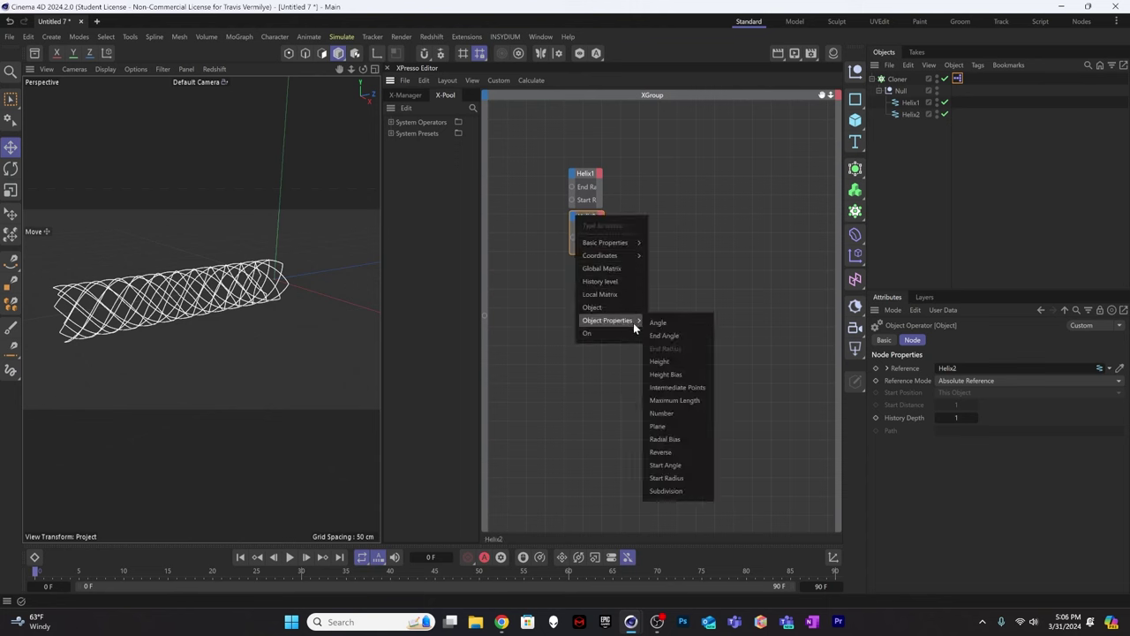
{"action": "left_click", "coordinate": [684, 479]}
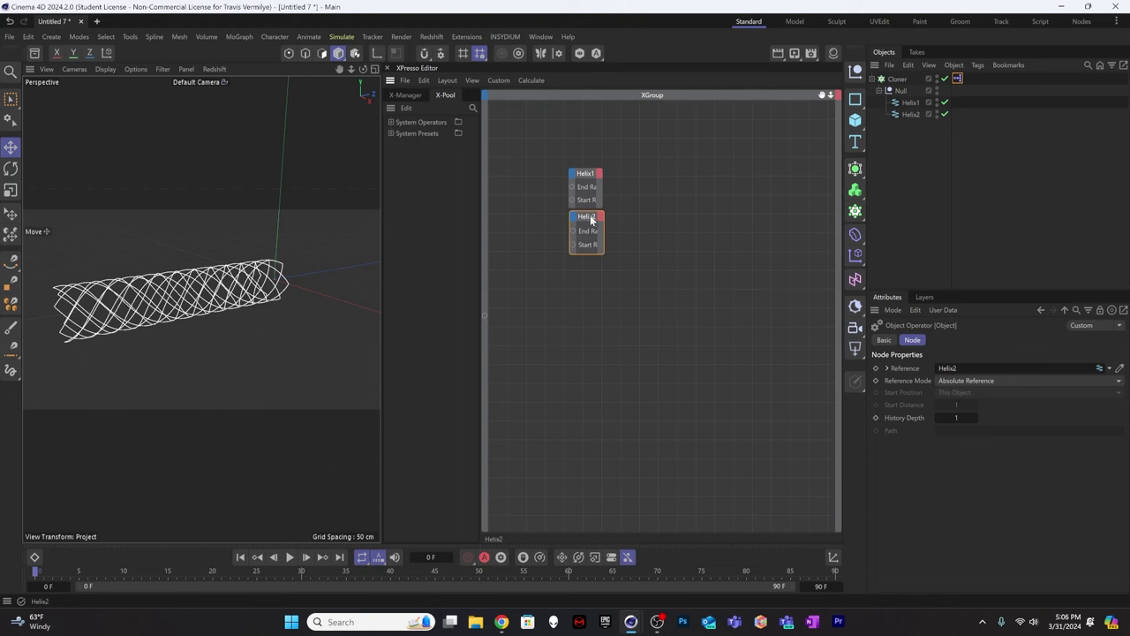
Space the helix nodes apart and wire the radius input to Helix1's End Radius and Start Radius ports.
{"action": "left_click_drag", "start_coordinate": [587, 217], "coordinate": [587, 222]}
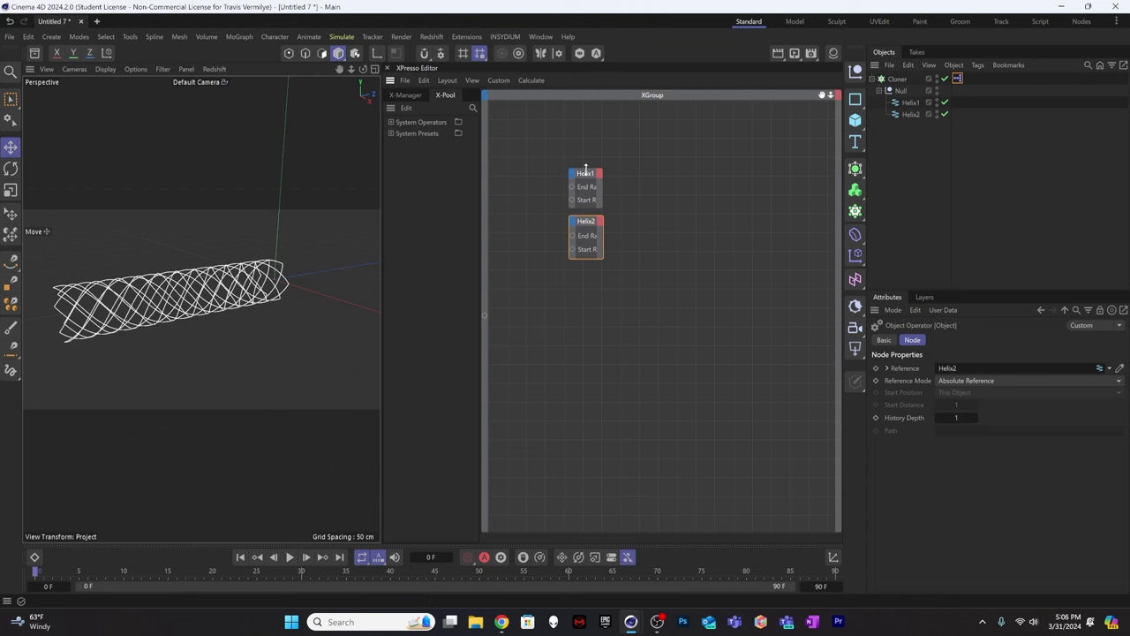
{"action": "left_click_drag", "start_coordinate": [585, 173], "coordinate": [601, 155]}
{"action": "left_click_drag", "start_coordinate": [598, 222], "coordinate": [614, 217]}
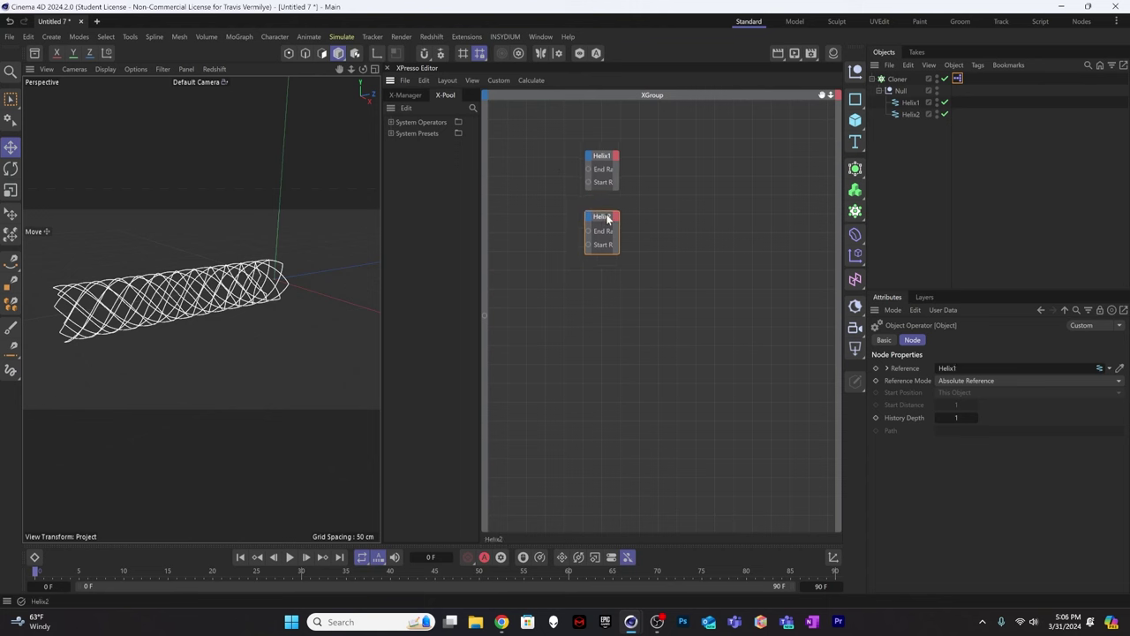
{"action": "left_click_drag", "start_coordinate": [484, 314], "coordinate": [589, 170]}
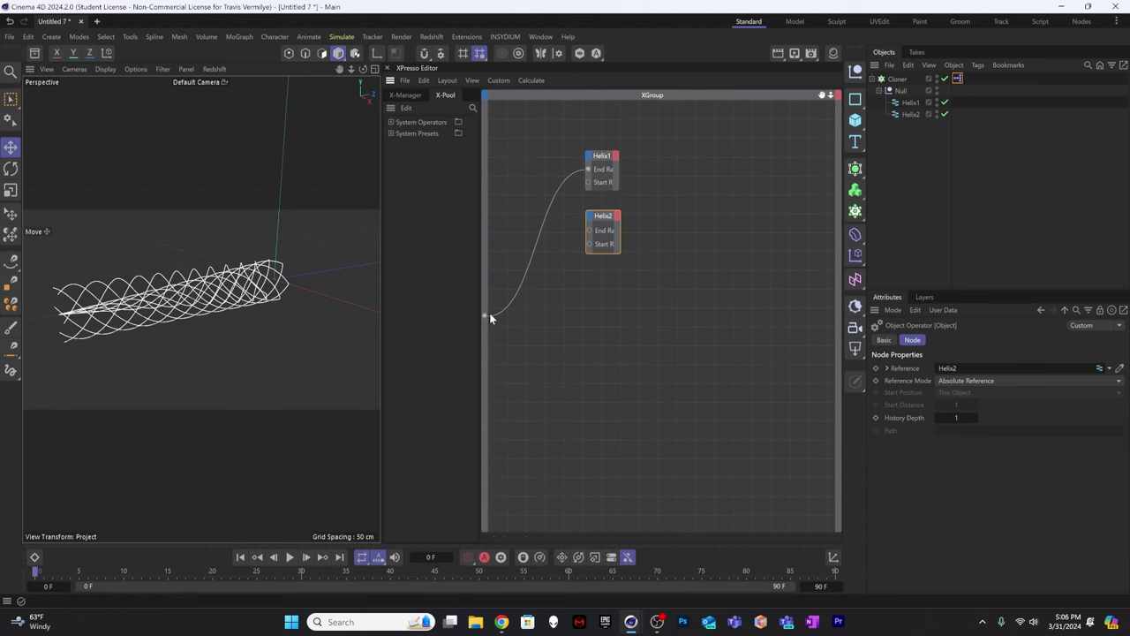
{"action": "left_click_drag", "start_coordinate": [486, 314], "coordinate": [639, 156]}
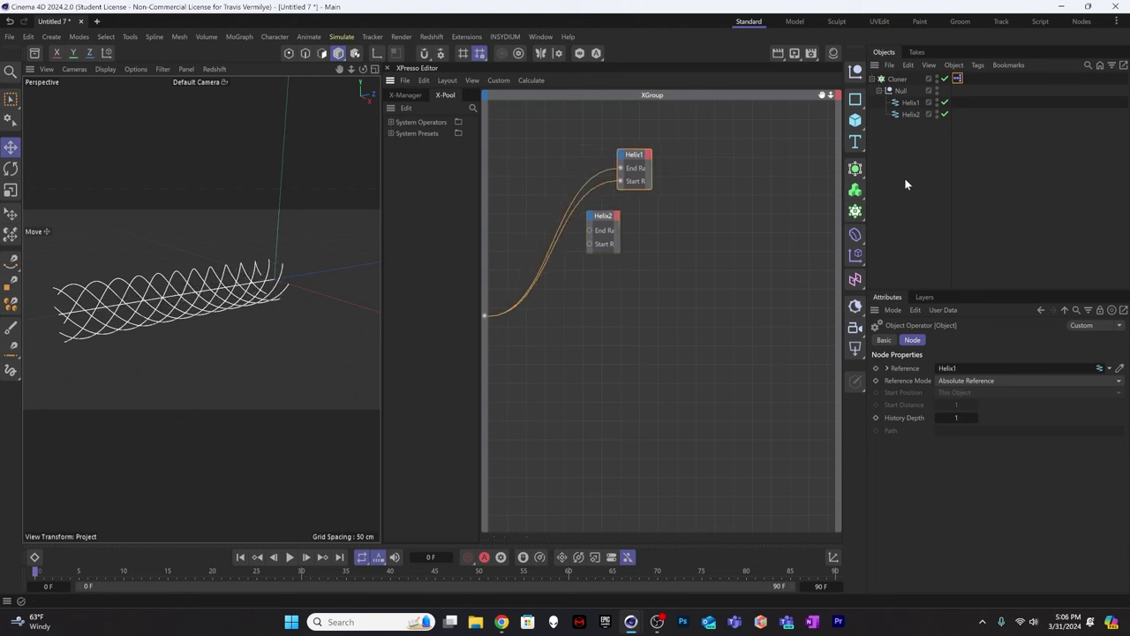
Set the XPresso tag's radius value to 20.
{"action": "left_click", "coordinate": [958, 79]}
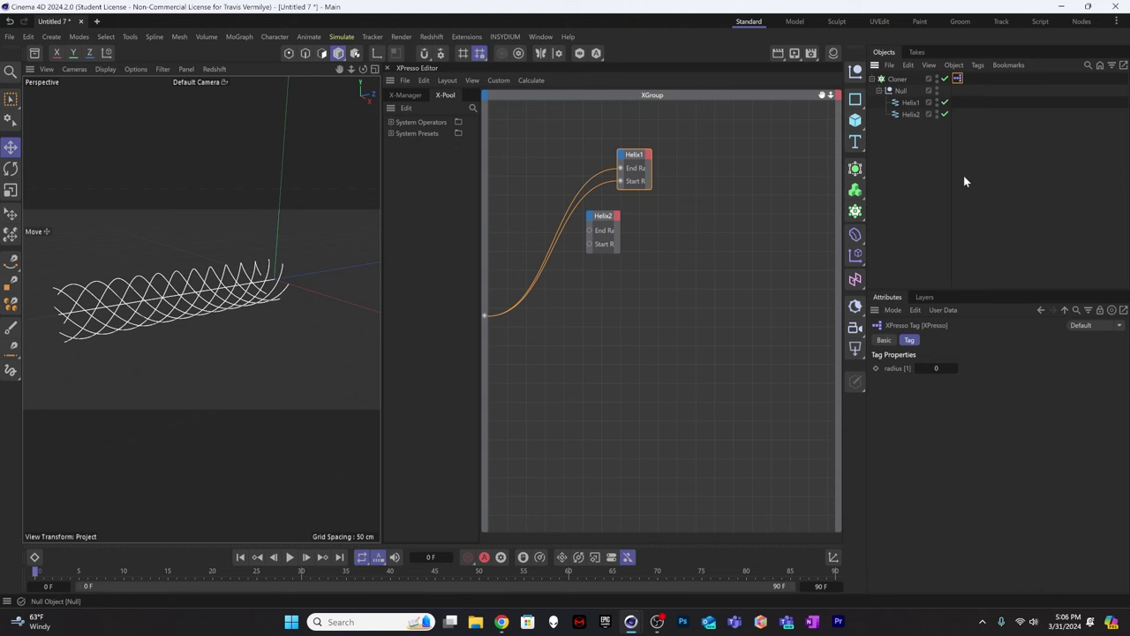
{"action": "double_click", "coordinate": [953, 369]}
{"action": "type", "text": "20"}
{"action": "key", "text": "Return"}
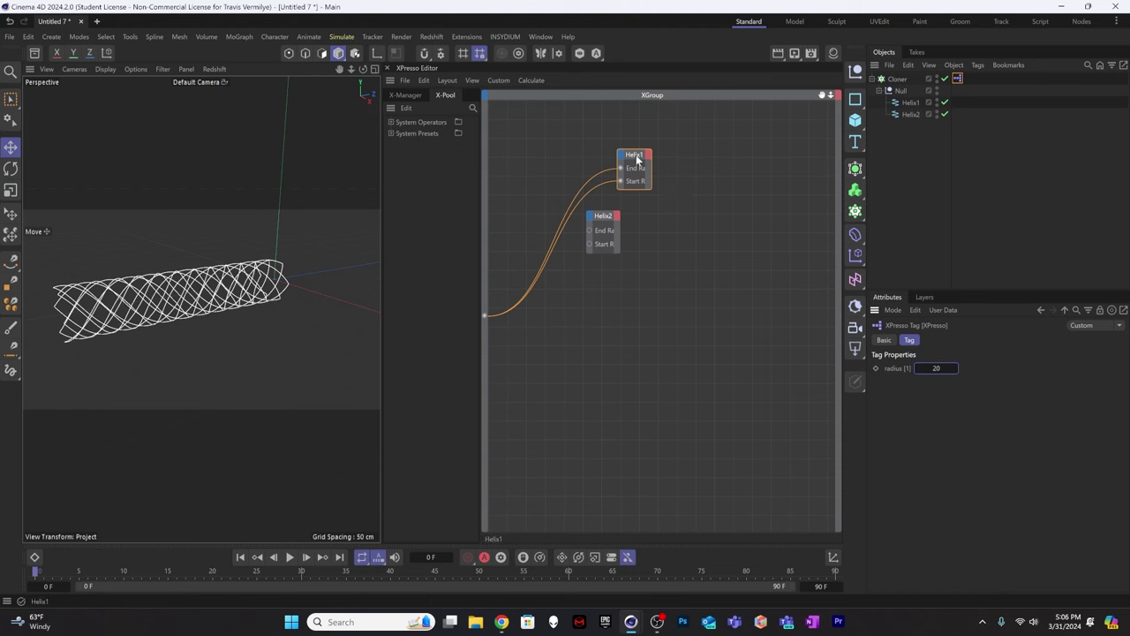
Align Helix1 above Helix2, wire the radius input to Helix2's End Radius and Start Radius ports, and set the tag's radius to 24.
{"action": "left_click_drag", "start_coordinate": [635, 155], "coordinate": [604, 163]}
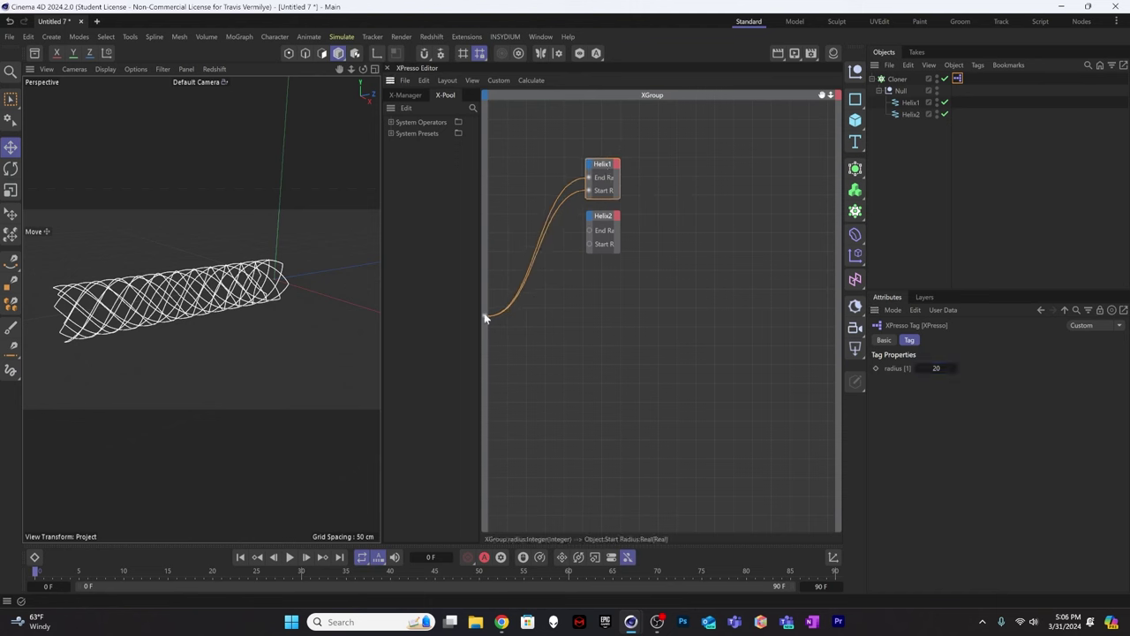
{"action": "left_click_drag", "start_coordinate": [484, 315], "coordinate": [587, 231]}
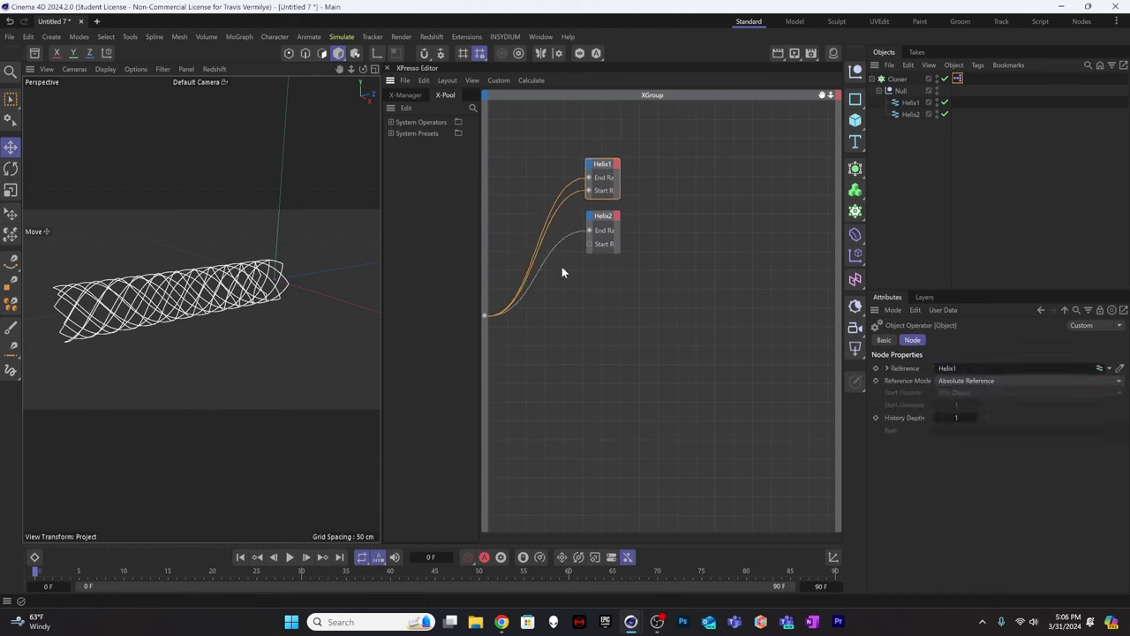
{"action": "left_click_drag", "start_coordinate": [485, 315], "coordinate": [590, 244]}
{"action": "left_click", "coordinate": [958, 78]}
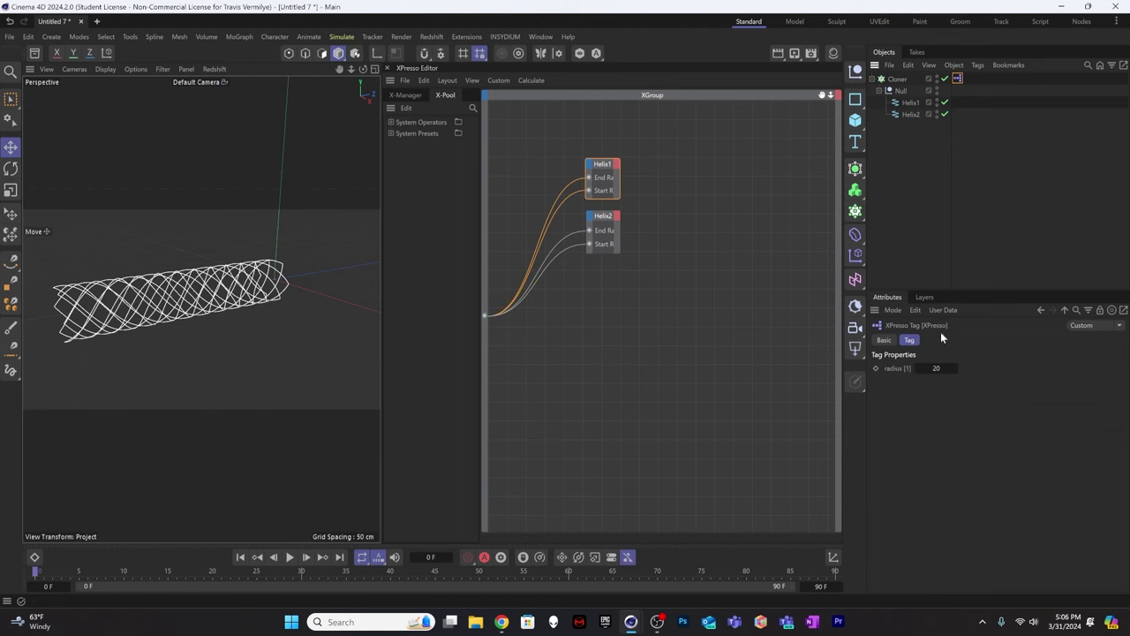
{"action": "mouse_move", "coordinate": [935, 367]}
{"action": "left_mouse_down"}
{"action": "mouse_move", "coordinate": [905, 368]}
{"action": "mouse_move", "coordinate": [939, 367]}
{"action": "left_mouse_up"}
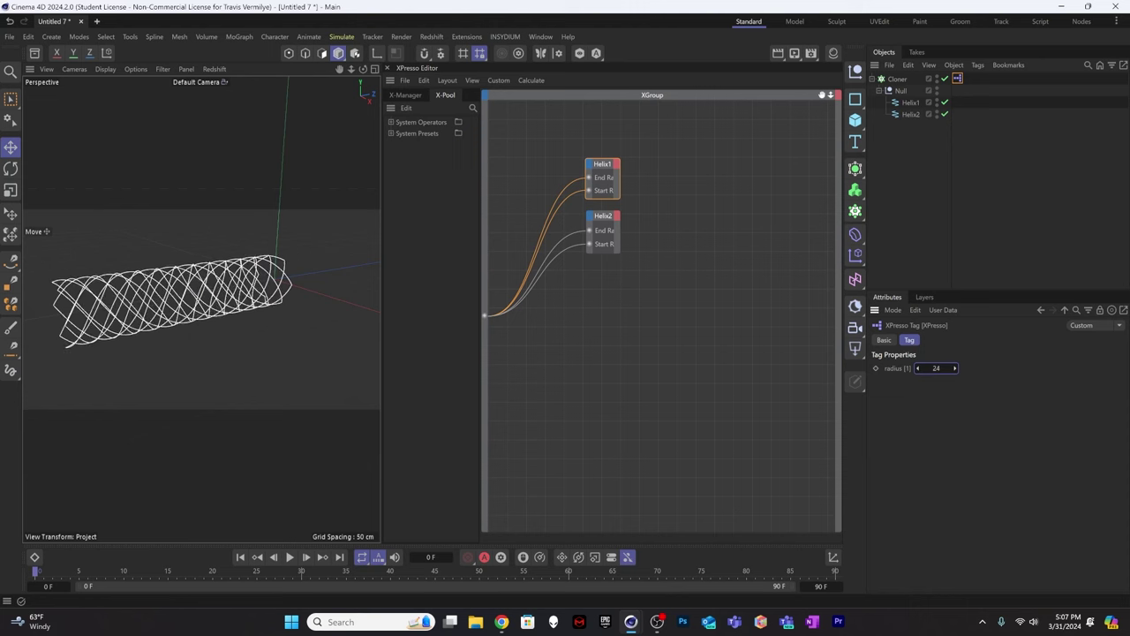
Set the XPresso tag's radius to 34 and add an Integer input port named rotation to the XGroup.
{"action": "mouse_move", "coordinate": [939, 368]}
{"action": "left_mouse_down"}
{"action": "mouse_move", "coordinate": [928, 367]}
{"action": "mouse_move", "coordinate": [947, 367]}
{"action": "left_mouse_up"}
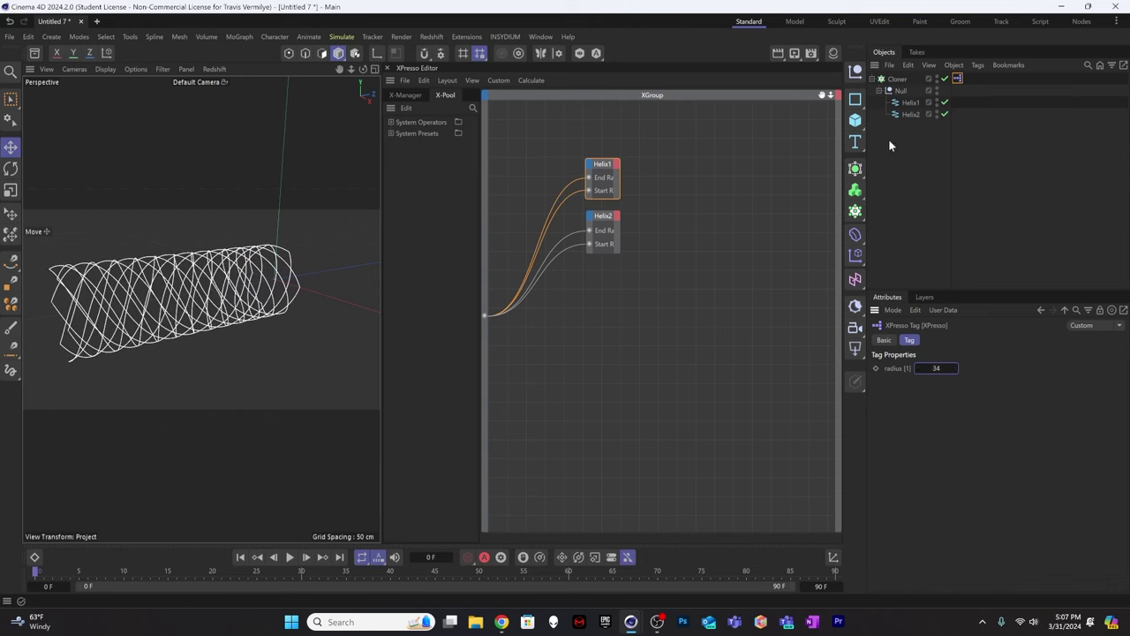
{"action": "left_click", "coordinate": [486, 95]}
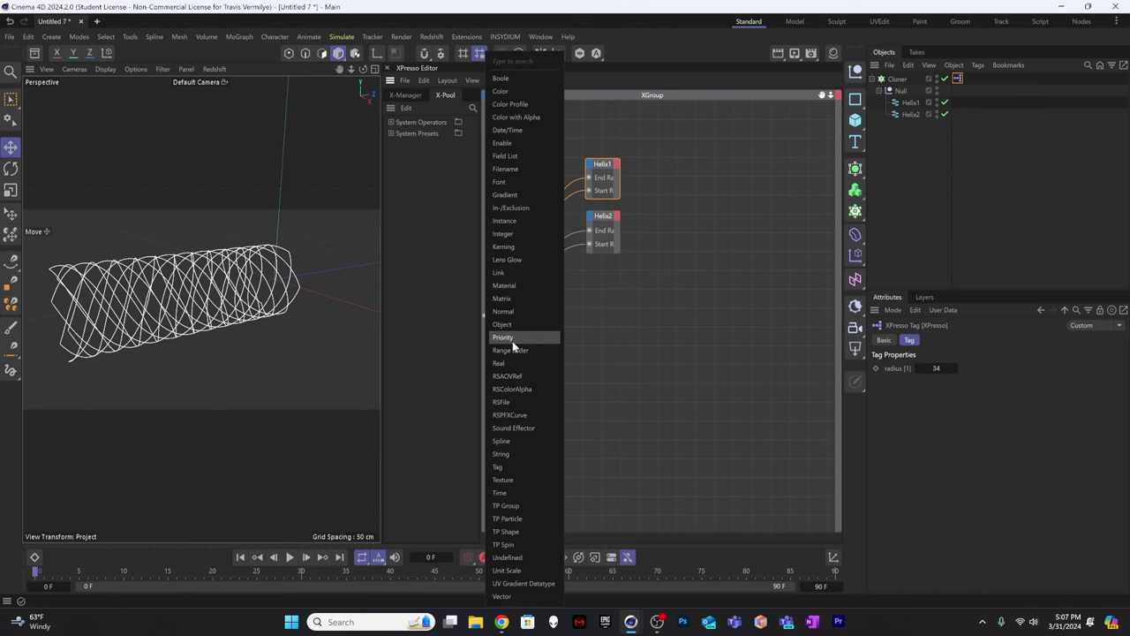
{"action": "left_click", "coordinate": [503, 233]}
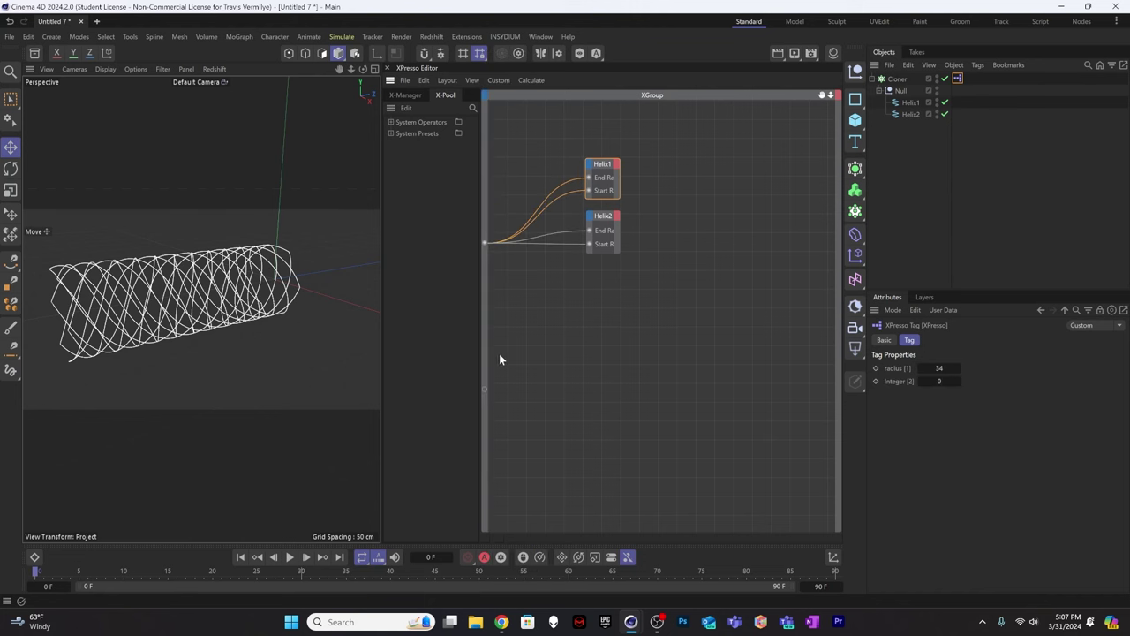
{"action": "right_click", "coordinate": [485, 389]}
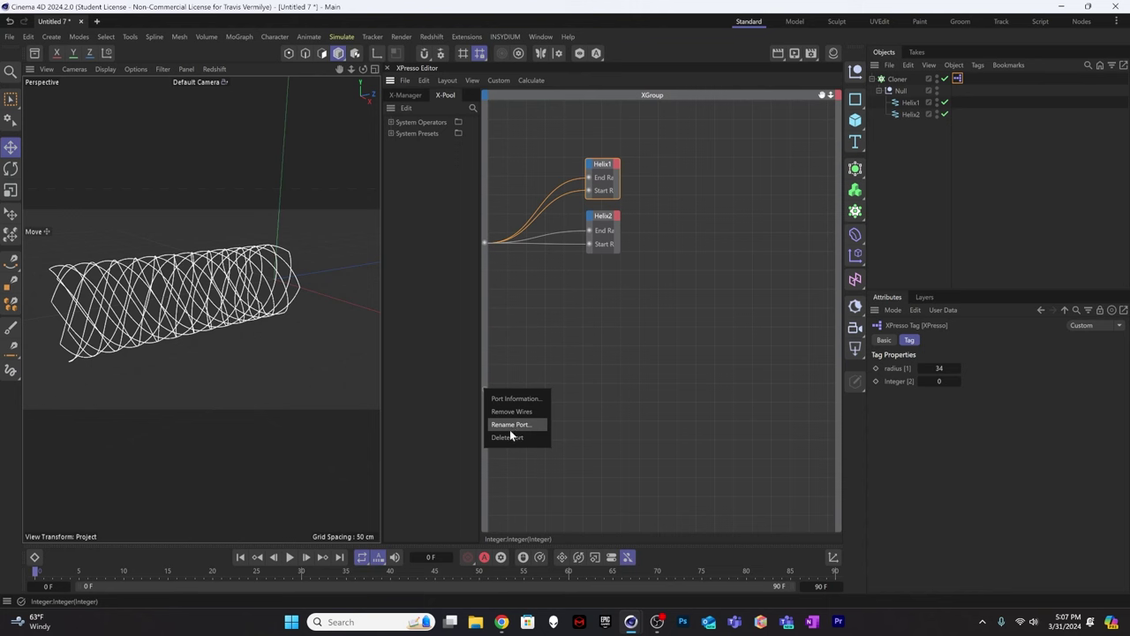
{"action": "left_click", "coordinate": [509, 425]}
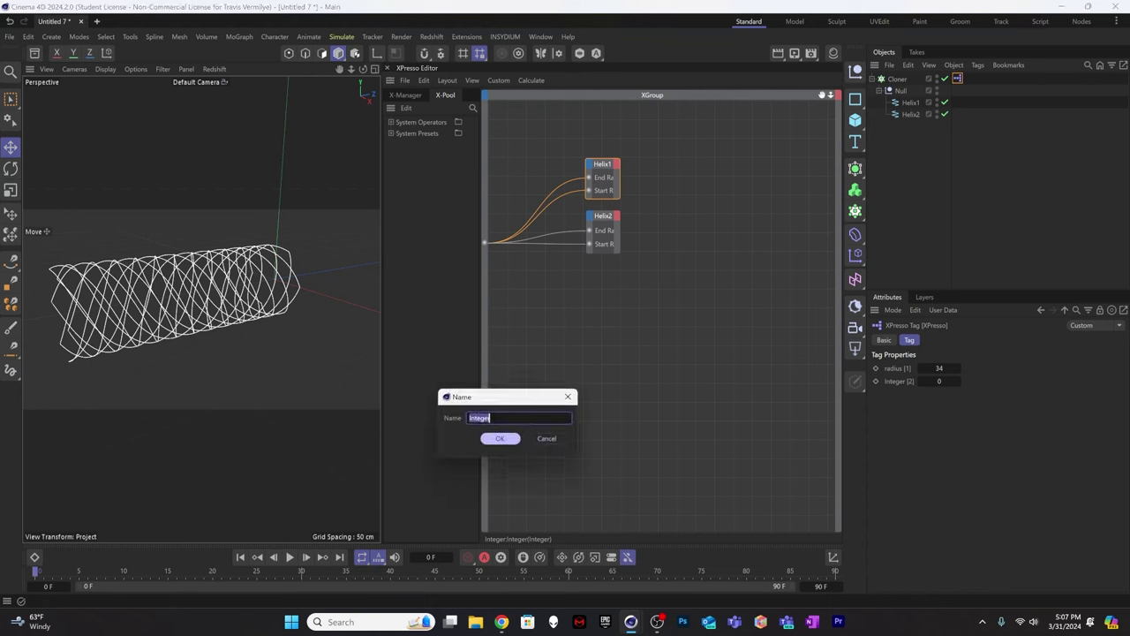
{"action": "type", "text": "rotation"}
{"action": "key", "text": "Return"}
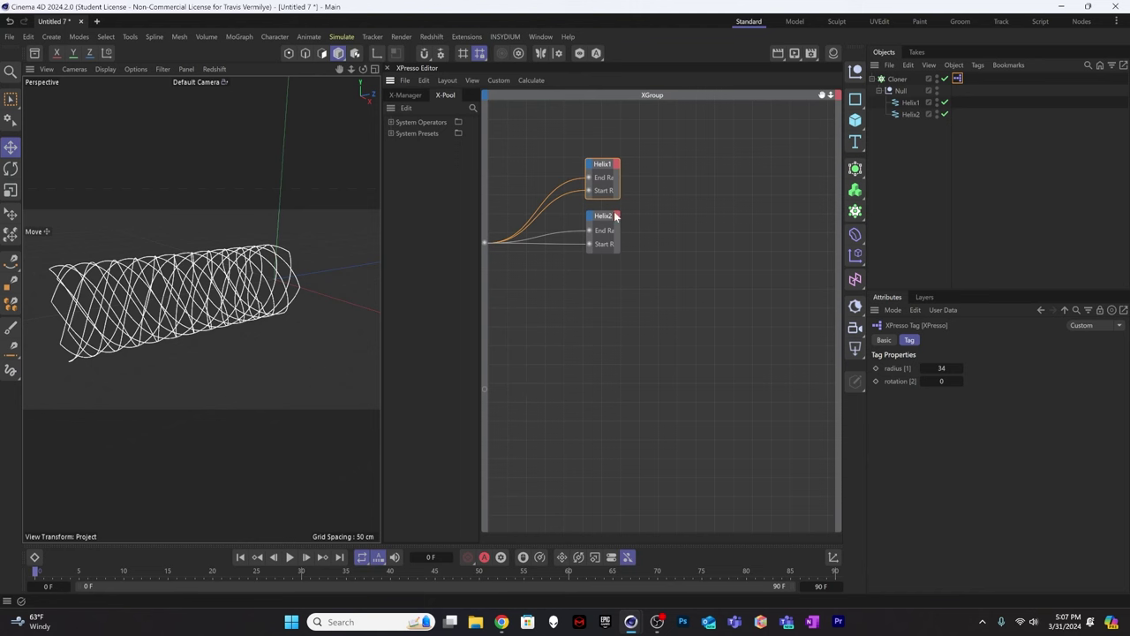
Add an End Angle input port to both the Helix1 and Helix2 nodes.
{"action": "left_click", "coordinate": [601, 218]}
{"action": "left_click", "coordinate": [601, 165]}
{"action": "left_click", "coordinate": [589, 164]}
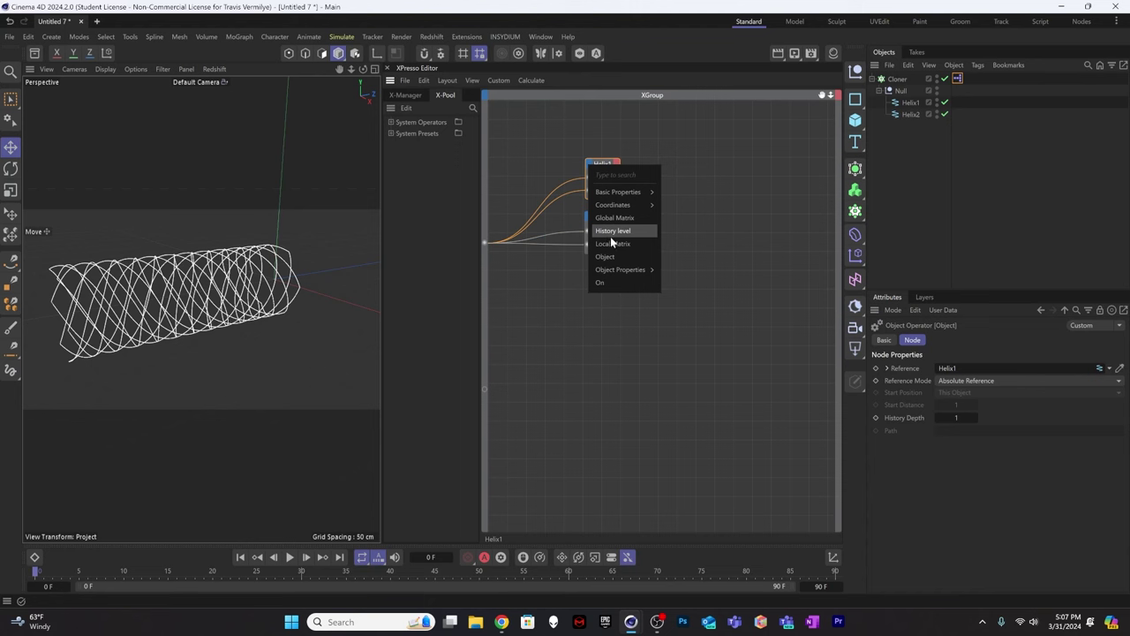
{"action": "mouse_move", "coordinate": [613, 270]}
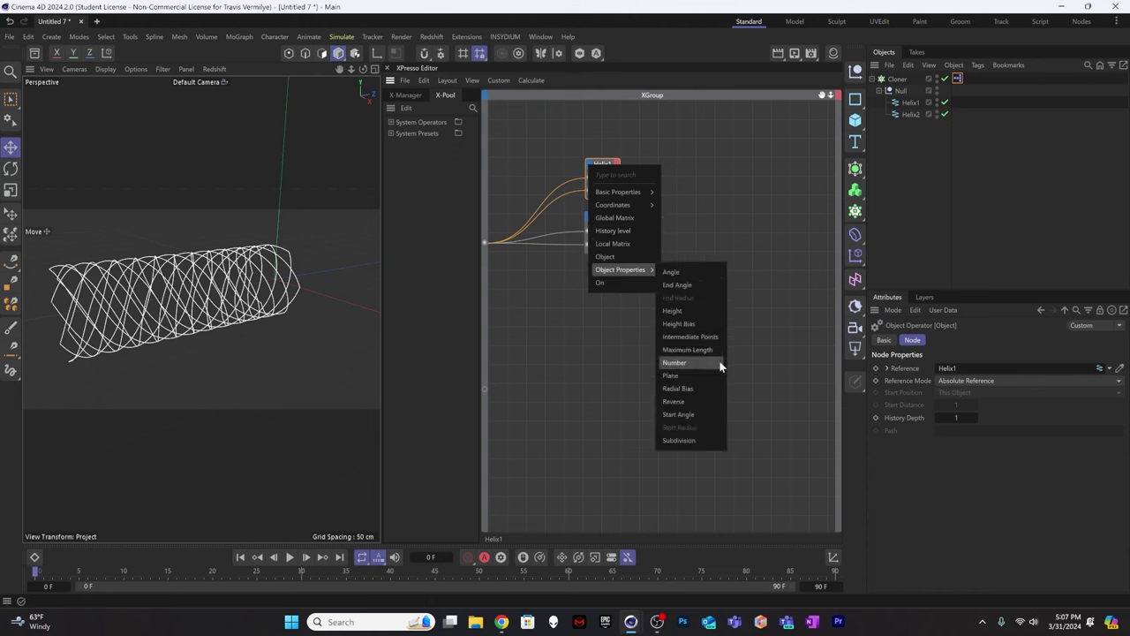
{"action": "left_click", "coordinate": [689, 286]}
{"action": "left_click", "coordinate": [589, 219]}
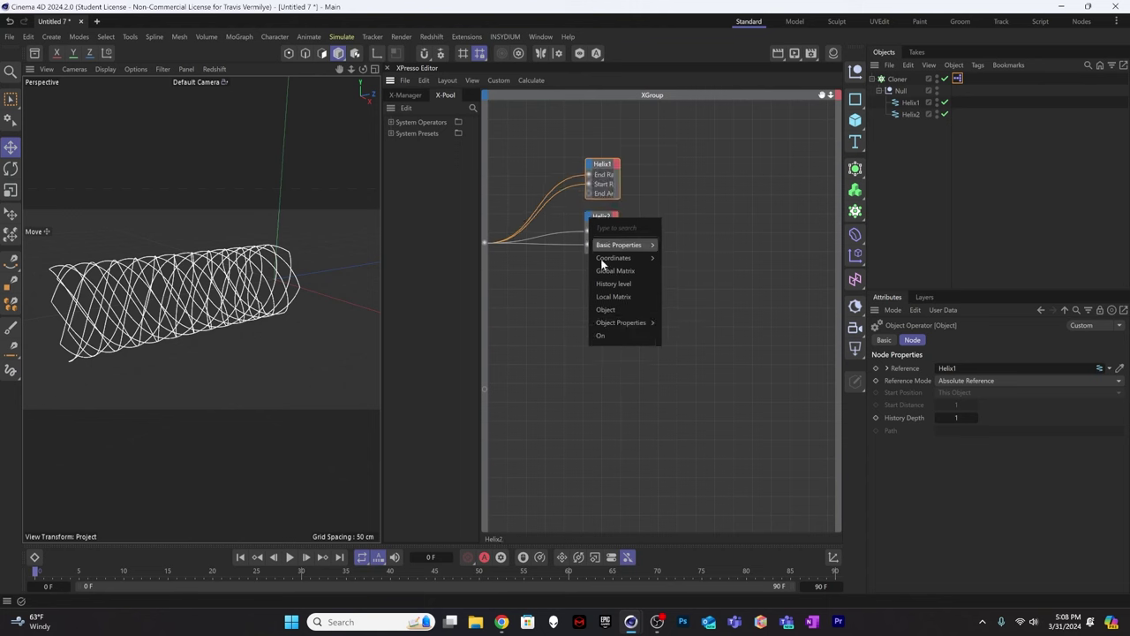
{"action": "mouse_move", "coordinate": [628, 245]}
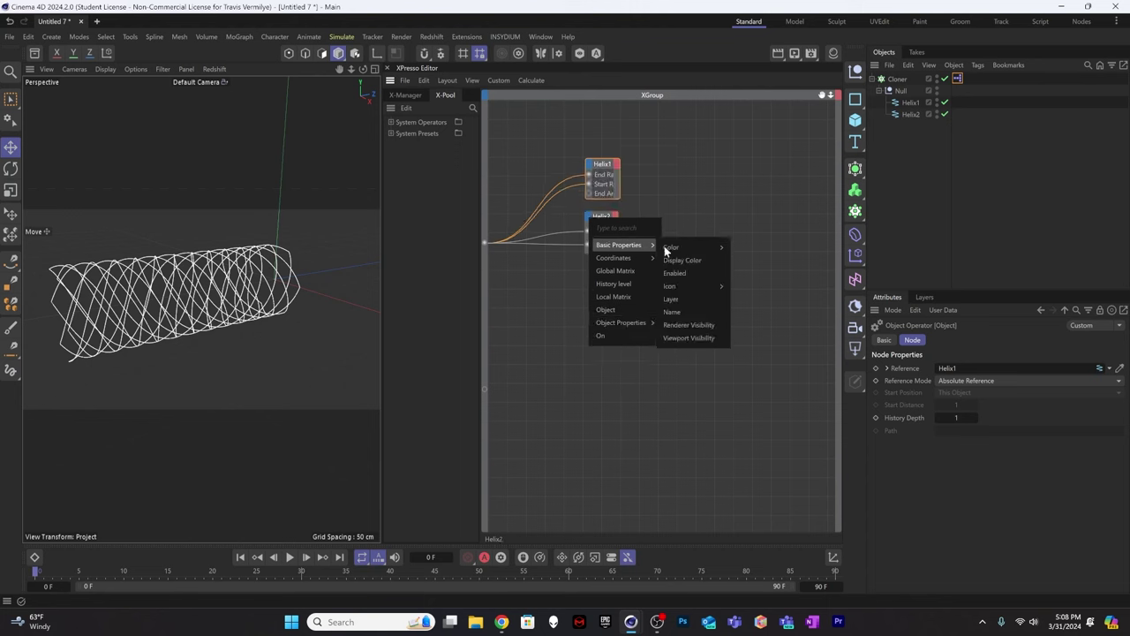
{"action": "mouse_move", "coordinate": [676, 252]}
{"action": "mouse_move", "coordinate": [621, 322]}
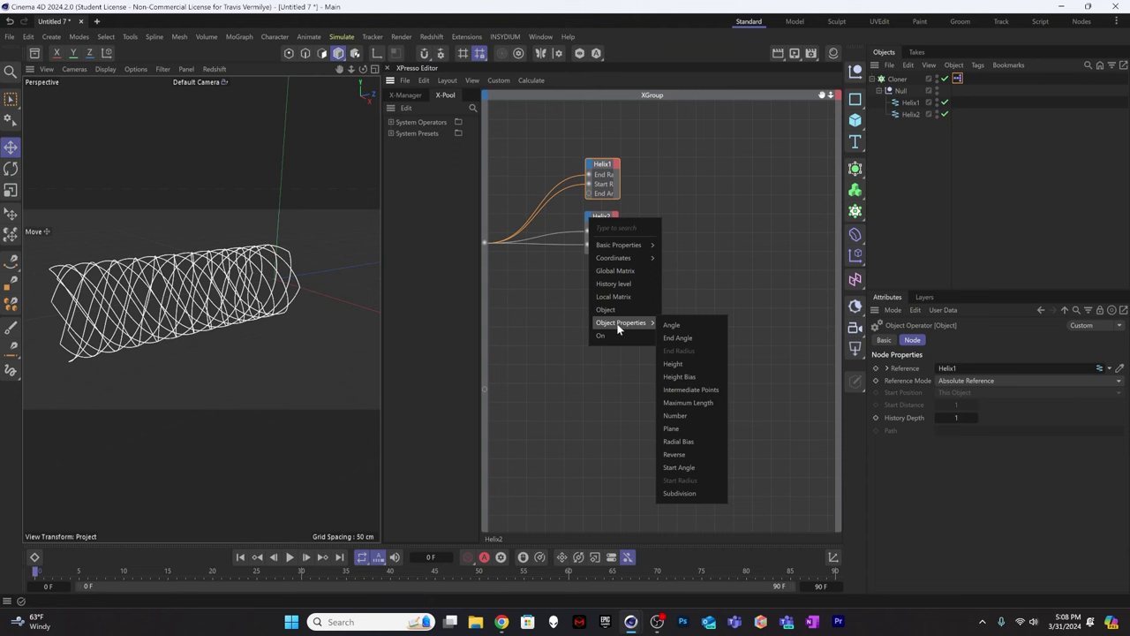
{"action": "left_click", "coordinate": [679, 336]}
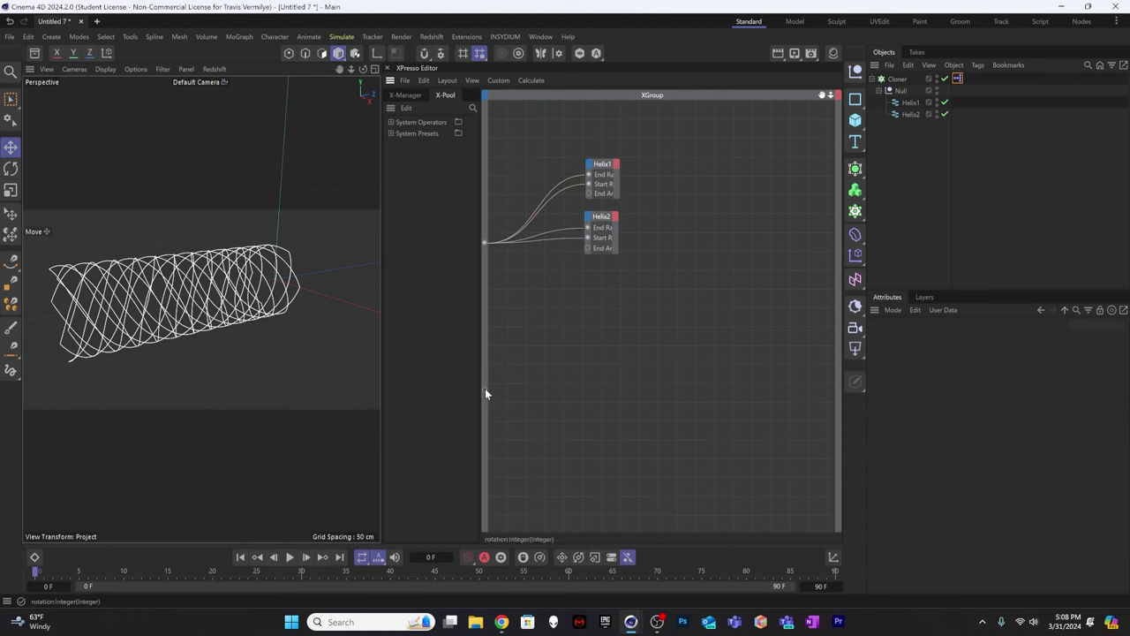
Wire the rotation input directly to the End Angle ports of Helix1 and Helix2.
{"action": "left_click_drag", "start_coordinate": [485, 388], "coordinate": [589, 193]}
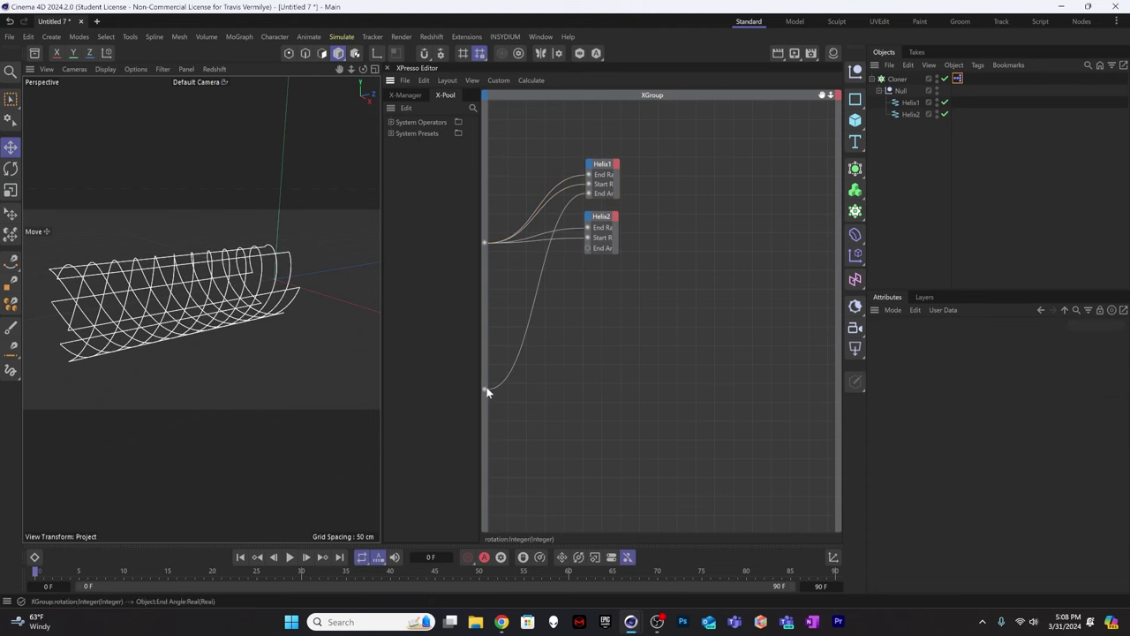
{"action": "left_click_drag", "start_coordinate": [485, 388], "coordinate": [590, 244]}
{"action": "left_click_drag", "start_coordinate": [485, 388], "coordinate": [588, 251]}
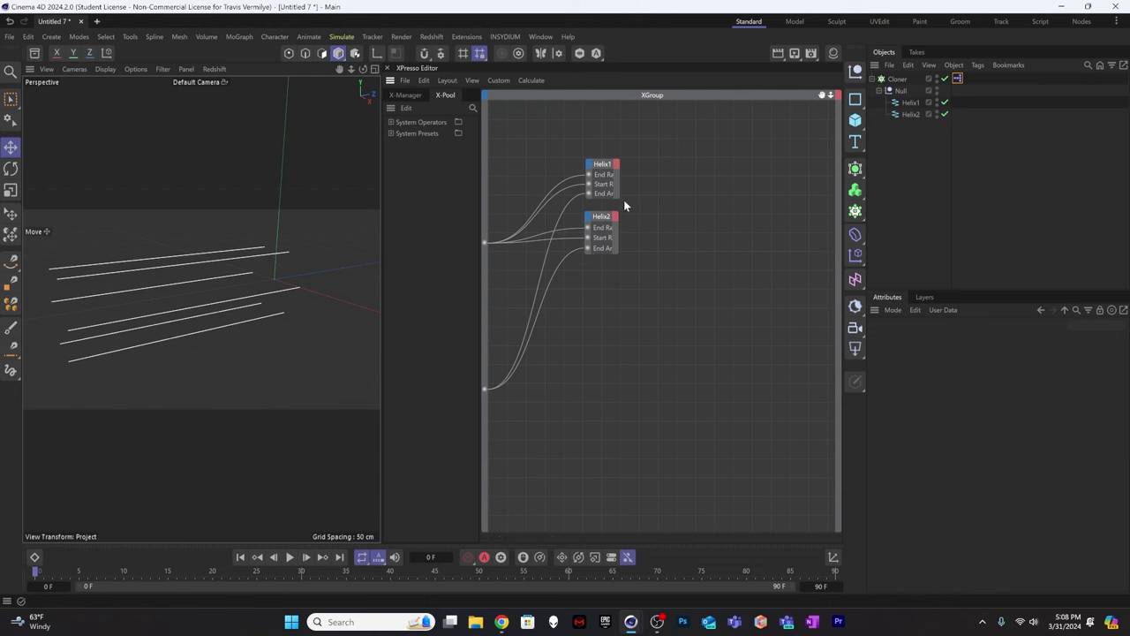
Raise the XPresso tag's rotation value stepwise to 10 and inspect the twist of the mesh tube.
{"action": "left_click", "coordinate": [958, 79]}
{"action": "left_click", "coordinate": [960, 380]}
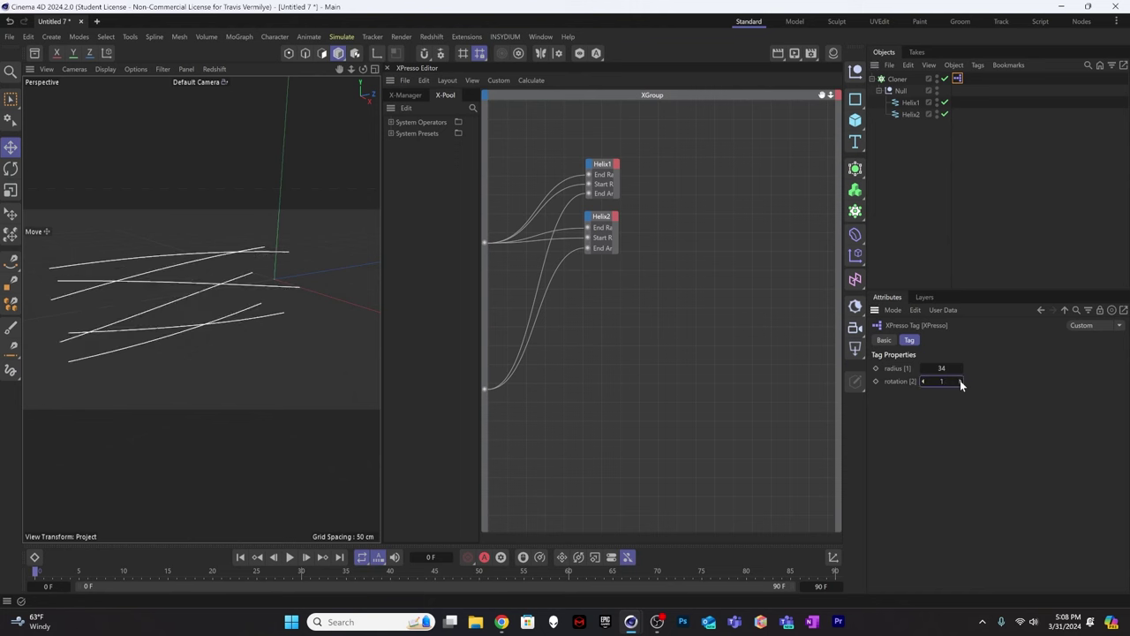
{"action": "left_click", "coordinate": [960, 379]}
{"action": "left_click", "coordinate": [960, 380]}
{"action": "left_click", "coordinate": [960, 380]}
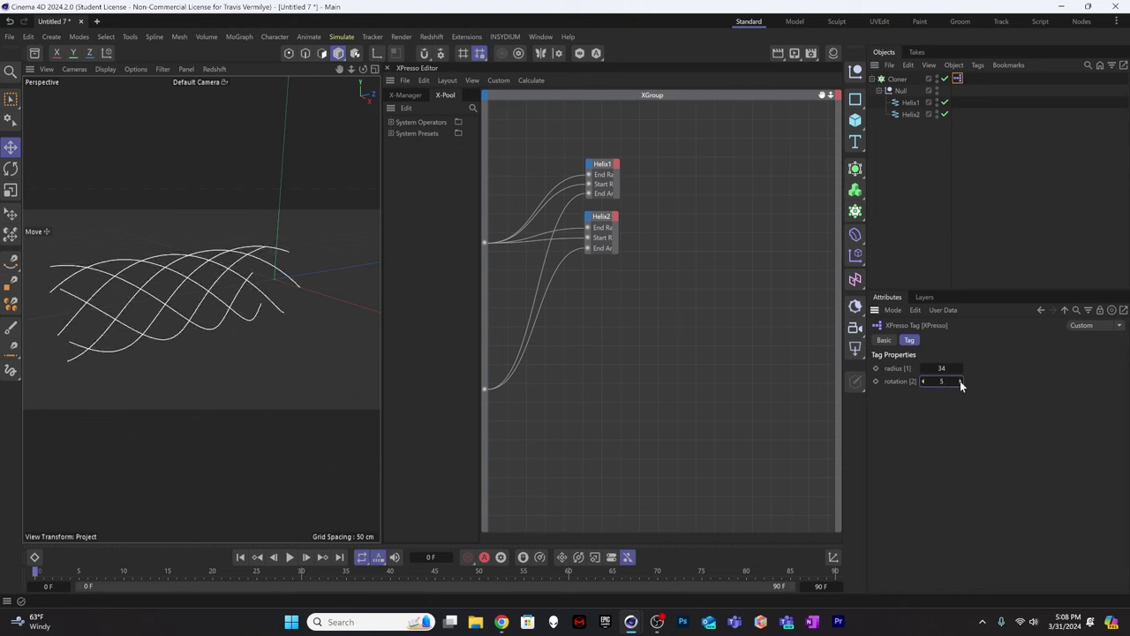
{"action": "left_click", "coordinate": [959, 381]}
{"action": "left_click", "coordinate": [960, 381]}
{"action": "left_click", "coordinate": [960, 380]}
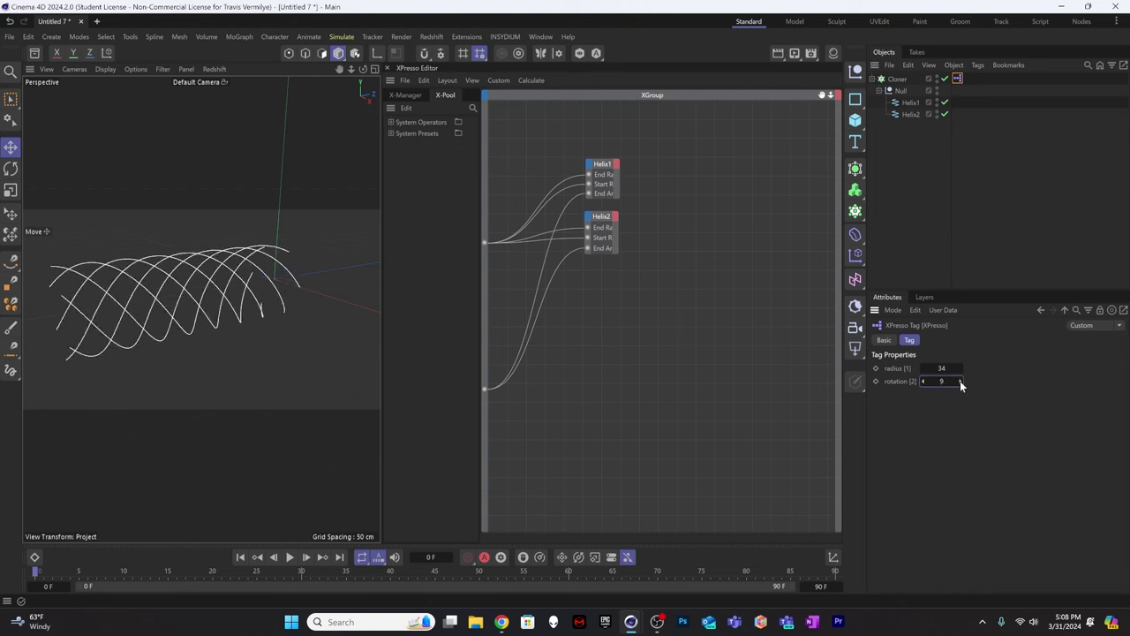
{"action": "left_click", "coordinate": [960, 380]}
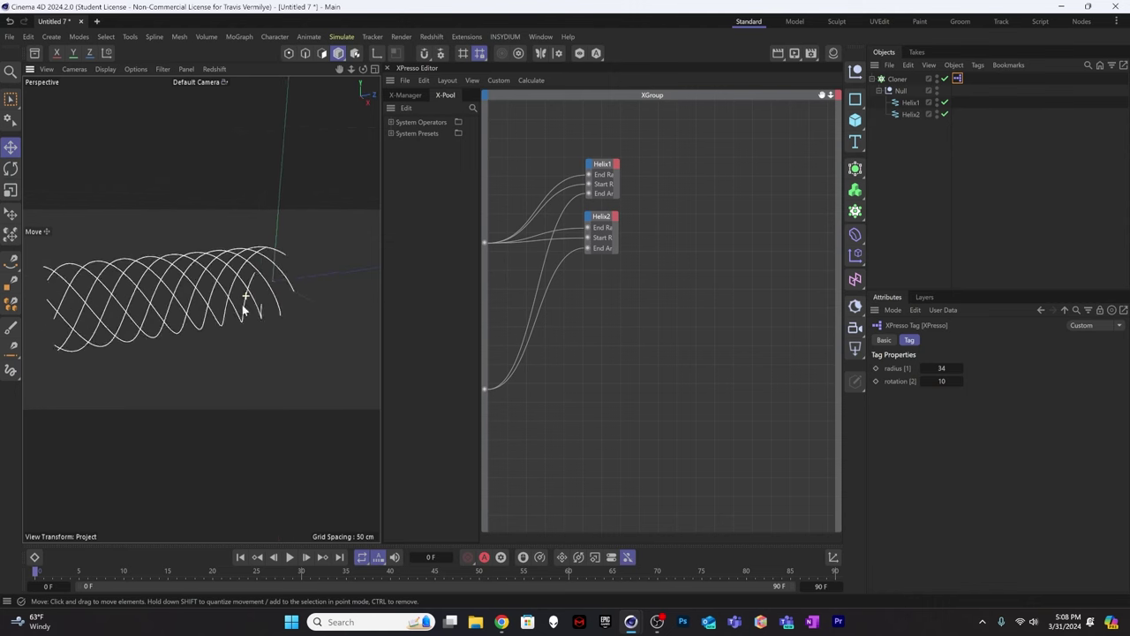
{"action": "left_click_drag", "start_coordinate": [246, 309], "coordinate": [212, 320], "text": "alt"}
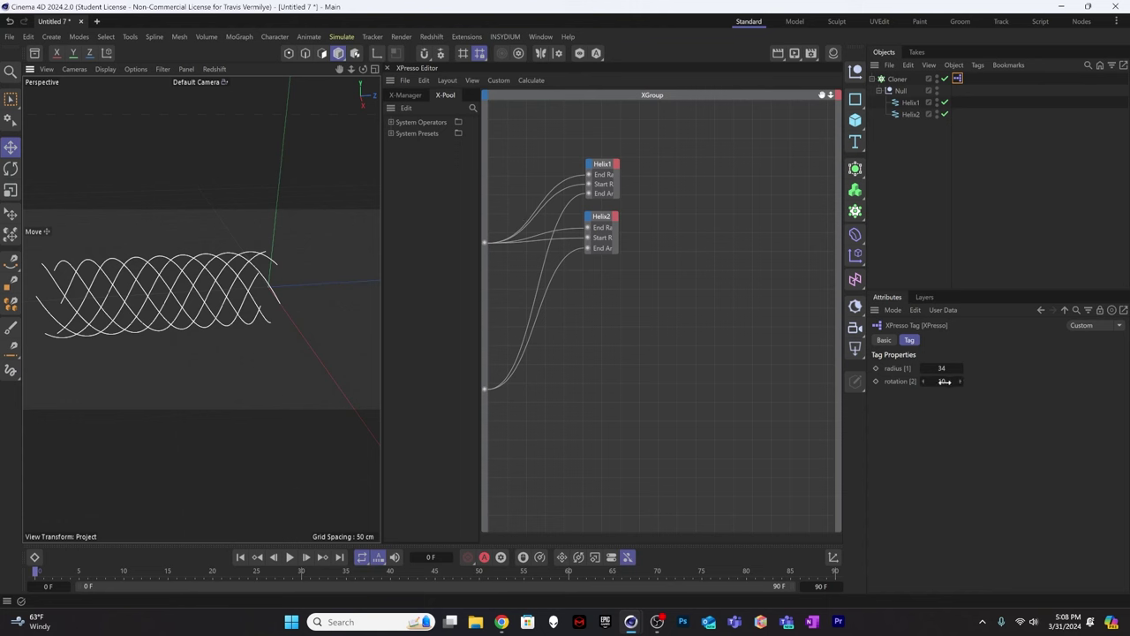
Add a Degree calculation node to the XPresso graph below the helix nodes.
{"action": "left_click", "coordinate": [527, 265]}
{"action": "right_click", "coordinate": [592, 311]}
{"action": "mouse_move", "coordinate": [641, 339]}
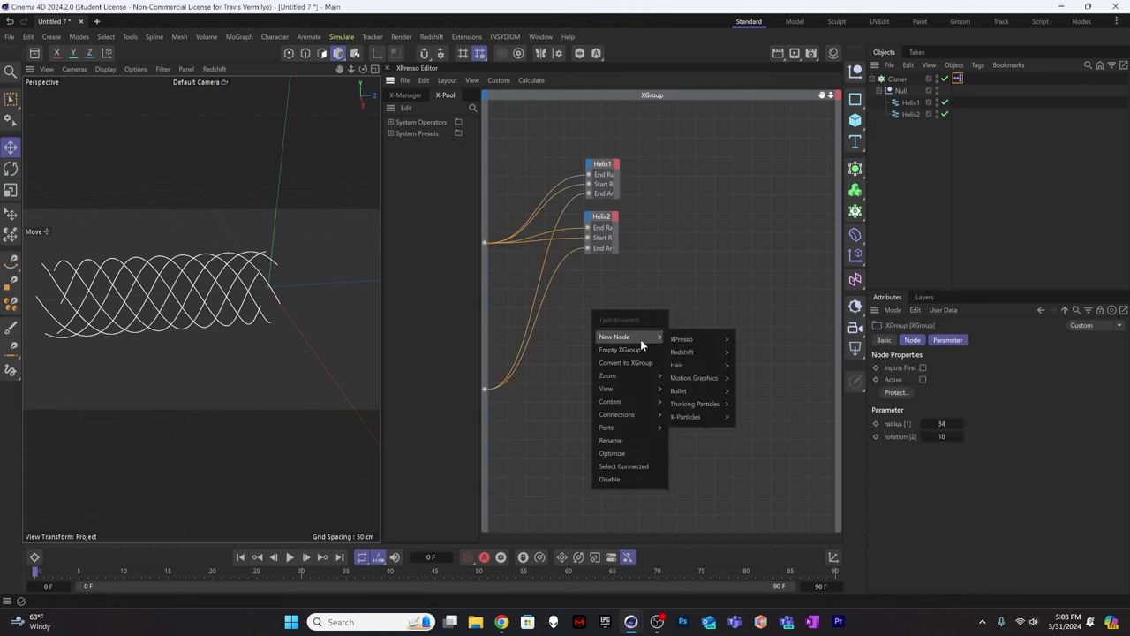
{"action": "mouse_move", "coordinate": [704, 338]}
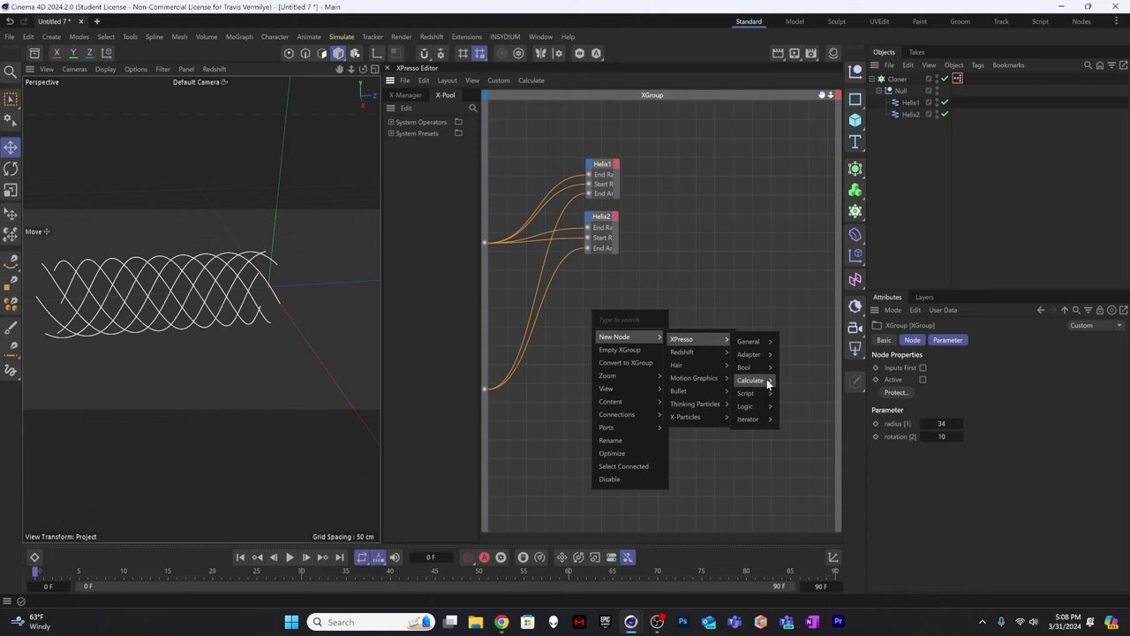
{"action": "mouse_move", "coordinate": [768, 382]}
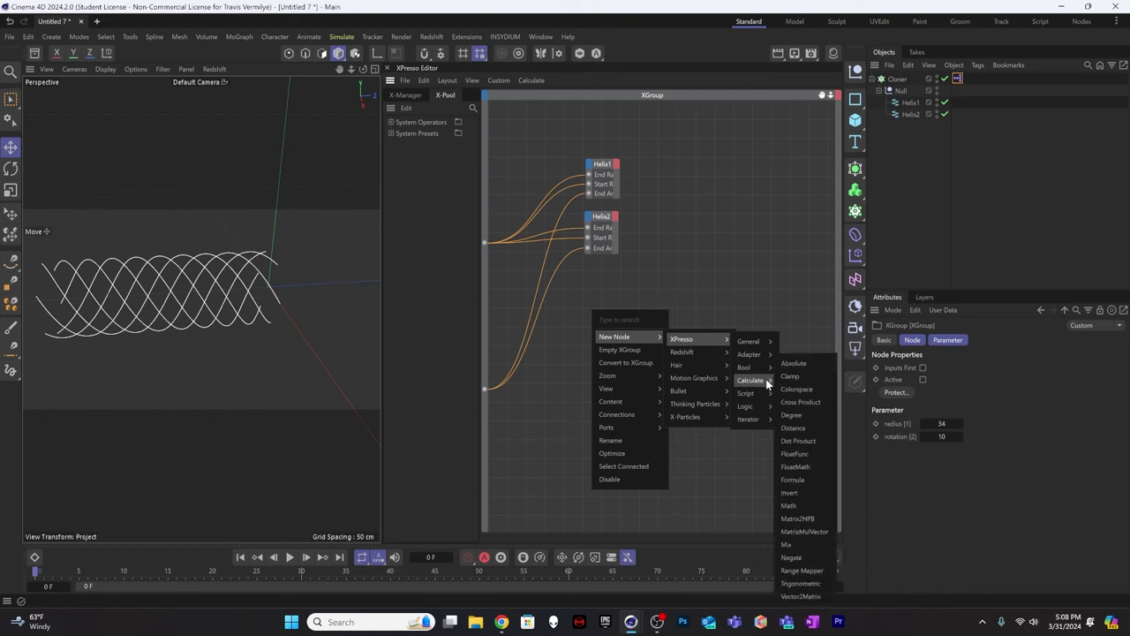
{"action": "left_click", "coordinate": [800, 415]}
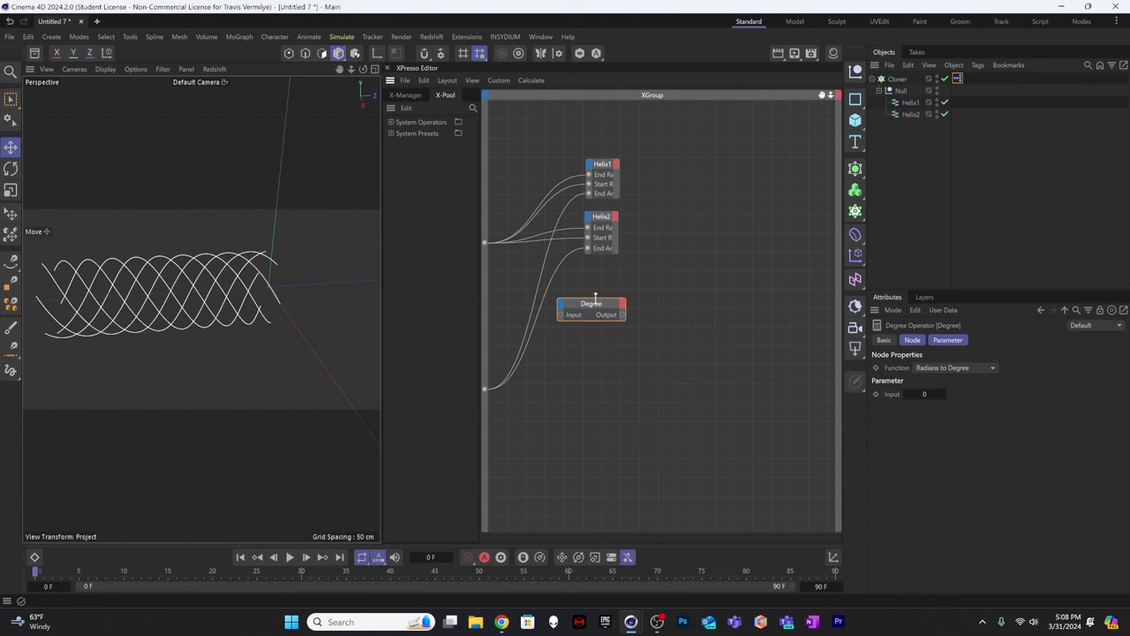
Wire the rotation input into the Degree node and its output to the End Angle ports of Helix1 and Helix2.
{"action": "left_click_drag", "start_coordinate": [595, 300], "coordinate": [589, 193]}
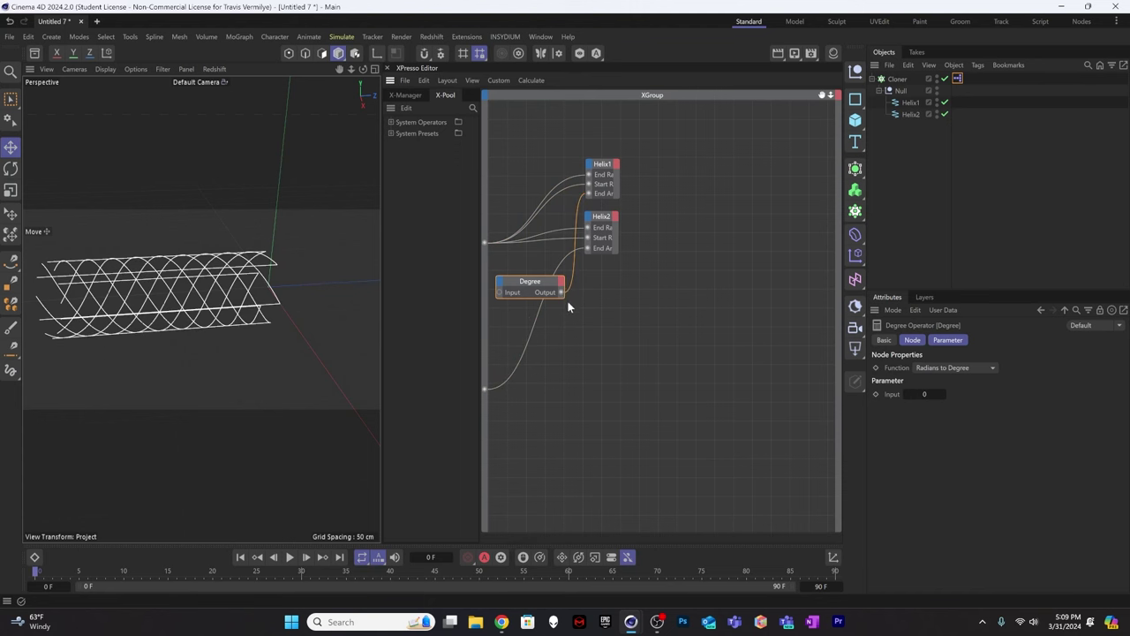
{"action": "left_click_drag", "start_coordinate": [563, 294], "coordinate": [588, 248]}
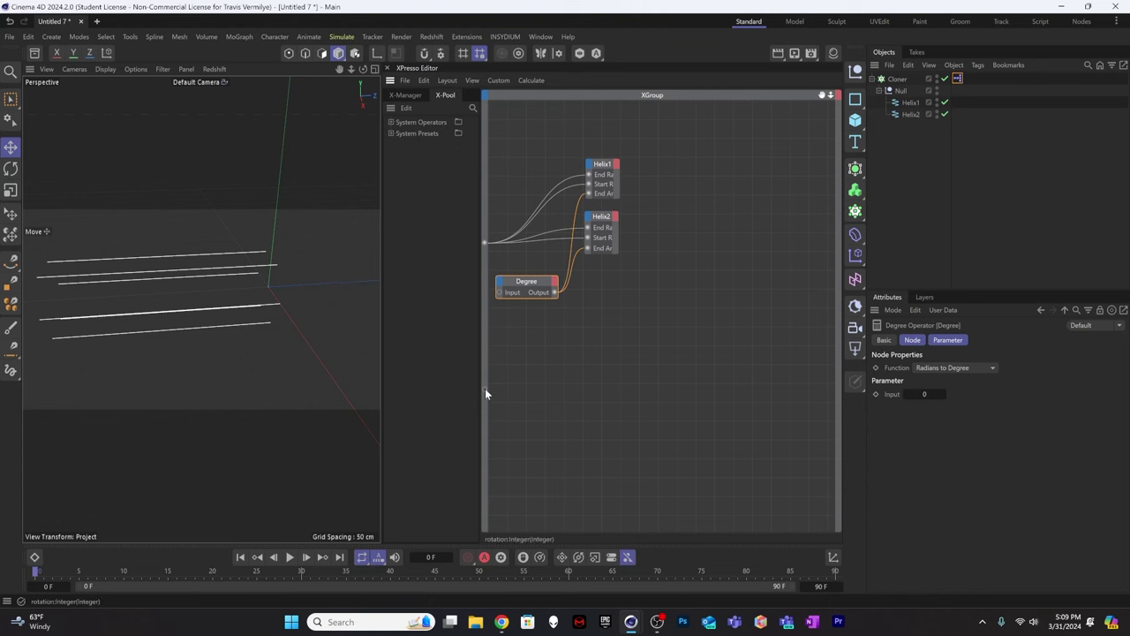
{"action": "left_click_drag", "start_coordinate": [485, 388], "coordinate": [542, 316]}
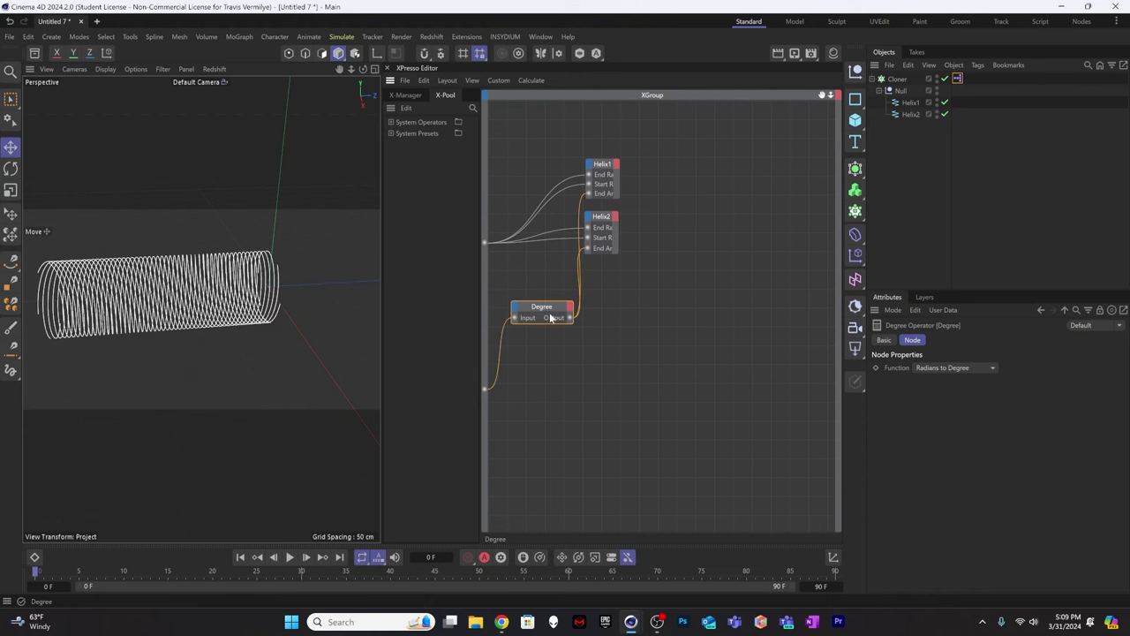
Set the XPresso tag's rotation value to 360.
{"action": "left_click", "coordinate": [957, 78]}
{"action": "double_click", "coordinate": [942, 381]}
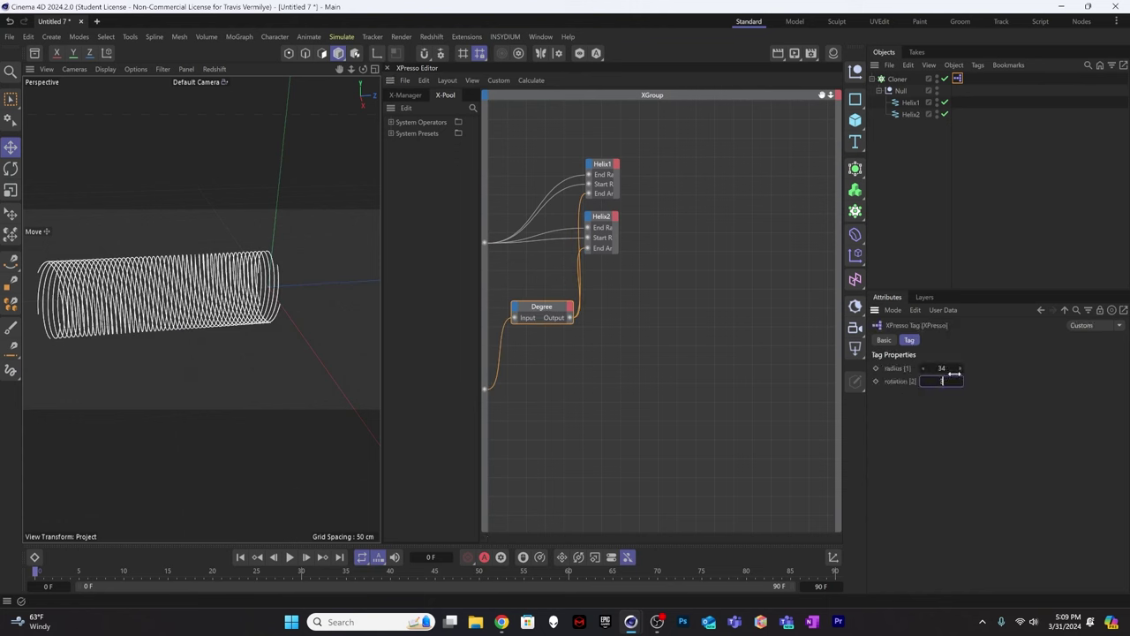
{"action": "type", "text": "360"}
{"action": "key", "text": "Return"}
Change the Degree node's function to Degree to Radians.
{"action": "left_click_drag", "start_coordinate": [532, 319], "coordinate": [532, 300]}
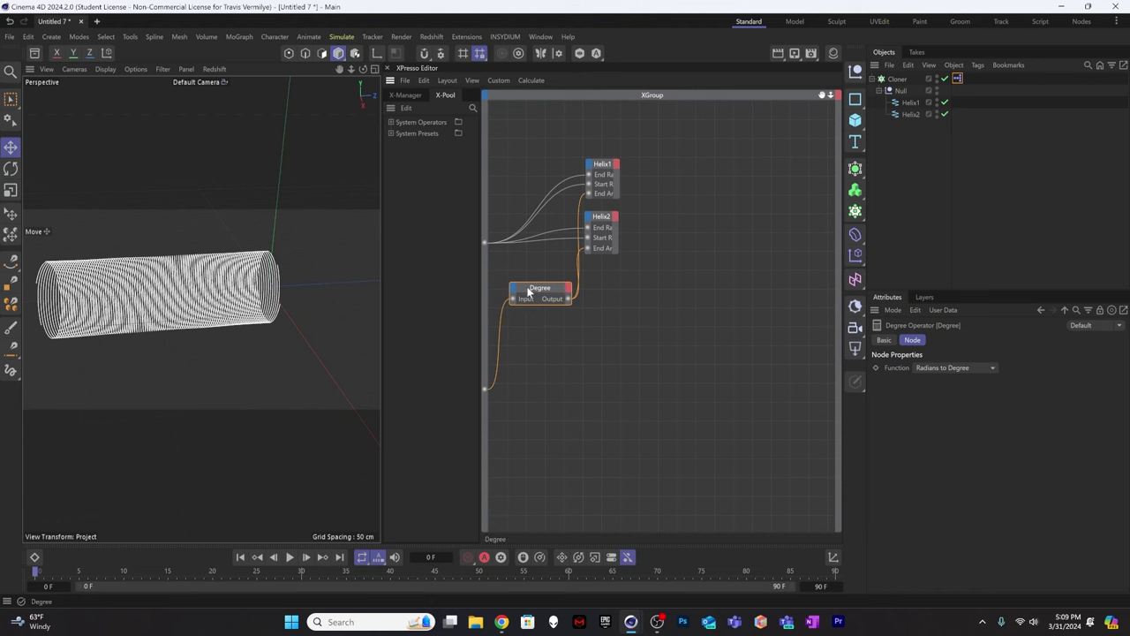
{"action": "left_click", "coordinate": [550, 311]}
{"action": "left_click", "coordinate": [548, 300]}
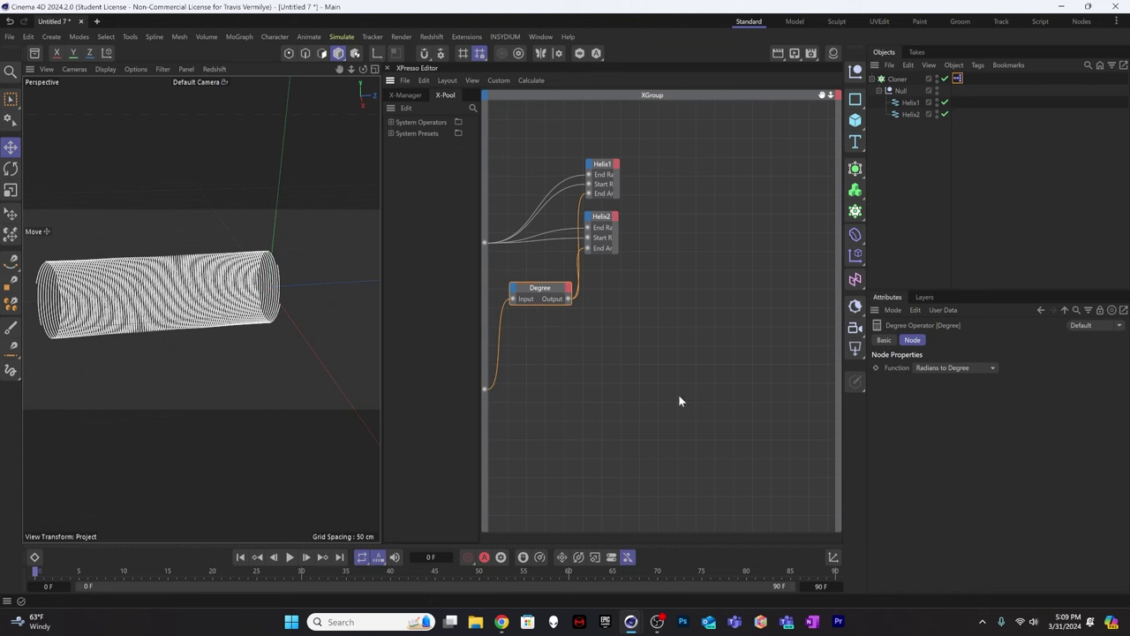
{"action": "left_click", "coordinate": [968, 366]}
{"action": "left_click", "coordinate": [968, 396]}
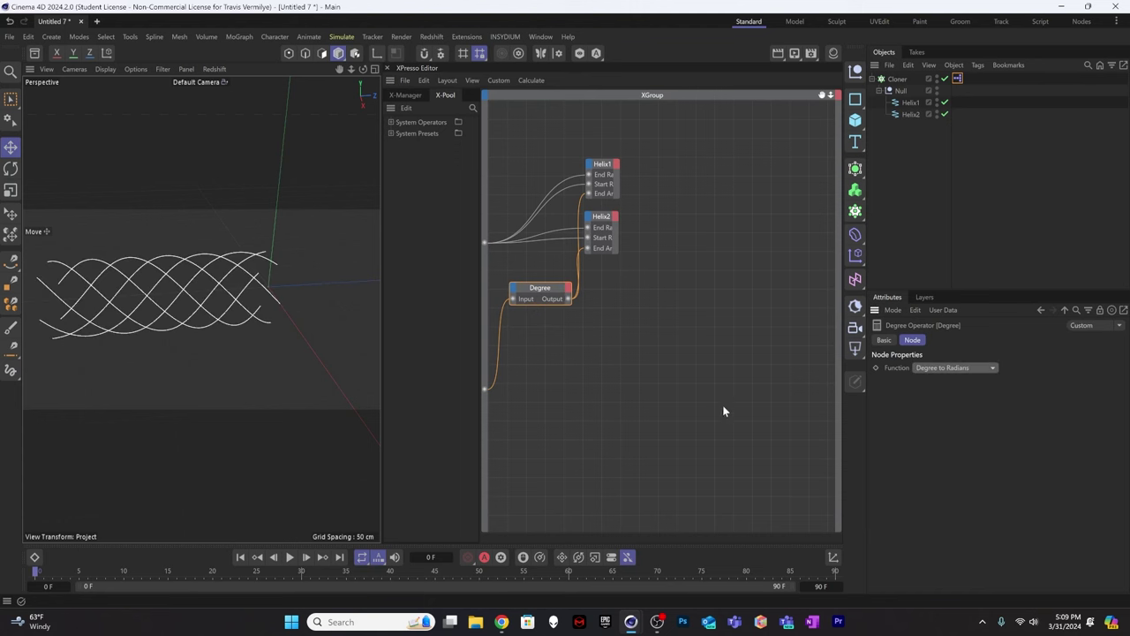
Reposition the Degree and Helix2 nodes slightly to make room between them in the XPresso graph.
{"action": "left_click_drag", "start_coordinate": [533, 292], "coordinate": [540, 295]}
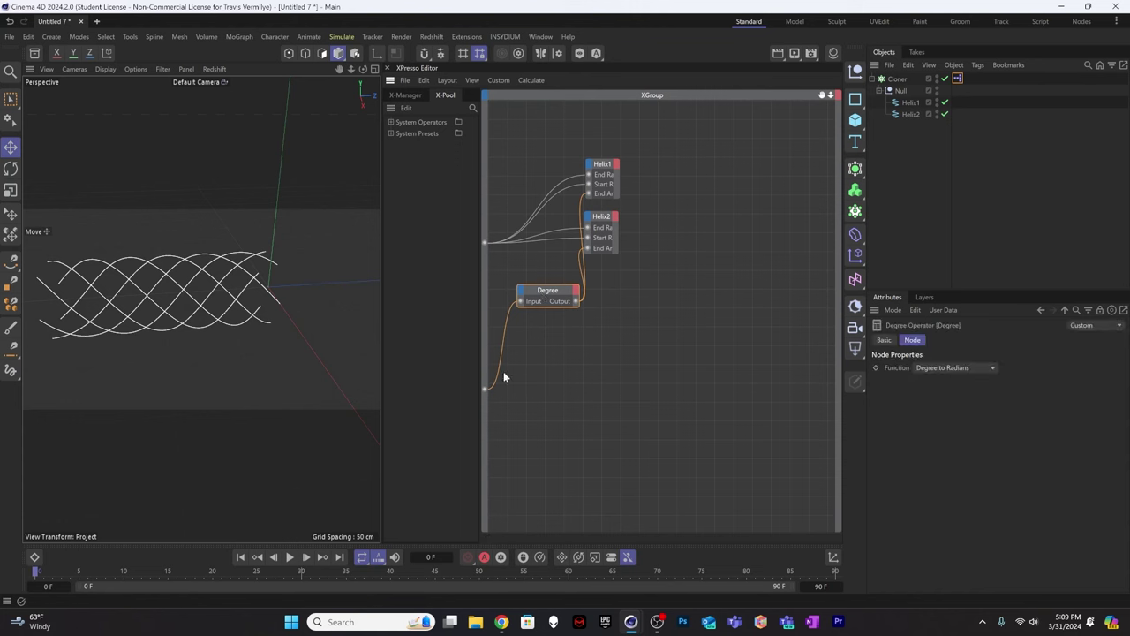
{"action": "left_click", "coordinate": [958, 79]}
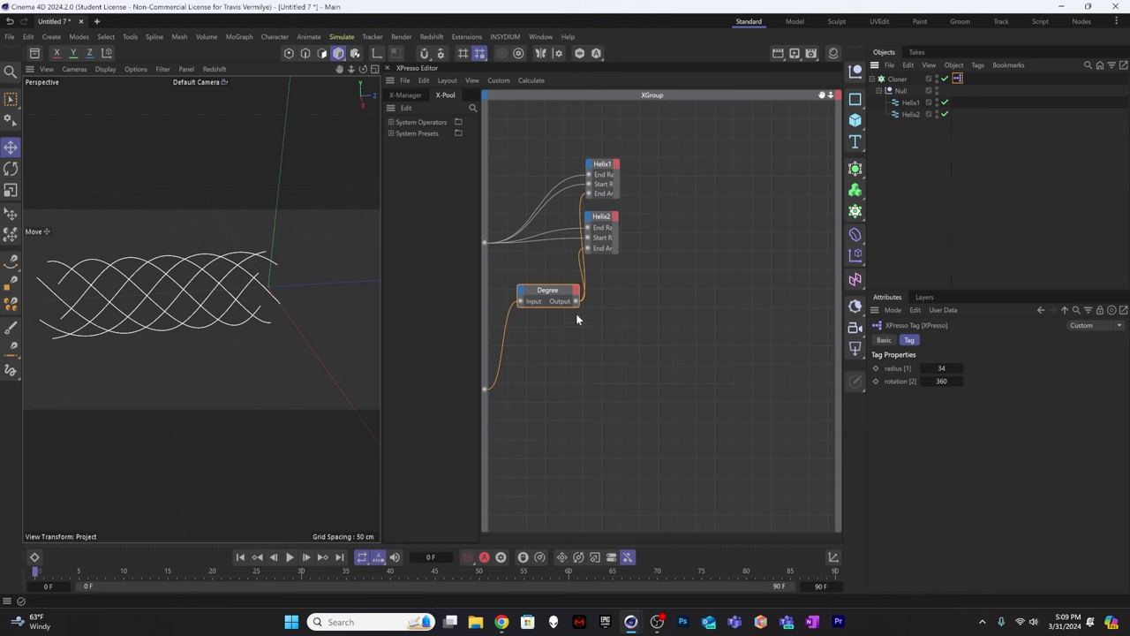
{"action": "left_click_drag", "start_coordinate": [552, 290], "coordinate": [537, 282]}
{"action": "left_click_drag", "start_coordinate": [607, 218], "coordinate": [608, 222]}
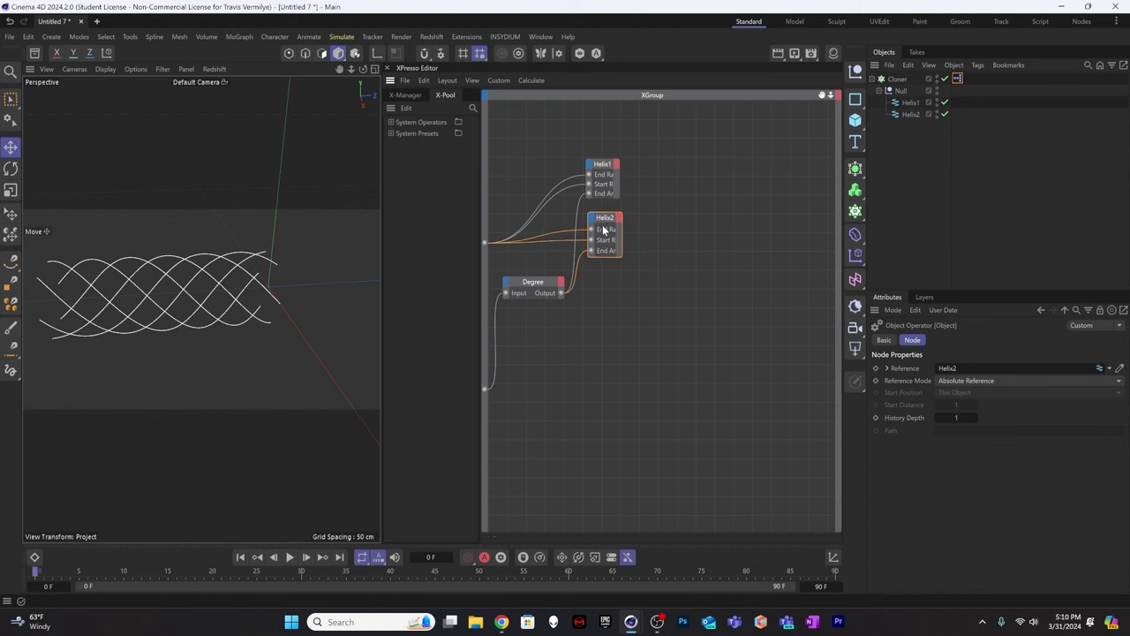
Add a Math node below the Degree node in the XPresso graph and set its function to Subtract.
{"action": "left_click", "coordinate": [542, 360]}
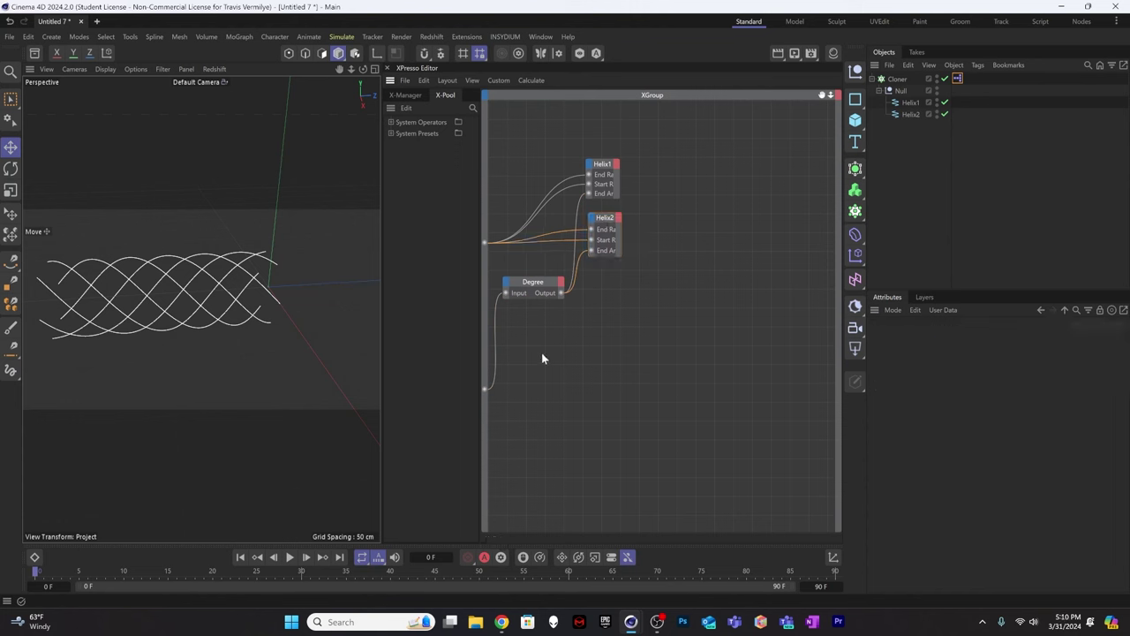
{"action": "right_click", "coordinate": [541, 359]}
{"action": "mouse_move", "coordinate": [572, 383]}
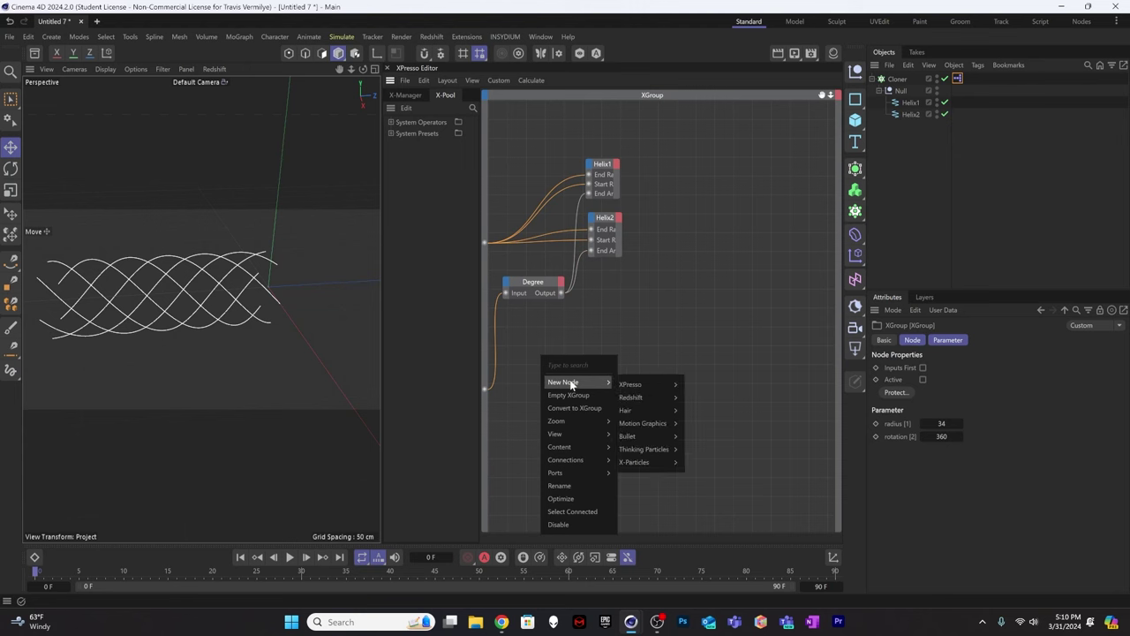
{"action": "mouse_move", "coordinate": [639, 389]}
{"action": "mouse_move", "coordinate": [720, 428]}
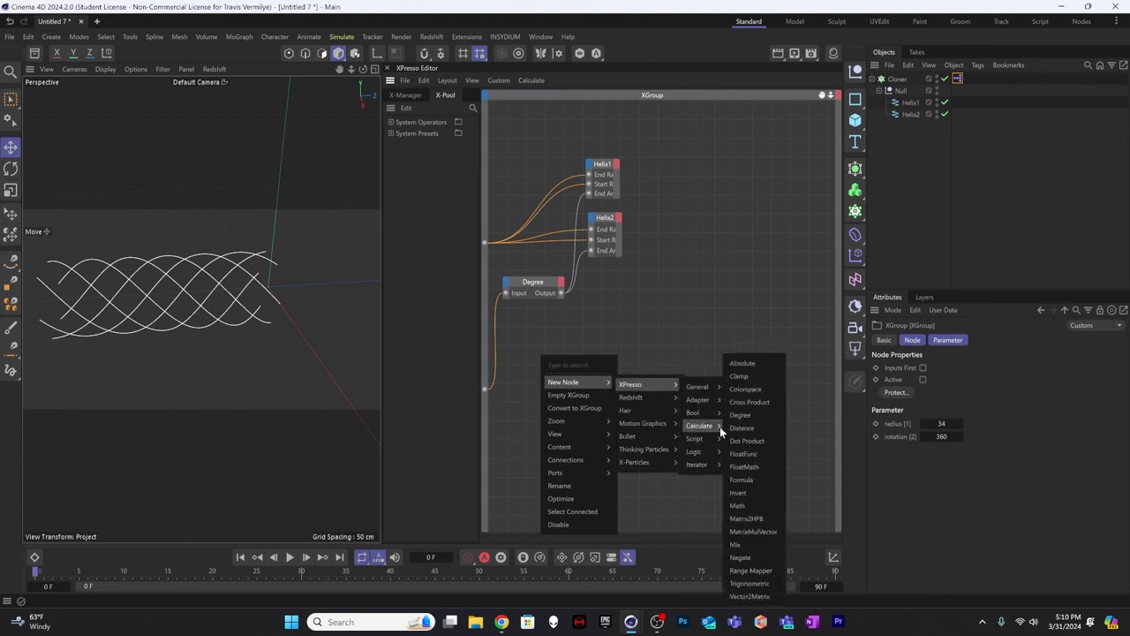
{"action": "left_click", "coordinate": [761, 507]}
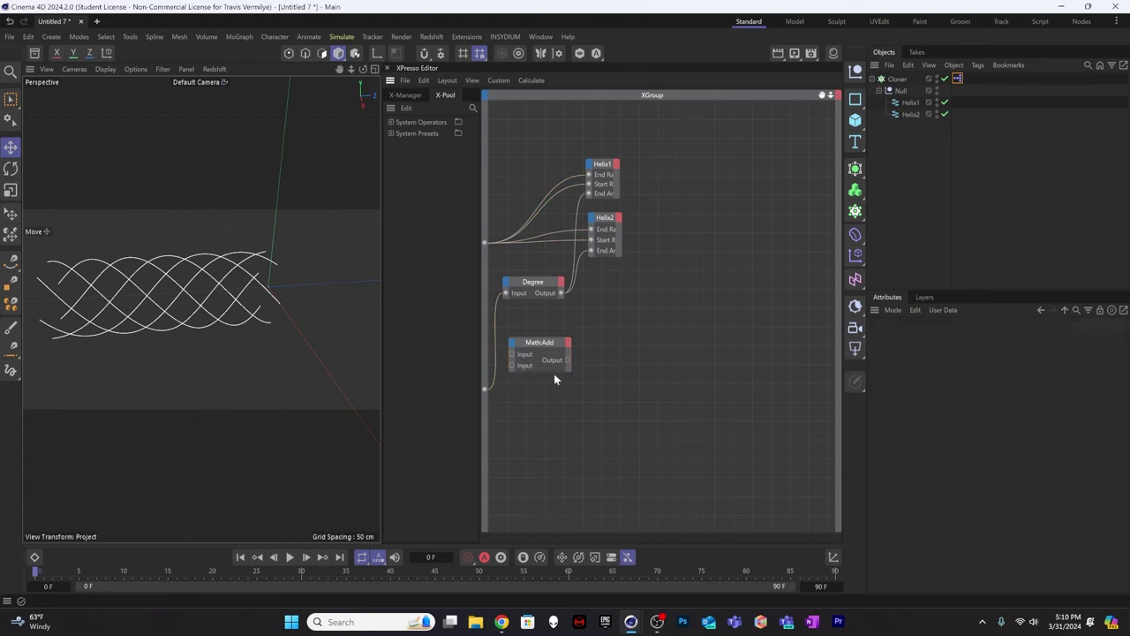
{"action": "mouse_move", "coordinate": [549, 345]}
{"action": "left_mouse_down"}
{"action": "mouse_move", "coordinate": [566, 359]}
{"action": "mouse_move", "coordinate": [572, 348]}
{"action": "mouse_move", "coordinate": [597, 355]}
{"action": "mouse_move", "coordinate": [588, 334]}
{"action": "mouse_move", "coordinate": [554, 336]}
{"action": "left_mouse_up"}
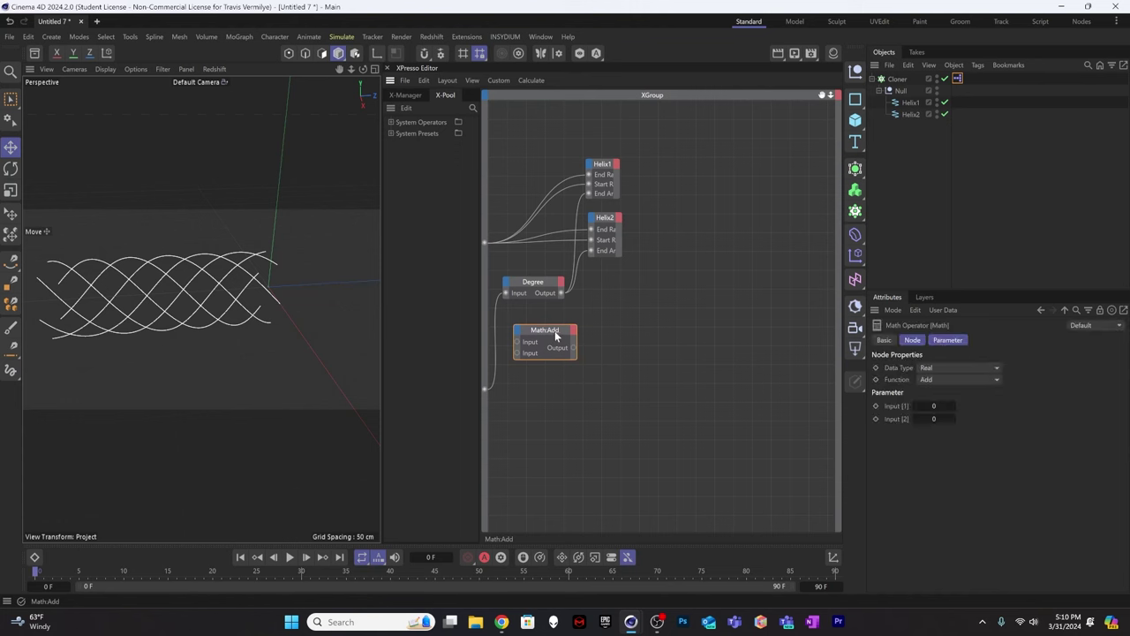
{"action": "left_click", "coordinate": [941, 379]}
{"action": "left_click", "coordinate": [944, 403]}
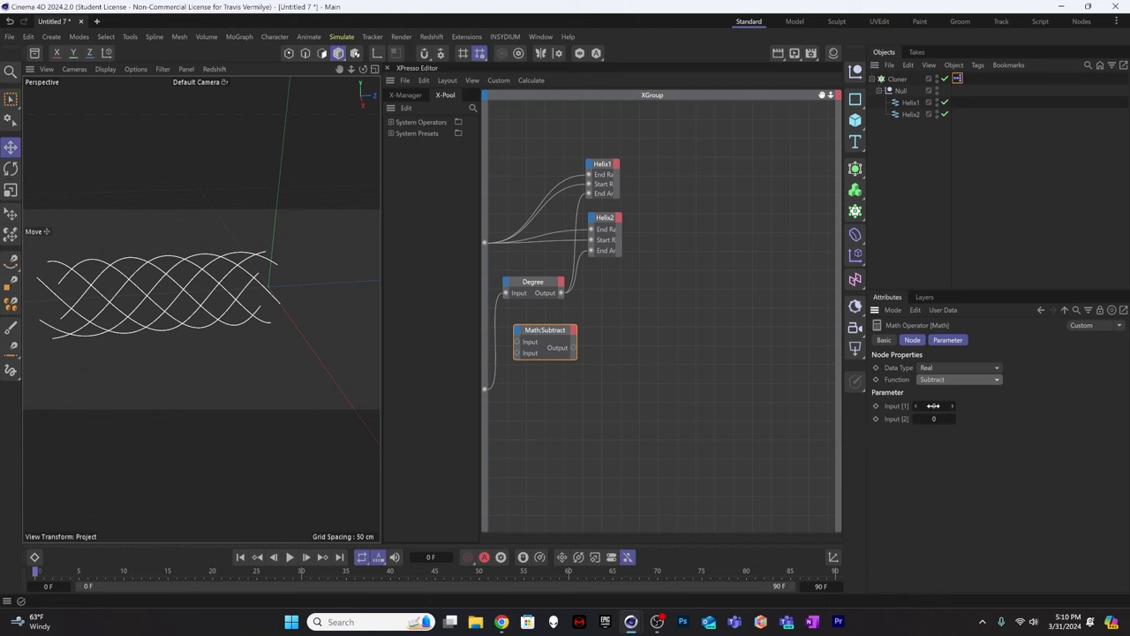
Wire the rotation input into the second input of the Math:Subtract node and shift the node beneath Helix2.
{"action": "left_click_drag", "start_coordinate": [540, 332], "coordinate": [543, 330]}
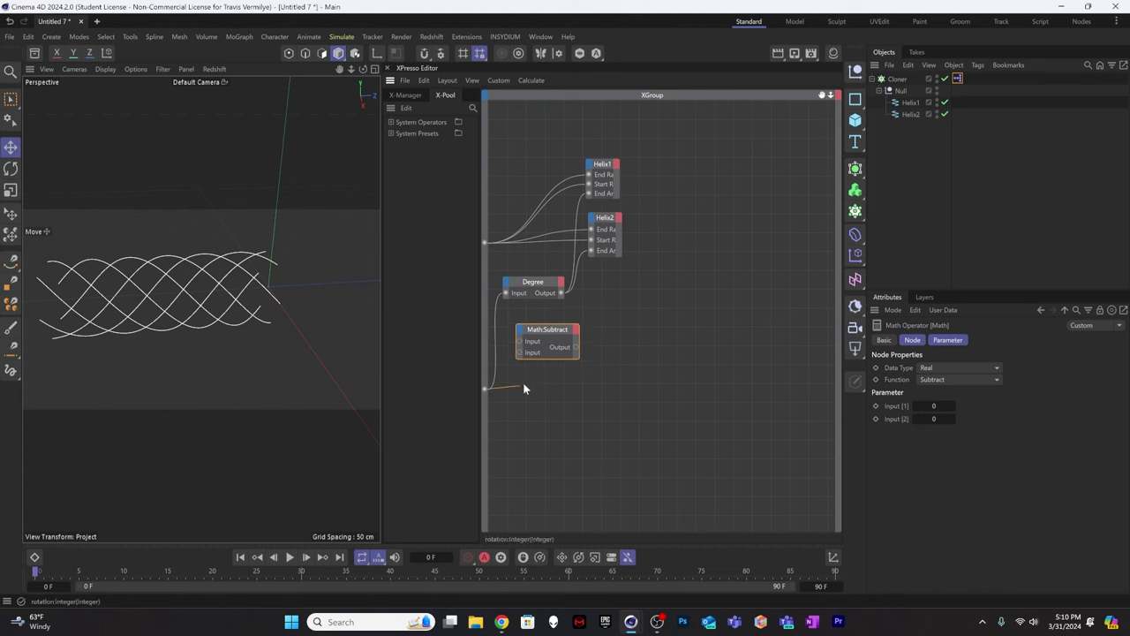
{"action": "left_click_drag", "start_coordinate": [522, 351], "coordinate": [519, 354]}
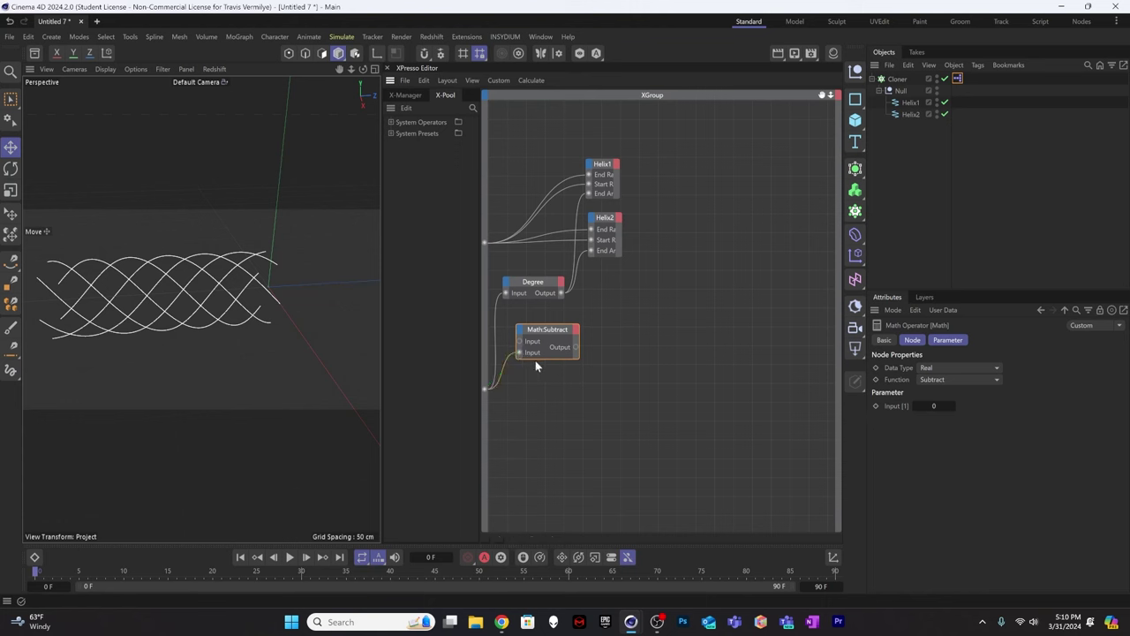
{"action": "left_click_drag", "start_coordinate": [547, 331], "coordinate": [581, 328]}
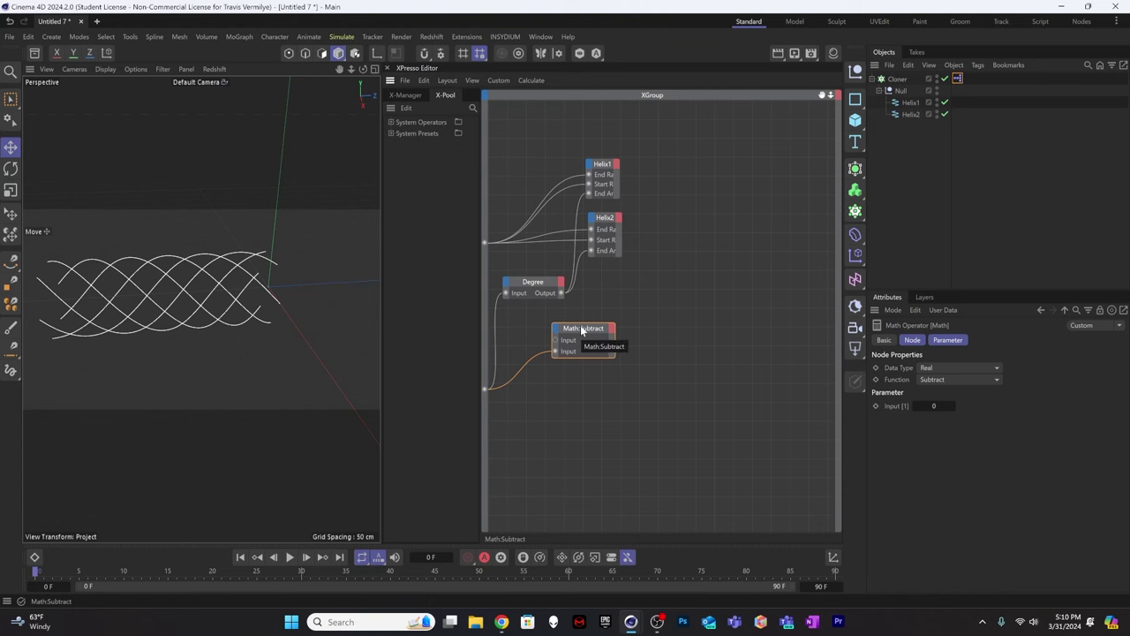
{"action": "mouse_move", "coordinate": [590, 328]}
{"action": "left_mouse_down"}
{"action": "mouse_move", "coordinate": [578, 339]}
{"action": "mouse_move", "coordinate": [591, 336]}
{"action": "left_mouse_up"}
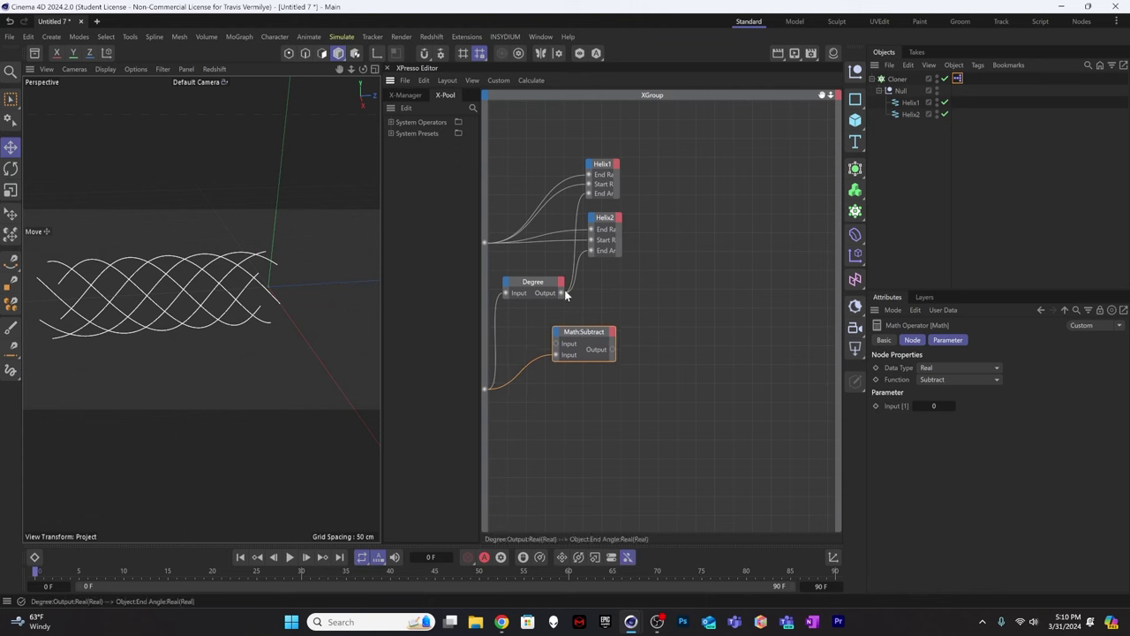
Route the Degree output through Math:Subtract's second input to Helix2's End Angle, and spread the nodes out for a clearer layout.
{"action": "left_click_drag", "start_coordinate": [561, 293], "coordinate": [591, 250]}
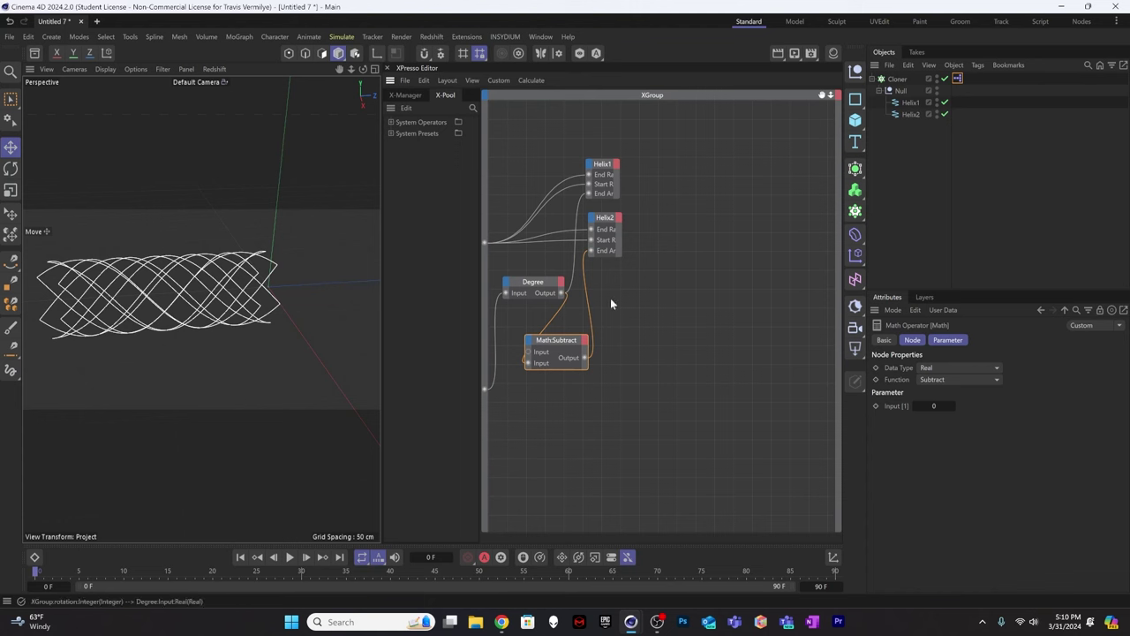
{"action": "left_click_drag", "start_coordinate": [546, 284], "coordinate": [535, 281]}
{"action": "left_click_drag", "start_coordinate": [568, 345], "coordinate": [616, 300]}
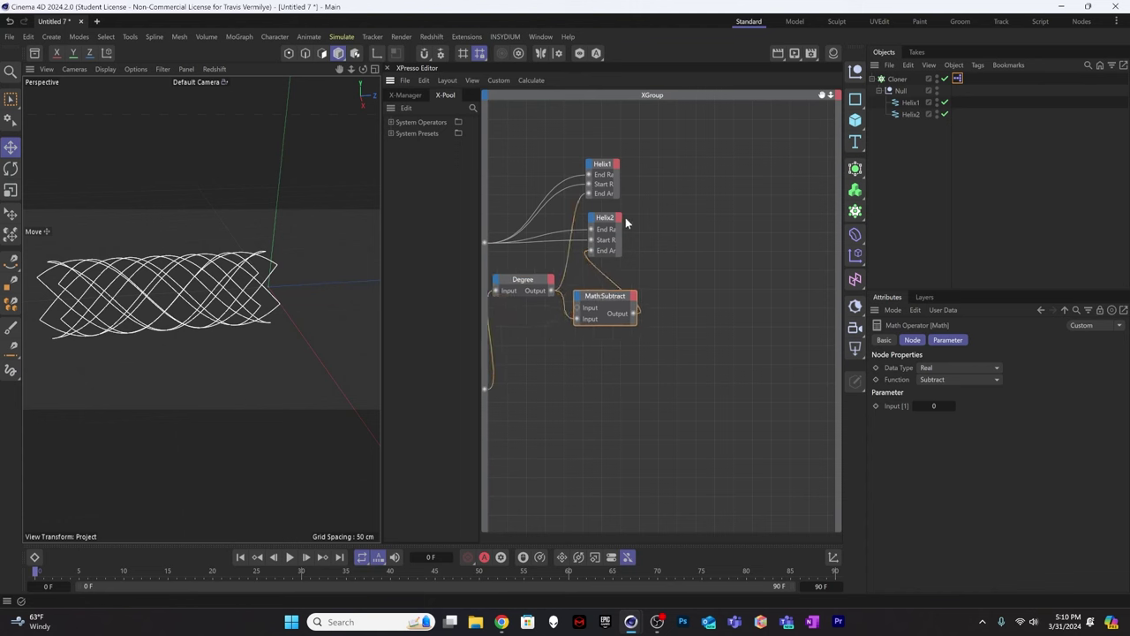
{"action": "left_click_drag", "start_coordinate": [607, 219], "coordinate": [671, 234]}
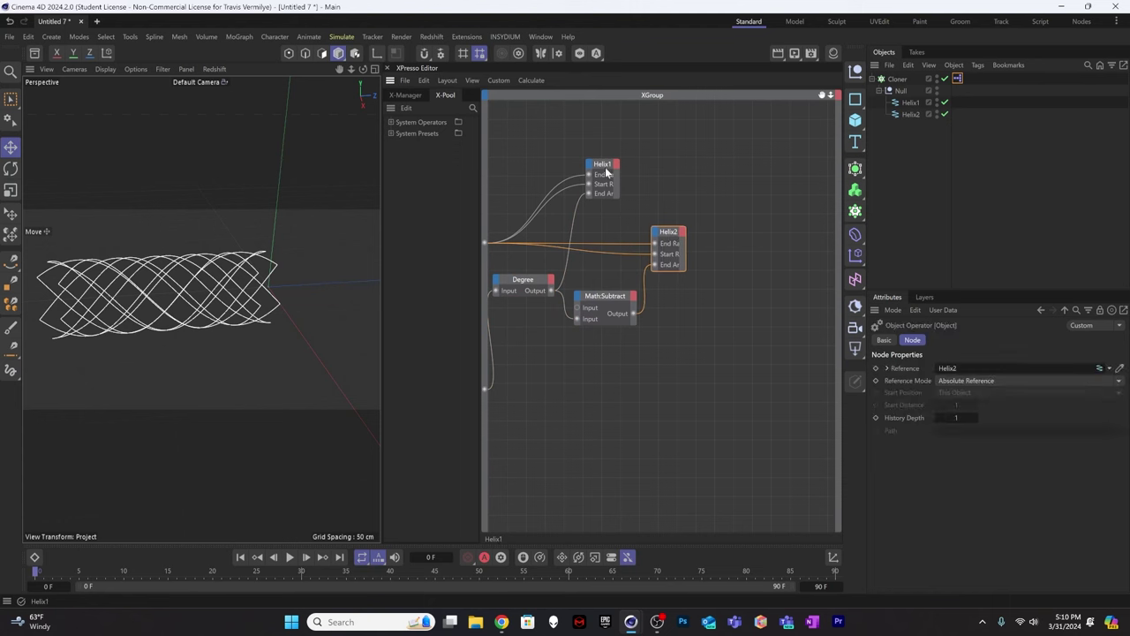
{"action": "left_click_drag", "start_coordinate": [604, 171], "coordinate": [671, 187]}
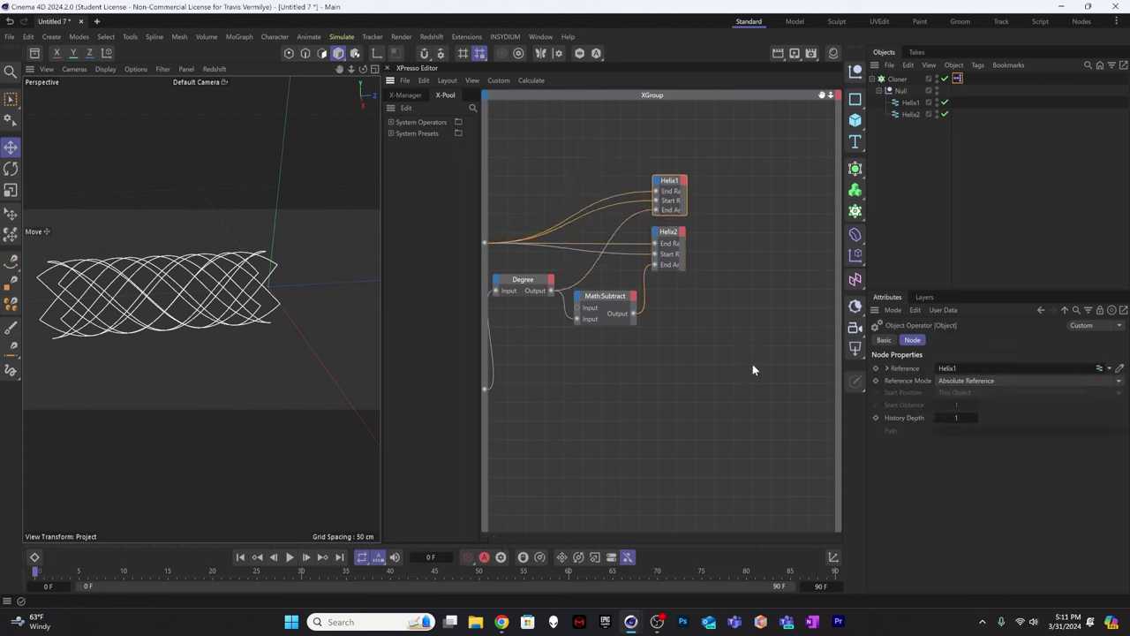
{"action": "mouse_move", "coordinate": [529, 283]}
{"action": "left_mouse_down"}
{"action": "mouse_move", "coordinate": [535, 293]}
{"action": "mouse_move", "coordinate": [536, 277]}
{"action": "left_mouse_up"}
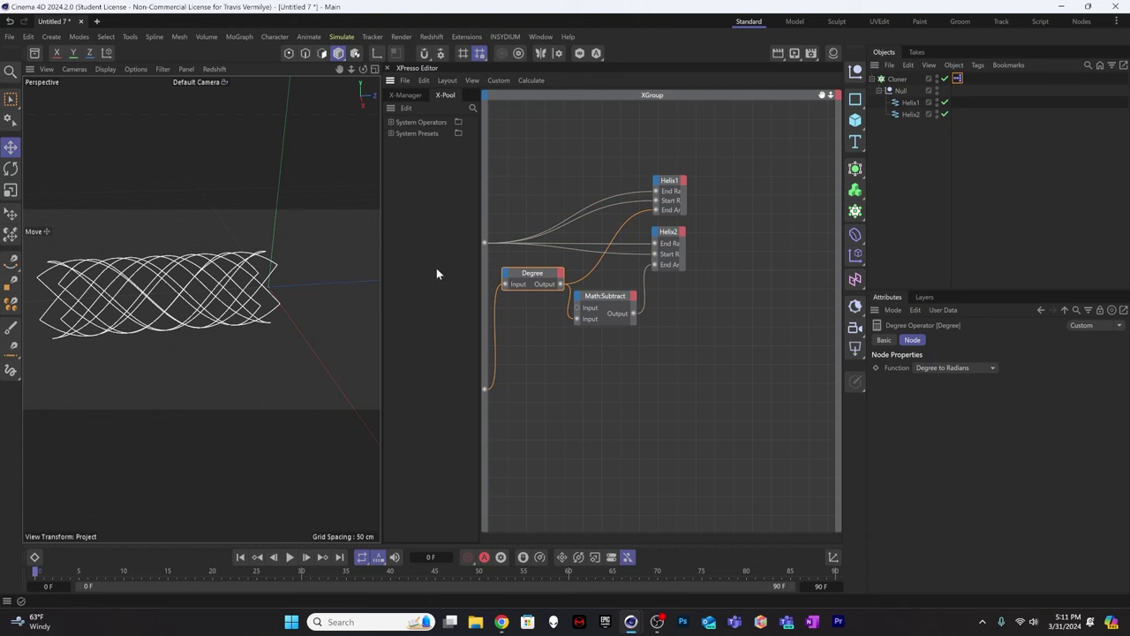
Set the XPresso tag's rotation to 720 and inspect the braid in the viewport.
{"action": "left_click", "coordinate": [959, 79]}
{"action": "double_click", "coordinate": [943, 381]}
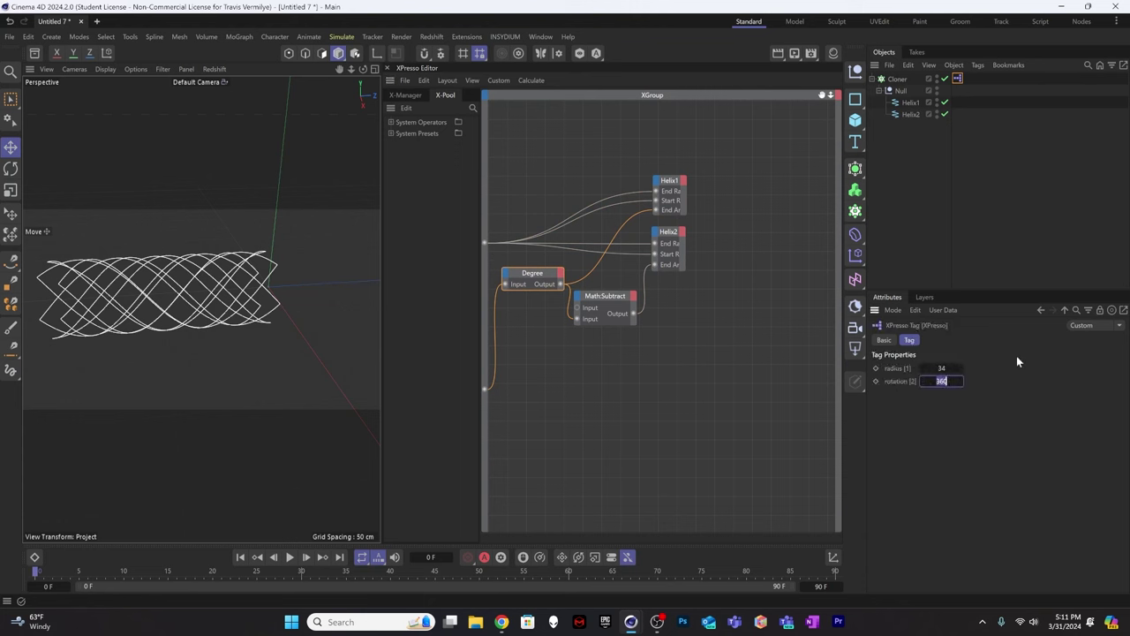
{"action": "type", "text": "720"}
{"action": "key", "text": "Return"}
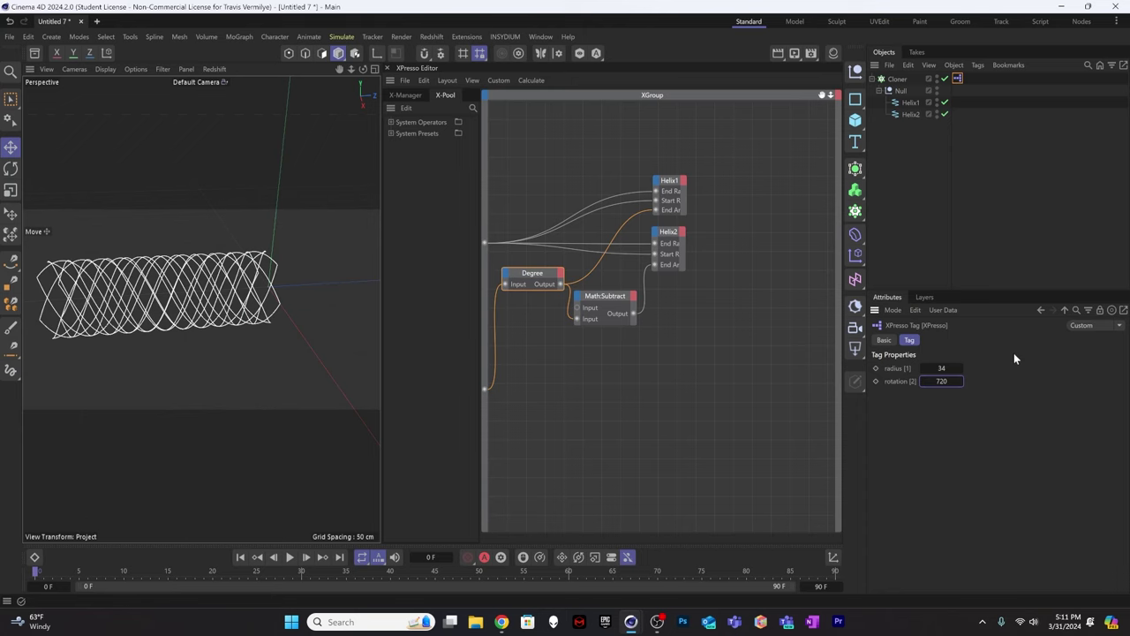
{"action": "left_click_drag", "start_coordinate": [261, 297], "coordinate": [292, 283], "text": "alt"}
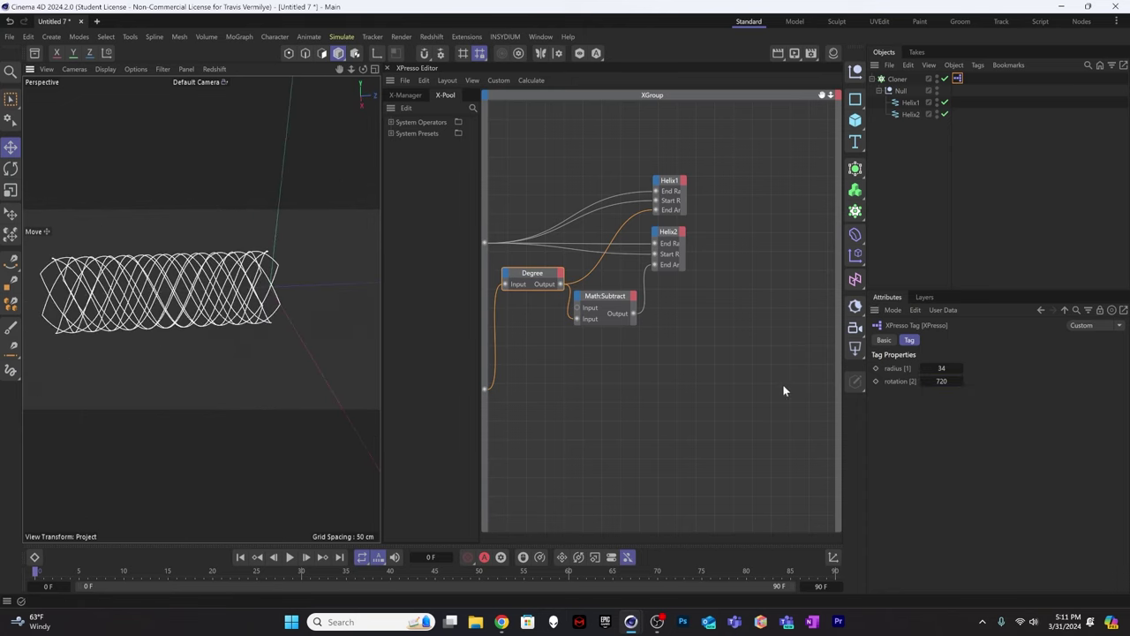
Try different rotation values on the XPresso tag, including 90, 180, 23, 123 and 720.
{"action": "left_click_drag", "start_coordinate": [922, 381], "coordinate": [780, 381]}
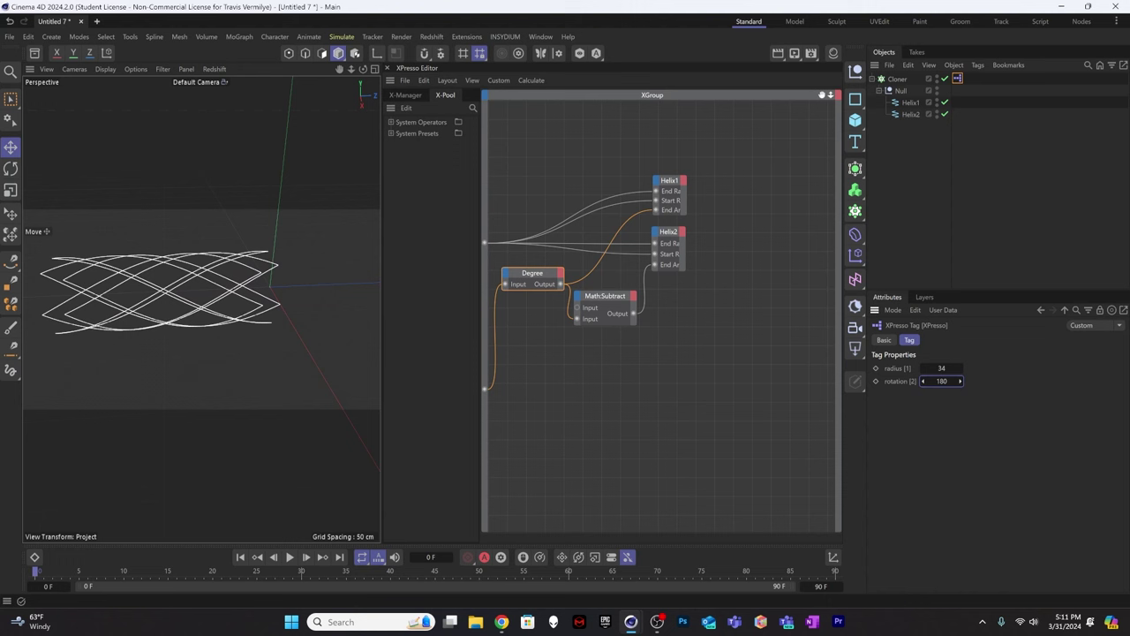
{"action": "double_click", "coordinate": [941, 381]}
{"action": "type", "text": "90"}
{"action": "key", "text": "Return"}
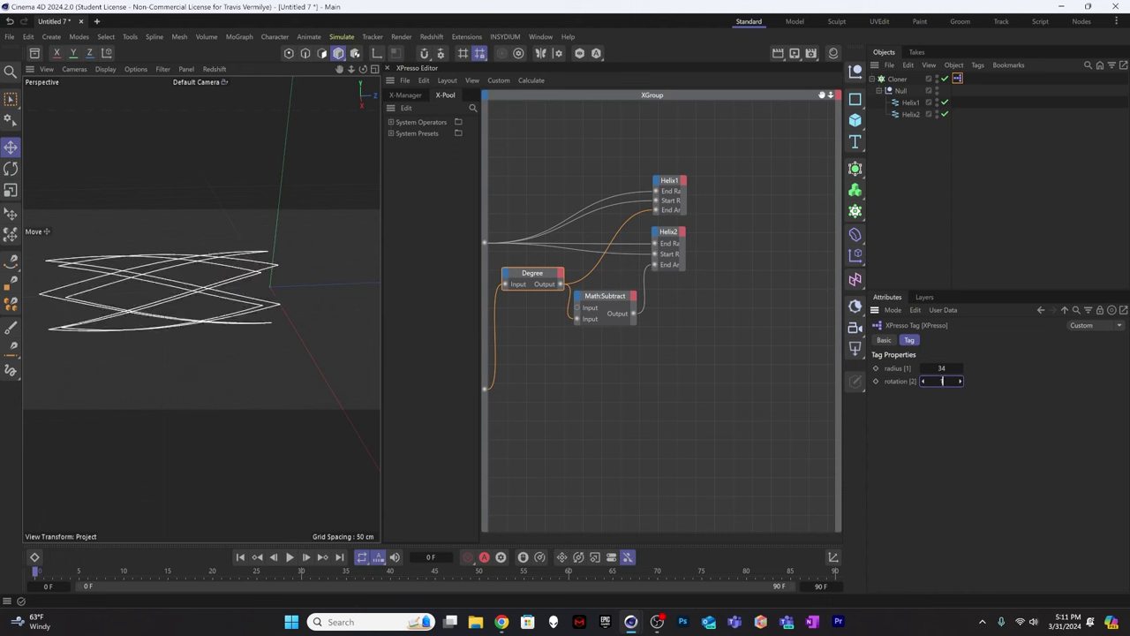
{"action": "left_click_drag", "start_coordinate": [941, 381], "coordinate": [945, 380]}
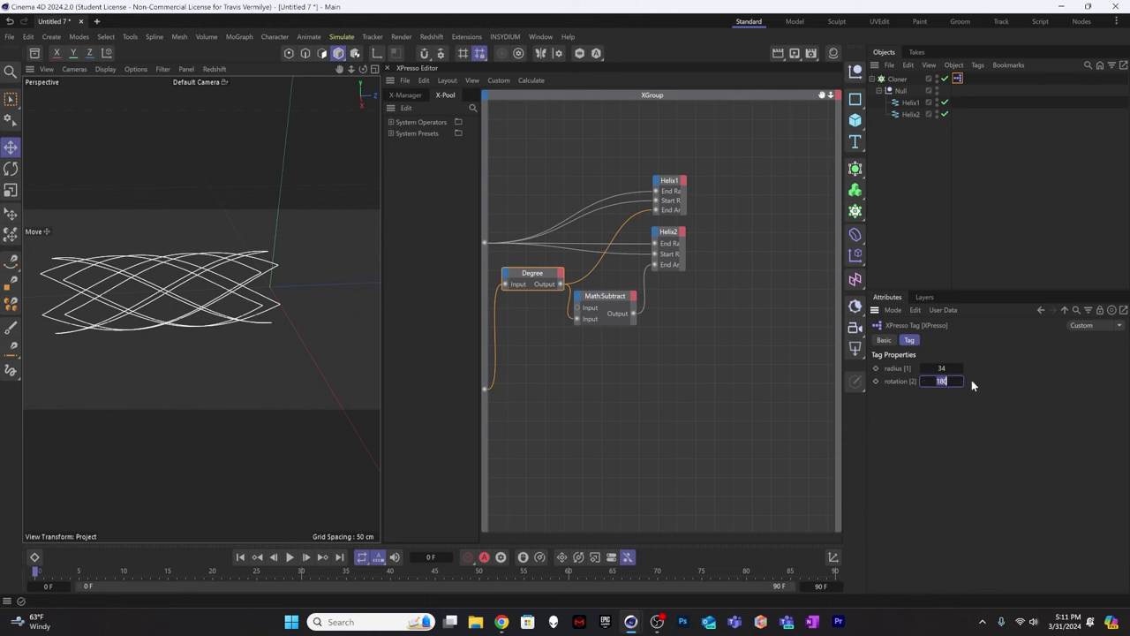
{"action": "type", "text": "23"}
{"action": "key", "text": "Return"}
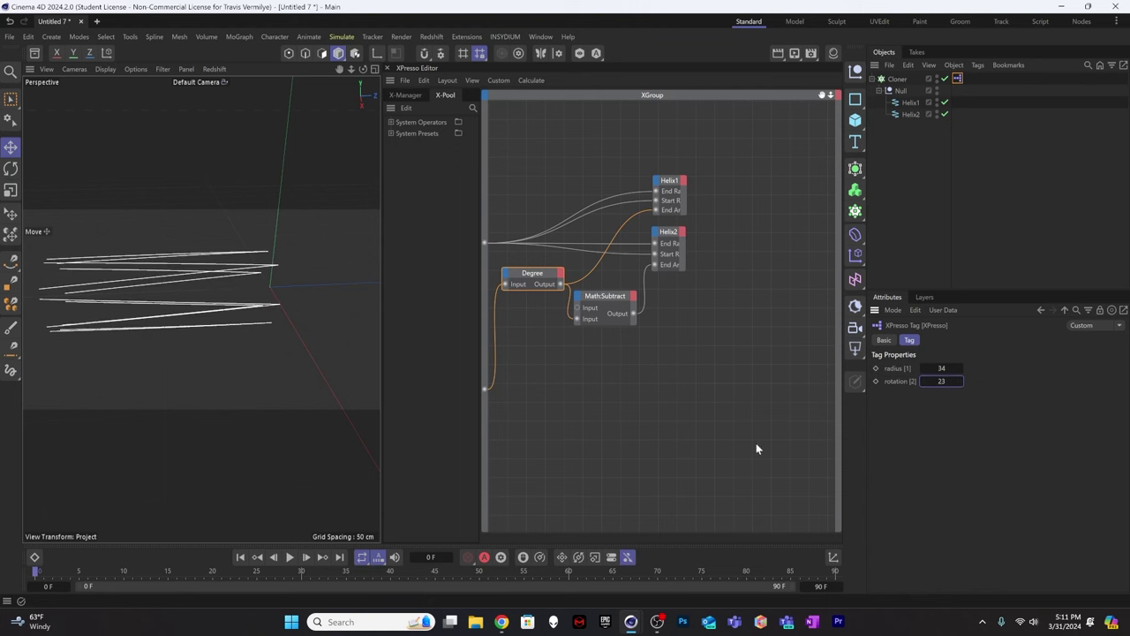
{"action": "type", "text": "123"}
{"action": "key", "text": "Return"}
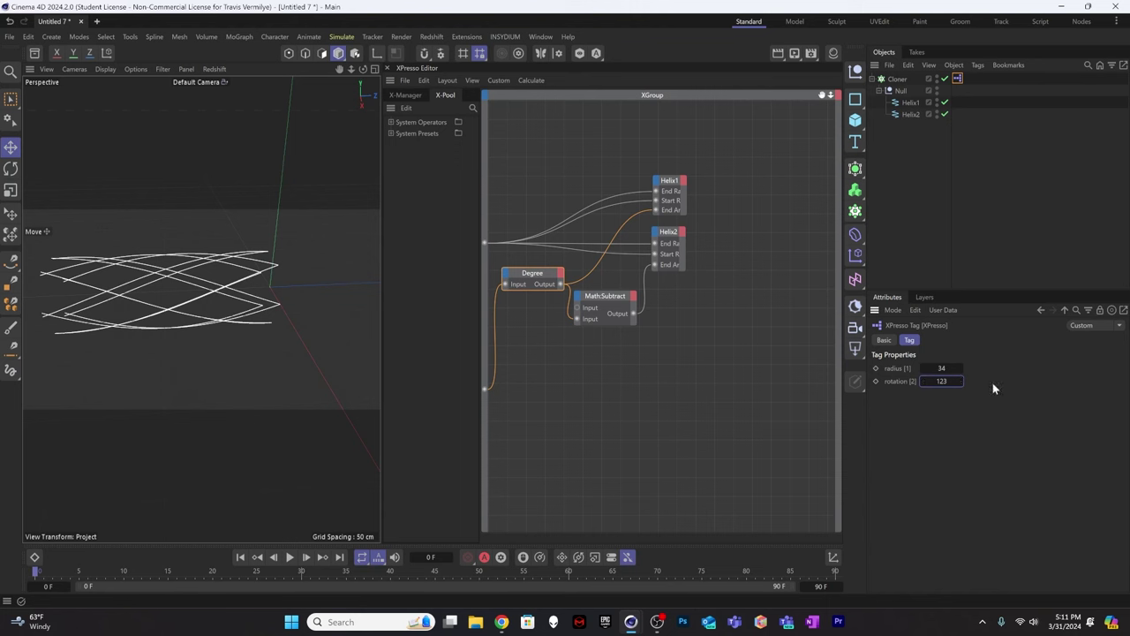
{"action": "left_click", "coordinate": [959, 382]}
{"action": "type", "text": "720"}
{"action": "key", "text": "Return"}
Set the XPresso tag's rotation to 360.
{"action": "left_click", "coordinate": [950, 380]}
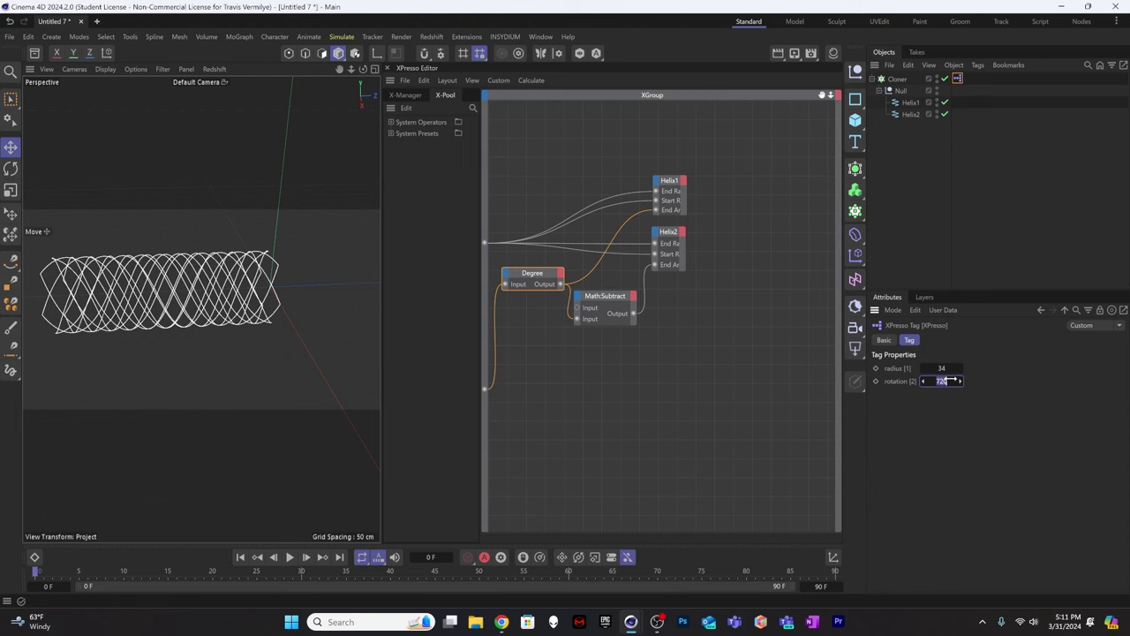
{"action": "type", "text": "360"}
{"action": "key", "text": "Return"}
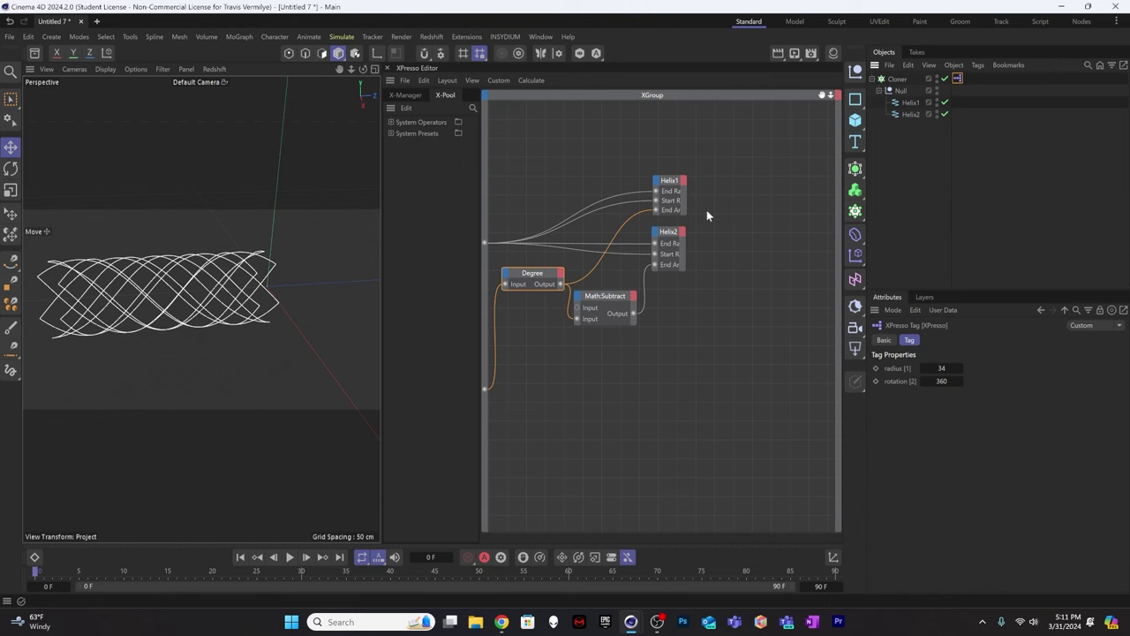
Add an Integer input port to the XGroup and rename it height.
{"action": "left_click", "coordinate": [486, 97]}
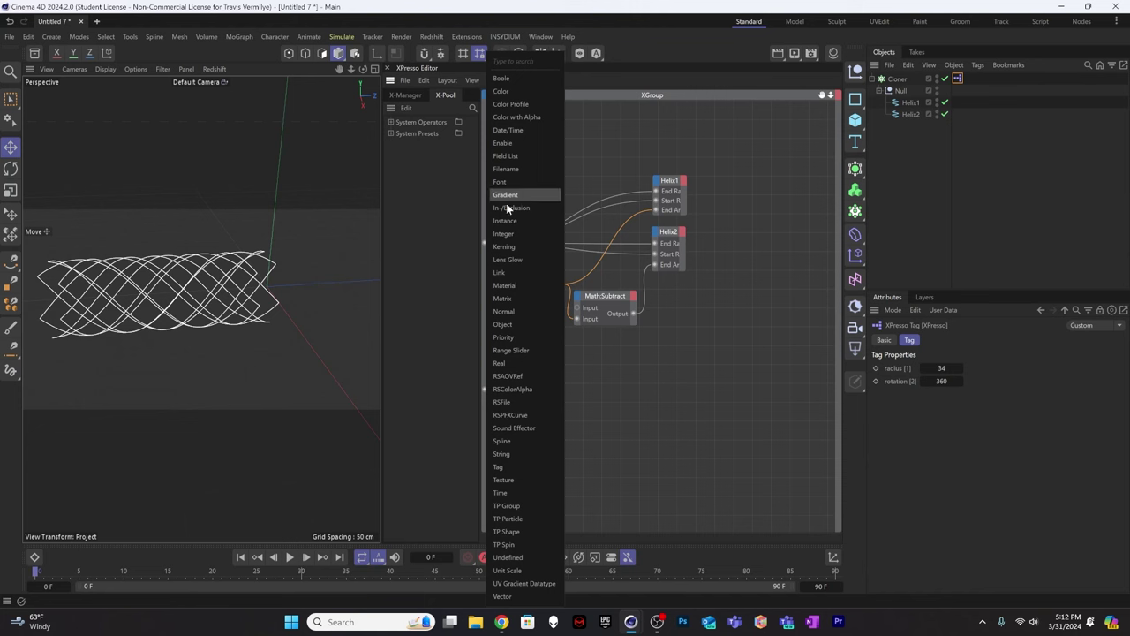
{"action": "left_click", "coordinate": [522, 234]}
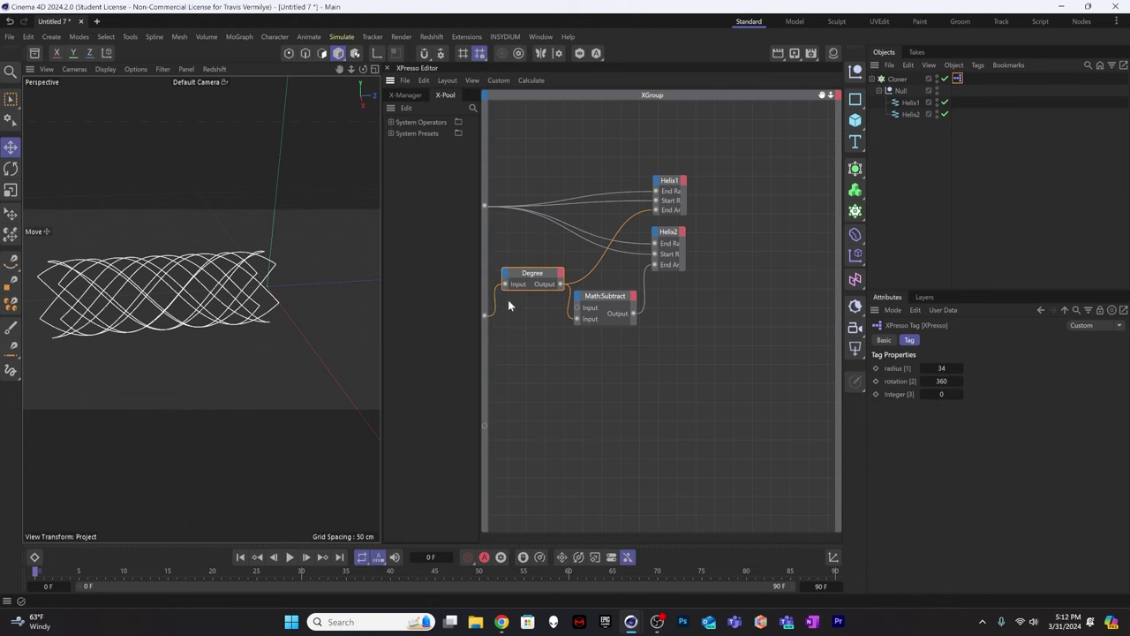
{"action": "right_click", "coordinate": [485, 424]}
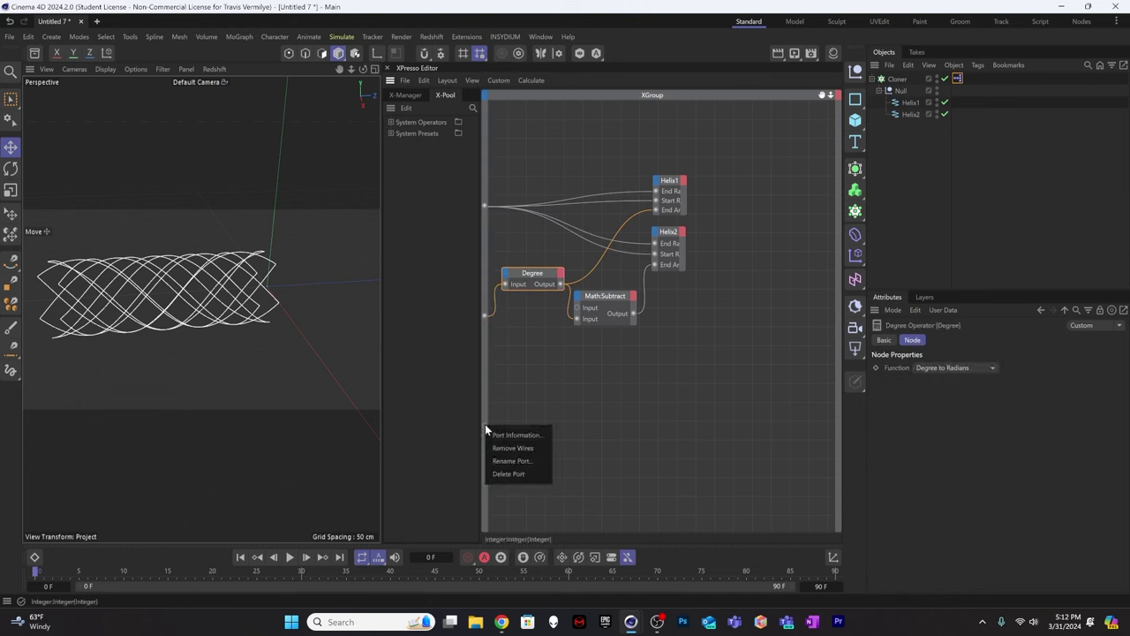
{"action": "left_click", "coordinate": [537, 462]}
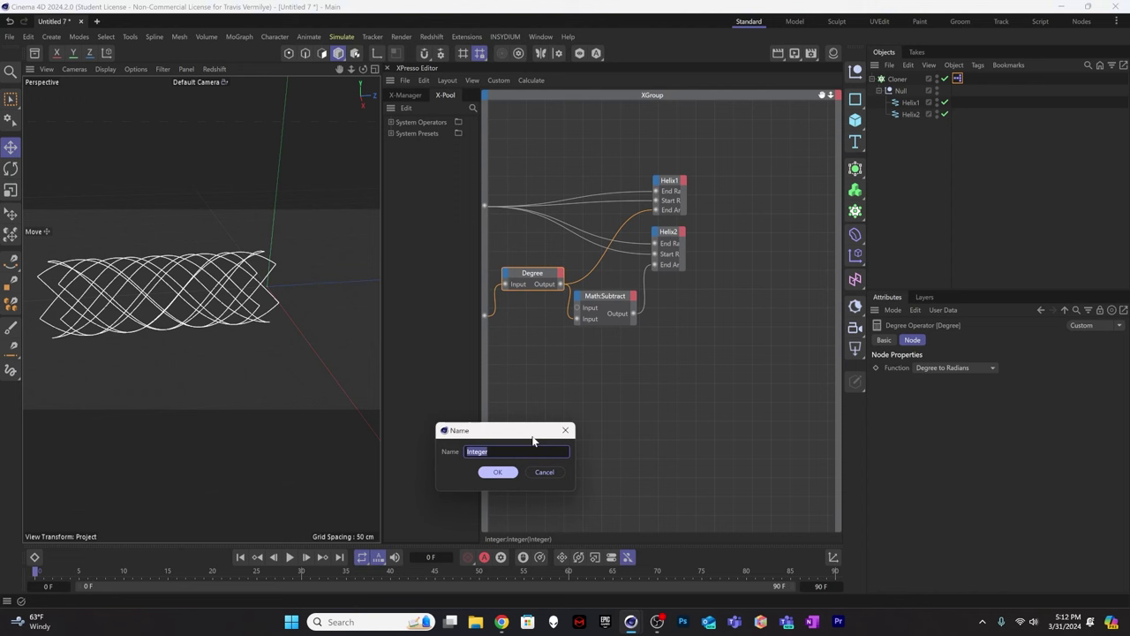
{"action": "type", "text": "Feight"}
{"action": "key", "text": "Return"}
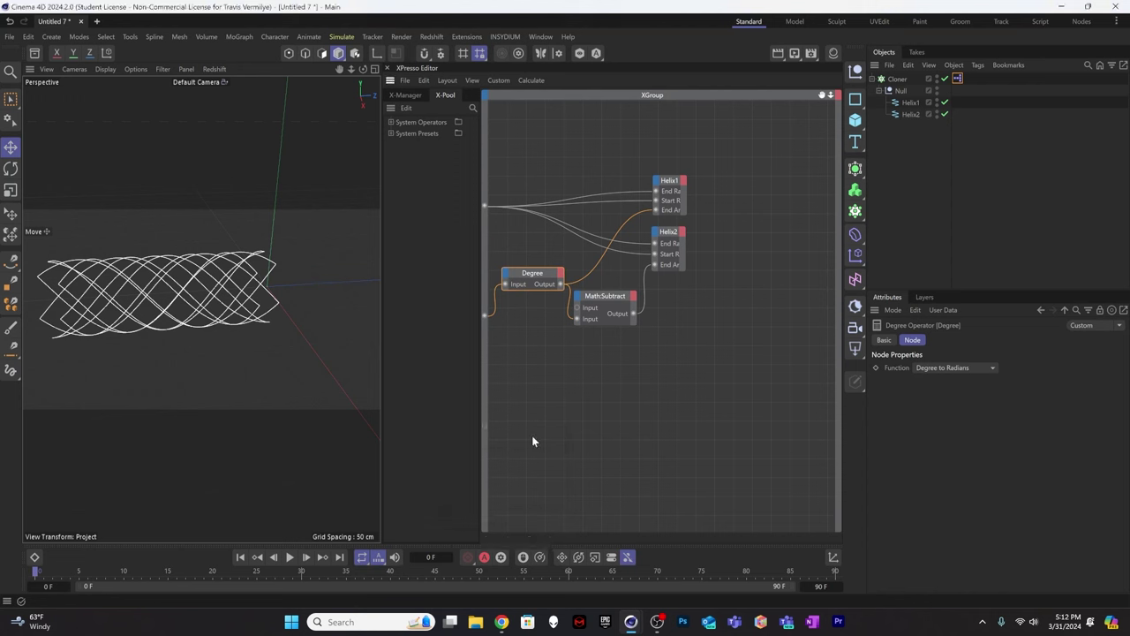
Add a Height input port to both the Helix1 and Helix2 nodes.
{"action": "left_click", "coordinate": [671, 191]}
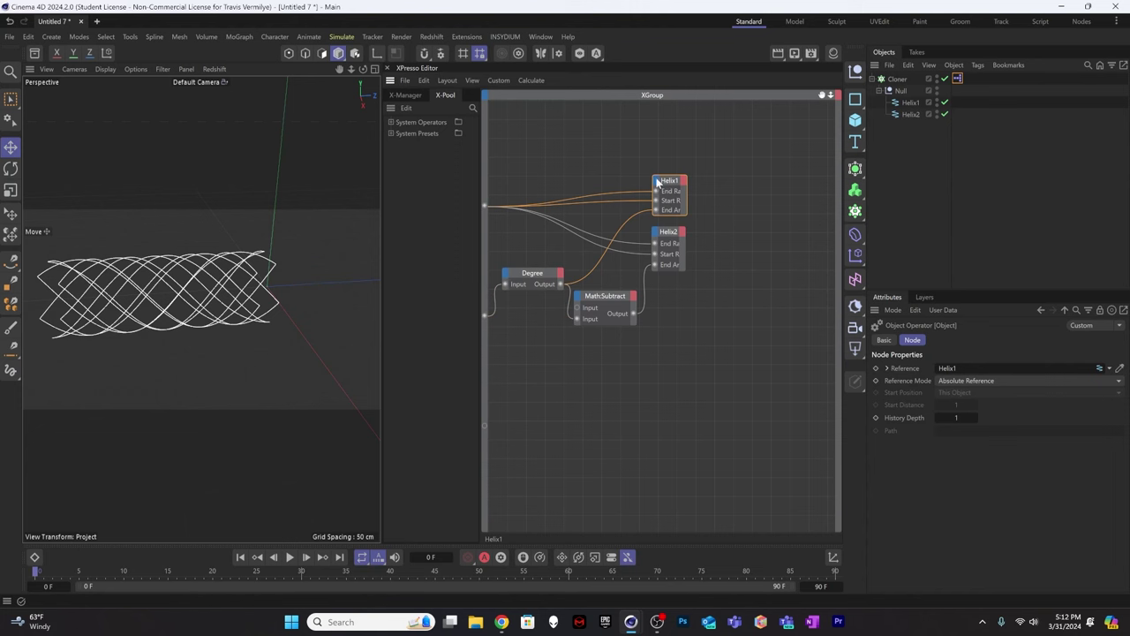
{"action": "left_click", "coordinate": [657, 182]}
{"action": "mouse_move", "coordinate": [710, 284]}
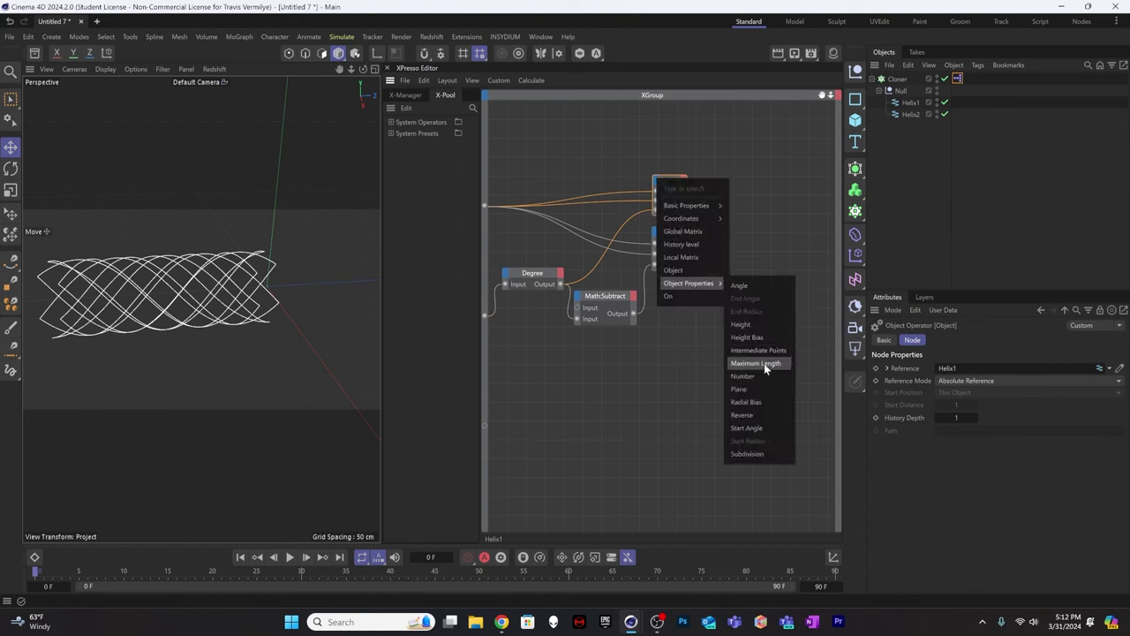
{"action": "left_click", "coordinate": [765, 338]}
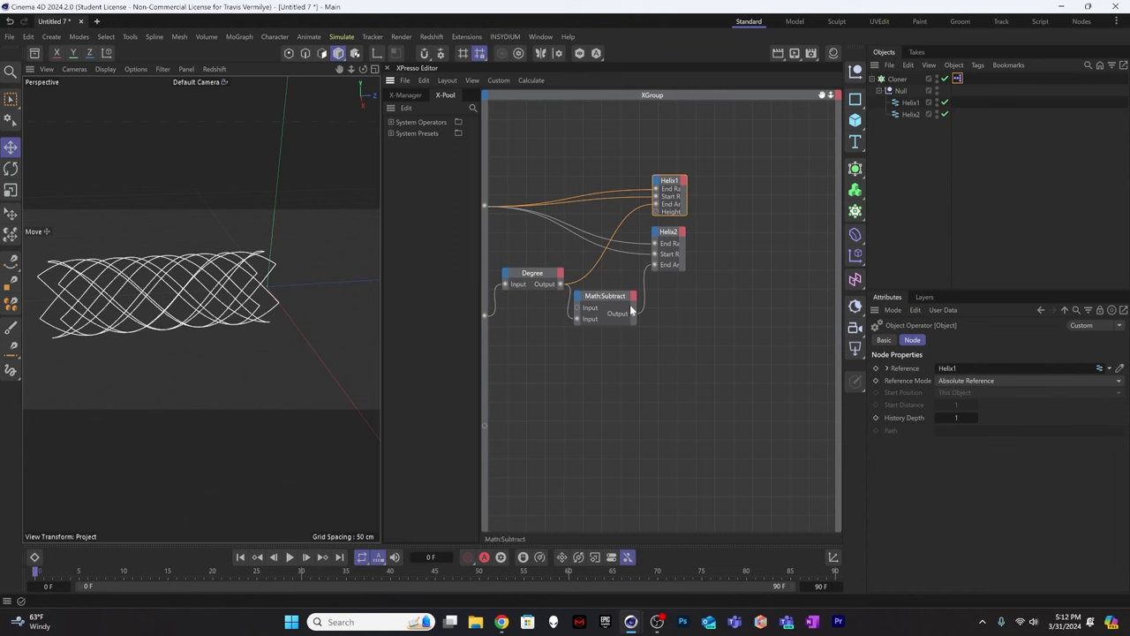
{"action": "left_click", "coordinate": [659, 240]}
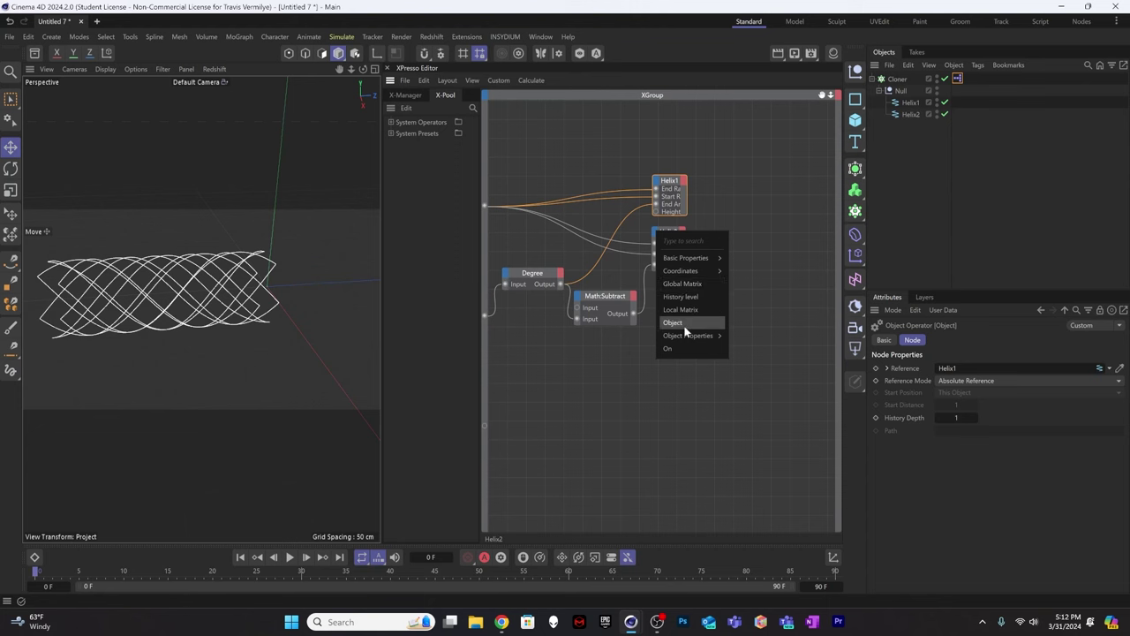
{"action": "mouse_move", "coordinate": [687, 336]}
{"action": "left_click", "coordinate": [741, 377]}
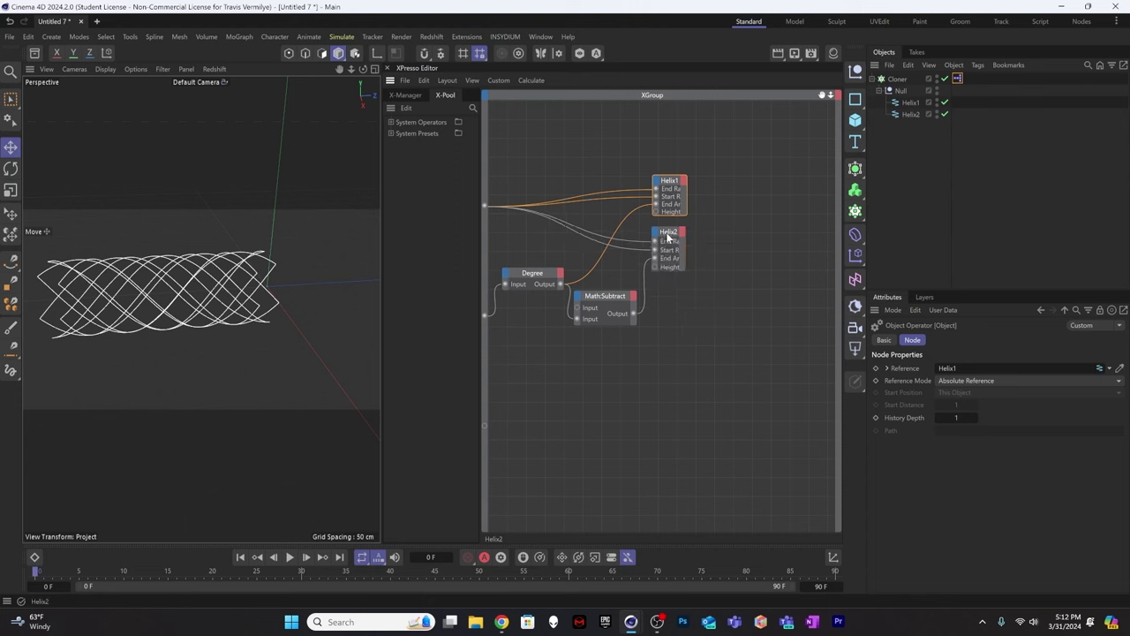
Space out and enlarge the Helix1 and Helix2 nodes, and connect the XGroup's height input to both Height ports.
{"action": "left_click_drag", "start_coordinate": [668, 232], "coordinate": [680, 258]}
{"action": "left_click_drag", "start_coordinate": [671, 175], "coordinate": [681, 169]}
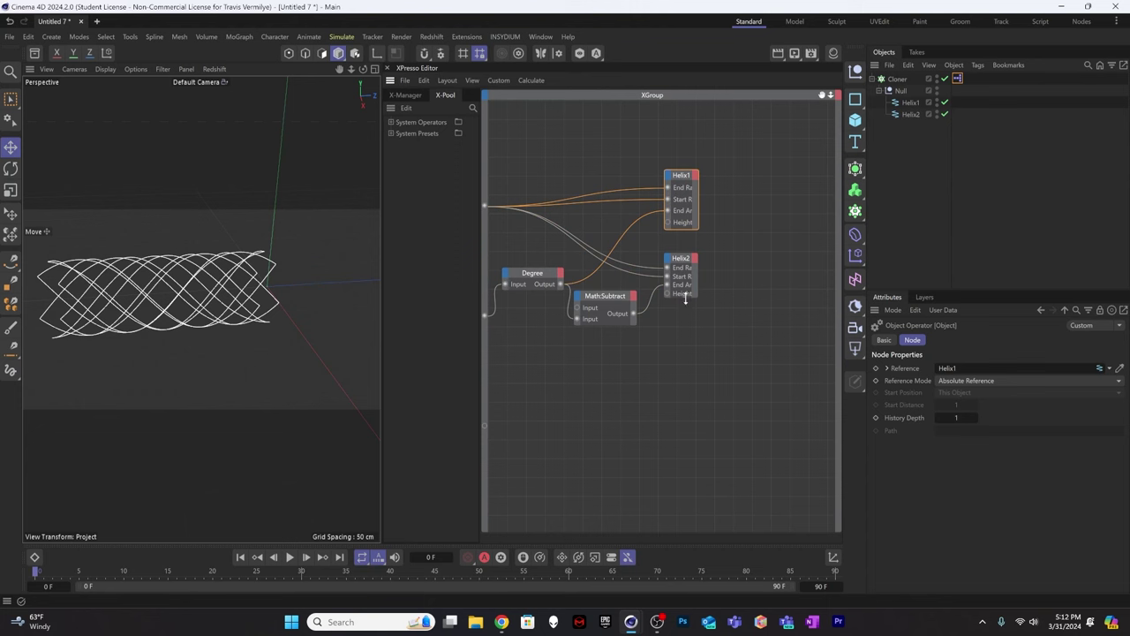
{"action": "left_click_drag", "start_coordinate": [676, 259], "coordinate": [679, 248]}
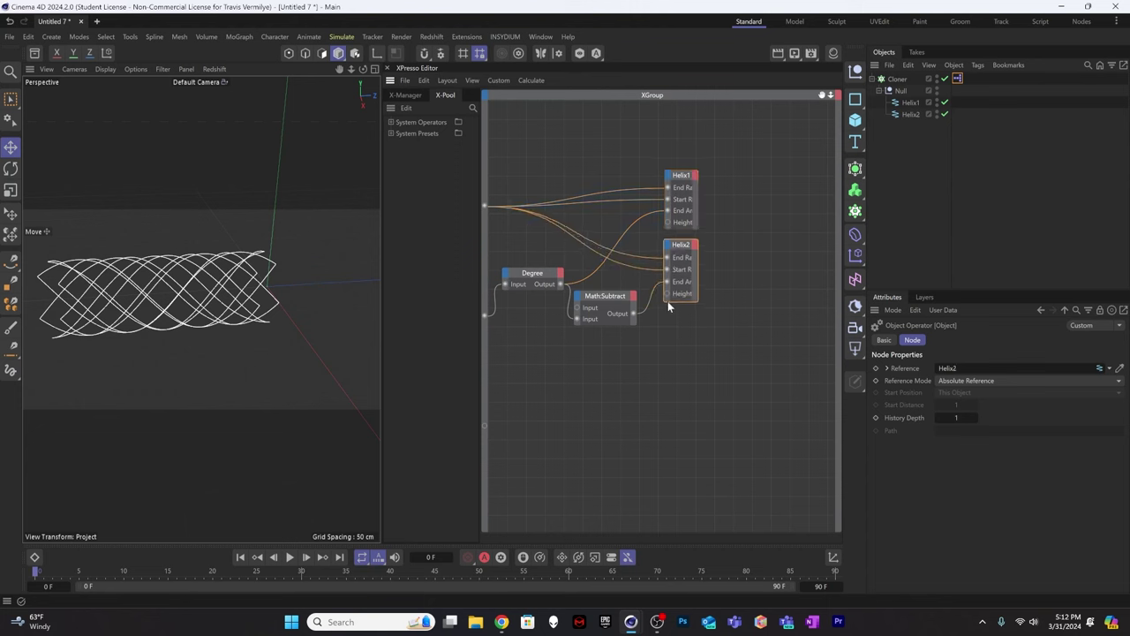
{"action": "left_click_drag", "start_coordinate": [484, 424], "coordinate": [668, 294]}
{"action": "left_click_drag", "start_coordinate": [487, 425], "coordinate": [668, 222]}
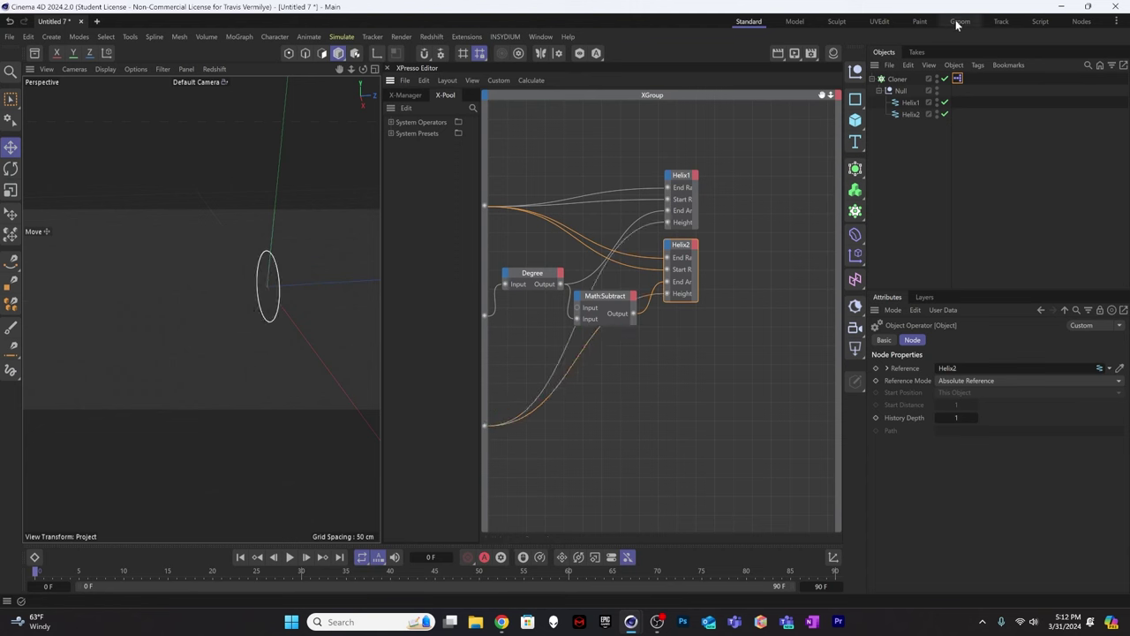
Set the XPresso tag's height to 260.
{"action": "left_click", "coordinate": [955, 78]}
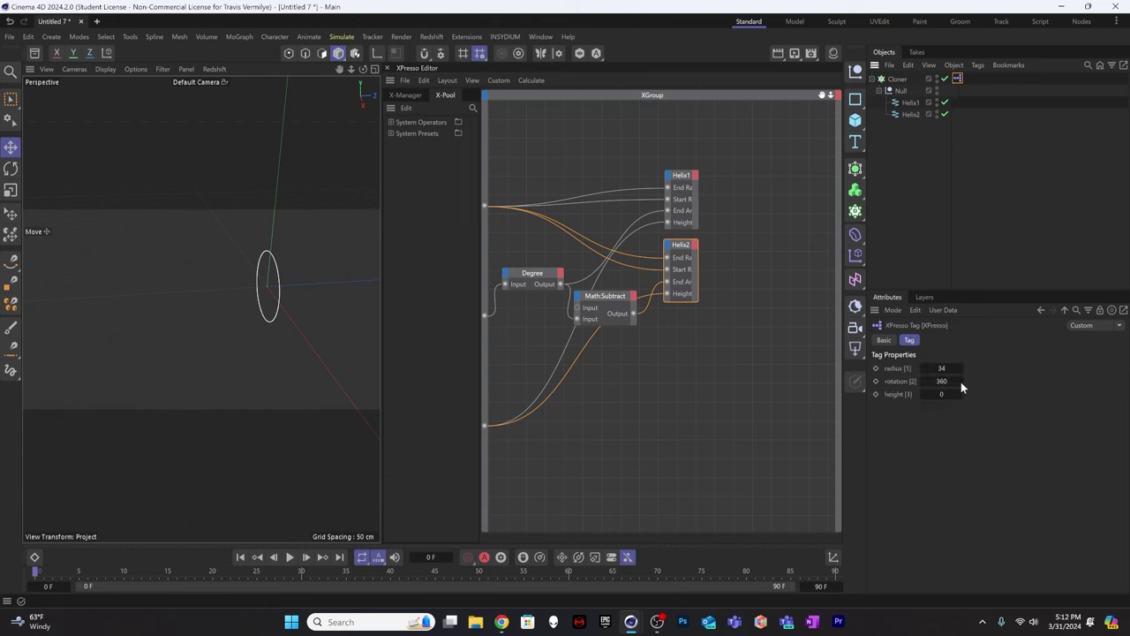
{"action": "left_click_drag", "start_coordinate": [942, 394], "coordinate": [976, 394]}
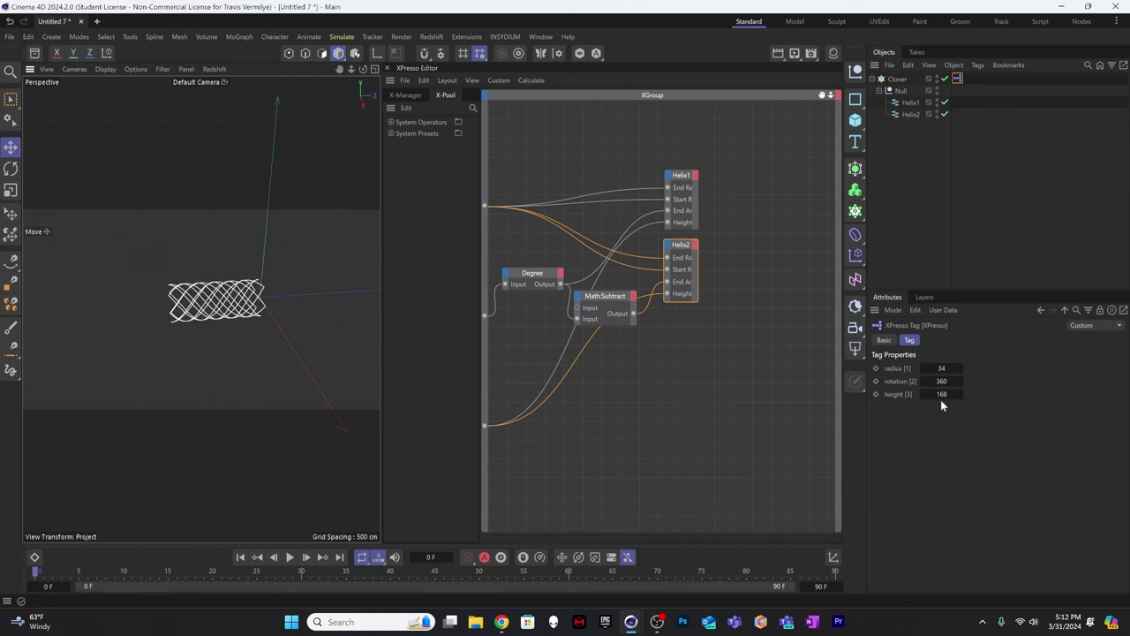
{"action": "mouse_move", "coordinate": [941, 394]}
{"action": "left_mouse_down"}
{"action": "mouse_move", "coordinate": [971, 394]}
{"action": "mouse_move", "coordinate": [936, 394]}
{"action": "mouse_move", "coordinate": [961, 394]}
{"action": "left_mouse_up"}
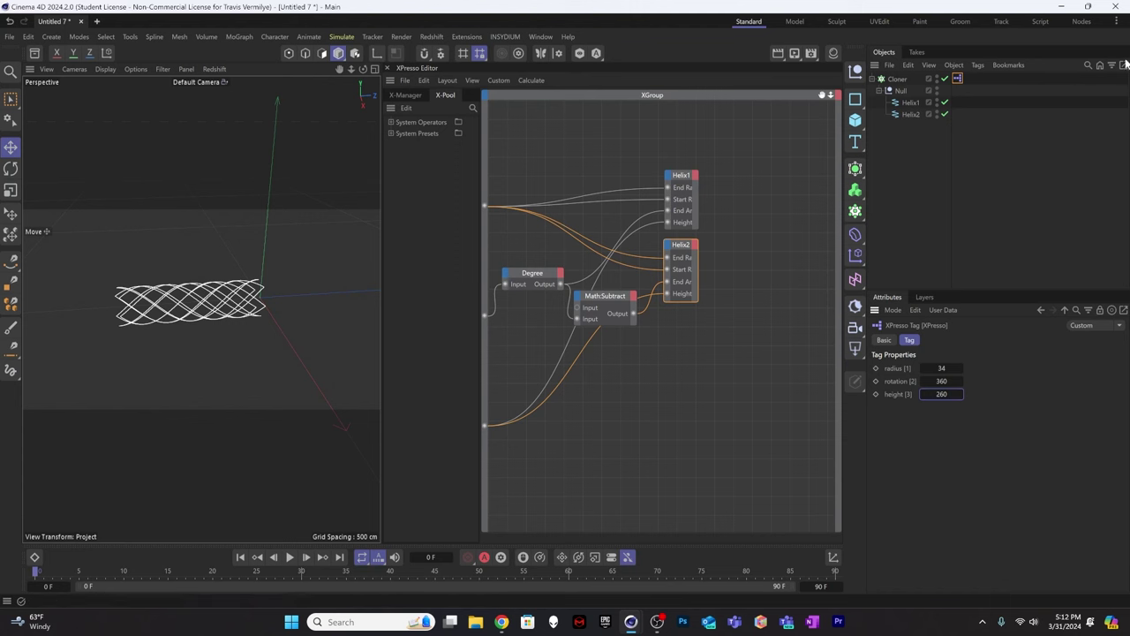
Rename the Cloner object as stent.
{"action": "double_click", "coordinate": [897, 78]}
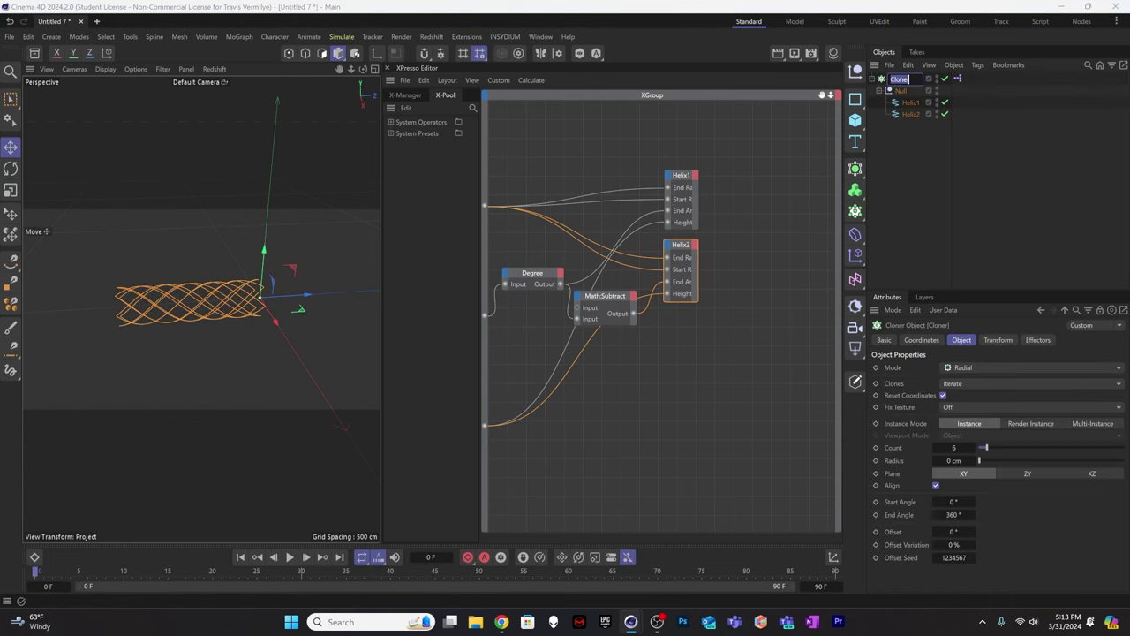
{"action": "type", "text": "stent"}
{"action": "key", "text": "Return"}
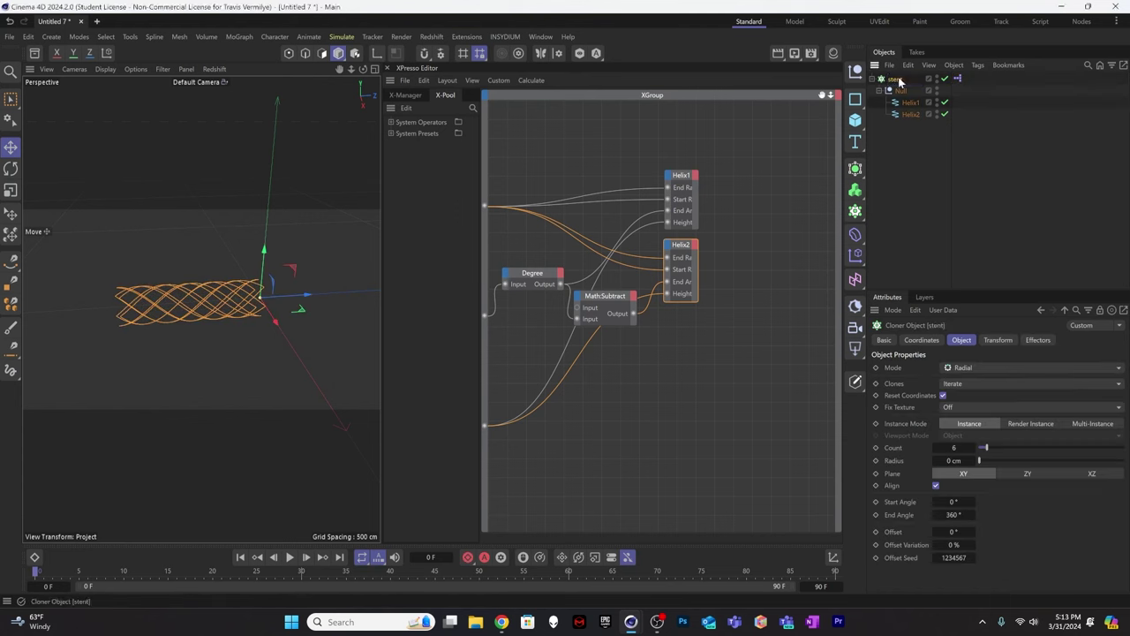
{"action": "left_click_drag", "start_coordinate": [195, 311], "coordinate": [198, 303], "text": "alt"}
{"action": "right_click_drag", "start_coordinate": [198, 303], "coordinate": [234, 293], "text": "alt"}
{"action": "left_click_drag", "start_coordinate": [234, 296], "coordinate": [247, 304], "text": "alt"}
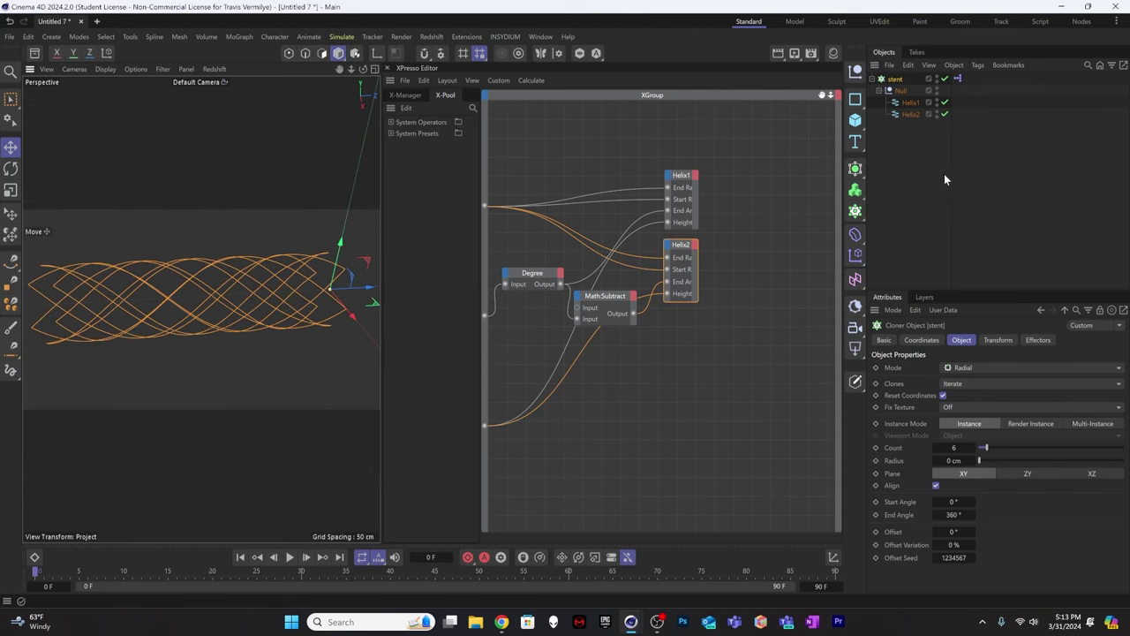
Add a Sweep generator to the scene.
{"action": "left_click", "coordinate": [930, 162]}
{"action": "left_click", "coordinate": [855, 99]}
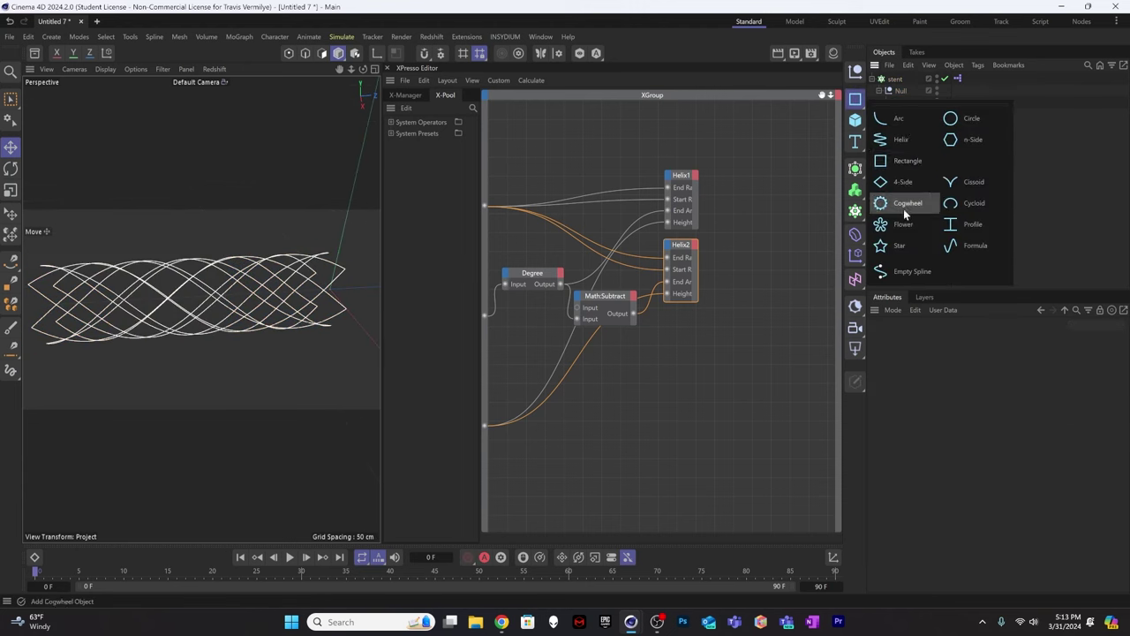
{"action": "left_click", "coordinate": [855, 168]}
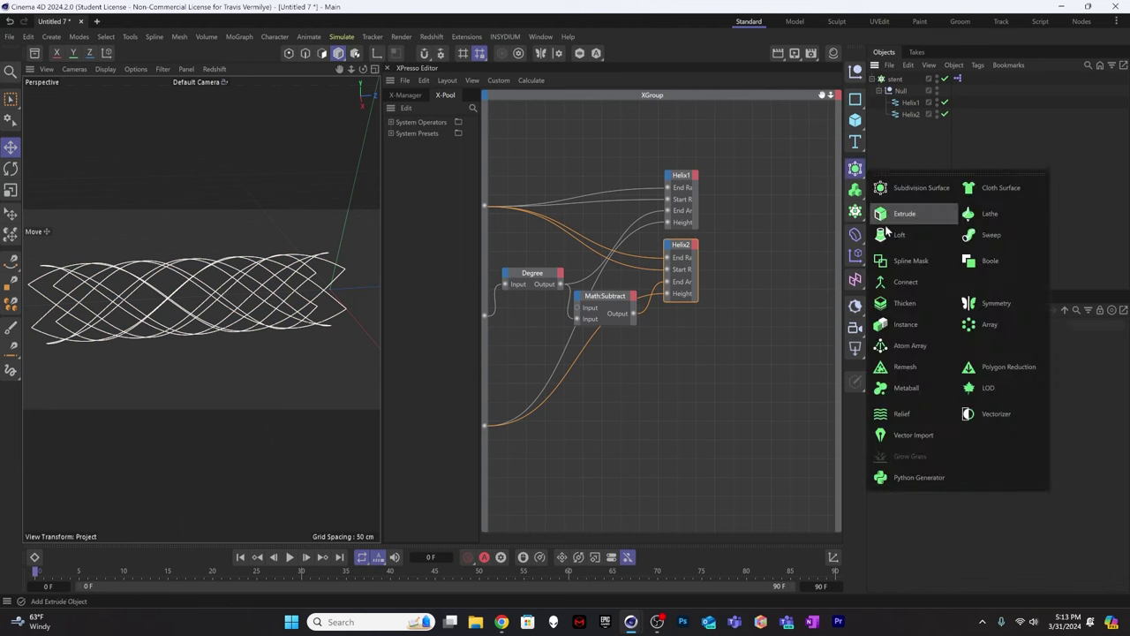
{"action": "left_click", "coordinate": [990, 237]}
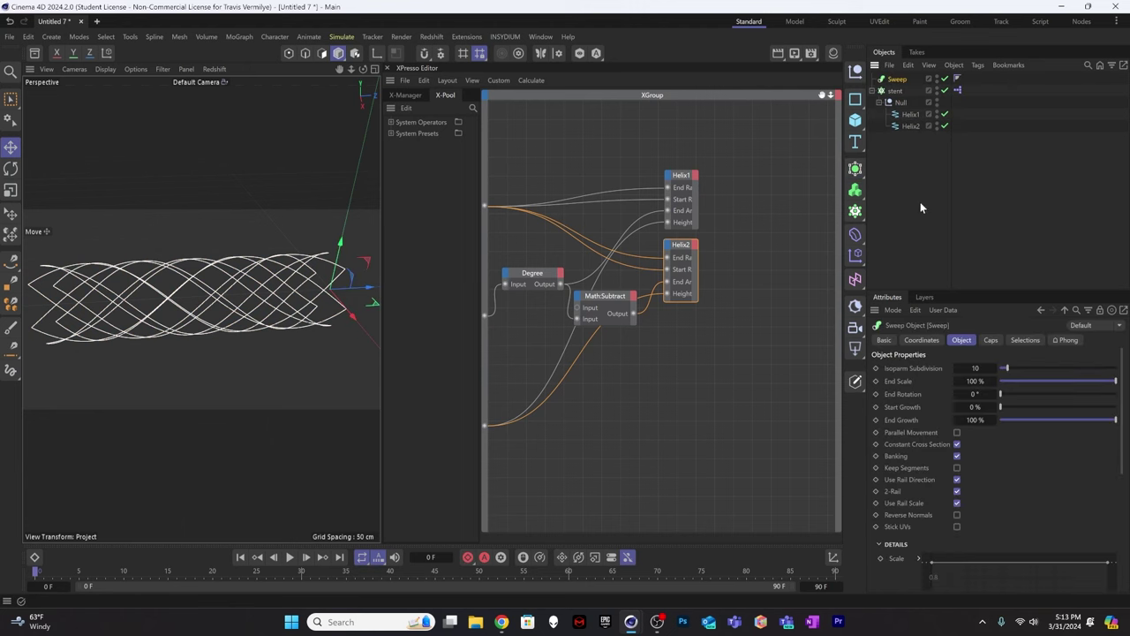
{"action": "left_click", "coordinate": [908, 186]}
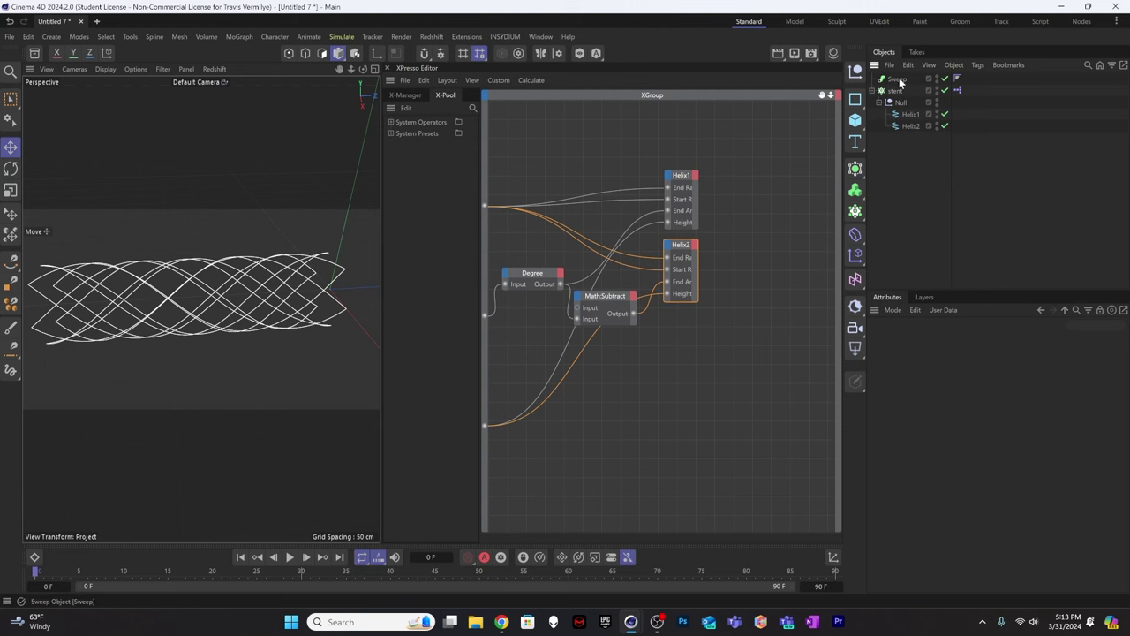
Add a Circle spline with a radius of 2 cm as the sweep profile.
{"action": "left_click_drag", "start_coordinate": [861, 103], "coordinate": [972, 115]}
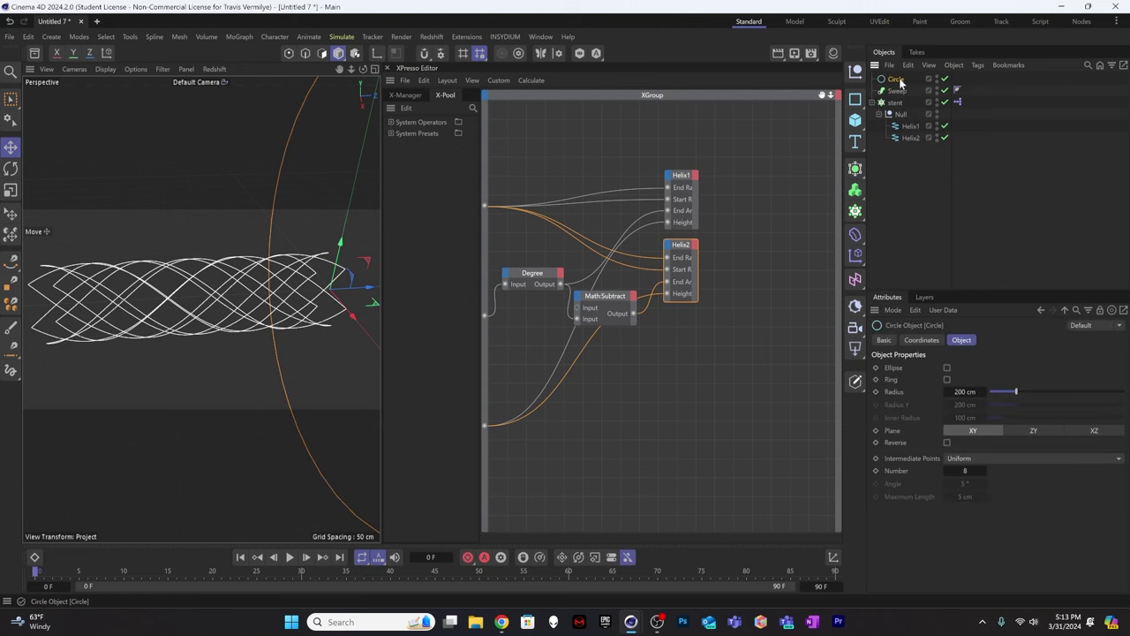
{"action": "left_click", "coordinate": [965, 391]}
{"action": "type", "text": "2"}
{"action": "key", "text": "Return"}
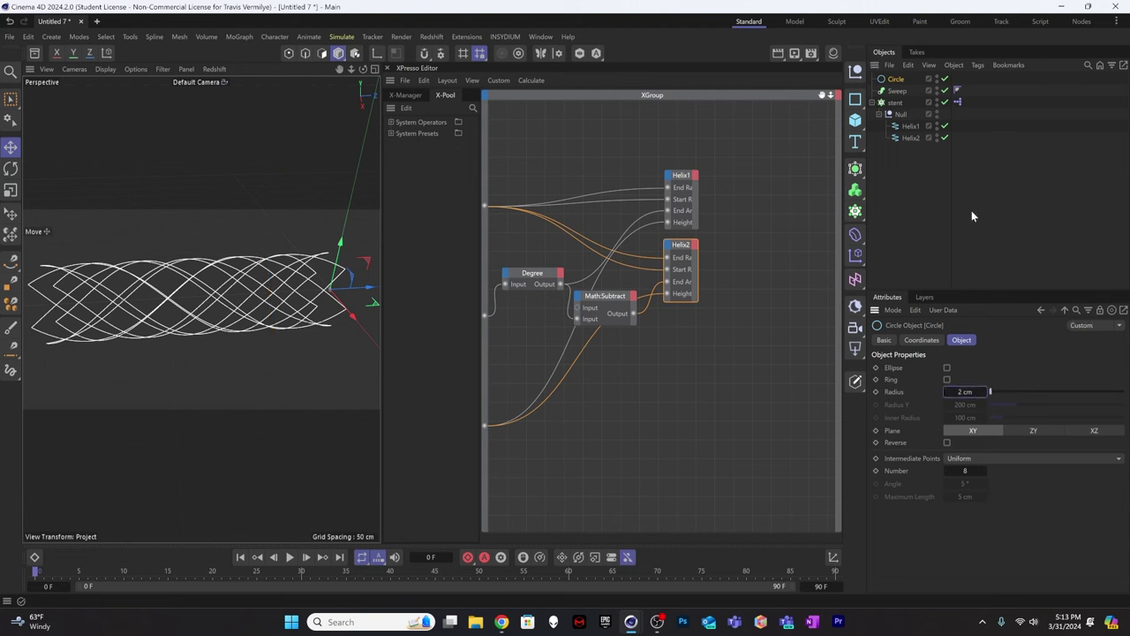
Inside the Null, nest a circle and Helix1 under the Sweep, and a circle and Helix2 under a duplicate Sweep.
{"action": "left_click_drag", "start_coordinate": [898, 80], "coordinate": [915, 124]}
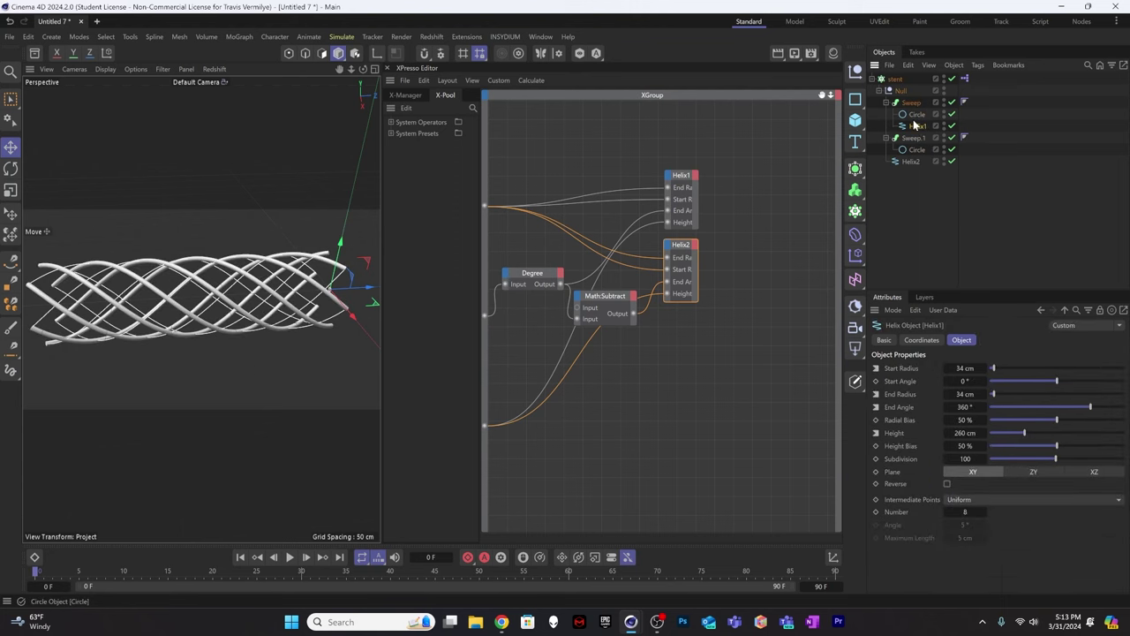
{"action": "left_click_drag", "start_coordinate": [915, 164], "coordinate": [918, 161]}
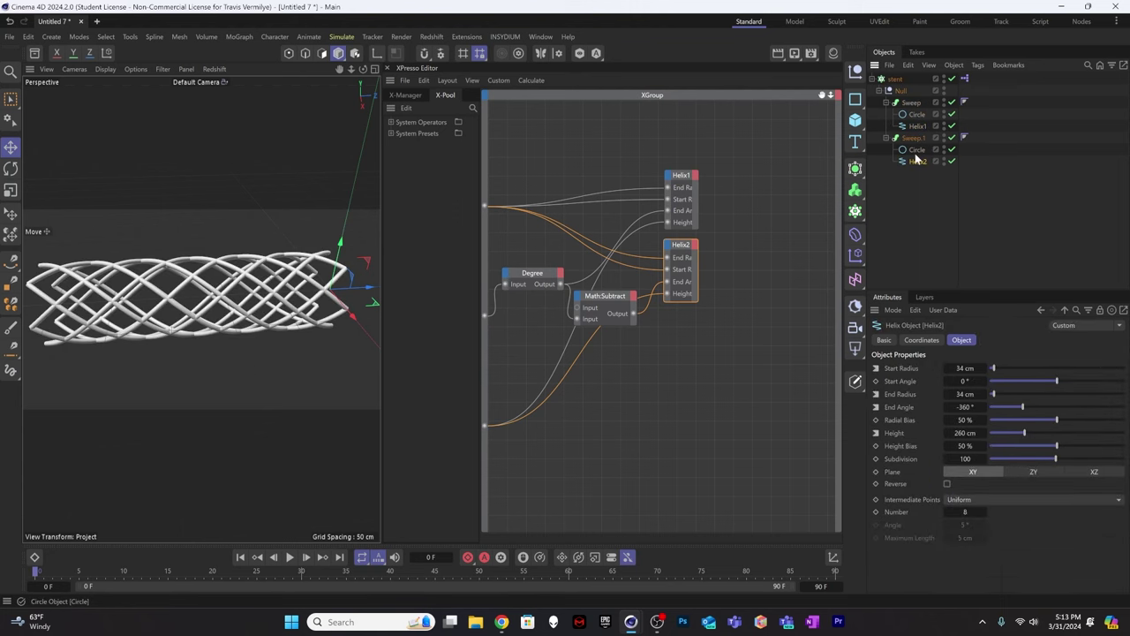
{"action": "mouse_move", "coordinate": [289, 275]}
{"action": "left_mouse_down", "text": "alt"}
{"action": "mouse_move", "coordinate": [379, 245]}
{"action": "mouse_move", "coordinate": [359, 235]}
{"action": "mouse_move", "coordinate": [187, 308]}
{"action": "mouse_move", "coordinate": [277, 265]}
{"action": "left_mouse_up", "text": "alt"}
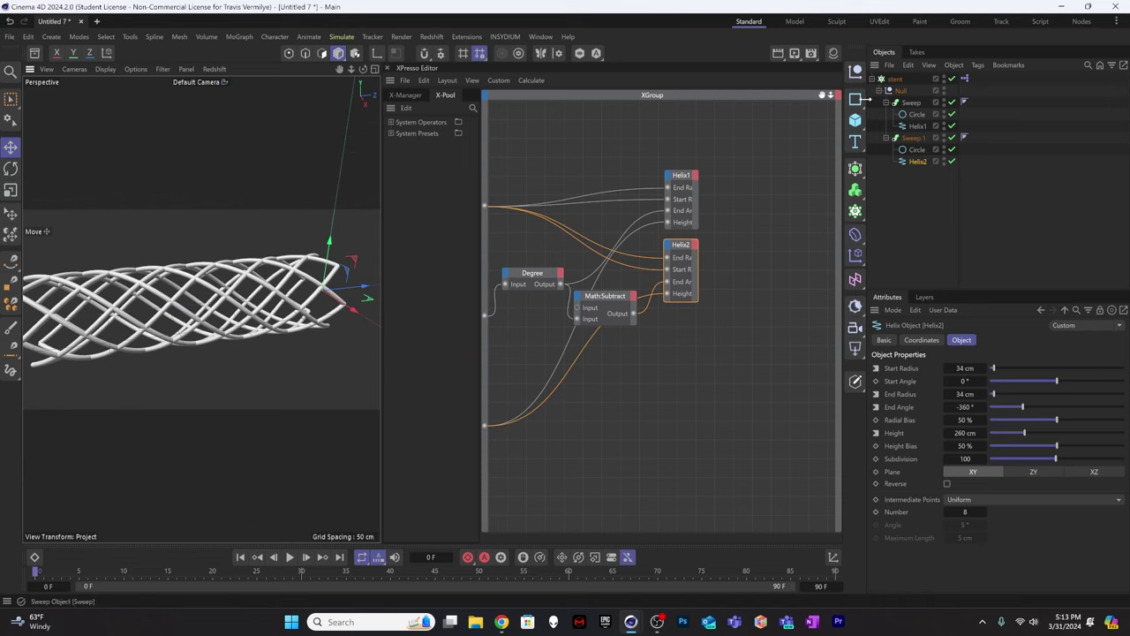
Set the radius of both sweep profile circles to 1 cm.
{"action": "left_click", "coordinate": [917, 114]}
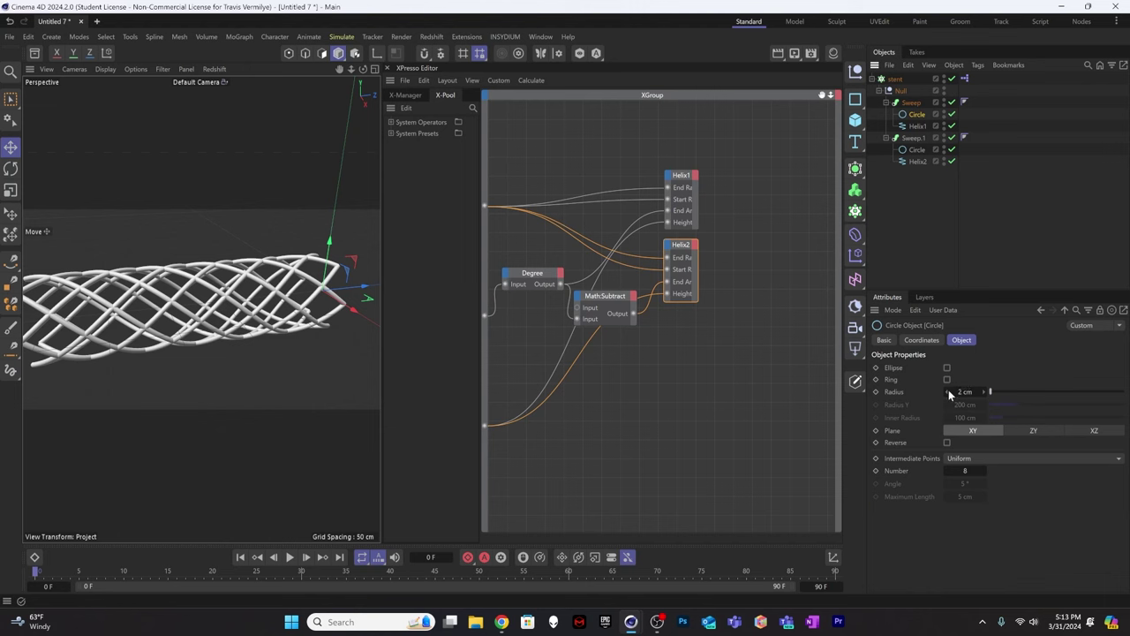
{"action": "left_click", "coordinate": [948, 392]}
{"action": "left_click", "coordinate": [917, 151]}
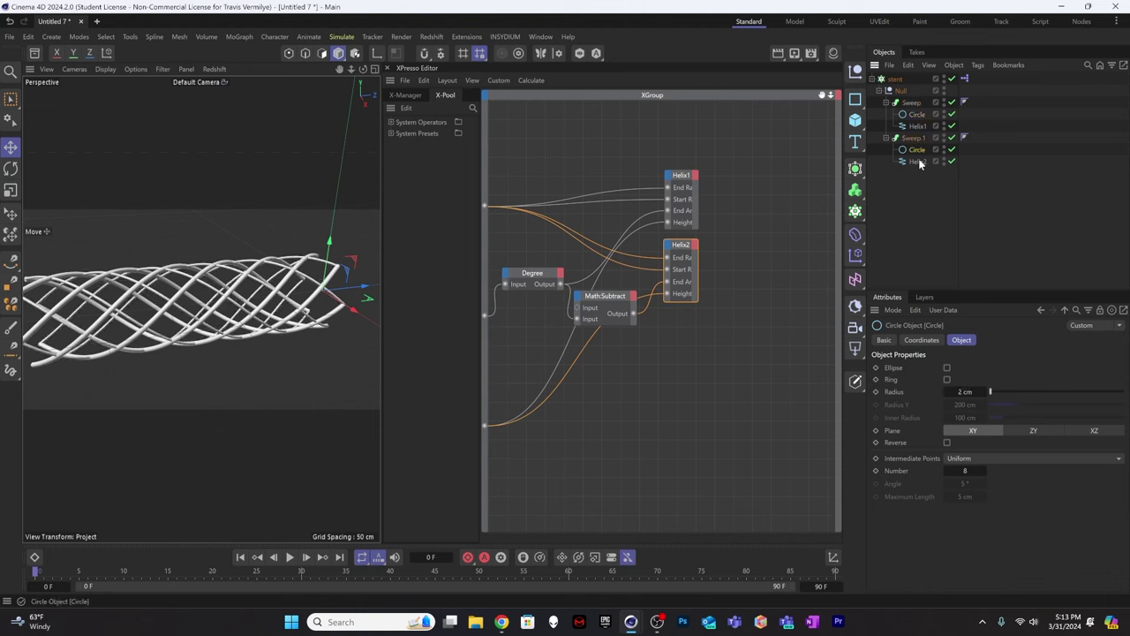
{"action": "left_click", "coordinate": [948, 394]}
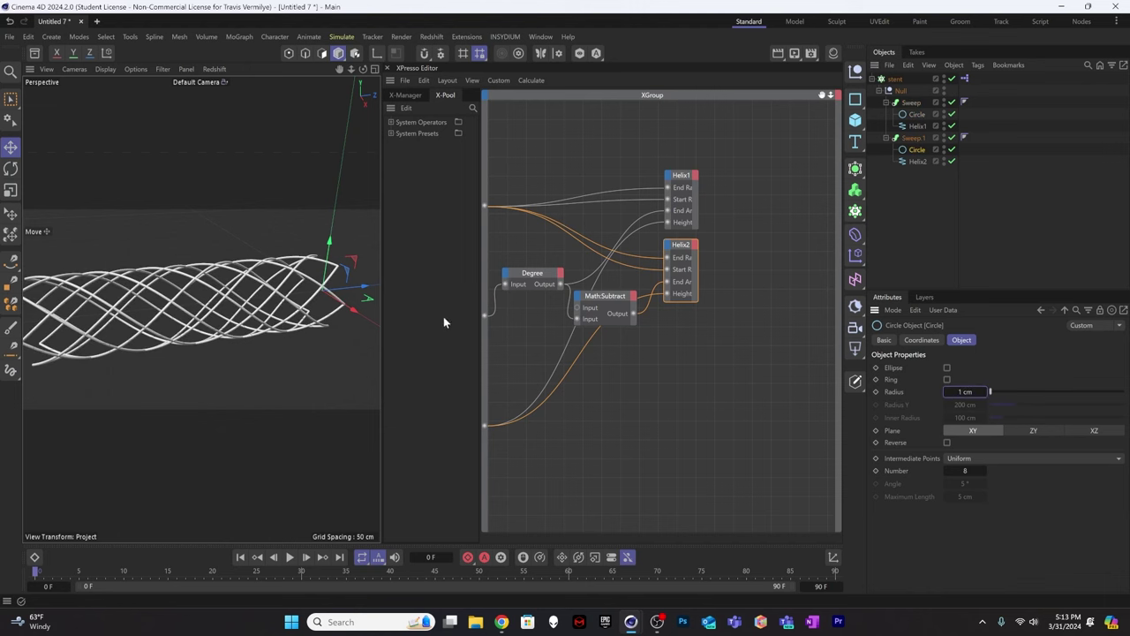
Thin the mesh wires by setting the radius of both profile circles to 0.7 cm.
{"action": "mouse_move", "coordinate": [295, 294]}
{"action": "left_mouse_down", "text": "alt"}
{"action": "mouse_move", "coordinate": [267, 276]}
{"action": "mouse_move", "coordinate": [255, 283]}
{"action": "mouse_move", "coordinate": [348, 277]}
{"action": "mouse_move", "coordinate": [284, 284]}
{"action": "left_mouse_up", "text": "alt"}
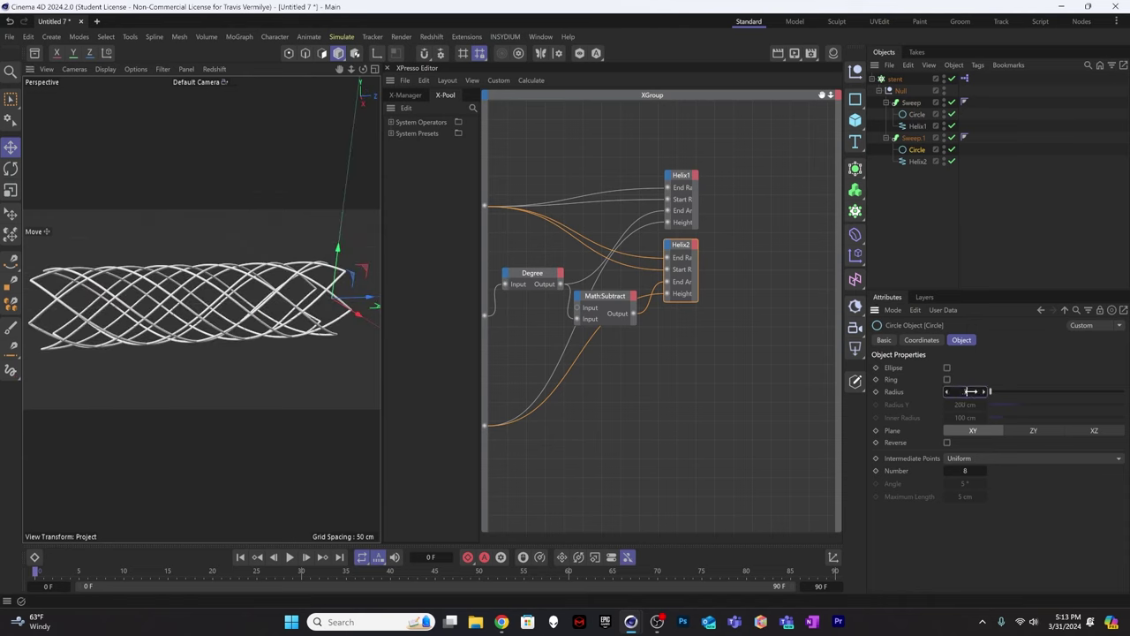
{"action": "key", "text": "Return"}
{"action": "left_click", "coordinate": [918, 114]}
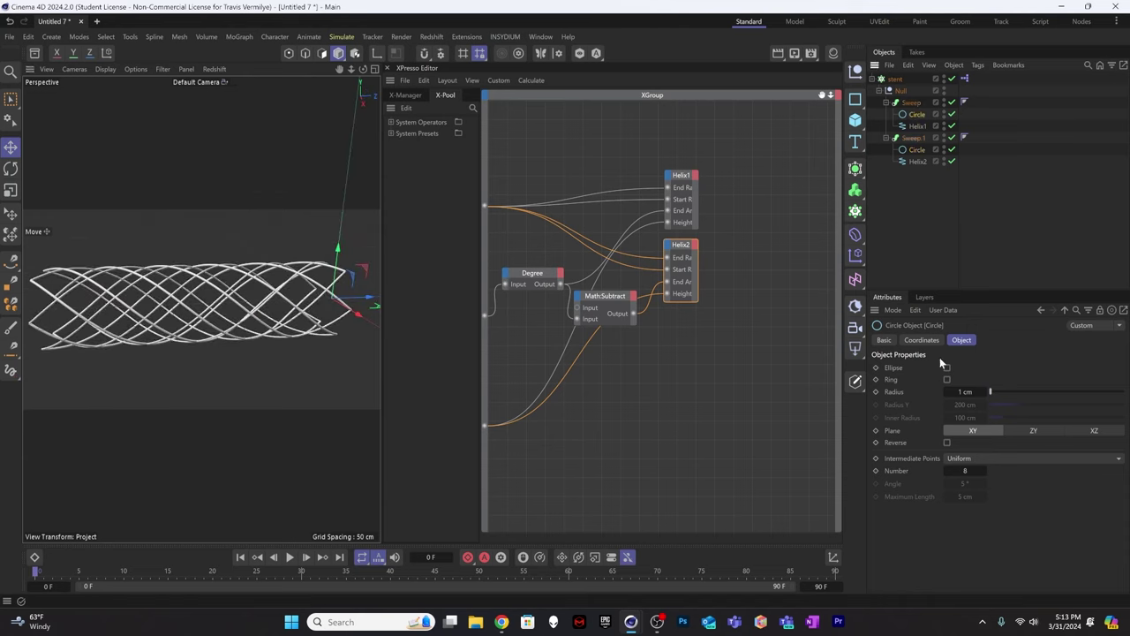
{"action": "double_click", "coordinate": [972, 390]}
{"action": "type", "text": "0.7"}
{"action": "key", "text": "Return"}
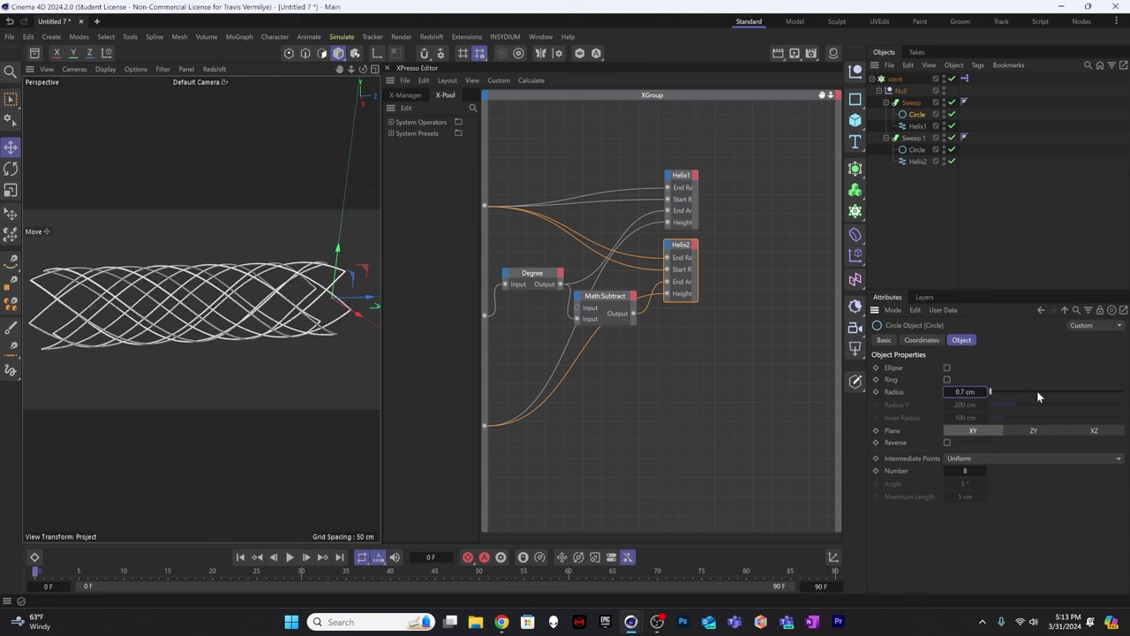
Round the caps of both Sweep objects with a bevel size of 0.9 cm and a subdivision of 4.
{"action": "left_click", "coordinate": [912, 103]}
{"action": "left_click", "coordinate": [913, 138], "text": "ctrl"}
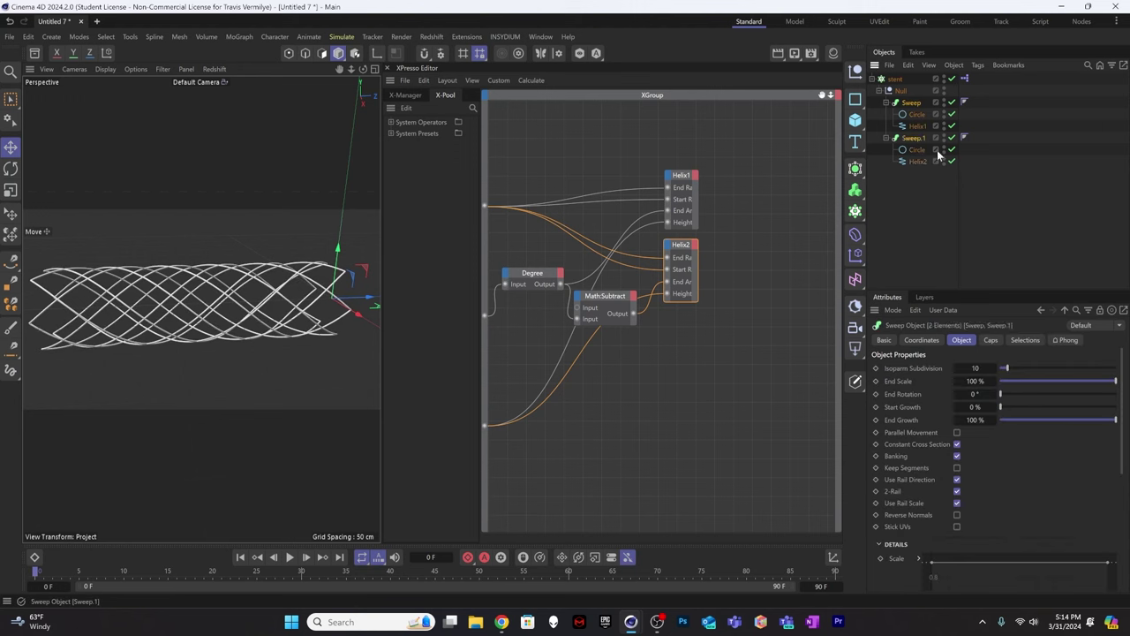
{"action": "left_click", "coordinate": [990, 340]}
{"action": "left_click_drag", "start_coordinate": [51, 263], "coordinate": [152, 290], "text": "alt"}
{"action": "scroll", "coordinate": [181, 256], "scroll_direction": "up", "scroll_amount": 6}
{"action": "scroll", "coordinate": [149, 288], "scroll_direction": "up", "scroll_amount": 5}
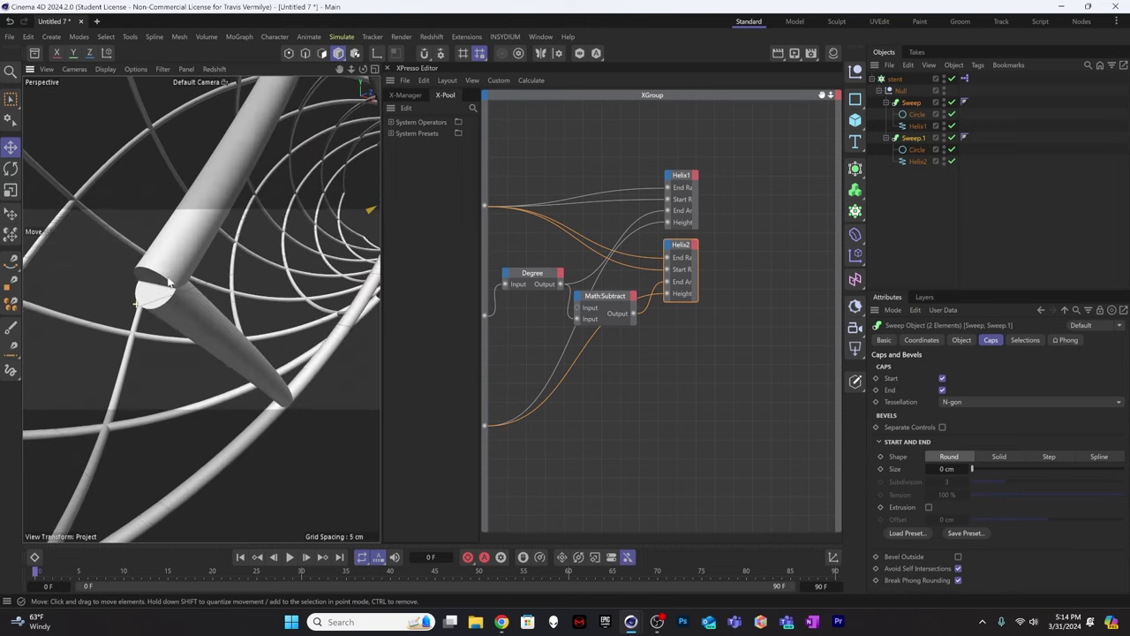
{"action": "left_click_drag", "start_coordinate": [965, 467], "coordinate": [1024, 480]}
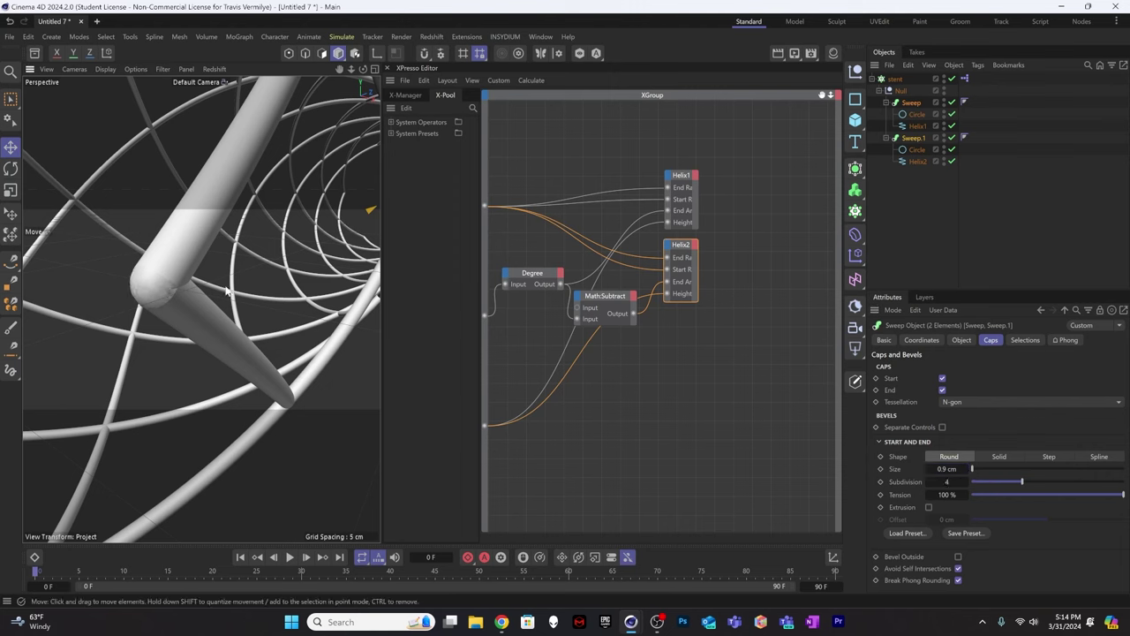
{"action": "left_click_drag", "start_coordinate": [226, 293], "coordinate": [234, 262], "text": "alt"}
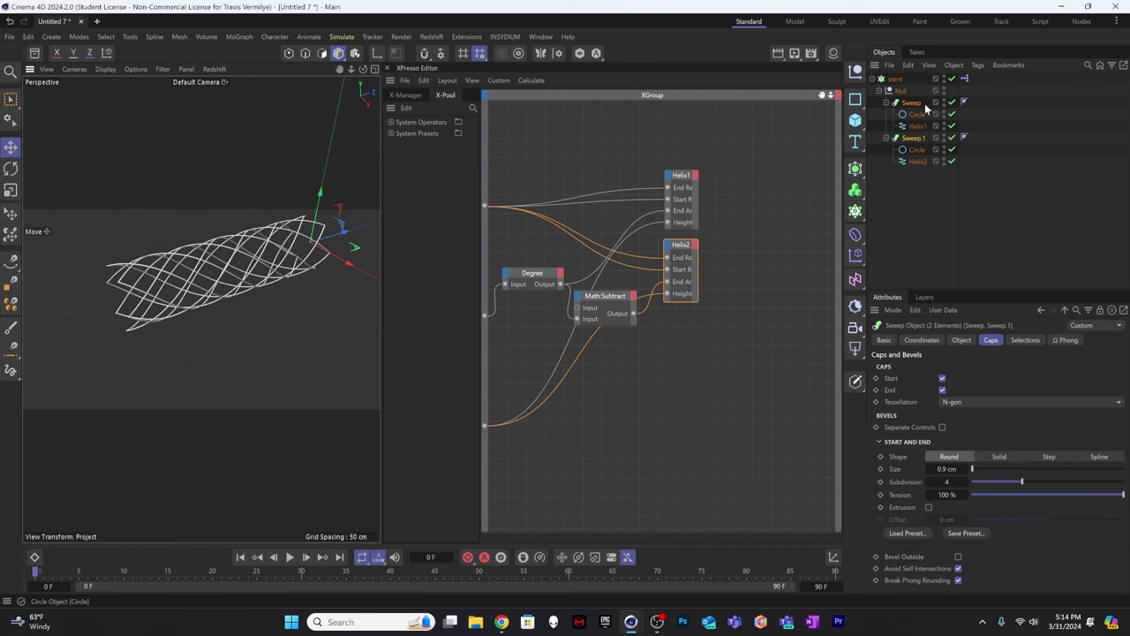
Save the project as Stent Rig in the 3-31-2024_StentAnimation folder under Tutorials.
{"action": "left_click", "coordinate": [11, 36]}
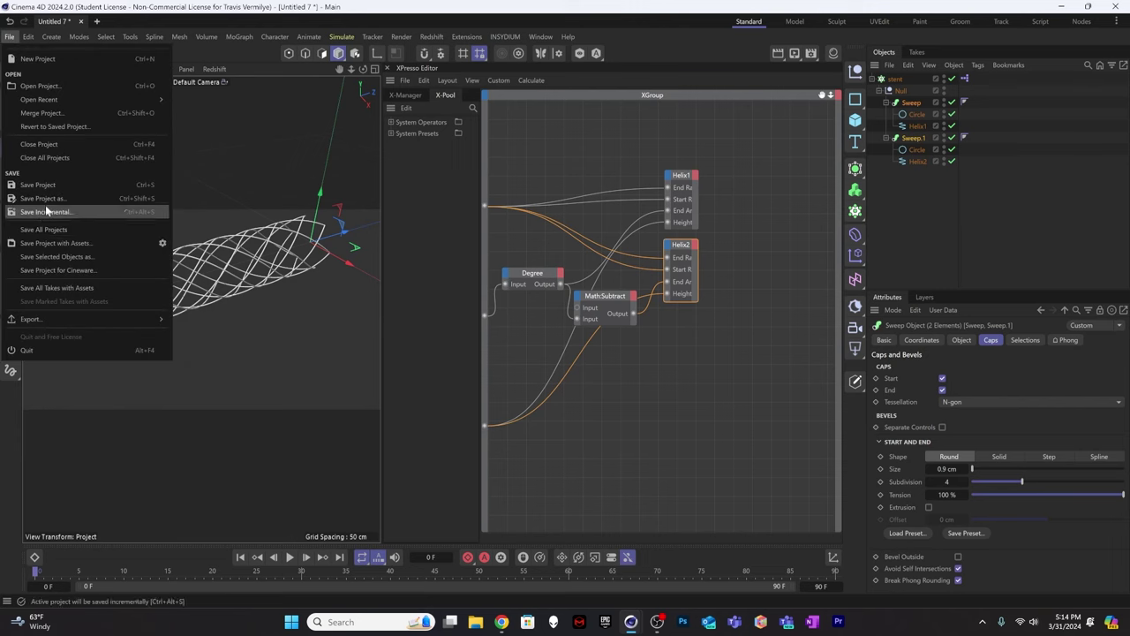
{"action": "left_click", "coordinate": [43, 198]}
{"action": "left_click", "coordinate": [265, 45]}
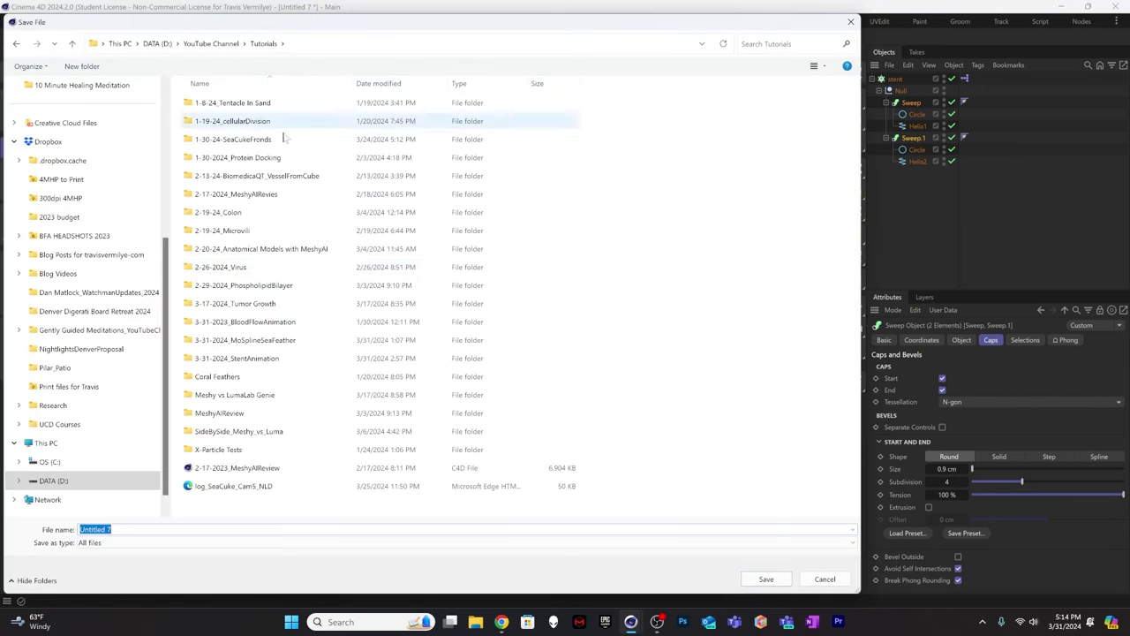
{"action": "double_click", "coordinate": [247, 357]}
{"action": "double_click", "coordinate": [113, 530]}
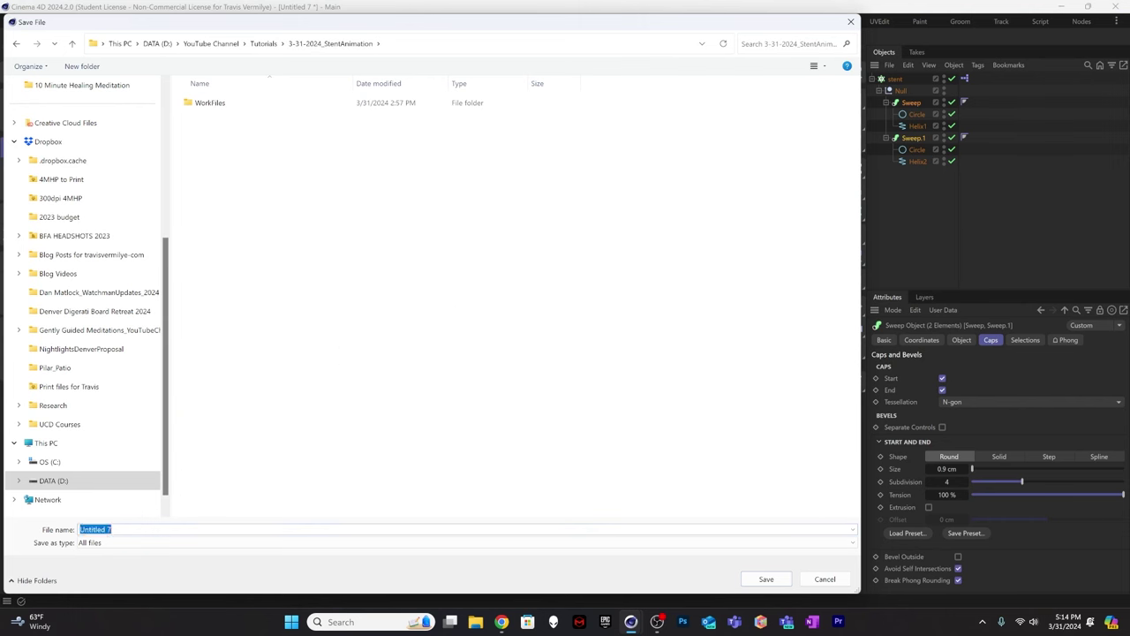
{"action": "left_click_drag", "start_coordinate": [109, 529], "coordinate": [65, 529]}
{"action": "type", "text": "Stent Rig"}
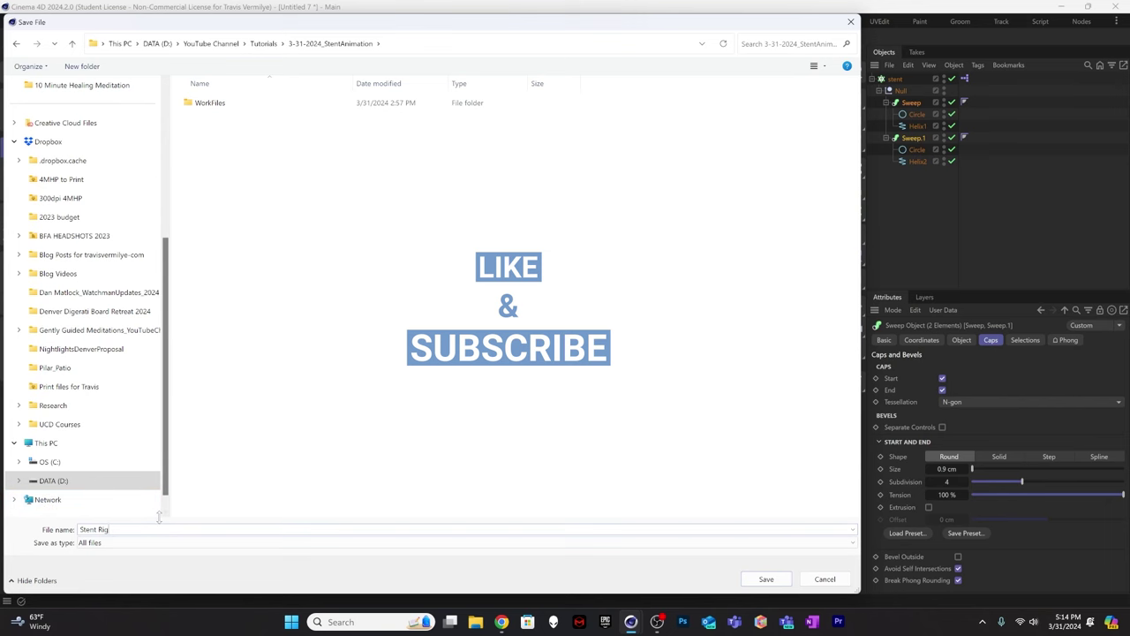
{"action": "key", "text": "Return"}
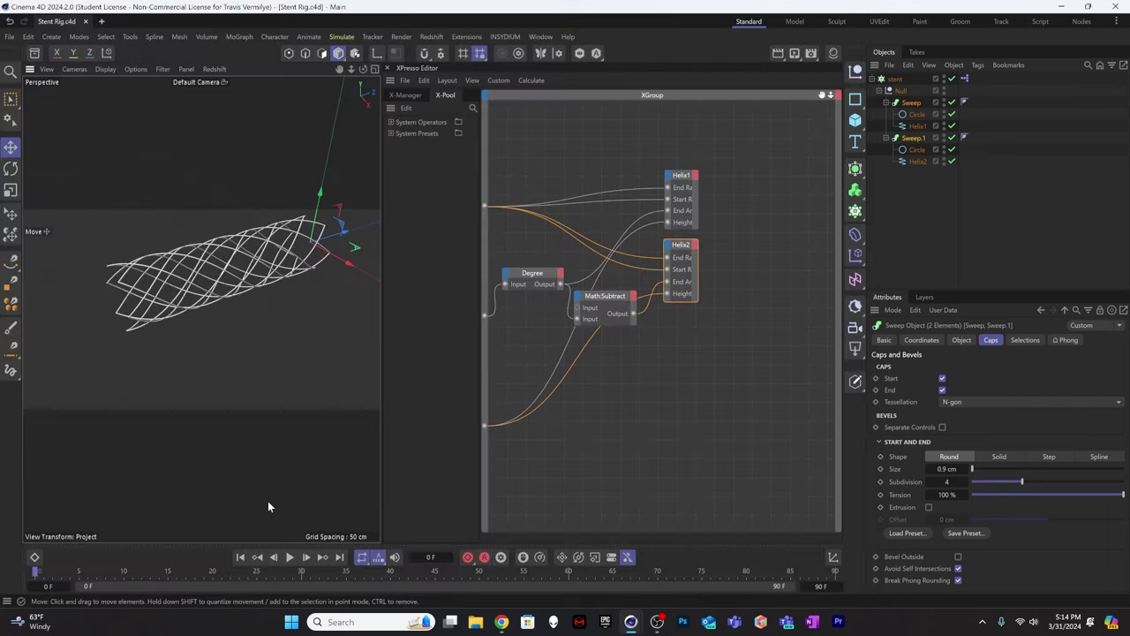
Save a second version of the project as Antimated Stent in the same folder.
{"action": "left_click", "coordinate": [10, 36]}
{"action": "left_click", "coordinate": [73, 198]}
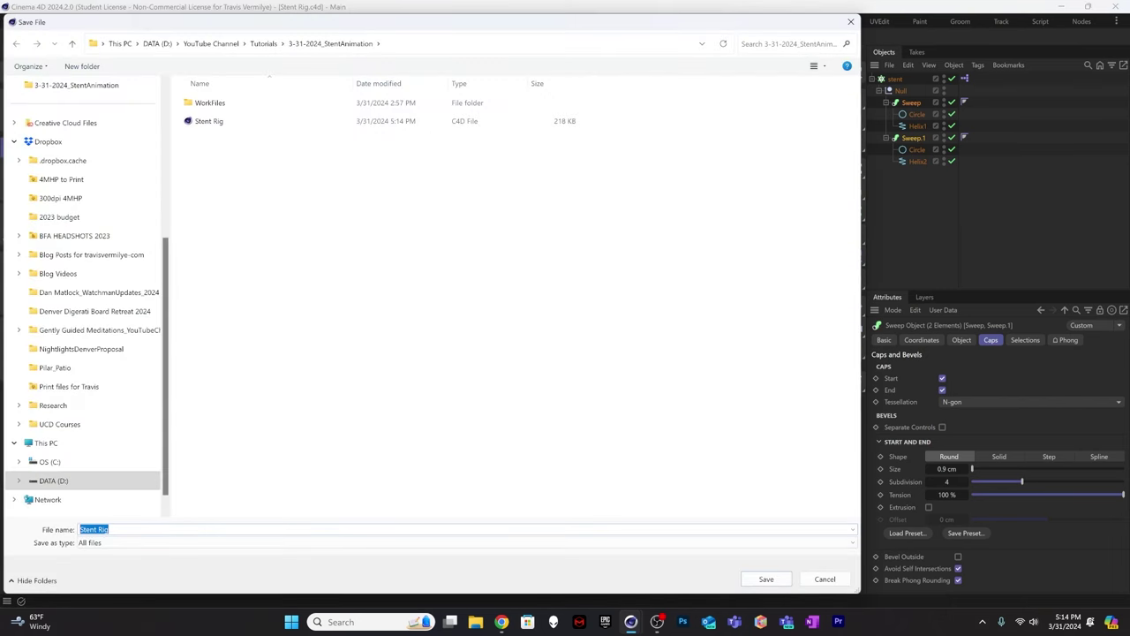
{"action": "type", "text": "Animated"}
{"action": "key", "text": "Return"}
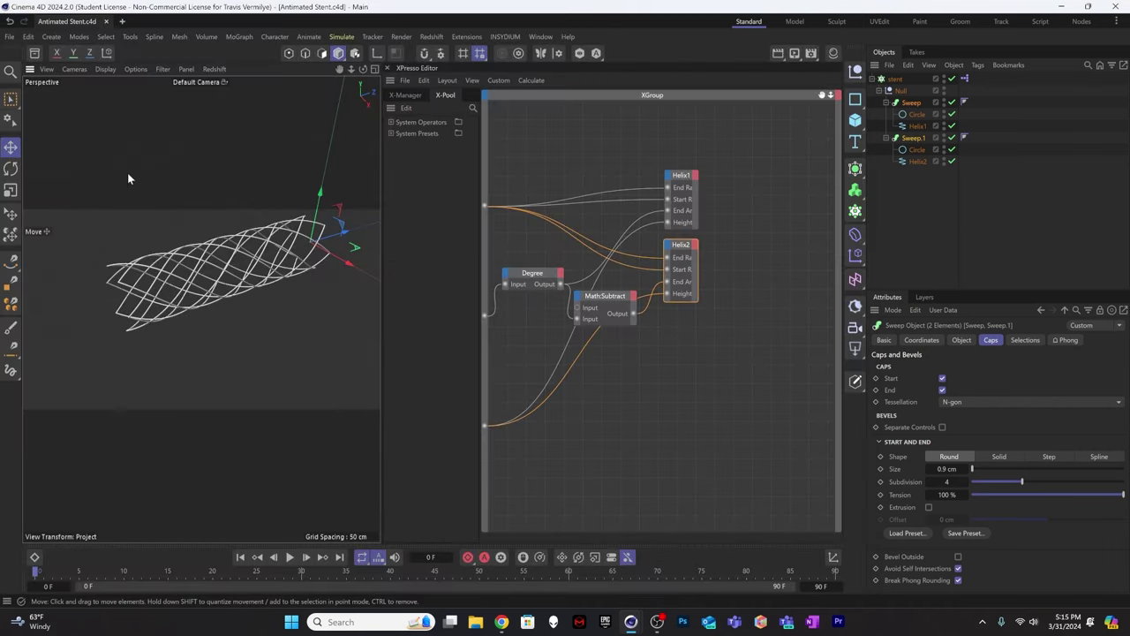
Add a Capsule primitive to the scene and set its orientation to +Z.
{"action": "left_click_drag", "start_coordinate": [270, 318], "coordinate": [245, 274], "text": "alt"}
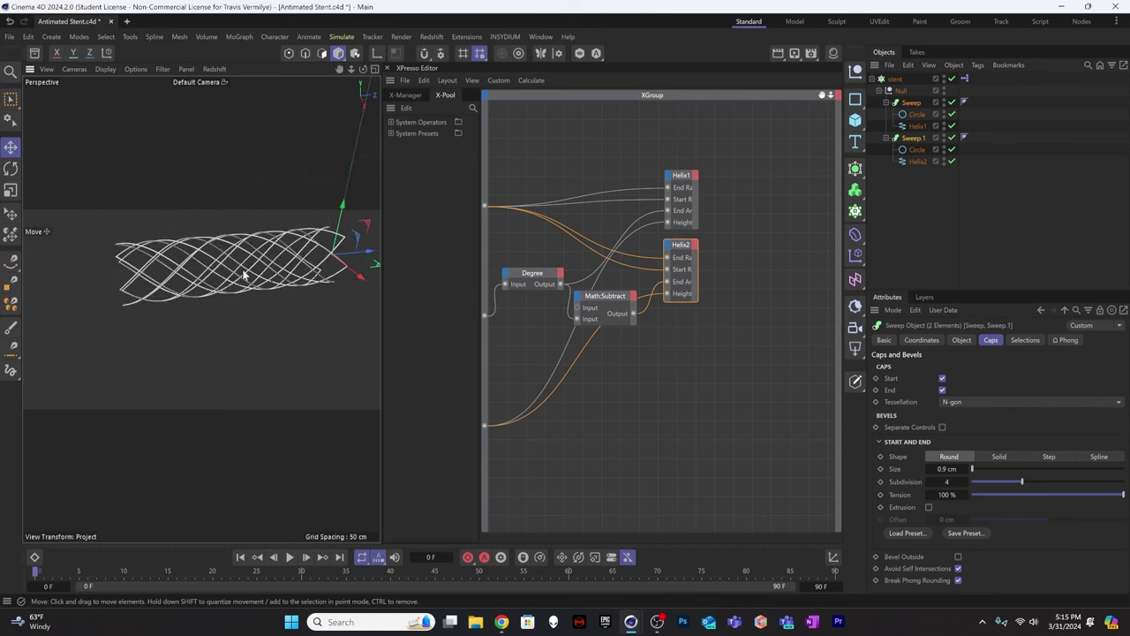
{"action": "scroll", "coordinate": [240, 282], "scroll_direction": "down", "scroll_amount": 6}
{"action": "middle_click_drag", "start_coordinate": [265, 265], "coordinate": [249, 283], "text": "alt"}
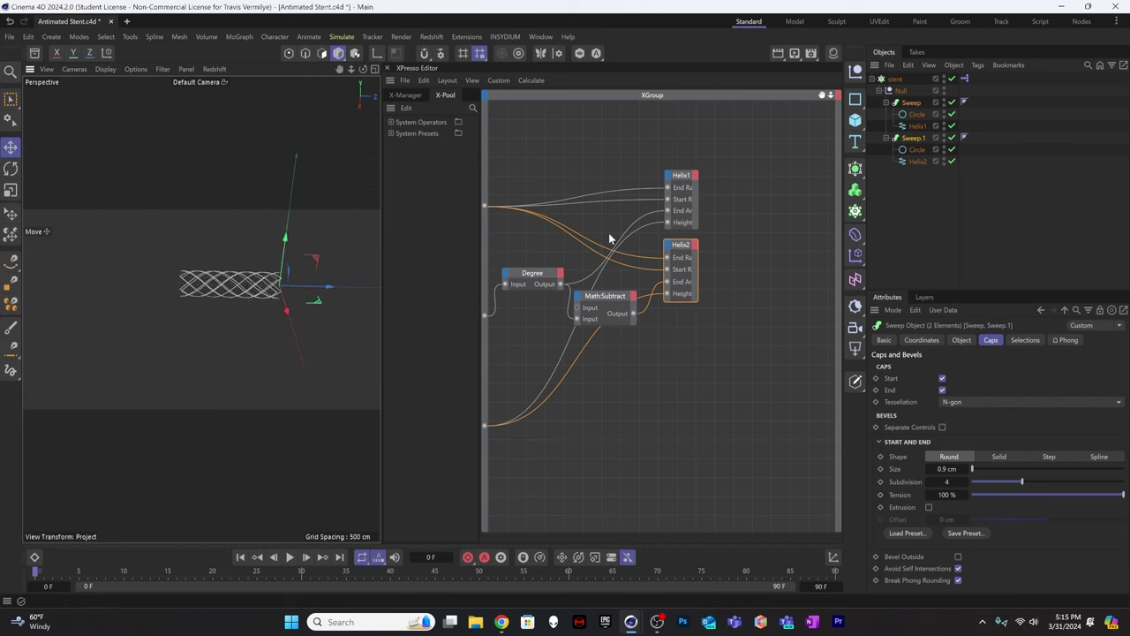
{"action": "left_click", "coordinate": [936, 195]}
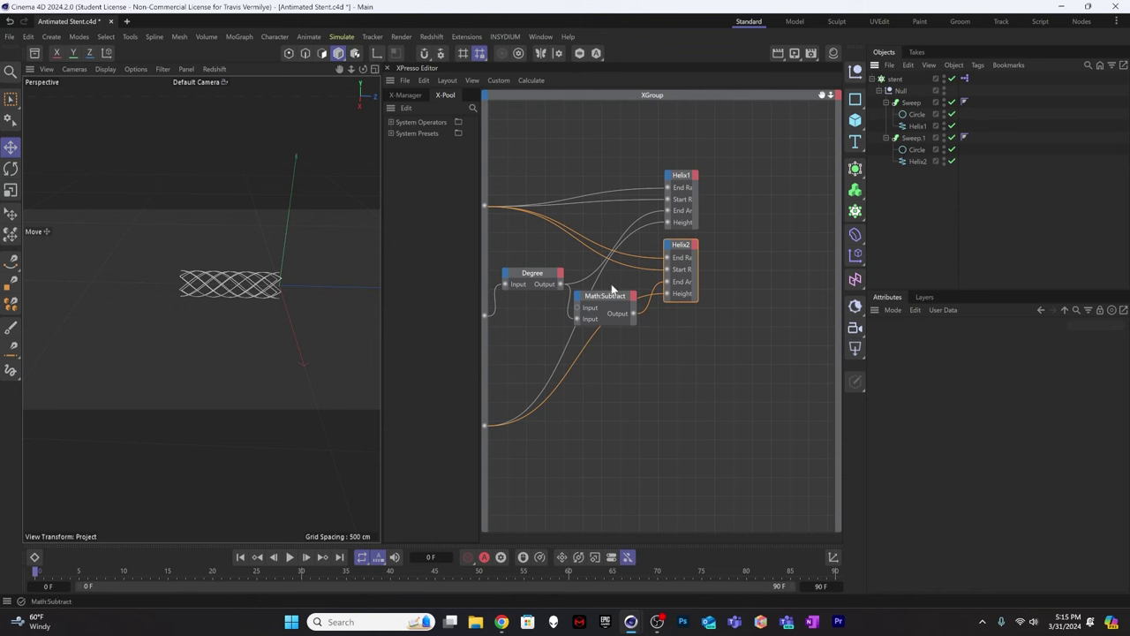
{"action": "left_click", "coordinate": [855, 120]}
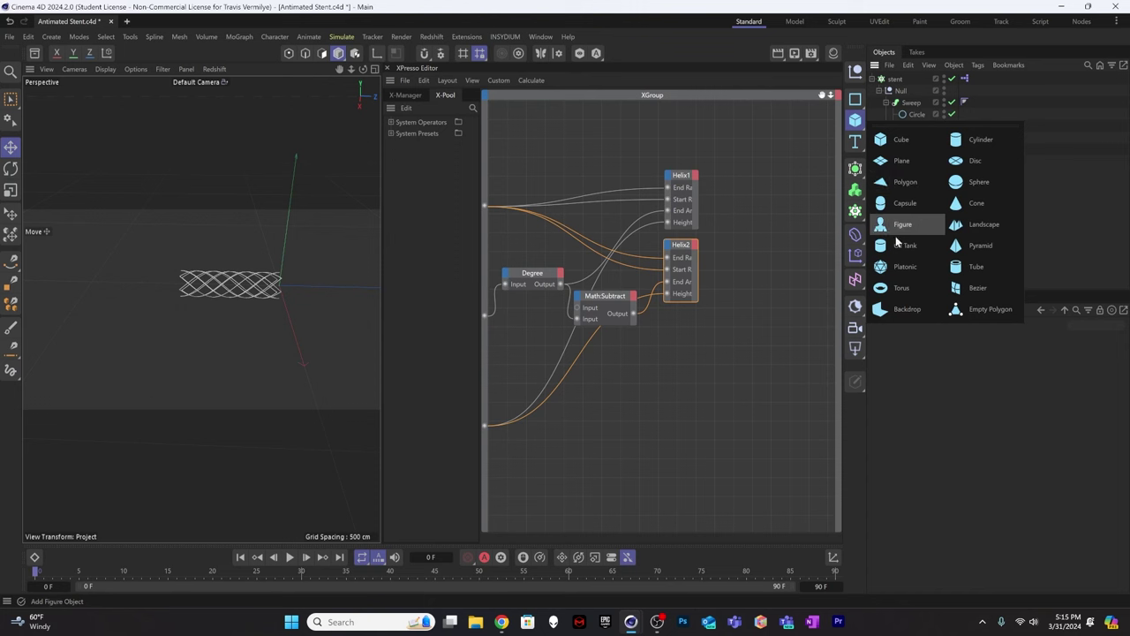
{"action": "left_click", "coordinate": [895, 204]}
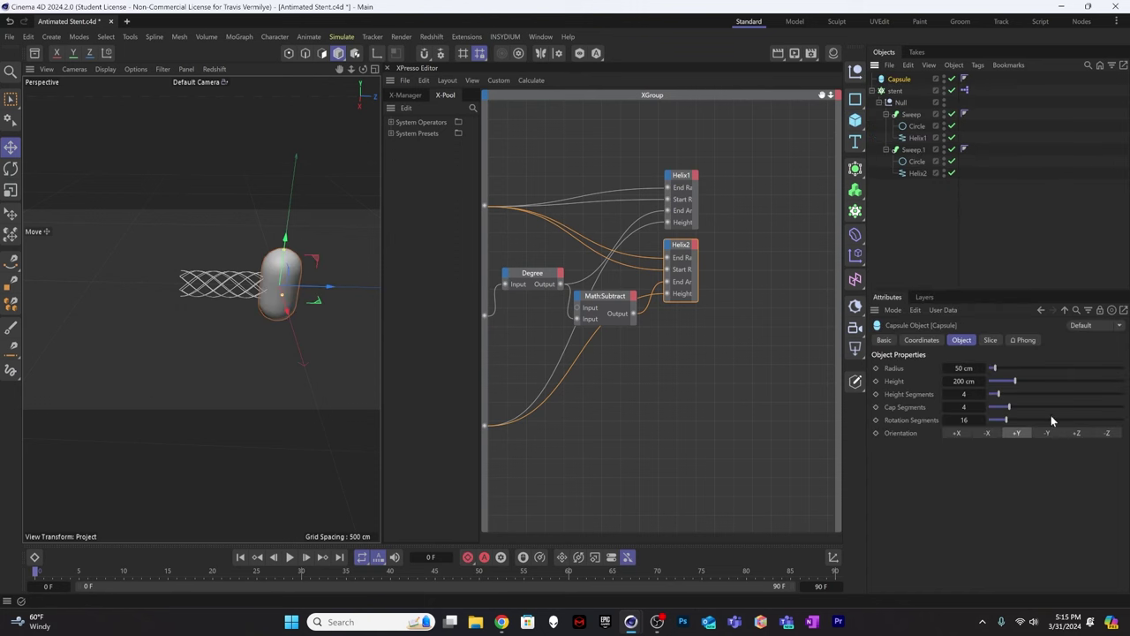
{"action": "left_click", "coordinate": [1078, 434]}
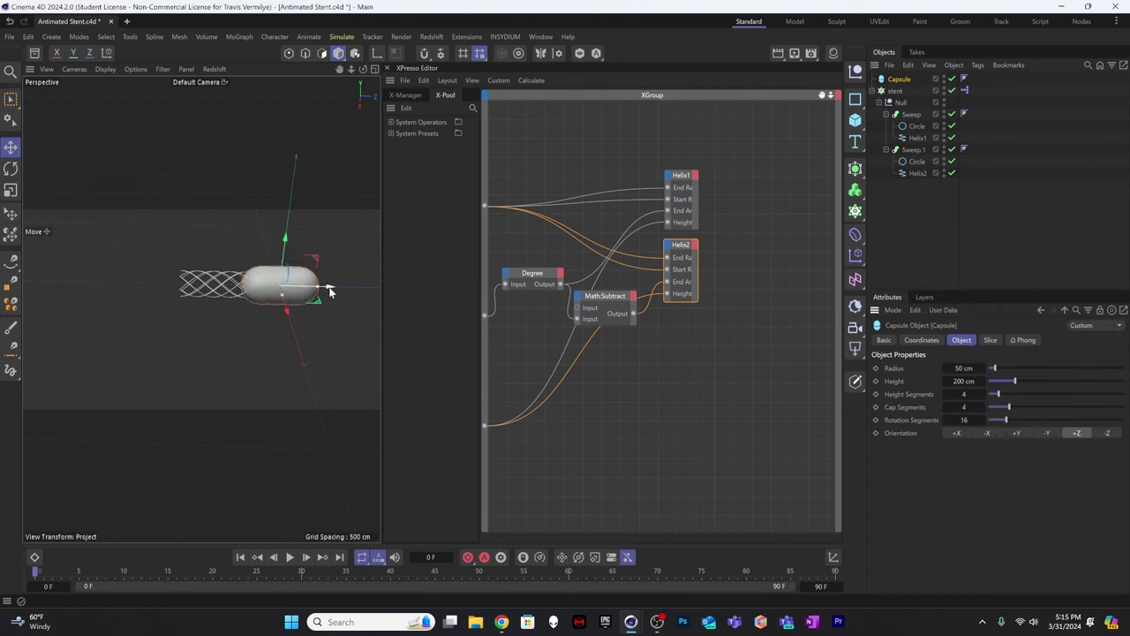
Shift the capsule along Z into the stent and resize it to about 34.6 cm radius and 325.9 cm height.
{"action": "left_click_drag", "start_coordinate": [334, 293], "coordinate": [231, 296]}
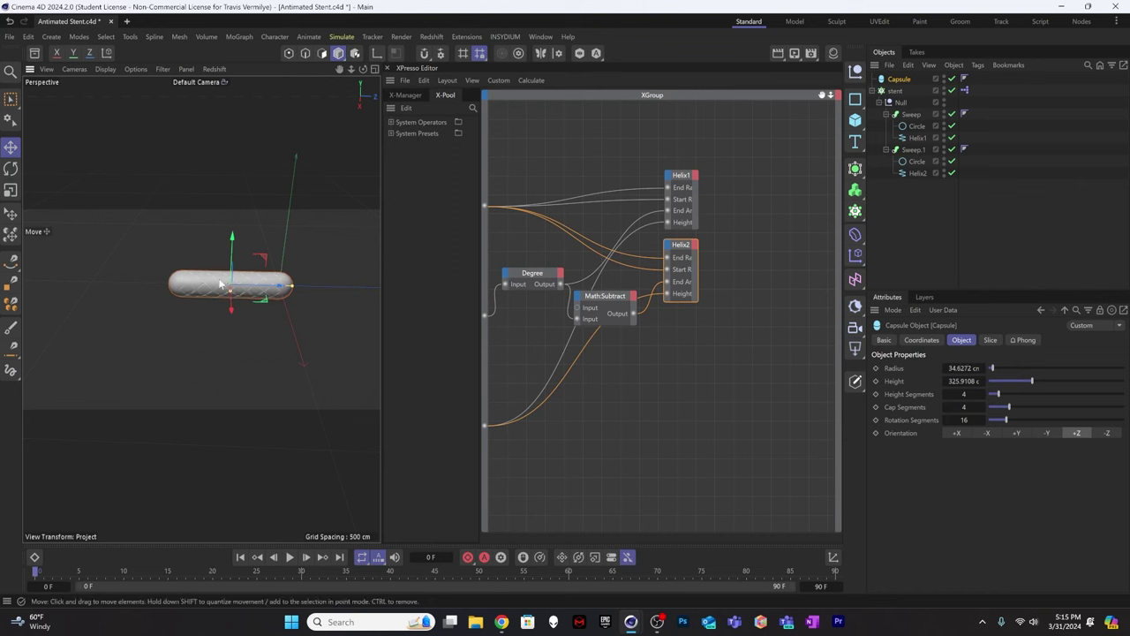
{"action": "scroll", "coordinate": [221, 284], "scroll_direction": "up", "scroll_amount": 4}
{"action": "scroll", "coordinate": [237, 300], "scroll_direction": "down", "scroll_amount": 4}
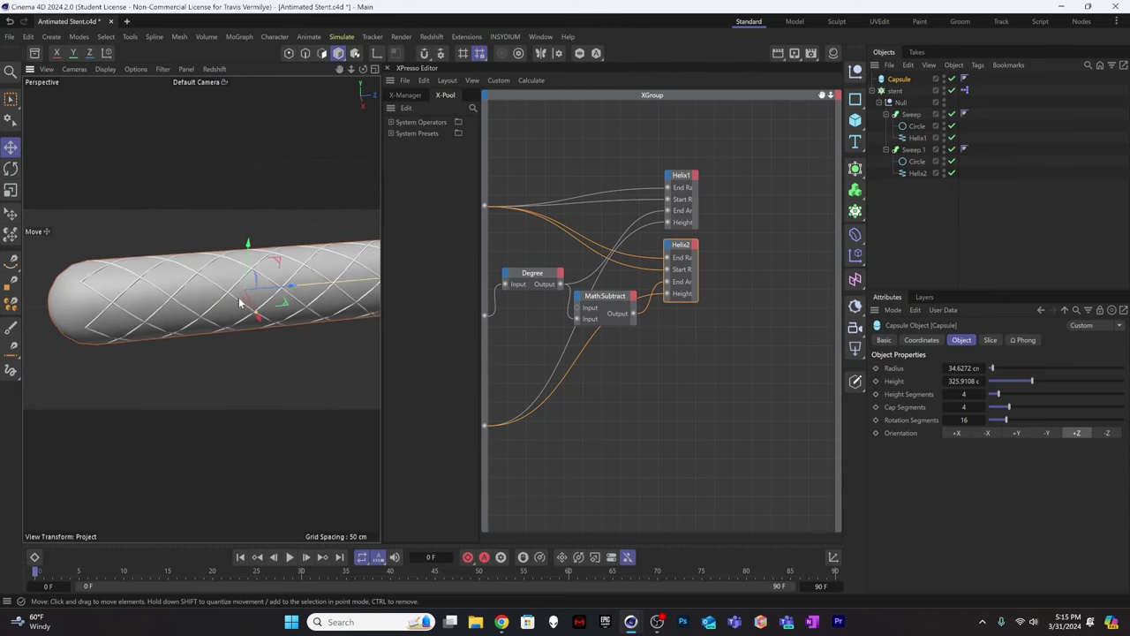
{"action": "left_click_drag", "start_coordinate": [148, 289], "coordinate": [148, 275], "text": "alt"}
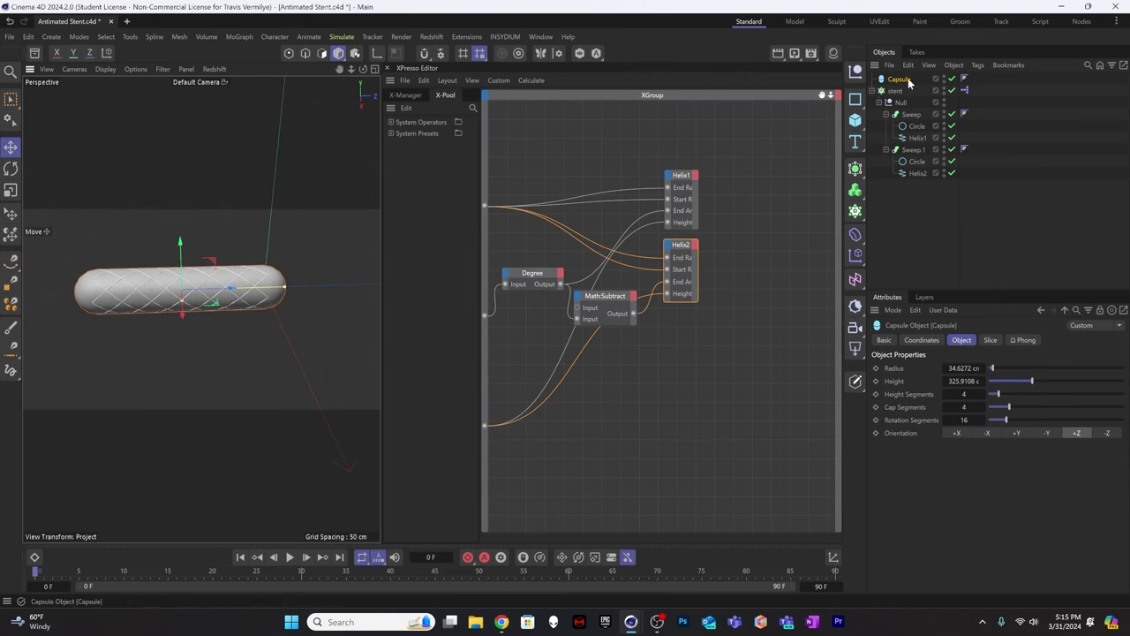
Add the Capsule to the XGroup as a node with a Radius input and wire the group's radius port to it.
{"action": "left_click_drag", "start_coordinate": [799, 336], "coordinate": [675, 413]}
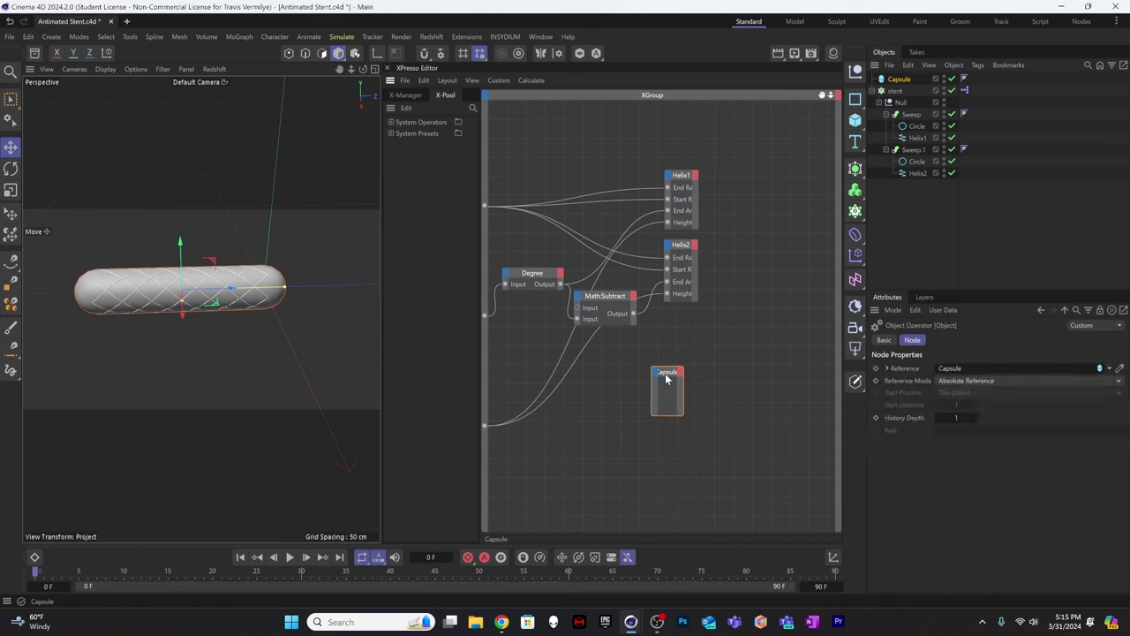
{"action": "left_click_drag", "start_coordinate": [664, 374], "coordinate": [695, 375]}
{"action": "right_click", "coordinate": [695, 374]}
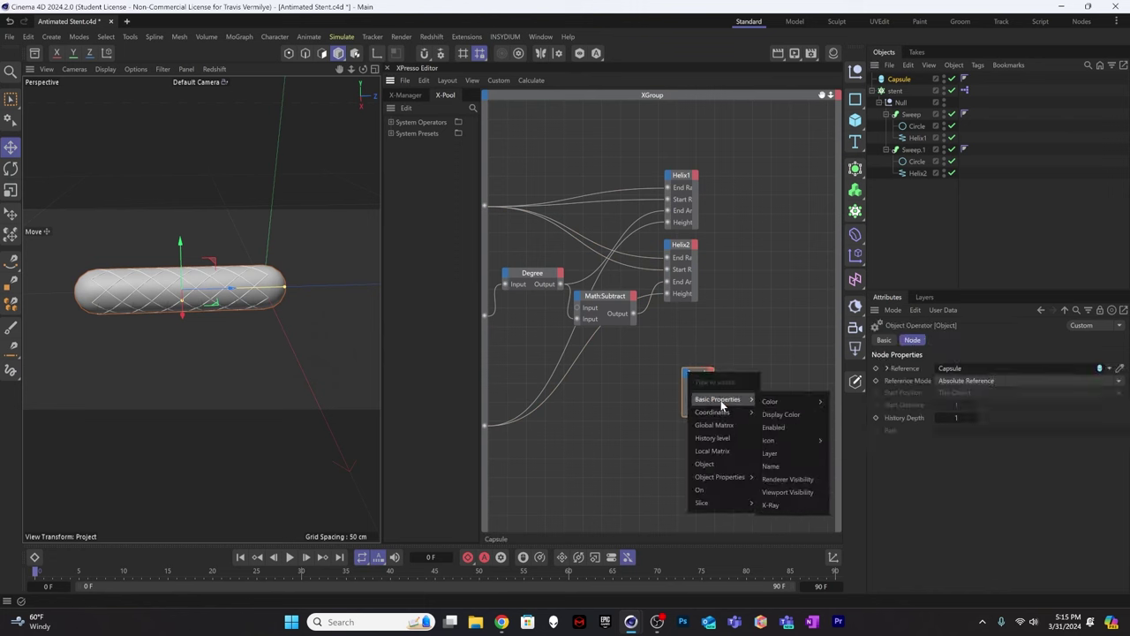
{"action": "mouse_move", "coordinate": [729, 478]}
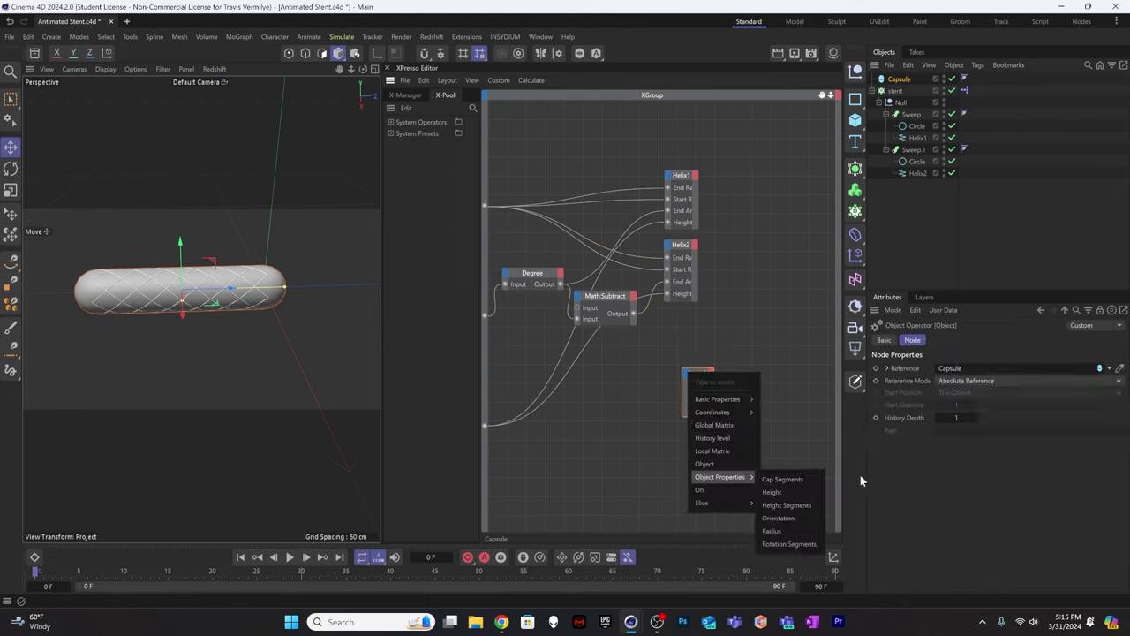
{"action": "left_click", "coordinate": [798, 529]}
{"action": "left_click_drag", "start_coordinate": [717, 394], "coordinate": [634, 121]}
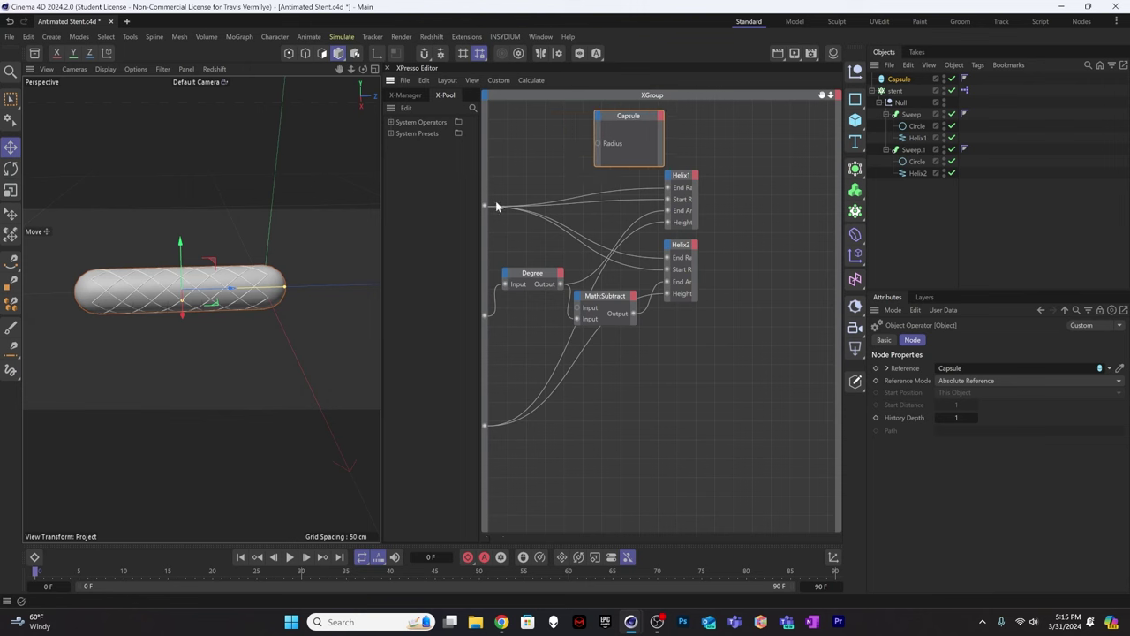
{"action": "left_click_drag", "start_coordinate": [486, 204], "coordinate": [600, 144]}
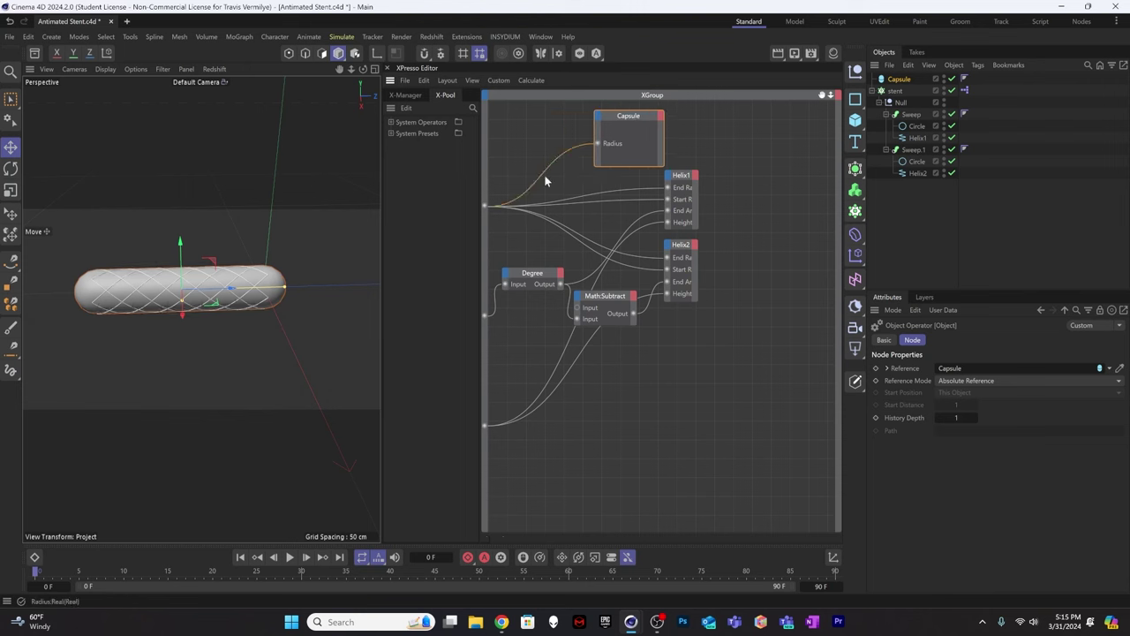
Add a Math node set to Subtract before the Capsule node and feed the group's radius port into its first input.
{"action": "scroll", "coordinate": [243, 265], "scroll_direction": "up", "scroll_amount": 5}
{"action": "left_click_drag", "start_coordinate": [224, 270], "coordinate": [257, 254], "text": "alt"}
{"action": "left_click_drag", "start_coordinate": [622, 119], "coordinate": [656, 114]}
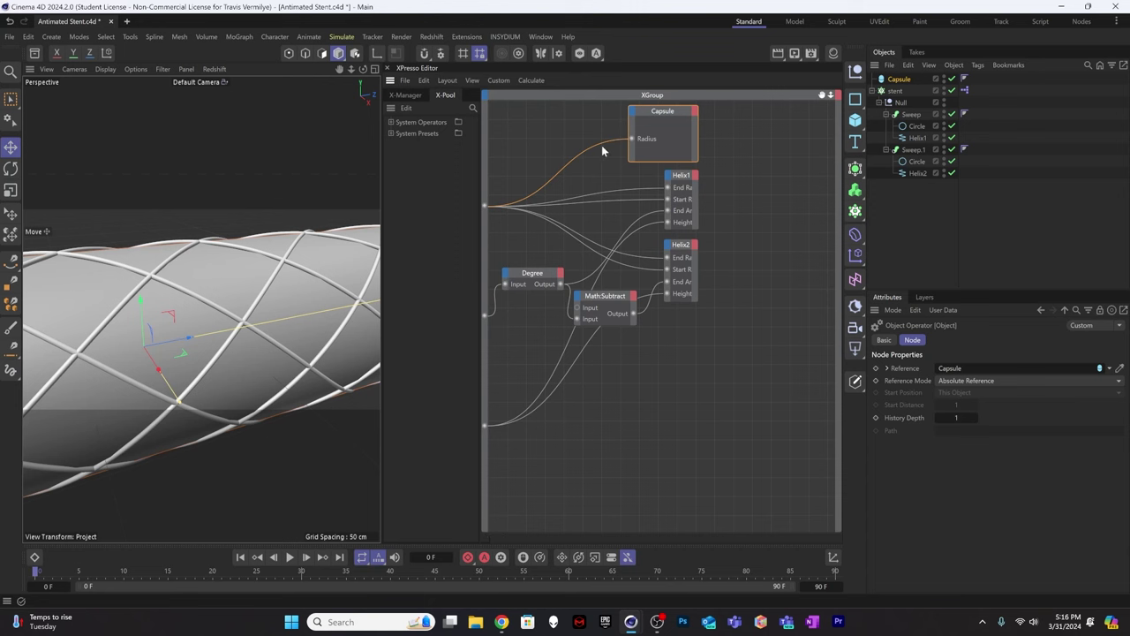
{"action": "right_click", "coordinate": [545, 143]}
{"action": "mouse_move", "coordinate": [583, 171]}
{"action": "mouse_move", "coordinate": [649, 174]}
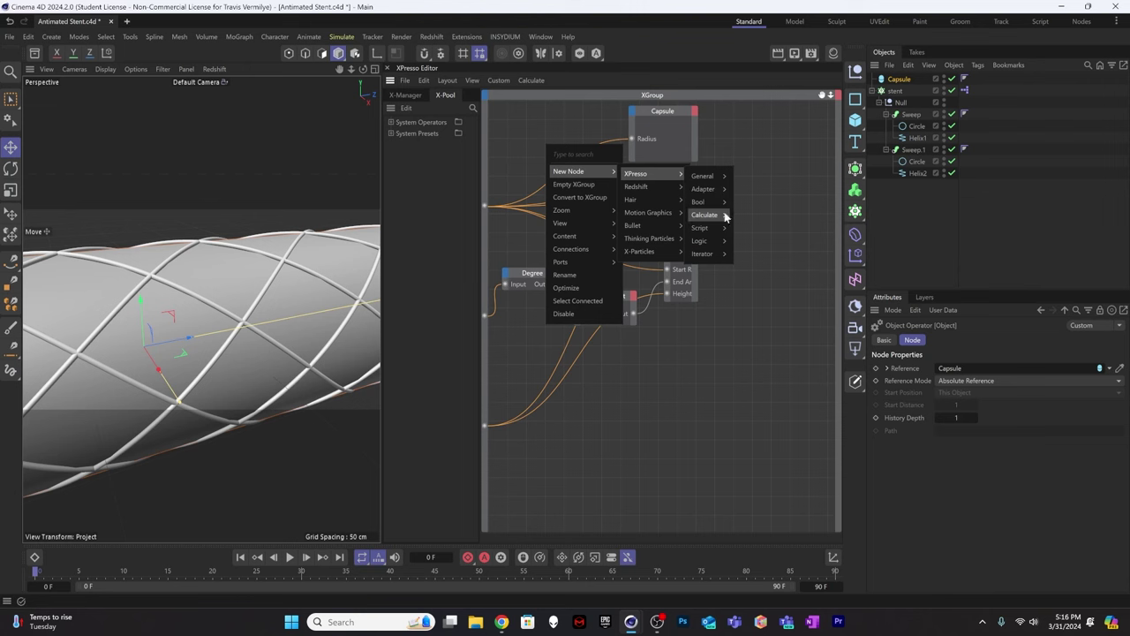
{"action": "mouse_move", "coordinate": [726, 217]}
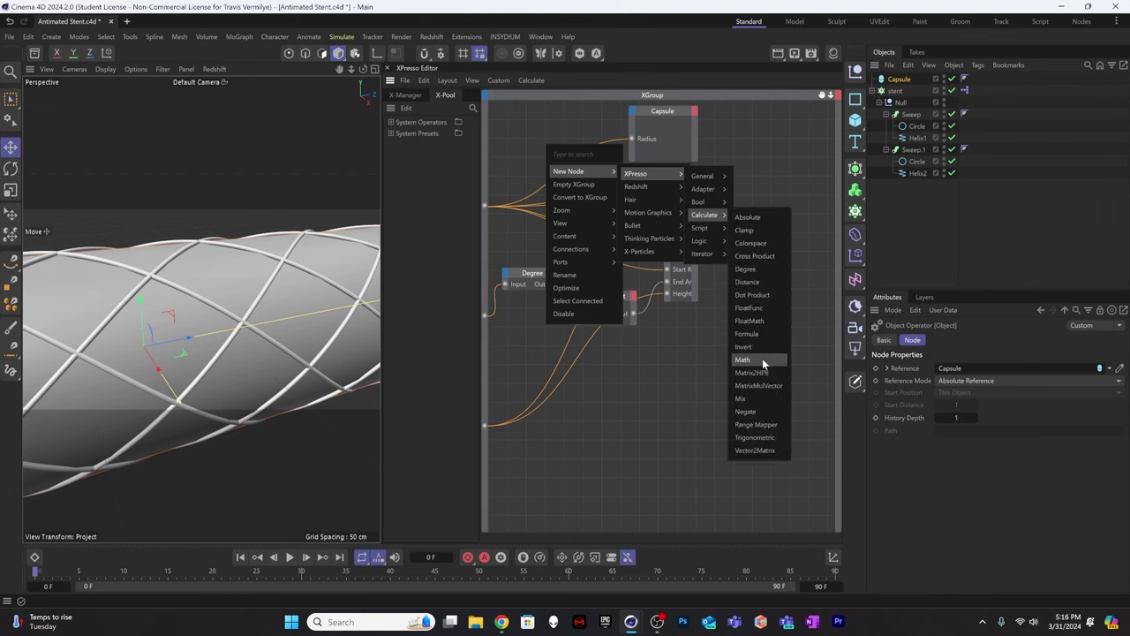
{"action": "left_click", "coordinate": [762, 358]}
{"action": "left_click", "coordinate": [956, 383]}
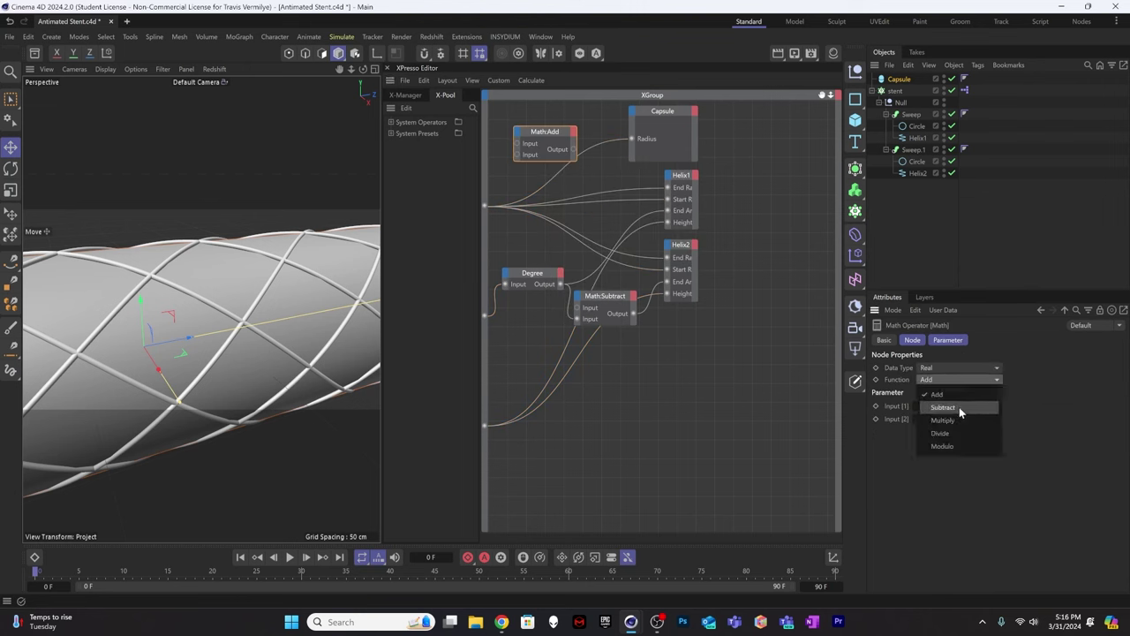
{"action": "left_click", "coordinate": [959, 407]}
{"action": "left_click_drag", "start_coordinate": [542, 137], "coordinate": [550, 126]}
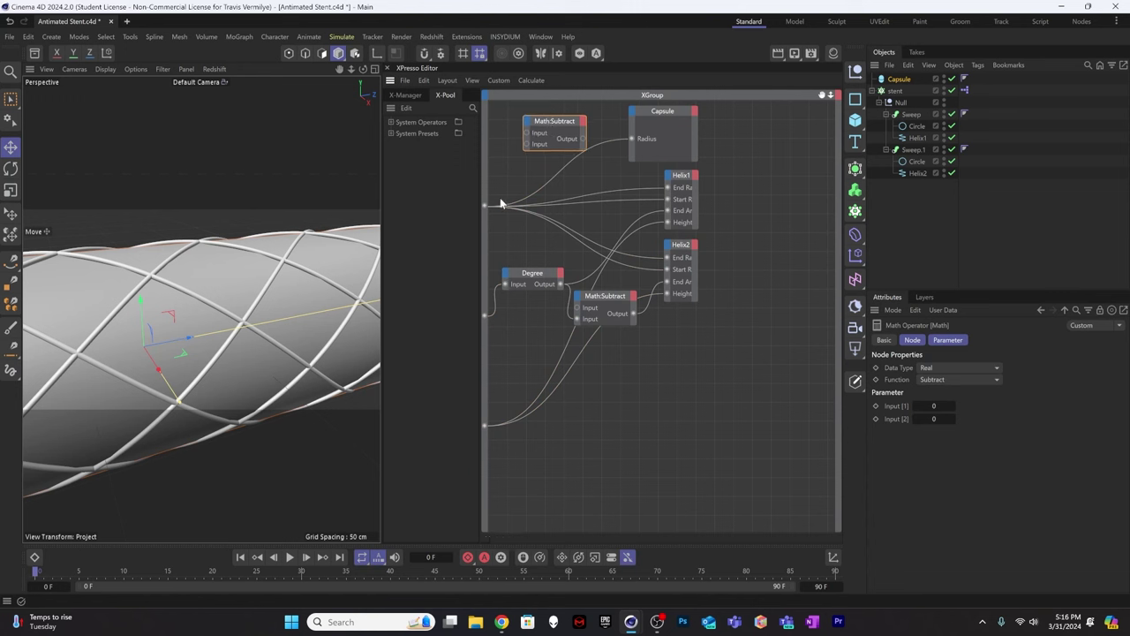
{"action": "left_click_drag", "start_coordinate": [525, 174], "coordinate": [563, 122]}
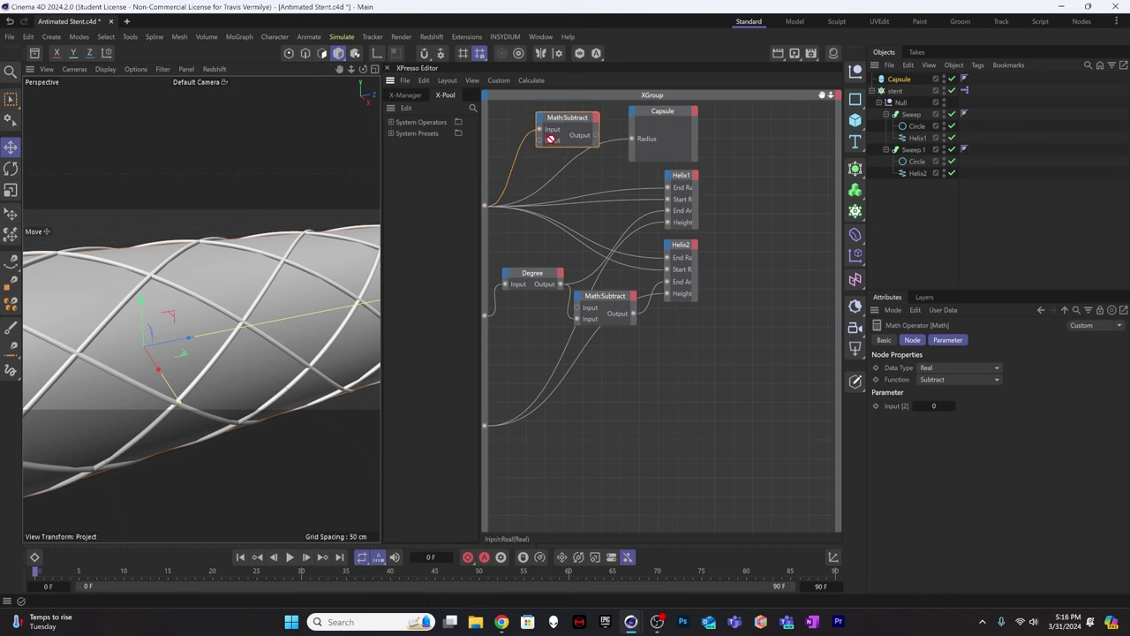
Add an Integer input port to the XGroup and rename it Balloon Shrinking.
{"action": "left_click", "coordinate": [481, 91]}
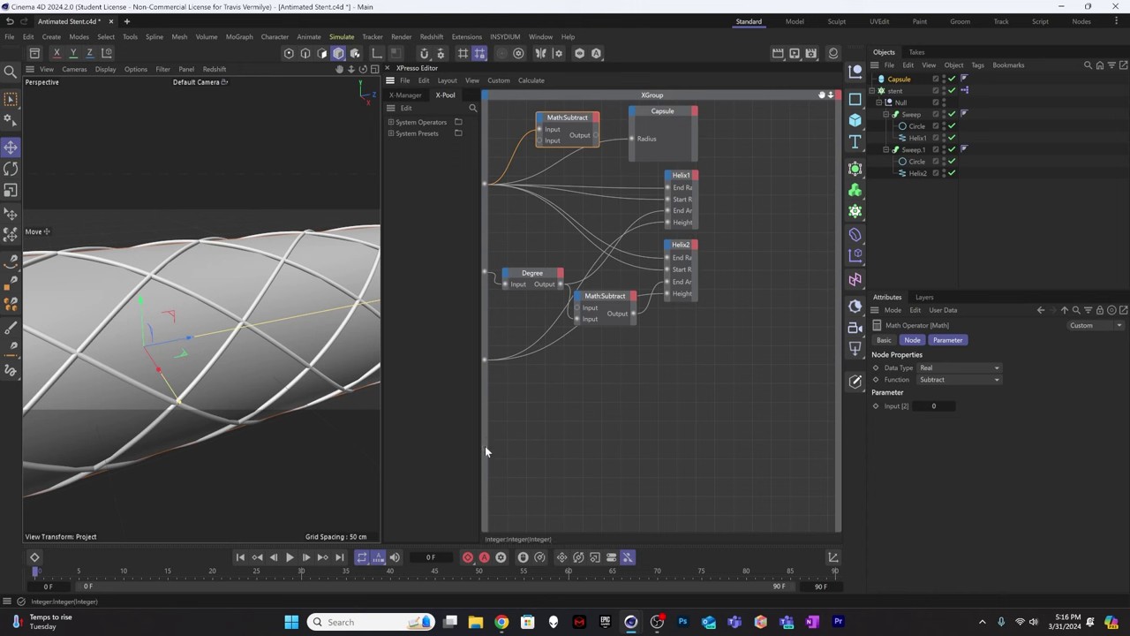
{"action": "right_click", "coordinate": [485, 446]}
{"action": "left_click", "coordinate": [482, 509]}
{"action": "left_click_drag", "start_coordinate": [570, 123], "coordinate": [574, 125]}
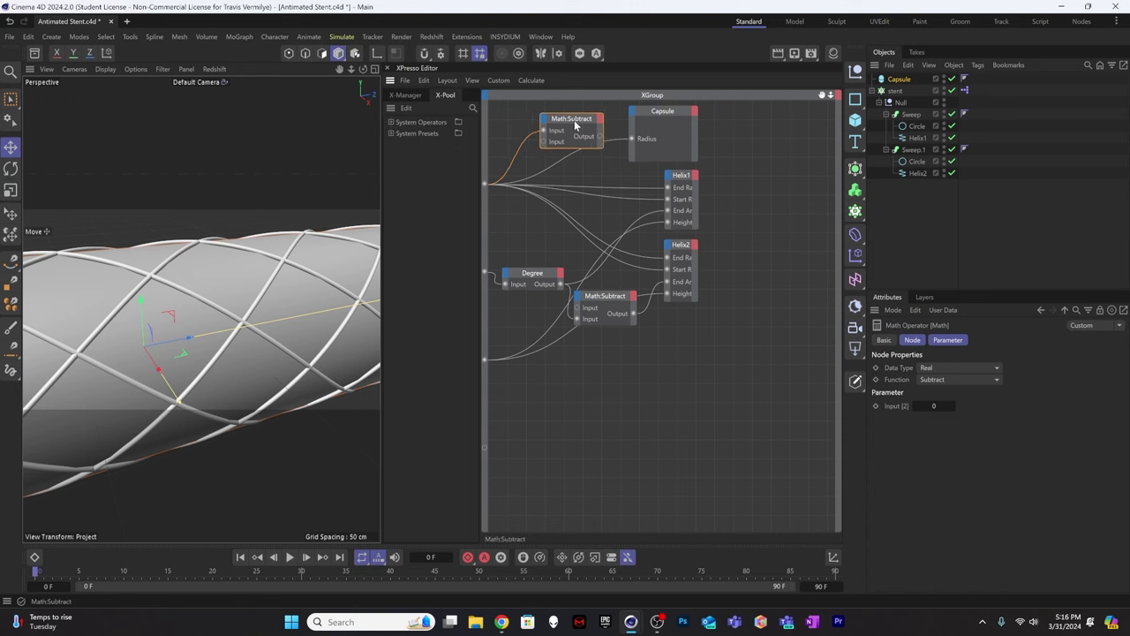
{"action": "right_click", "coordinate": [487, 447]}
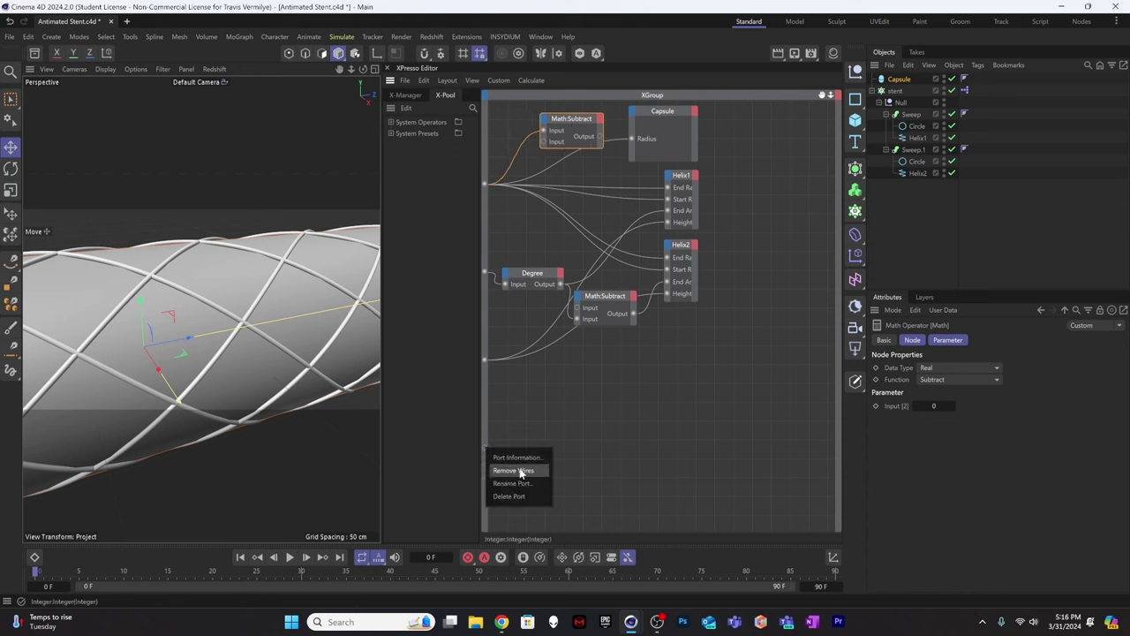
{"action": "left_click", "coordinate": [512, 484]}
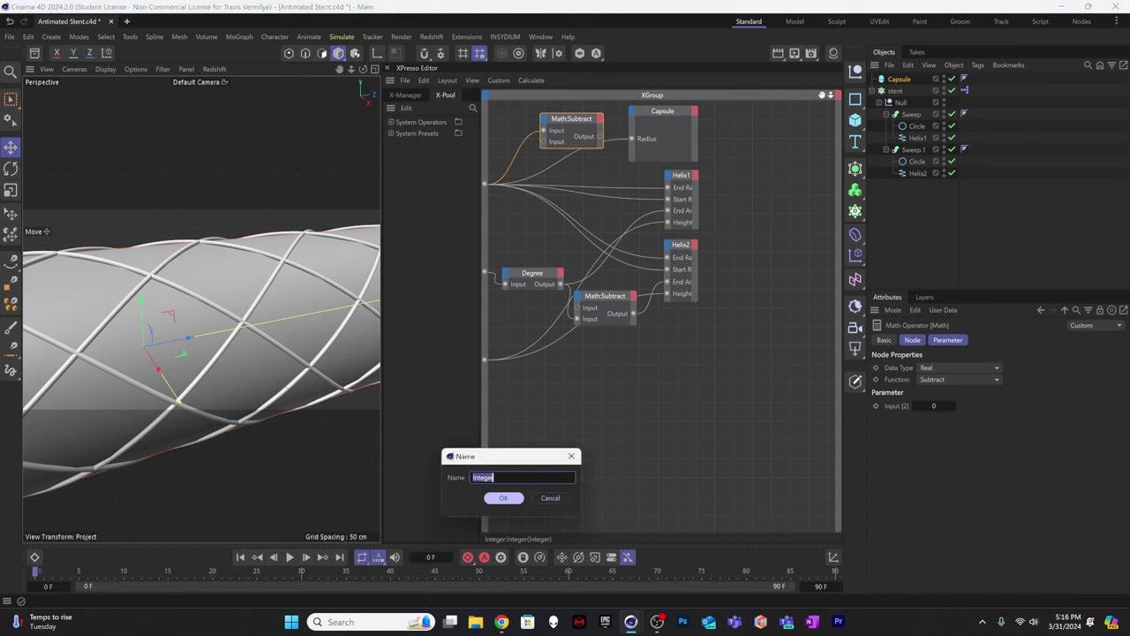
{"action": "type", "text": "Balloon Shrink"}
{"action": "key", "text": "Return"}
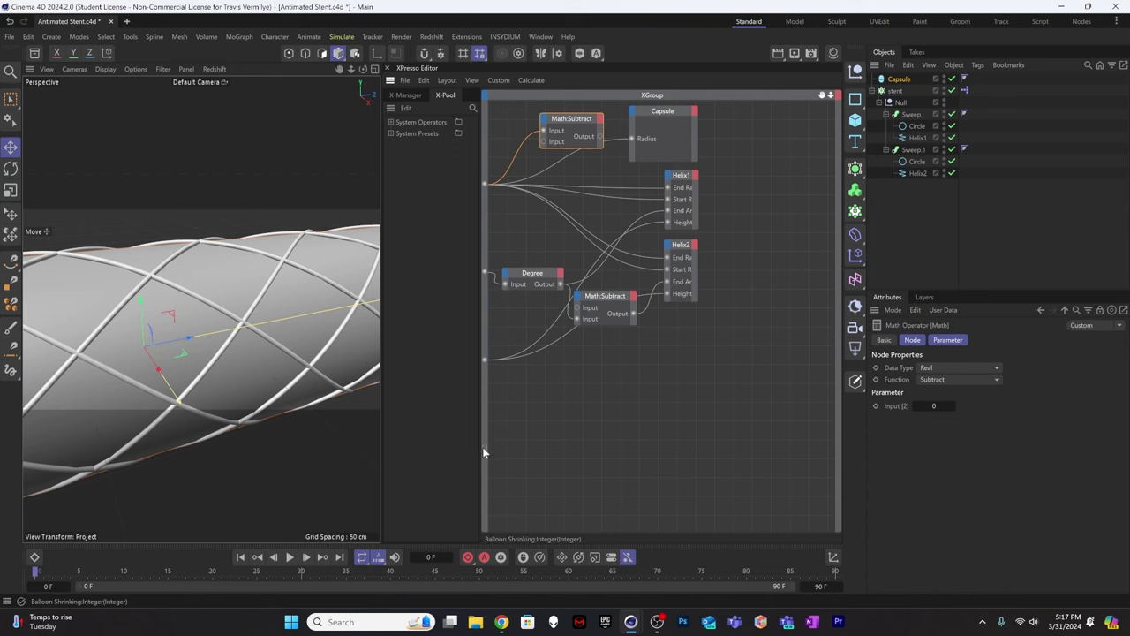
Wire the Balloon Shrinking port to the Subtract node's second input and the node's output to the Capsule's Radius.
{"action": "left_click_drag", "start_coordinate": [484, 447], "coordinate": [632, 141]}
{"action": "left_click_drag", "start_coordinate": [560, 121], "coordinate": [573, 119]}
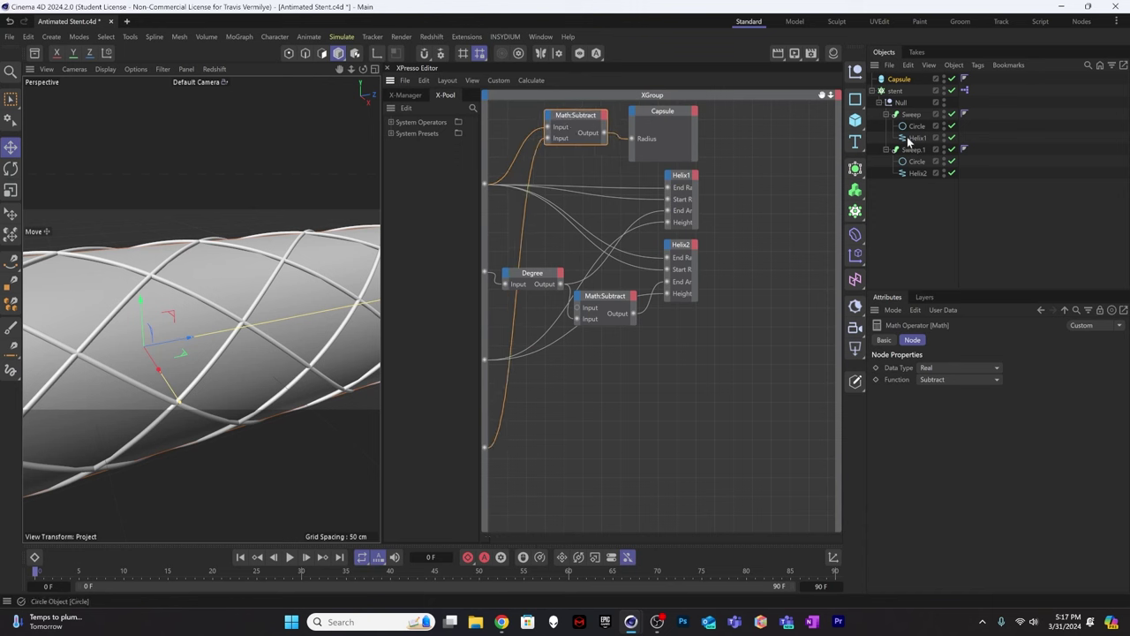
{"action": "left_click_drag", "start_coordinate": [584, 116], "coordinate": [588, 131]}
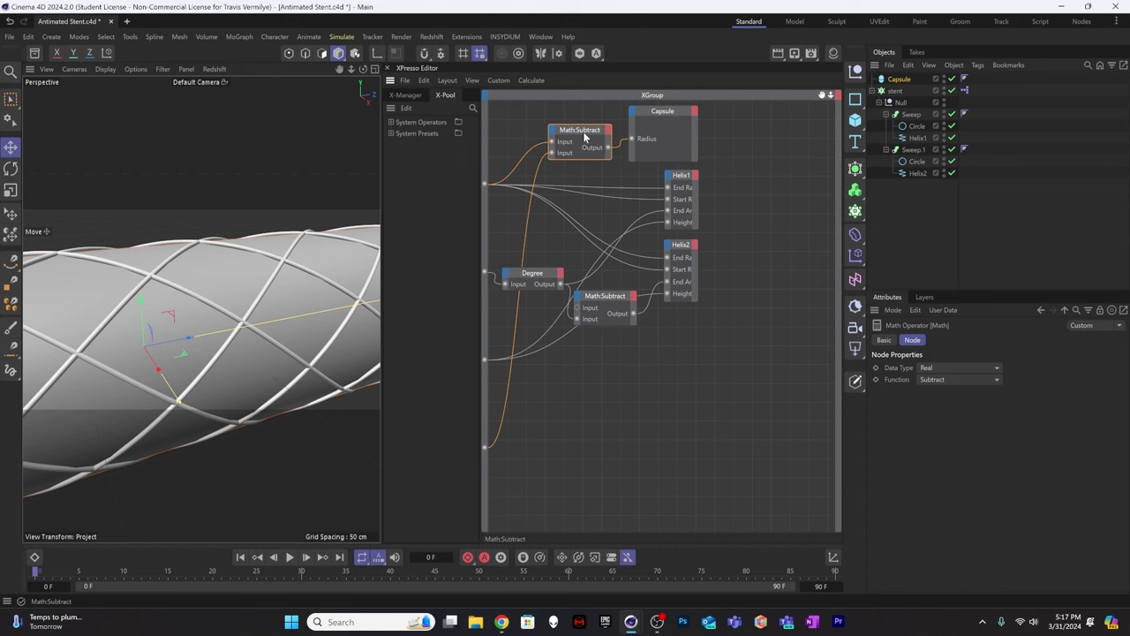
{"action": "left_click_drag", "start_coordinate": [589, 134], "coordinate": [589, 139]}
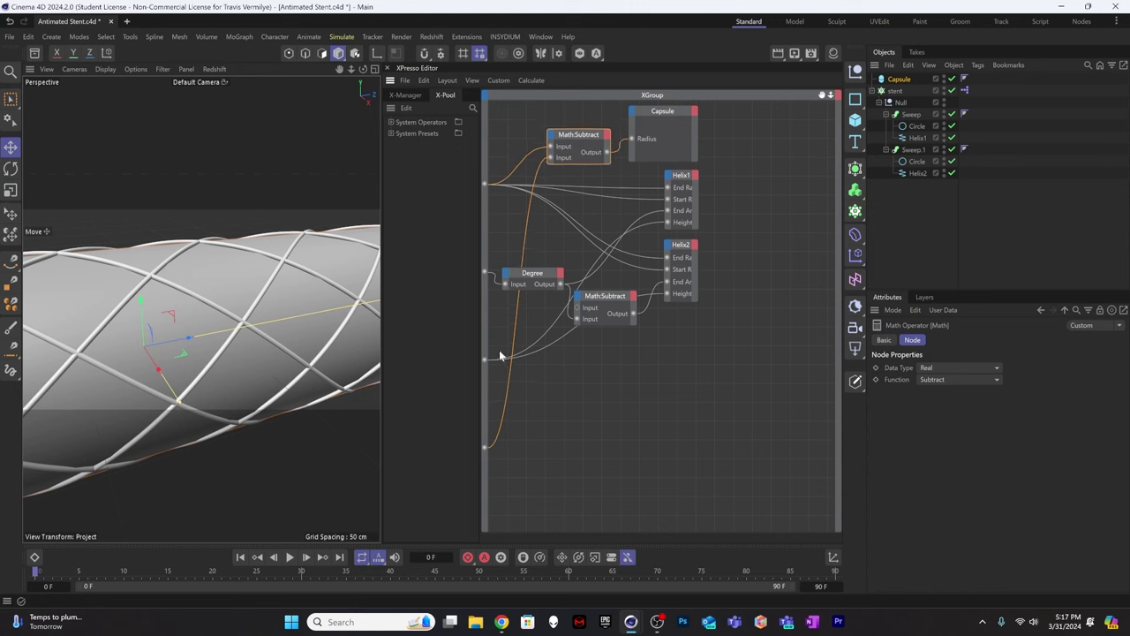
Try a Balloon Shrinking value of 1 on the stent's XPresso tag and delete the Balloon Shrinking port from the XGroup.
{"action": "left_click", "coordinate": [964, 90]}
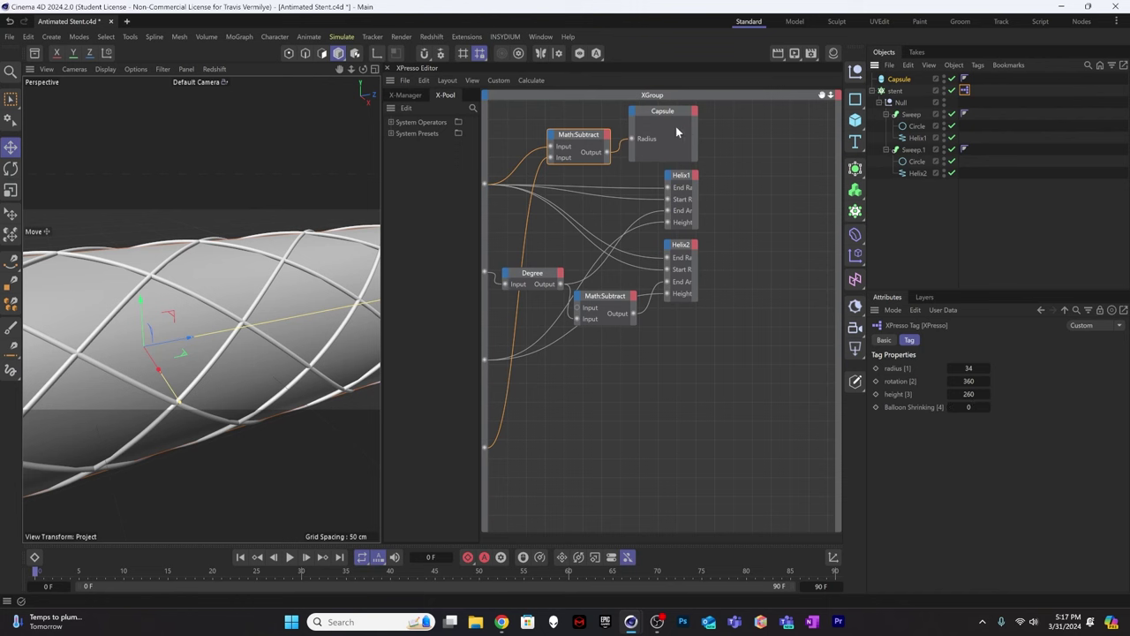
{"action": "left_click_drag", "start_coordinate": [661, 118], "coordinate": [679, 117]}
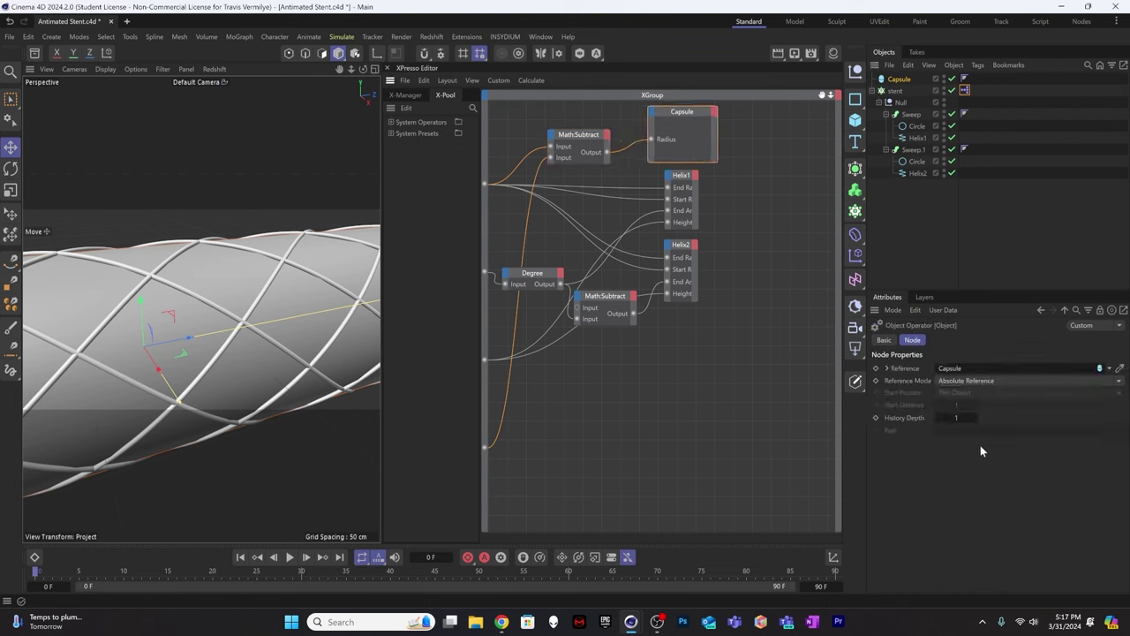
{"action": "left_click", "coordinate": [964, 90]}
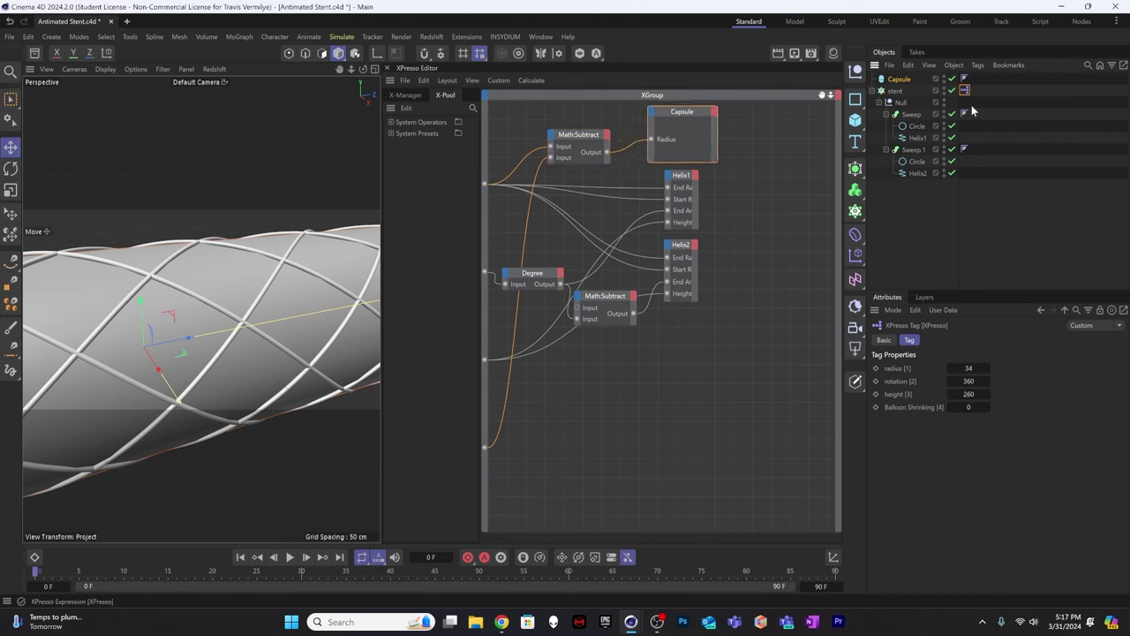
{"action": "left_click", "coordinate": [988, 406]}
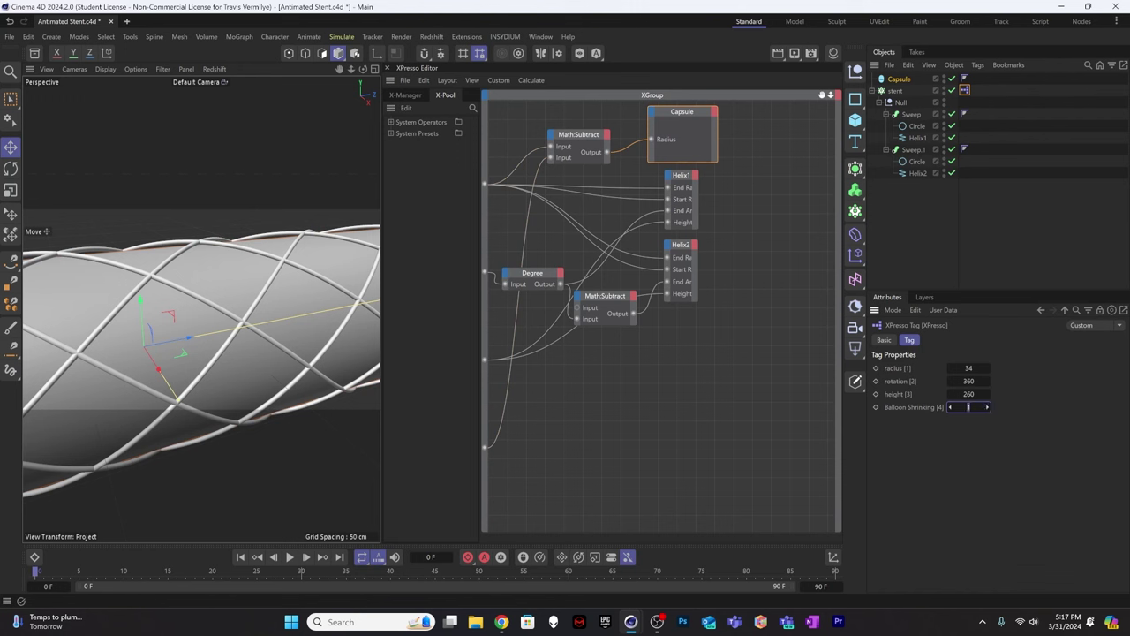
{"action": "left_click_drag", "start_coordinate": [969, 407], "coordinate": [958, 406]}
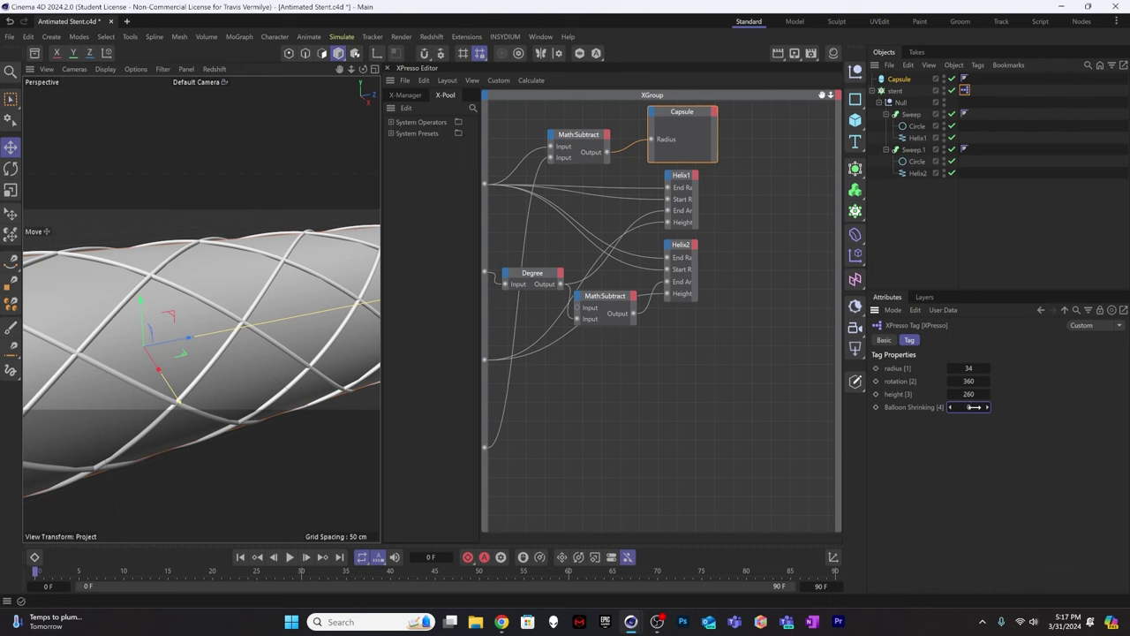
{"action": "right_click", "coordinate": [485, 447]}
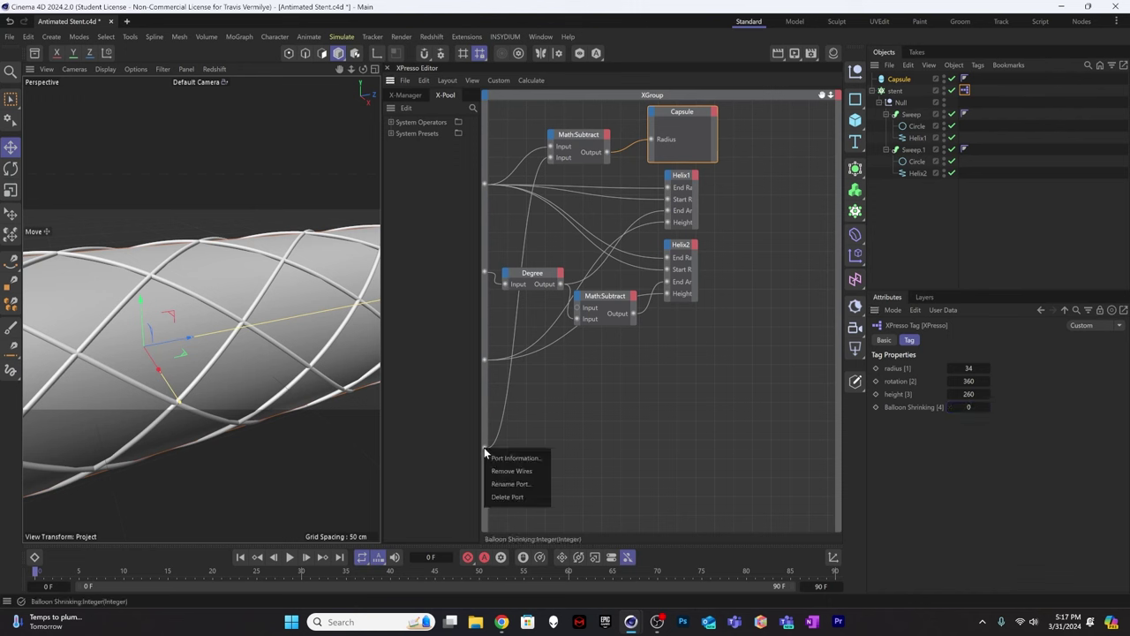
{"action": "left_click", "coordinate": [508, 496]}
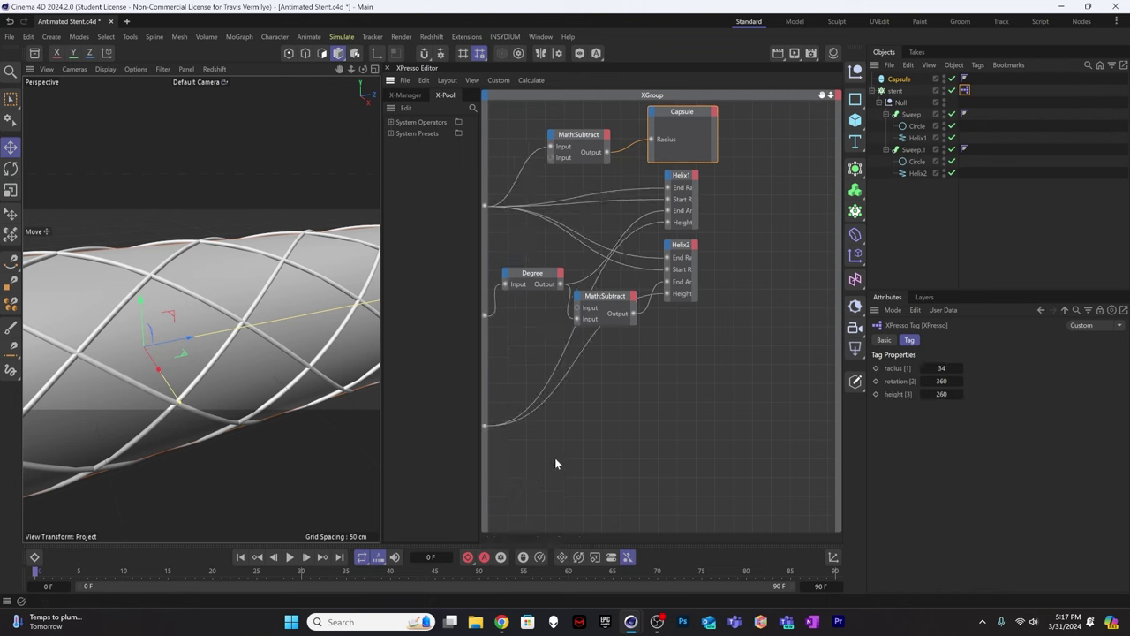
Add a Real input port to the XGroup and rename it Ballon_Shrinking.
{"action": "left_click", "coordinate": [483, 94]}
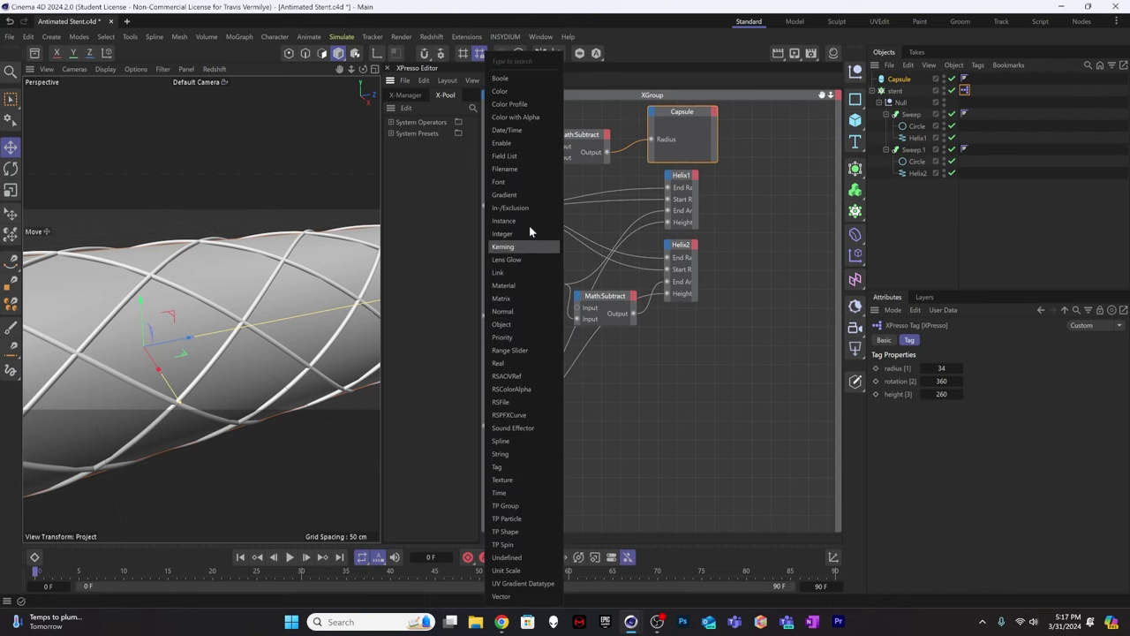
{"action": "left_click", "coordinate": [505, 363]}
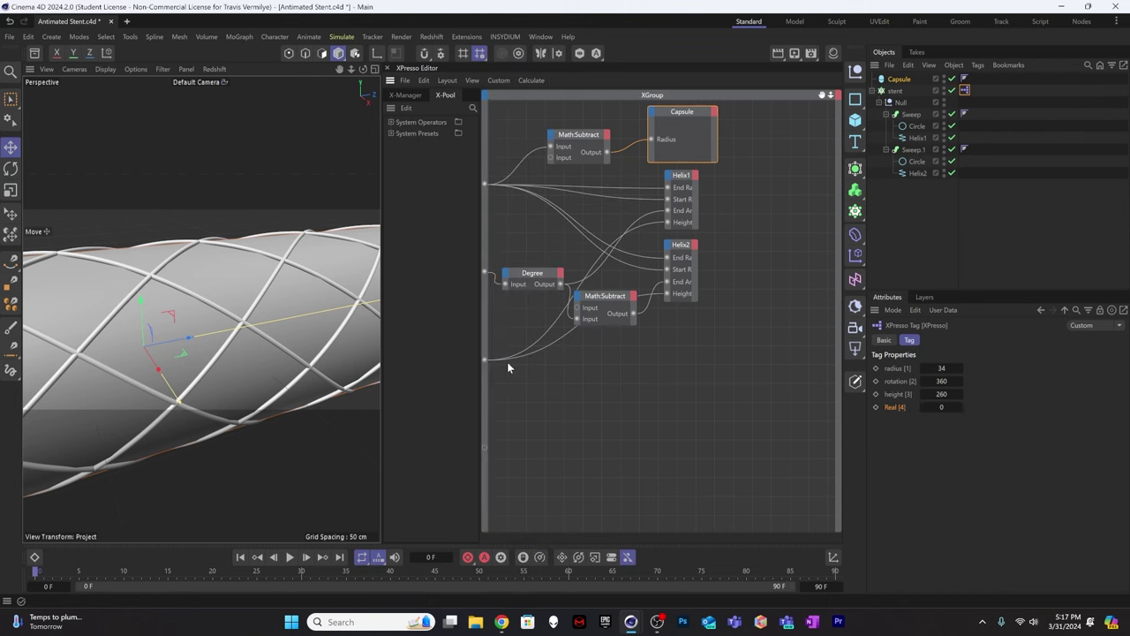
{"action": "right_click", "coordinate": [484, 447]}
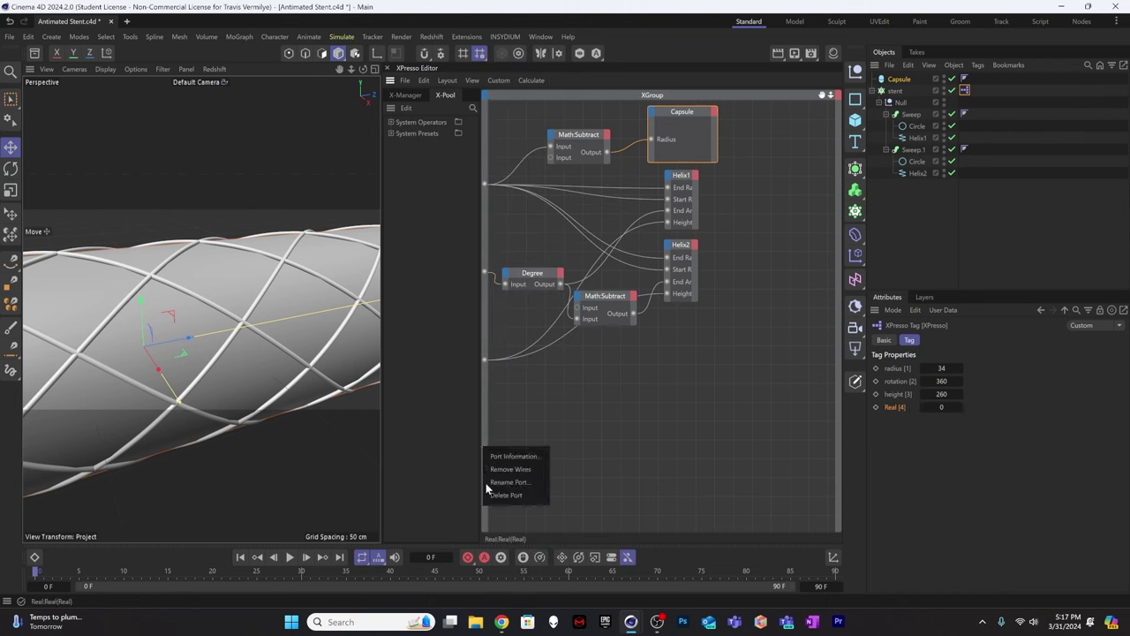
{"action": "left_click", "coordinate": [502, 491]}
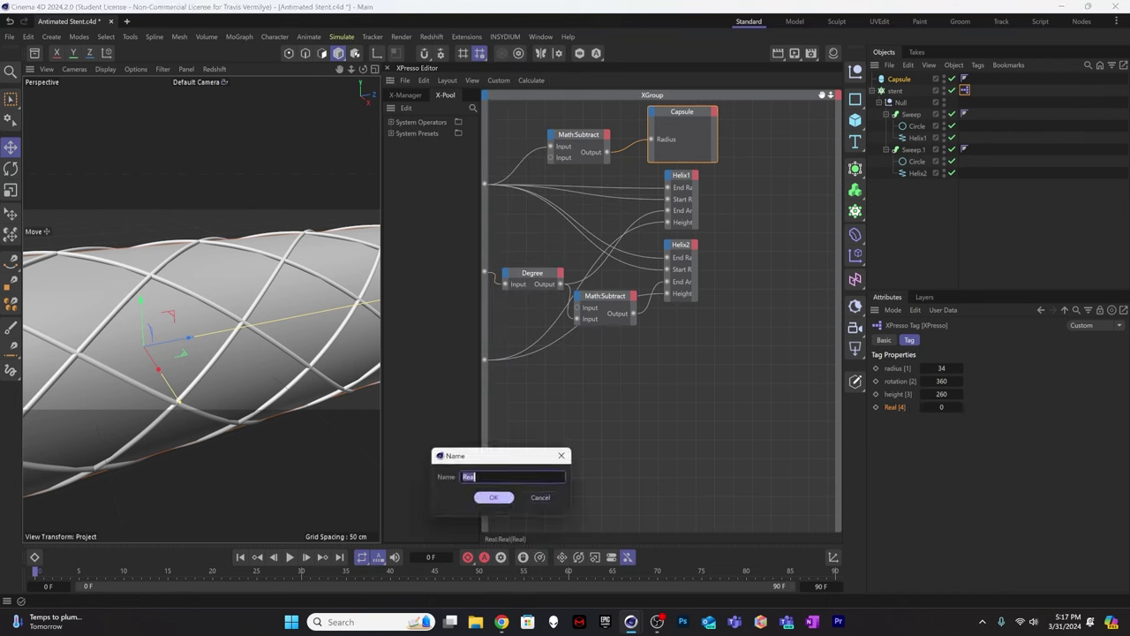
{"action": "type", "text": "Ballon_Shrinking"}
{"action": "key", "text": "Return"}
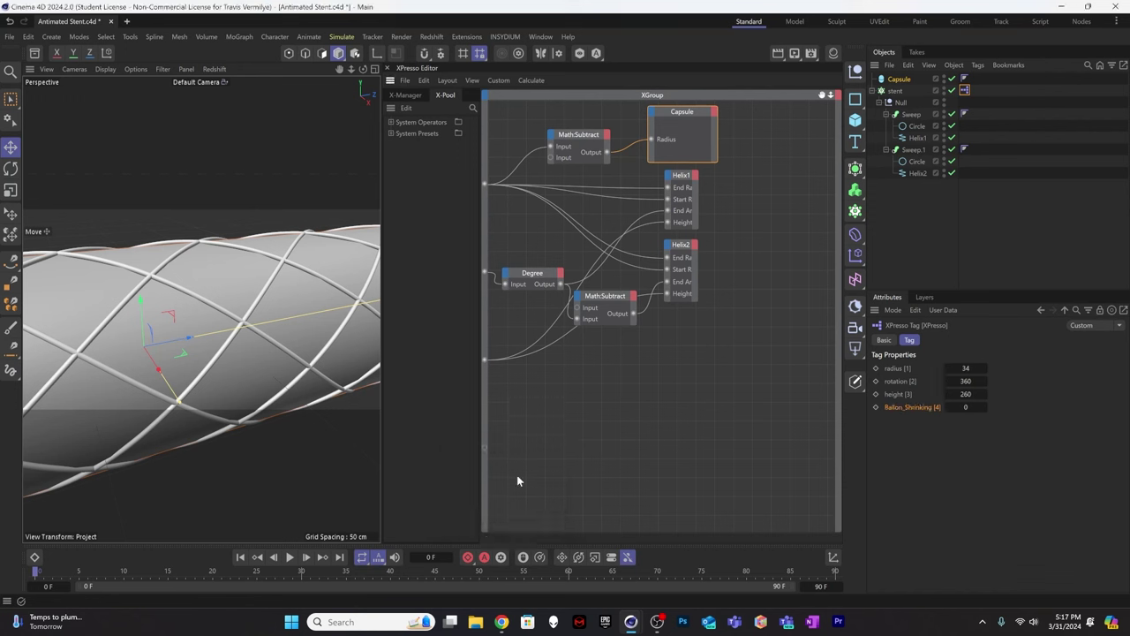
Set Ballon_Shrinking to 0.8 on the stent's XPresso tag and wire its port to the second input of the Capsule's Subtract node.
{"action": "left_click_drag", "start_coordinate": [485, 447], "coordinate": [550, 160]}
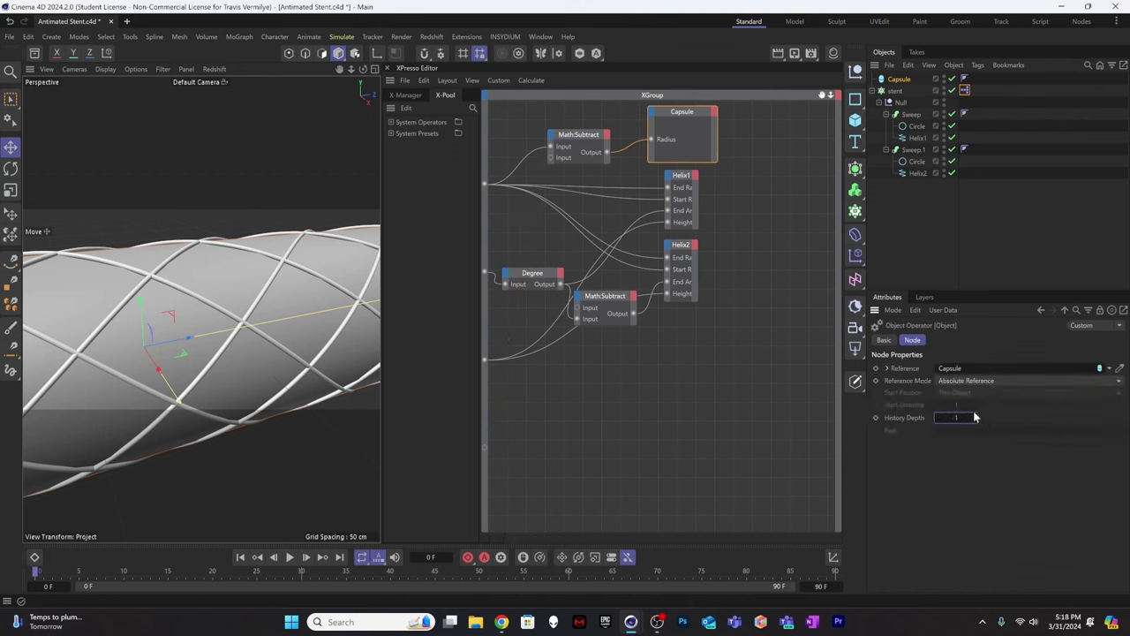
{"action": "left_click", "coordinate": [966, 91]}
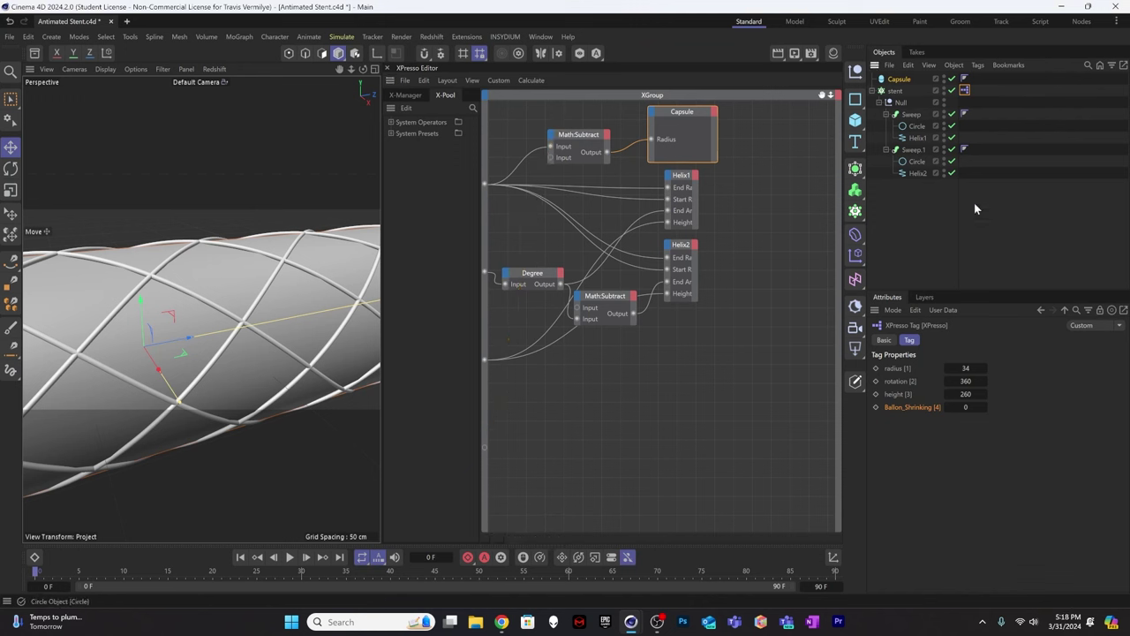
{"action": "double_click", "coordinate": [966, 406]}
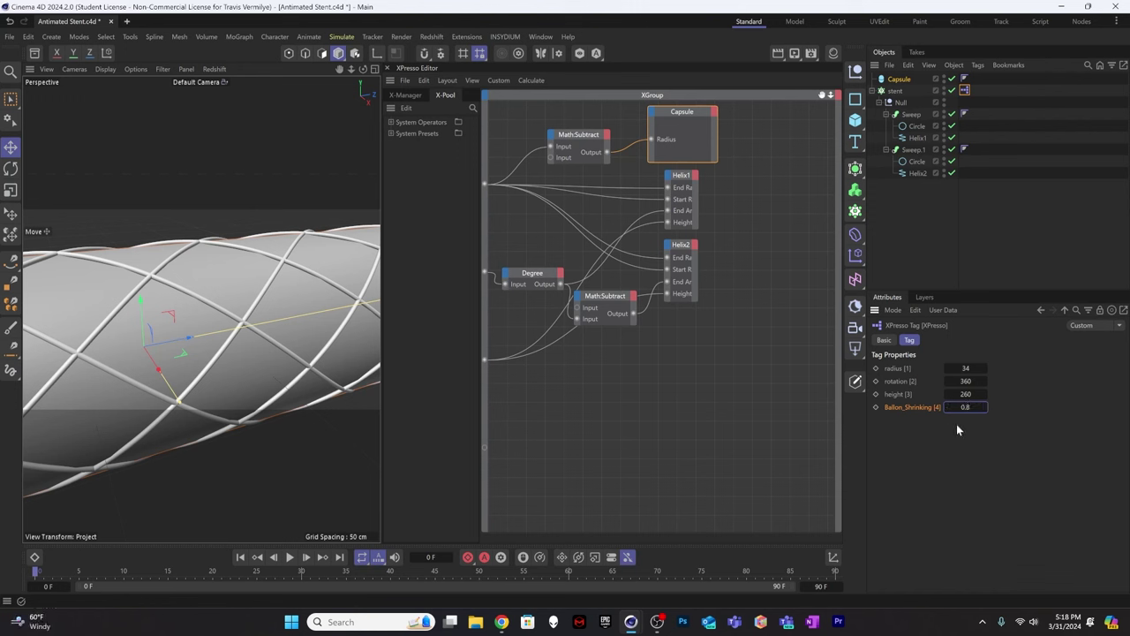
{"action": "key", "text": "Return"}
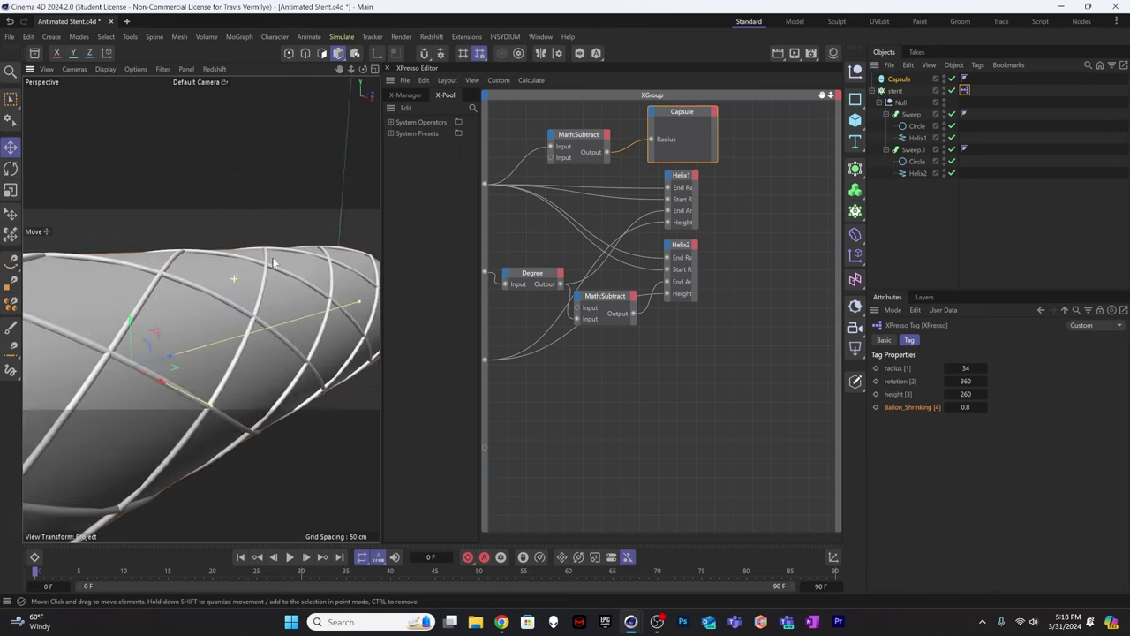
{"action": "left_click_drag", "start_coordinate": [273, 262], "coordinate": [237, 275], "text": "alt"}
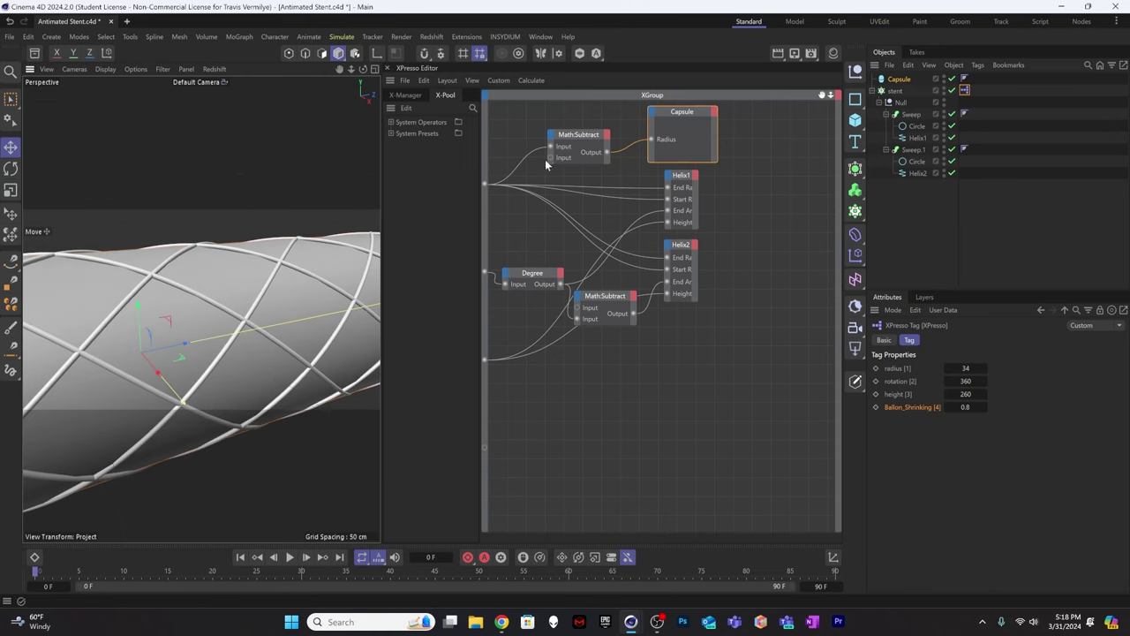
{"action": "left_click_drag", "start_coordinate": [486, 448], "coordinate": [551, 157]}
Set Ballon_Shrinking to 0.6 on the stent's XPresso tag and check how the balloon fits inside the wires.
{"action": "left_click_drag", "start_coordinate": [277, 302], "coordinate": [228, 309], "text": "alt"}
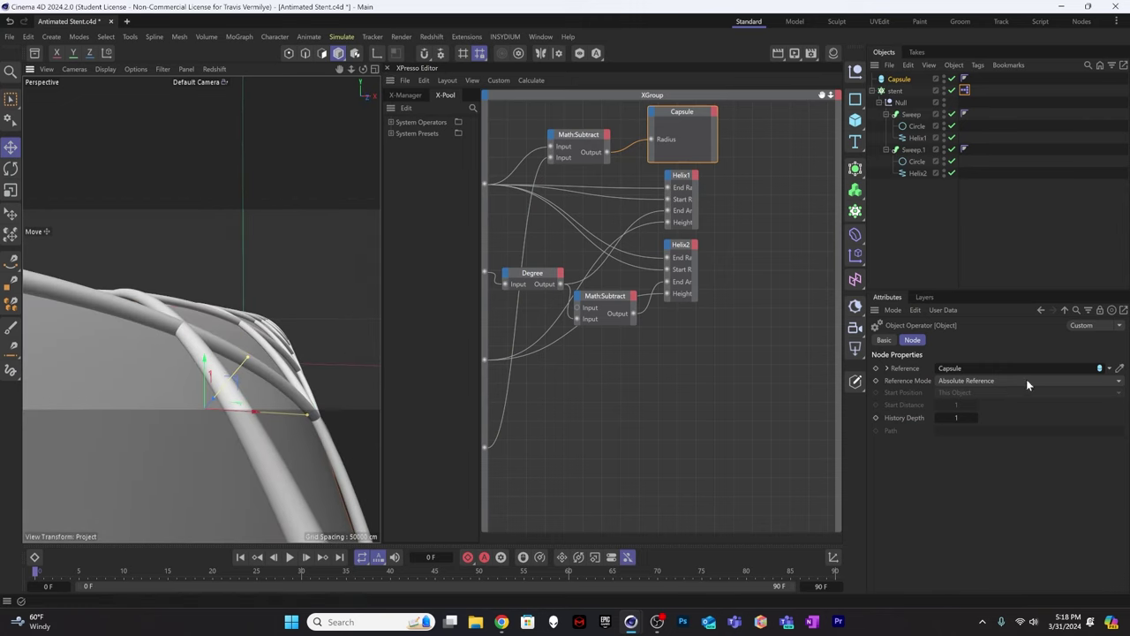
{"action": "left_click", "coordinate": [964, 79]}
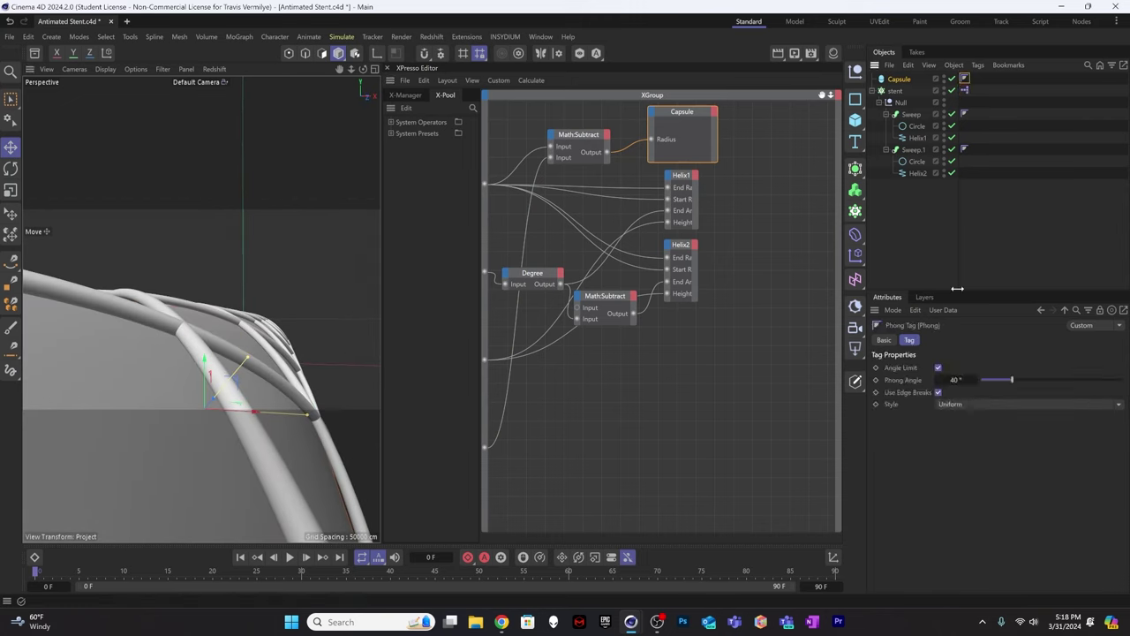
{"action": "left_click", "coordinate": [964, 90]}
{"action": "double_click", "coordinate": [966, 406]}
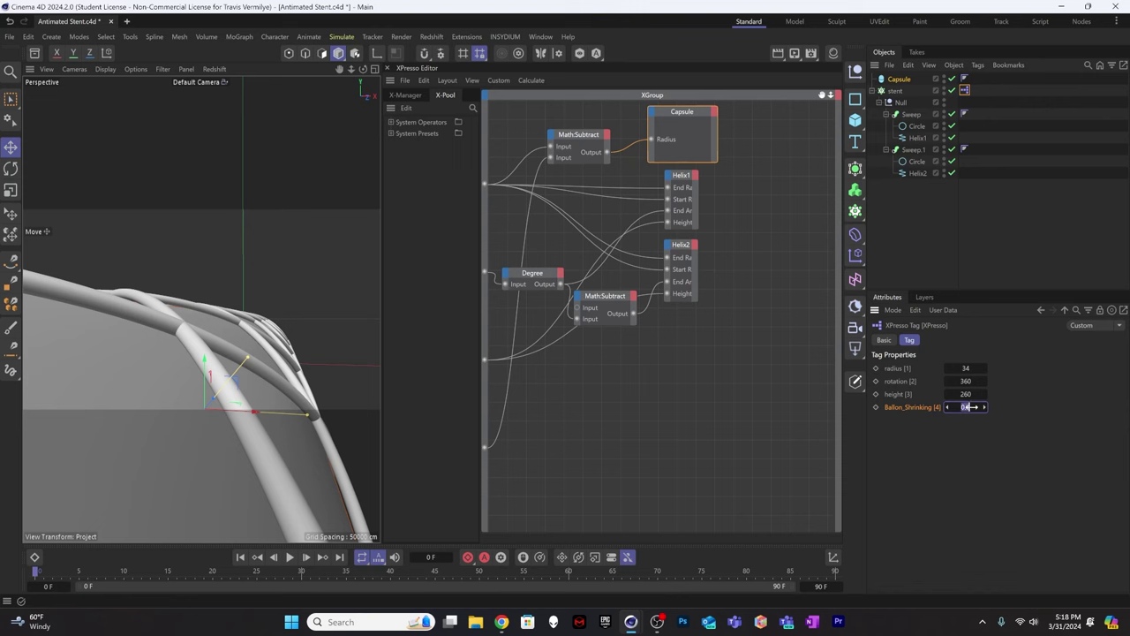
{"action": "type", "text": "0"}
{"action": "left_click_drag", "start_coordinate": [309, 383], "coordinate": [255, 377], "text": "alt"}
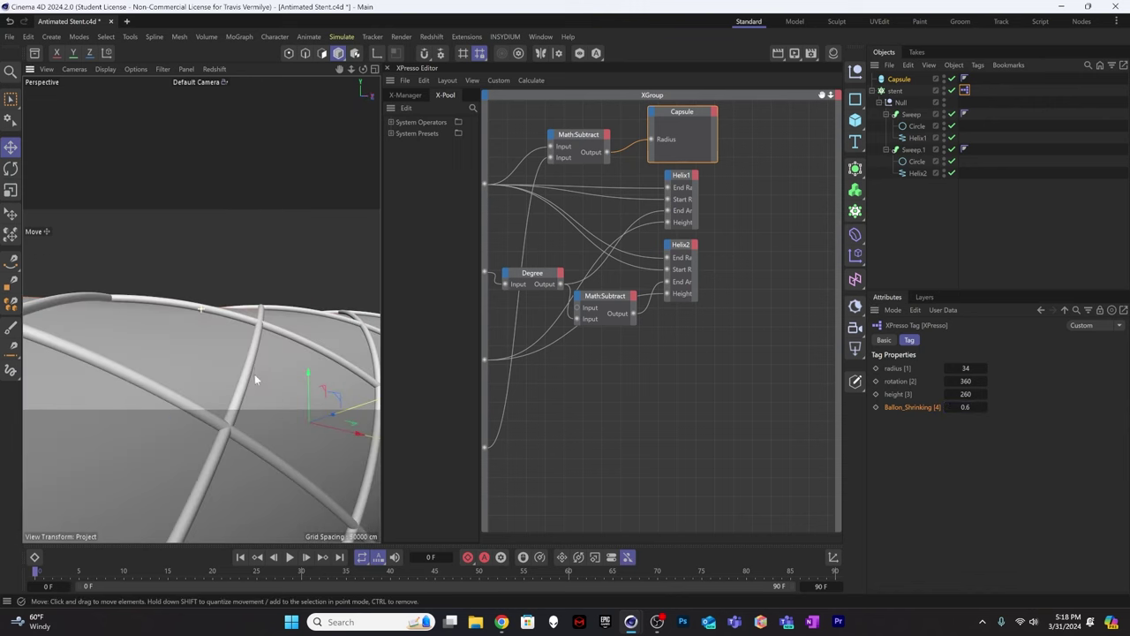
{"action": "right_click_drag", "start_coordinate": [254, 377], "coordinate": [185, 379], "text": "alt"}
{"action": "mouse_move", "coordinate": [172, 382]}
{"action": "left_mouse_down", "text": "alt"}
{"action": "mouse_move", "coordinate": [276, 371]}
{"action": "mouse_move", "coordinate": [150, 384]}
{"action": "left_mouse_up", "text": "alt"}
{"action": "right_click_drag", "start_coordinate": [250, 391], "coordinate": [221, 401], "text": "alt"}
{"action": "scroll", "coordinate": [202, 309], "scroll_direction": "down", "scroll_amount": 5}
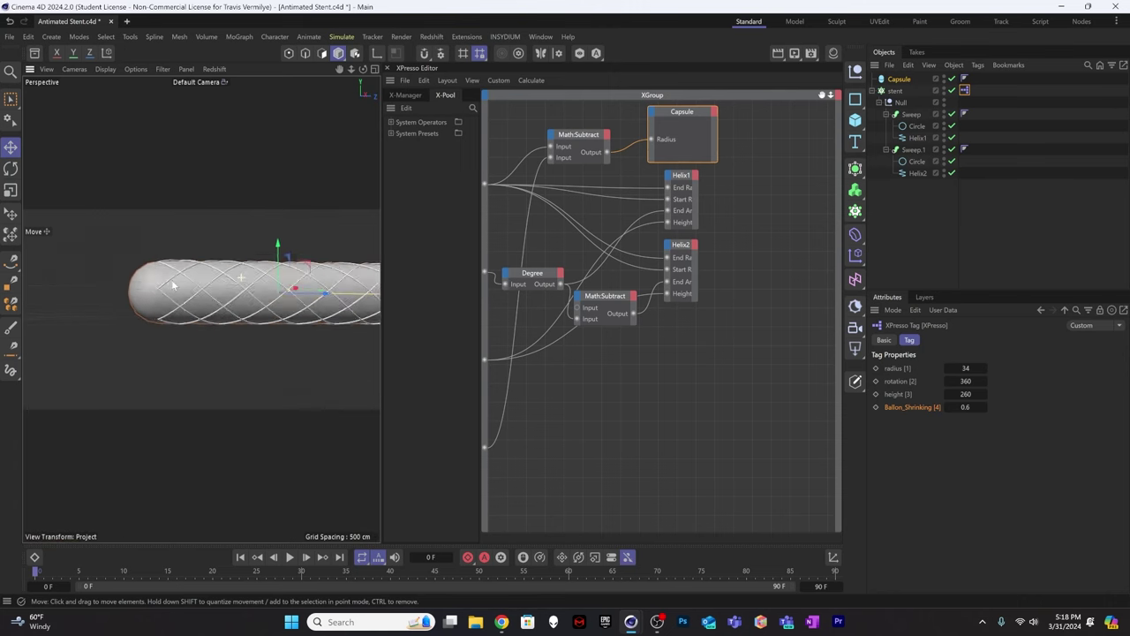
Set the balloon capsule's Rotation Segments to 32, Cap Segments to 8 and Height Segments to 16.
{"action": "left_click", "coordinate": [900, 78]}
{"action": "left_click", "coordinate": [964, 420]}
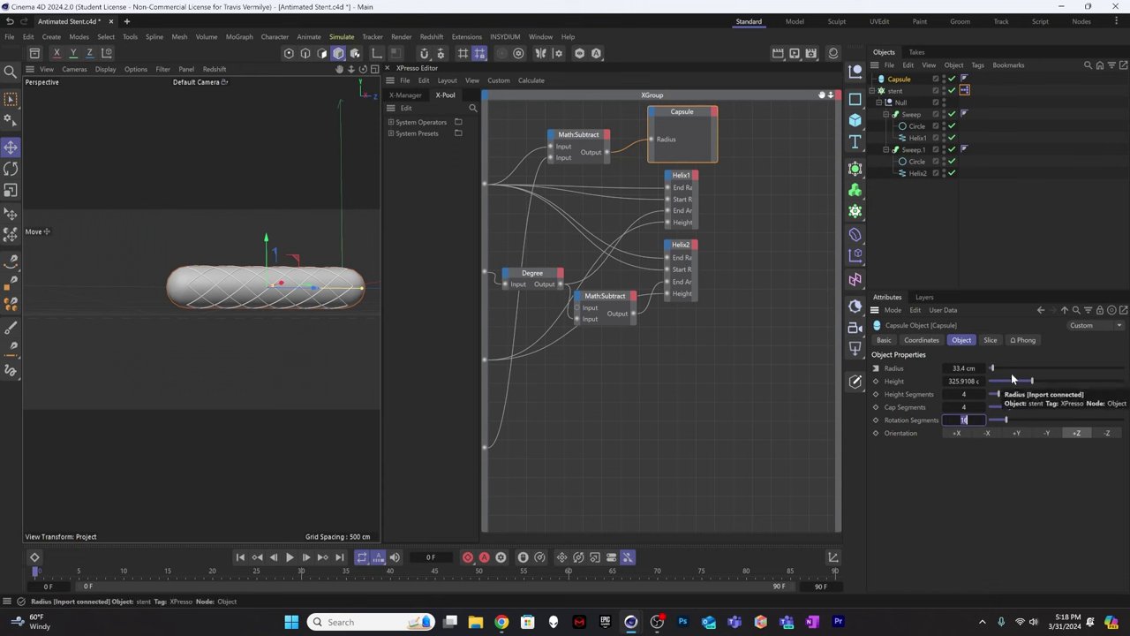
{"action": "type", "text": "32"}
{"action": "key", "text": "shift+Tab"}
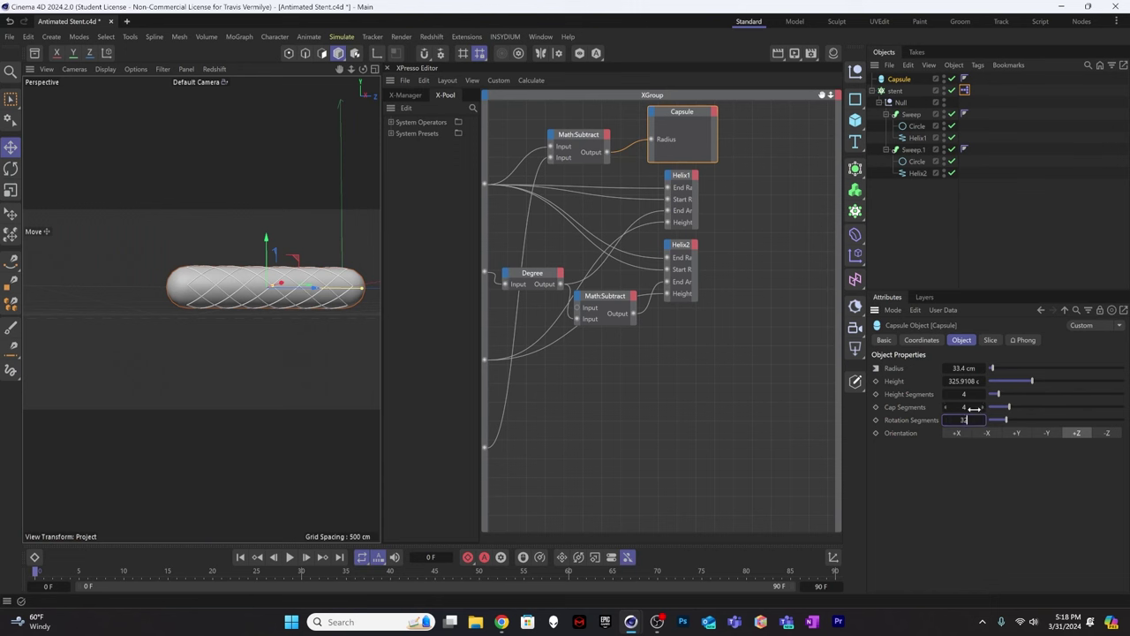
{"action": "key", "text": "shift+Tab"}
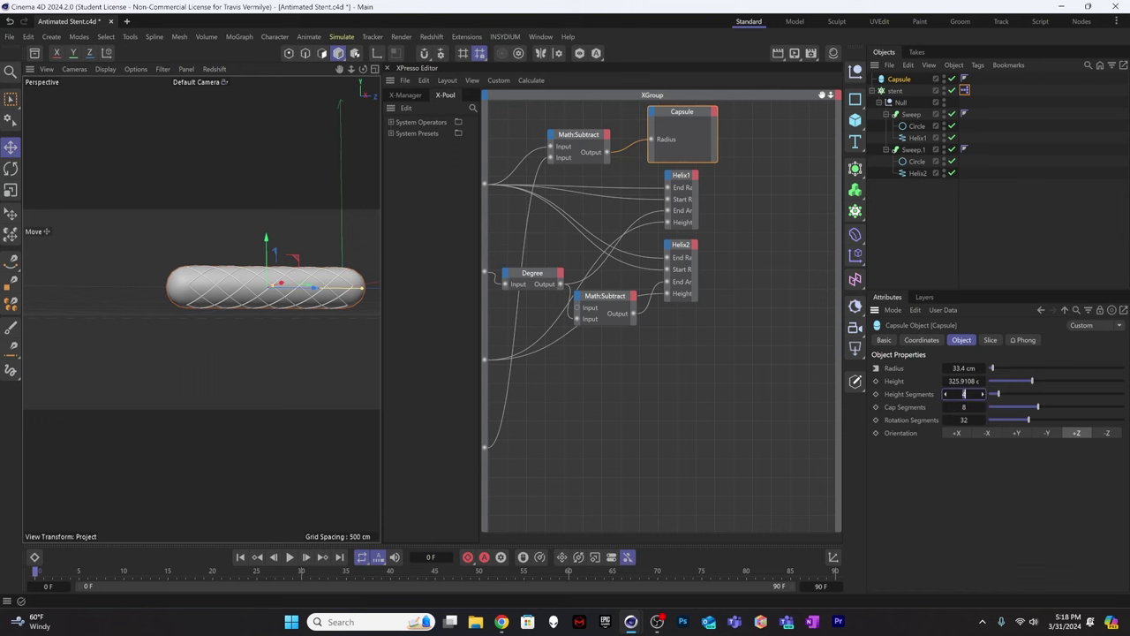
{"action": "type", "text": "8"}
{"action": "key", "text": "Return"}
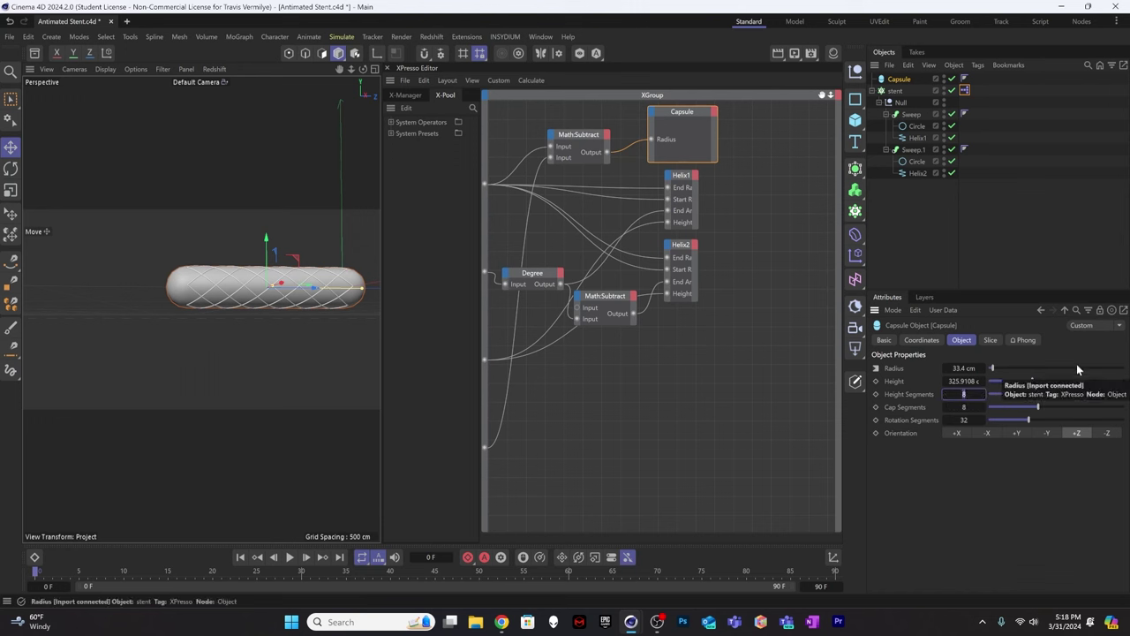
{"action": "type", "text": "16"}
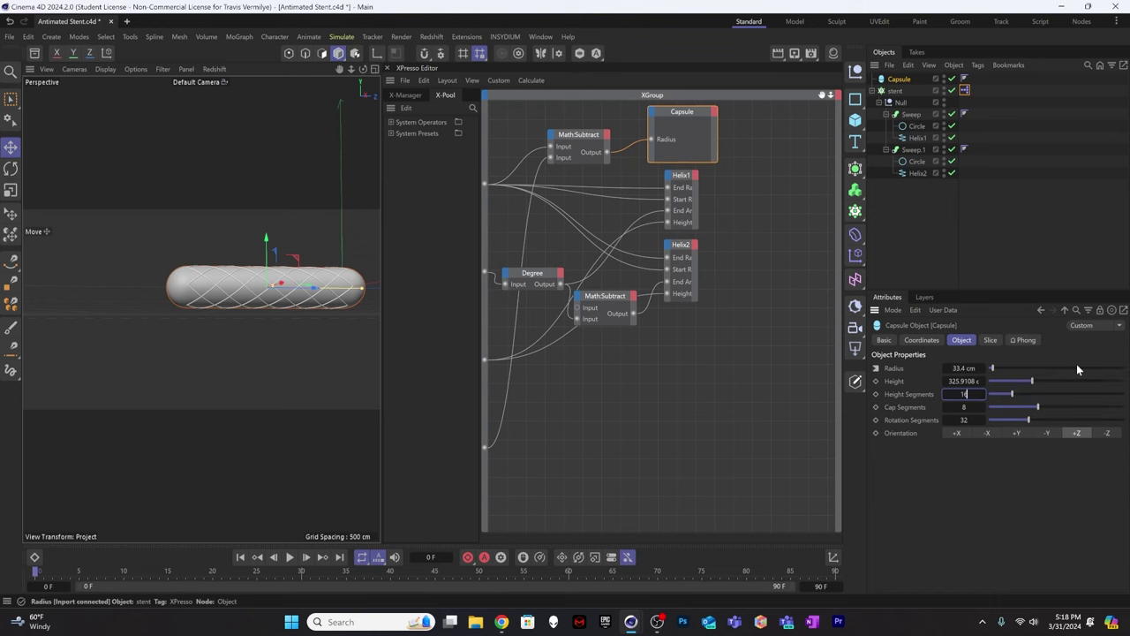
{"action": "key", "text": "Return"}
{"action": "left_click_drag", "start_coordinate": [431, 310], "coordinate": [228, 281], "text": "alt"}
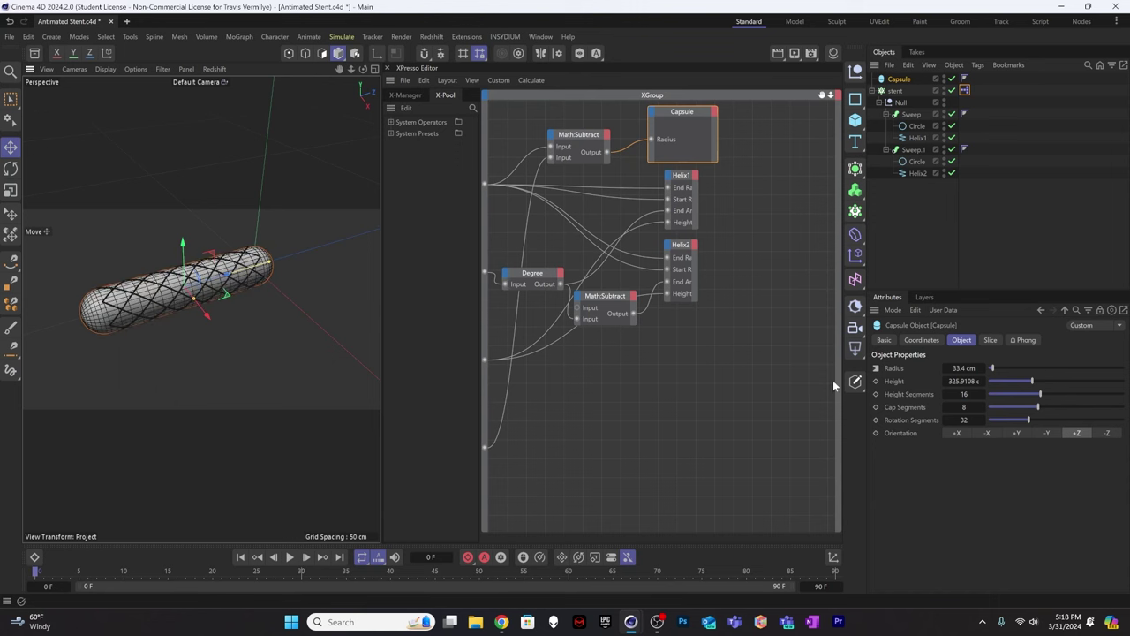
Raise the balloon capsule's Height Segments to 32.
{"action": "double_click", "coordinate": [961, 395]}
{"action": "type", "text": "22"}
{"action": "key", "text": "BackSpace"}
{"action": "key", "text": "BackSpace"}
{"action": "type", "text": "32"}
{"action": "key", "text": "Return"}
{"action": "left_click_drag", "start_coordinate": [174, 306], "coordinate": [171, 270], "text": "alt"}
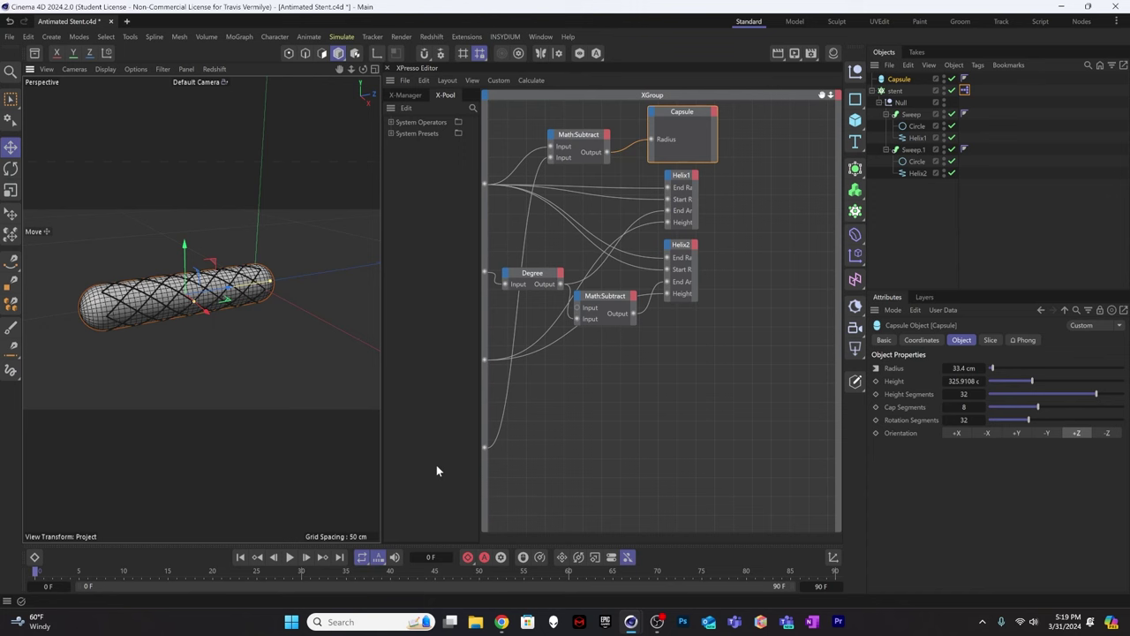
Switch the perspective viewport to smooth shading without mesh lines and check the stent.
{"action": "key", "text": "n"}
{"action": "key", "text": "a"}
{"action": "mouse_move", "coordinate": [202, 309]}
{"action": "left_mouse_down", "text": "alt"}
{"action": "mouse_move", "coordinate": [191, 303]}
{"action": "mouse_move", "coordinate": [210, 297]}
{"action": "left_mouse_up", "text": "alt"}
{"action": "scroll", "coordinate": [211, 297], "scroll_direction": "up", "scroll_amount": 5}
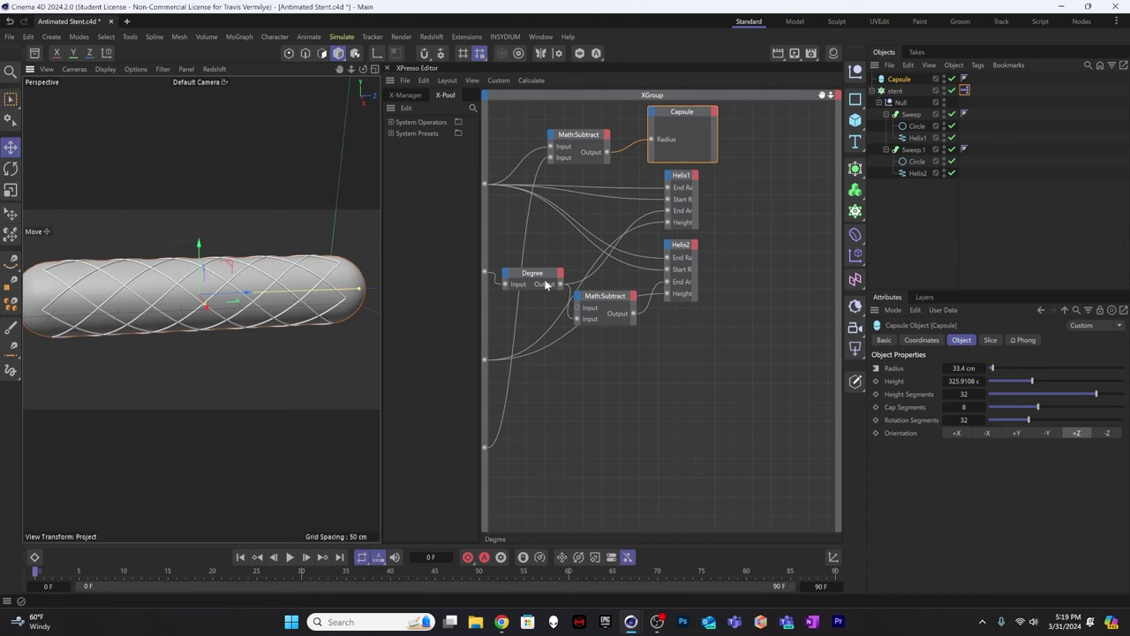
Move the Degree node slightly higher in the XGroup and show the stent's XPresso tag properties.
{"action": "left_click_drag", "start_coordinate": [542, 281], "coordinate": [544, 250]}
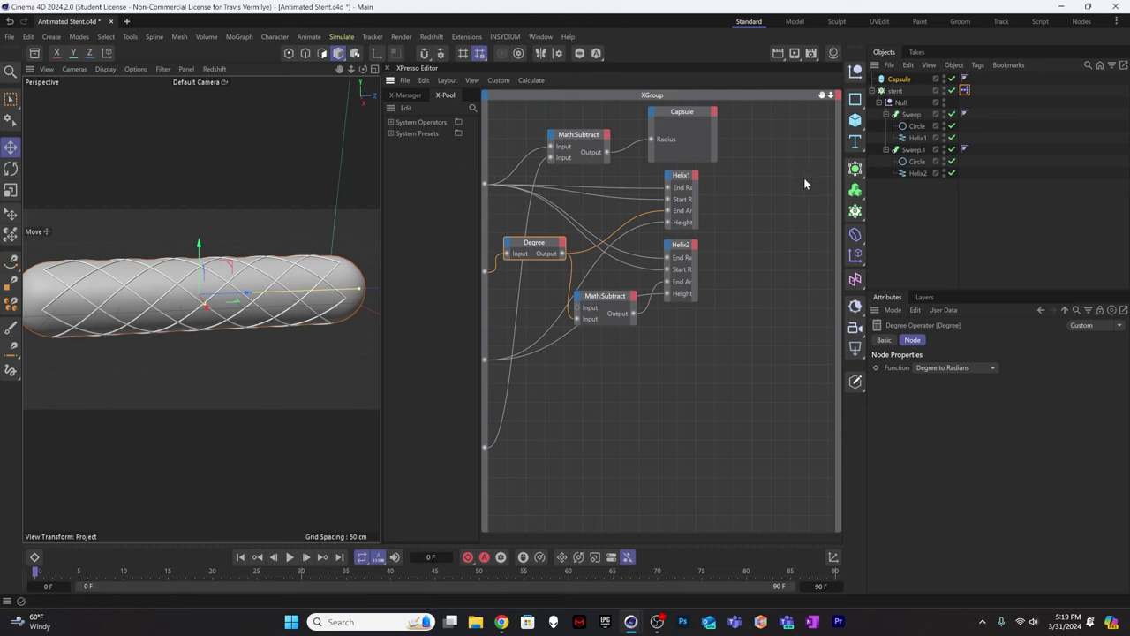
{"action": "left_click", "coordinate": [965, 90]}
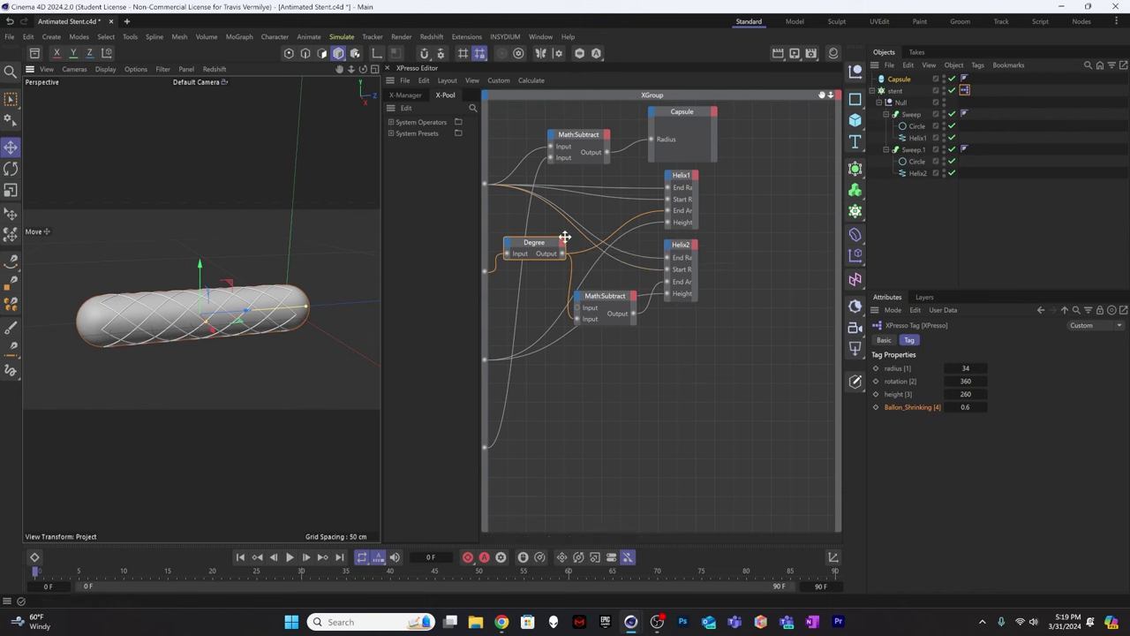
Add a second Capsule primitive oriented along +Z with a radius of 2 cm.
{"action": "left_click", "coordinate": [854, 120]}
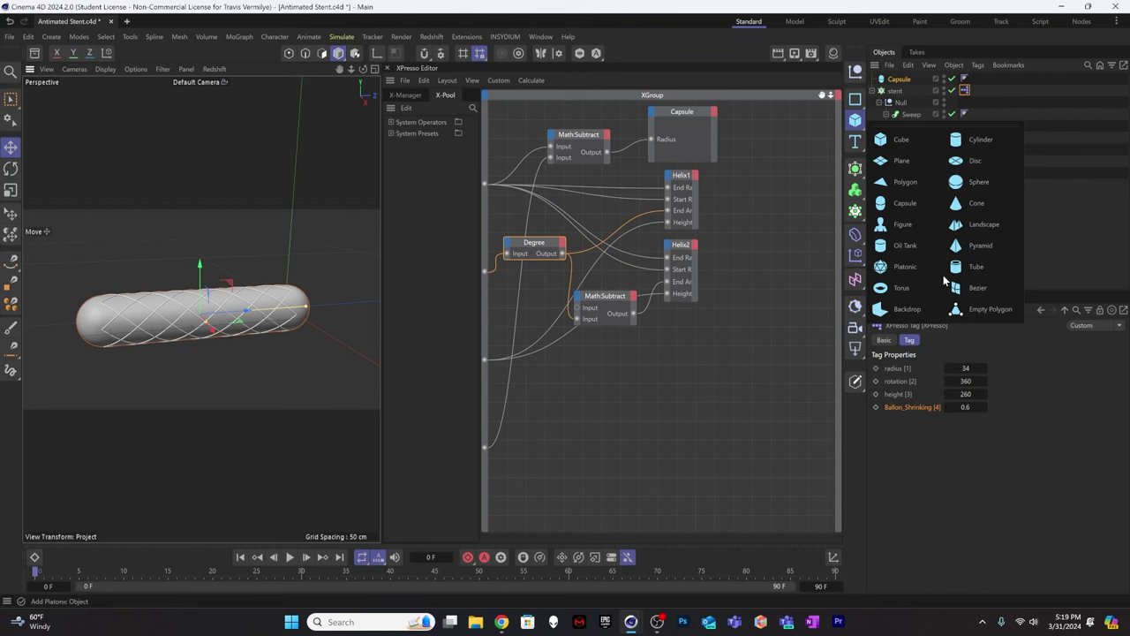
{"action": "left_click", "coordinate": [902, 203]}
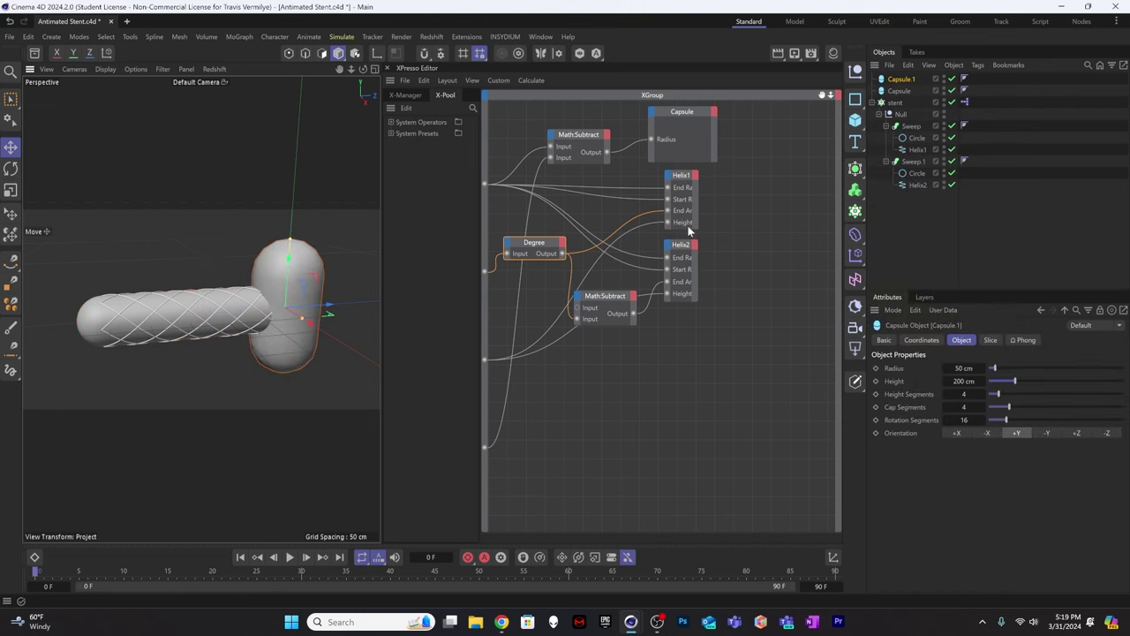
{"action": "left_click", "coordinate": [1076, 432]}
{"action": "left_click", "coordinate": [953, 367]}
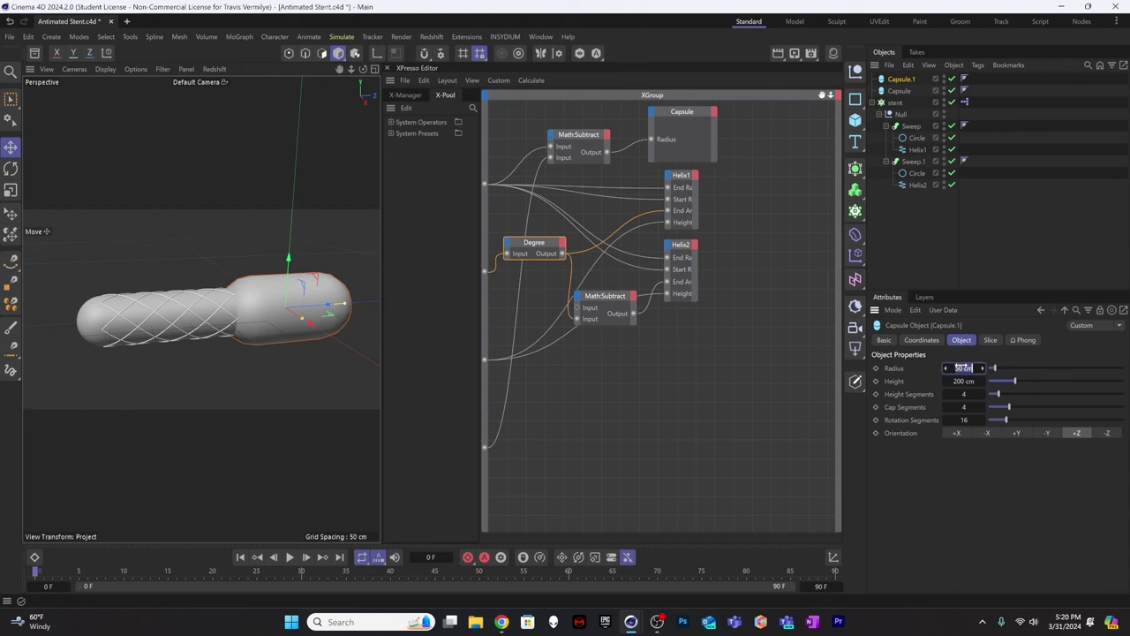
{"action": "type", "text": "2"}
{"action": "key", "text": "Return"}
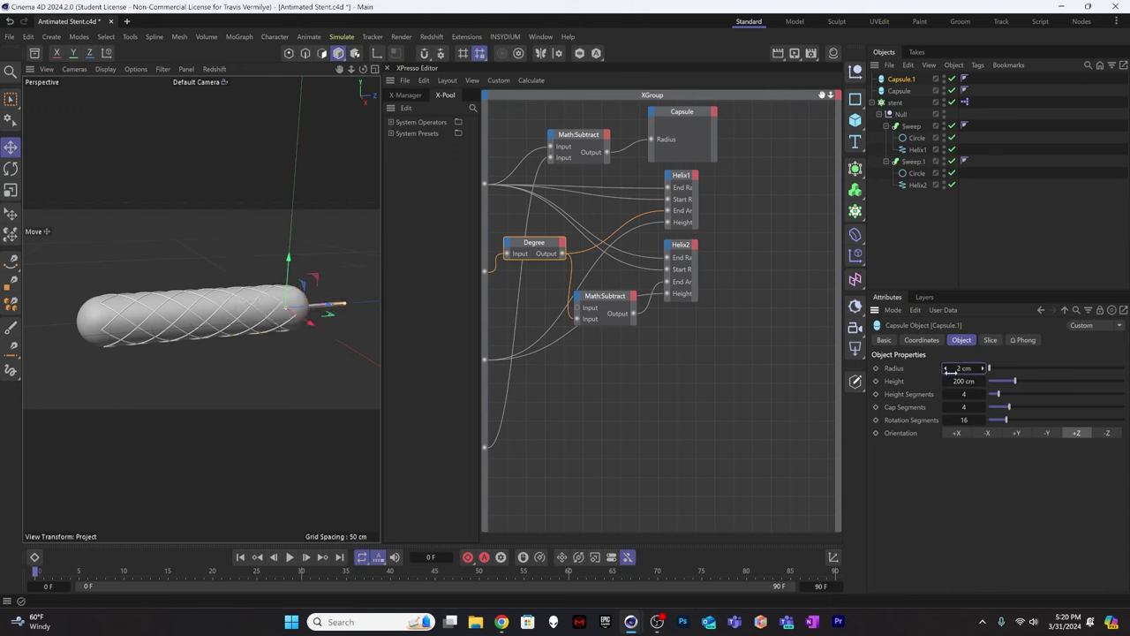
Set the thin capsule's height to 3000 cm.
{"action": "left_click_drag", "start_coordinate": [964, 381], "coordinate": [1104, 382]}
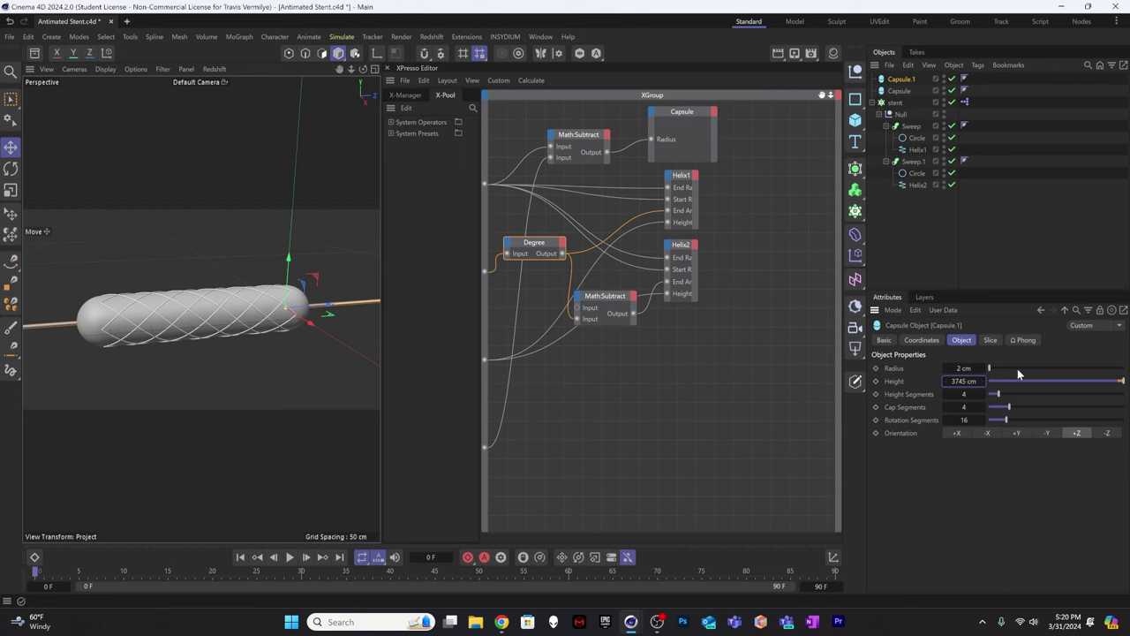
{"action": "double_click", "coordinate": [964, 382]}
{"action": "type", "text": "3000"}
{"action": "key", "text": "Return"}
Move the thin capsule backward along its Z axis so that the stent sits near its front end.
{"action": "right_click_drag", "start_coordinate": [171, 299], "coordinate": [89, 305], "text": "alt"}
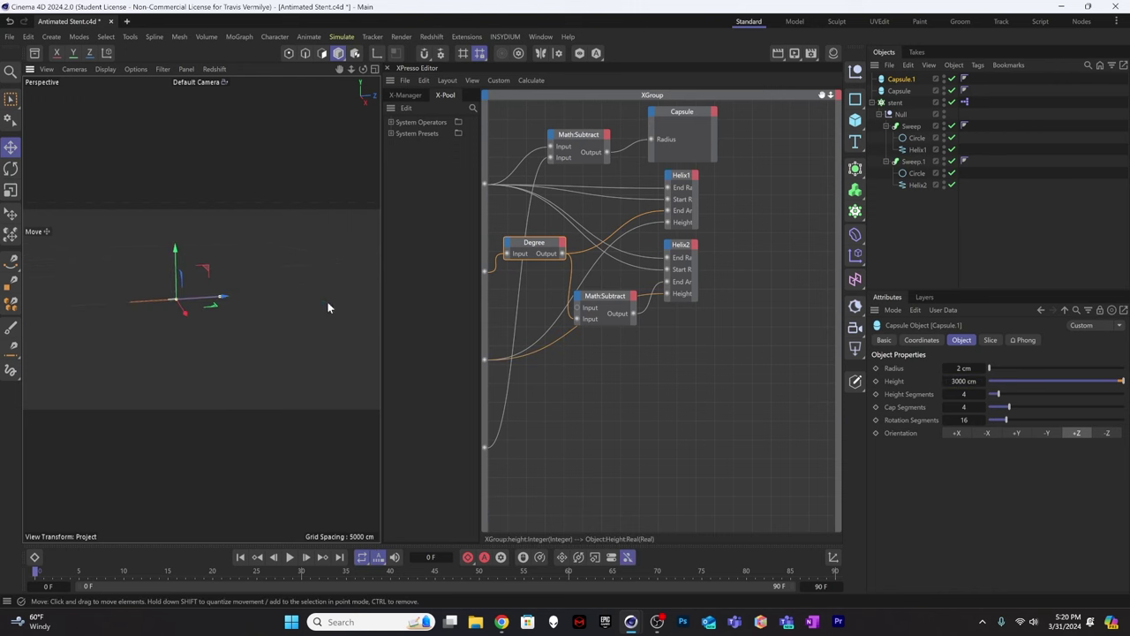
{"action": "right_click_drag", "start_coordinate": [171, 300], "coordinate": [264, 268], "text": "alt"}
{"action": "scroll", "coordinate": [263, 273], "scroll_direction": "up", "scroll_amount": 4}
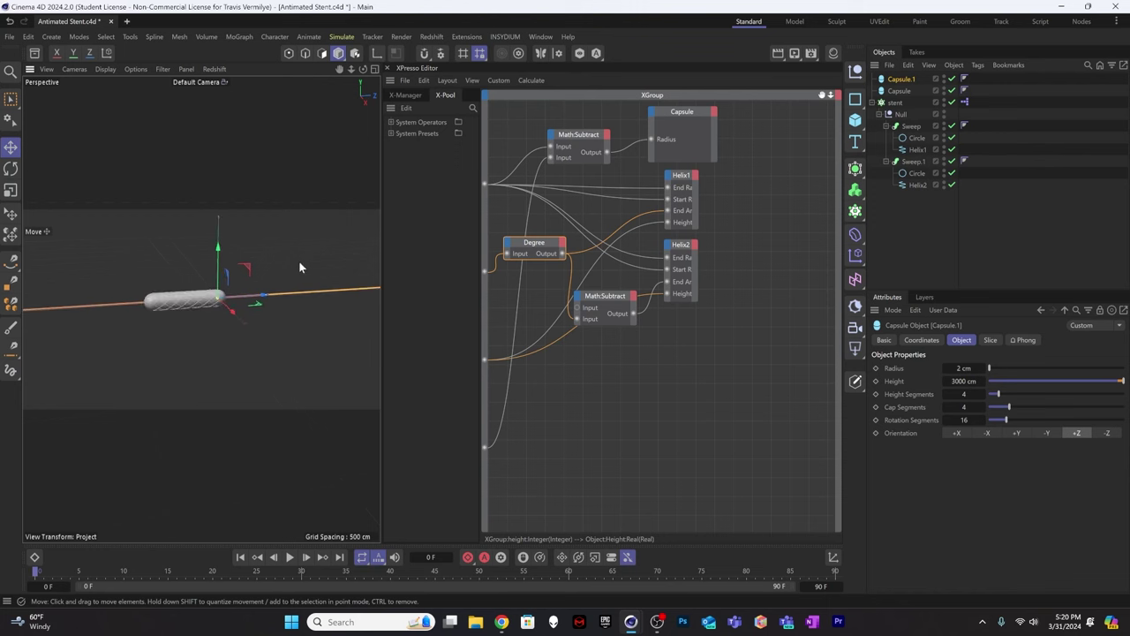
{"action": "middle_click_drag", "start_coordinate": [322, 309], "coordinate": [230, 303], "text": "alt"}
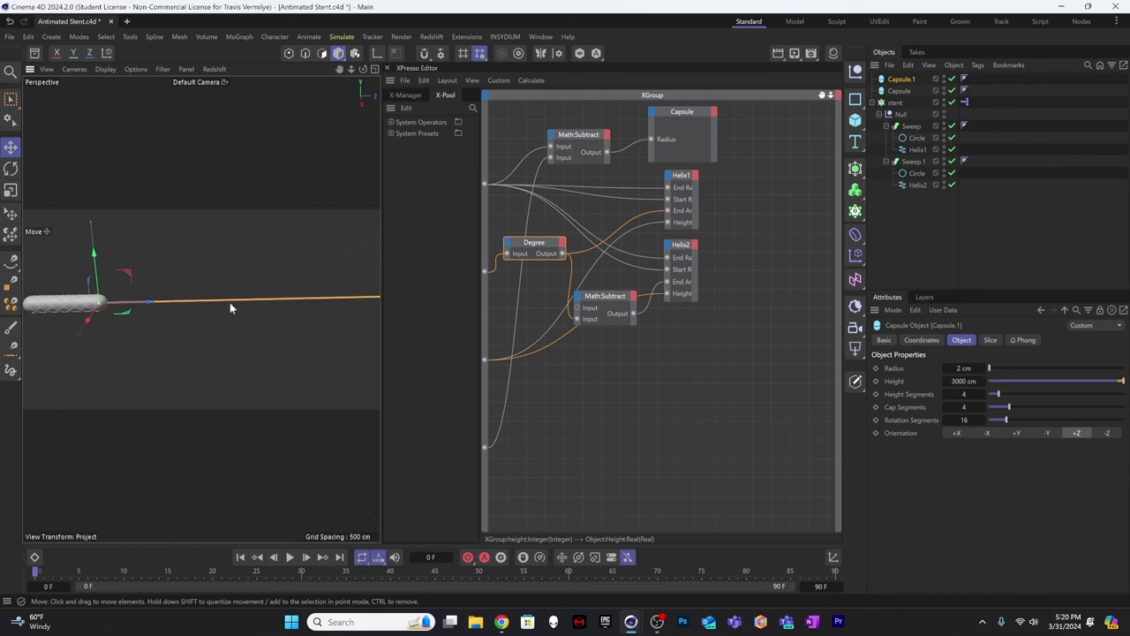
{"action": "right_click_drag", "start_coordinate": [202, 309], "coordinate": [268, 297], "text": "alt"}
{"action": "middle_click_drag", "start_coordinate": [294, 303], "coordinate": [232, 316], "text": "alt"}
{"action": "scroll", "coordinate": [233, 313], "scroll_direction": "down", "scroll_amount": 4}
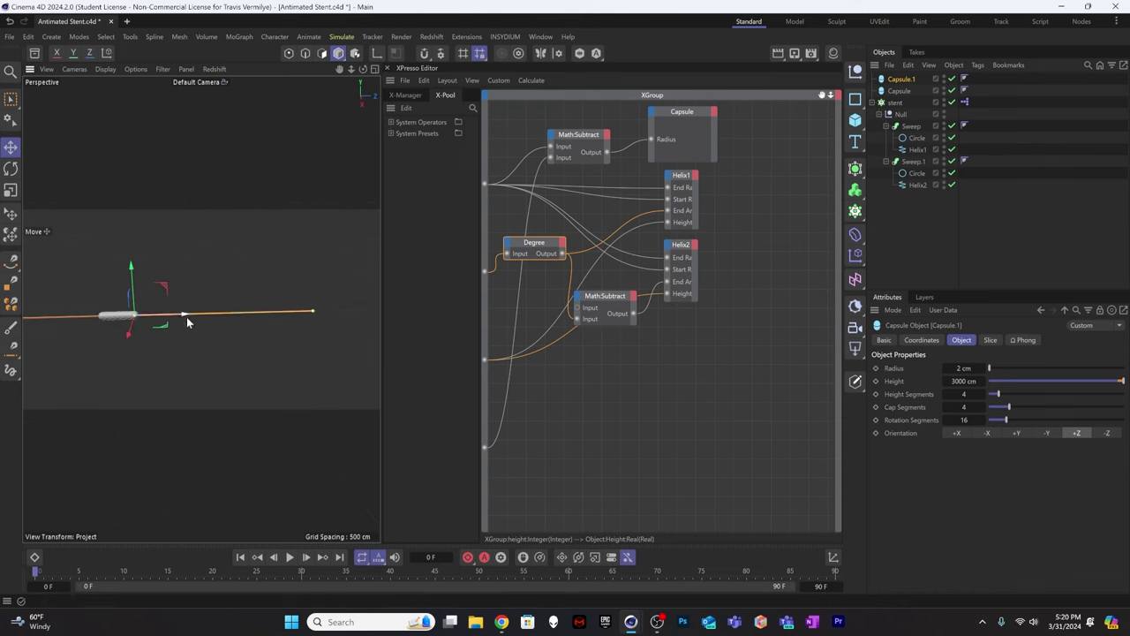
{"action": "left_click_drag", "start_coordinate": [185, 316], "coordinate": [25, 335]}
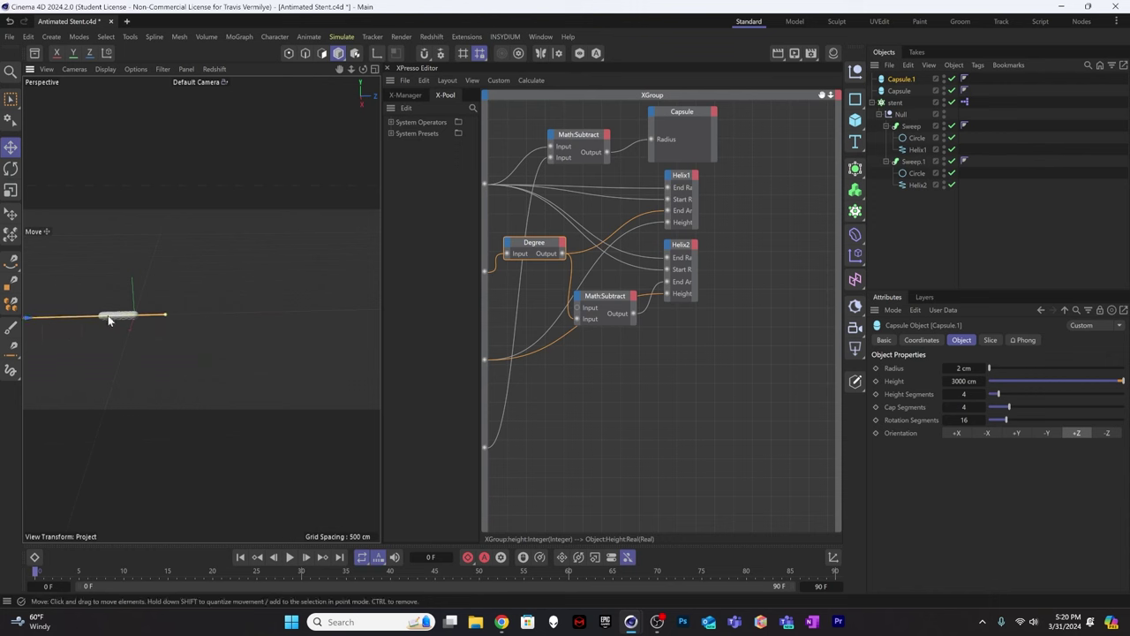
{"action": "scroll", "coordinate": [132, 313], "scroll_direction": "down", "scroll_amount": 3}
{"action": "middle_click_drag", "start_coordinate": [148, 312], "coordinate": [208, 308], "text": "alt"}
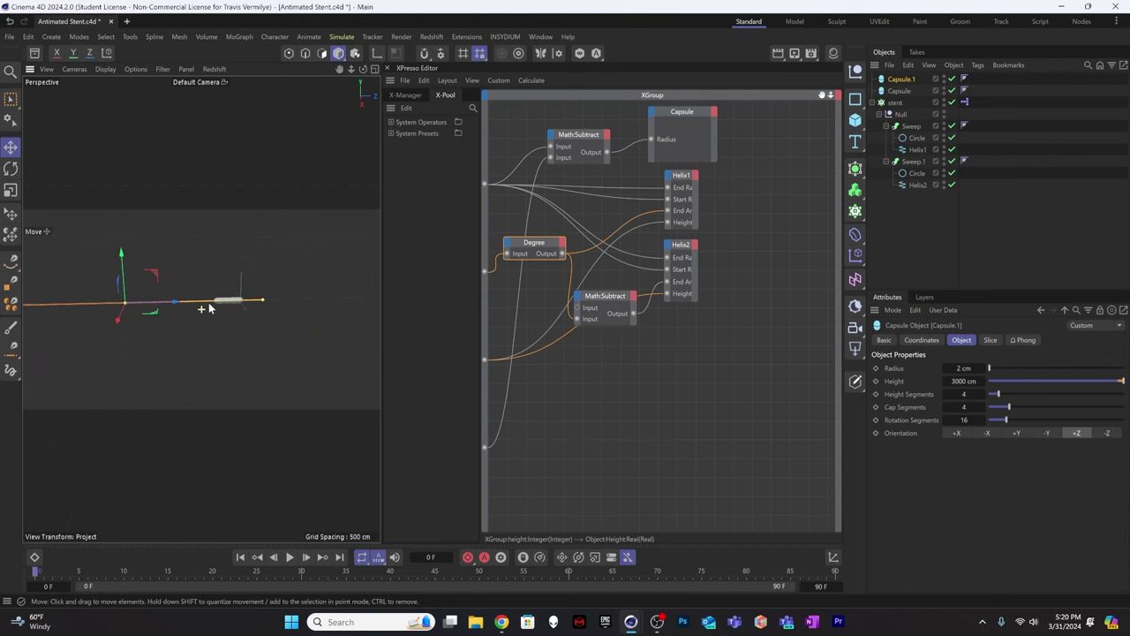
Set the thin capsule's height to 2000 cm and shift it forward along Z so its front end extends past the stent.
{"action": "double_click", "coordinate": [947, 382]}
{"action": "type", "text": "2"}
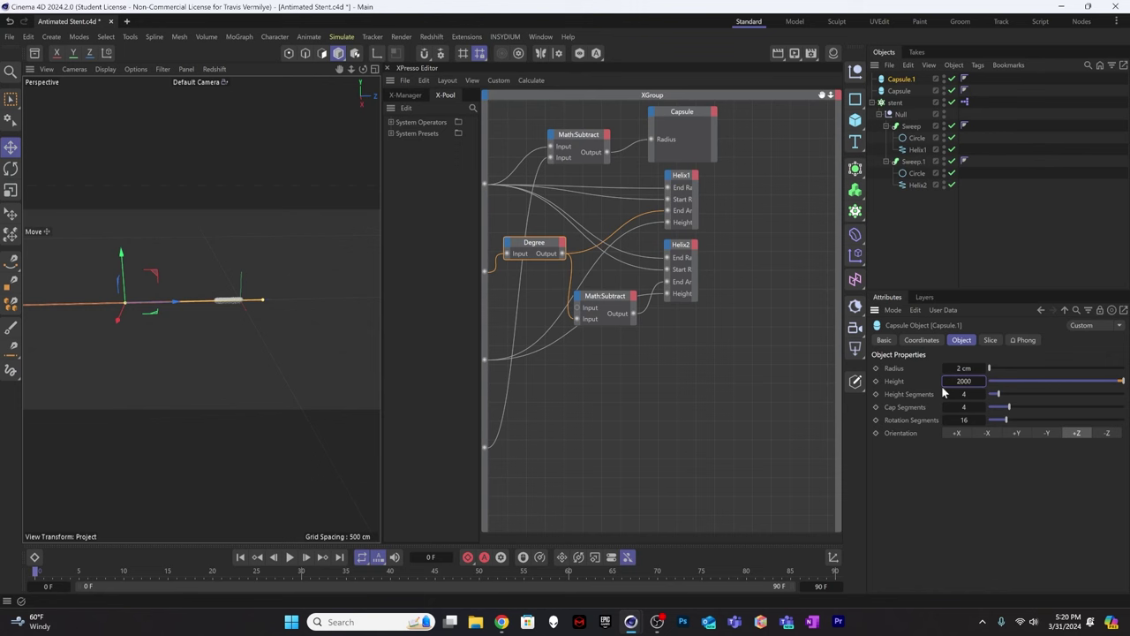
{"action": "type", "text": "000"}
{"action": "key", "text": "Return"}
{"action": "left_click_drag", "start_coordinate": [161, 299], "coordinate": [206, 308]}
{"action": "right_click_drag", "start_coordinate": [231, 300], "coordinate": [343, 265], "text": "alt"}
{"action": "left_click_drag", "start_coordinate": [232, 305], "coordinate": [267, 326], "text": "alt"}
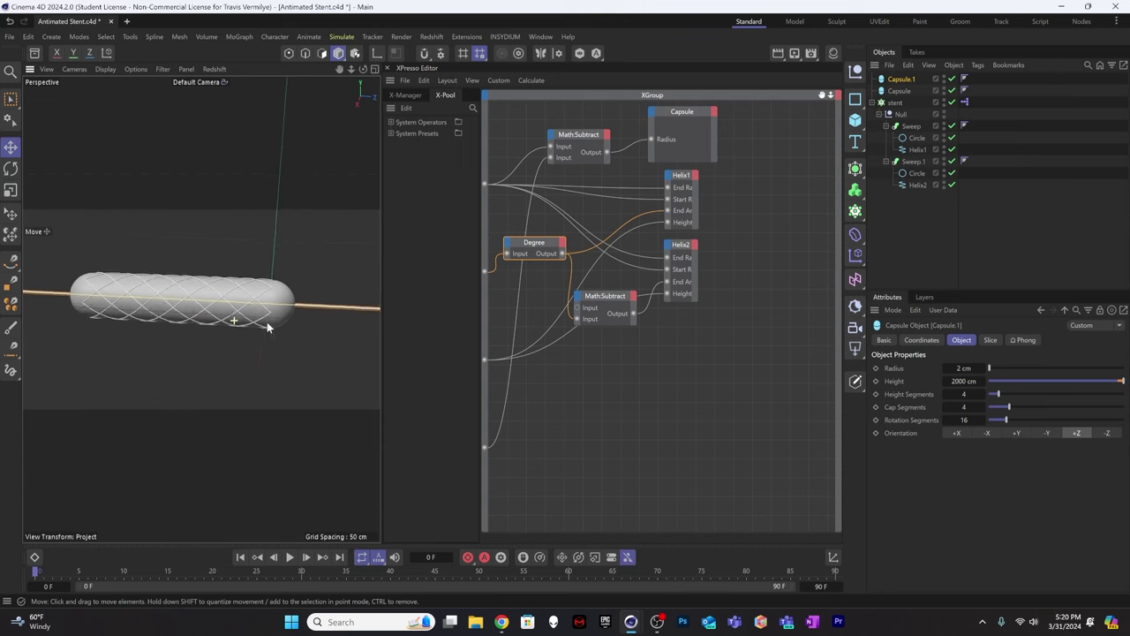
{"action": "right_click_drag", "start_coordinate": [268, 326], "coordinate": [231, 325], "text": "alt"}
{"action": "left_click_drag", "start_coordinate": [232, 324], "coordinate": [262, 329], "text": "alt"}
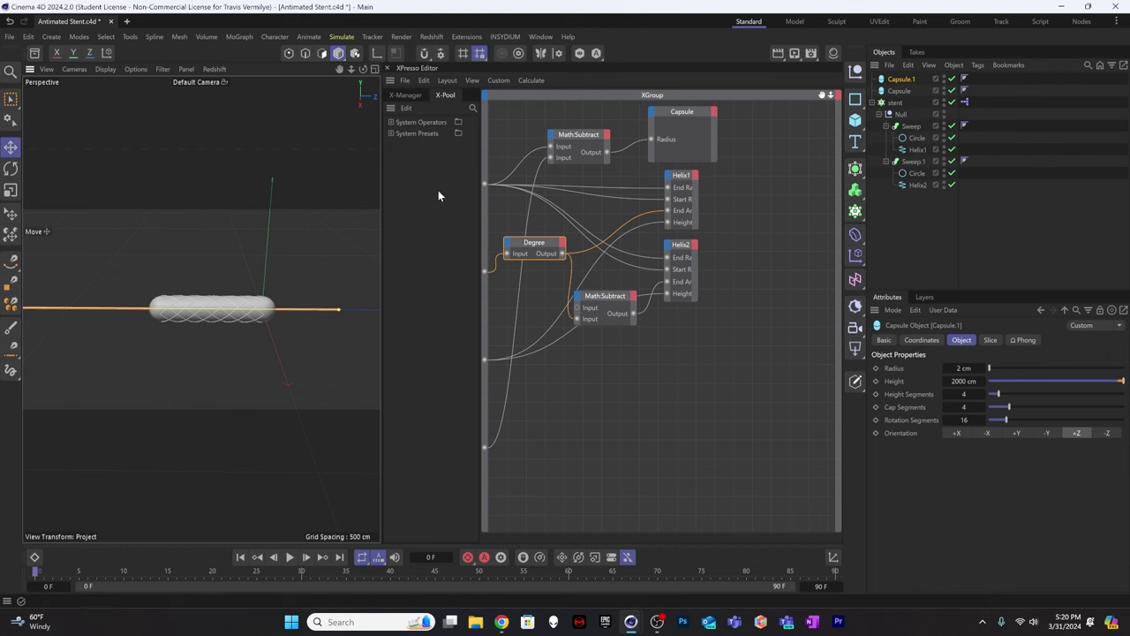
{"action": "mouse_move", "coordinate": [225, 317]}
{"action": "left_mouse_down", "text": "alt"}
{"action": "mouse_move", "coordinate": [149, 317]}
{"action": "mouse_move", "coordinate": [240, 309]}
{"action": "left_mouse_up", "text": "alt"}
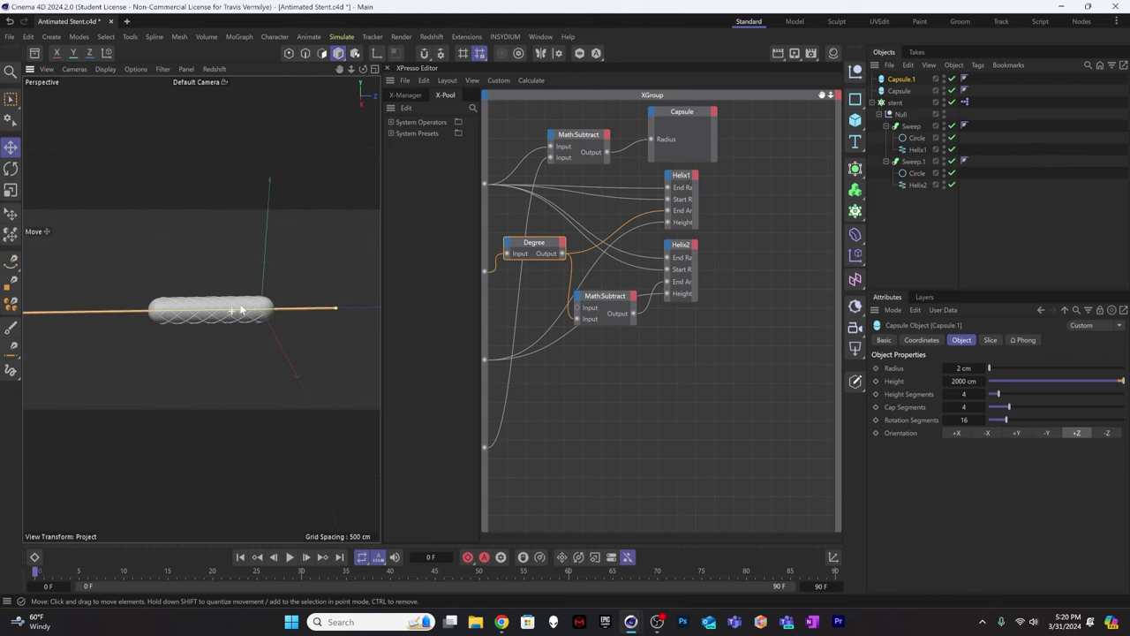
Rename the thin capsule to "guide wire" and the capsule inside the stent to "balloon".
{"action": "double_click", "coordinate": [901, 79]}
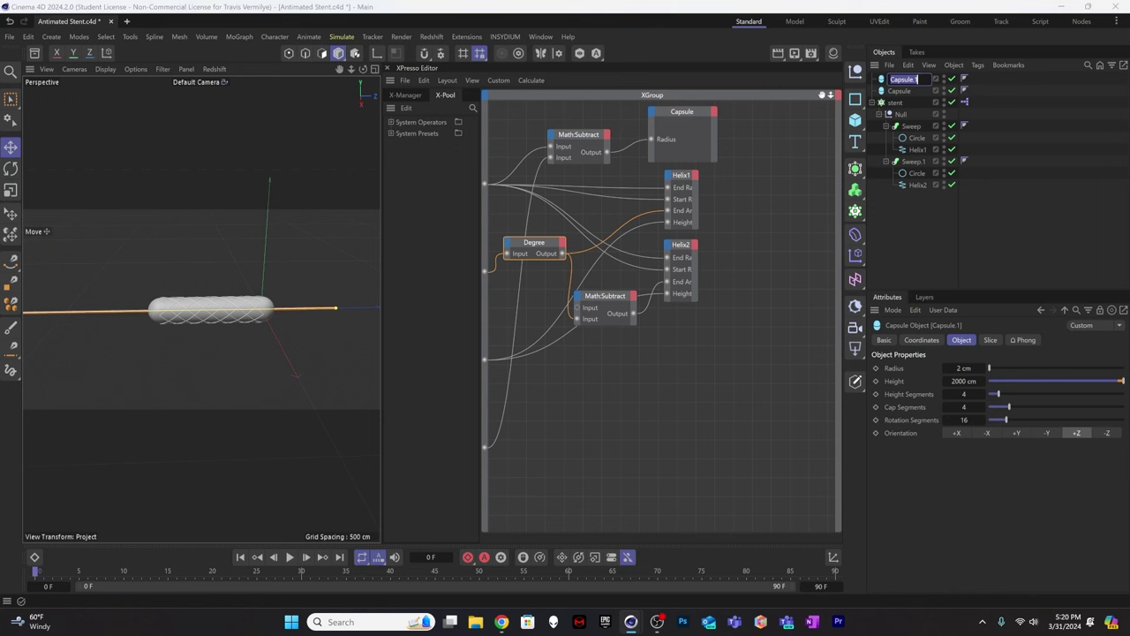
{"action": "type", "text": "c"}
{"action": "type", "text": "uide wire"}
{"action": "left_click", "coordinate": [900, 91]}
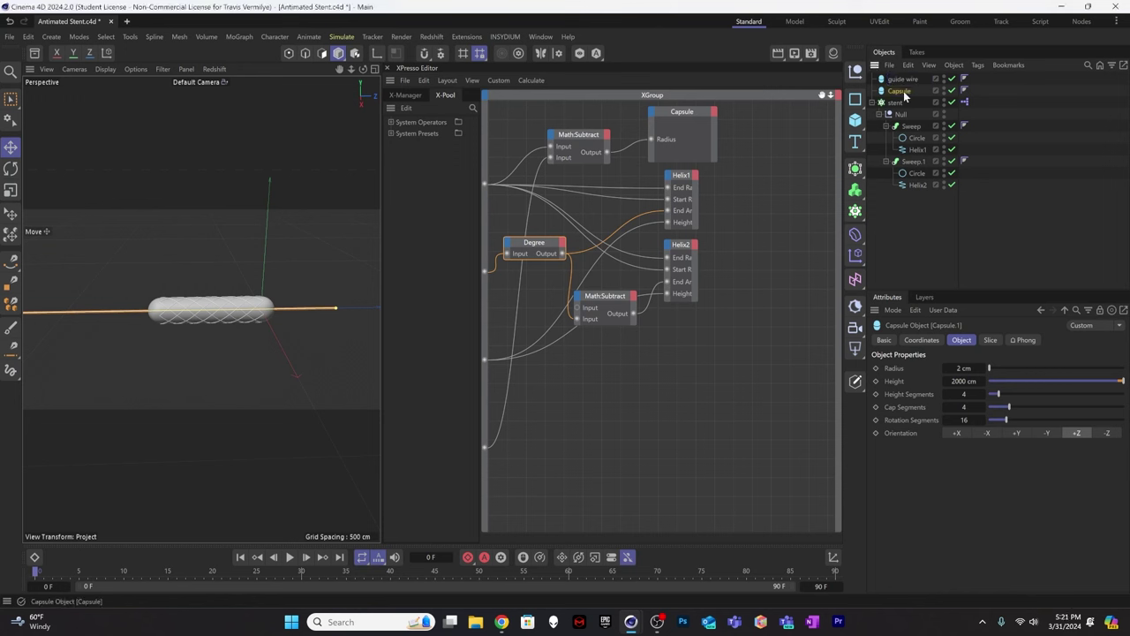
{"action": "double_click", "coordinate": [901, 91]}
{"action": "type", "text": "b"}
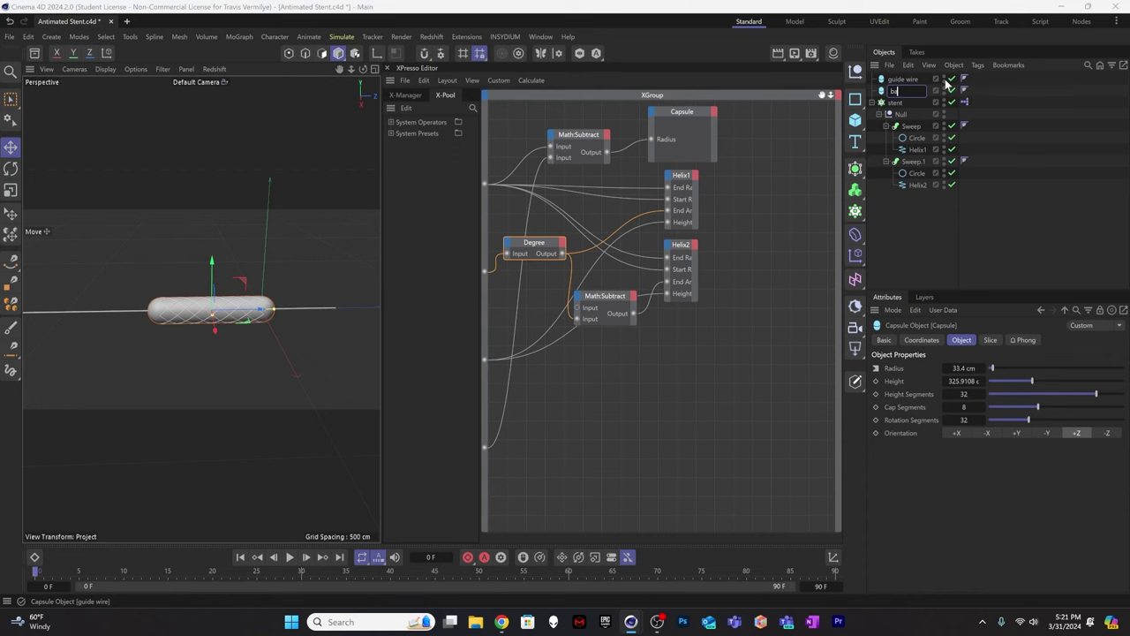
{"action": "type", "text": "alloon"}
{"action": "key", "text": "Return"}
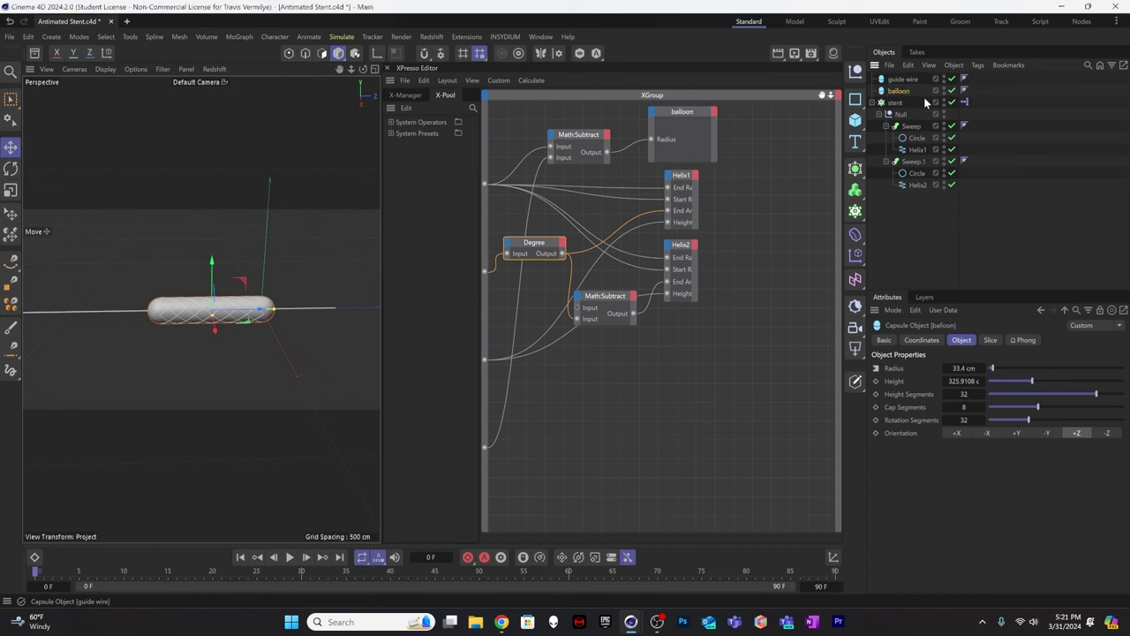
{"action": "left_click", "coordinate": [926, 207]}
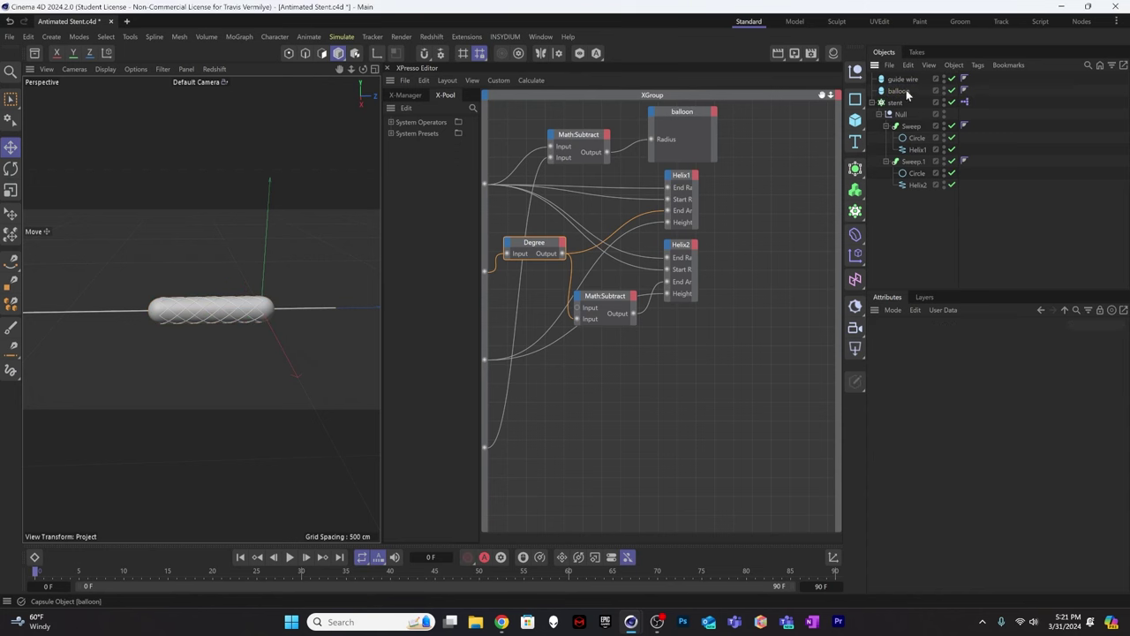
Test the radius control in the stent's XPresso tag by lowering it to about 16 and raising it to 44.
{"action": "left_click", "coordinate": [965, 103]}
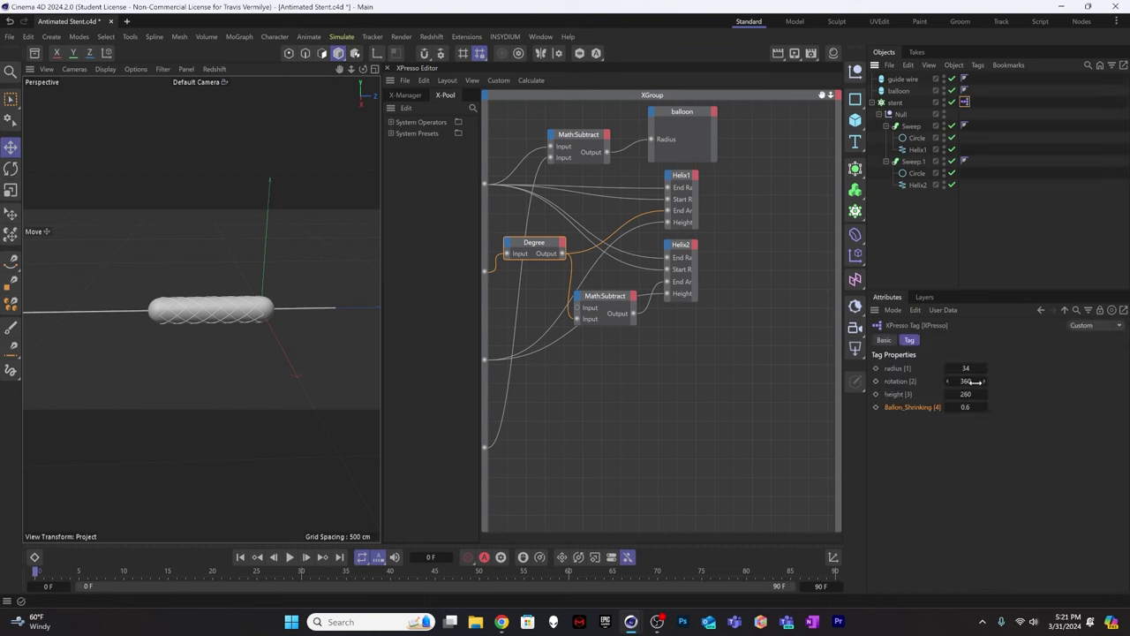
{"action": "left_click", "coordinate": [947, 368]}
{"action": "left_click_drag", "start_coordinate": [966, 368], "coordinate": [930, 369]}
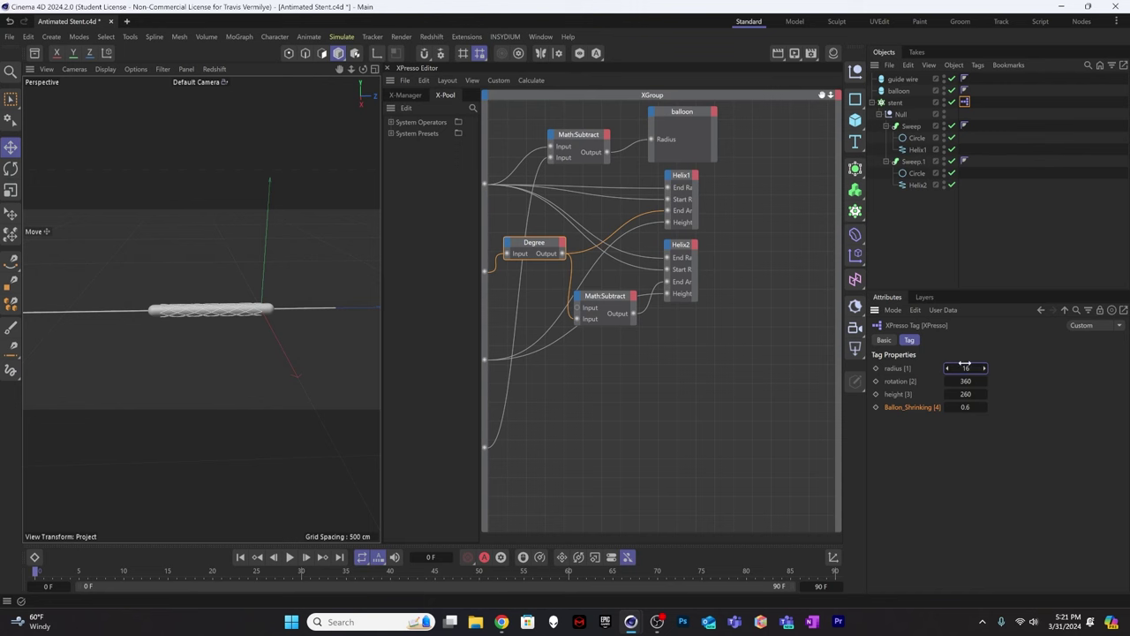
{"action": "left_click_drag", "start_coordinate": [966, 365], "coordinate": [991, 365]}
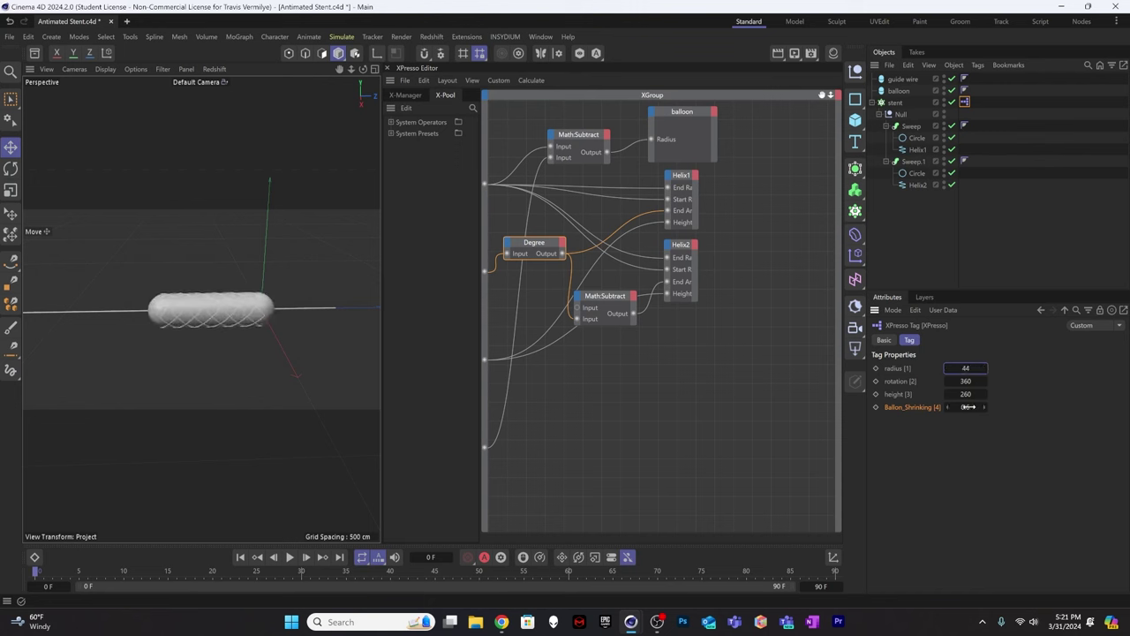
Try a larger Ballon_Shrinking value to shrink the balloon inside the stent, and reset it to 0.6.
{"action": "mouse_move", "coordinate": [966, 408]}
{"action": "left_mouse_down"}
{"action": "mouse_move", "coordinate": [956, 408]}
{"action": "mouse_move", "coordinate": [975, 407]}
{"action": "left_mouse_up"}
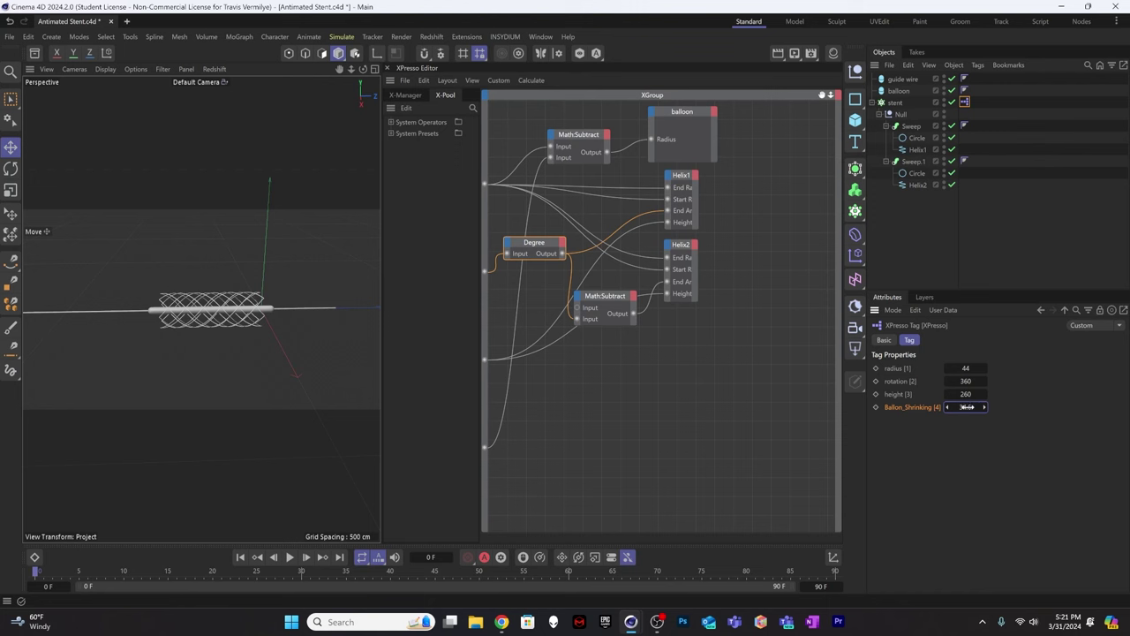
{"action": "left_click", "coordinate": [970, 407]}
{"action": "type", "text": "0.6"}
{"action": "key", "text": "Return"}
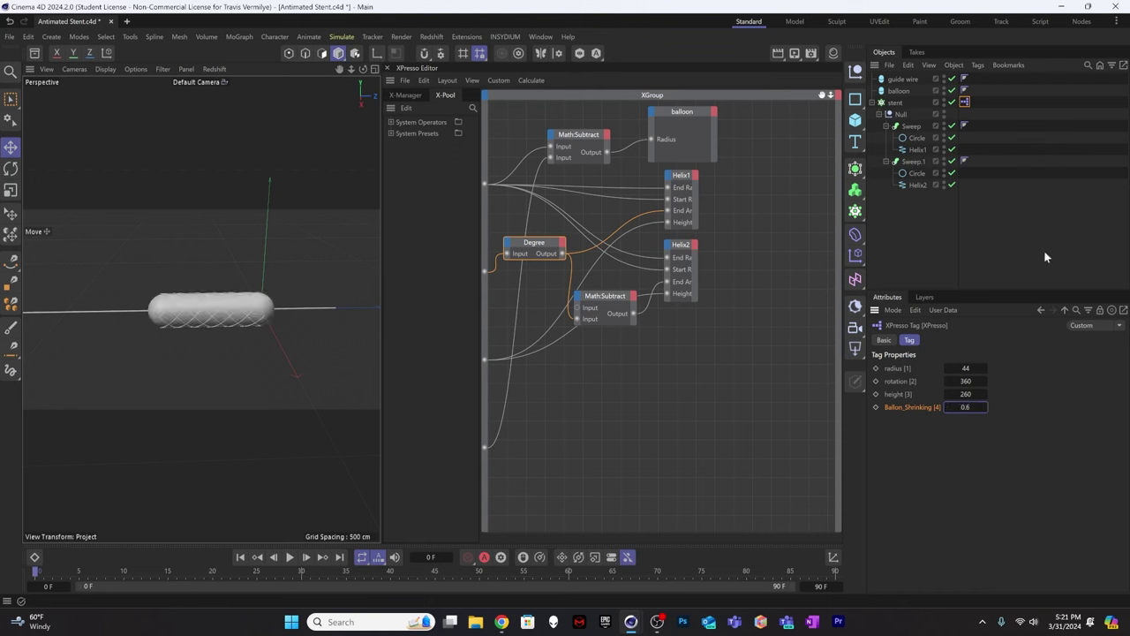
Try radius values of 37 and 20 for the stent and inspect the fit of the balloon.
{"action": "left_click", "coordinate": [966, 369]}
{"action": "type", "text": "37"}
{"action": "key", "text": "Return"}
{"action": "type", "text": "2"}
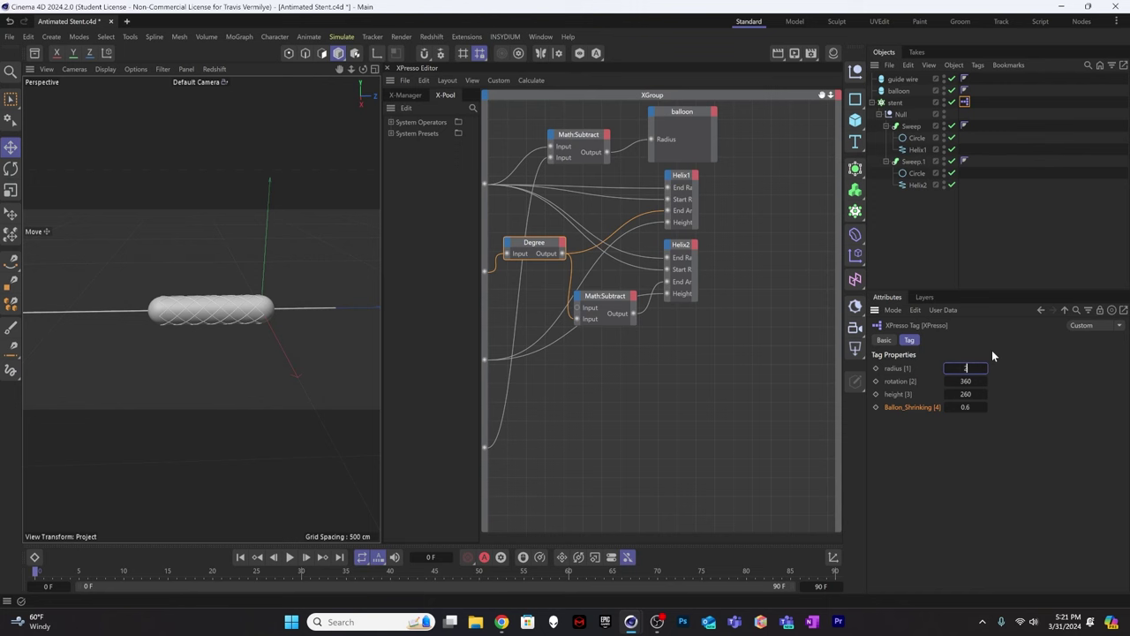
{"action": "type", "text": "0"}
{"action": "key", "text": "Return"}
{"action": "scroll", "coordinate": [222, 306], "scroll_direction": "up", "scroll_amount": 5}
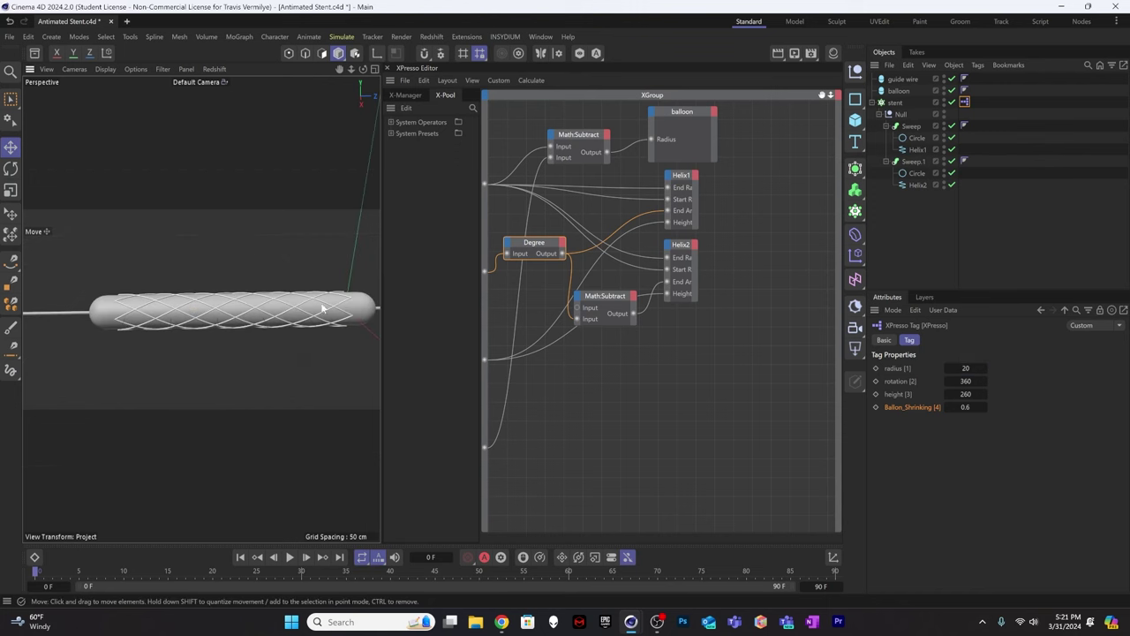
{"action": "left_click_drag", "start_coordinate": [293, 307], "coordinate": [289, 317], "text": "alt"}
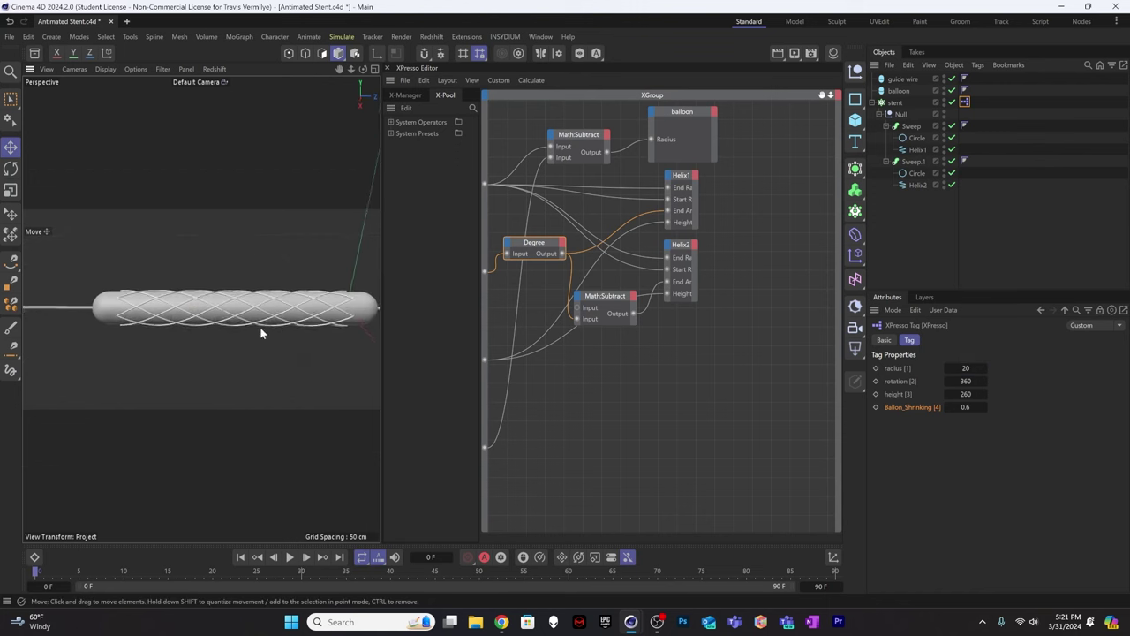
{"action": "scroll", "coordinate": [239, 323], "scroll_direction": "down", "scroll_amount": 4}
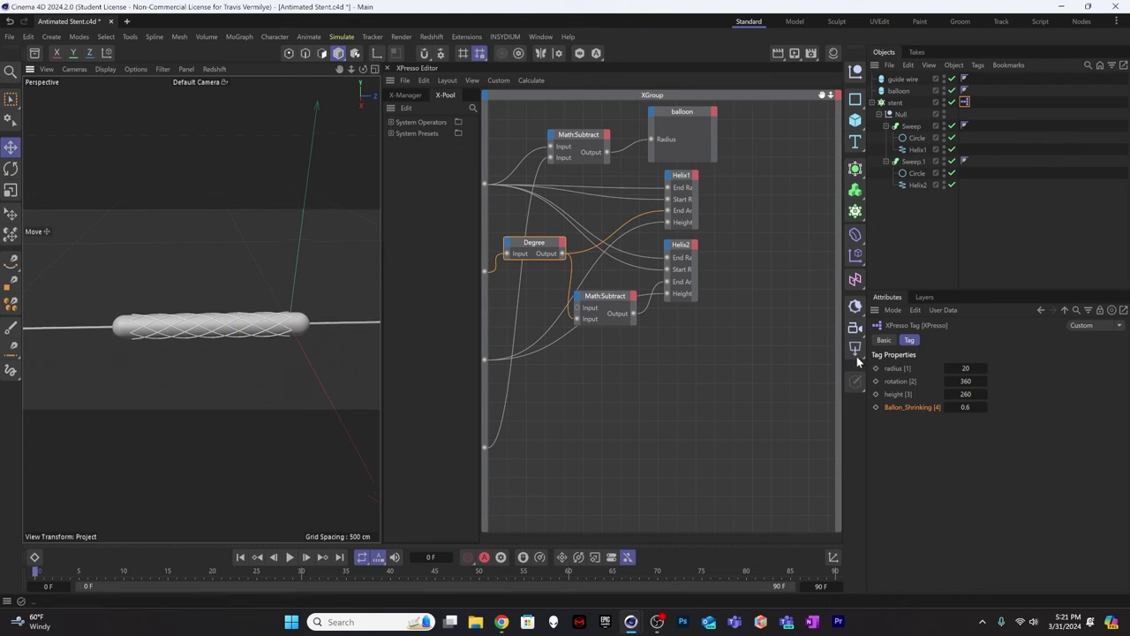
Set the stent's XPresso radius to 35 and close the XPresso Editor.
{"action": "left_click_drag", "start_coordinate": [954, 368], "coordinate": [959, 369]}
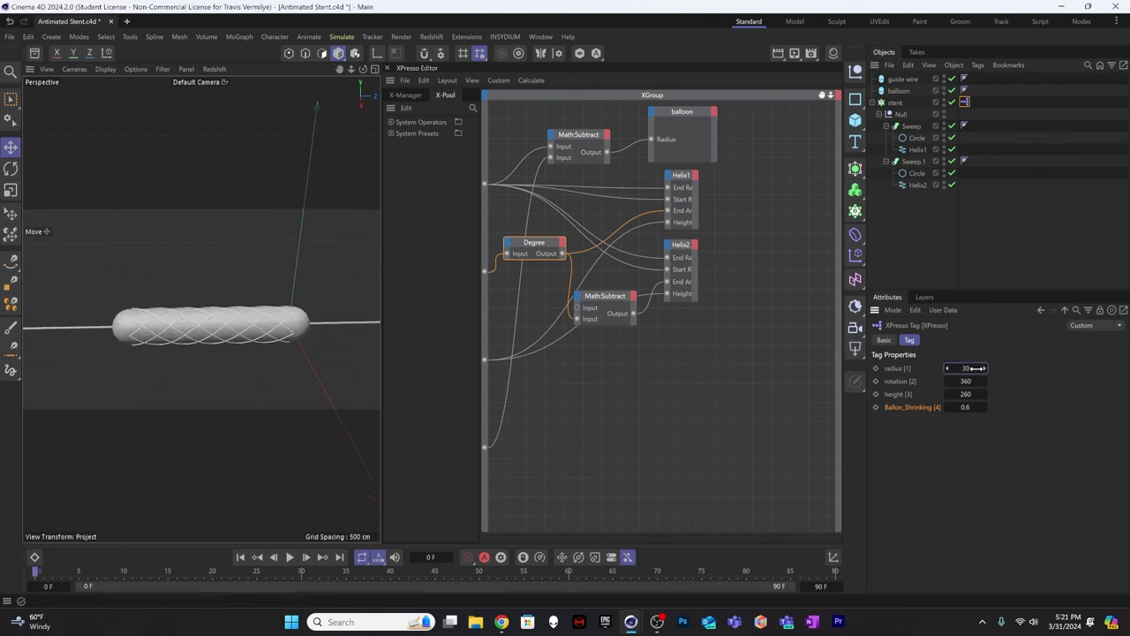
{"action": "left_click", "coordinate": [967, 368]}
{"action": "key", "text": "Return"}
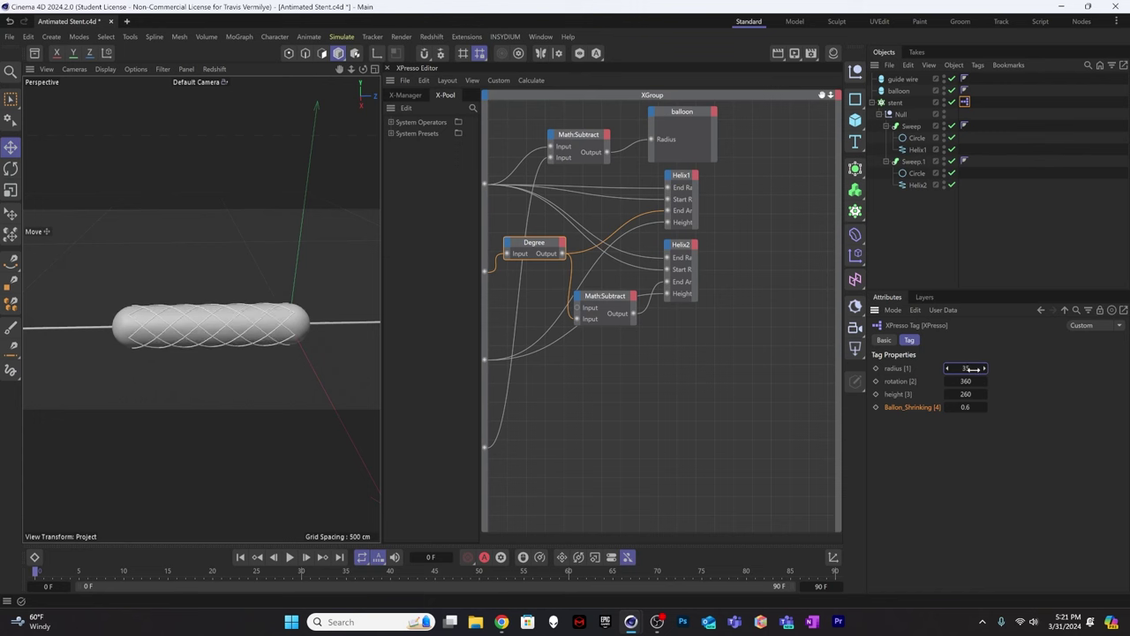
{"action": "left_click_drag", "start_coordinate": [233, 312], "coordinate": [199, 297], "text": "alt"}
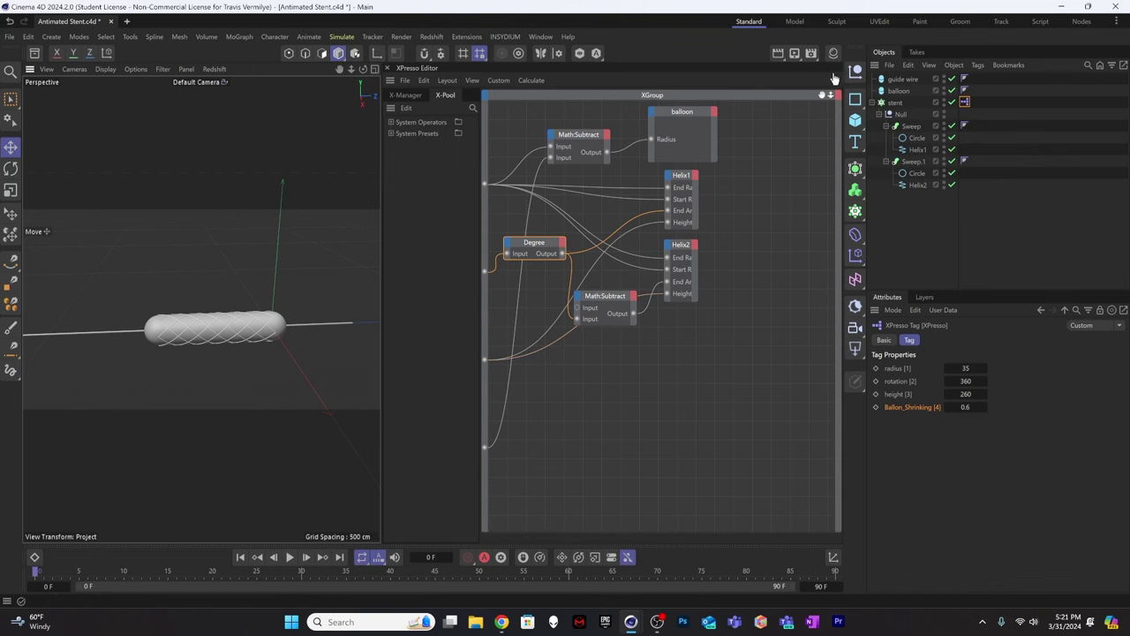
{"action": "left_click", "coordinate": [387, 68]}
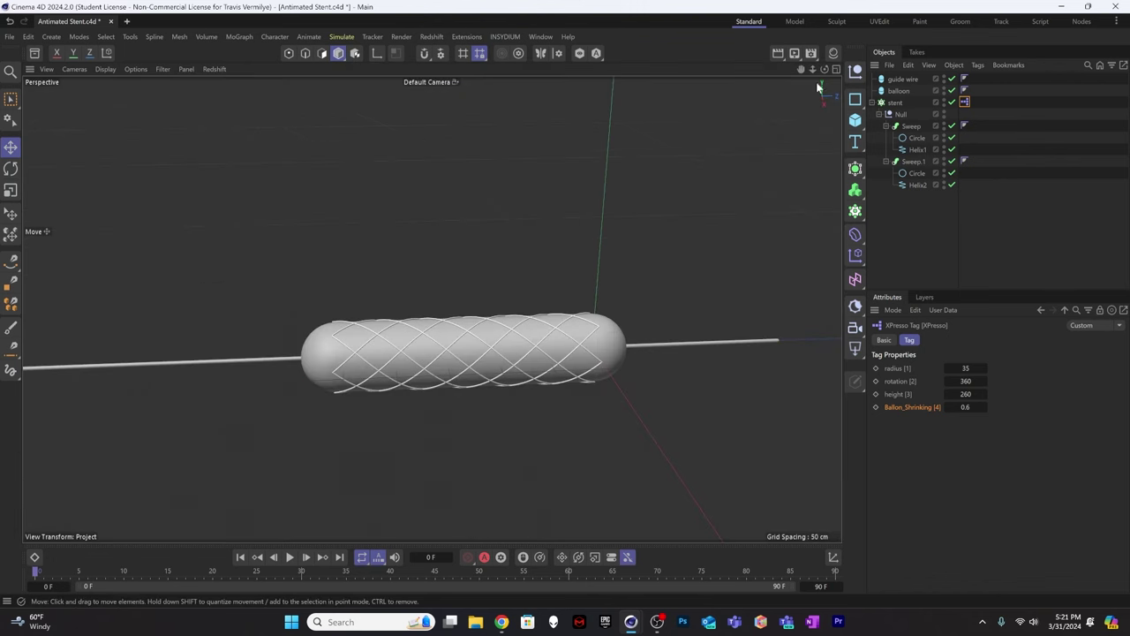
In the Right view, draw a three-point Bezier spline arching above the stent, about twice as long as the guide wire.
{"action": "left_click", "coordinate": [836, 69]}
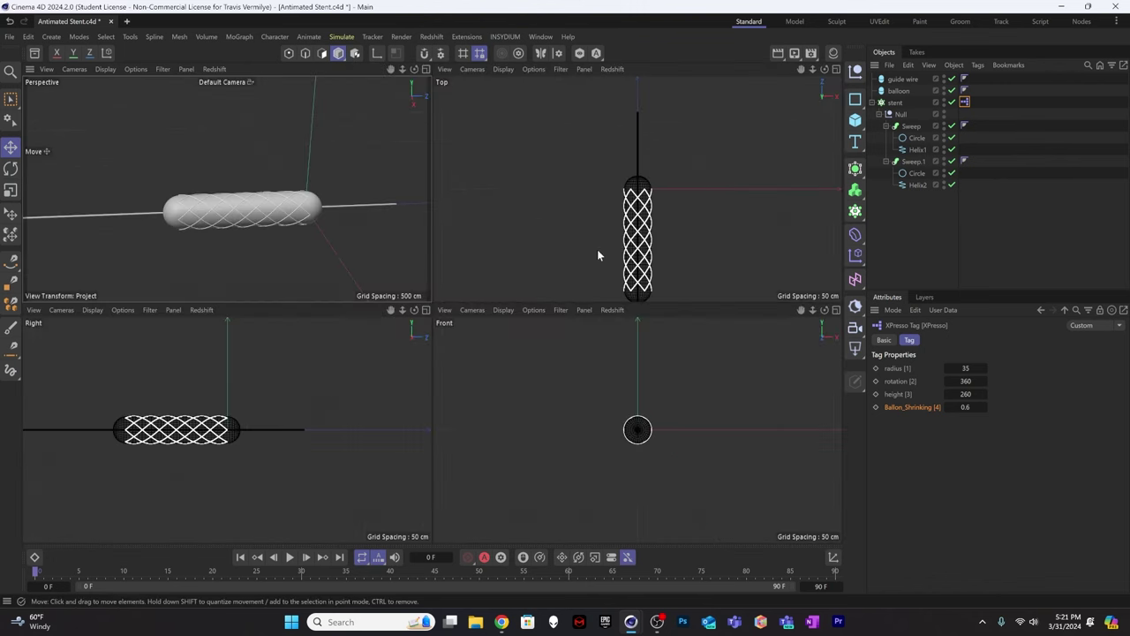
{"action": "left_click", "coordinate": [426, 310]}
{"action": "scroll", "coordinate": [371, 366], "scroll_direction": "down", "scroll_amount": 5}
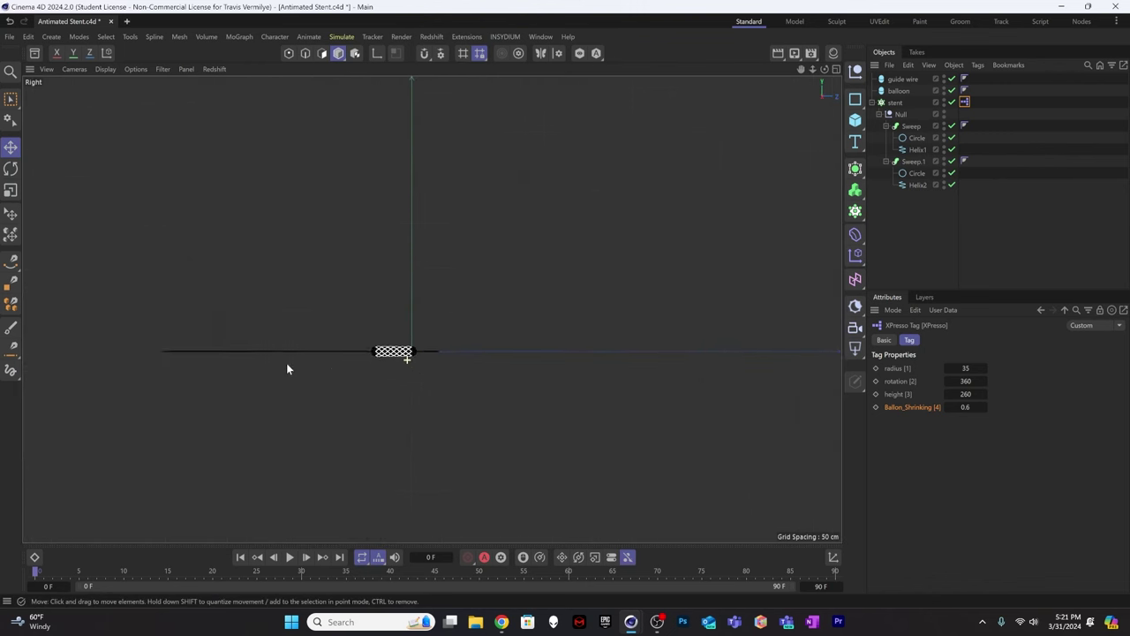
{"action": "middle_click_drag", "start_coordinate": [380, 342], "coordinate": [373, 300]}
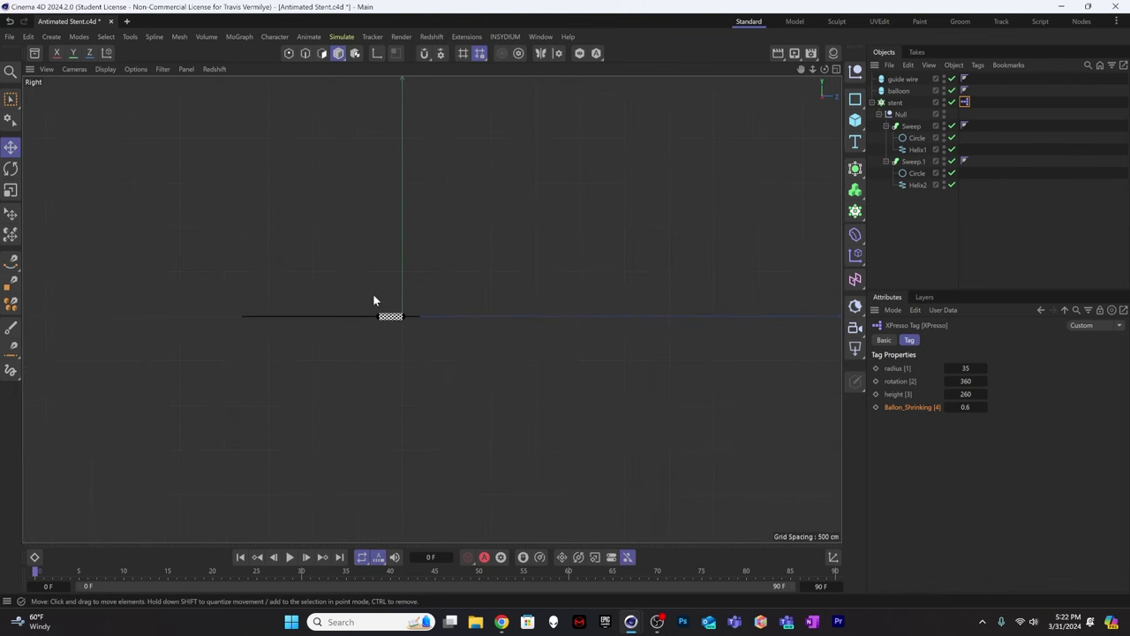
{"action": "left_click", "coordinate": [10, 260]}
{"action": "left_click", "coordinate": [64, 281]}
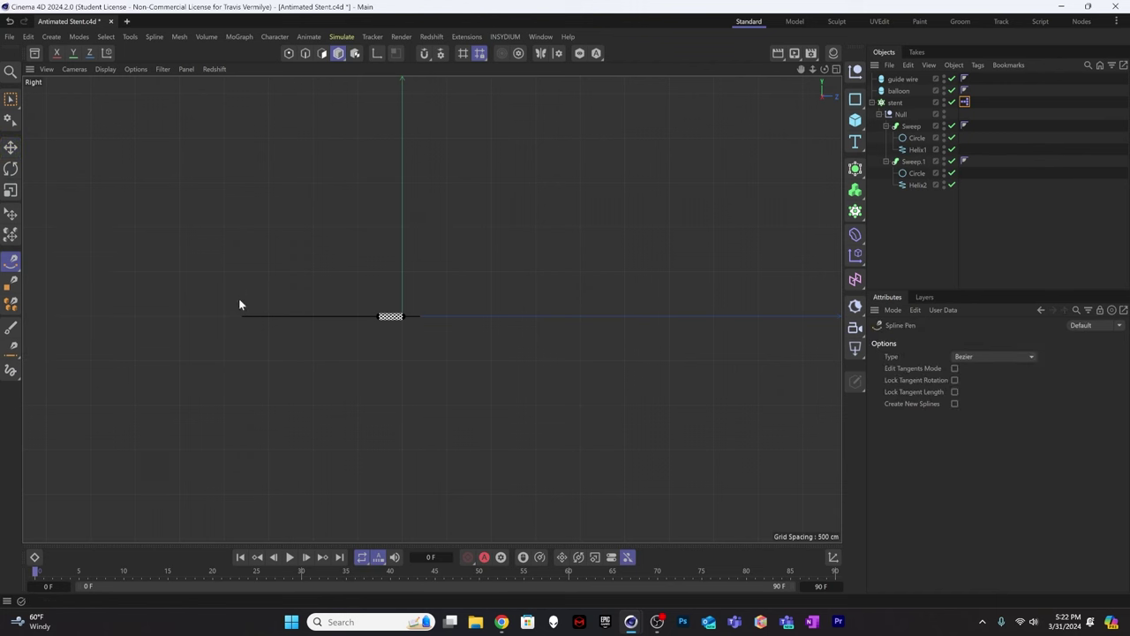
{"action": "left_click_drag", "start_coordinate": [219, 287], "coordinate": [275, 287]}
{"action": "left_click_drag", "start_coordinate": [399, 239], "coordinate": [477, 236]}
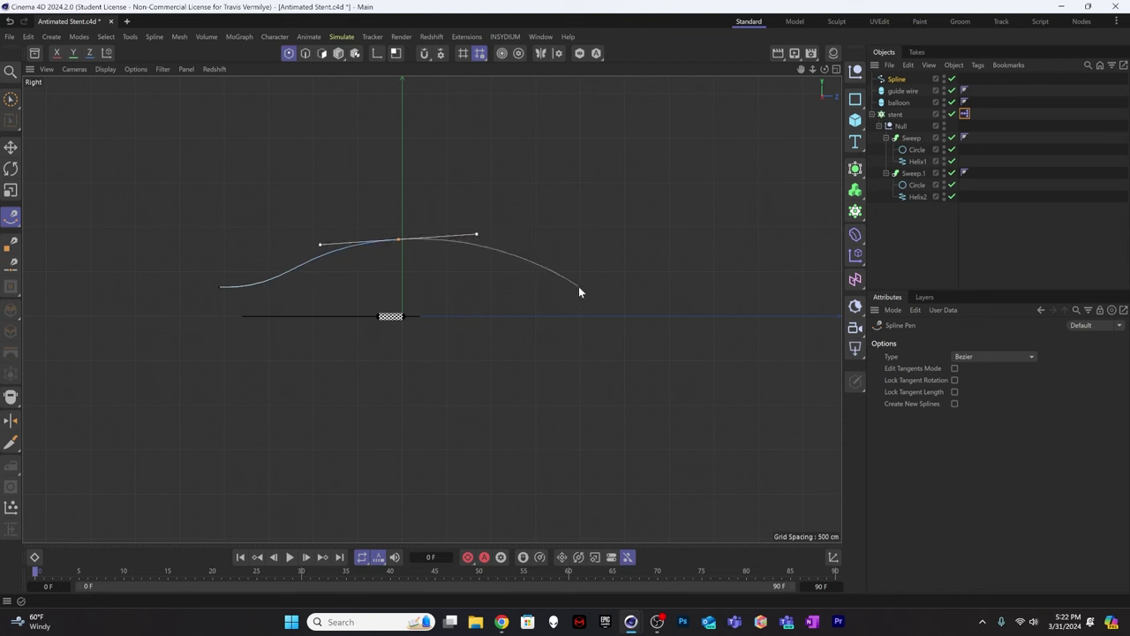
{"action": "left_click_drag", "start_coordinate": [578, 287], "coordinate": [640, 288]}
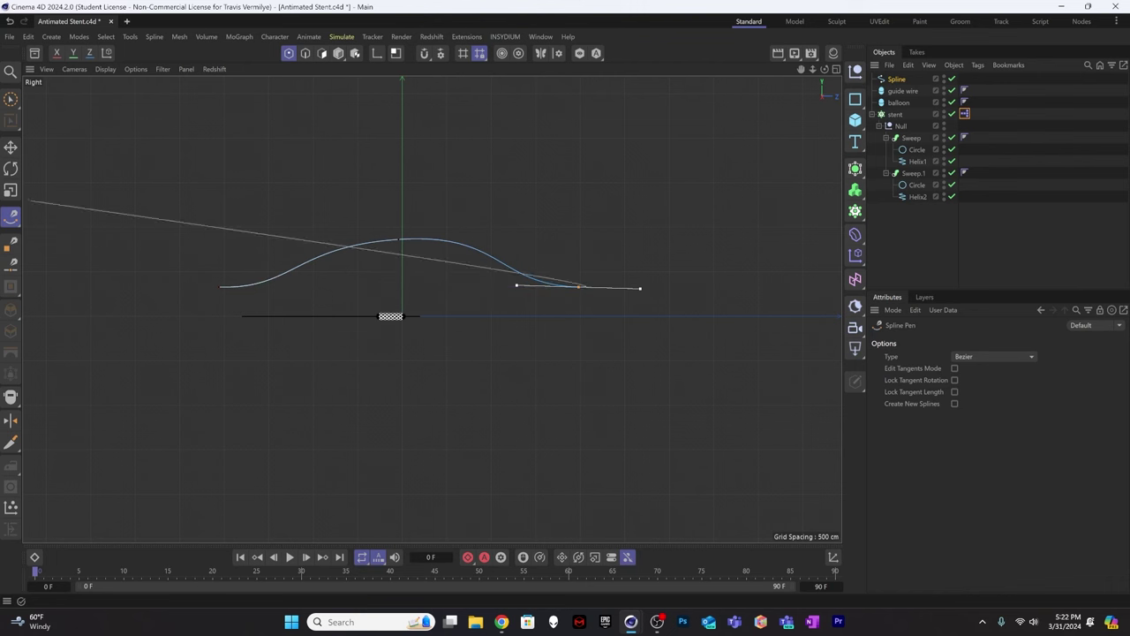
{"action": "left_click", "coordinate": [10, 148]}
{"action": "left_click_drag", "start_coordinate": [379, 245], "coordinate": [447, 265], "text": "alt"}
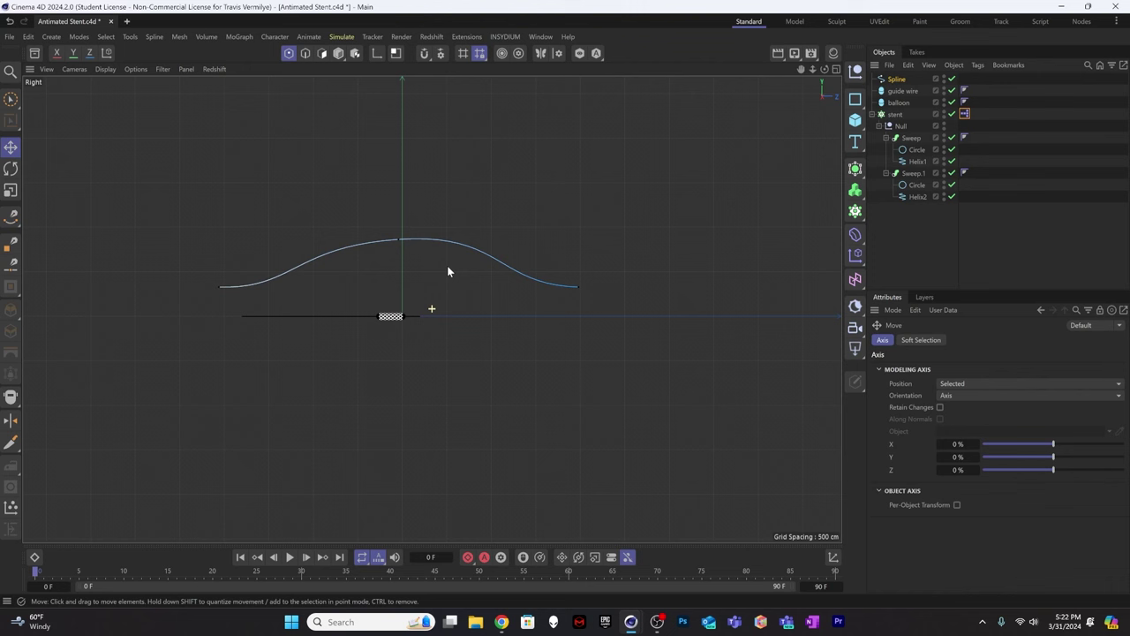
Return to the full Perspective view and rename the new spline to "vessel Spline".
{"action": "left_click", "coordinate": [835, 69]}
{"action": "left_click_drag", "start_coordinate": [270, 226], "coordinate": [302, 237], "text": "alt"}
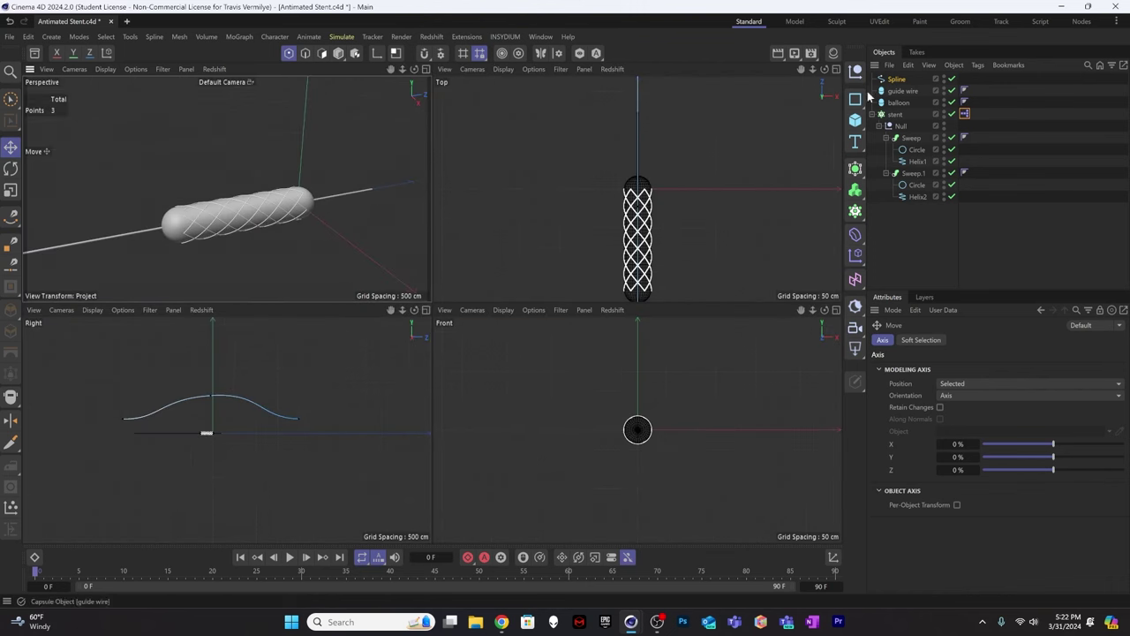
{"action": "middle_click", "coordinate": [372, 184]}
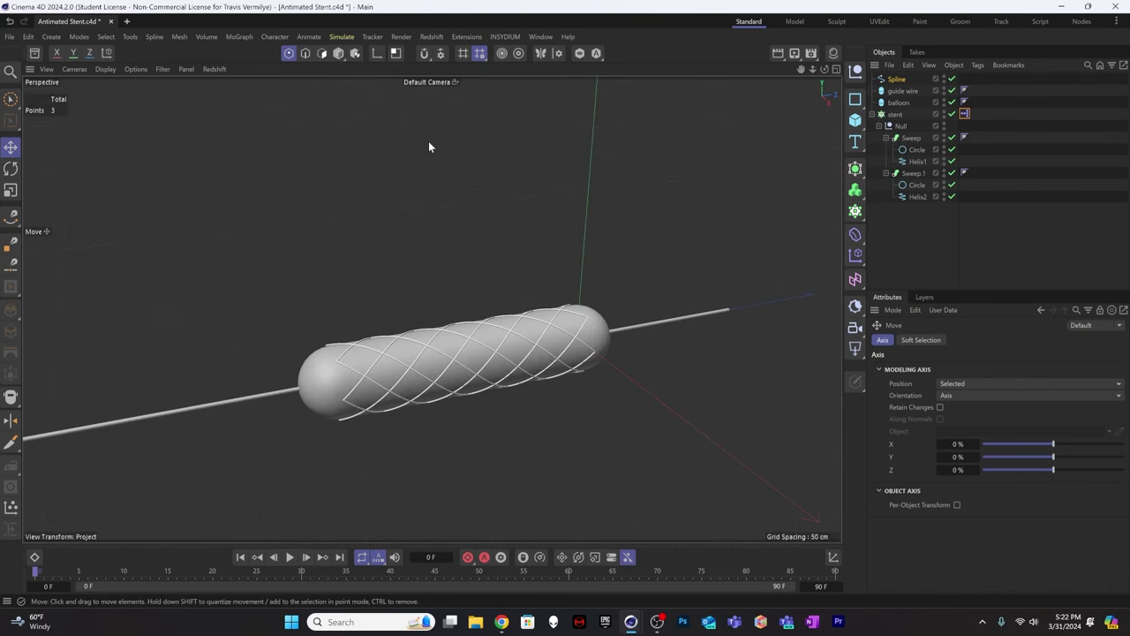
{"action": "double_click", "coordinate": [909, 80]}
{"action": "type", "text": "v"}
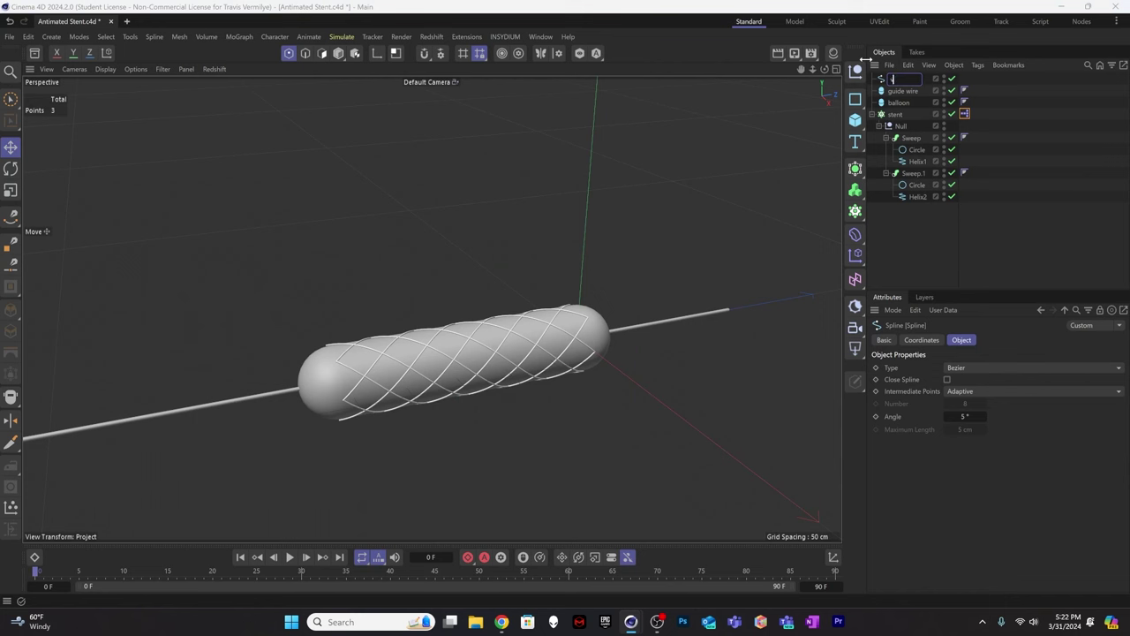
{"action": "type", "text": "essel Spline"}
{"action": "key", "text": "Return"}
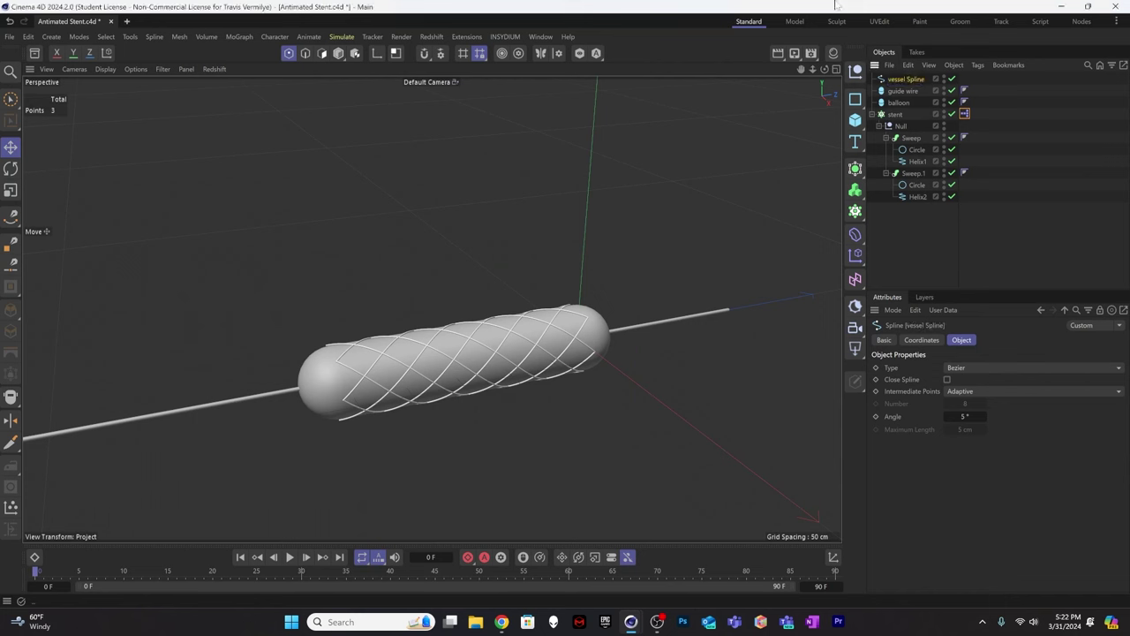
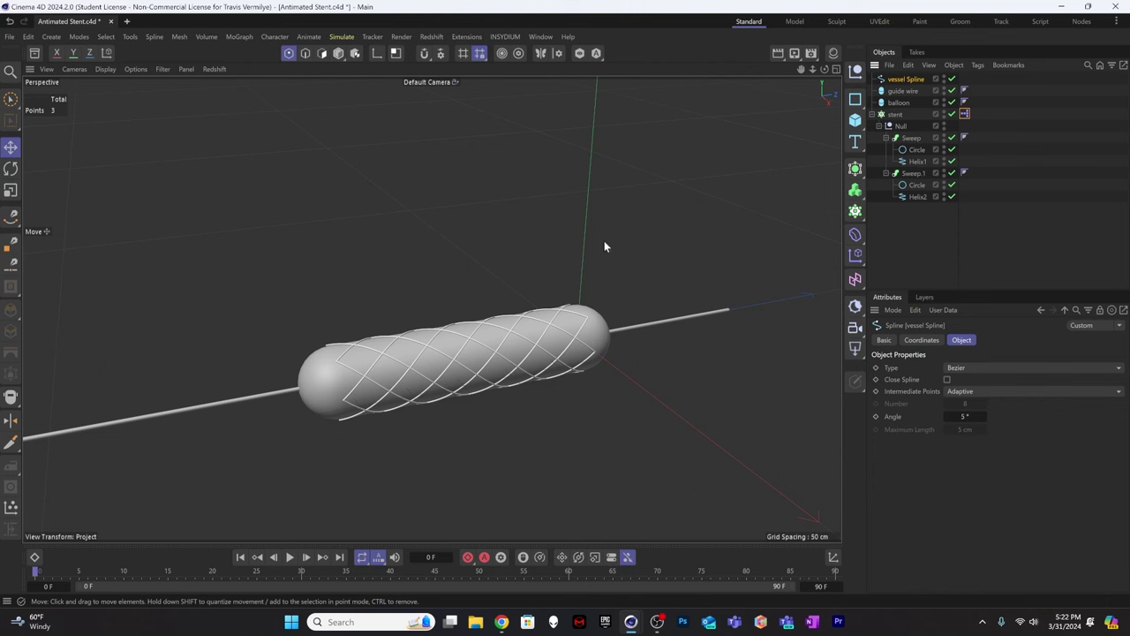
Add a cylinder primitive and rename it "outer Fat".
{"action": "left_click", "coordinate": [854, 120]}
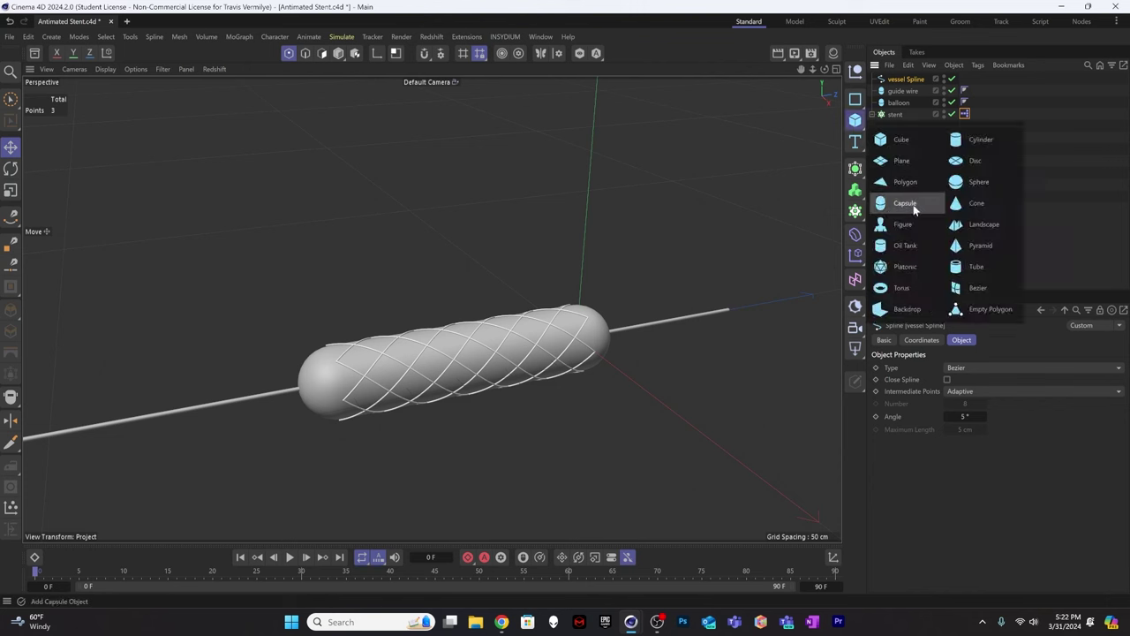
{"action": "left_click", "coordinate": [979, 139]}
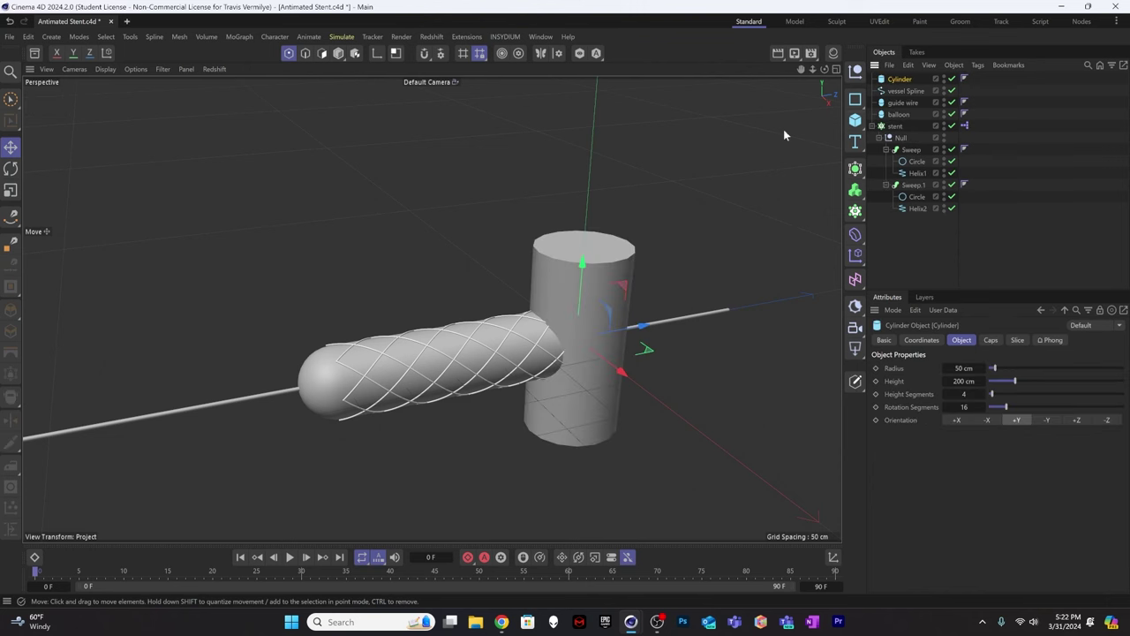
{"action": "double_click", "coordinate": [901, 78]}
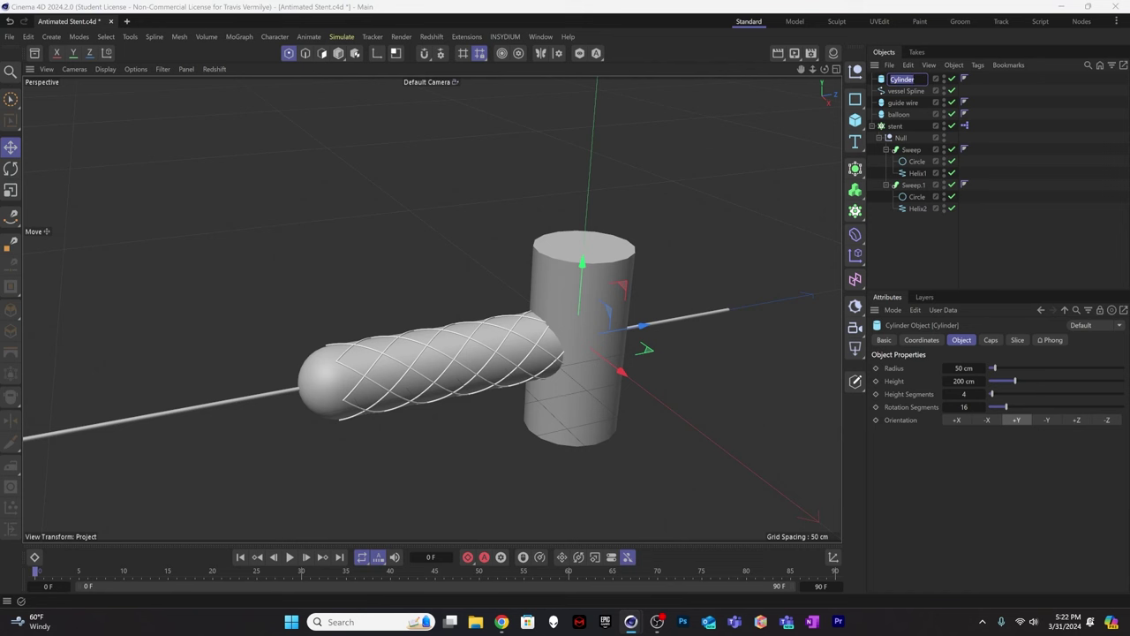
{"action": "type", "text": "outer Fat"}
{"action": "key", "text": "Return"}
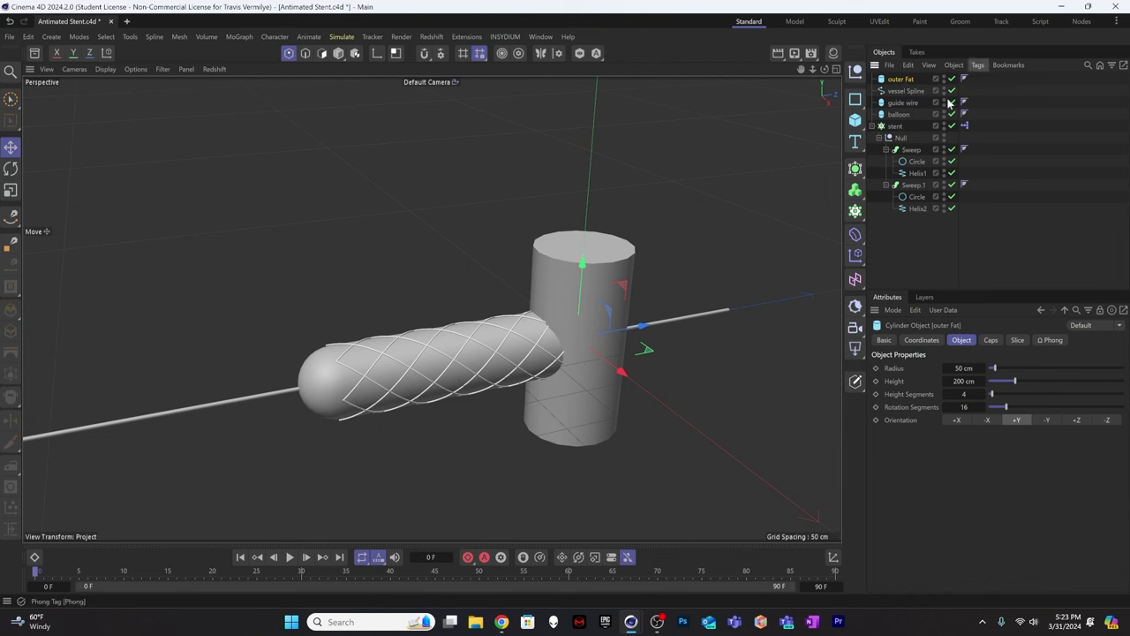
Add a Spline Wrap deformer and make it a child of the outer Fat cylinder.
{"action": "left_click", "coordinate": [855, 234]}
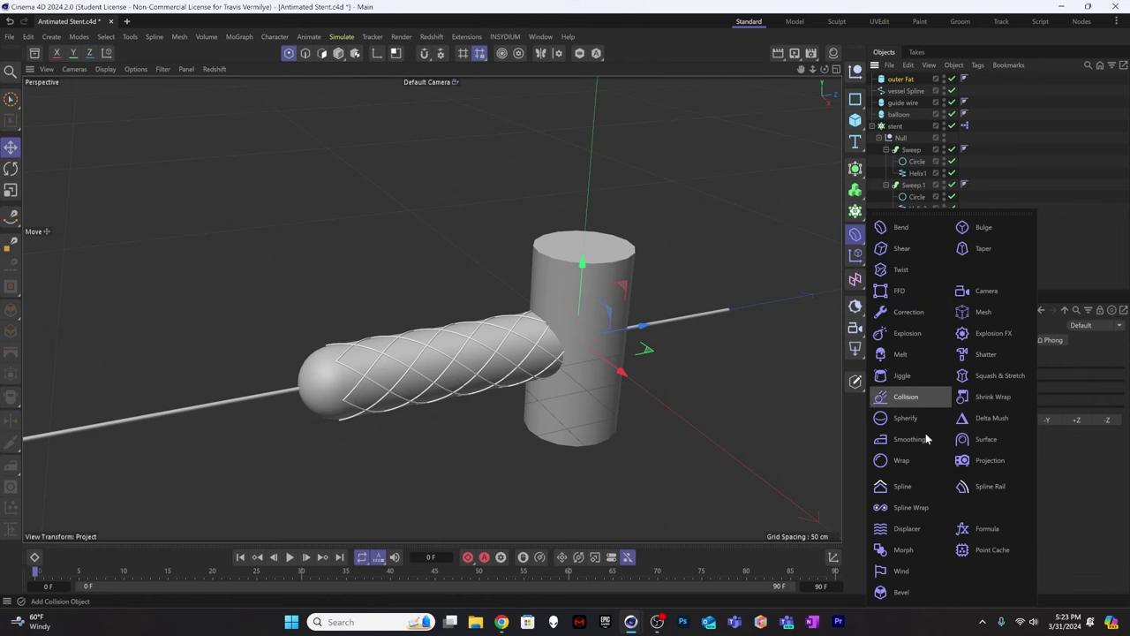
{"action": "left_click", "coordinate": [913, 508]}
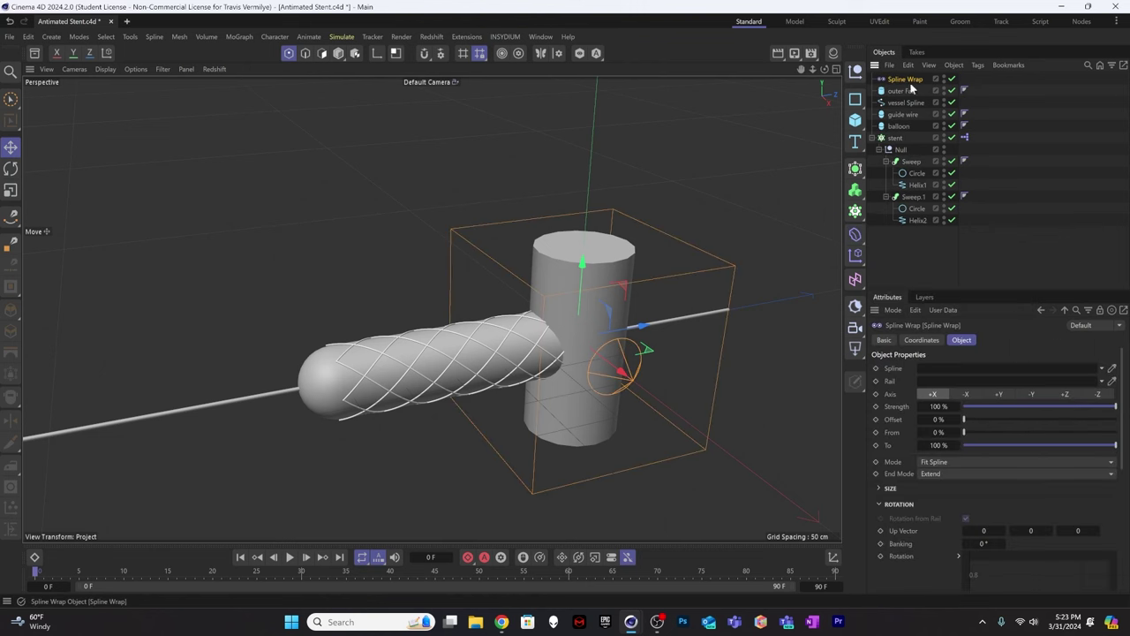
{"action": "left_click_drag", "start_coordinate": [905, 79], "coordinate": [900, 91]}
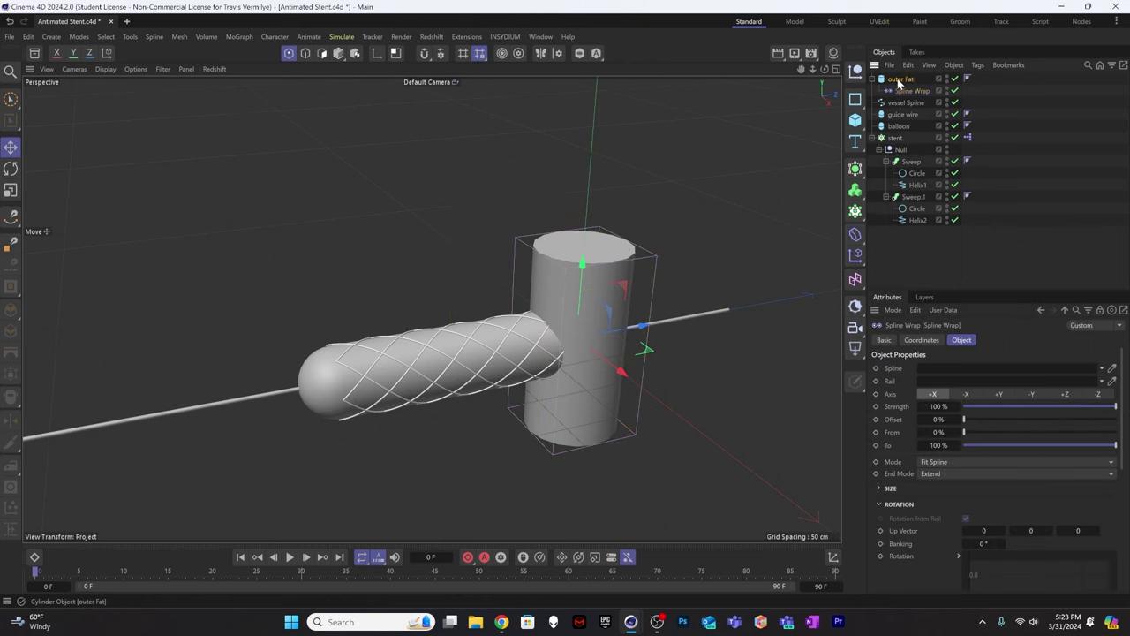
Assign vessel Spline as the Spline Wrap's spline and set its axis to +Z.
{"action": "left_click", "coordinate": [901, 78]}
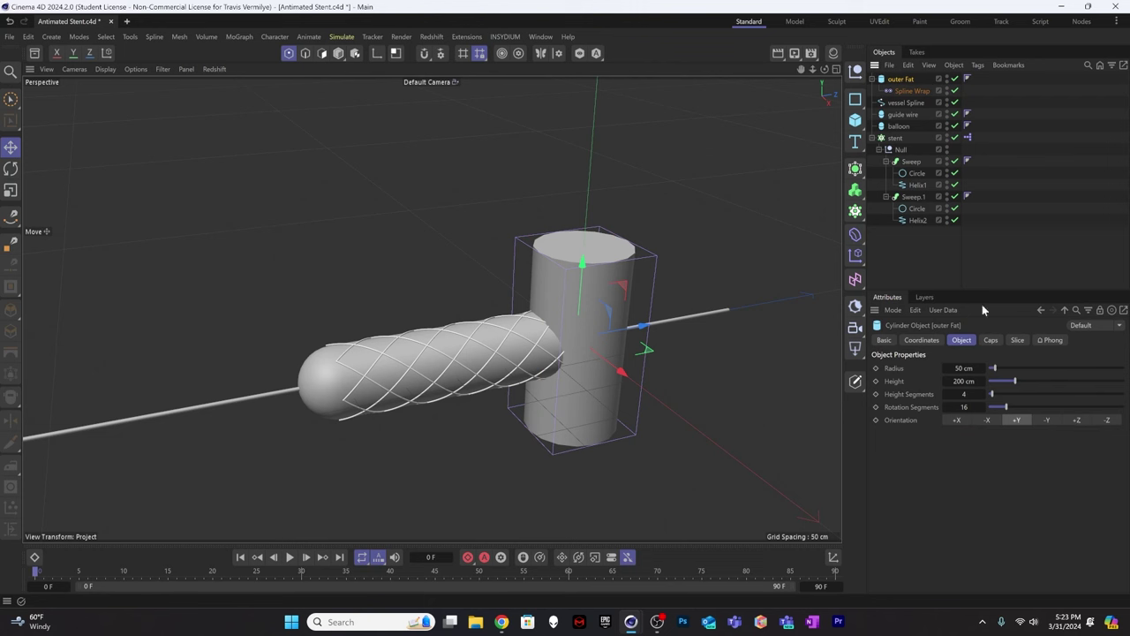
{"action": "left_click", "coordinate": [913, 91]}
{"action": "left_click_drag", "start_coordinate": [906, 103], "coordinate": [989, 371]}
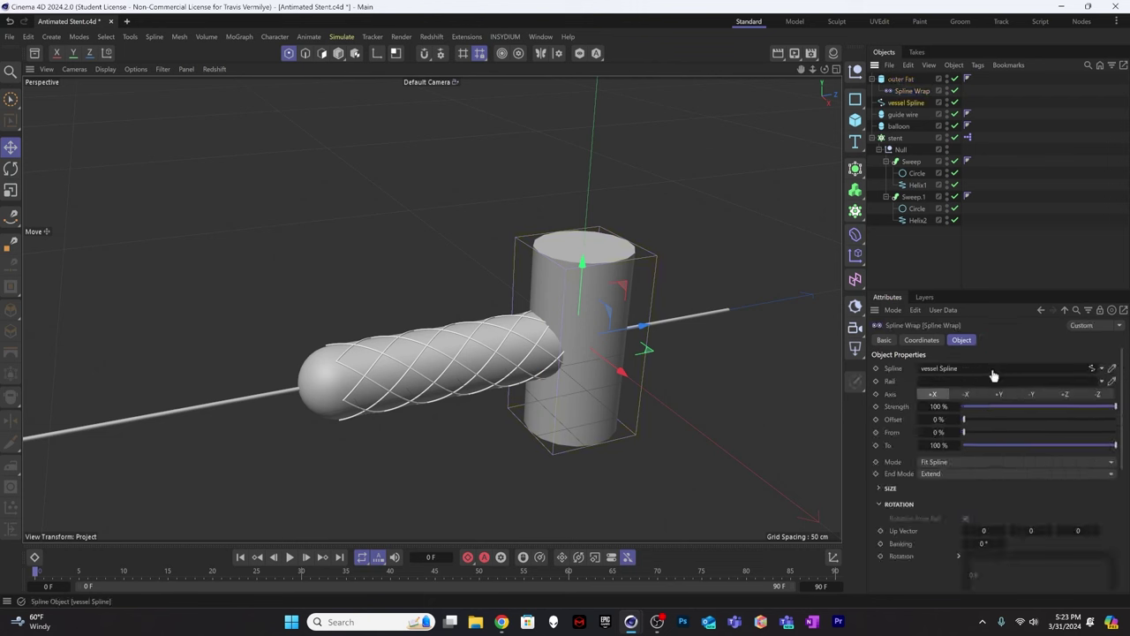
{"action": "left_click", "coordinate": [1066, 394]}
{"action": "scroll", "coordinate": [621, 360], "scroll_direction": "down", "scroll_amount": 8}
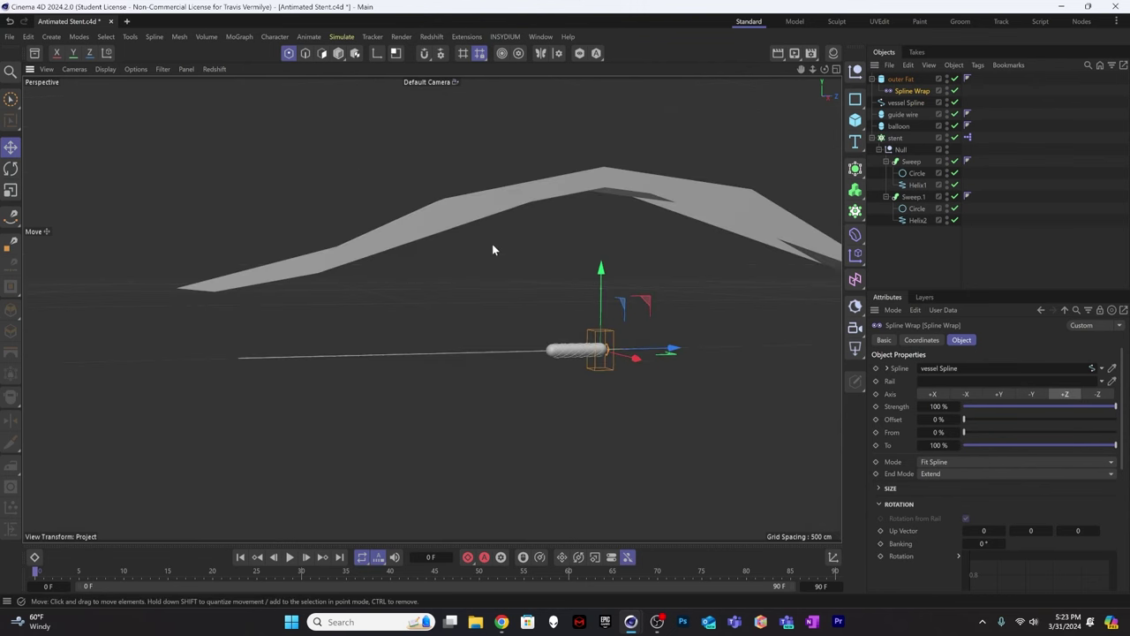
{"action": "middle_click_drag", "start_coordinate": [541, 245], "coordinate": [459, 298], "text": "alt"}
{"action": "left_click_drag", "start_coordinate": [532, 292], "coordinate": [484, 296], "text": "alt"}
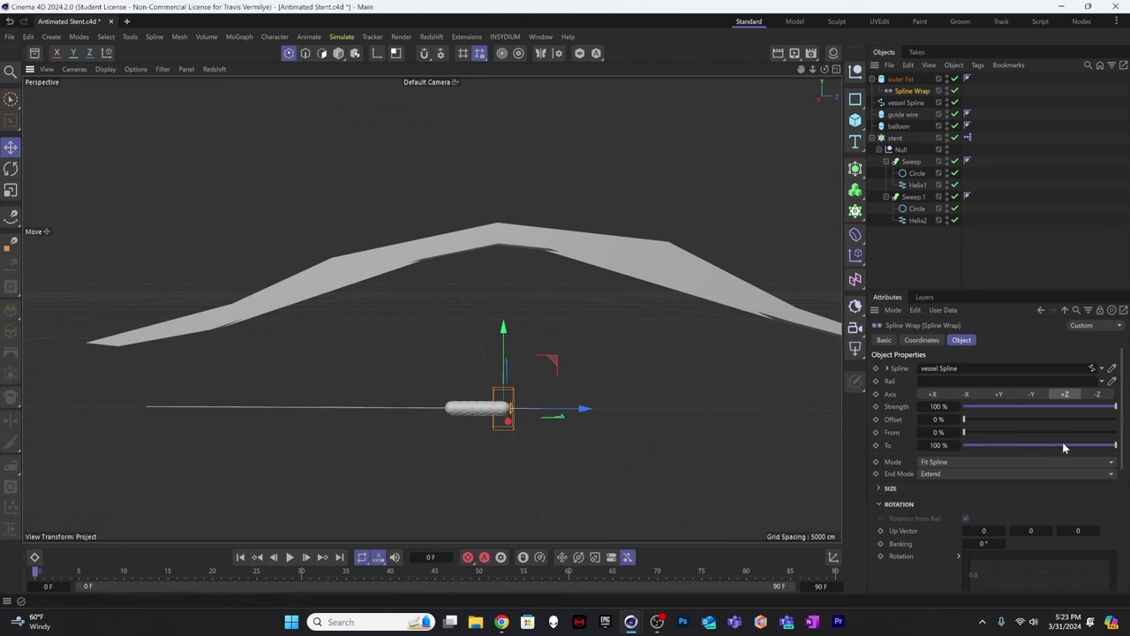
Set the outer Fat cylinder's orientation to +Z and check it against the Spline Wrap's axis.
{"action": "left_click", "coordinate": [902, 80]}
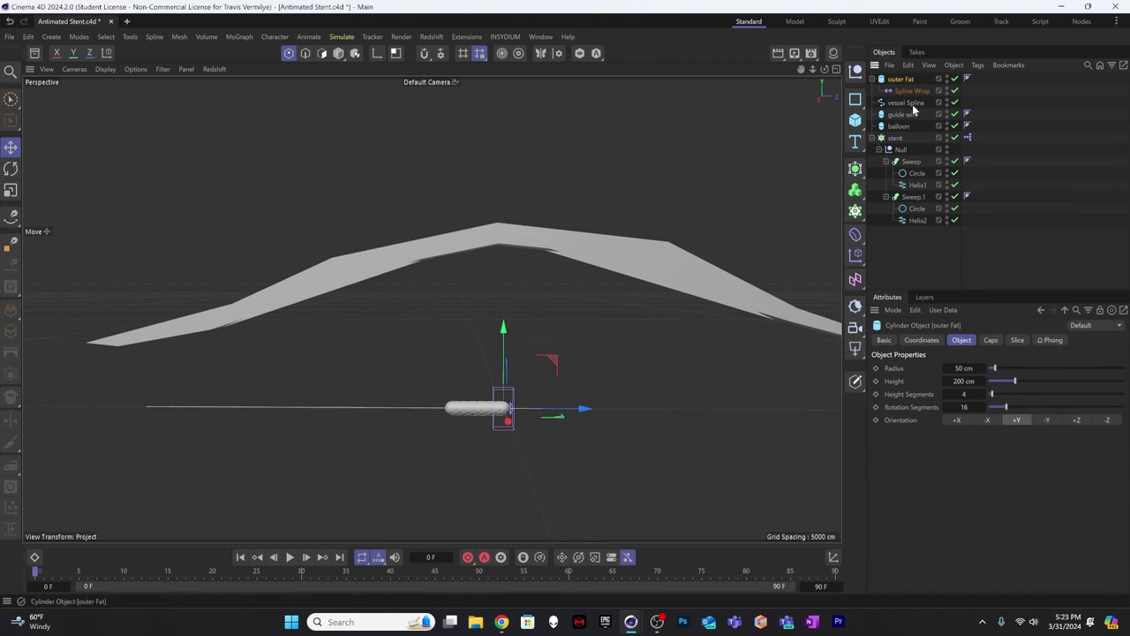
{"action": "left_click", "coordinate": [1073, 421]}
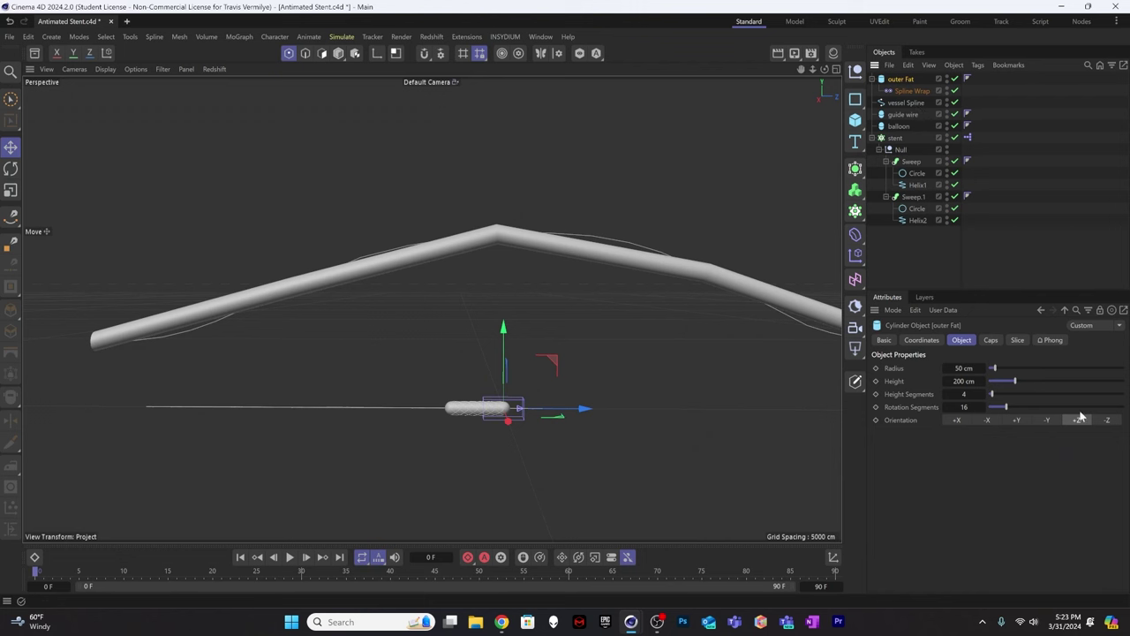
{"action": "left_click", "coordinate": [911, 91]}
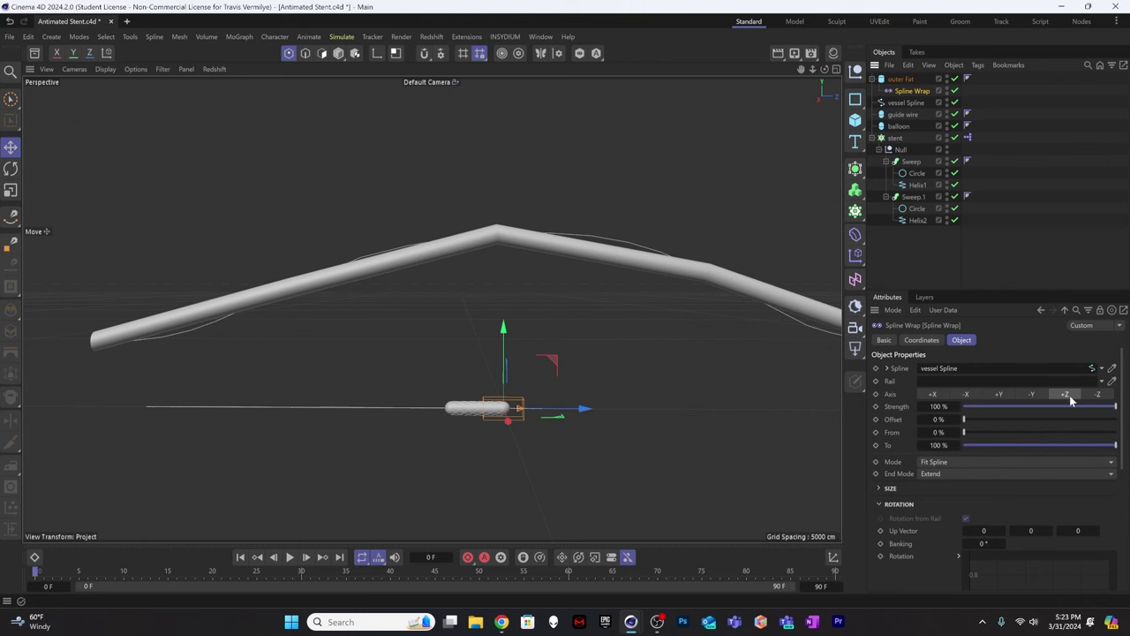
Raise the outer Fat cylinder's height segments to 720 and display the mesh lines over the shaded view.
{"action": "left_click", "coordinate": [904, 79]}
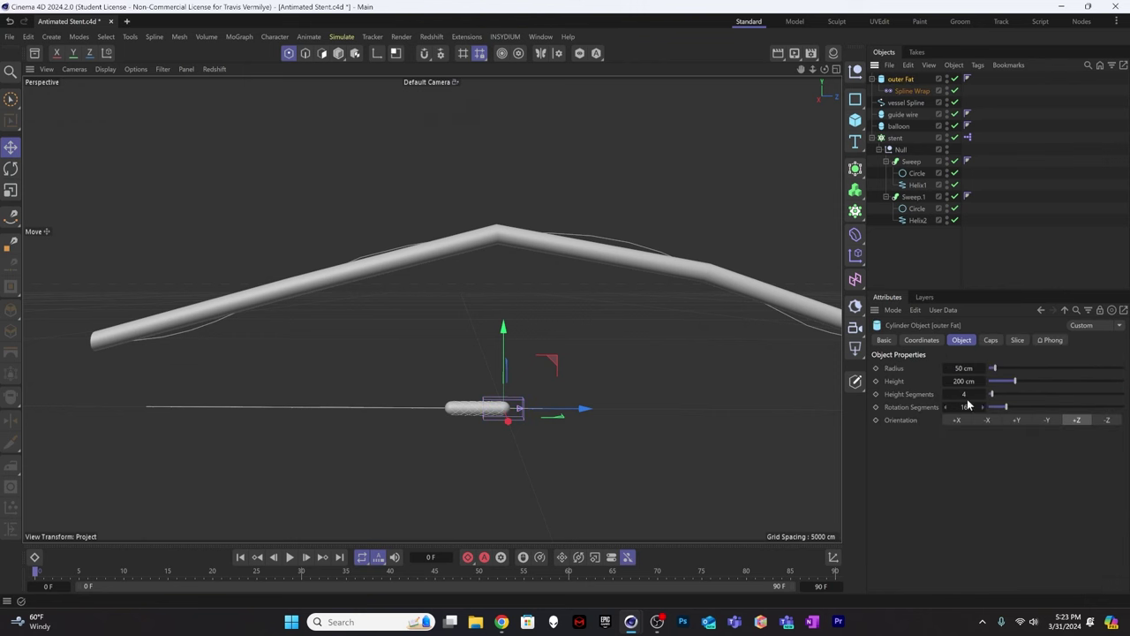
{"action": "left_click_drag", "start_coordinate": [965, 395], "coordinate": [965, 395]}
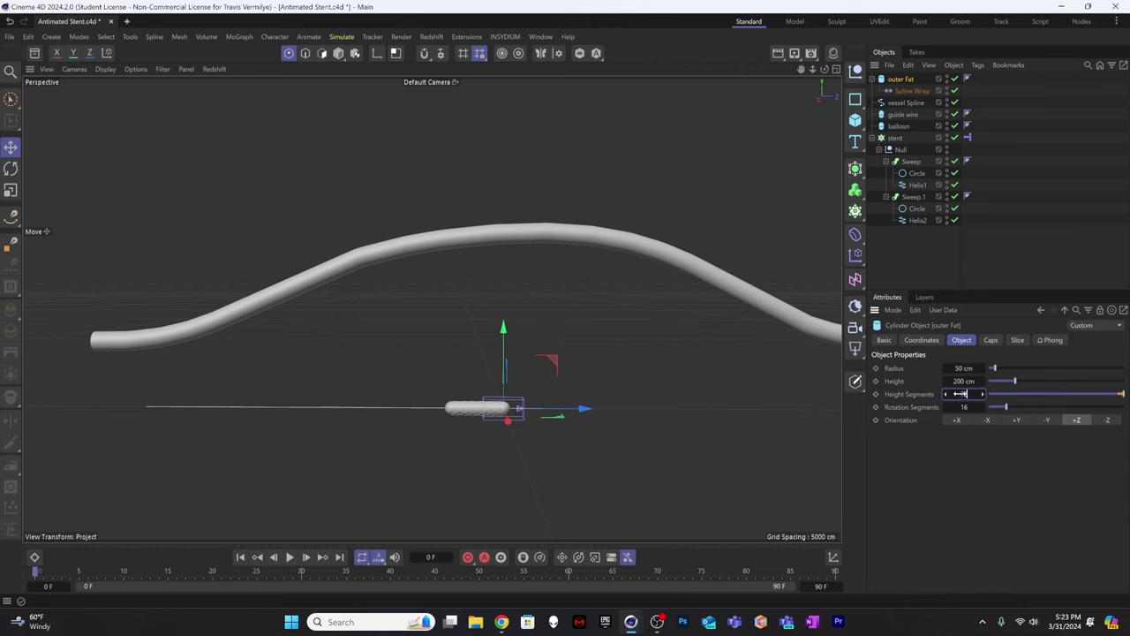
{"action": "key", "text": "n"}
{"action": "key", "text": "b"}
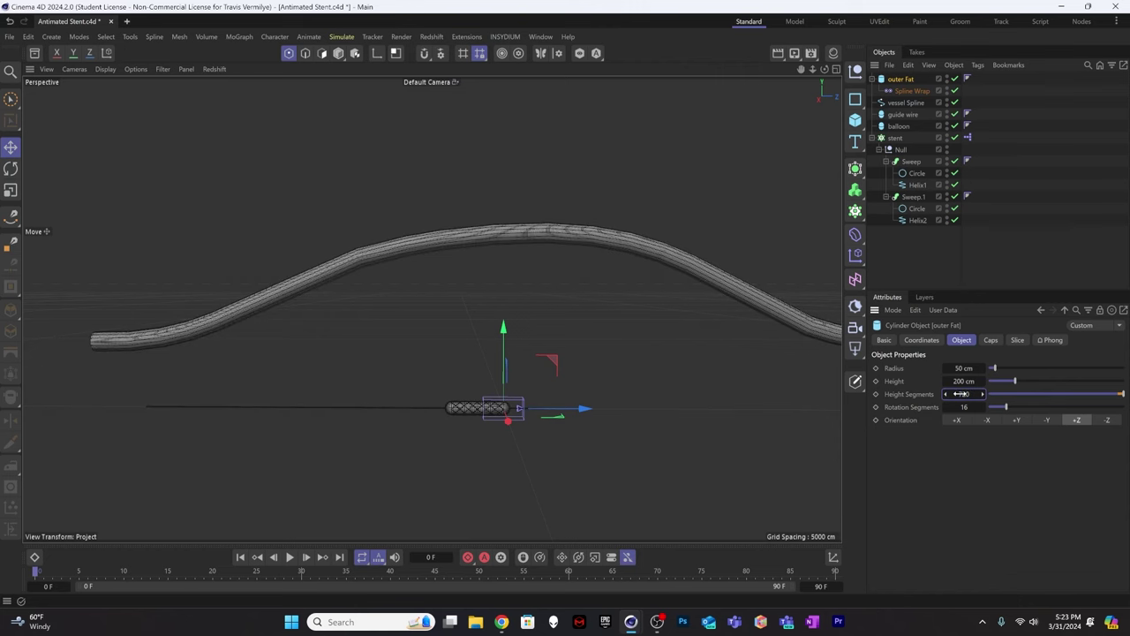
{"action": "scroll", "coordinate": [570, 225], "scroll_direction": "up", "scroll_amount": 5}
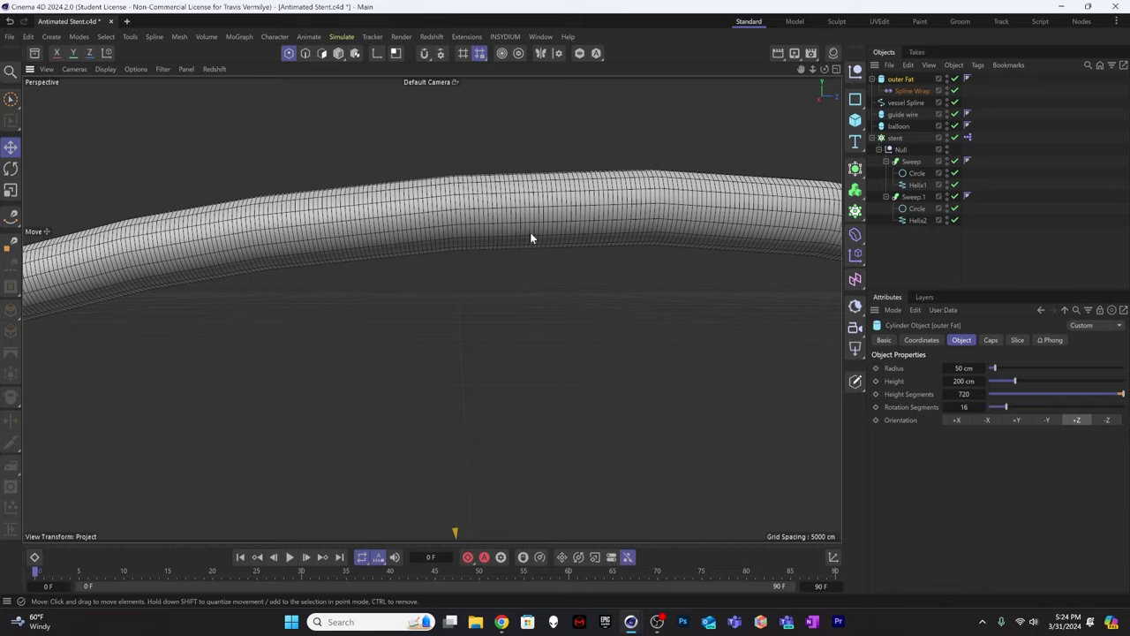
{"action": "left_click_drag", "start_coordinate": [530, 233], "coordinate": [641, 253], "text": "alt"}
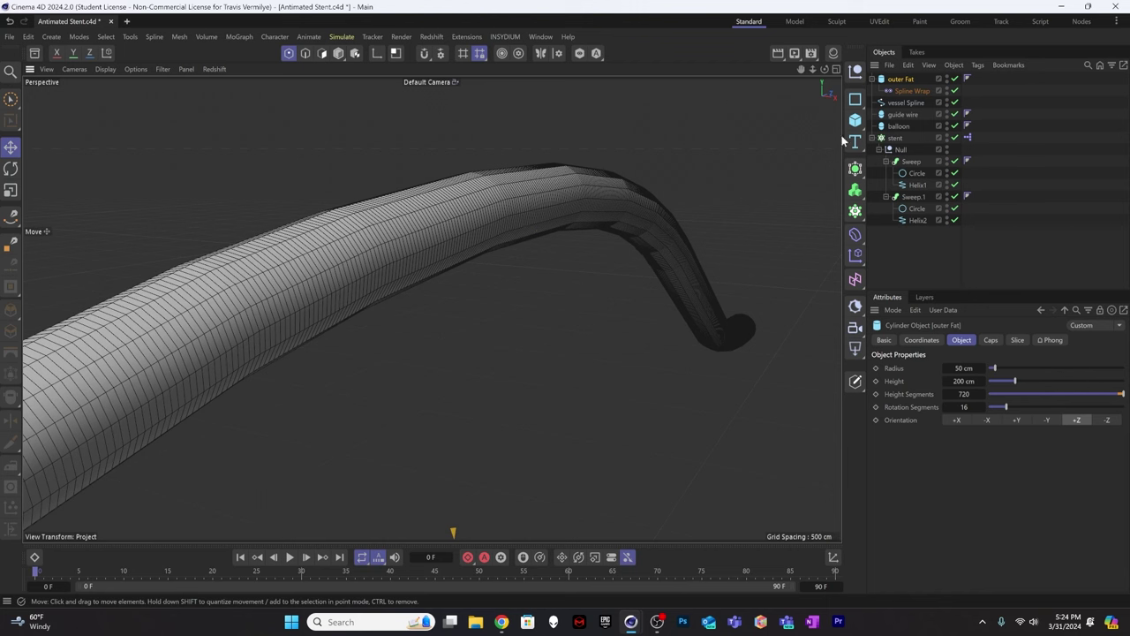
Change the vessel Spline's intermediate points to Natural with a number of 64 and inspect the tube's smoothness.
{"action": "left_click", "coordinate": [906, 103]}
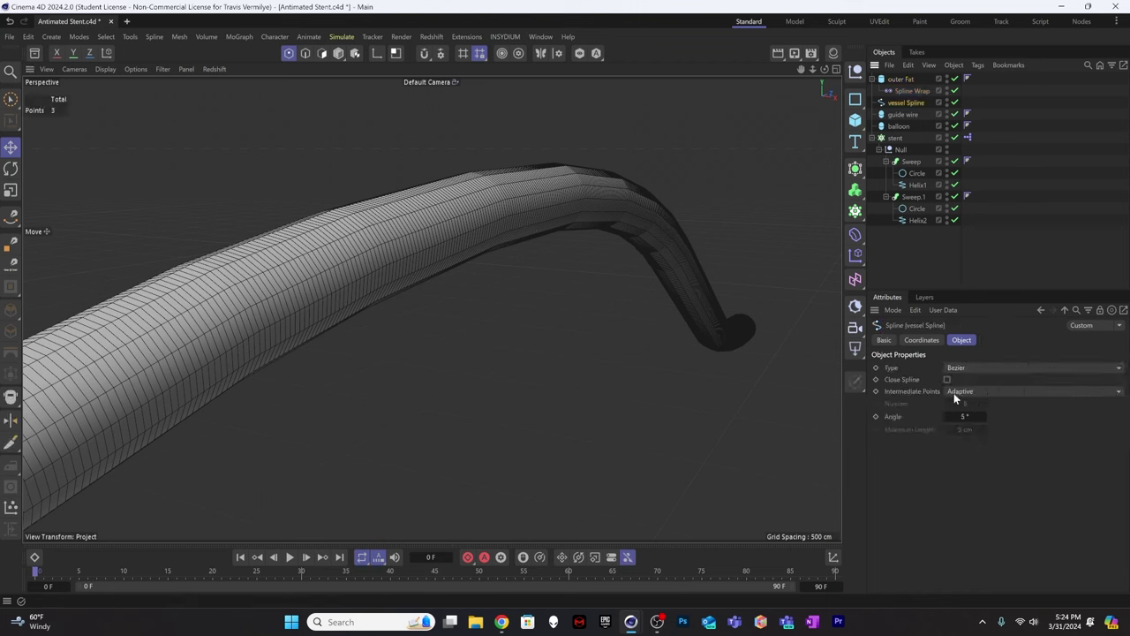
{"action": "left_click", "coordinate": [977, 394]}
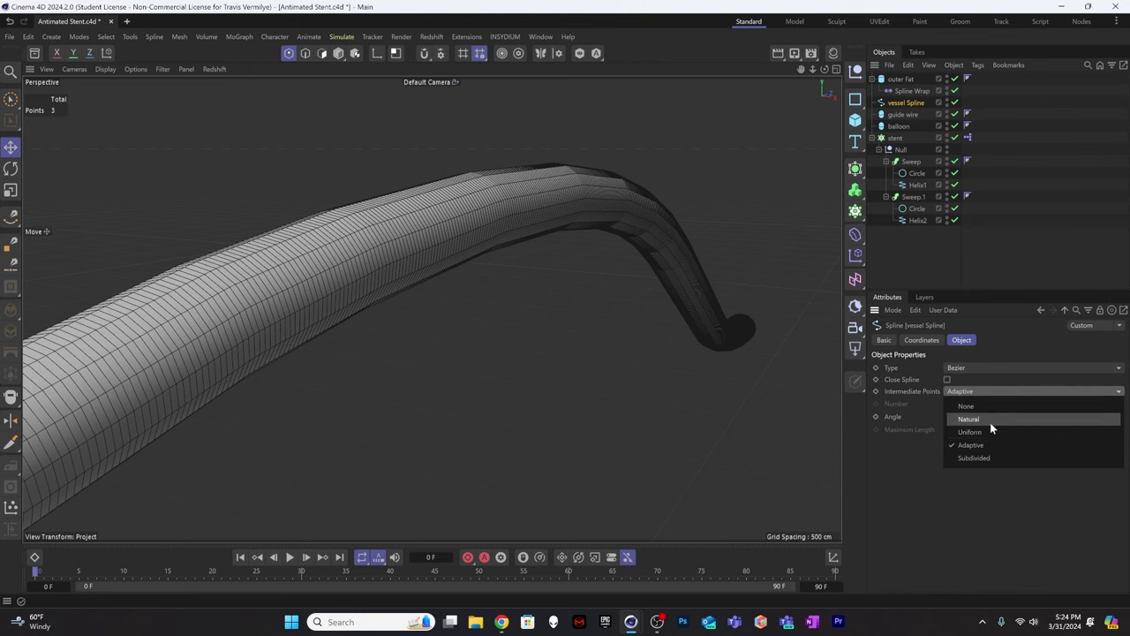
{"action": "left_click", "coordinate": [990, 421]}
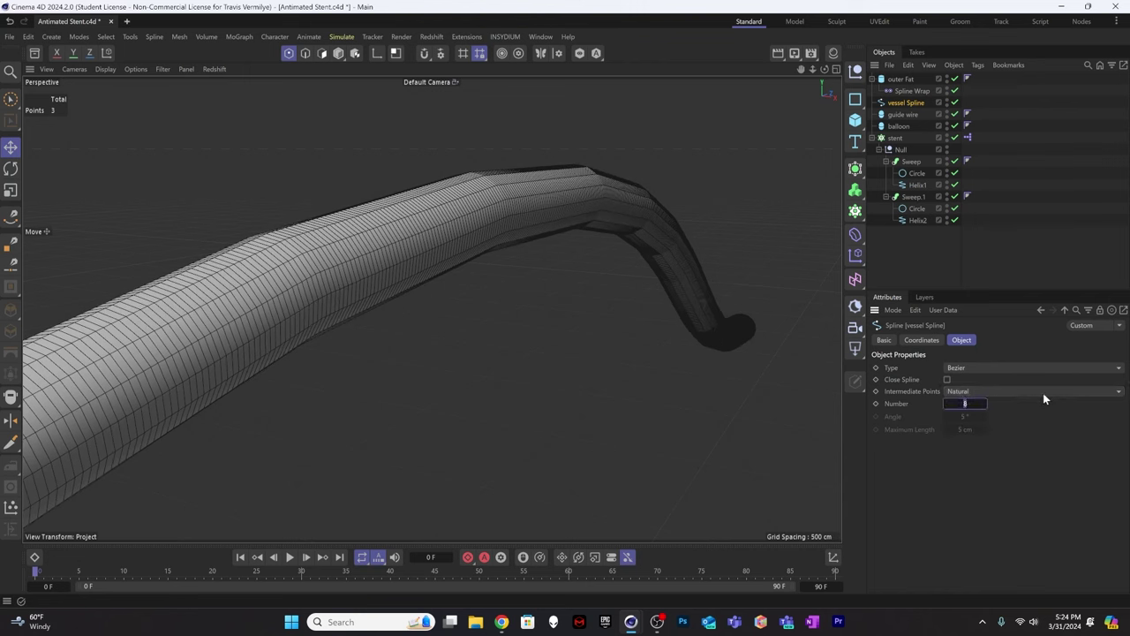
{"action": "type", "text": "64"}
{"action": "key", "text": "Return"}
{"action": "left_click_drag", "start_coordinate": [627, 232], "coordinate": [504, 222], "text": "alt"}
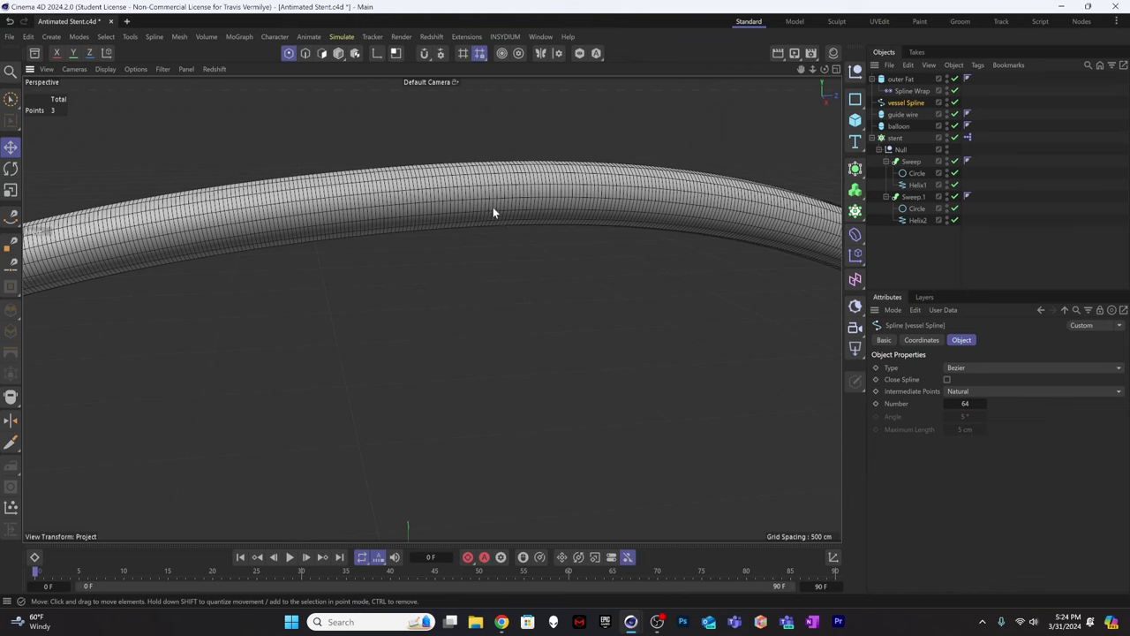
{"action": "left_click_drag", "start_coordinate": [492, 212], "coordinate": [552, 221], "text": "alt"}
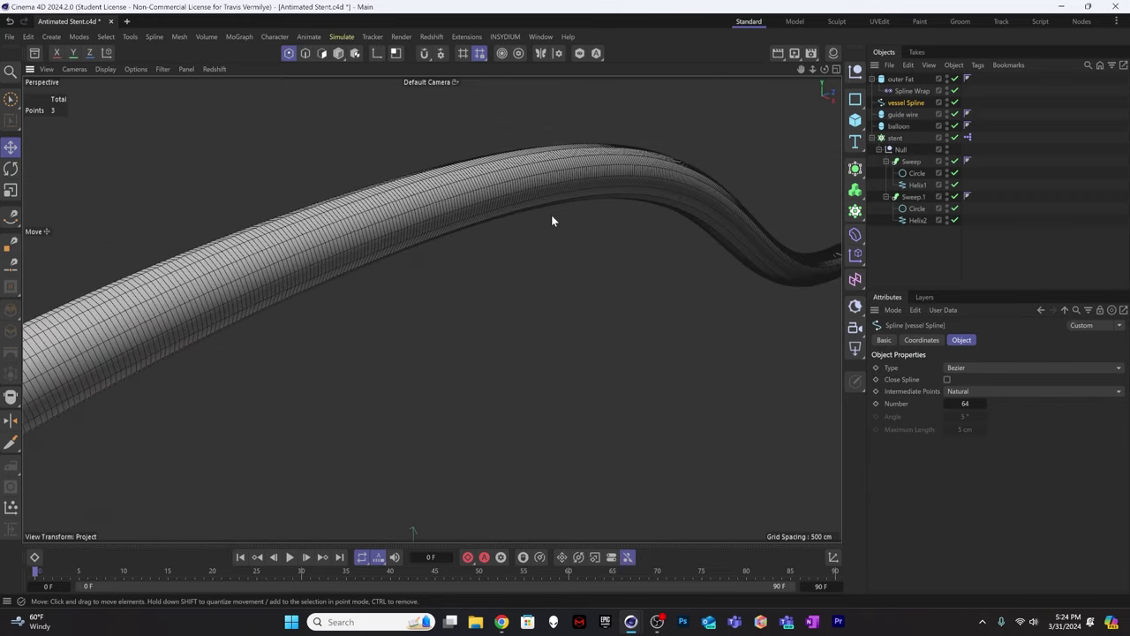
Set the outer Fat cylinder's rotation segments to 32 and inspect the mesh density.
{"action": "left_click", "coordinate": [899, 80]}
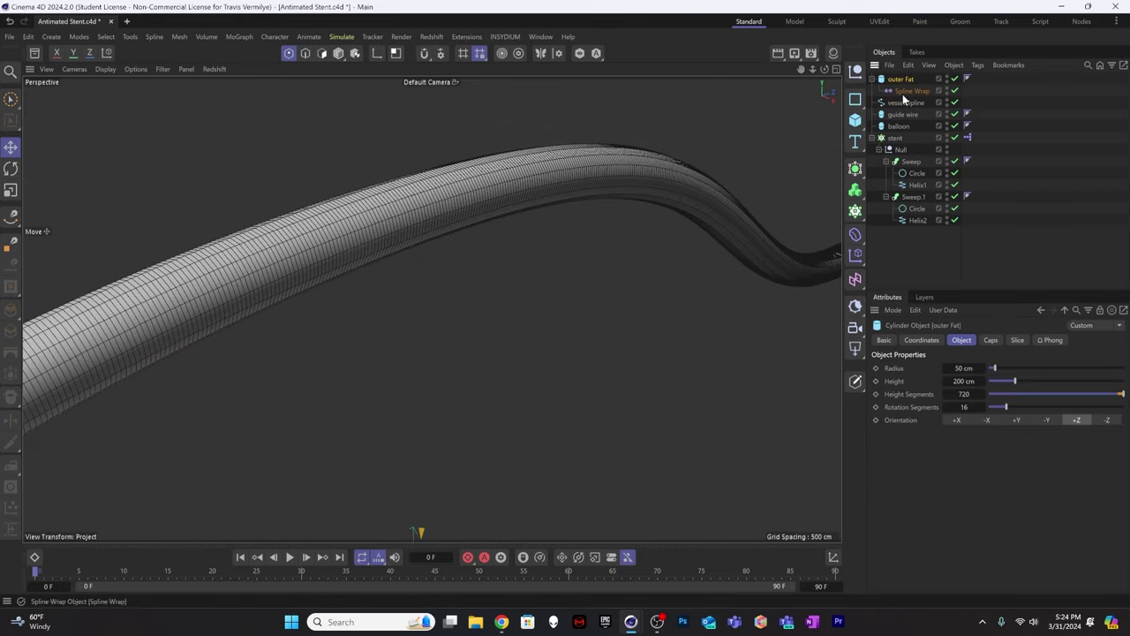
{"action": "left_click", "coordinate": [970, 407]}
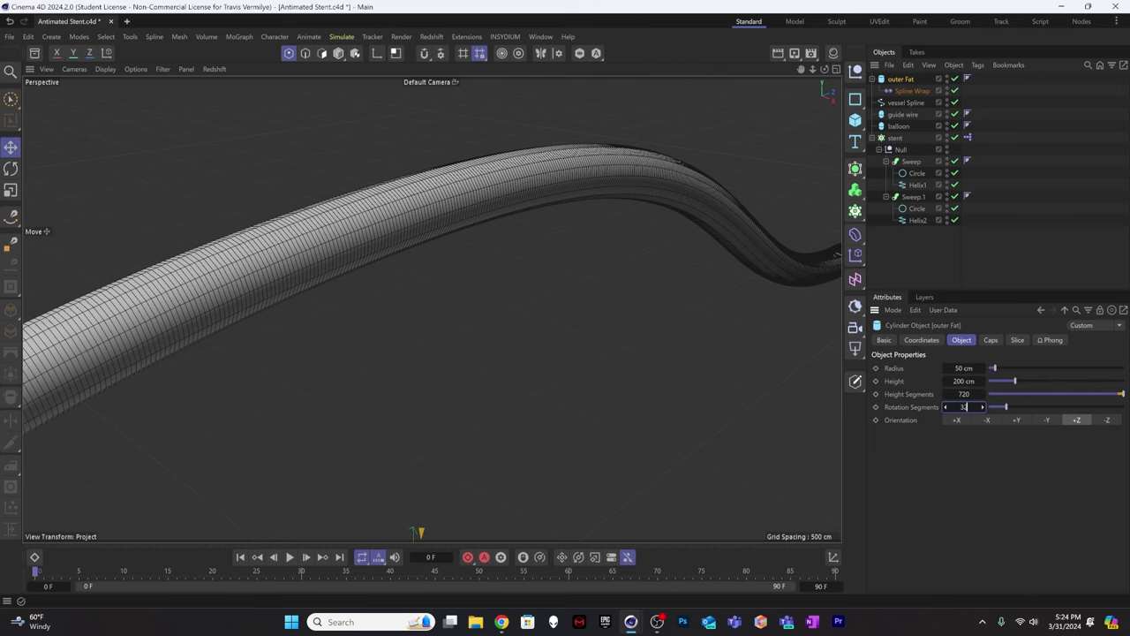
{"action": "type", "text": "32"}
{"action": "key", "text": "Return"}
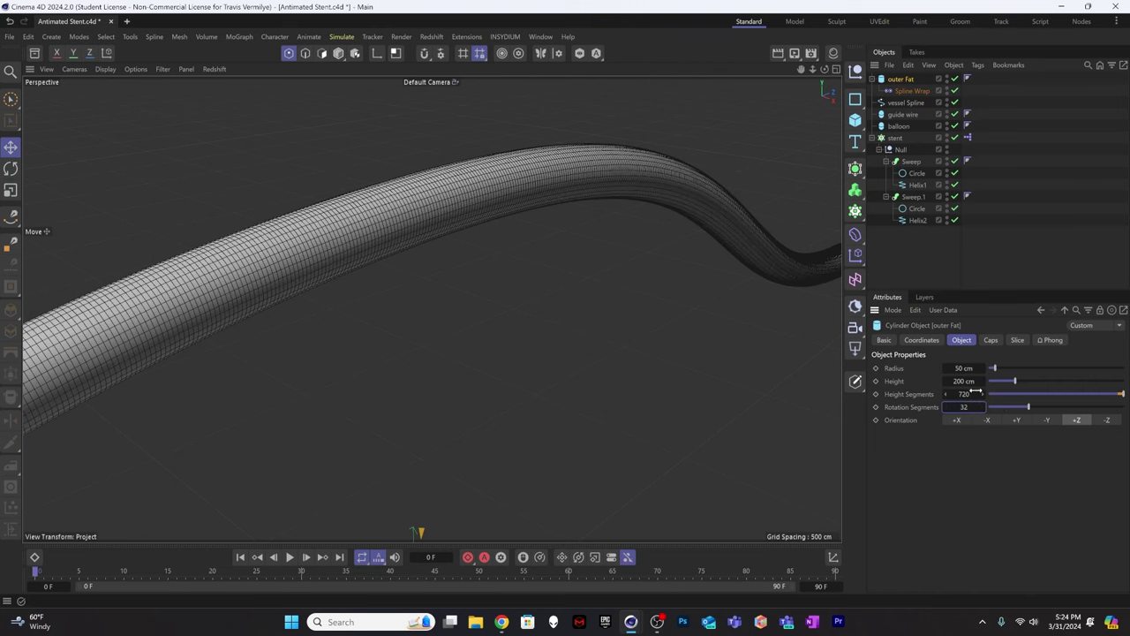
{"action": "left_click_drag", "start_coordinate": [587, 202], "coordinate": [618, 247], "text": "alt"}
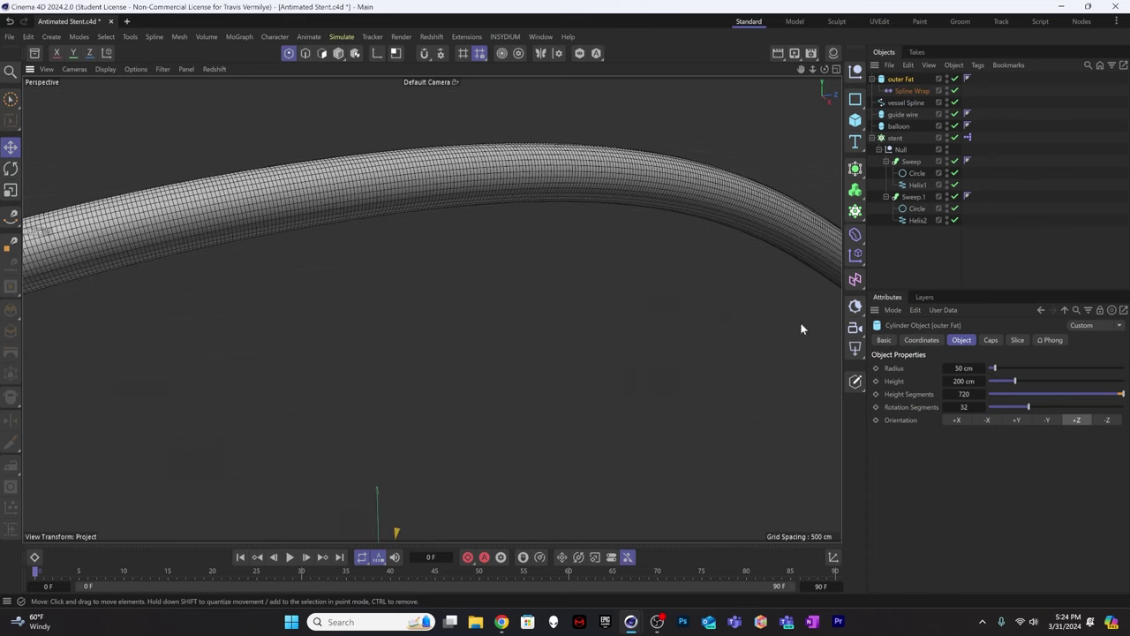
{"action": "double_click", "coordinate": [971, 395]}
Duplicate the outer Fat cylinder together with its Spline Wrap and rename the copy "Inner Fat".
{"action": "left_click", "coordinate": [906, 92]}
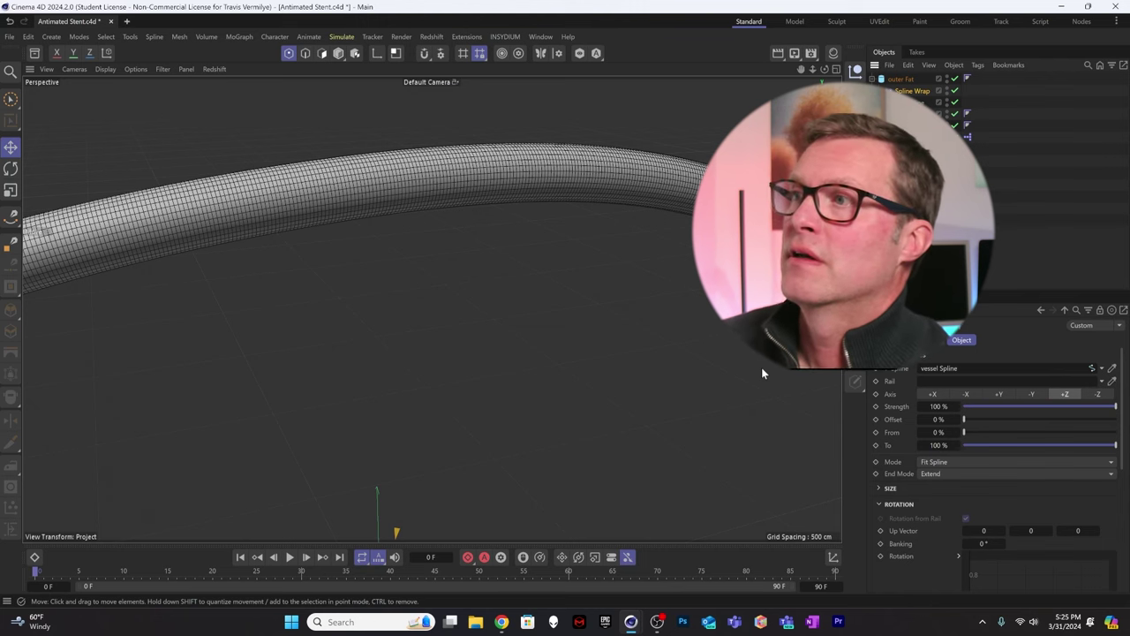
{"action": "left_click", "coordinate": [906, 82]}
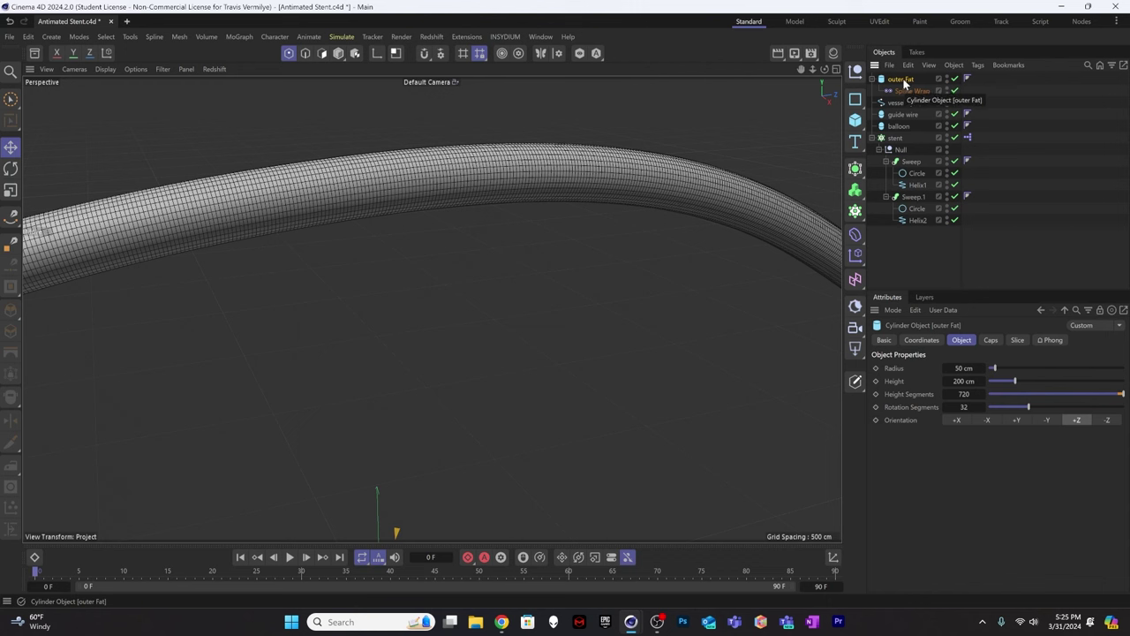
{"action": "left_click_drag", "start_coordinate": [904, 82], "coordinate": [913, 122], "text": "ctrl"}
{"action": "double_click", "coordinate": [900, 104]}
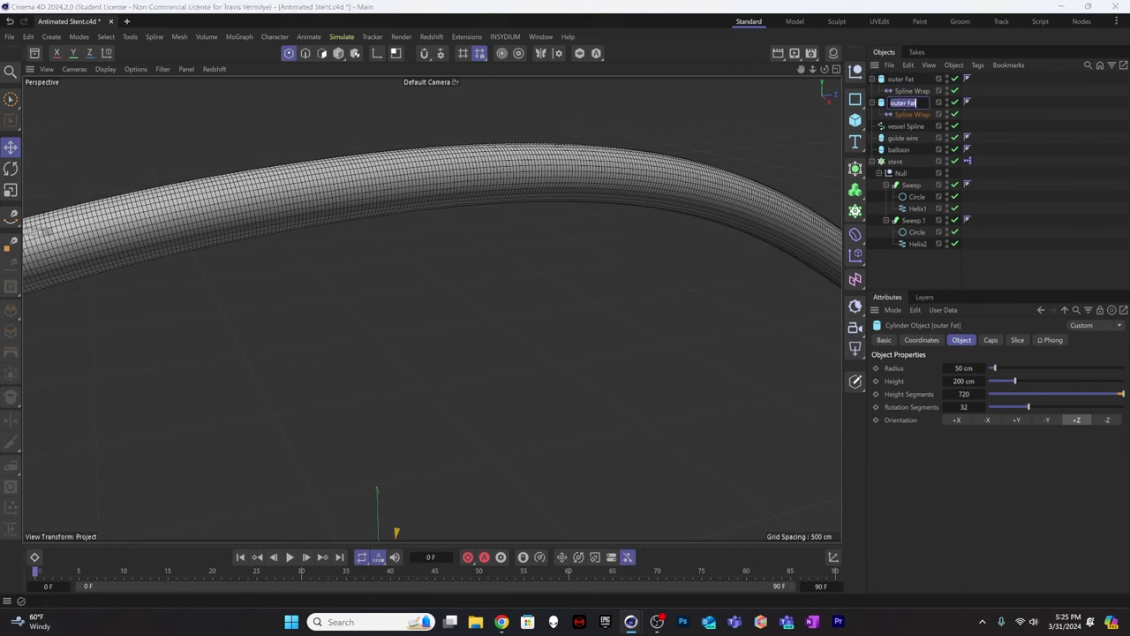
{"action": "type", "text": "inner"}
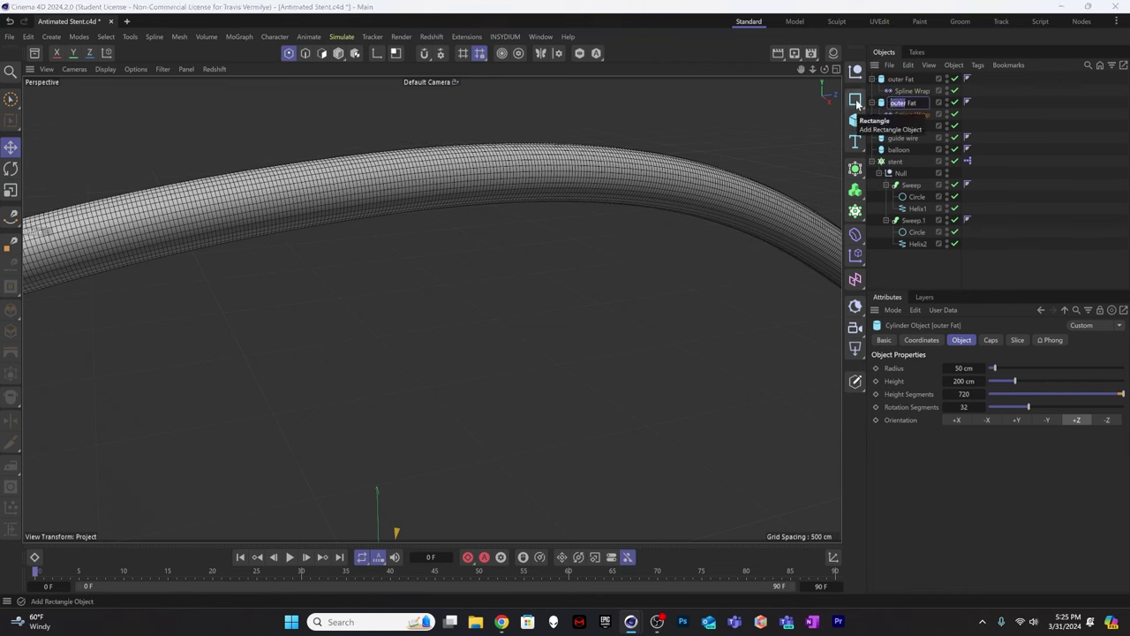
{"action": "key", "text": "Return"}
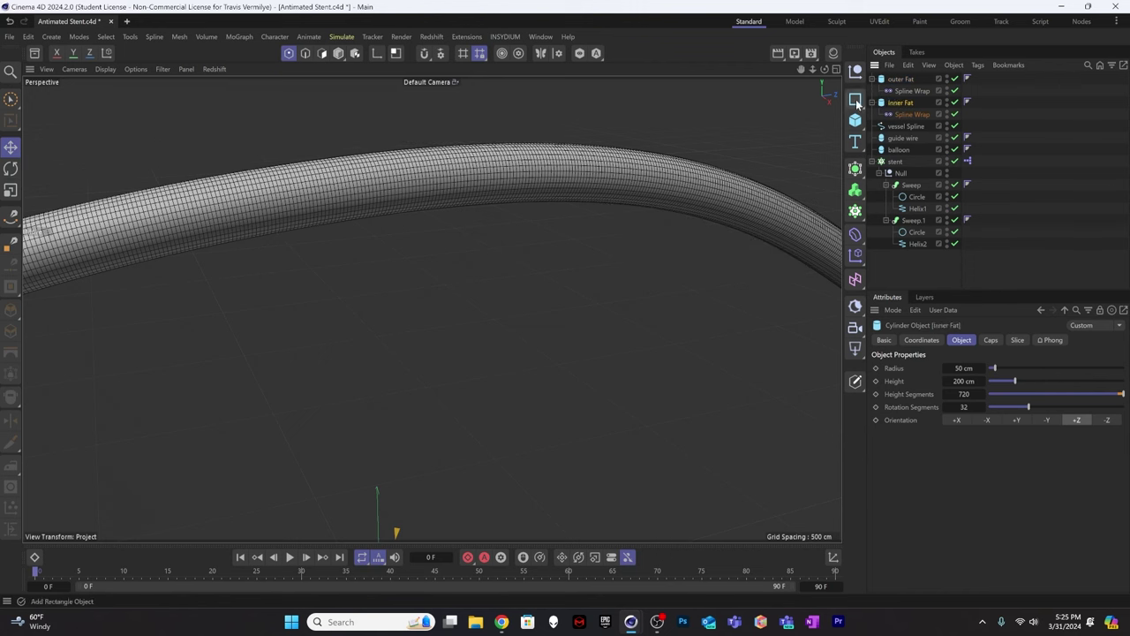
Set the outer Fat cylinder's Spline Wrap to run from 2% to 98% of the vessel Spline.
{"action": "left_click_drag", "start_coordinate": [391, 176], "coordinate": [256, 309], "text": "alt"}
{"action": "left_click", "coordinate": [911, 90]}
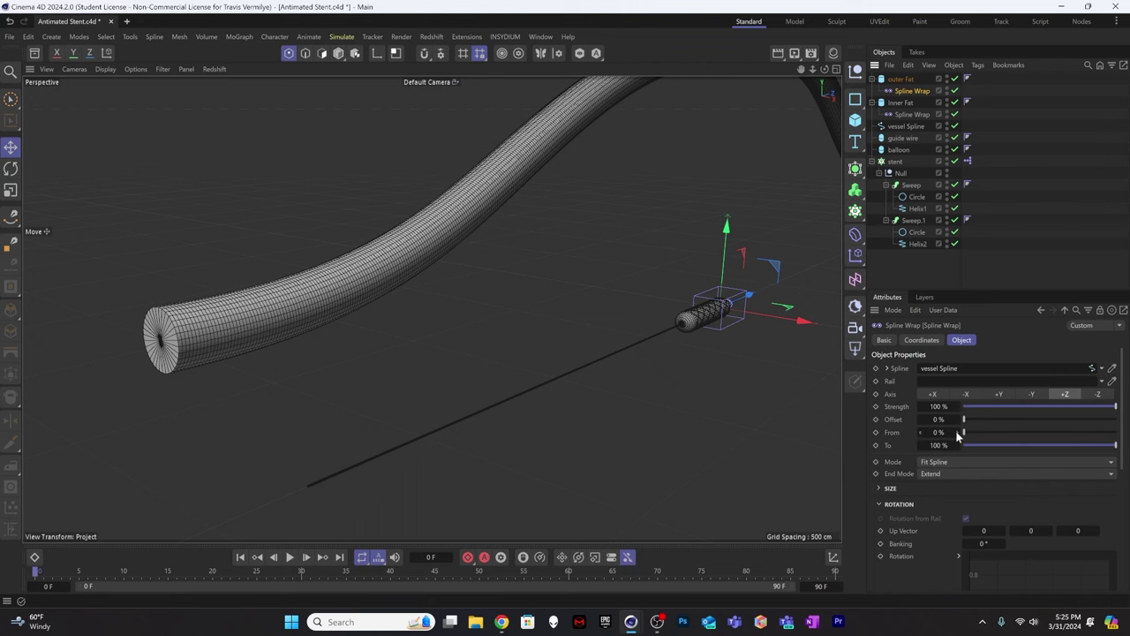
{"action": "left_click_drag", "start_coordinate": [958, 434], "coordinate": [958, 435]}
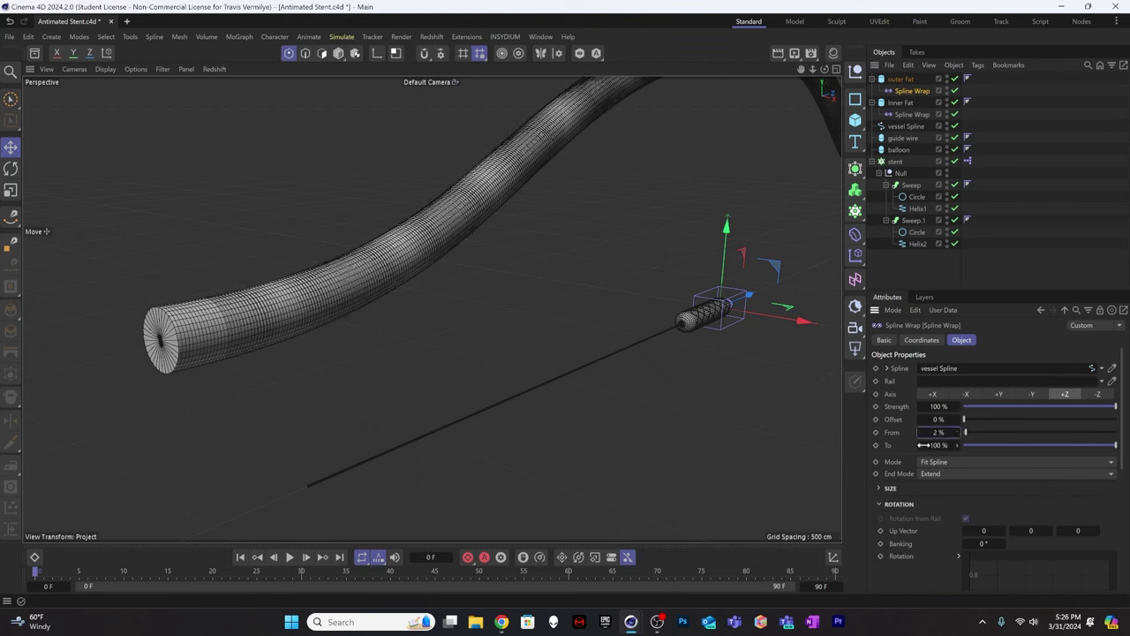
{"action": "left_click", "coordinate": [923, 446]}
{"action": "left_click", "coordinate": [920, 445]}
{"action": "left_click", "coordinate": [920, 446]}
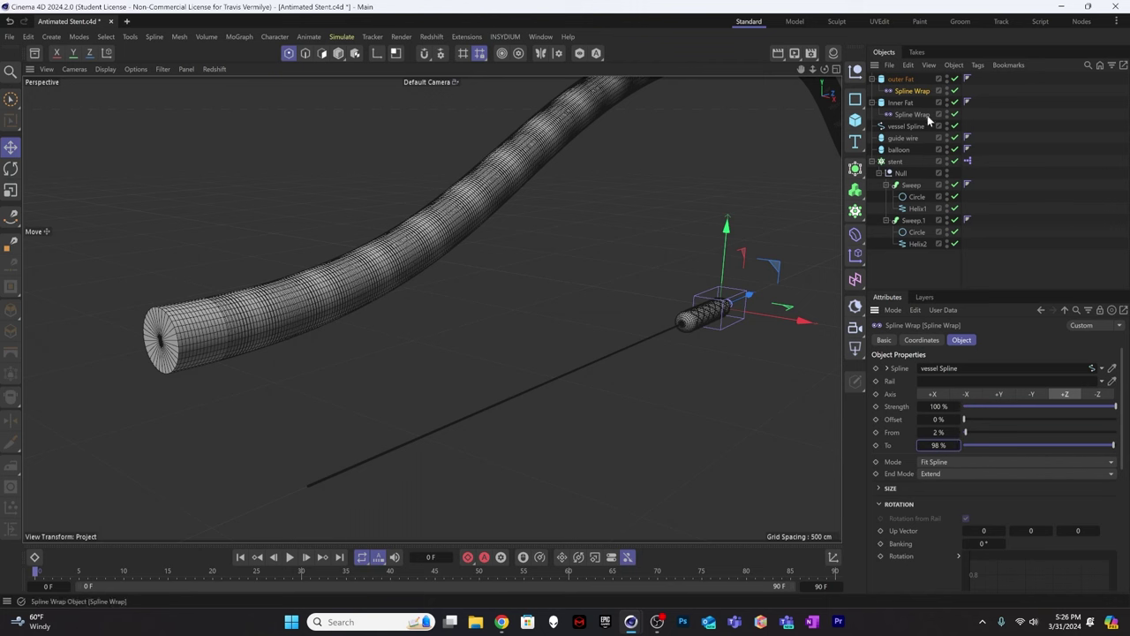
Set the Inner Fat cylinder's radius to 40 cm.
{"action": "left_click", "coordinate": [901, 104]}
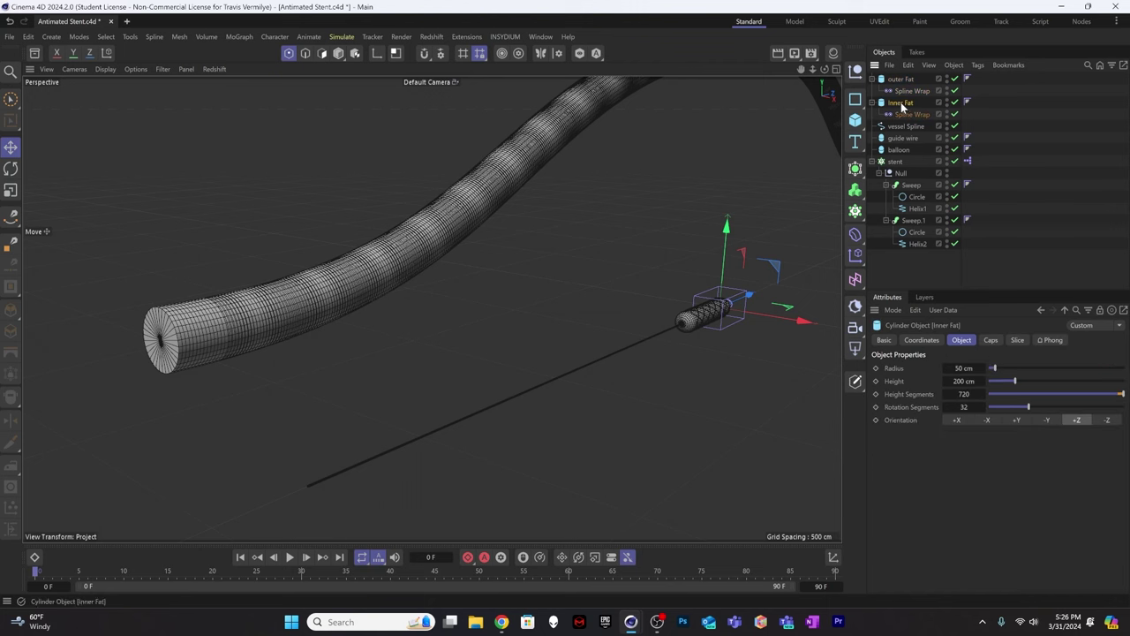
{"action": "left_click", "coordinate": [964, 369]}
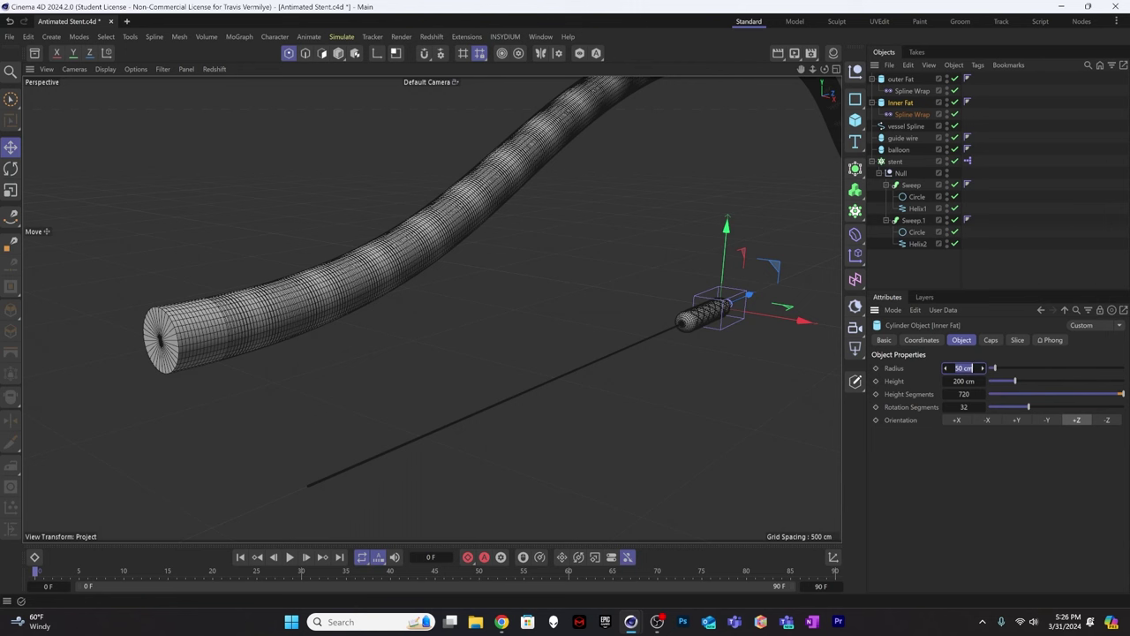
{"action": "type", "text": "40"}
{"action": "key", "text": "Return"}
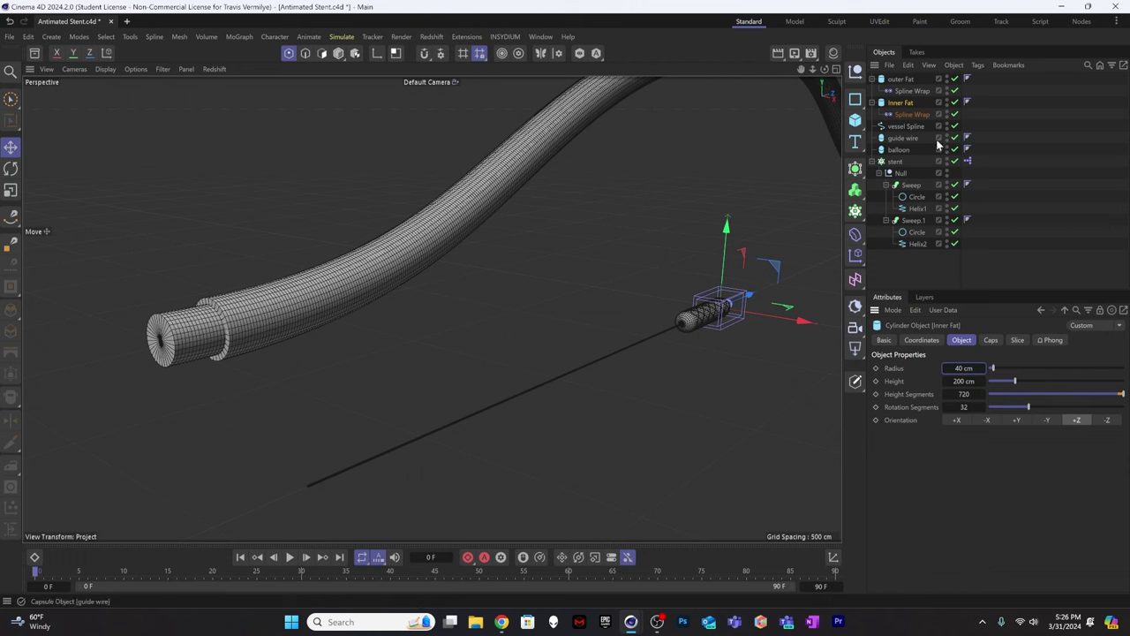
Set the From value of Inner Fat's Spline Wrap to 1% and reduce its To value slightly.
{"action": "left_click", "coordinate": [914, 114]}
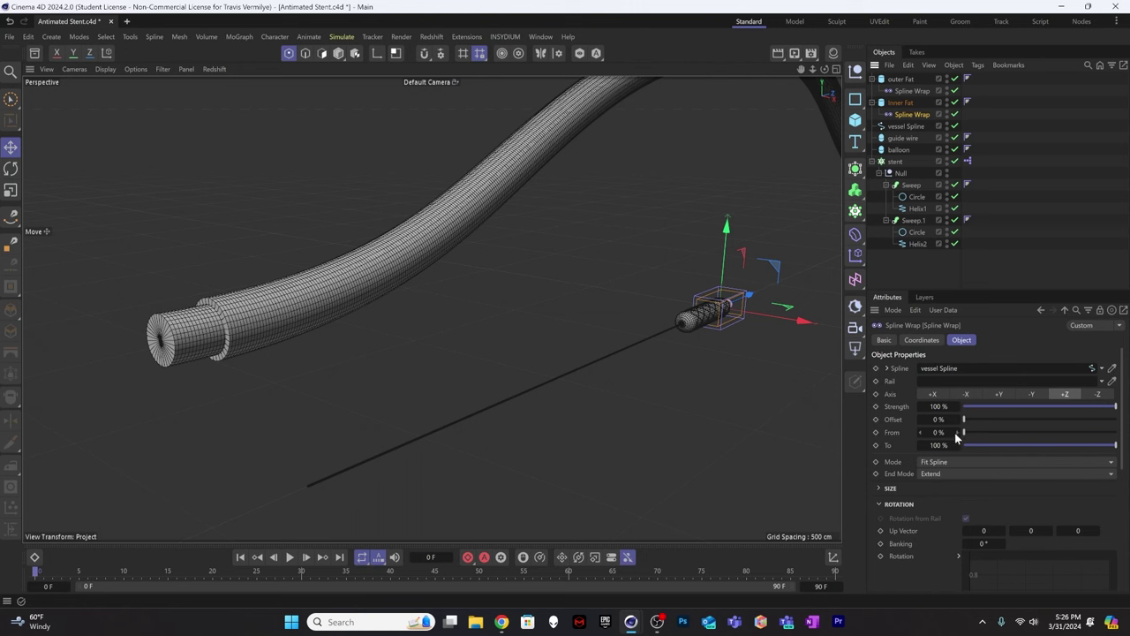
{"action": "left_click_drag", "start_coordinate": [959, 433], "coordinate": [964, 432]}
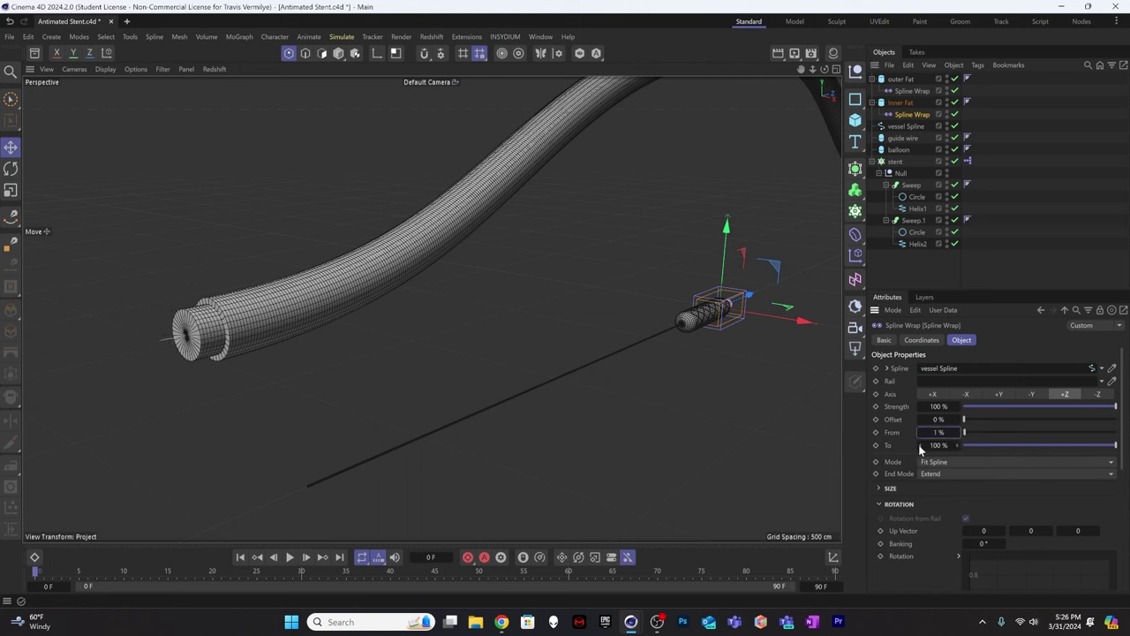
{"action": "left_click", "coordinate": [920, 446]}
Add a Boole, place outer Fat and Inner Fat inside it to hollow out the tube, and inspect the open end.
{"action": "left_click", "coordinate": [854, 167]}
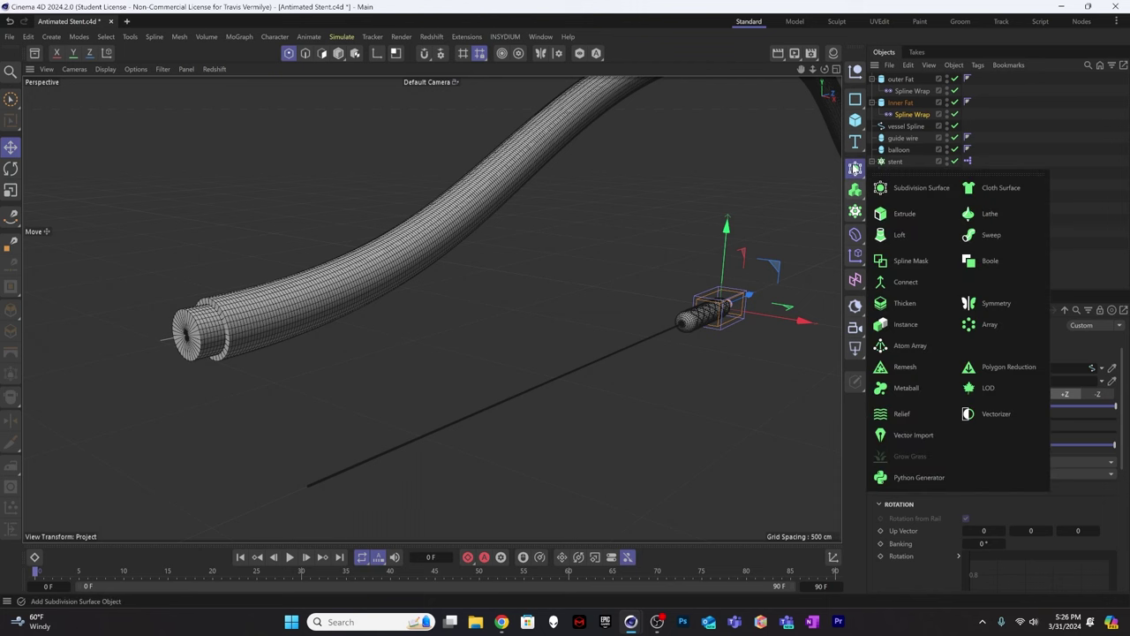
{"action": "left_click", "coordinate": [990, 261]}
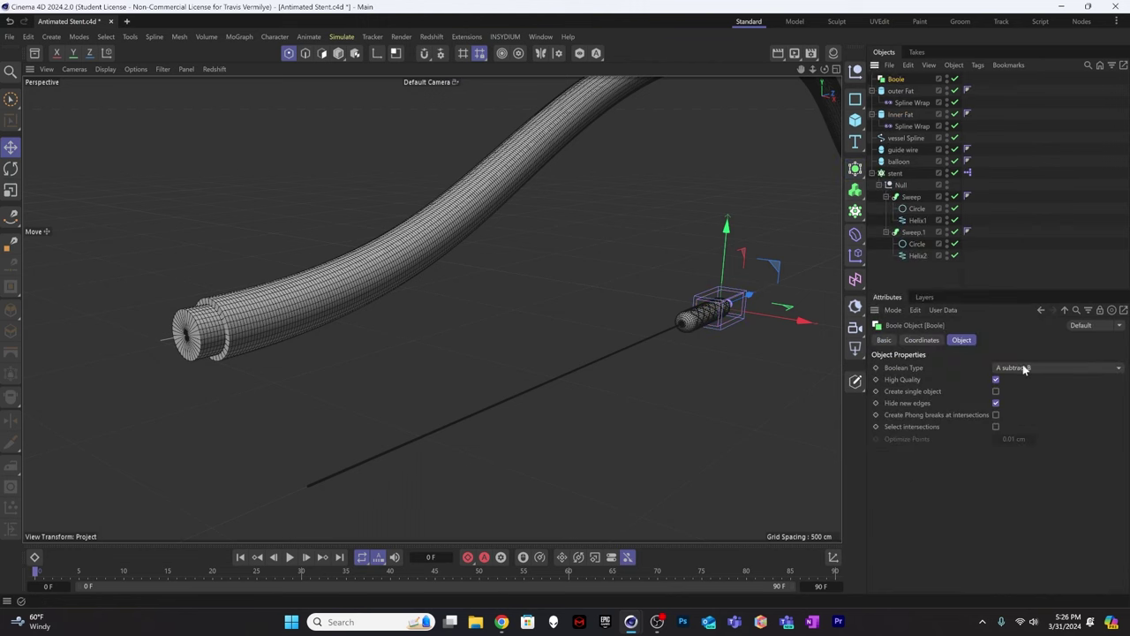
{"action": "left_click", "coordinate": [899, 92]}
{"action": "left_click", "coordinate": [903, 113], "text": "shift"}
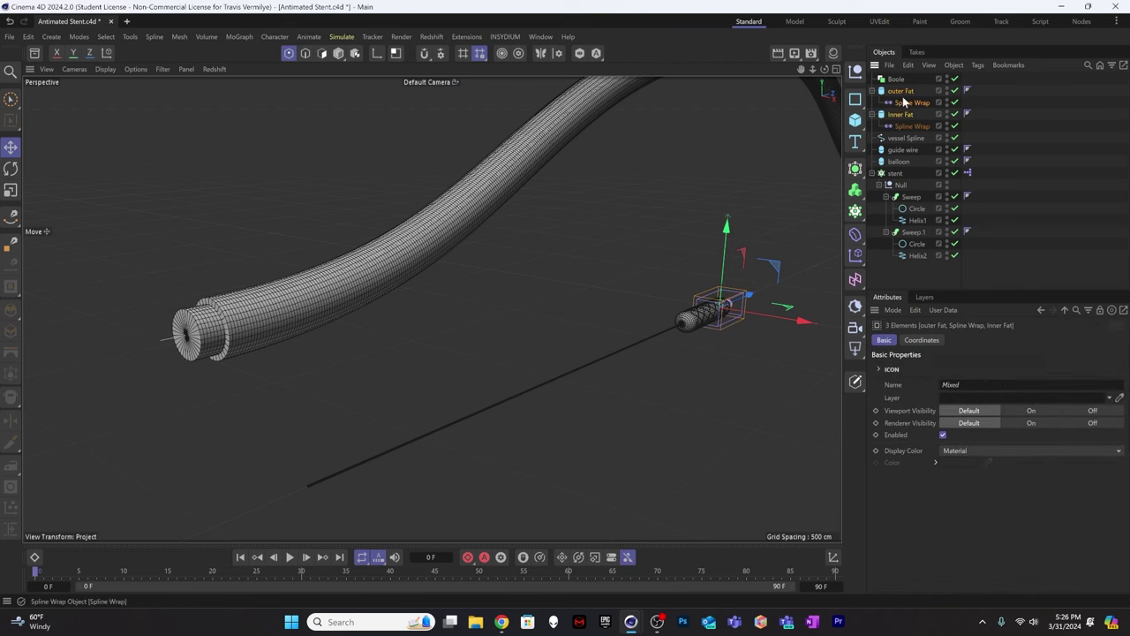
{"action": "left_click_drag", "start_coordinate": [903, 101], "coordinate": [894, 79]}
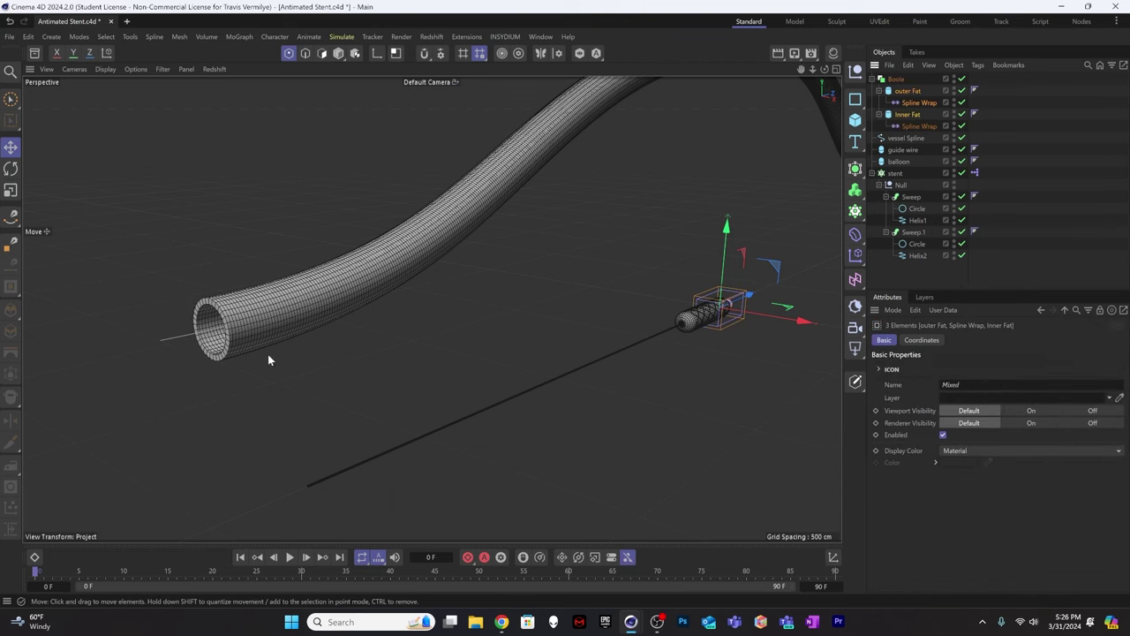
{"action": "left_click_drag", "start_coordinate": [269, 359], "coordinate": [371, 303], "text": "alt"}
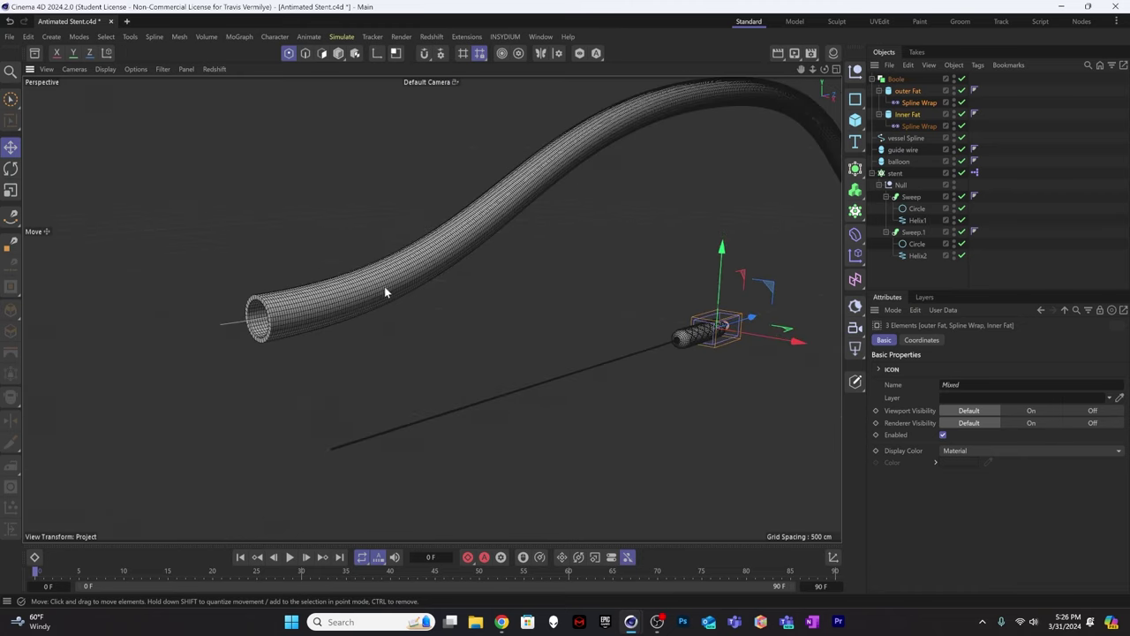
{"action": "left_click_drag", "start_coordinate": [384, 291], "coordinate": [533, 237], "text": "alt"}
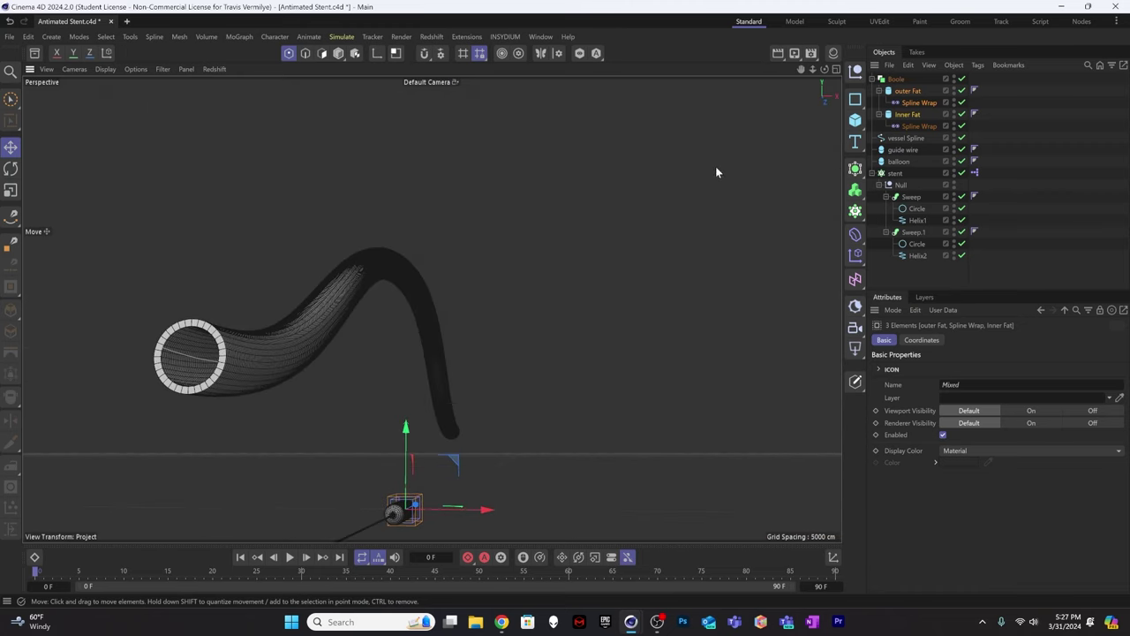
Thin the tube wall by setting the outer Fat radius to 45 cm, and inspect the mesh.
{"action": "left_click", "coordinate": [908, 91]}
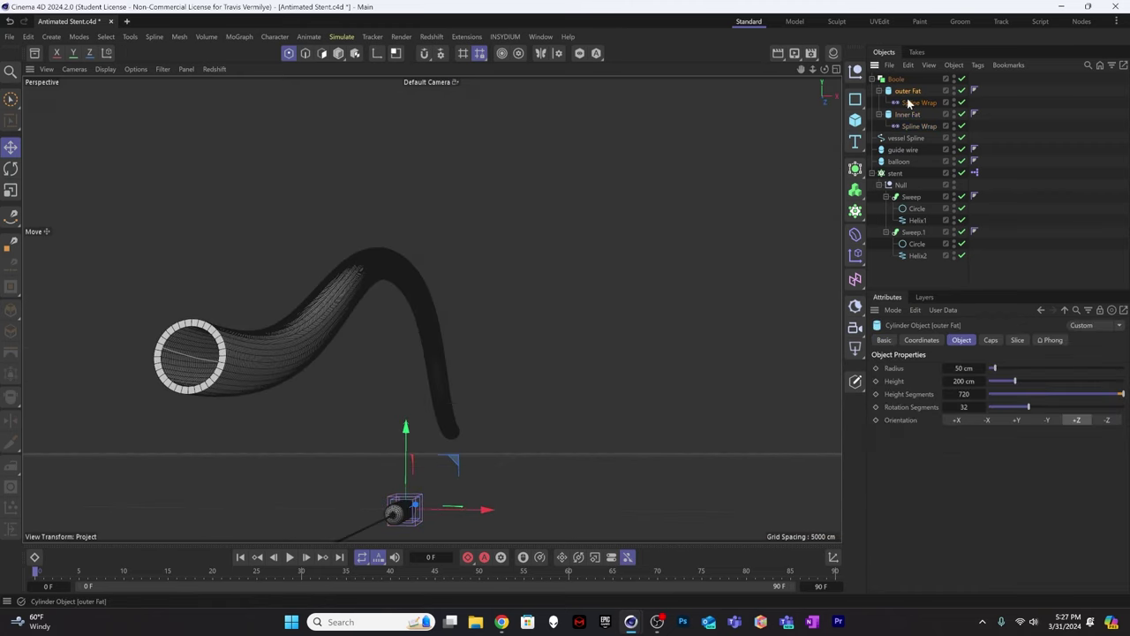
{"action": "left_click", "coordinate": [965, 368]}
{"action": "type", "text": "45"}
{"action": "key", "text": "Return"}
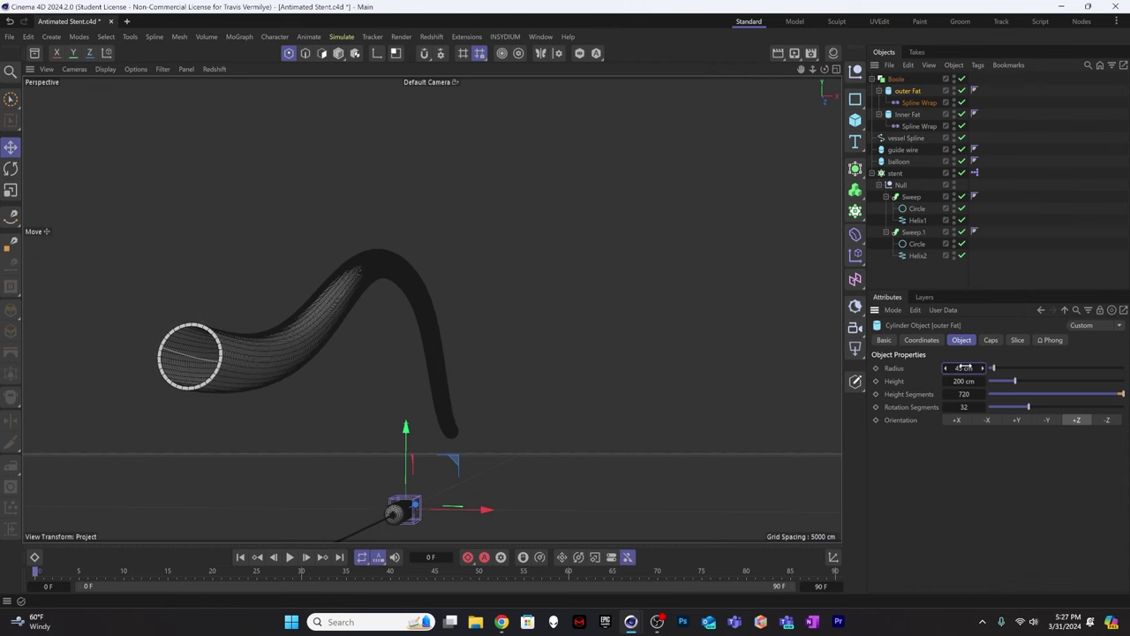
{"action": "left_click_drag", "start_coordinate": [350, 317], "coordinate": [179, 361], "text": "alt"}
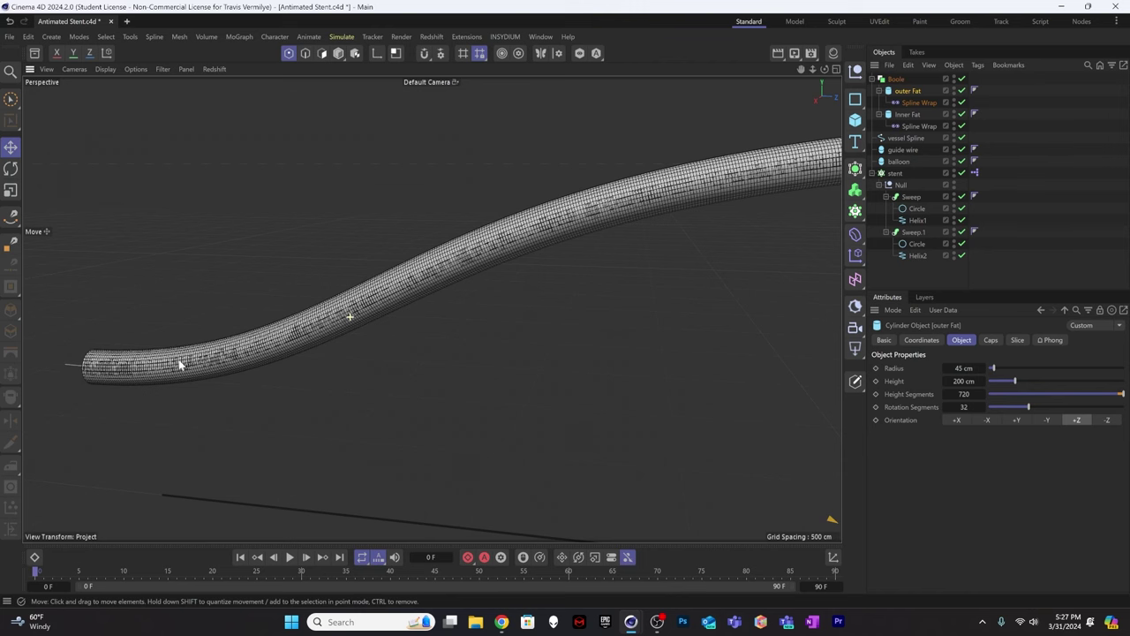
{"action": "scroll", "coordinate": [716, 188], "scroll_direction": "up", "scroll_amount": 5}
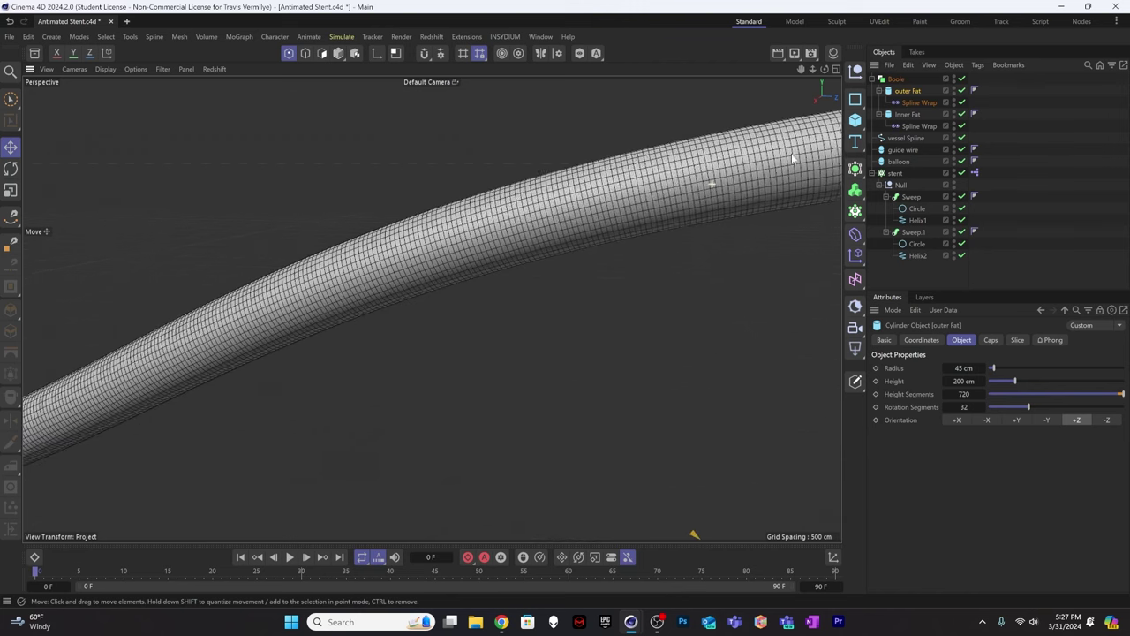
Rename the Boole as "Fat Layer" and collapse its hierarchy.
{"action": "double_click", "coordinate": [895, 79]}
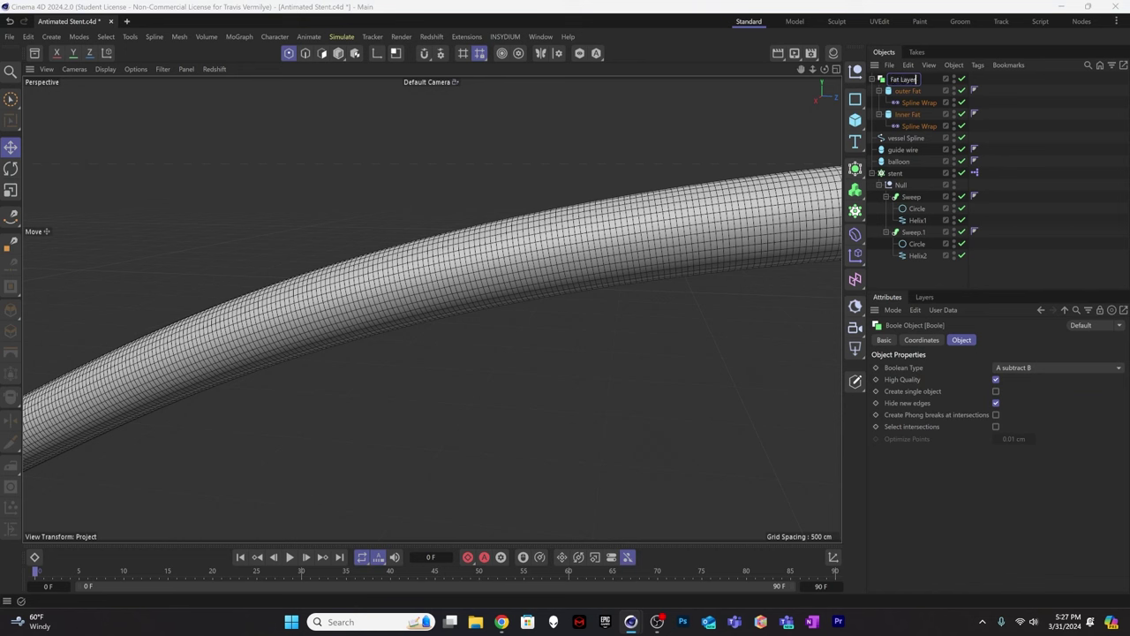
{"action": "key", "text": "Return"}
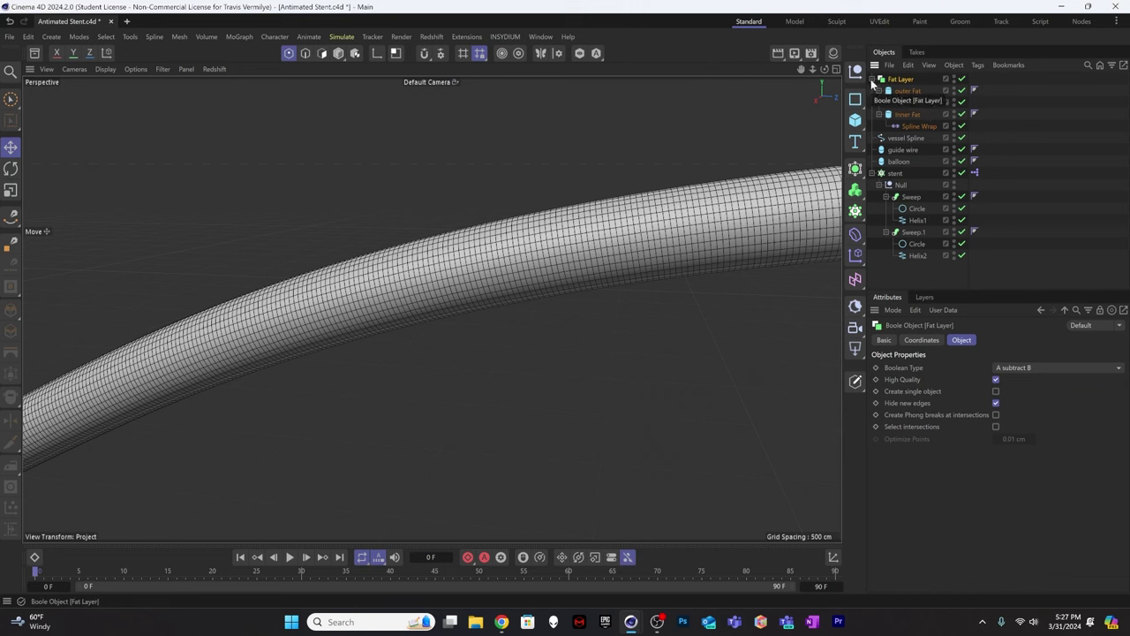
{"action": "left_click", "coordinate": [873, 81]}
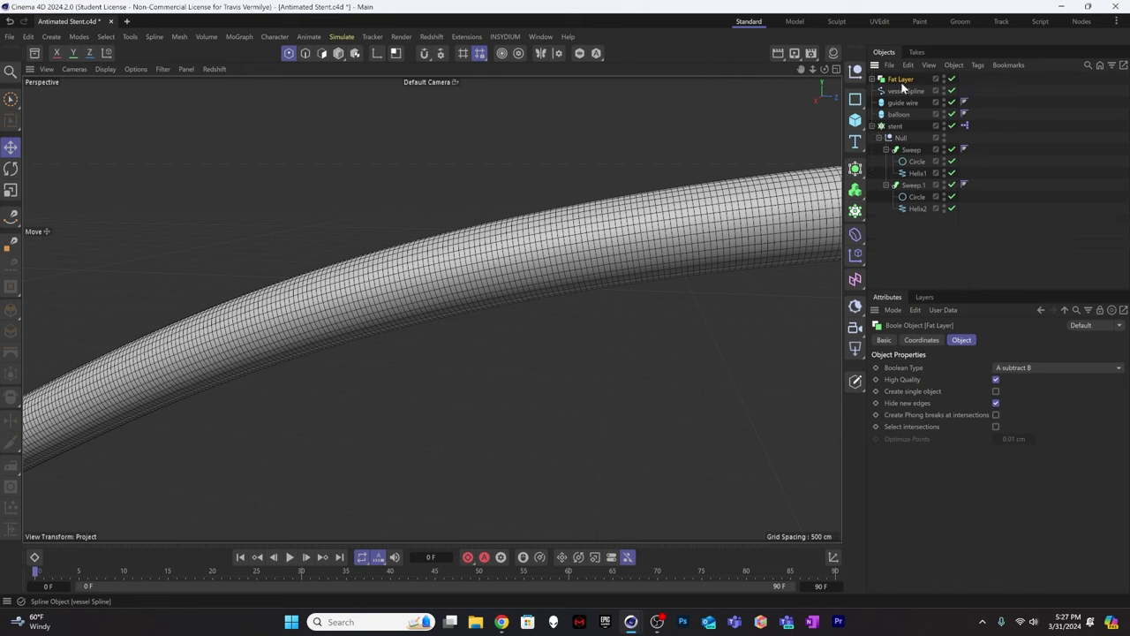
Add a Cube primitive at the scene origin, outside the Fat Layer hierarchy.
{"action": "left_click", "coordinate": [910, 236]}
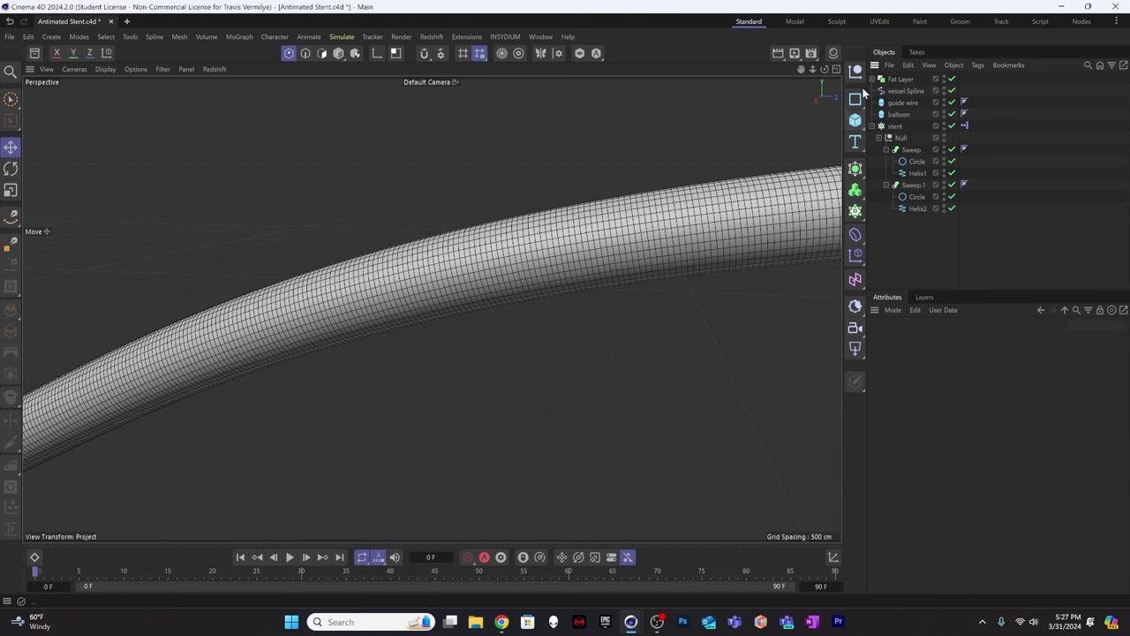
{"action": "left_click", "coordinate": [859, 122]}
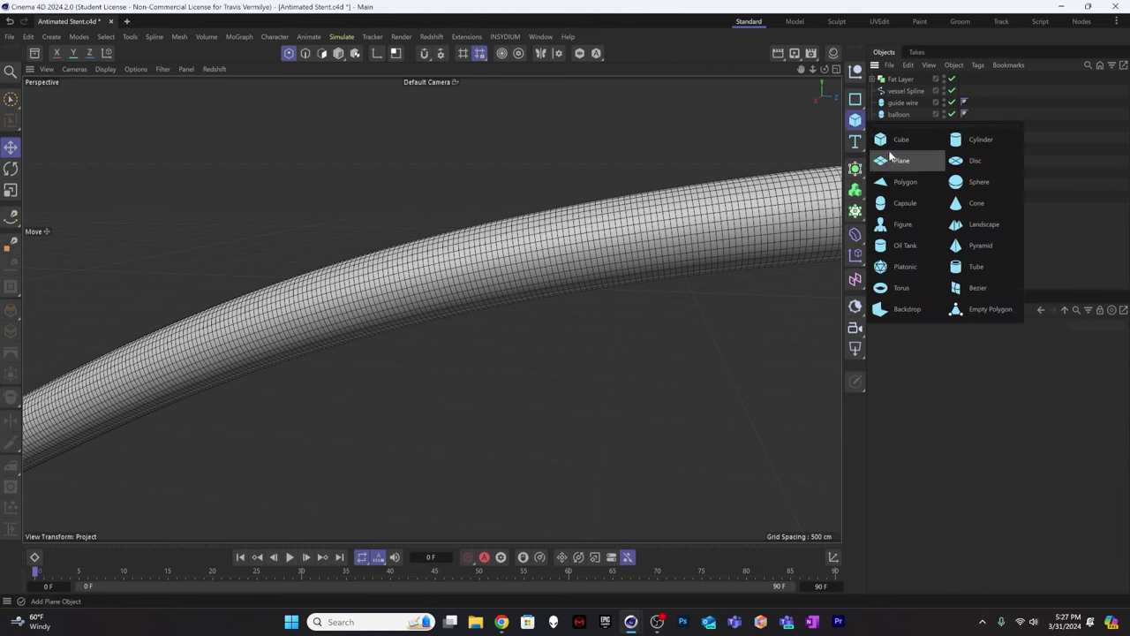
{"action": "left_click", "coordinate": [892, 134]}
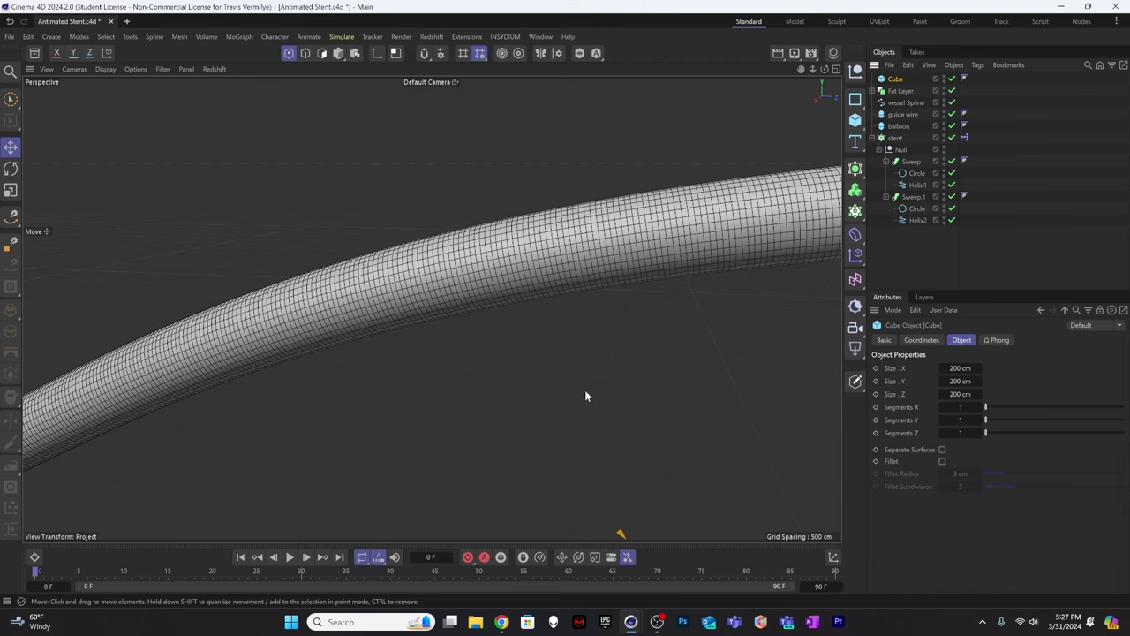
{"action": "mouse_move", "coordinate": [585, 396]}
{"action": "left_mouse_down", "text": "alt"}
{"action": "mouse_move", "coordinate": [535, 386]}
{"action": "mouse_move", "coordinate": [621, 330]}
{"action": "mouse_move", "coordinate": [464, 255]}
{"action": "mouse_move", "coordinate": [523, 273]}
{"action": "left_mouse_up", "text": "alt"}
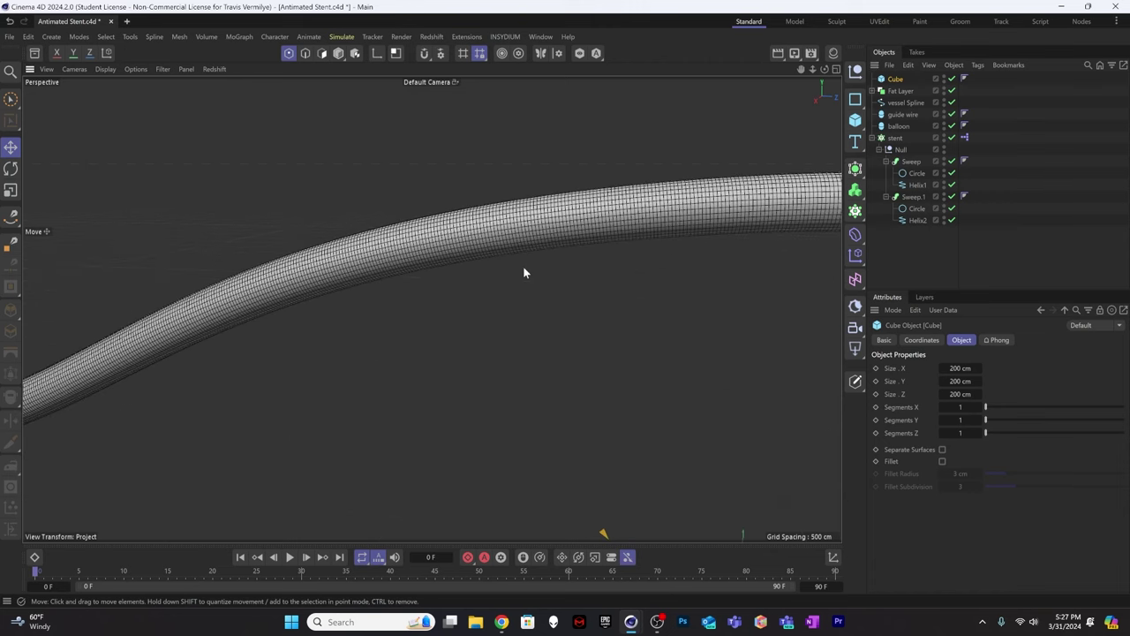
{"action": "key", "text": "s"}
{"action": "right_click_drag", "start_coordinate": [522, 268], "coordinate": [433, 294], "text": "alt"}
{"action": "left_click_drag", "start_coordinate": [433, 294], "coordinate": [474, 296], "text": "alt"}
{"action": "right_click_drag", "start_coordinate": [474, 297], "coordinate": [245, 306], "text": "alt"}
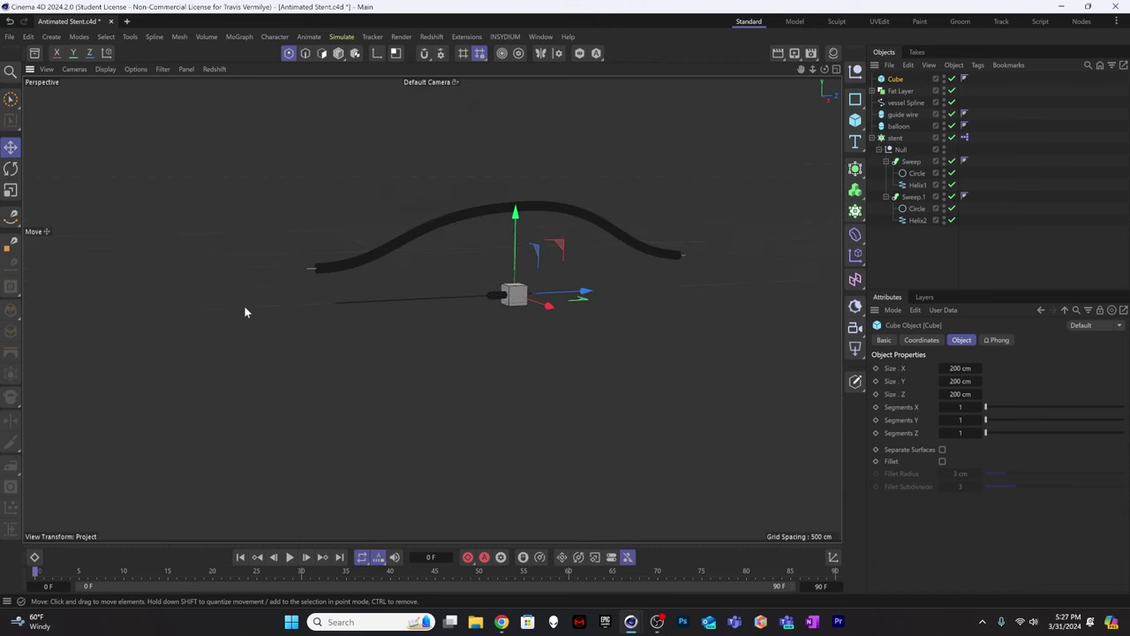
{"action": "left_click_drag", "start_coordinate": [495, 305], "coordinate": [459, 301], "text": "alt"}
{"action": "middle_click_drag", "start_coordinate": [521, 285], "coordinate": [469, 298], "text": "alt"}
{"action": "right_click_drag", "start_coordinate": [469, 298], "coordinate": [512, 269], "text": "alt"}
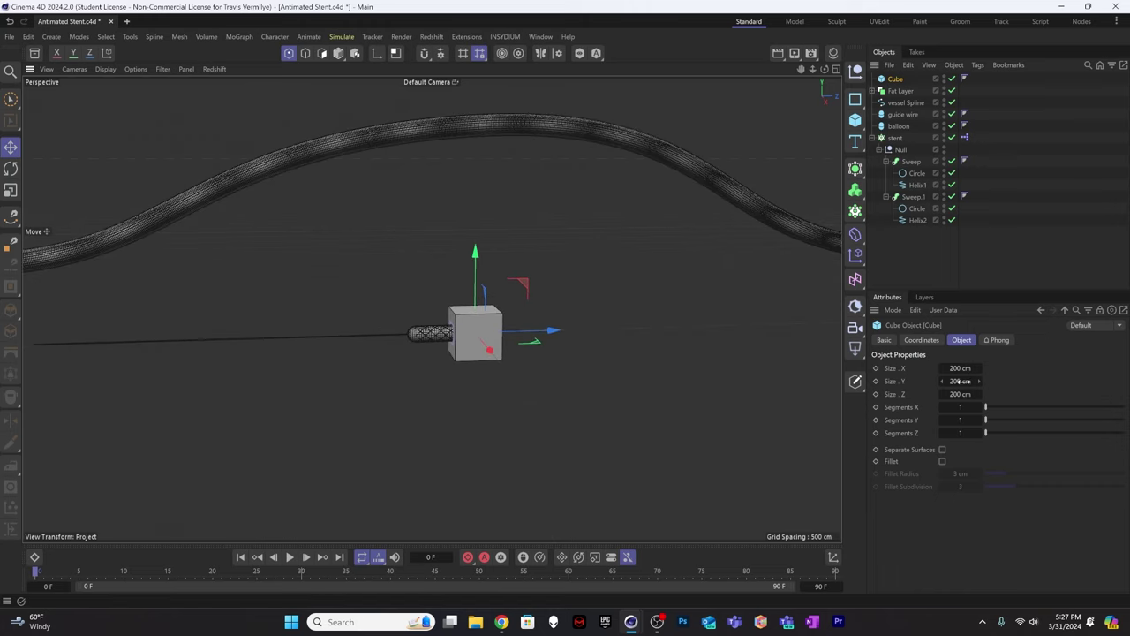
Lengthen the cube to 880 cm along Z and set its Z segments to 720.
{"action": "left_click_drag", "start_coordinate": [960, 394], "coordinate": [1015, 433]}
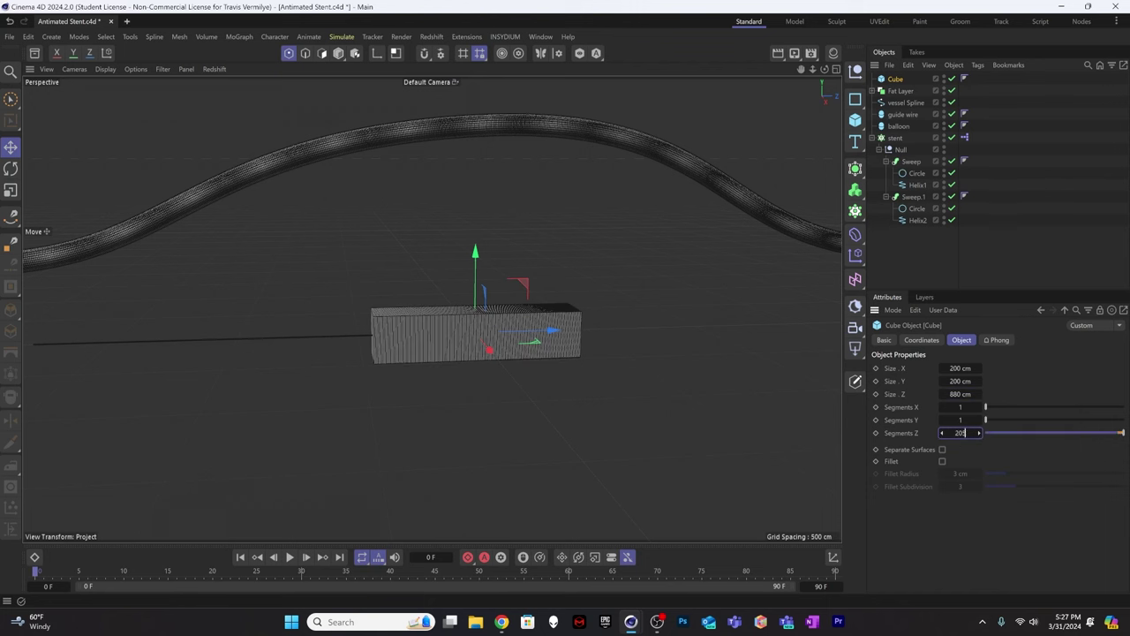
{"action": "type", "text": "0"}
{"action": "key", "text": "Return"}
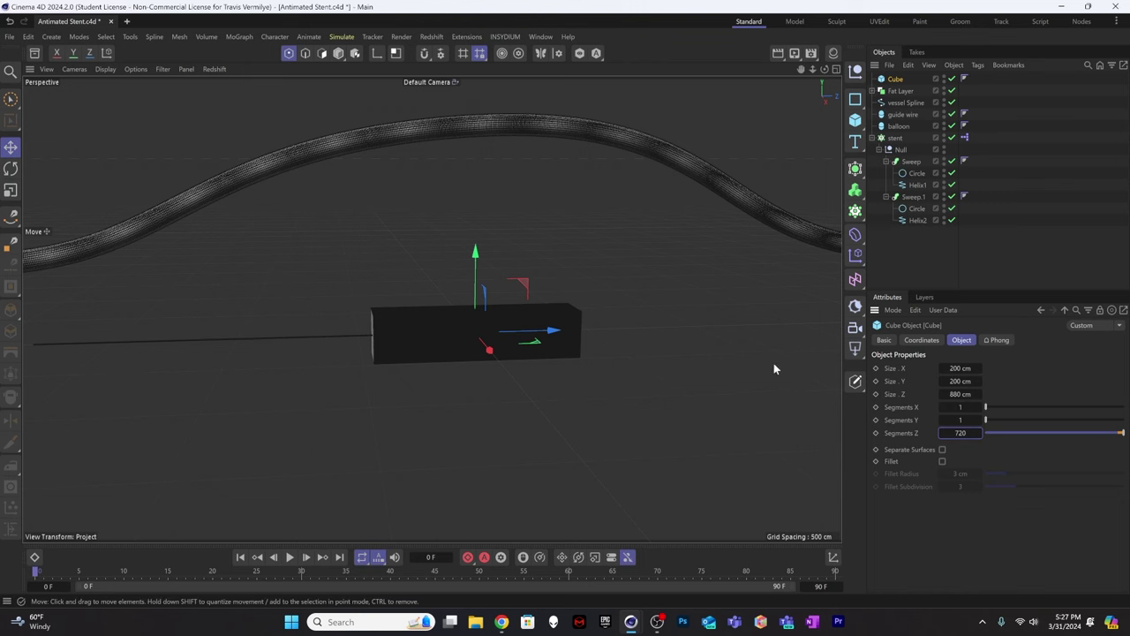
Set the cube's X and Y segments to 6 and increase its Y size to 303 cm.
{"action": "left_click", "coordinate": [972, 407]}
{"action": "type", "text": "6"}
{"action": "key", "text": "Tab"}
{"action": "type", "text": "6"}
{"action": "key", "text": "Tab"}
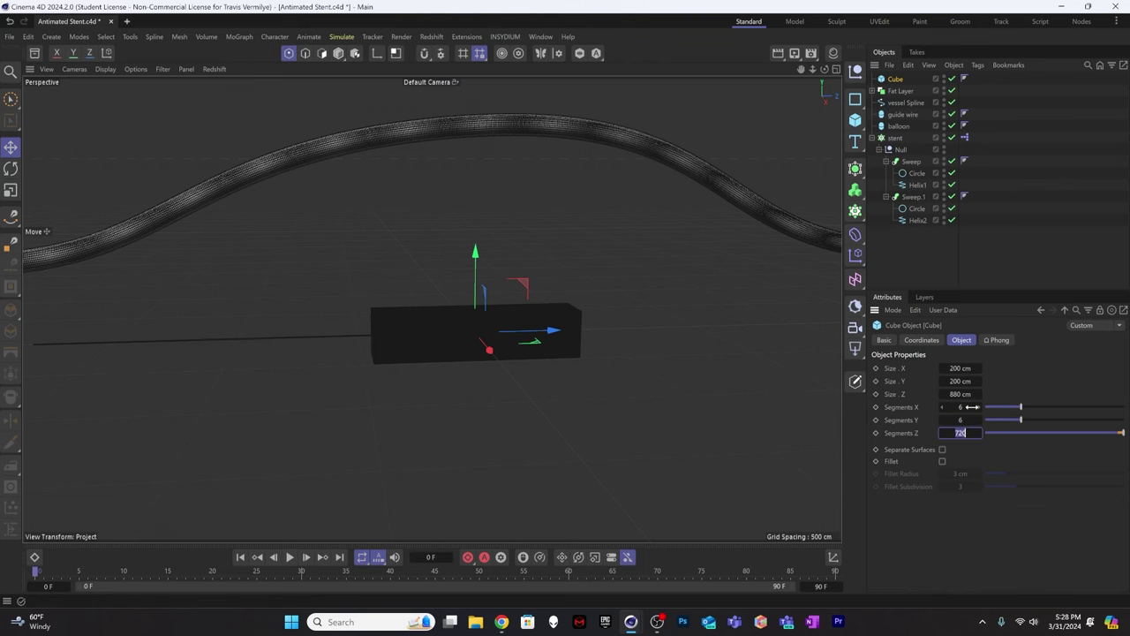
{"action": "left_click_drag", "start_coordinate": [389, 341], "coordinate": [484, 355], "text": "alt"}
{"action": "left_click_drag", "start_coordinate": [961, 381], "coordinate": [997, 381]}
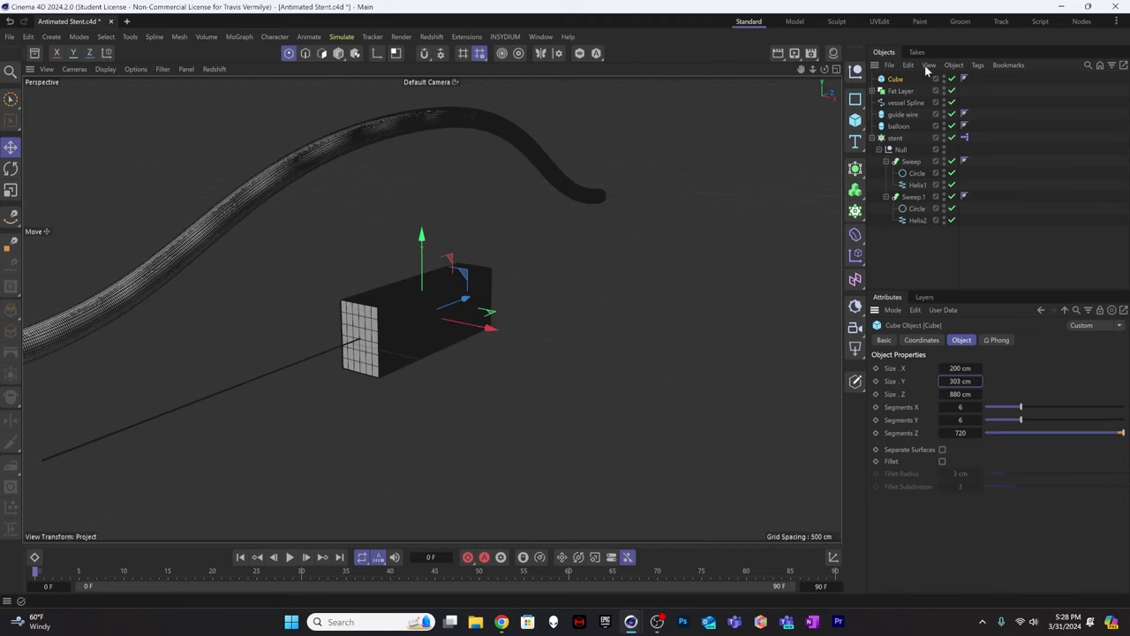
Duplicate the vessel Spline and rename the copy "Cut Spline".
{"action": "left_click", "coordinate": [899, 241]}
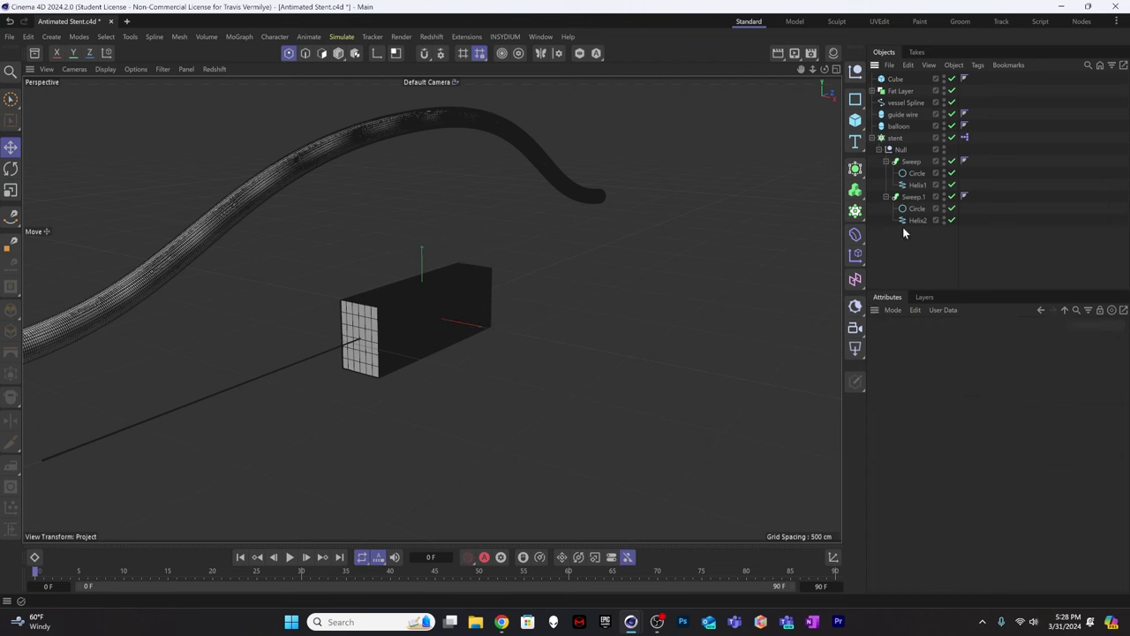
{"action": "left_click_drag", "start_coordinate": [907, 101], "coordinate": [908, 108], "text": "ctrl"}
{"action": "double_click", "coordinate": [906, 116]}
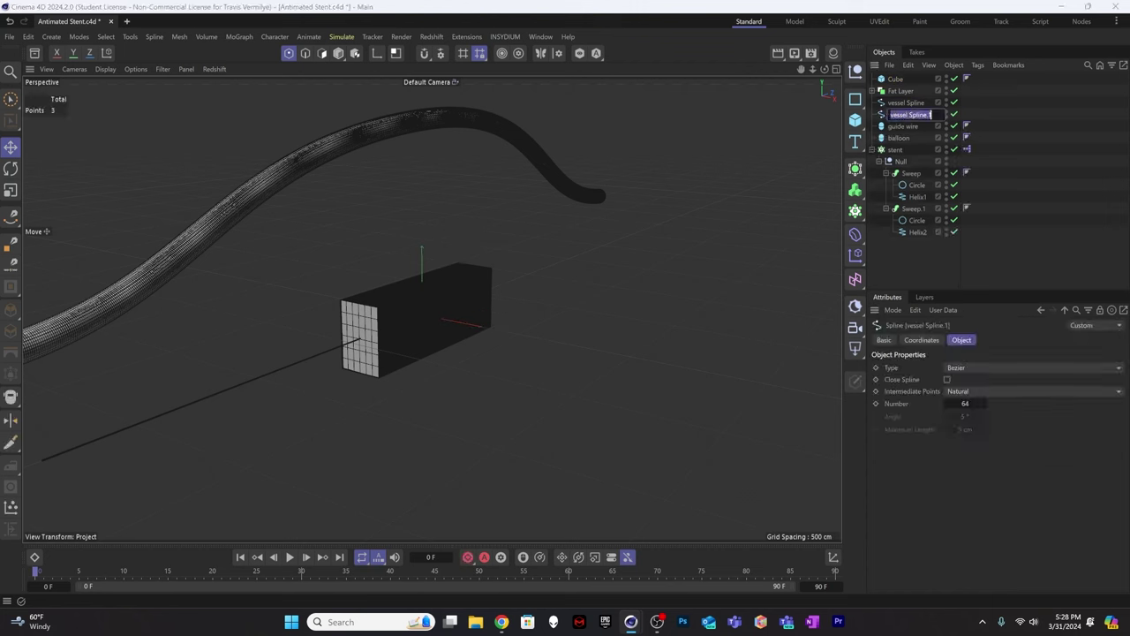
{"action": "type", "text": "Cut Spline"}
Rename the cube as "Cut Cube".
{"action": "double_click", "coordinate": [897, 79]}
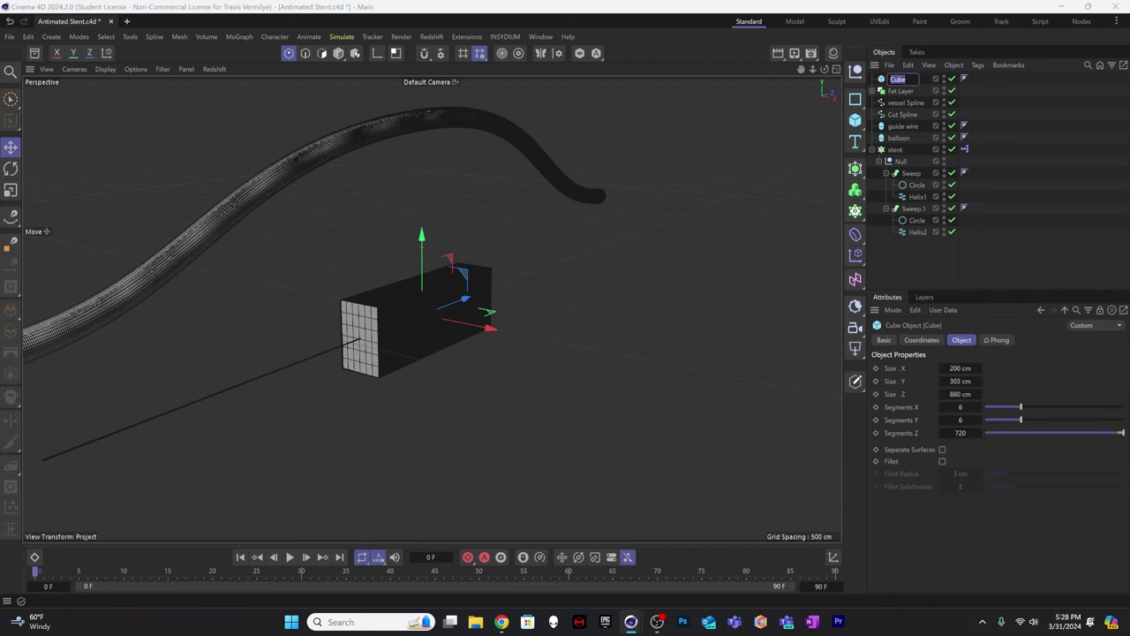
{"action": "type", "text": "Cut Cube"}
{"action": "key", "text": "Return"}
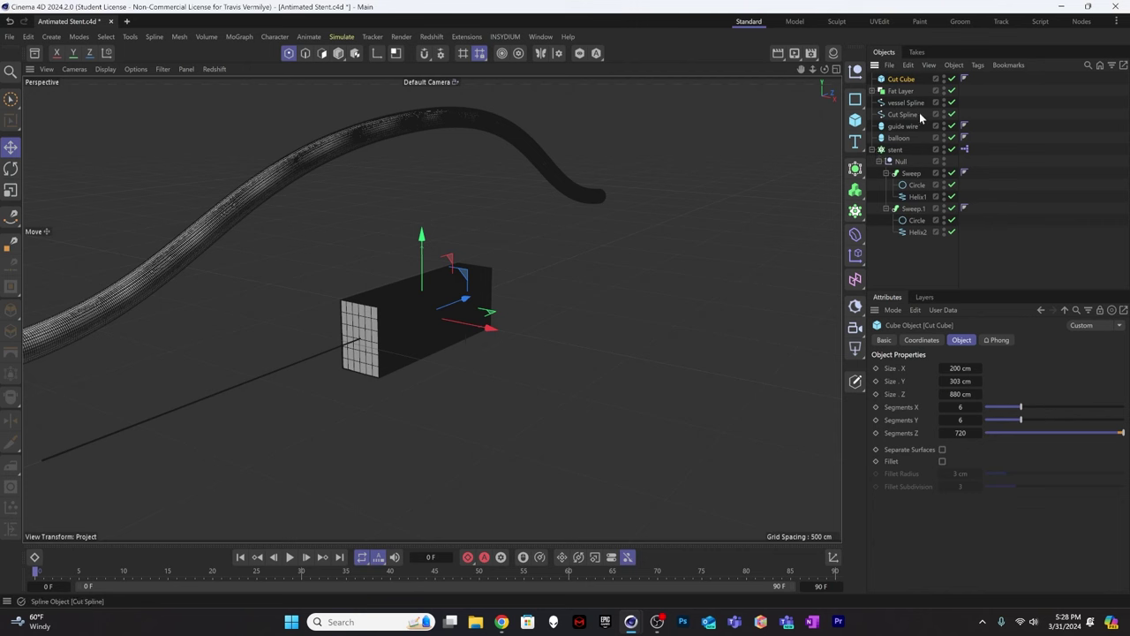
Expand Fat Layer and copy outer Fat's Spline Wrap into Cut Cube as its child.
{"action": "left_click", "coordinate": [873, 91]}
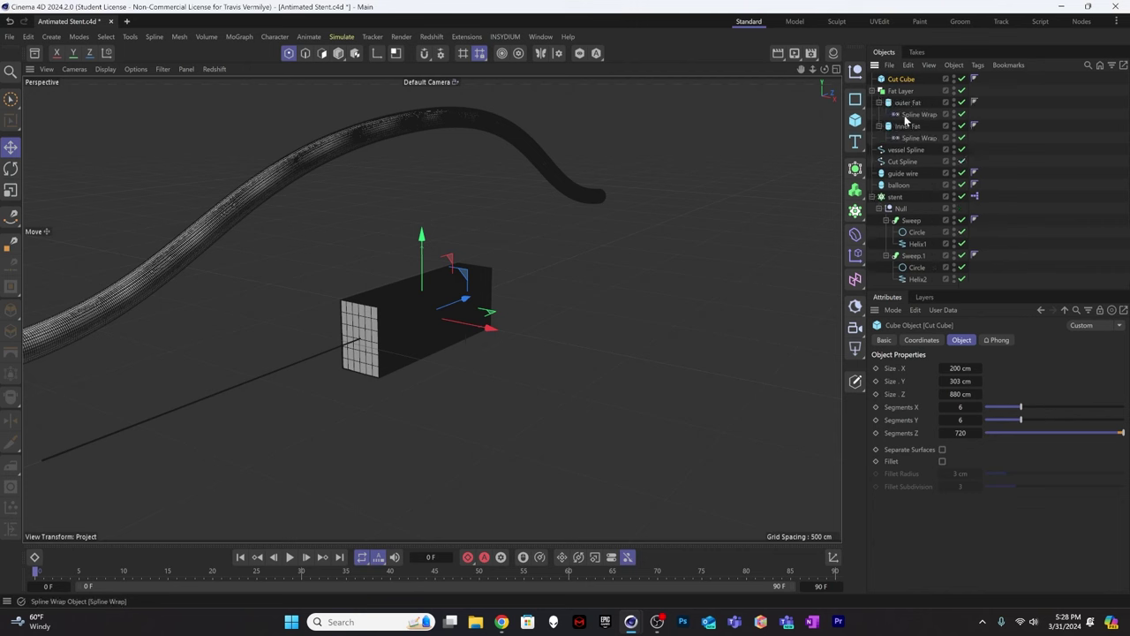
{"action": "left_click_drag", "start_coordinate": [909, 115], "coordinate": [907, 82], "text": "ctrl"}
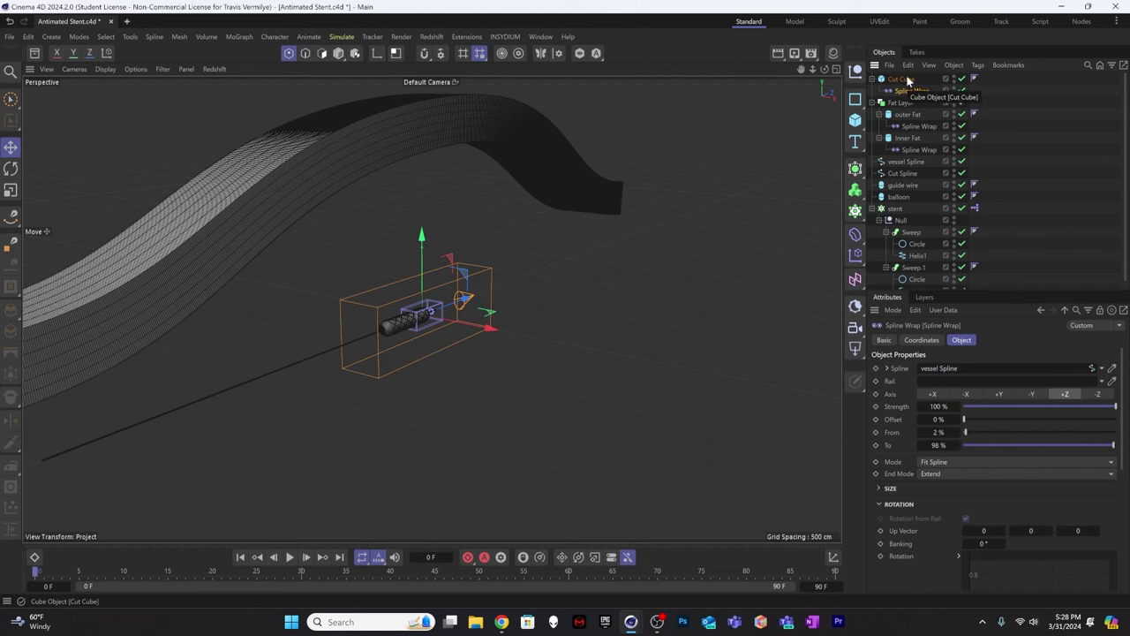
Assign Cut Spline as the spline of Cut Cube's Spline Wrap.
{"action": "left_click", "coordinate": [907, 82]}
{"action": "left_click", "coordinate": [909, 91]}
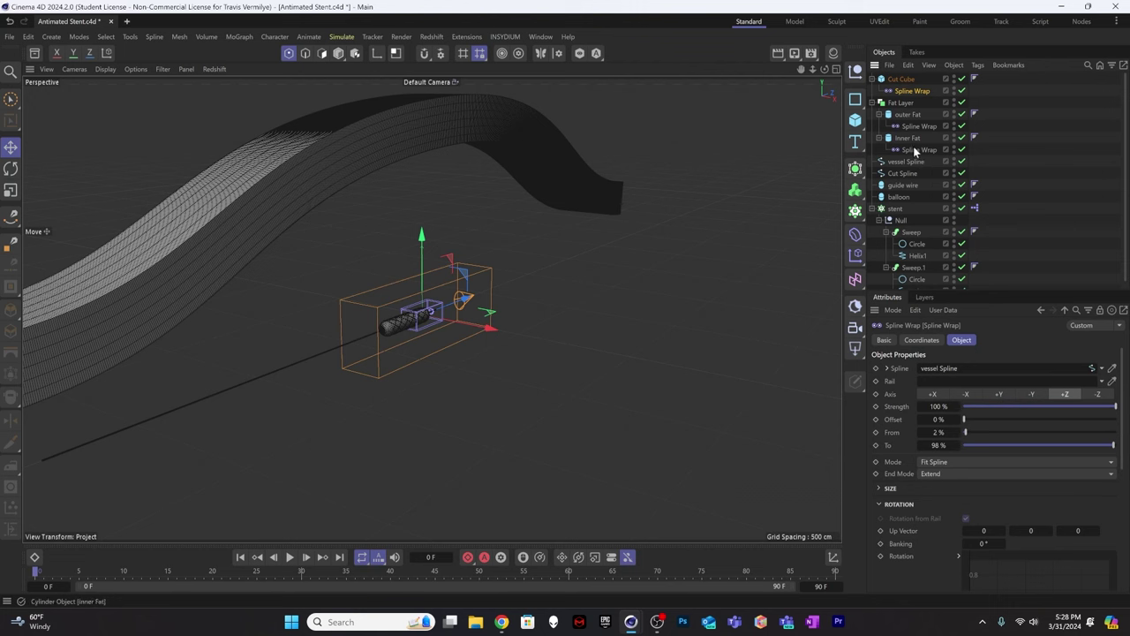
{"action": "left_click_drag", "start_coordinate": [906, 174], "coordinate": [968, 375]}
Move Cut Spline sideways along X so the wrapped cube is offset from the vessel, and switch to polygon mode.
{"action": "left_click", "coordinate": [910, 174]}
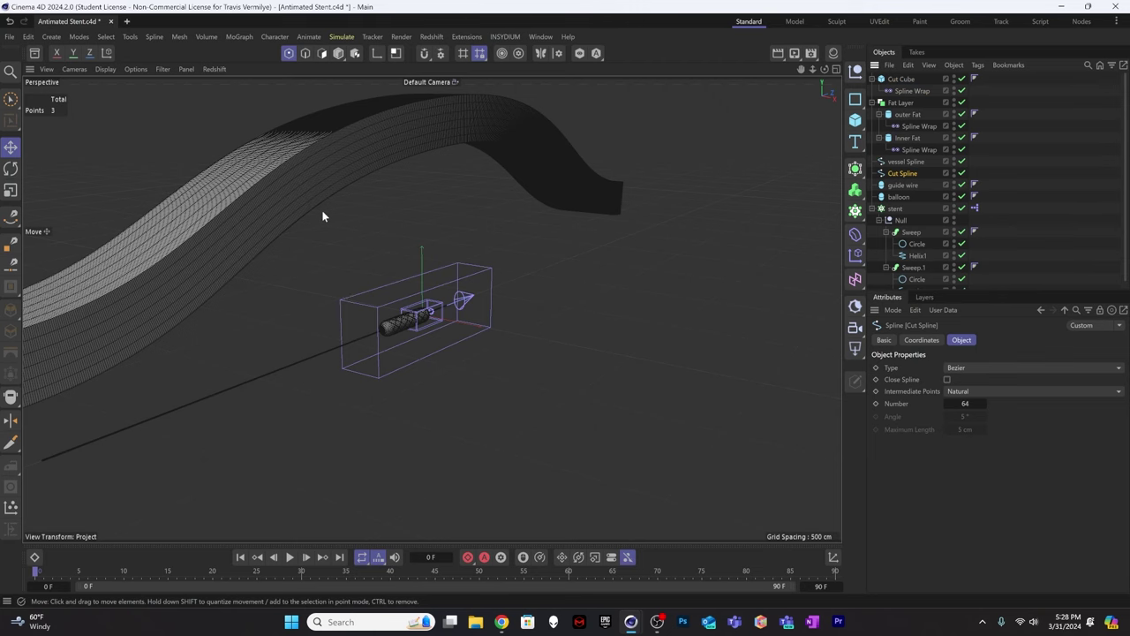
{"action": "left_click_drag", "start_coordinate": [323, 216], "coordinate": [411, 249], "text": "alt"}
{"action": "left_click_drag", "start_coordinate": [364, 205], "coordinate": [397, 314], "text": "alt"}
{"action": "left_click", "coordinate": [339, 53]}
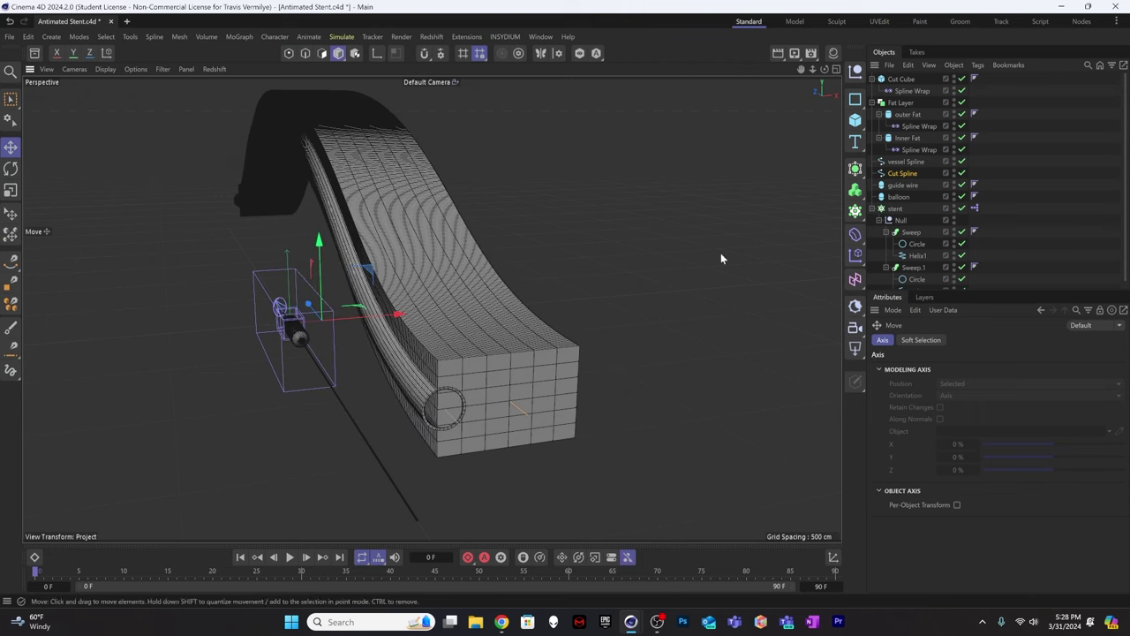
Reduce Cut Cube's Y size to 136 cm.
{"action": "left_click", "coordinate": [906, 78]}
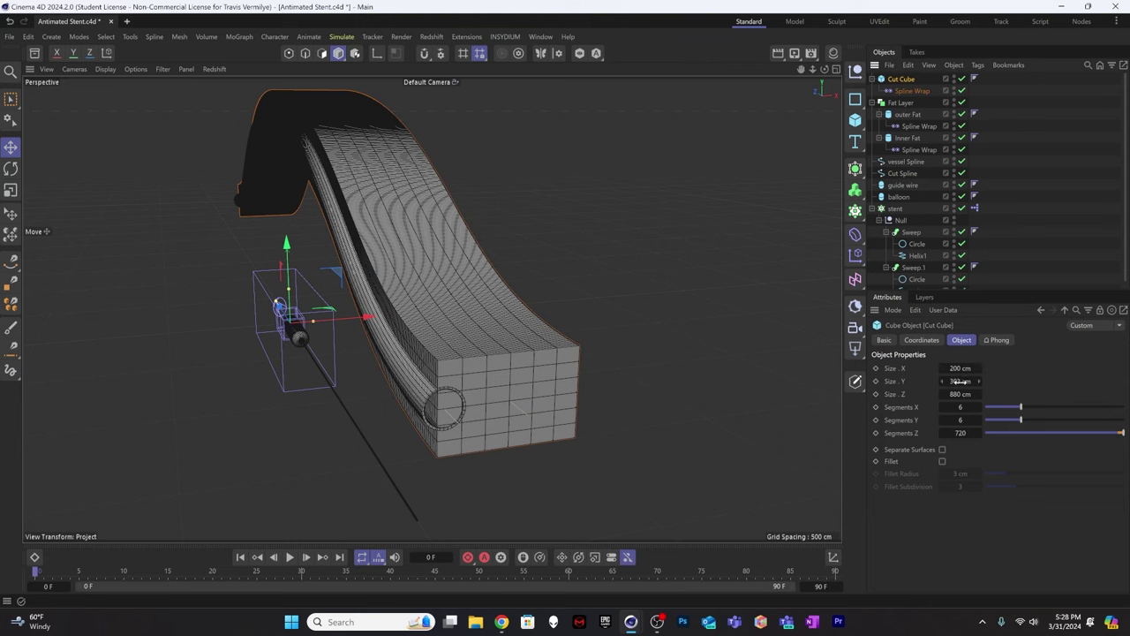
{"action": "left_click_drag", "start_coordinate": [961, 381], "coordinate": [927, 382]}
{"action": "left_click_drag", "start_coordinate": [366, 319], "coordinate": [352, 317]}
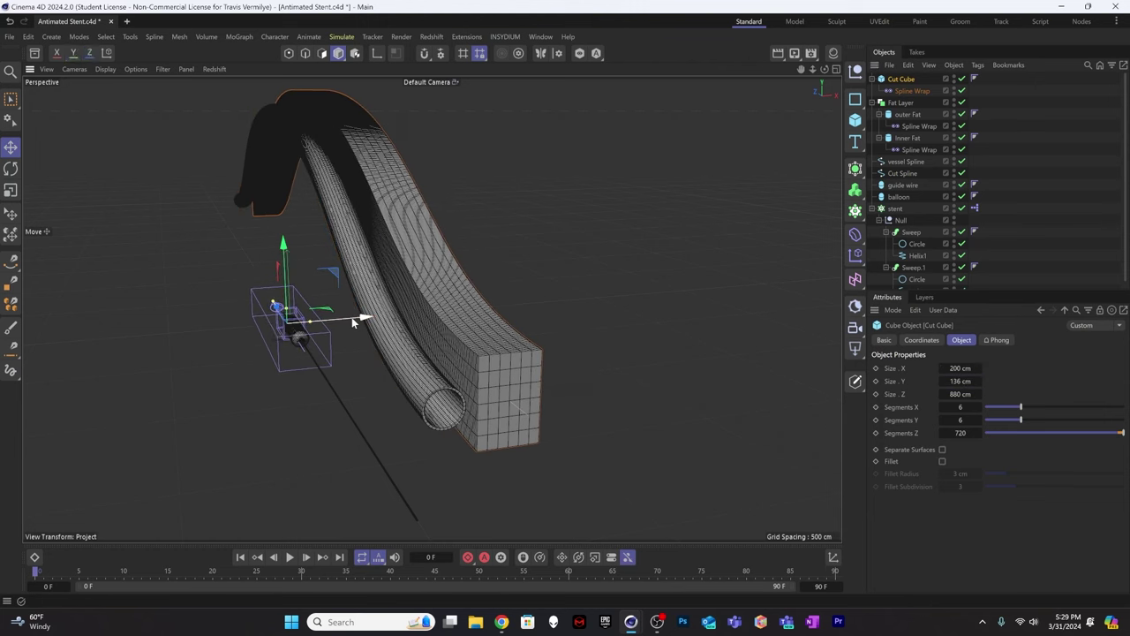
Fine-tune Cut Spline's X position so the wrapped cube's side face runs through the middle of the vessel tube.
{"action": "left_click", "coordinate": [901, 174]}
{"action": "left_click_drag", "start_coordinate": [397, 315], "coordinate": [381, 315]}
{"action": "scroll", "coordinate": [507, 345], "scroll_direction": "up", "scroll_amount": 5}
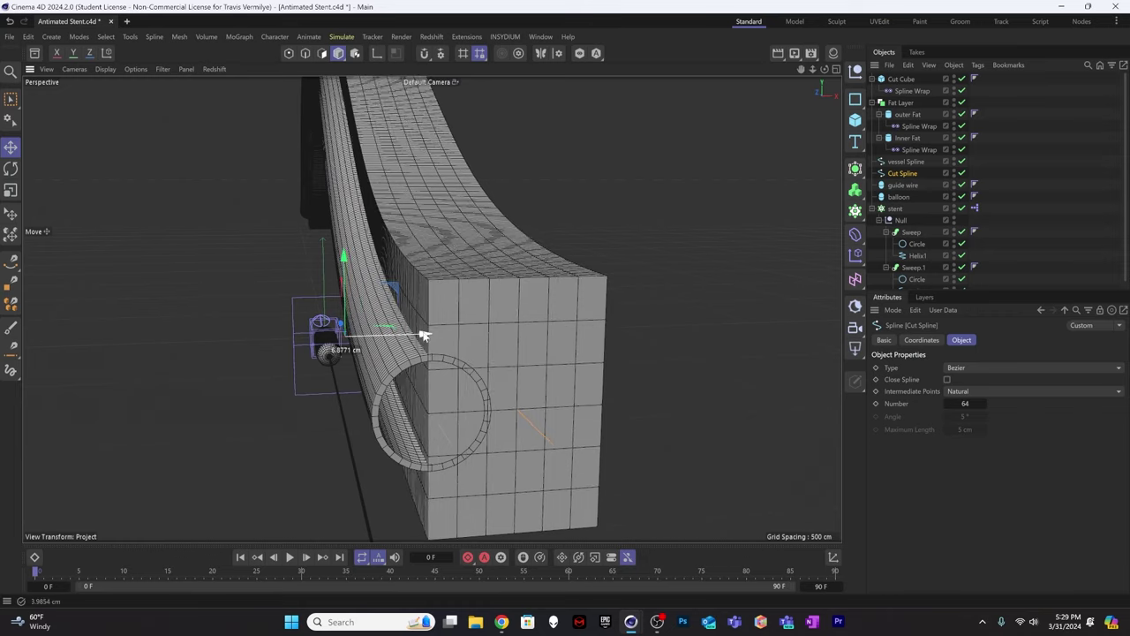
{"action": "left_click_drag", "start_coordinate": [424, 335], "coordinate": [425, 335]}
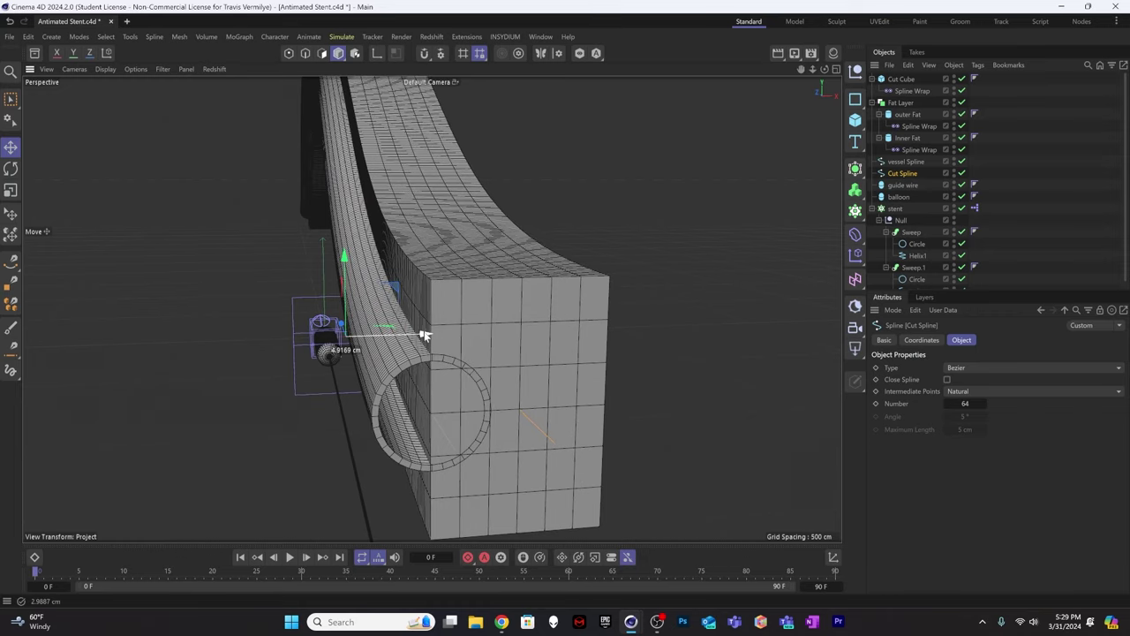
{"action": "scroll", "coordinate": [476, 386], "scroll_direction": "up", "scroll_amount": 2}
{"action": "left_click_drag", "start_coordinate": [477, 386], "coordinate": [541, 389], "text": "alt"}
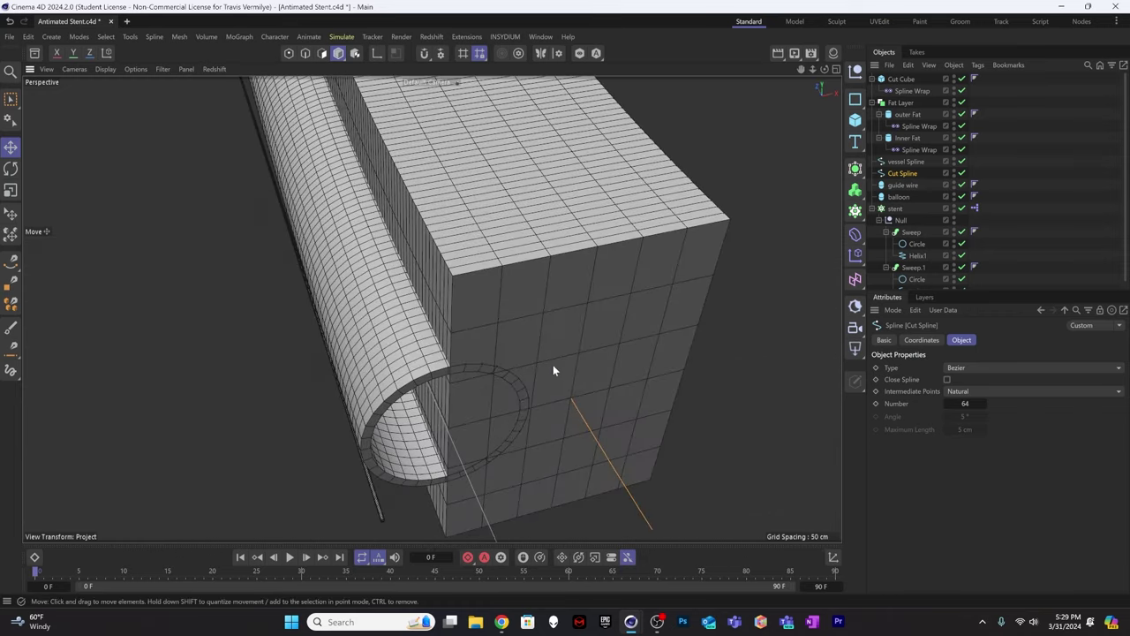
{"action": "scroll", "coordinate": [553, 371], "scroll_direction": "down", "scroll_amount": 6}
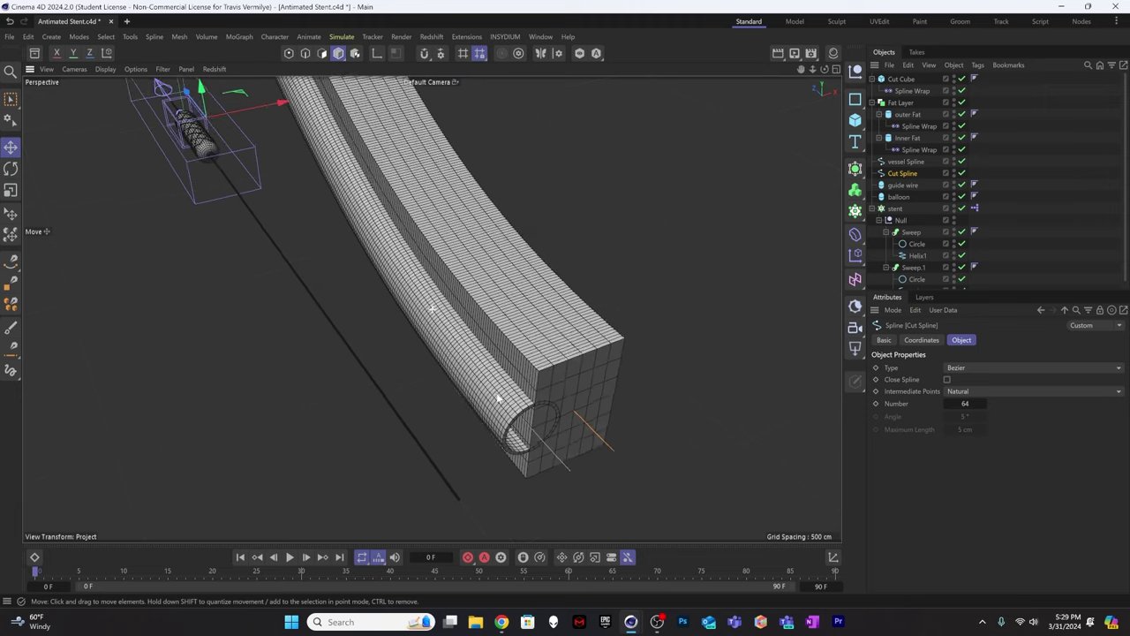
{"action": "left_click_drag", "start_coordinate": [497, 398], "coordinate": [461, 324], "text": "alt"}
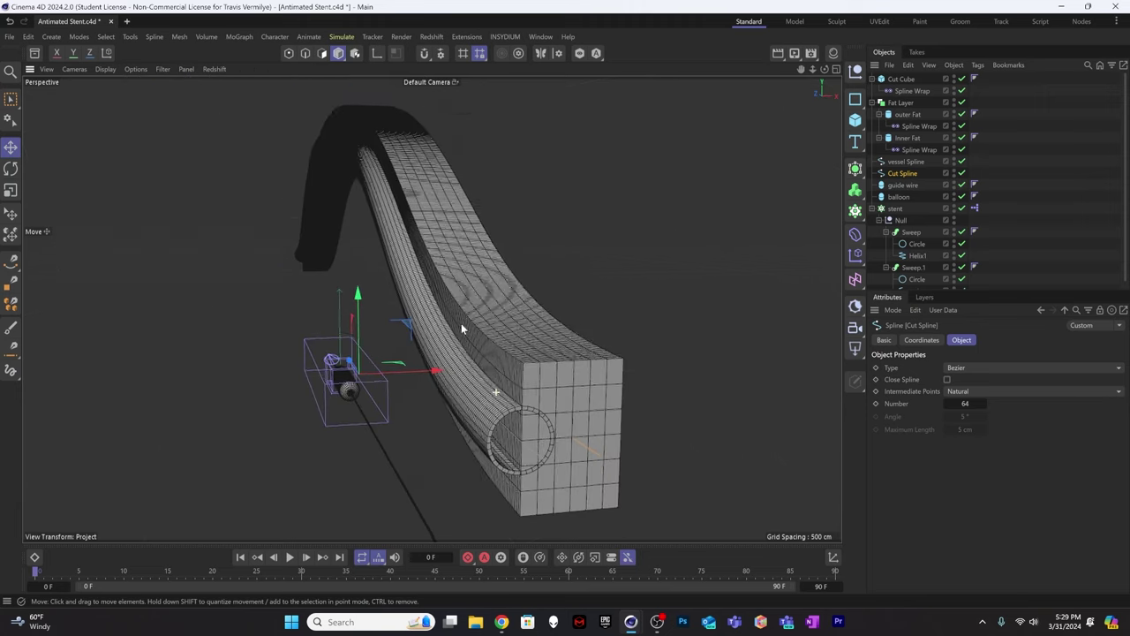
Set the range of Cut Cube's Spline Wrap to From 0% and To 100%, extending the cube past the vessel's ends.
{"action": "left_click", "coordinate": [910, 90]}
{"action": "left_click", "coordinate": [941, 432]}
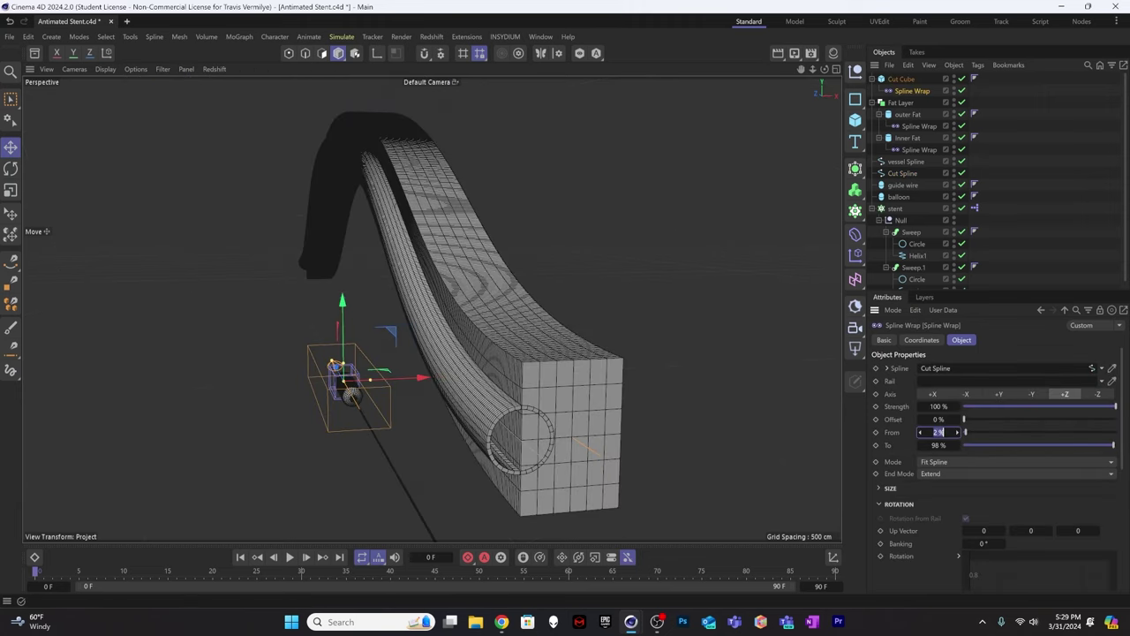
{"action": "type", "text": "0"}
{"action": "key", "text": "Tab"}
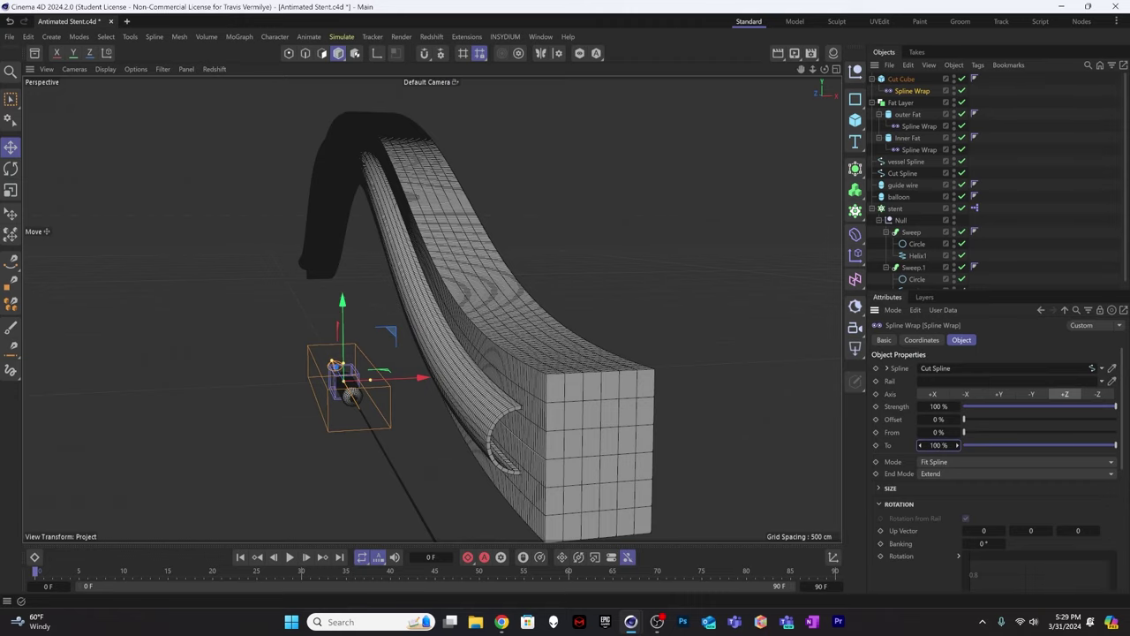
{"action": "left_click_drag", "start_coordinate": [464, 406], "coordinate": [539, 384], "text": "alt"}
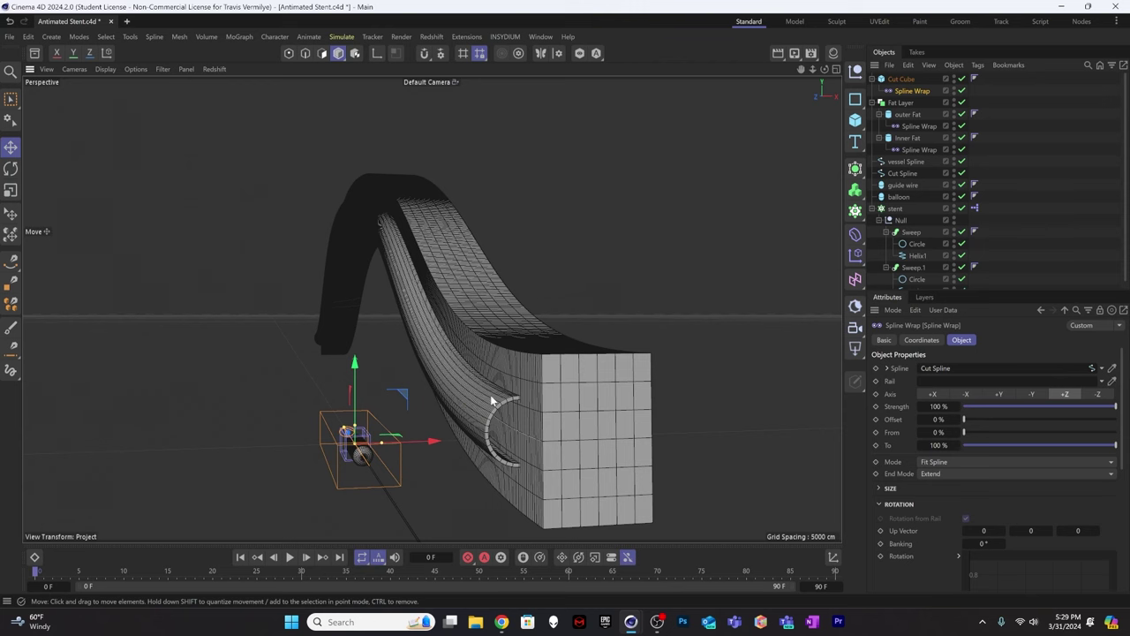
{"action": "mouse_move", "coordinate": [608, 399]}
{"action": "left_mouse_down", "text": "alt"}
{"action": "mouse_move", "coordinate": [574, 423]}
{"action": "mouse_move", "coordinate": [595, 398]}
{"action": "left_mouse_up", "text": "alt"}
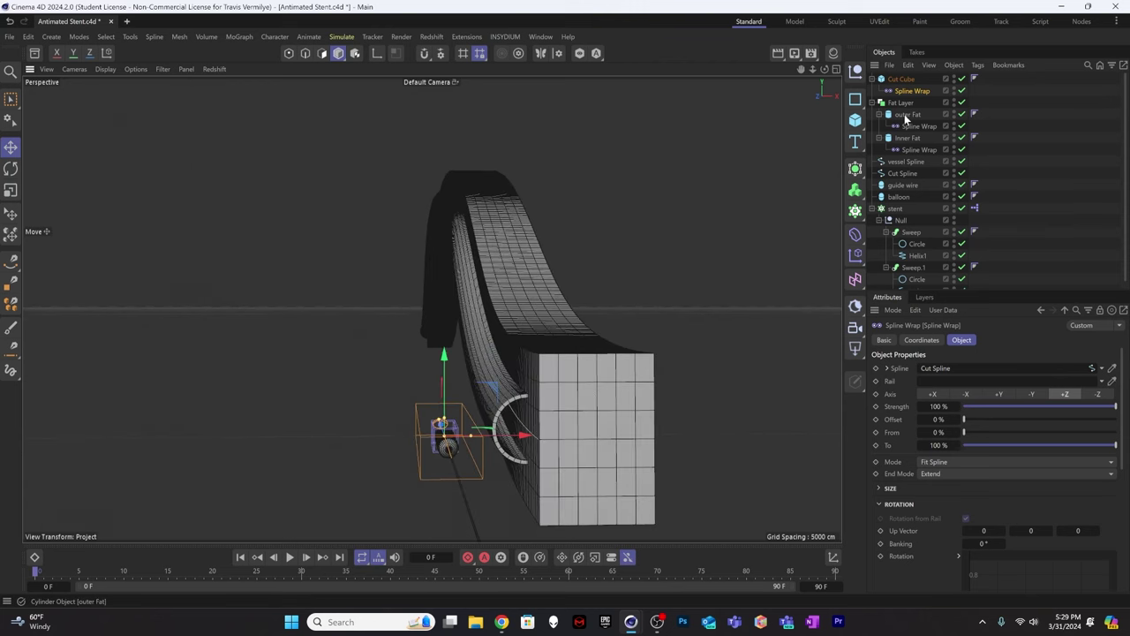
Create a Boole that subtracts Cut Cube from Fat Layer, nesting Fat Layer first and Cut Cube second, and collapse both.
{"action": "left_click", "coordinate": [901, 78]}
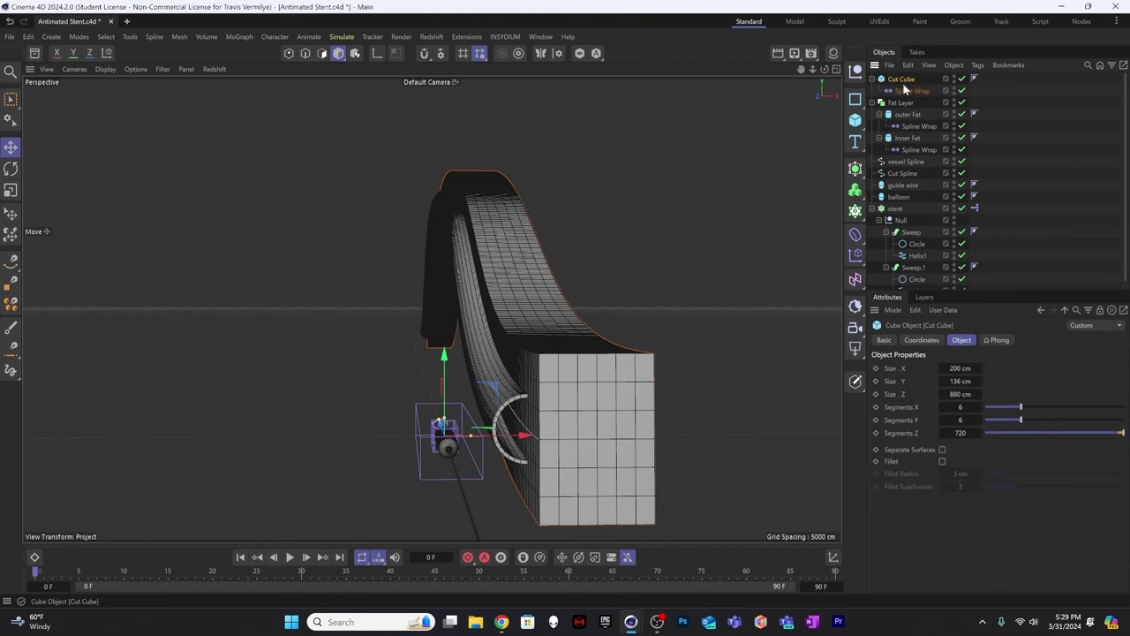
{"action": "left_click_drag", "start_coordinate": [846, 174], "coordinate": [845, 172]}
{"action": "left_click", "coordinate": [853, 168]}
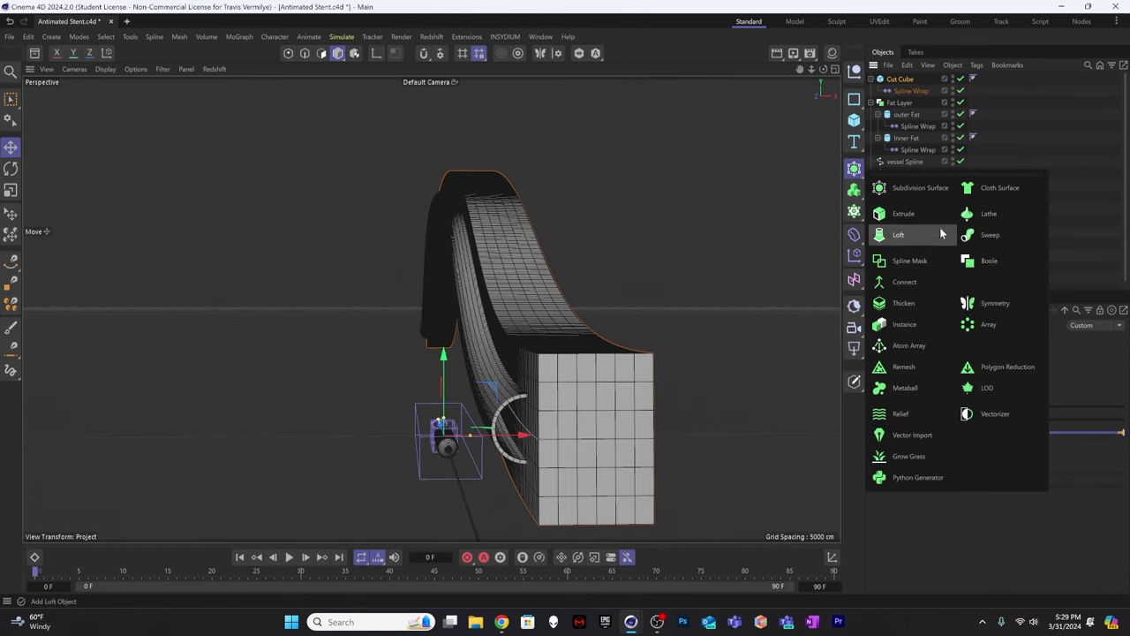
{"action": "left_click", "coordinate": [989, 260]}
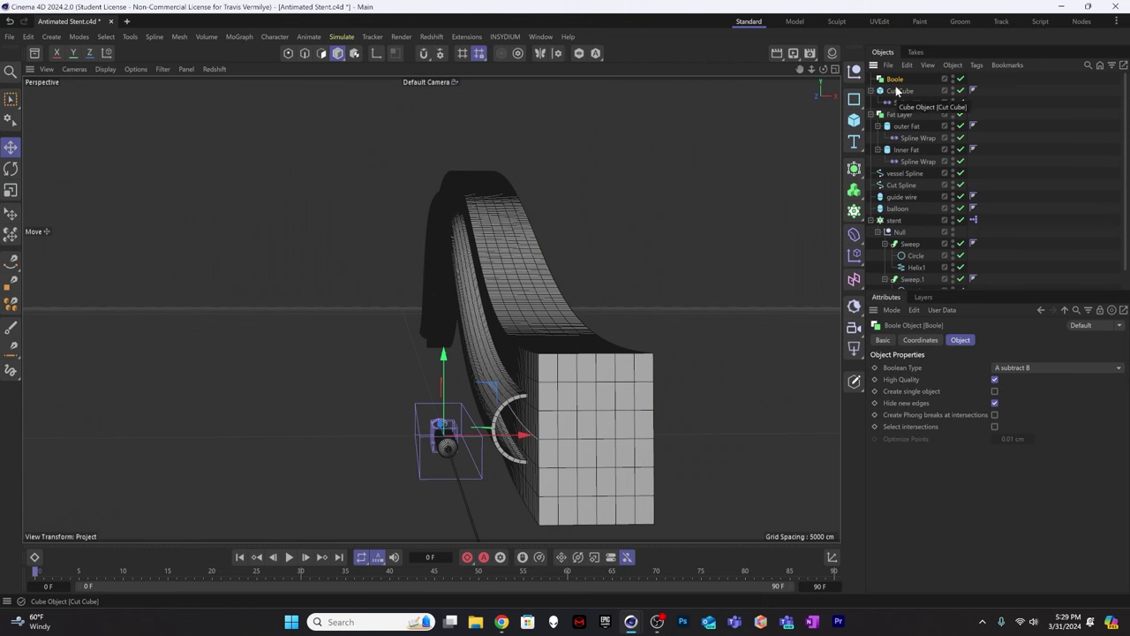
{"action": "left_click_drag", "start_coordinate": [904, 117], "coordinate": [896, 81]}
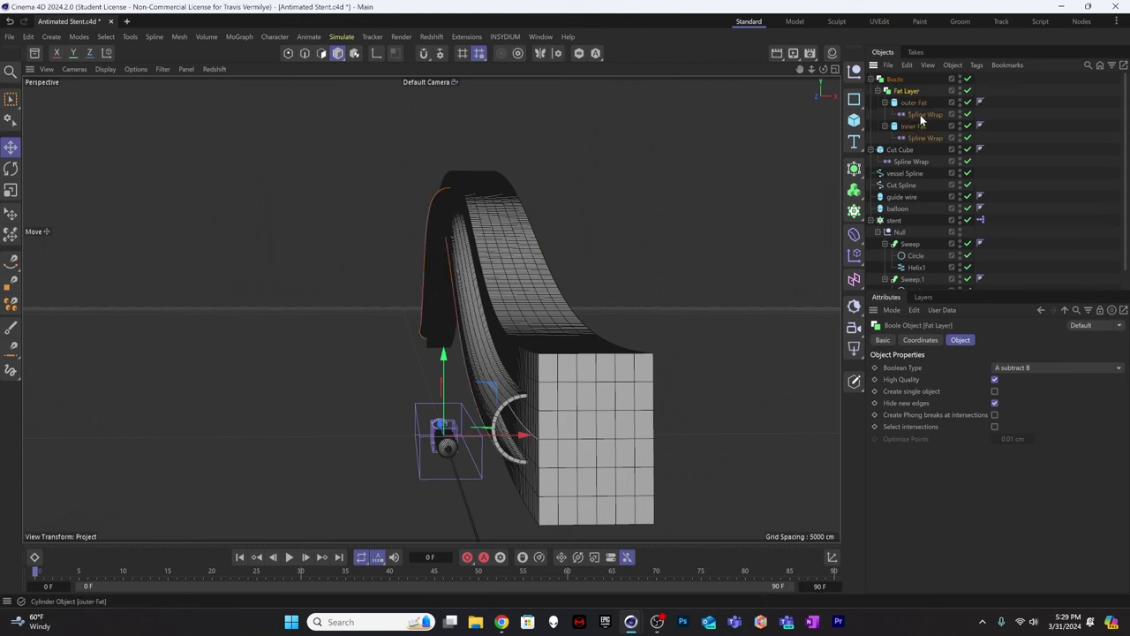
{"action": "left_click_drag", "start_coordinate": [901, 152], "coordinate": [903, 91]}
{"action": "left_click", "coordinate": [878, 115]}
{"action": "left_click", "coordinate": [878, 102]}
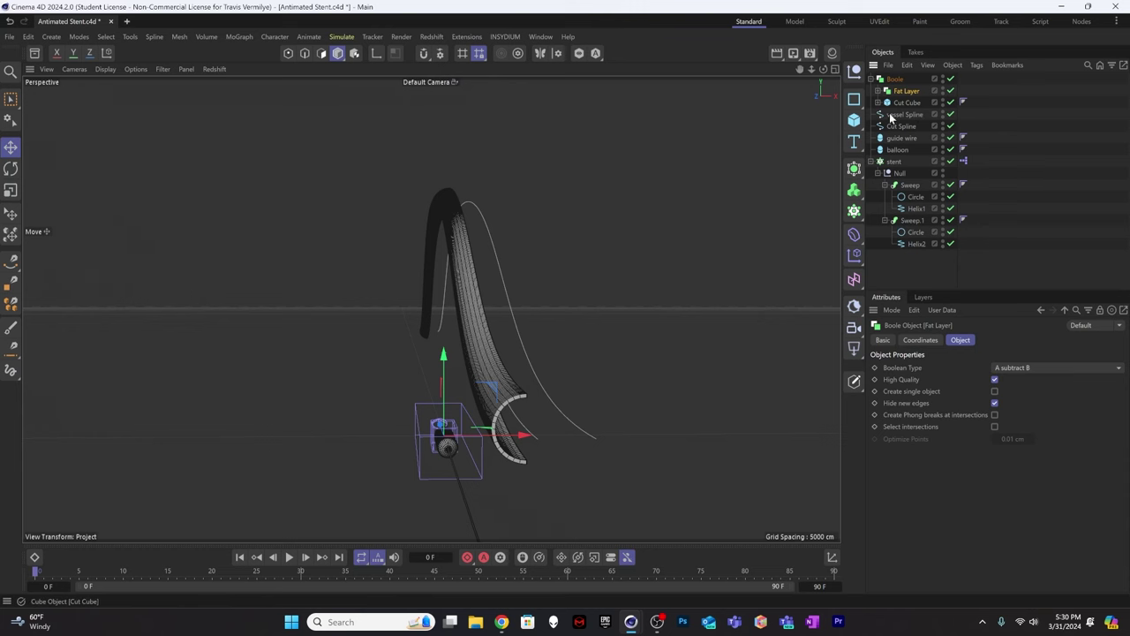
Inspect the cut-open vessel wall and its hollow interior along the length of the curve.
{"action": "left_click_drag", "start_coordinate": [467, 250], "coordinate": [391, 241], "text": "alt"}
{"action": "left_click_drag", "start_coordinate": [631, 209], "coordinate": [513, 253], "text": "alt"}
{"action": "right_click_drag", "start_coordinate": [514, 249], "coordinate": [664, 207], "text": "alt"}
{"action": "middle_click_drag", "start_coordinate": [663, 207], "coordinate": [563, 236], "text": "alt"}
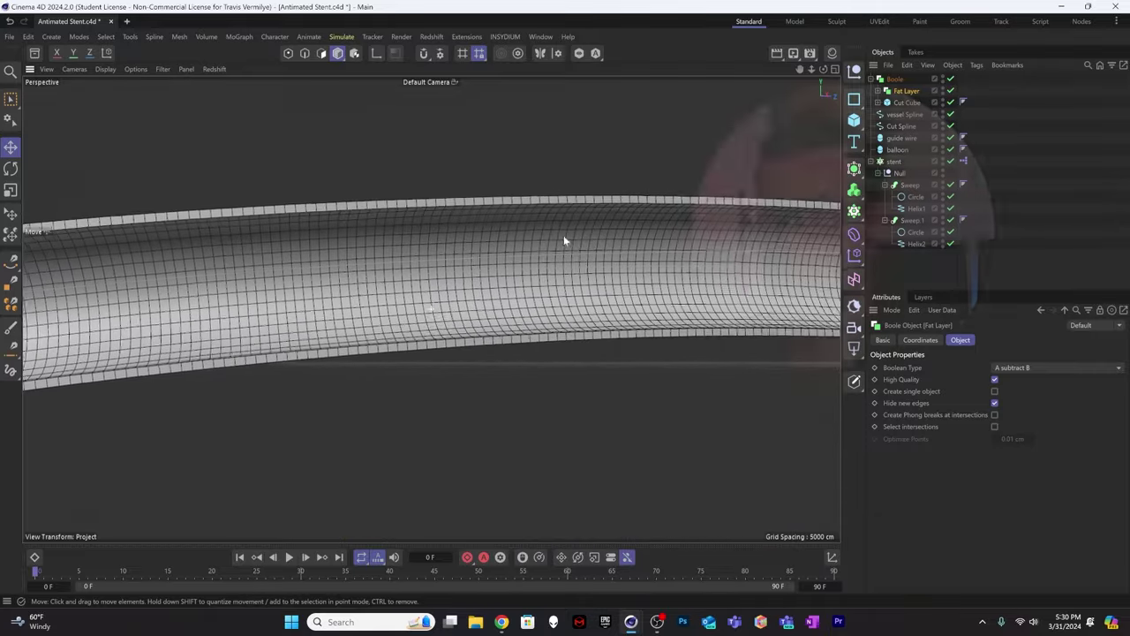
{"action": "mouse_move", "coordinate": [584, 240]}
{"action": "left_mouse_down", "text": "alt"}
{"action": "mouse_move", "coordinate": [559, 283]}
{"action": "mouse_move", "coordinate": [450, 312]}
{"action": "mouse_move", "coordinate": [468, 298]}
{"action": "mouse_move", "coordinate": [570, 283]}
{"action": "mouse_move", "coordinate": [398, 298]}
{"action": "mouse_move", "coordinate": [585, 240]}
{"action": "mouse_move", "coordinate": [600, 268]}
{"action": "mouse_move", "coordinate": [582, 226]}
{"action": "left_mouse_up", "text": "alt"}
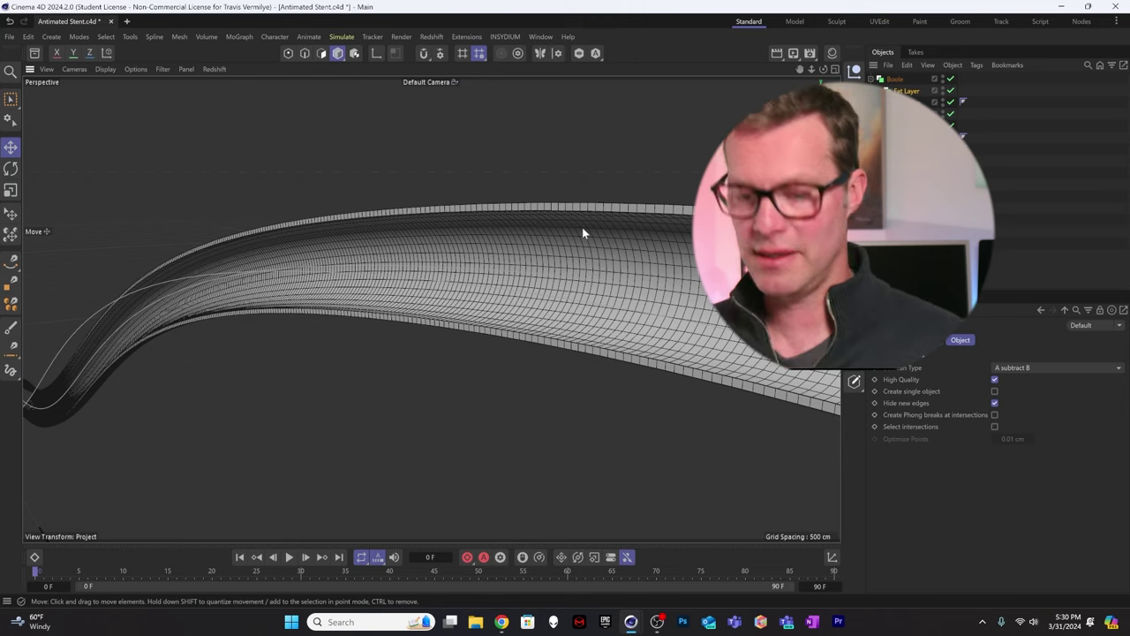
{"action": "left_click_drag", "start_coordinate": [578, 244], "coordinate": [520, 219], "text": "alt"}
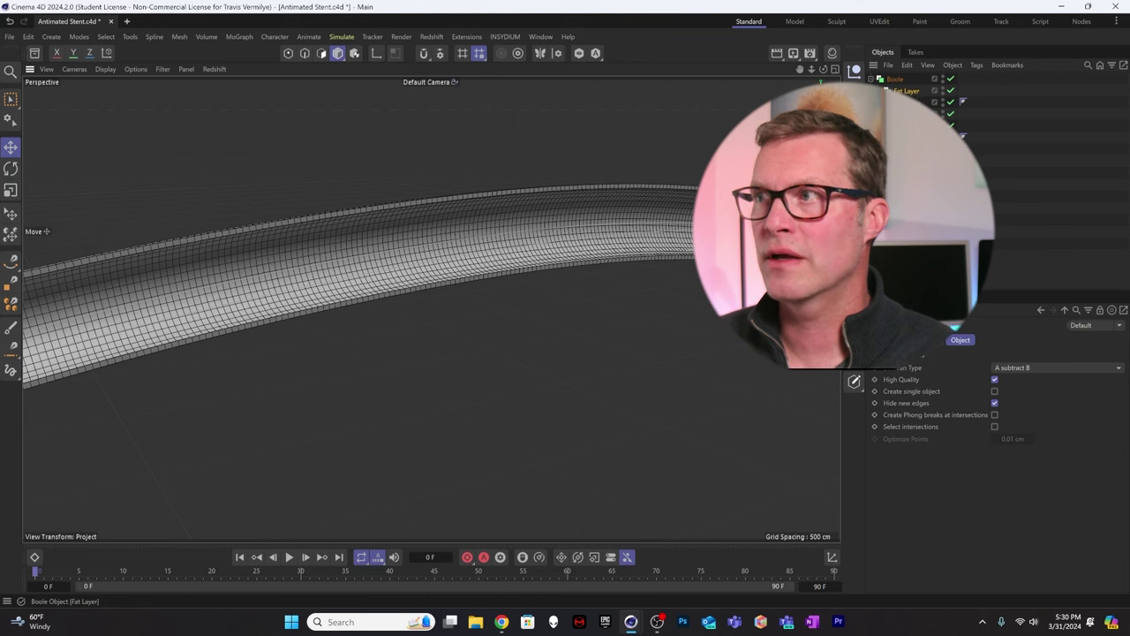
Expand Fat Layer and add a Bulge deformer inside Inner Fat, below its Spline Wrap.
{"action": "left_click", "coordinate": [879, 91]}
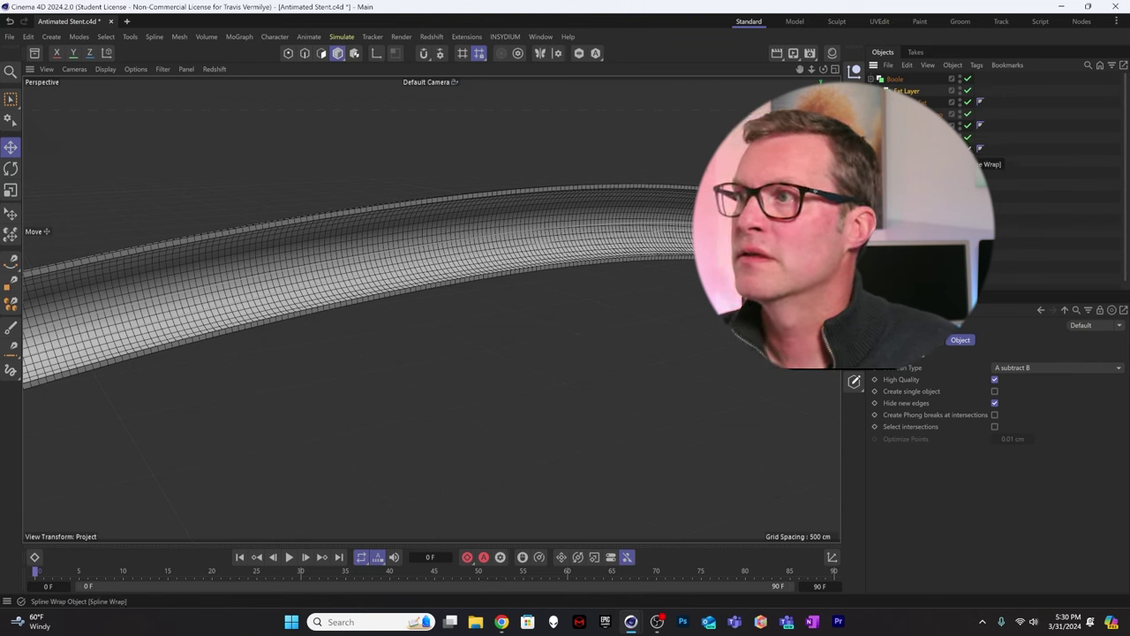
{"action": "left_click", "coordinate": [860, 233]}
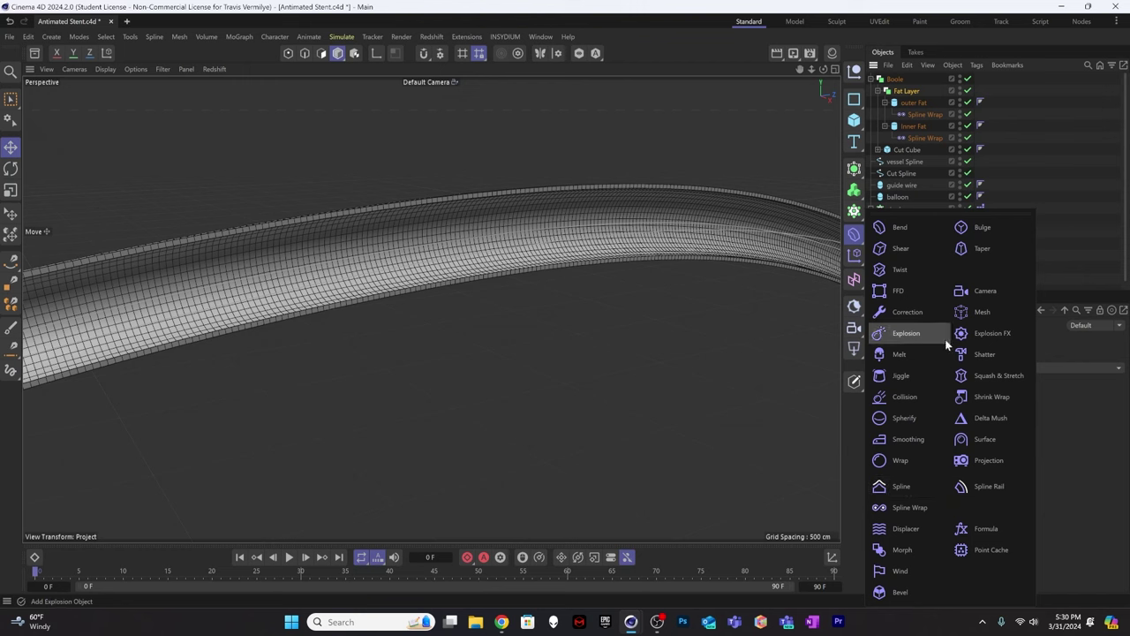
{"action": "left_click", "coordinate": [985, 227]}
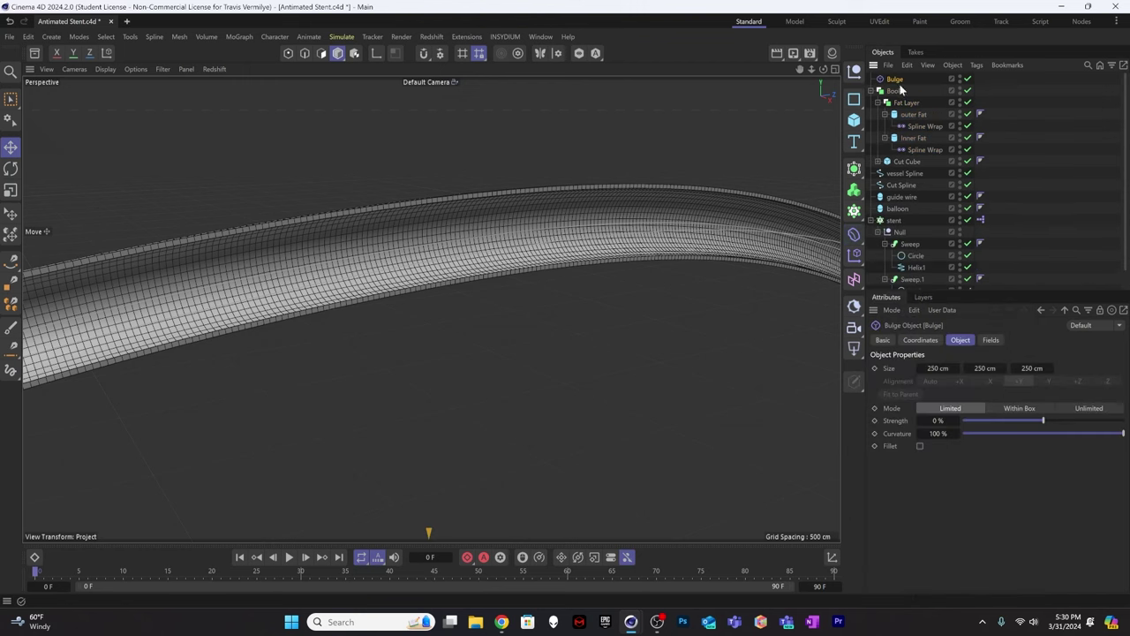
{"action": "left_click_drag", "start_coordinate": [900, 86], "coordinate": [922, 154]}
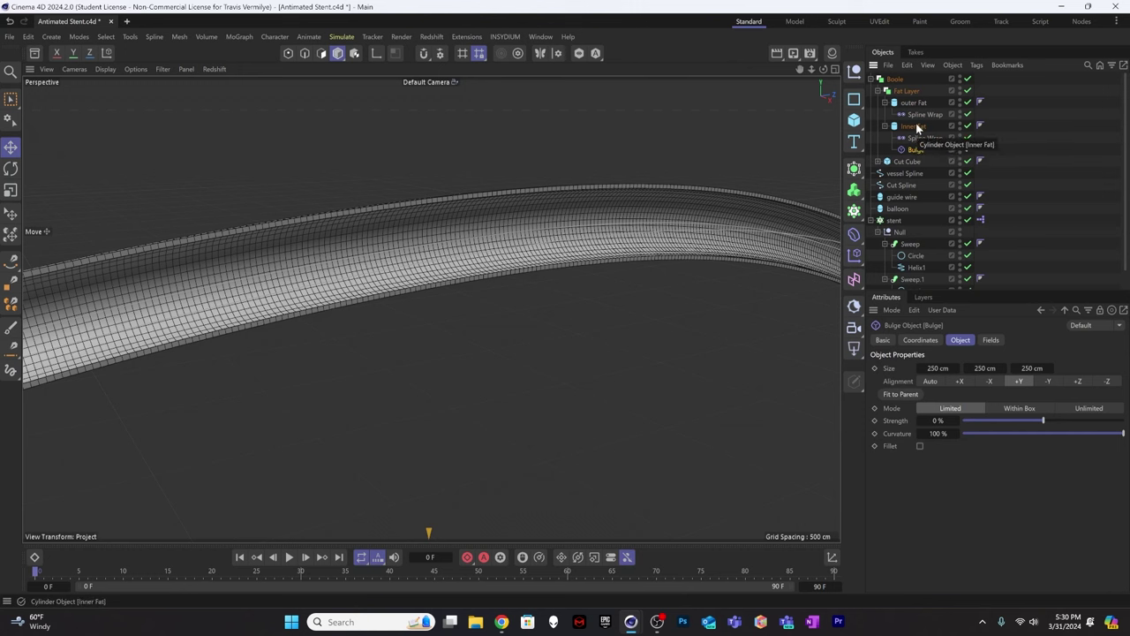
Add an Align to Spline tag to the Bulge, with vessel Spline as the path and Position at 50%.
{"action": "left_click", "coordinate": [978, 65]}
{"action": "mouse_move", "coordinate": [992, 86]}
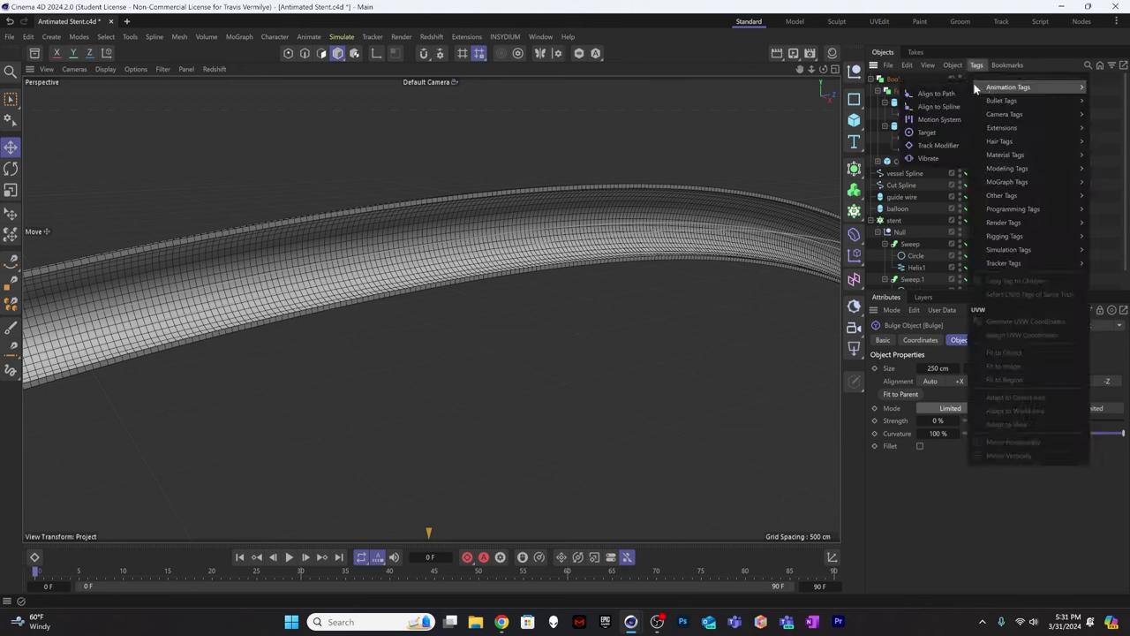
{"action": "left_click", "coordinate": [937, 104]}
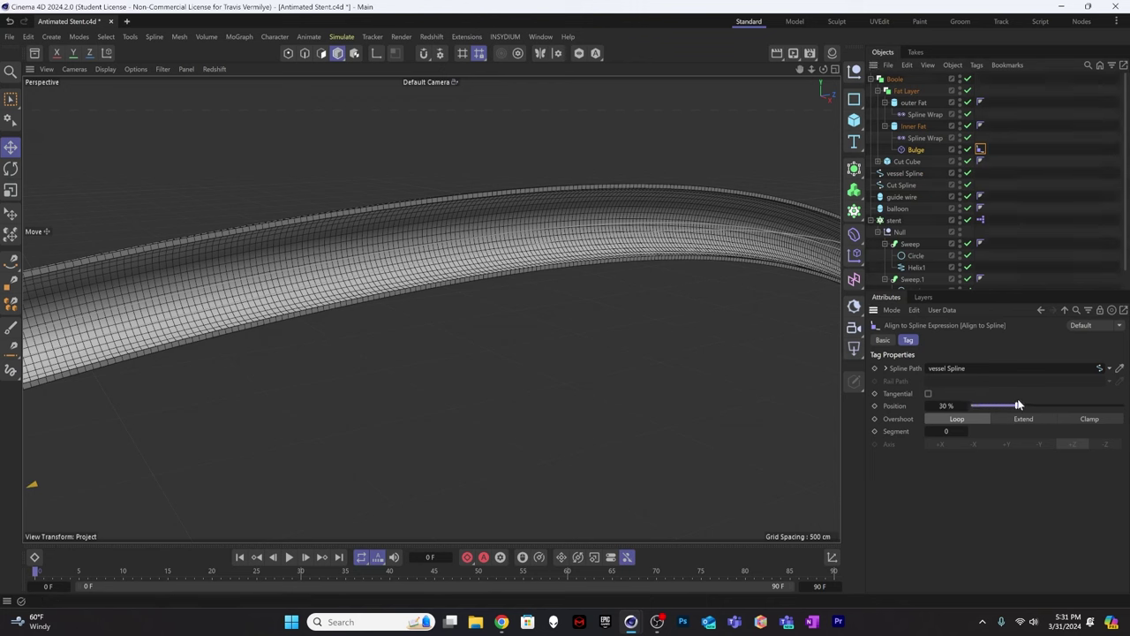
{"action": "mouse_move", "coordinate": [1066, 404]}
{"action": "left_mouse_down"}
{"action": "mouse_move", "coordinate": [1100, 402]}
{"action": "mouse_move", "coordinate": [1048, 404]}
{"action": "left_mouse_up"}
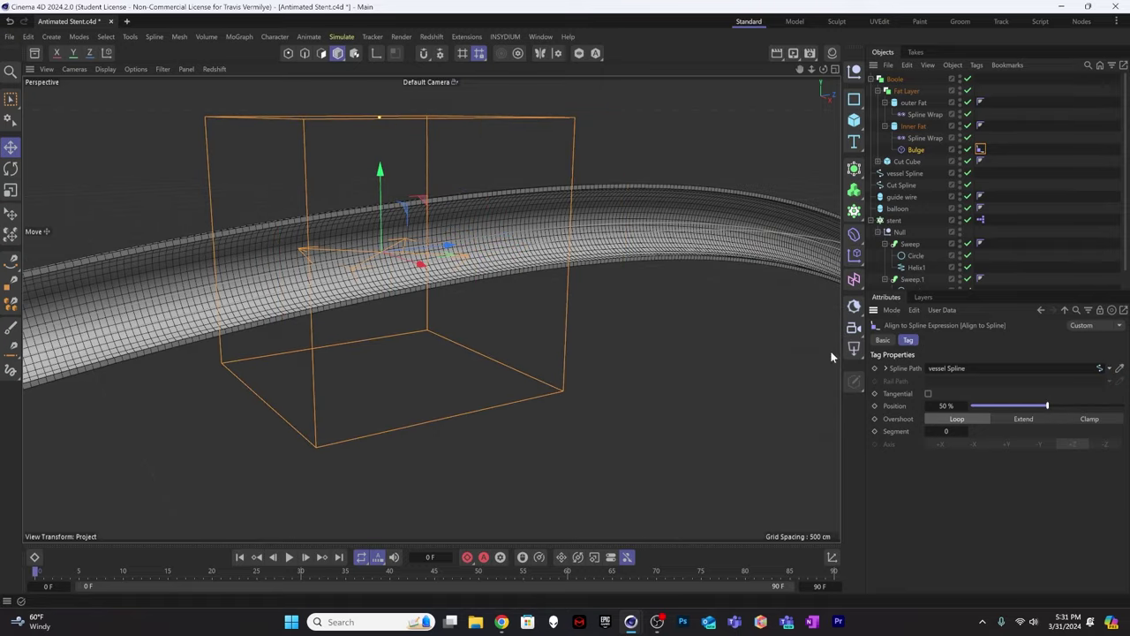
{"action": "left_click_drag", "start_coordinate": [408, 263], "coordinate": [359, 262], "text": "alt"}
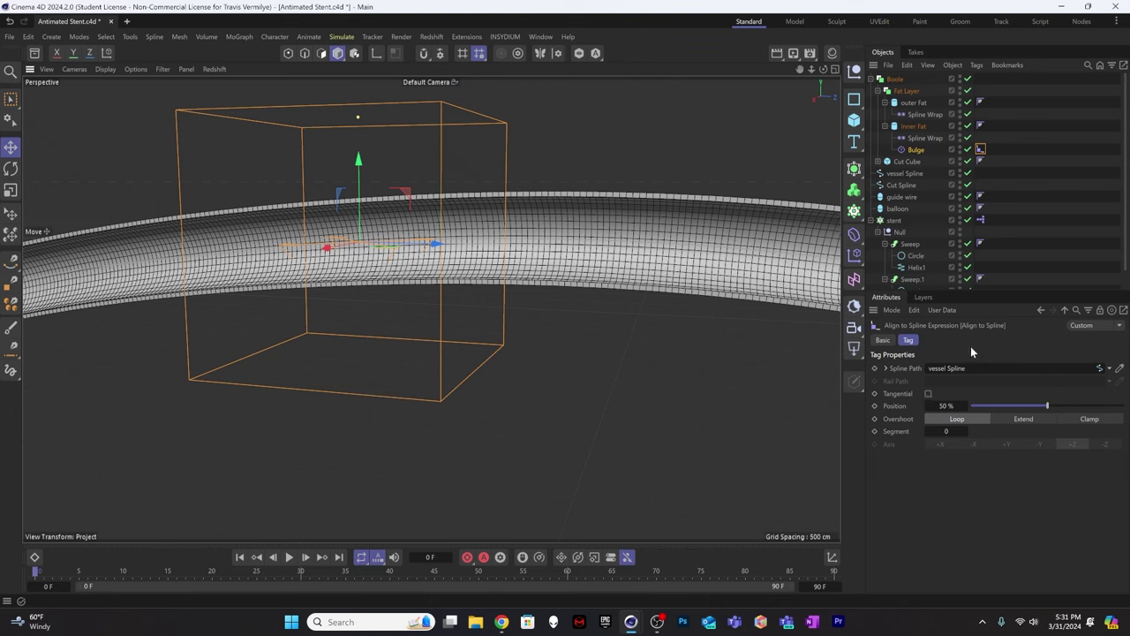
Increase the Bulge's Y size to 354 cm and enable Fillet.
{"action": "left_click", "coordinate": [912, 152]}
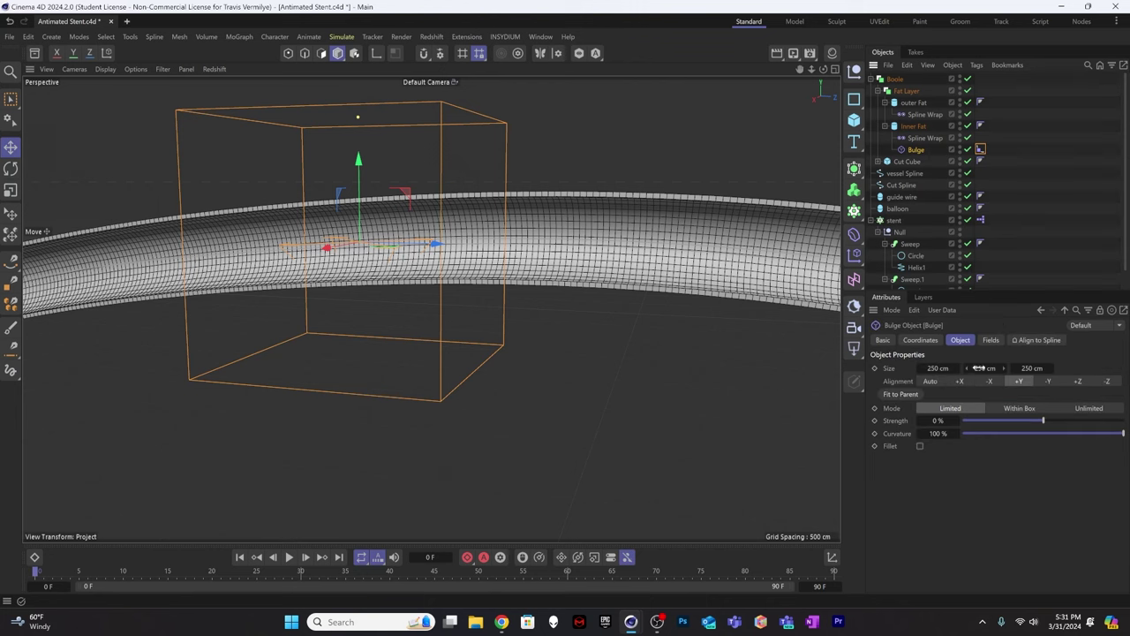
{"action": "mouse_move", "coordinate": [979, 368]}
{"action": "left_mouse_down"}
{"action": "mouse_move", "coordinate": [1007, 368]}
{"action": "mouse_move", "coordinate": [979, 369]}
{"action": "left_mouse_up"}
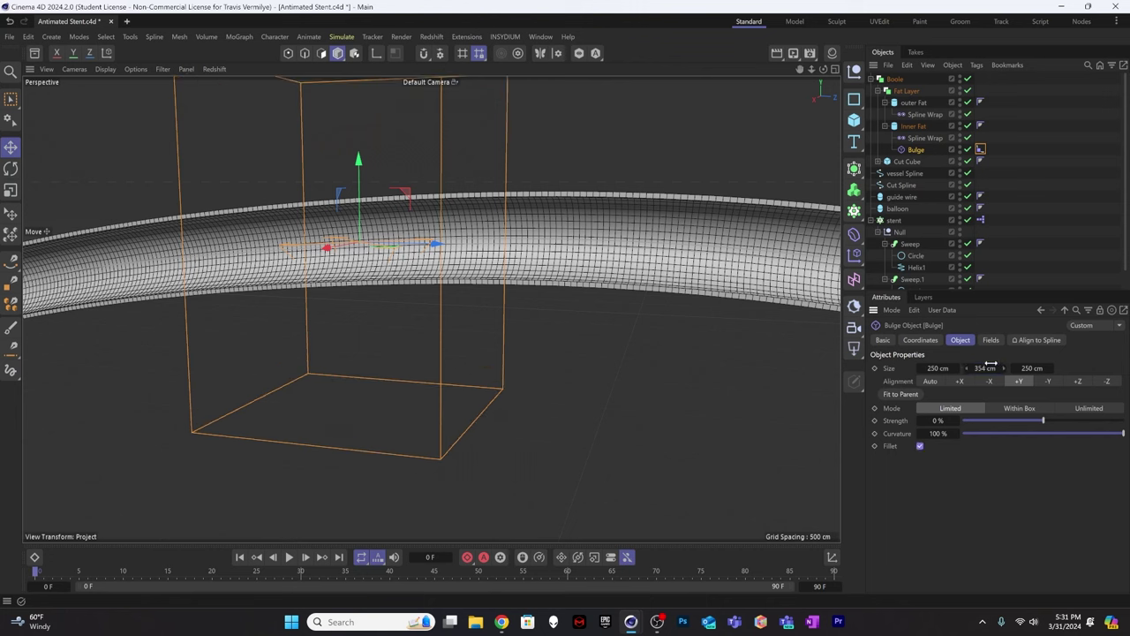
Rotate the Bulge's pitch to -90°, then adjust it to -88° so it lies along the vessel.
{"action": "left_click", "coordinate": [923, 340]}
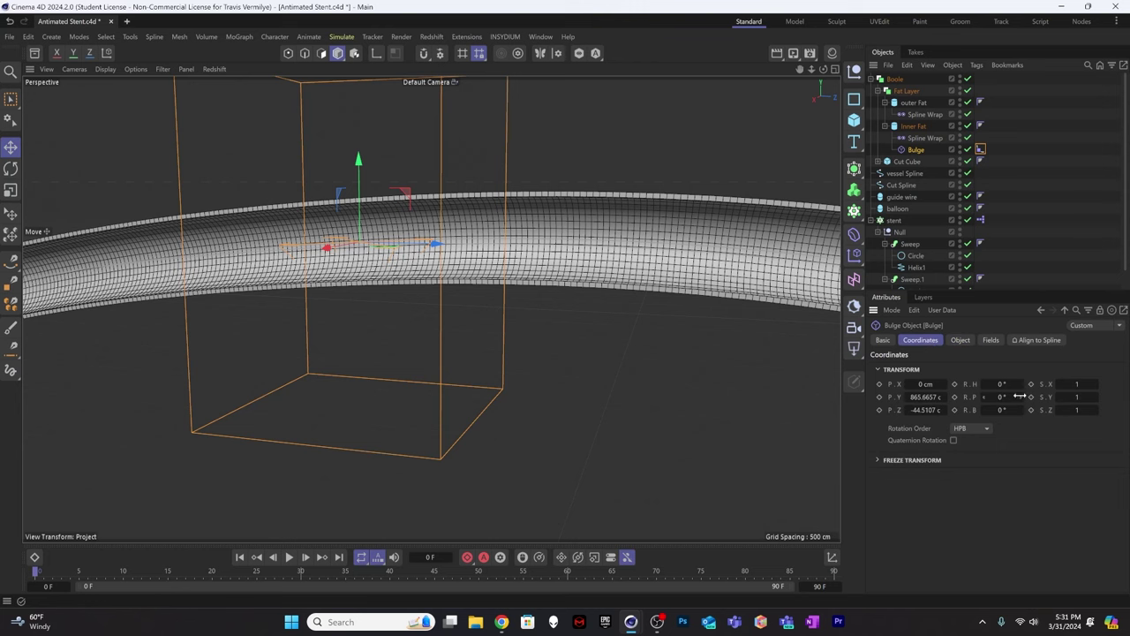
{"action": "left_click_drag", "start_coordinate": [1020, 397], "coordinate": [1023, 397]}
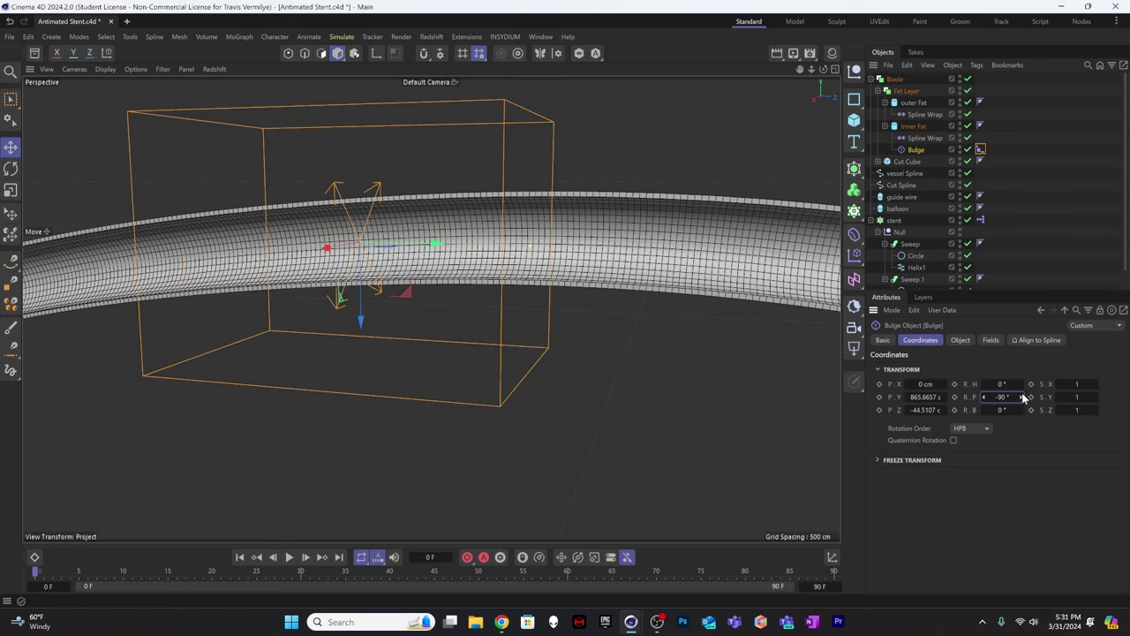
{"action": "left_click_drag", "start_coordinate": [523, 293], "coordinate": [607, 296], "text": "alt"}
{"action": "left_click_drag", "start_coordinate": [986, 401], "coordinate": [987, 400]}
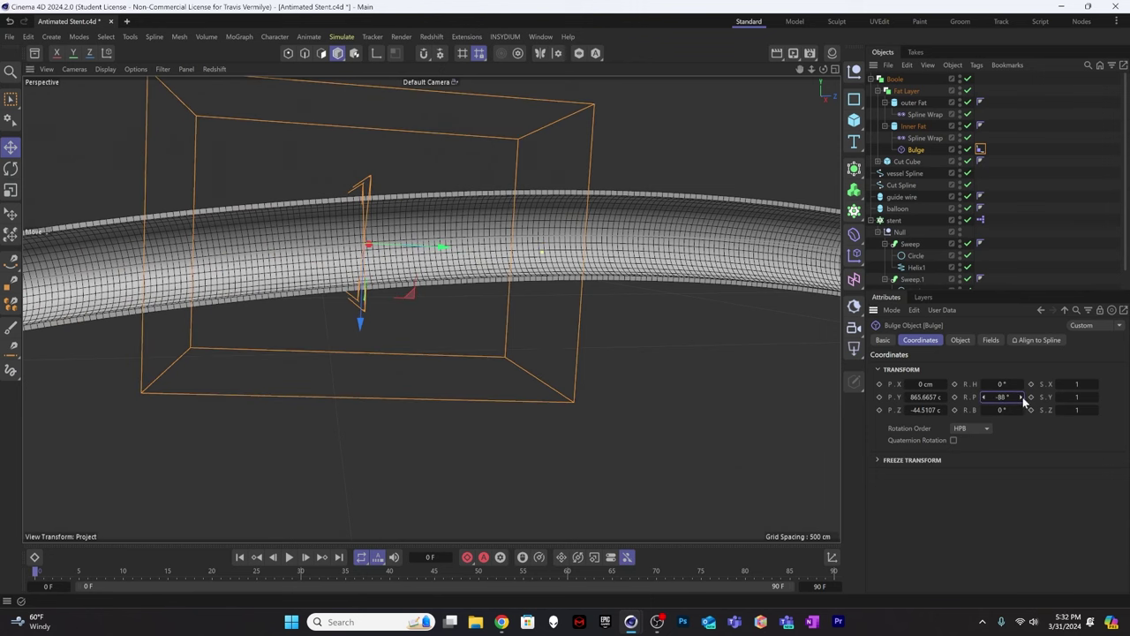
Fine-tune the Bulge's pitch rotation to -86° so it follows the vessel more closely.
{"action": "left_click", "coordinate": [1023, 399]}
{"action": "left_click", "coordinate": [1024, 398]}
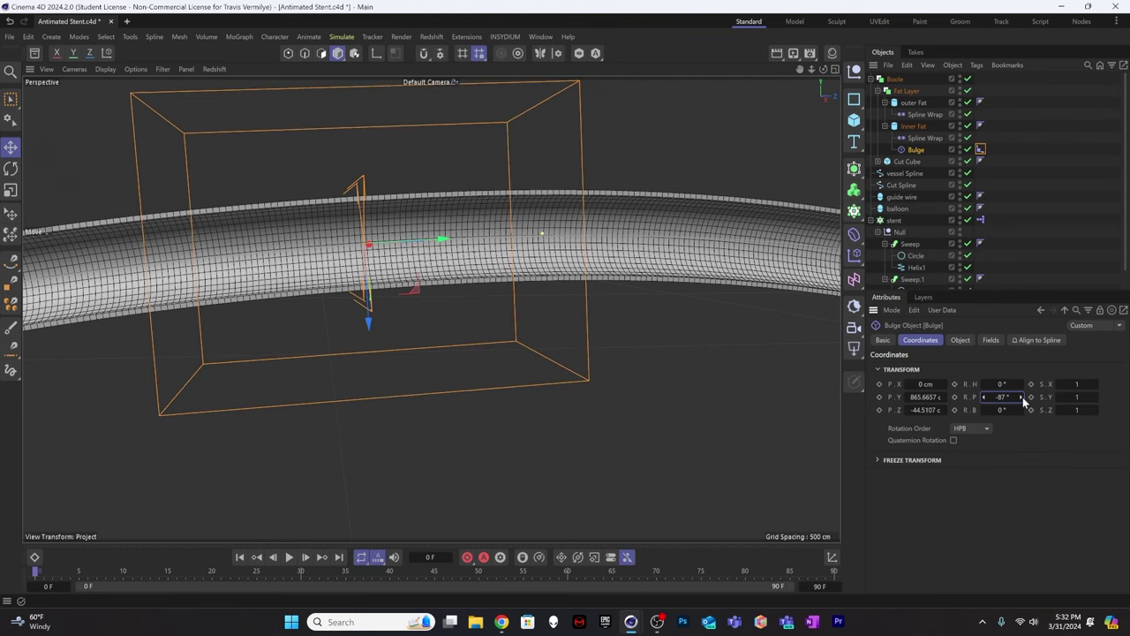
{"action": "left_click", "coordinate": [1023, 399]}
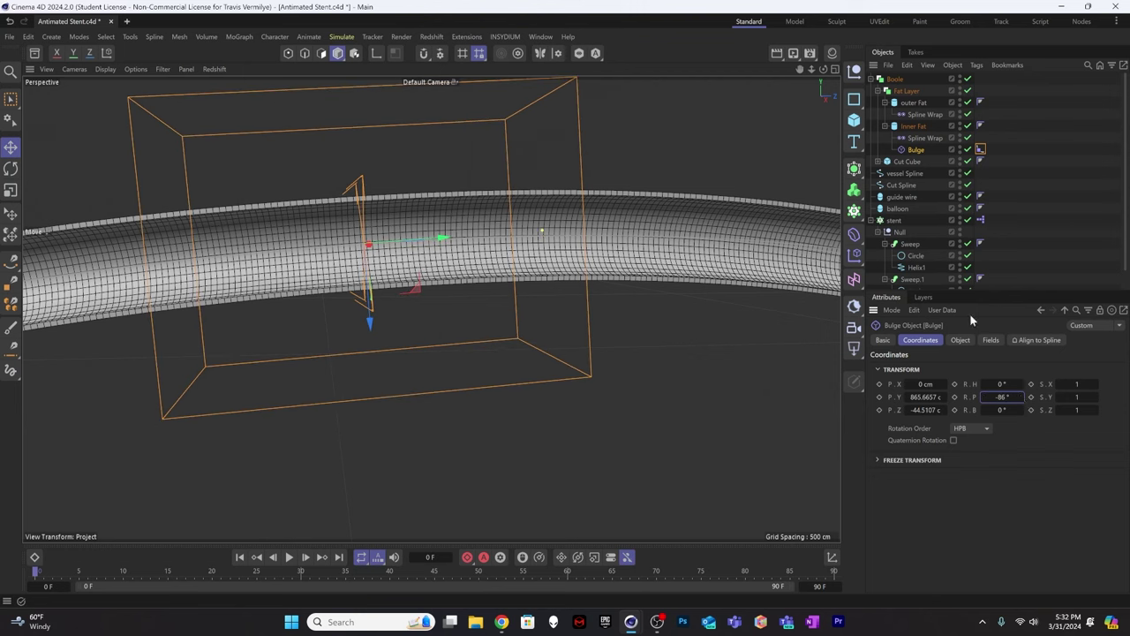
Set the Bulge's Strength to -47% and its Y size to 300 cm, and save the project.
{"action": "left_click", "coordinate": [960, 340]}
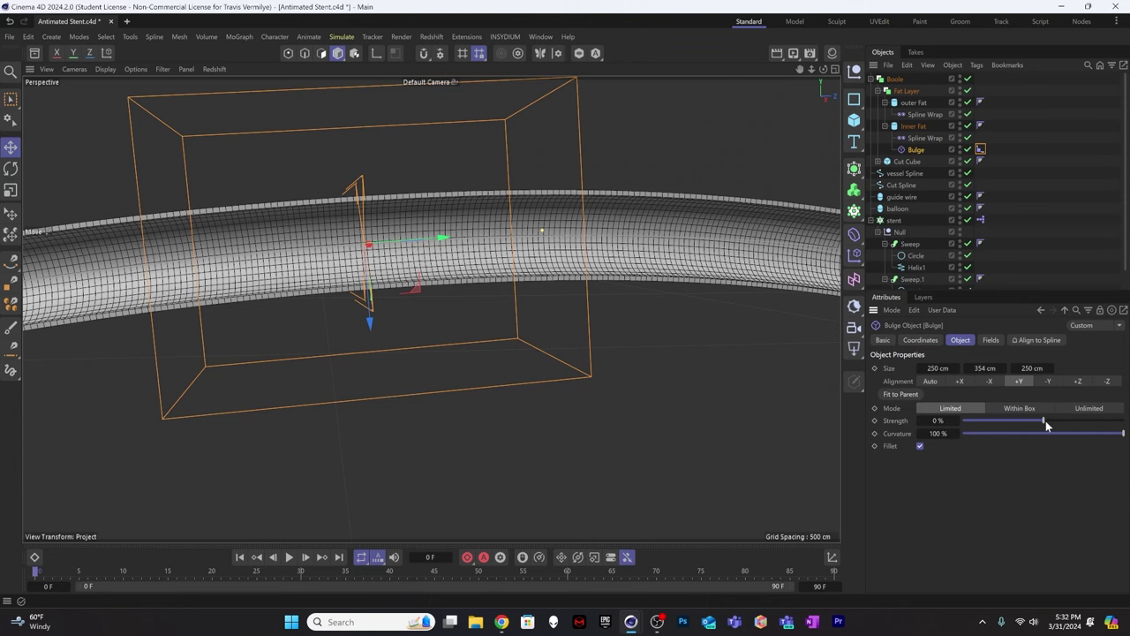
{"action": "left_click_drag", "start_coordinate": [1046, 420], "coordinate": [1009, 425]}
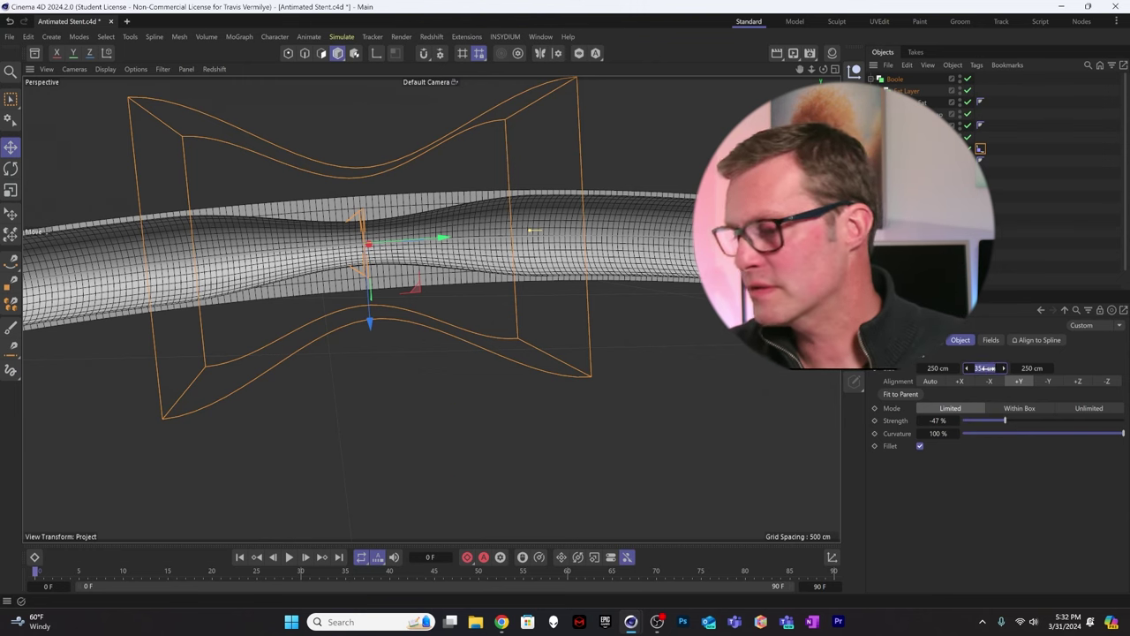
{"action": "type", "text": "300"}
{"action": "key", "text": "Return"}
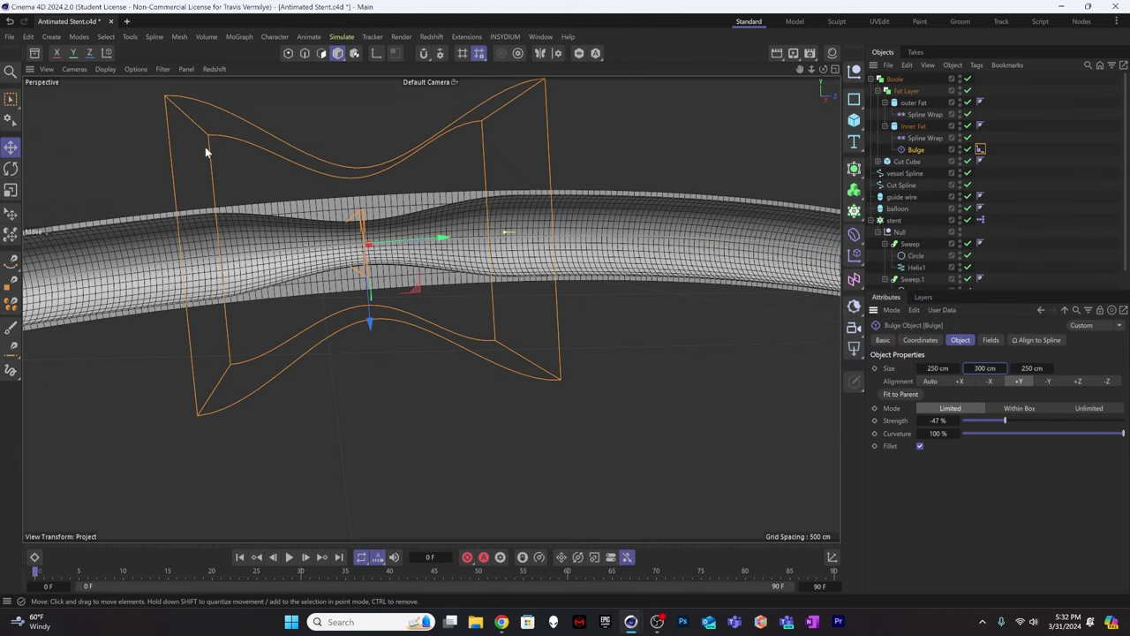
{"action": "key", "text": "ctrl+s"}
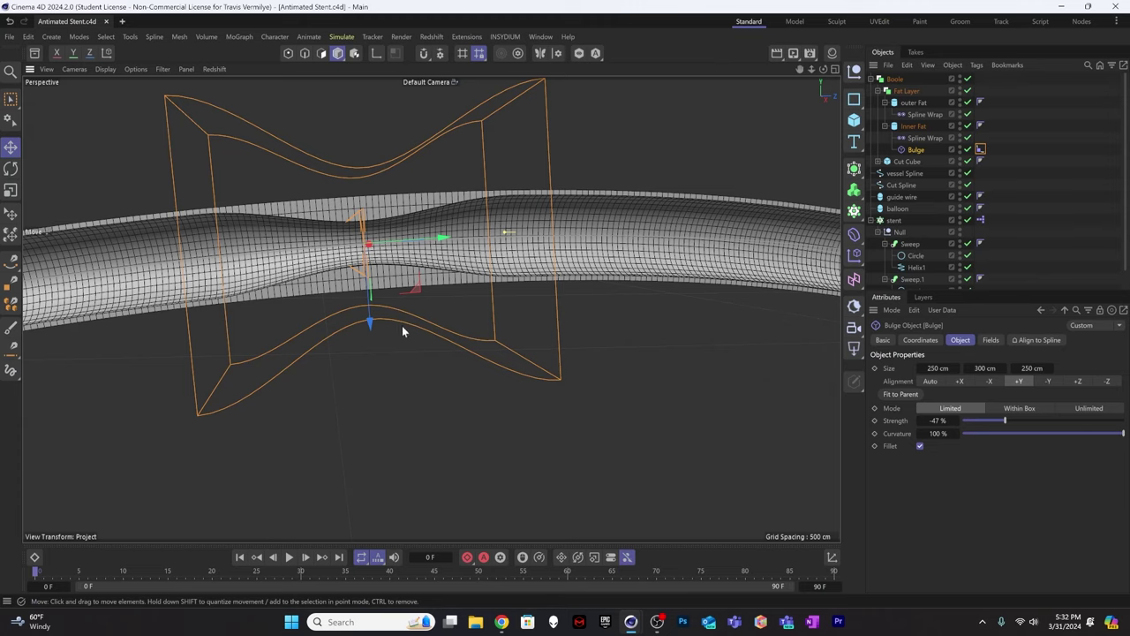
Collapse the Boole hierarchy that holds the Fat Layer and Cut Cube, and rename the Boole as Plaque.
{"action": "left_click", "coordinate": [1065, 138]}
{"action": "right_click_drag", "start_coordinate": [385, 275], "coordinate": [346, 280], "text": "alt"}
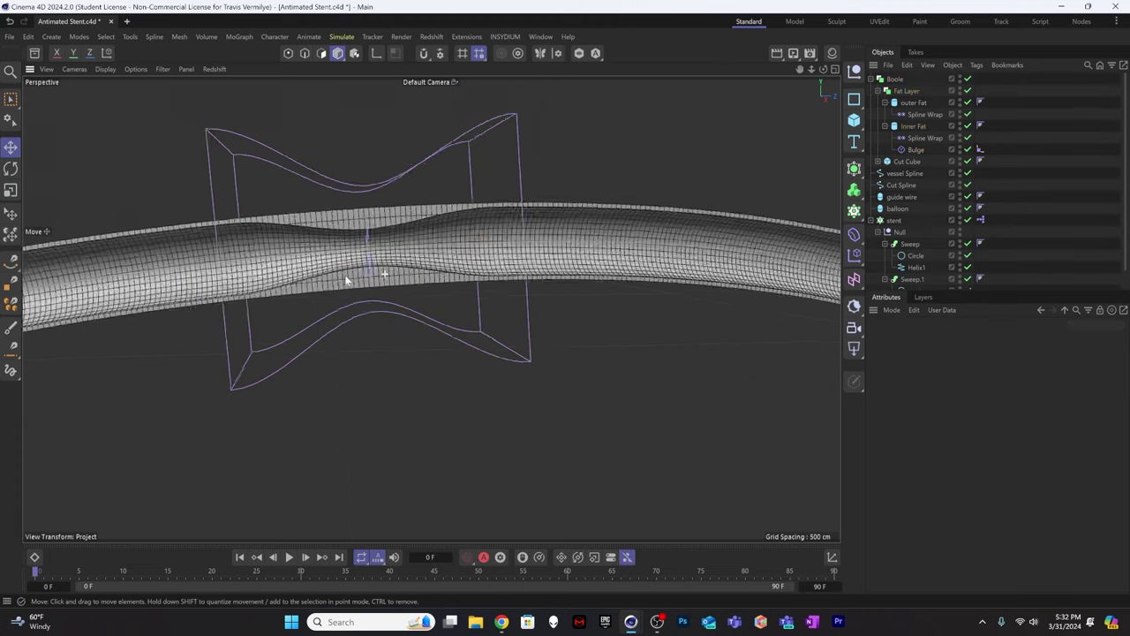
{"action": "left_click_drag", "start_coordinate": [346, 280], "coordinate": [373, 262], "text": "alt"}
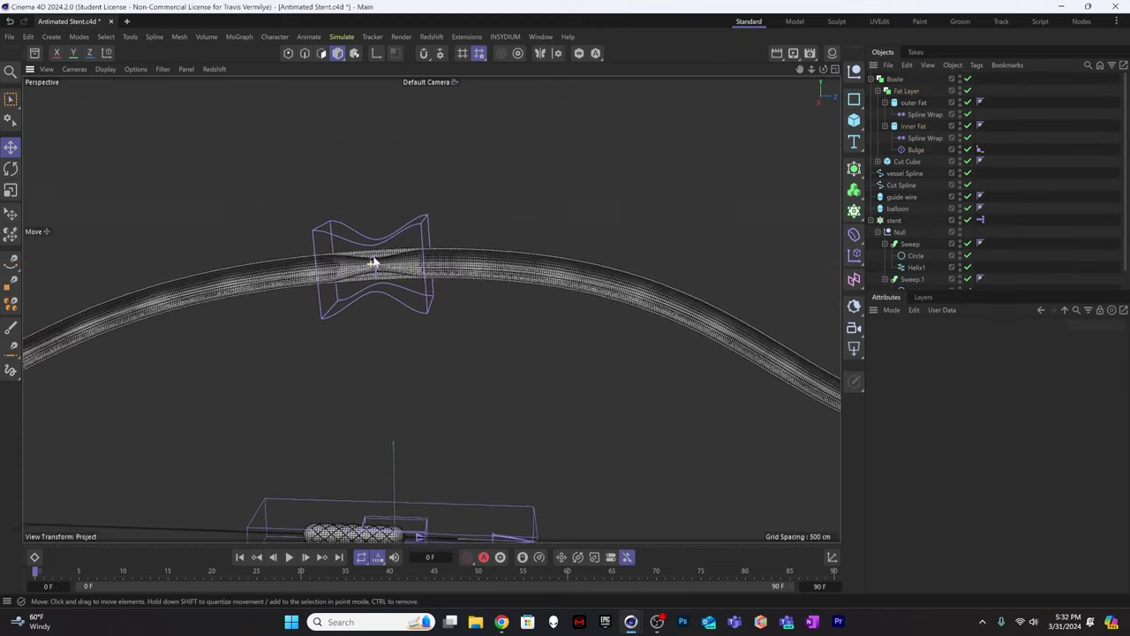
{"action": "scroll", "coordinate": [373, 262], "scroll_direction": "up", "scroll_amount": 6}
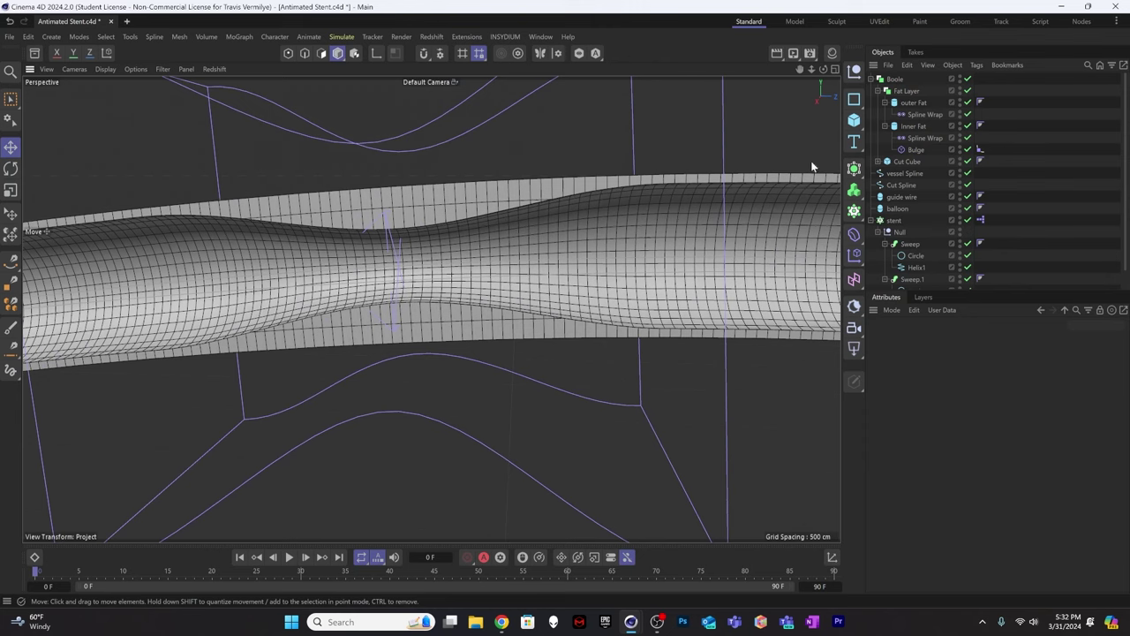
{"action": "left_click_drag", "start_coordinate": [403, 233], "coordinate": [474, 220], "text": "alt"}
{"action": "left_click", "coordinate": [871, 80]}
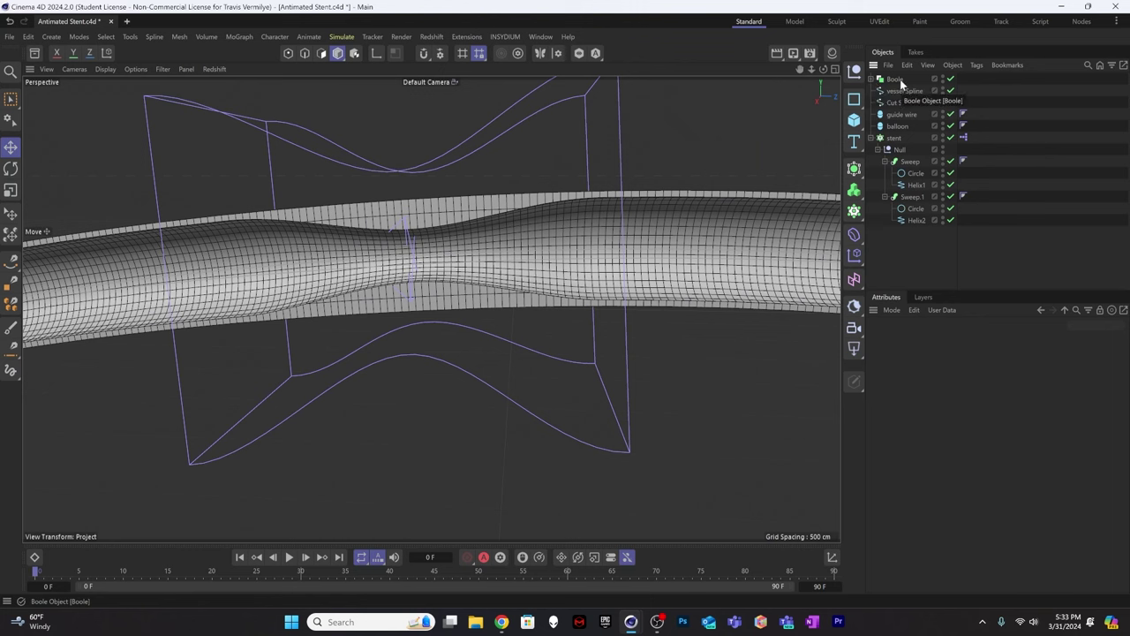
{"action": "double_click", "coordinate": [896, 80]}
{"action": "type", "text": "Plaque"}
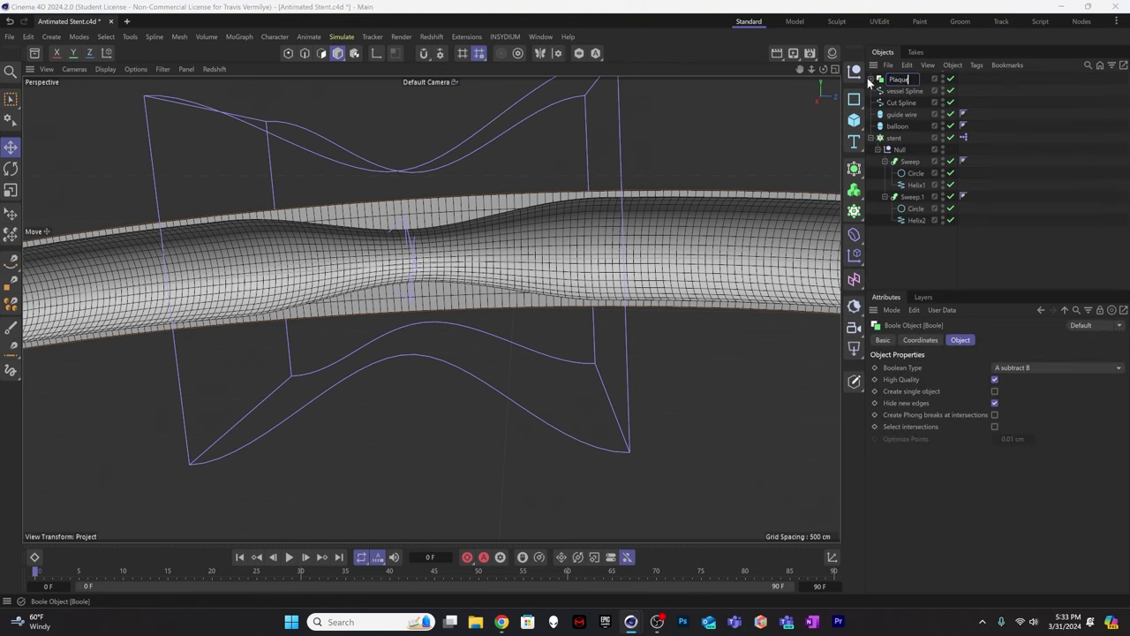
{"action": "key", "text": "Return"}
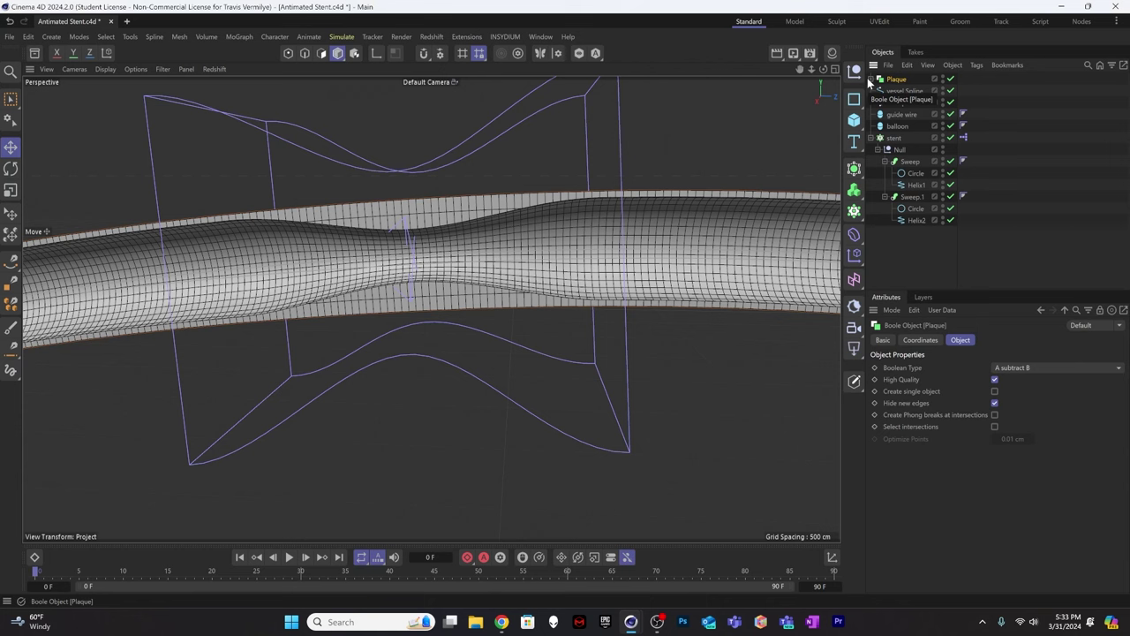
Add a Tube primitive with +Z orientation and 720 height segments.
{"action": "left_click", "coordinate": [874, 162]}
{"action": "left_click", "coordinate": [853, 120]}
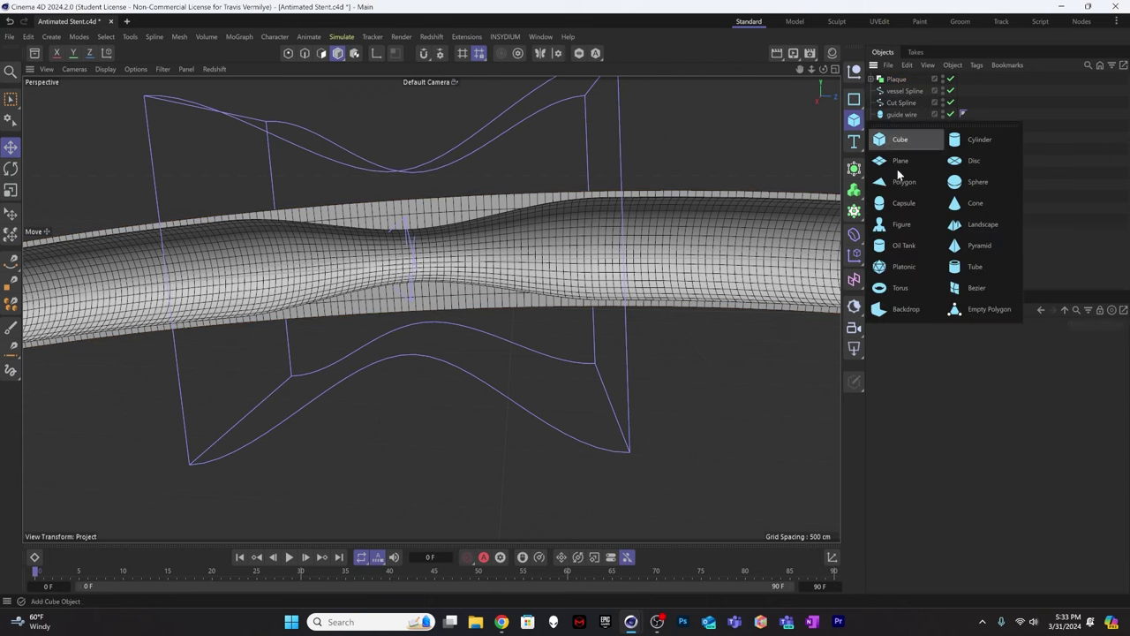
{"action": "left_click", "coordinate": [972, 262]}
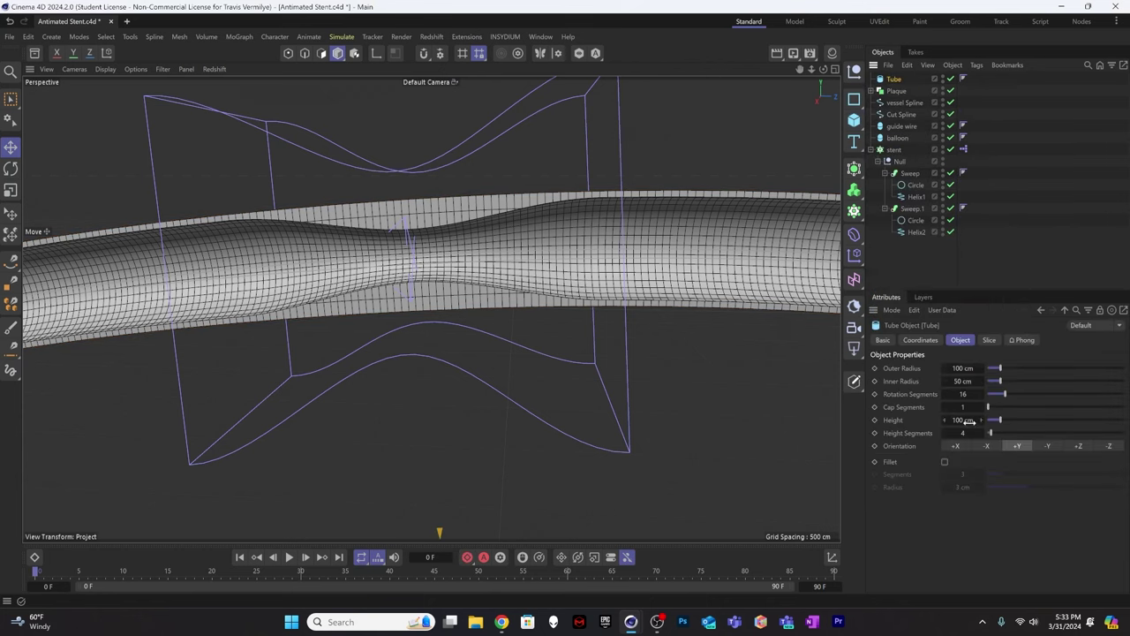
{"action": "left_click", "coordinate": [1079, 446]}
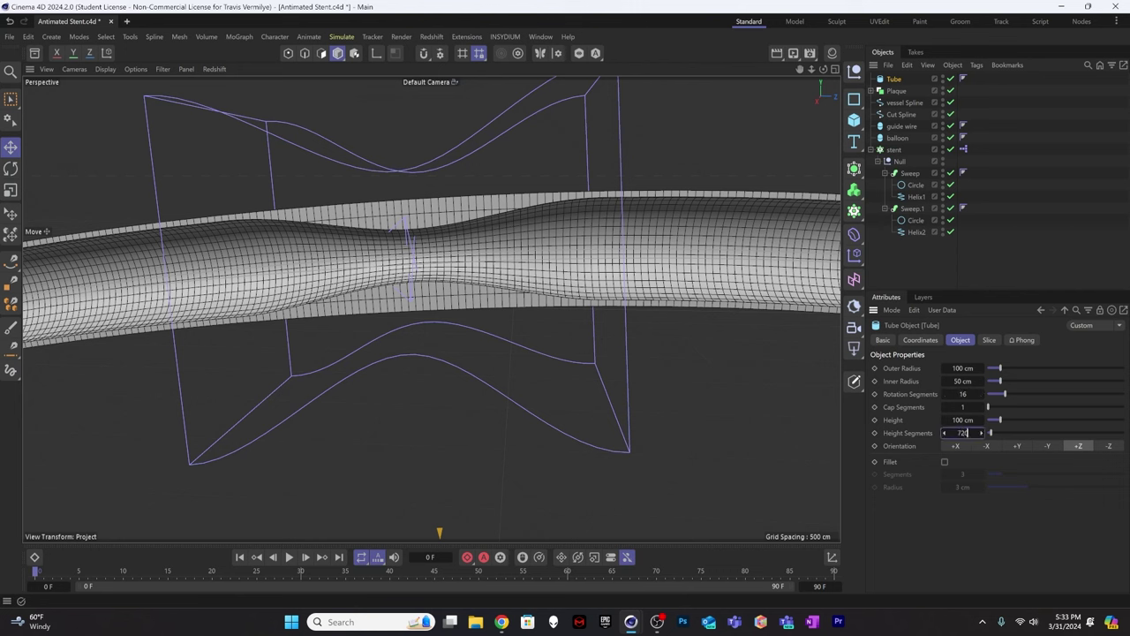
{"action": "left_click", "coordinate": [969, 433]}
{"action": "type", "text": "720"}
{"action": "key", "text": "Return"}
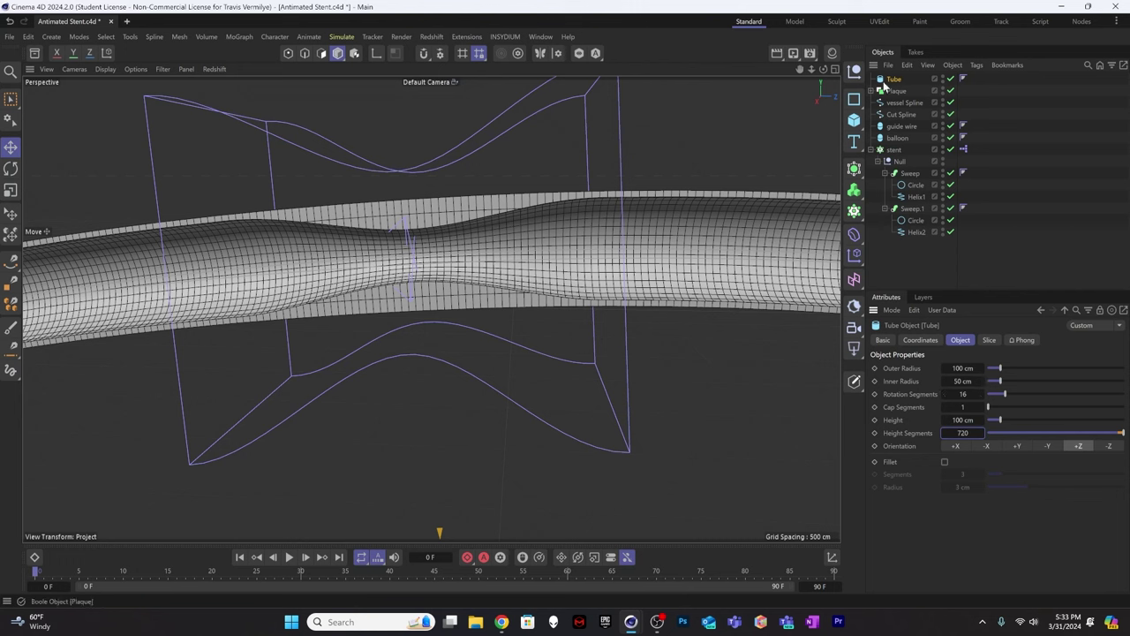
Using outer Fat's dimensions as reference, set the Tube's outer radius to 55 cm, inner radius to 45 cm and rotation segments to 32.
{"action": "left_click", "coordinate": [872, 91]}
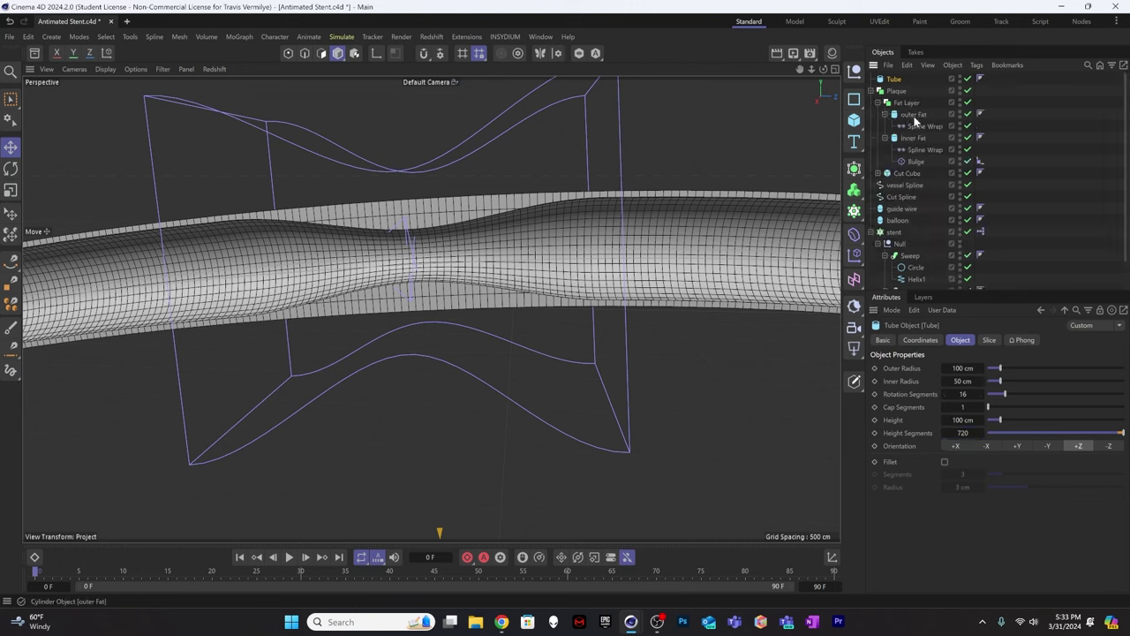
{"action": "left_click", "coordinate": [914, 115]}
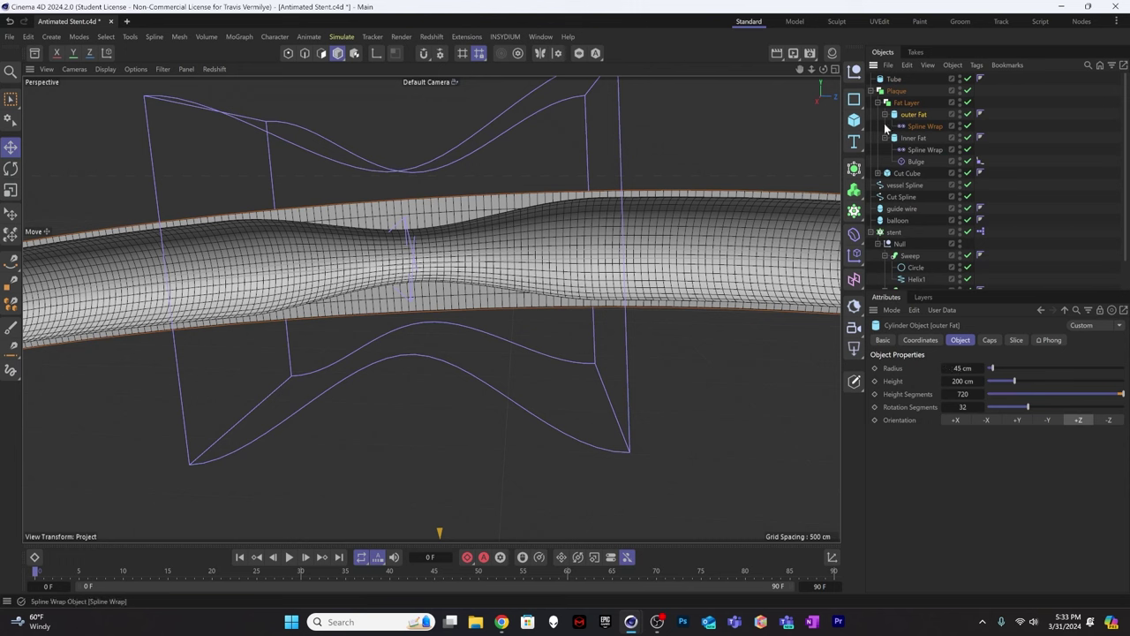
{"action": "left_click", "coordinate": [894, 80]}
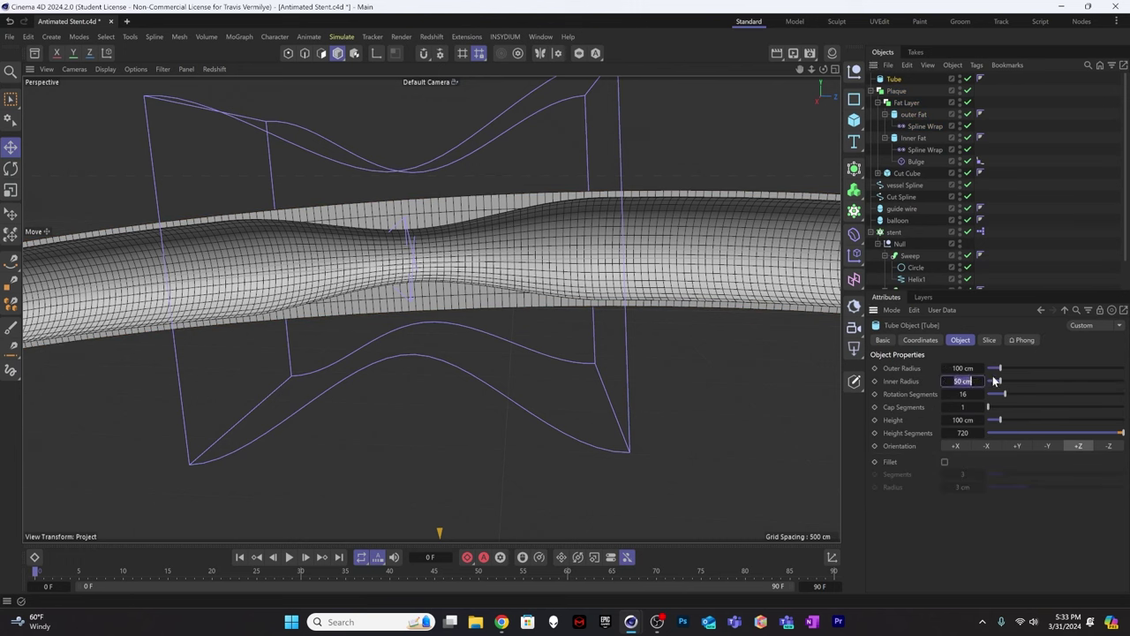
{"action": "left_click", "coordinate": [971, 368]}
{"action": "key", "text": "Return"}
{"action": "left_click", "coordinate": [915, 115]}
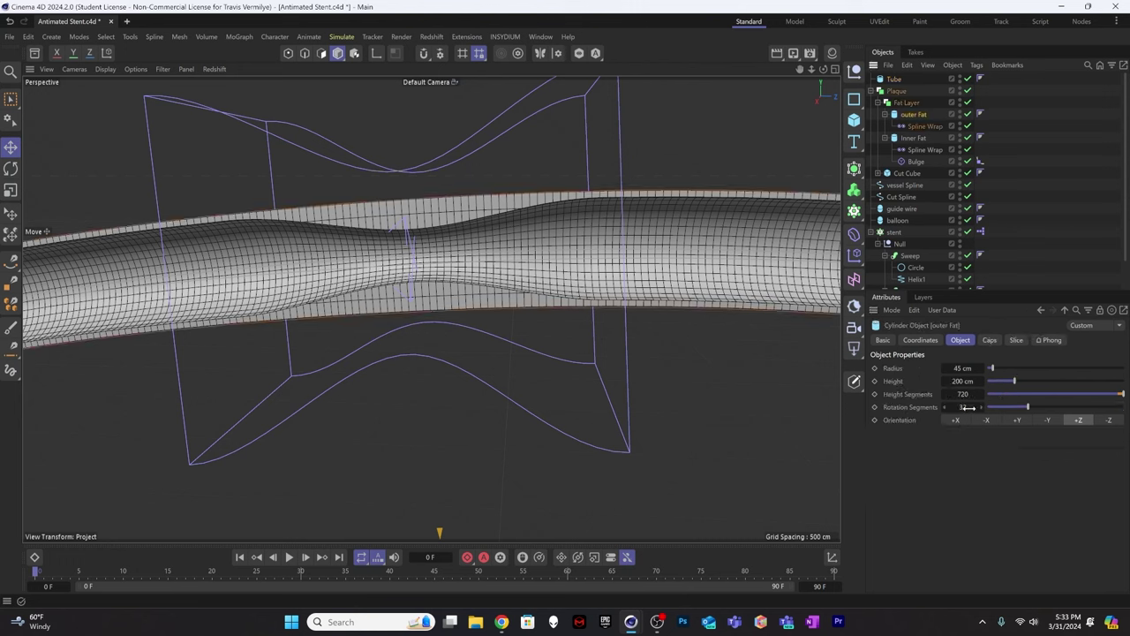
{"action": "left_click", "coordinate": [894, 79]}
{"action": "left_click", "coordinate": [968, 393]}
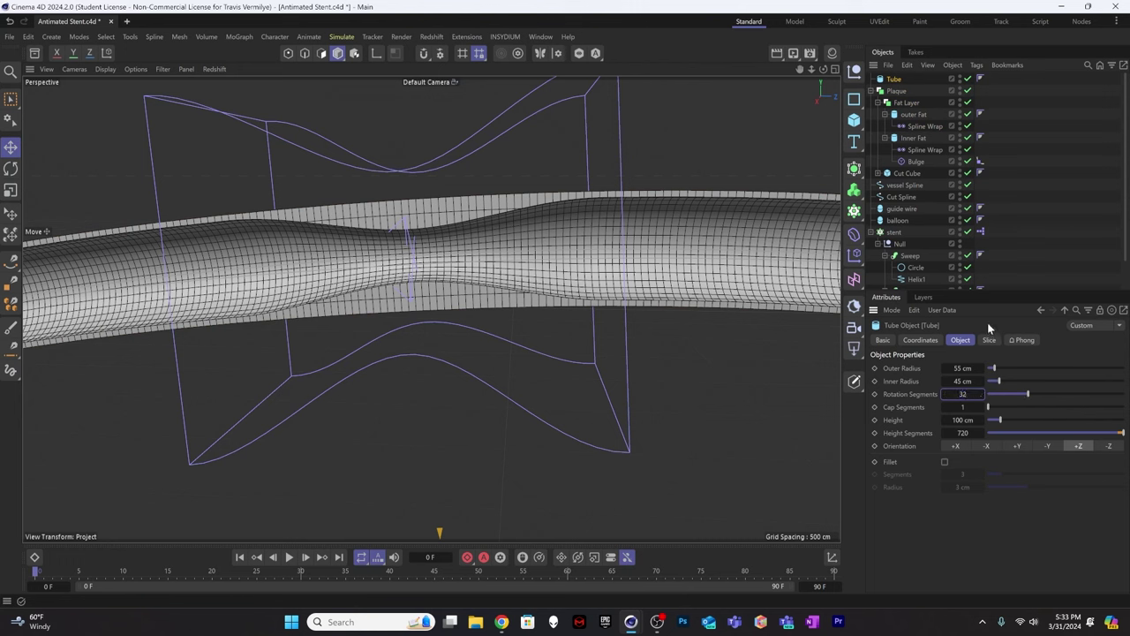
Copy outer Fat's Spline Wrap into the Tube and slice the Tube from 180° to 360°.
{"action": "left_click", "coordinate": [919, 126]}
{"action": "left_click_drag", "start_coordinate": [911, 100], "coordinate": [899, 81]}
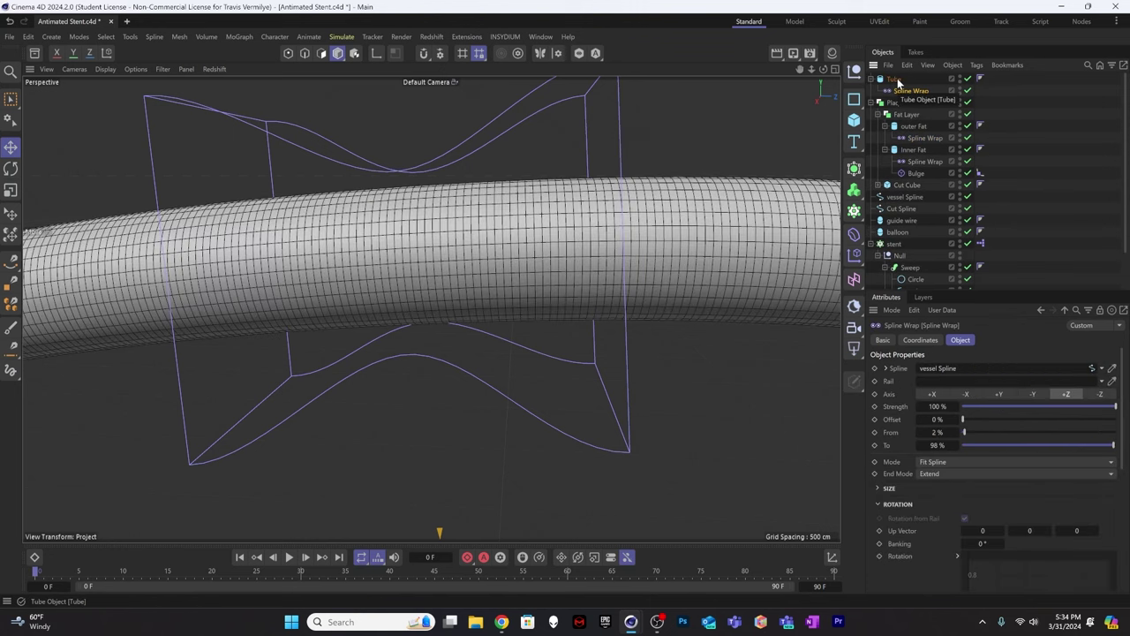
{"action": "left_click", "coordinate": [899, 82]}
{"action": "left_click", "coordinate": [990, 341]}
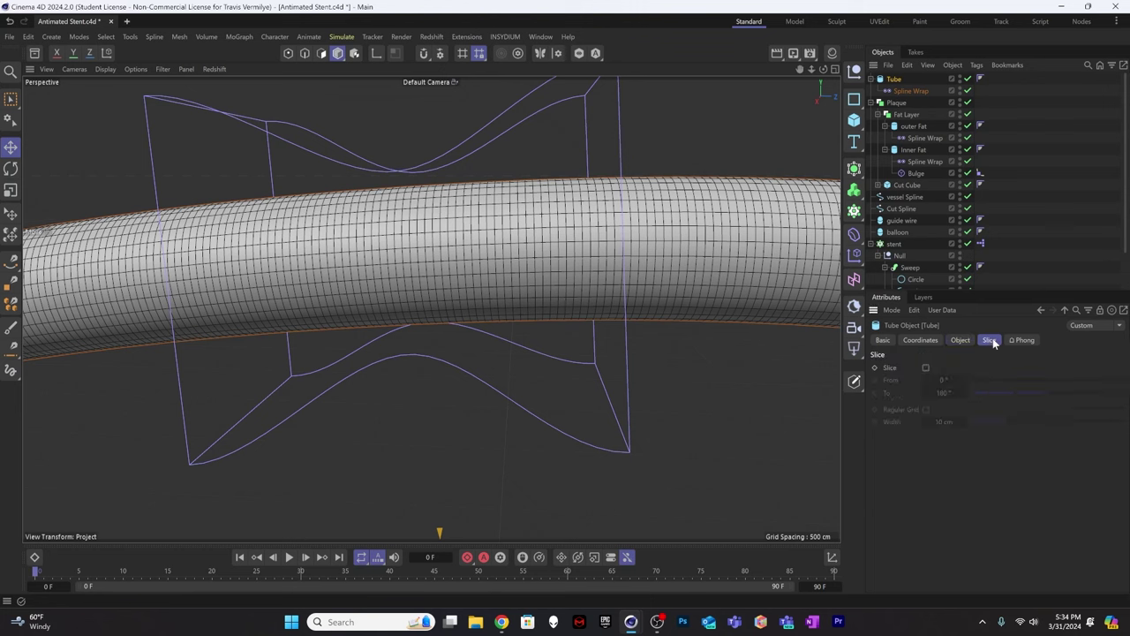
{"action": "left_click", "coordinate": [926, 368]}
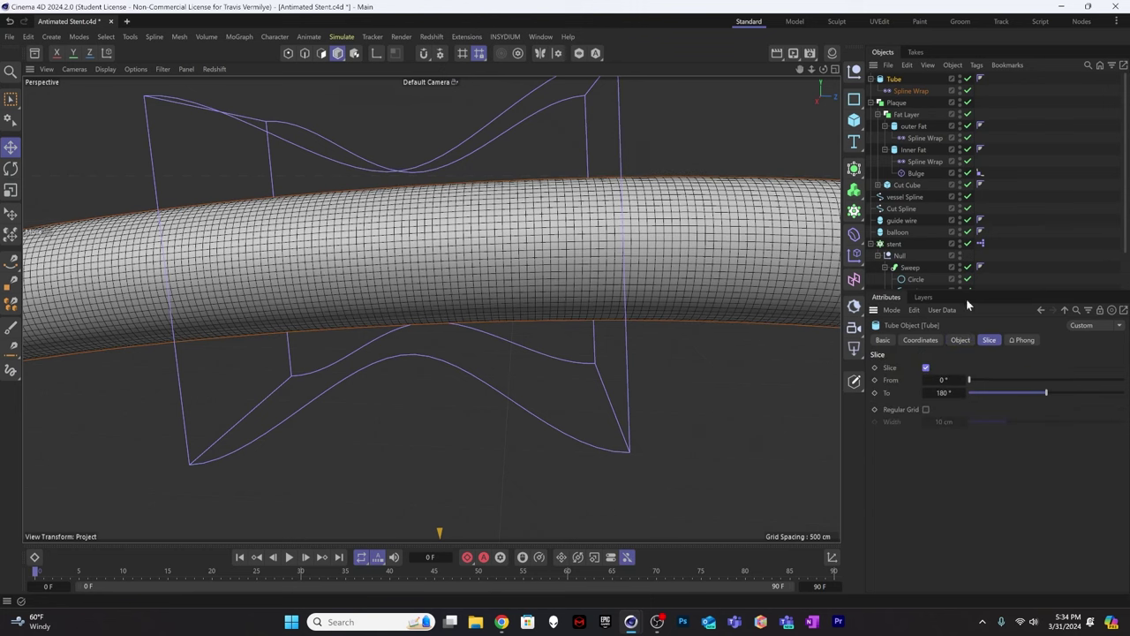
{"action": "left_click", "coordinate": [943, 381]}
{"action": "type", "text": "180"}
{"action": "key", "text": "Tab"}
{"action": "type", "text": "360"}
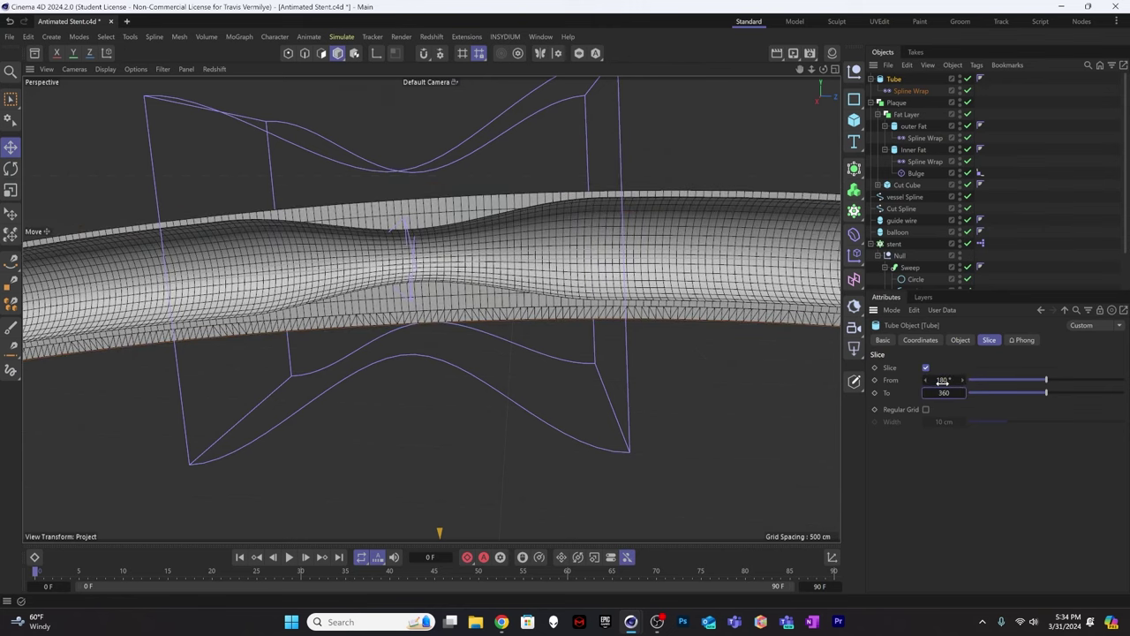
{"action": "key", "text": "Return"}
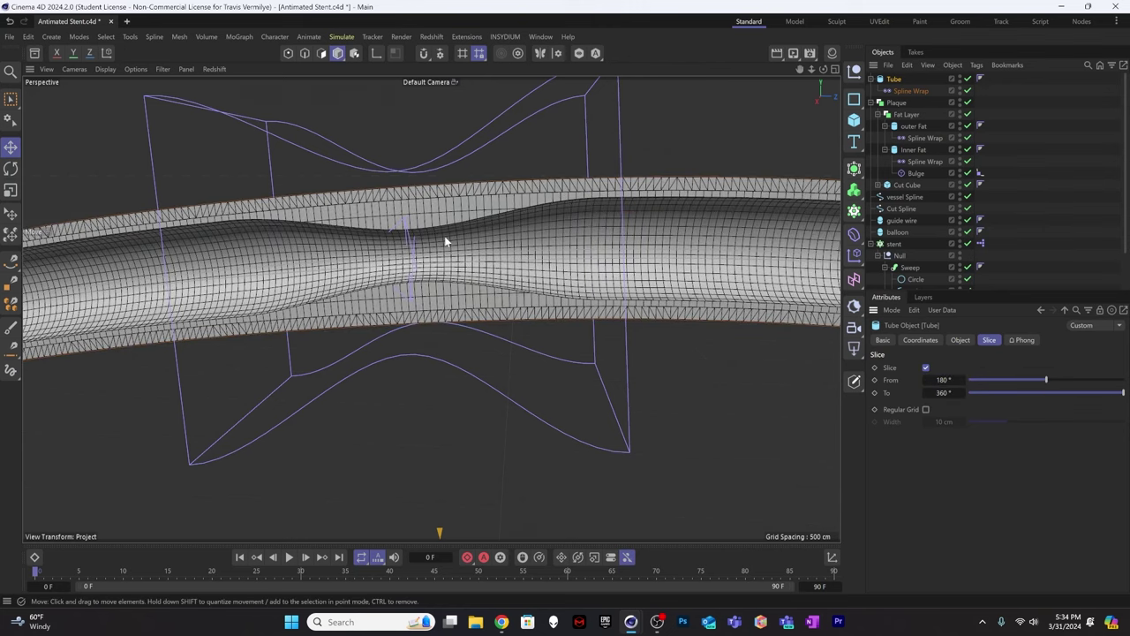
Thin the Tube's wall by setting its outer radius to 50 cm.
{"action": "mouse_move", "coordinate": [389, 227]}
{"action": "left_mouse_down", "text": "alt"}
{"action": "mouse_move", "coordinate": [511, 221]}
{"action": "mouse_move", "coordinate": [403, 222]}
{"action": "left_mouse_up", "text": "alt"}
{"action": "right_click_drag", "start_coordinate": [383, 204], "coordinate": [536, 165], "text": "alt"}
{"action": "left_click_drag", "start_coordinate": [411, 202], "coordinate": [423, 181], "text": "alt"}
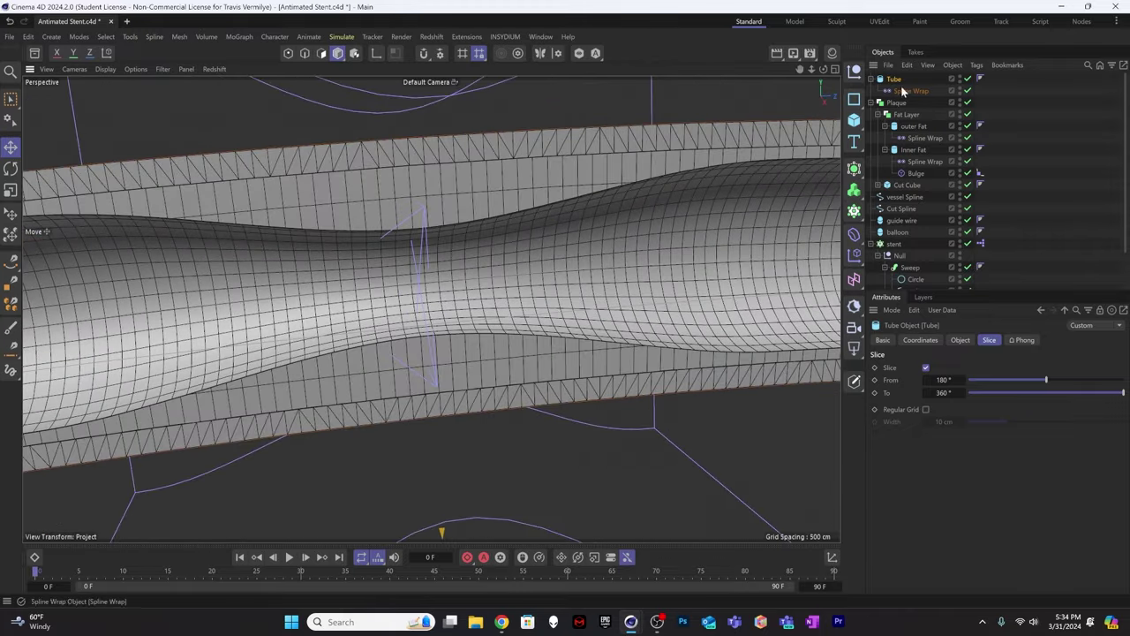
{"action": "left_click", "coordinate": [960, 340]}
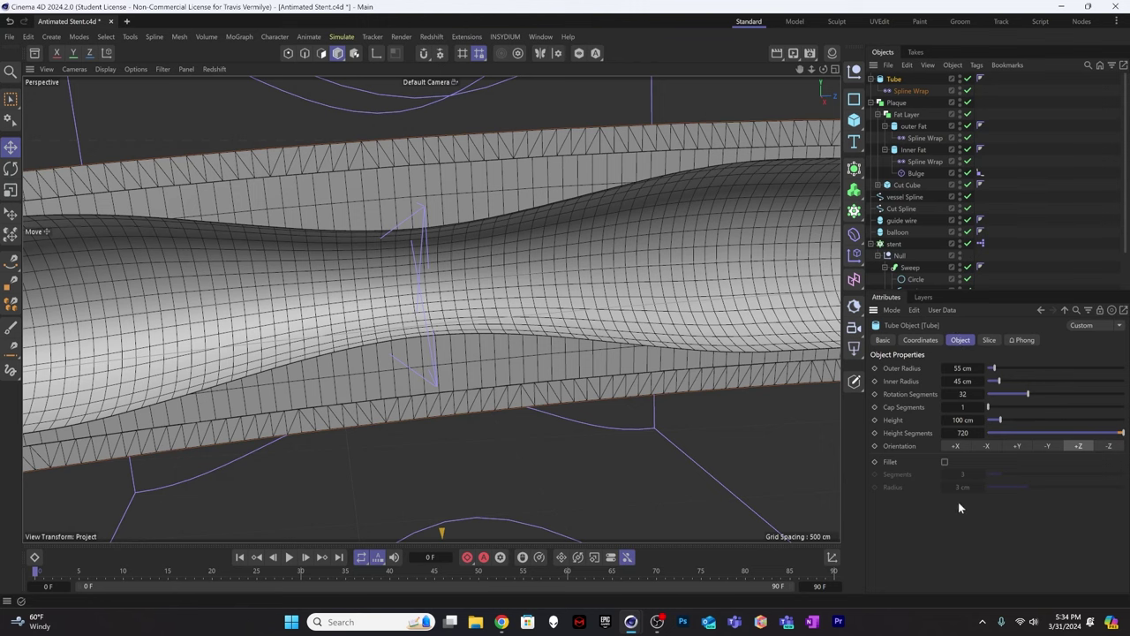
{"action": "left_click", "coordinate": [963, 369]}
{"action": "type", "text": "50"}
{"action": "key", "text": "Return"}
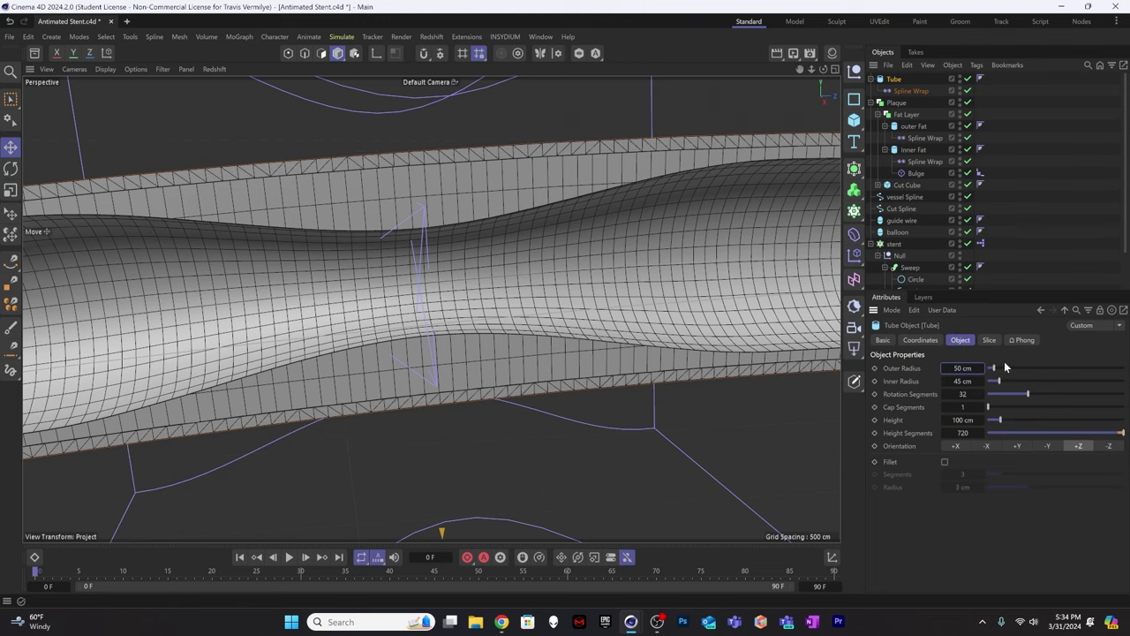
Rename the Tube as Outer Layer.
{"action": "left_click_drag", "start_coordinate": [649, 269], "coordinate": [487, 201], "text": "alt"}
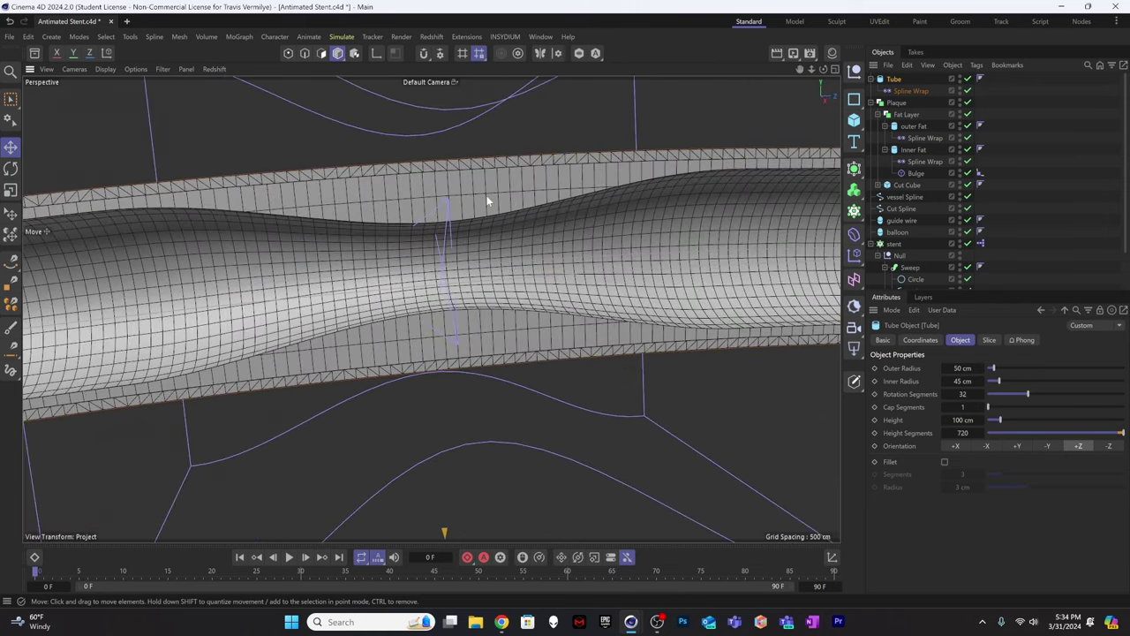
{"action": "double_click", "coordinate": [895, 79]}
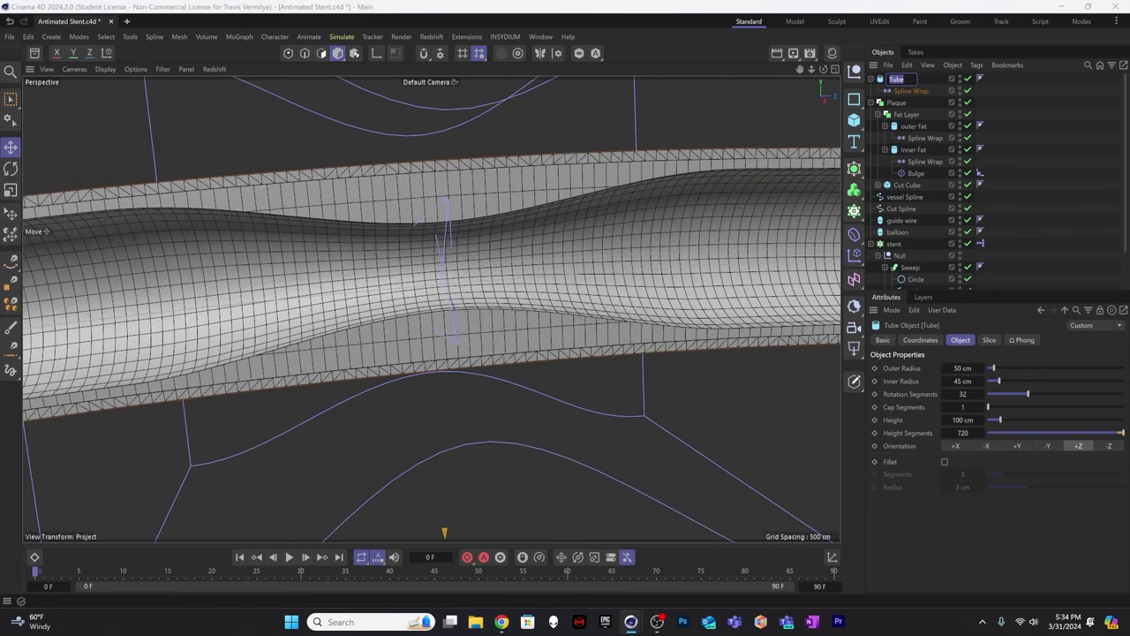
{"action": "type", "text": "Ou"}
{"action": "type", "text": "ter Layer"}
{"action": "key", "text": "Return"}
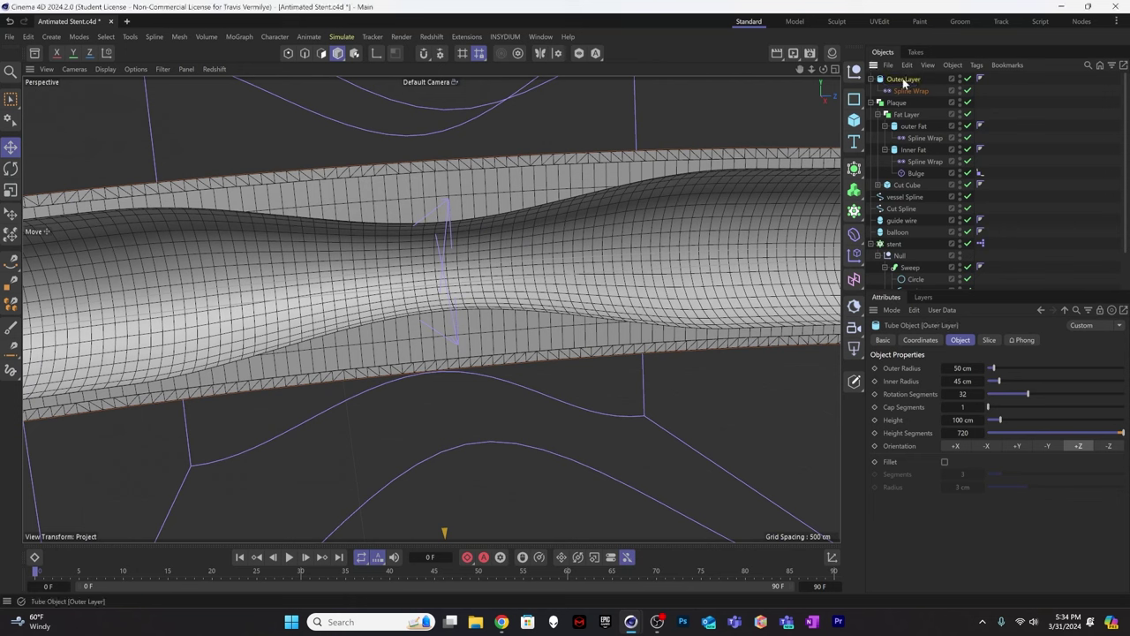
Duplicate Outer Layer with its Spline Wrap and rename the copy Inner Layer.1.
{"action": "left_click_drag", "start_coordinate": [903, 81], "coordinate": [907, 104], "text": "ctrl"}
{"action": "double_click", "coordinate": [905, 103]}
{"action": "left_click", "coordinate": [898, 103]}
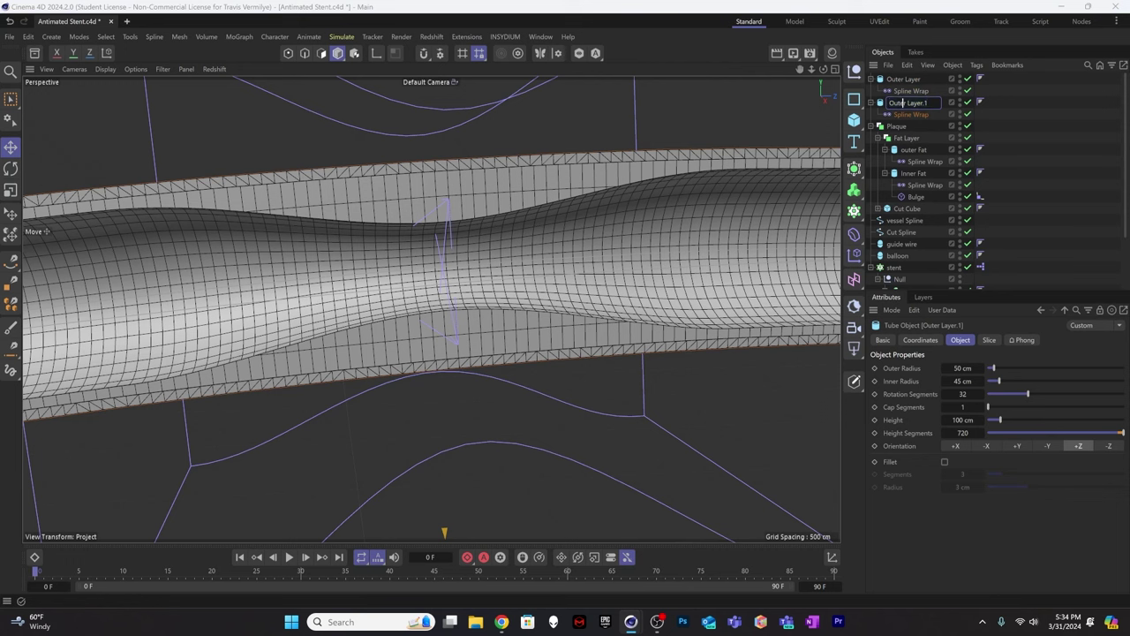
{"action": "key", "text": "BackSpace"}
{"action": "key", "text": "BackSpace"}
{"action": "key", "text": "BackSpace"}
{"action": "key", "text": "BackSpace"}
{"action": "type", "text": "Inne"}
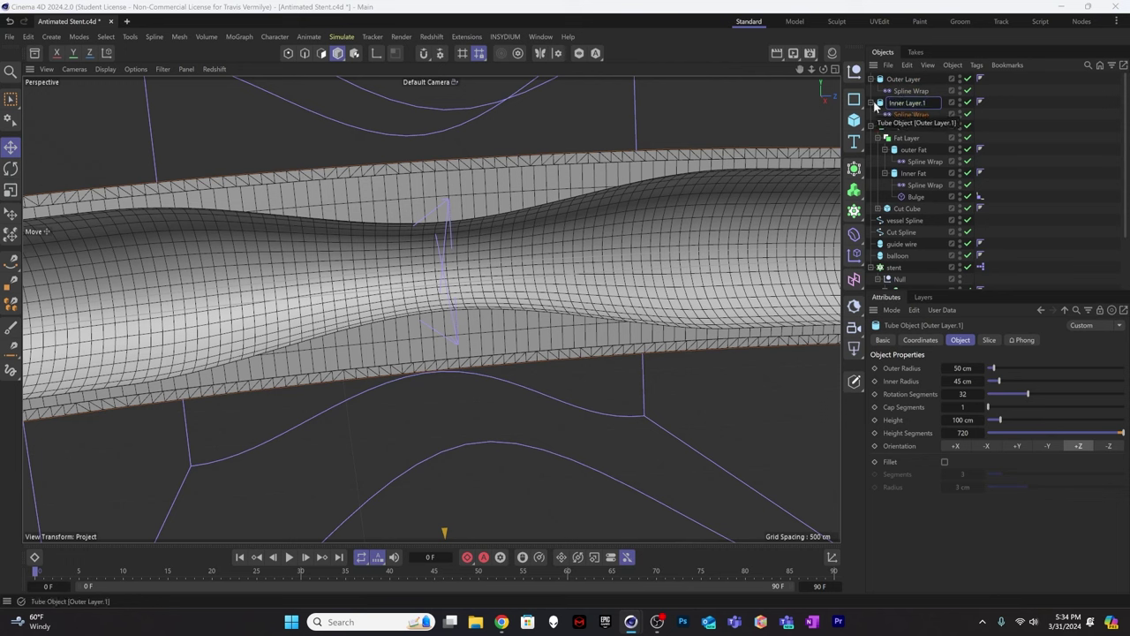
{"action": "left_click", "coordinate": [1001, 132]}
{"action": "left_click", "coordinate": [914, 106]}
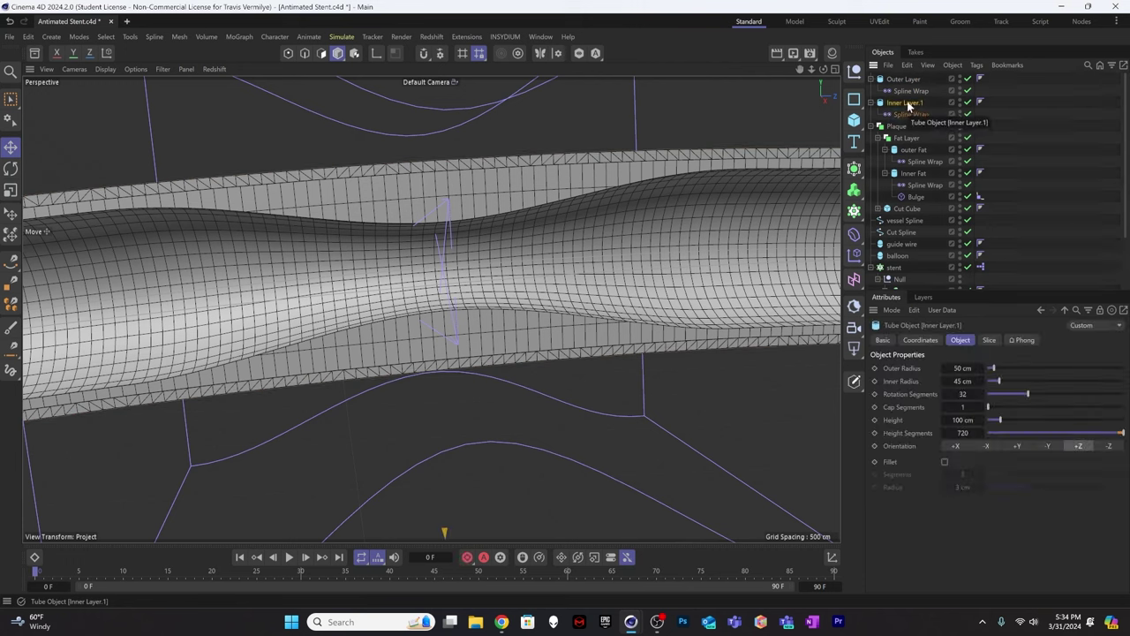
Set Inner Layer.1's outer radius to 40 cm, matching Inner Fat's radius, and its inner radius to 35 cm.
{"action": "left_click", "coordinate": [915, 175]}
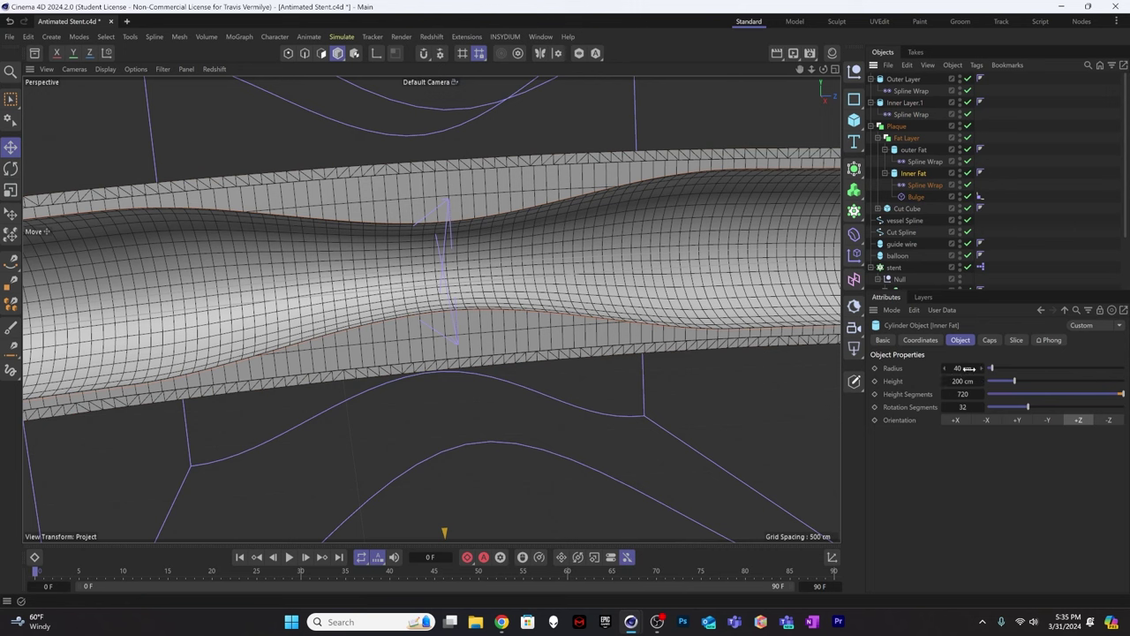
{"action": "left_click", "coordinate": [906, 102]}
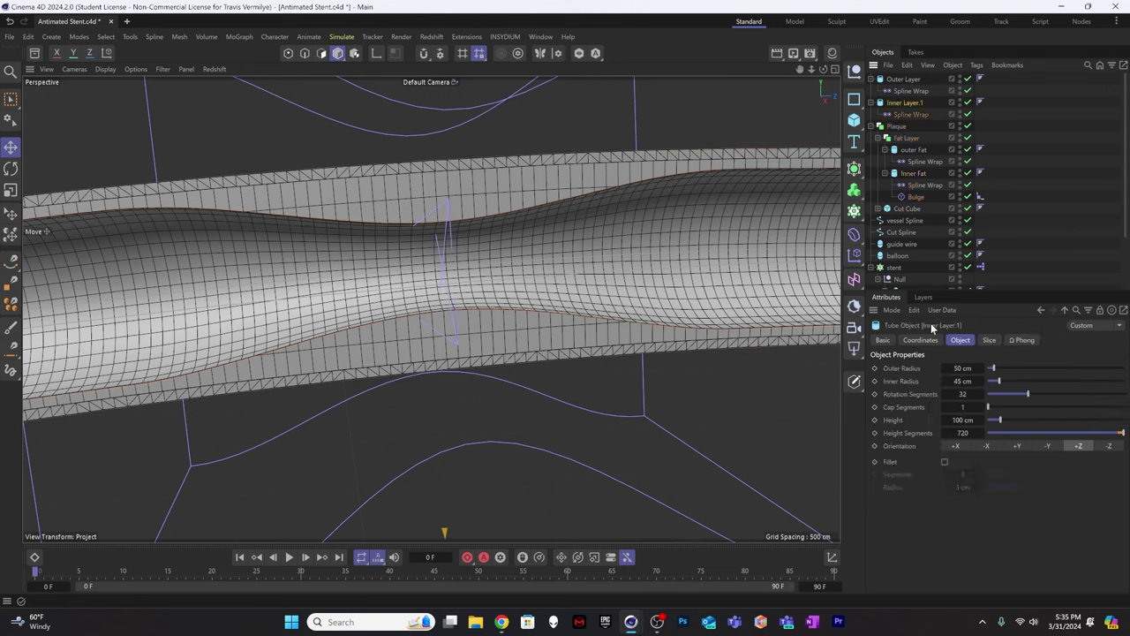
{"action": "left_click", "coordinate": [962, 368]}
{"action": "type", "text": "40"}
{"action": "key", "text": "Return"}
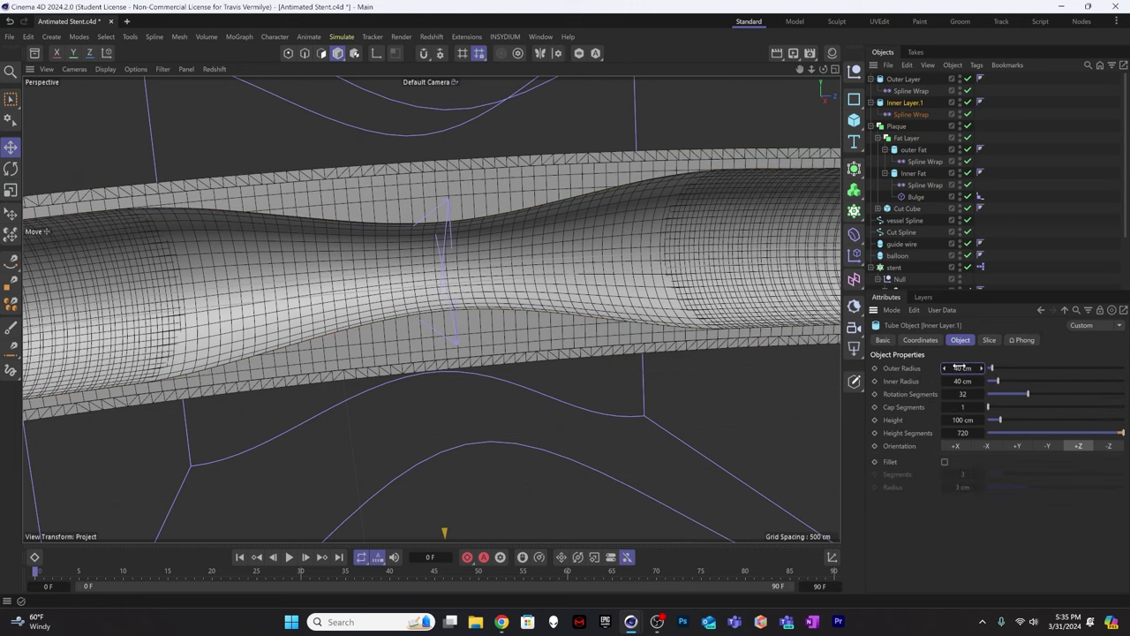
{"action": "left_click", "coordinate": [960, 381]}
{"action": "type", "text": "35"}
{"action": "key", "text": "Return"}
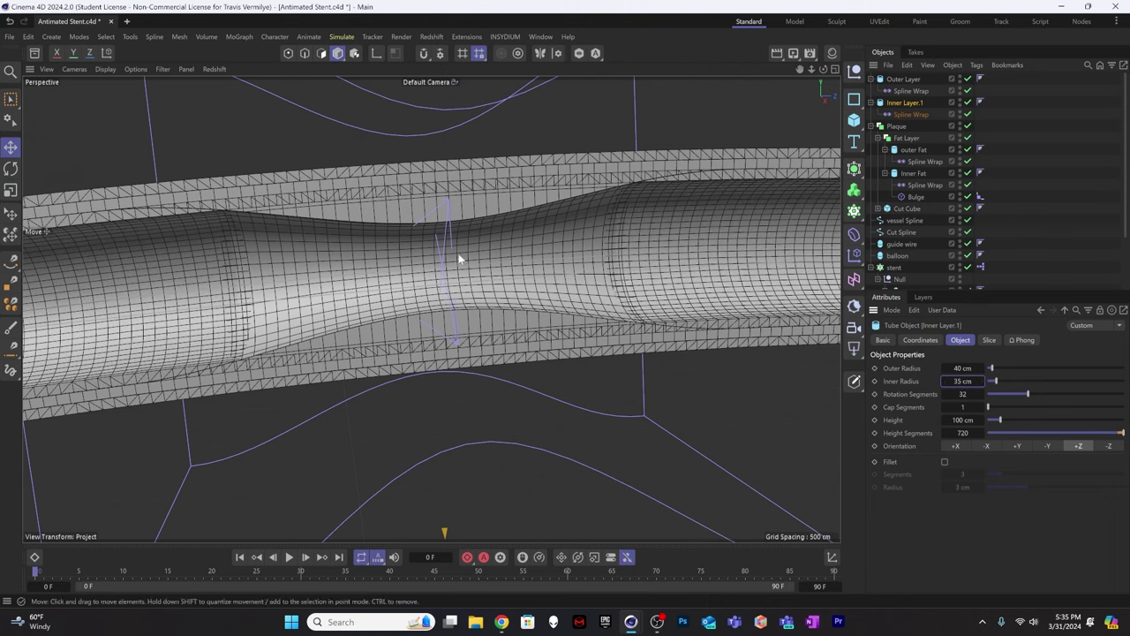
Thin Inner Layer.1's wall by setting its inner radius to 37 cm.
{"action": "left_click", "coordinate": [962, 380]}
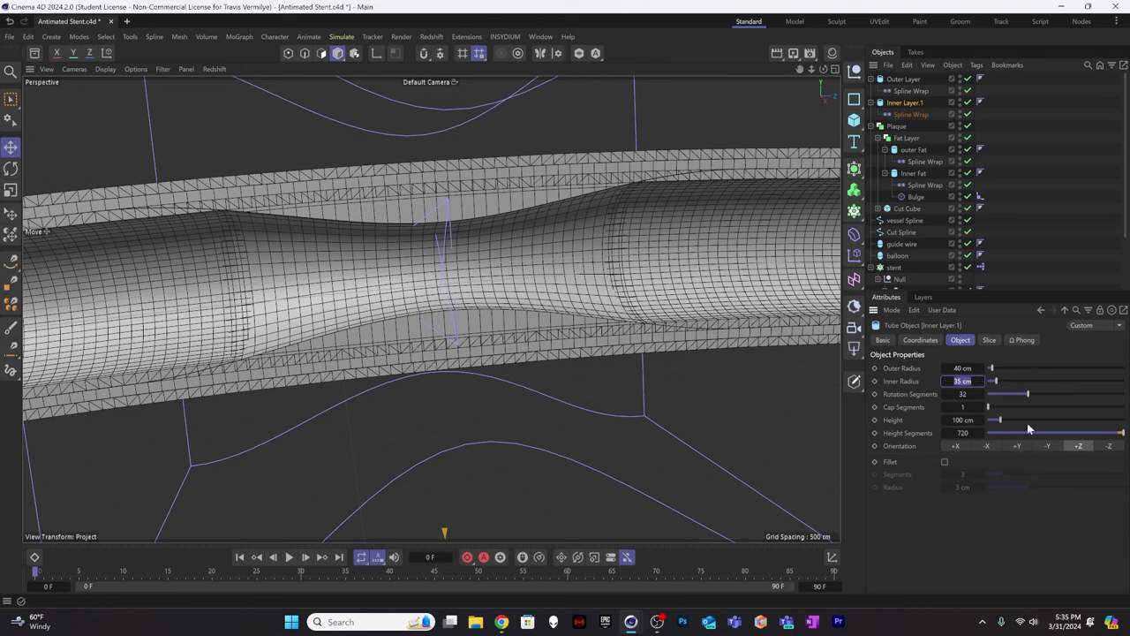
{"action": "type", "text": "37"}
{"action": "key", "text": "Return"}
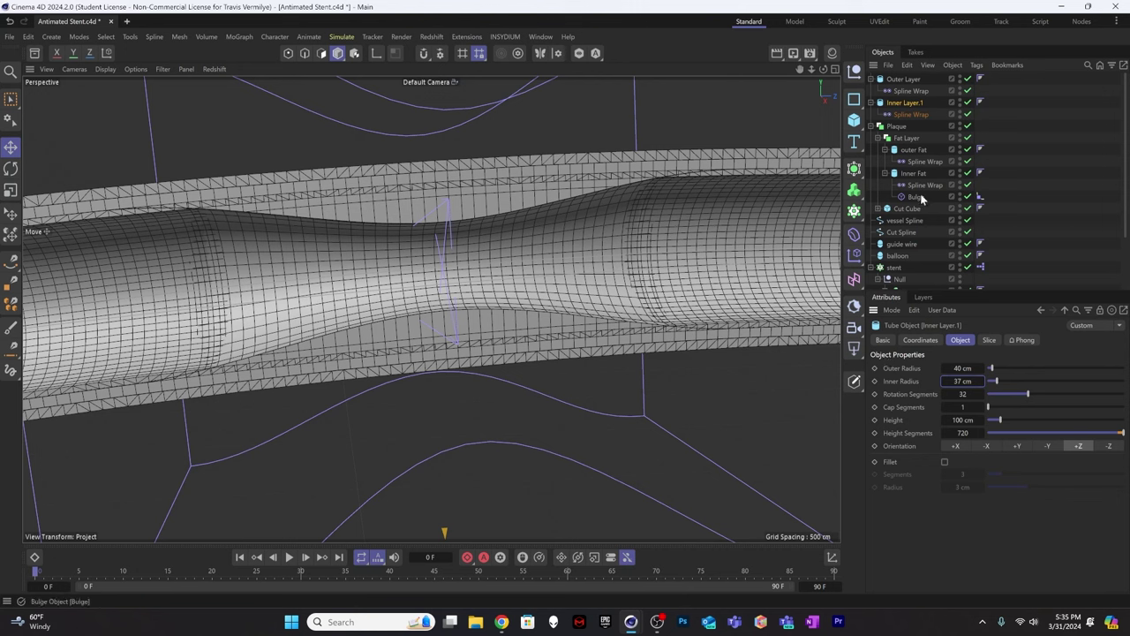
Copy the Bulge deformer from Inner Fat into Inner Layer.1, below its Spline Wrap.
{"action": "left_click_drag", "start_coordinate": [924, 196], "coordinate": [922, 124]}
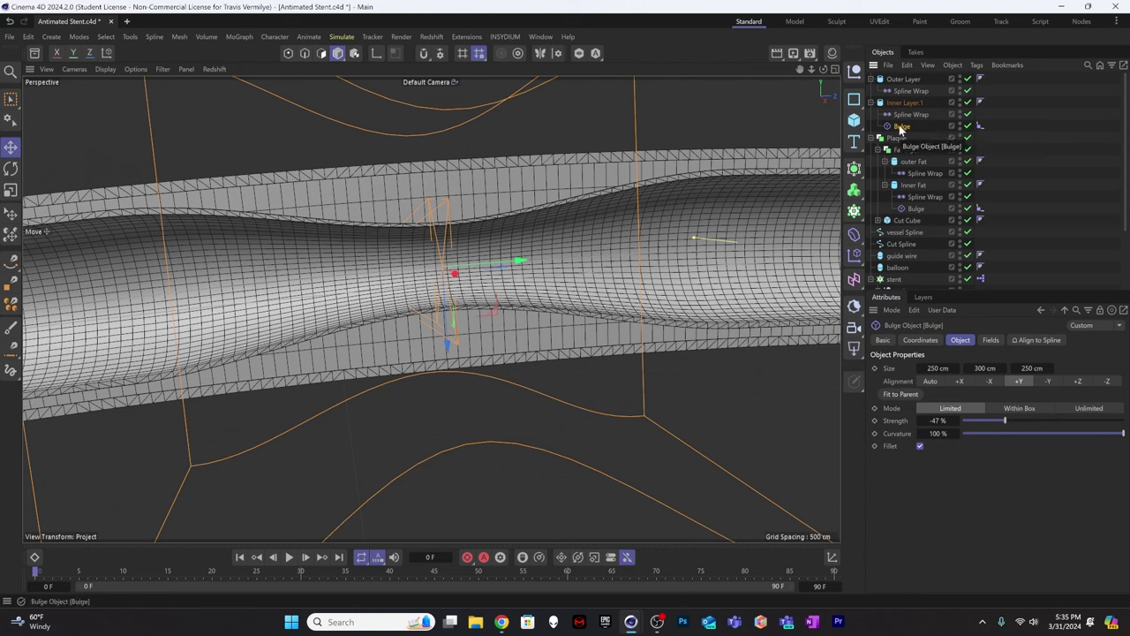
{"action": "left_click", "coordinate": [913, 210]}
{"action": "left_click", "coordinate": [515, 463]}
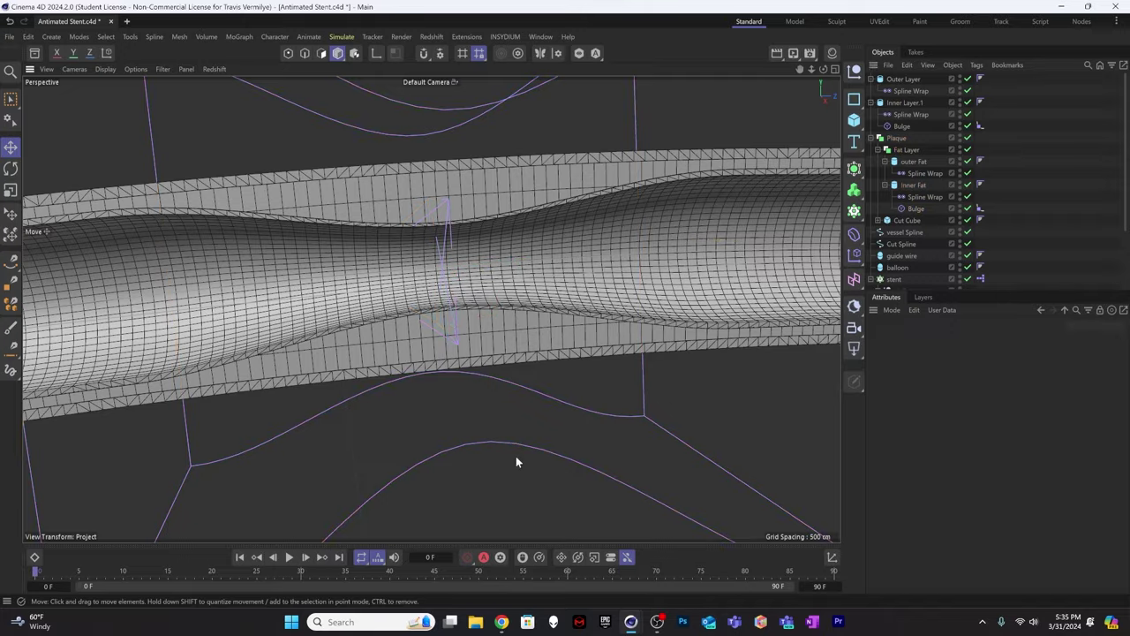
Move the Cut Spline along X to about 67.5 cm to line up the plaque cut with the sliced wall layers.
{"action": "left_click_drag", "start_coordinate": [516, 456], "coordinate": [535, 310], "text": "alt"}
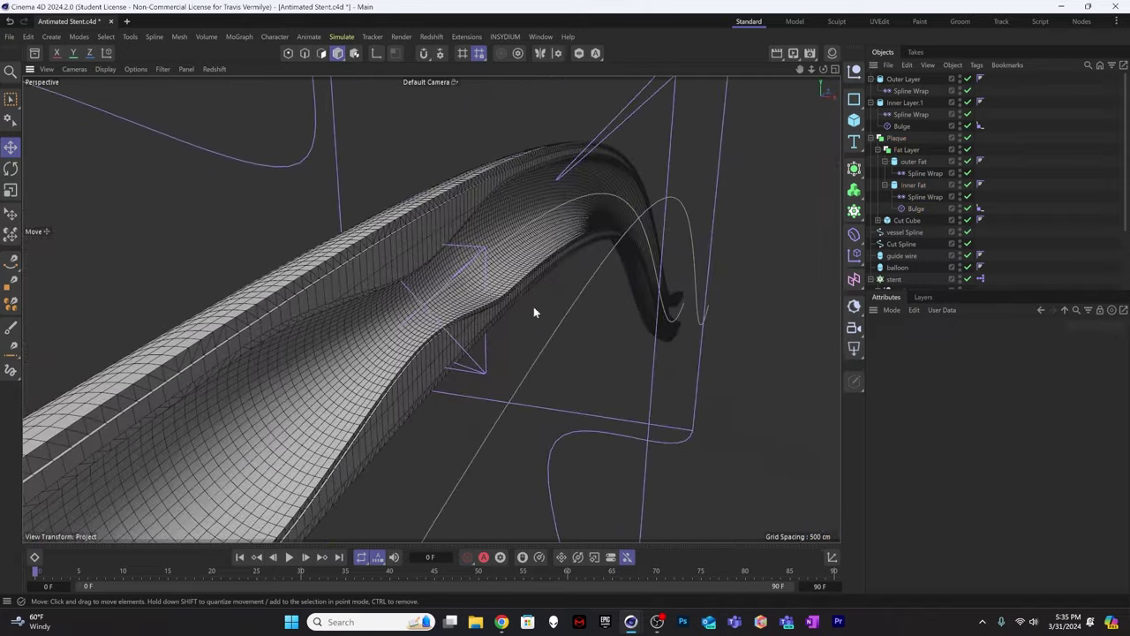
{"action": "left_click", "coordinate": [903, 245]}
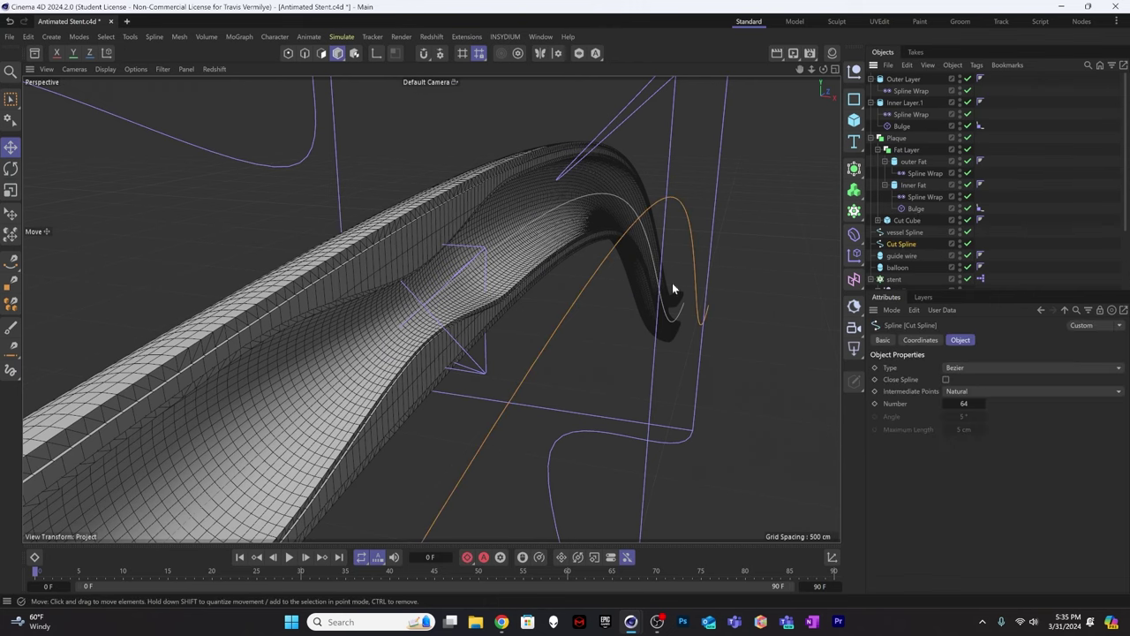
{"action": "left_click_drag", "start_coordinate": [672, 283], "coordinate": [558, 176], "text": "alt"}
{"action": "left_click_drag", "start_coordinate": [506, 259], "coordinate": [520, 350], "text": "alt"}
{"action": "right_click_drag", "start_coordinate": [487, 406], "coordinate": [592, 394], "text": "alt"}
{"action": "left_click_drag", "start_coordinate": [590, 399], "coordinate": [568, 385]}
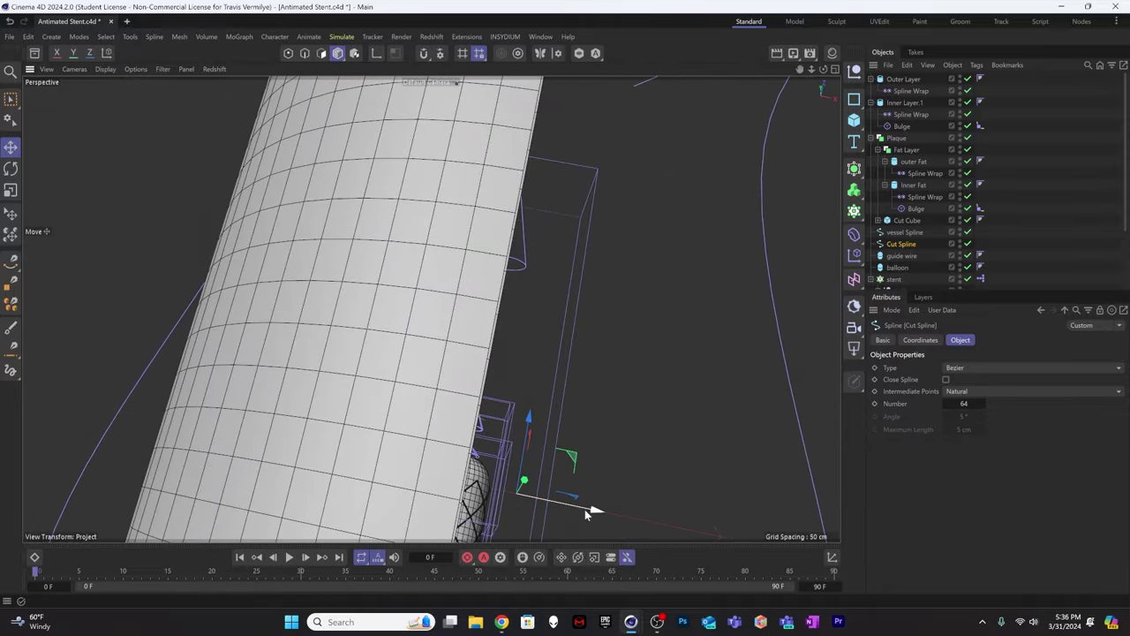
{"action": "left_click_drag", "start_coordinate": [586, 511], "coordinate": [588, 511]}
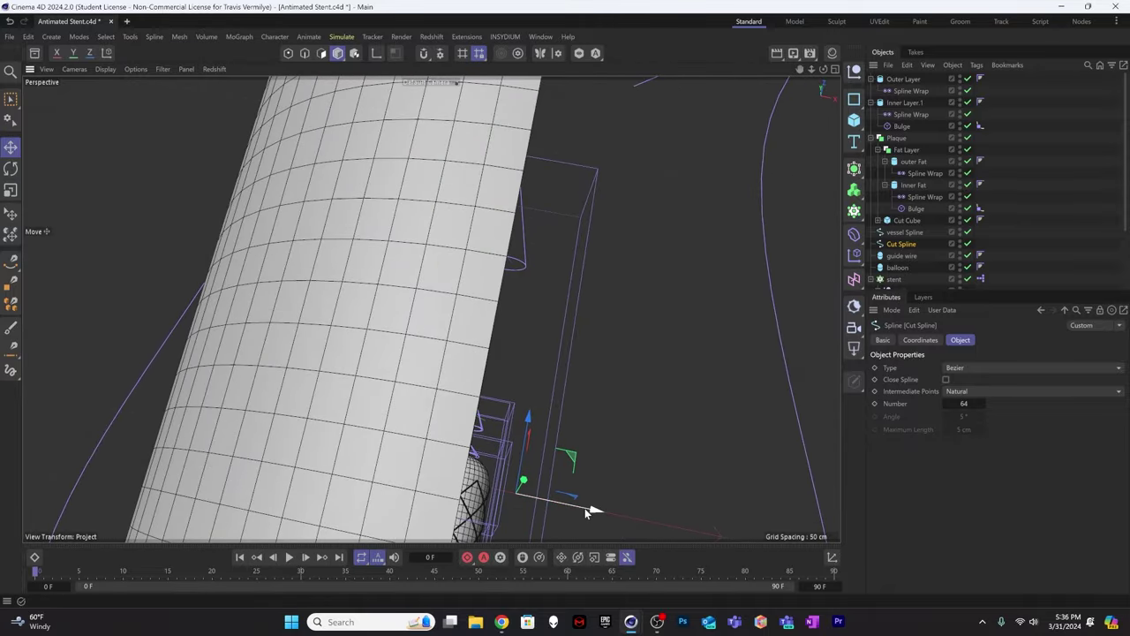
{"action": "left_click_drag", "start_coordinate": [408, 436], "coordinate": [666, 436], "text": "alt"}
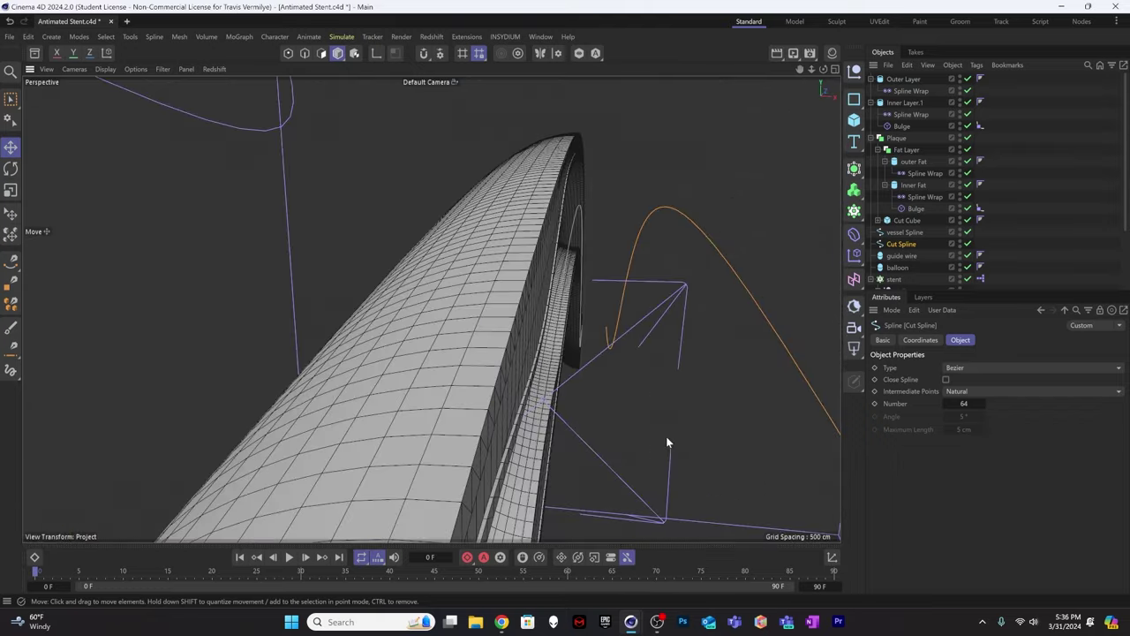
Set the Cut Spline's X position to 68 cm.
{"action": "left_click", "coordinate": [920, 340]}
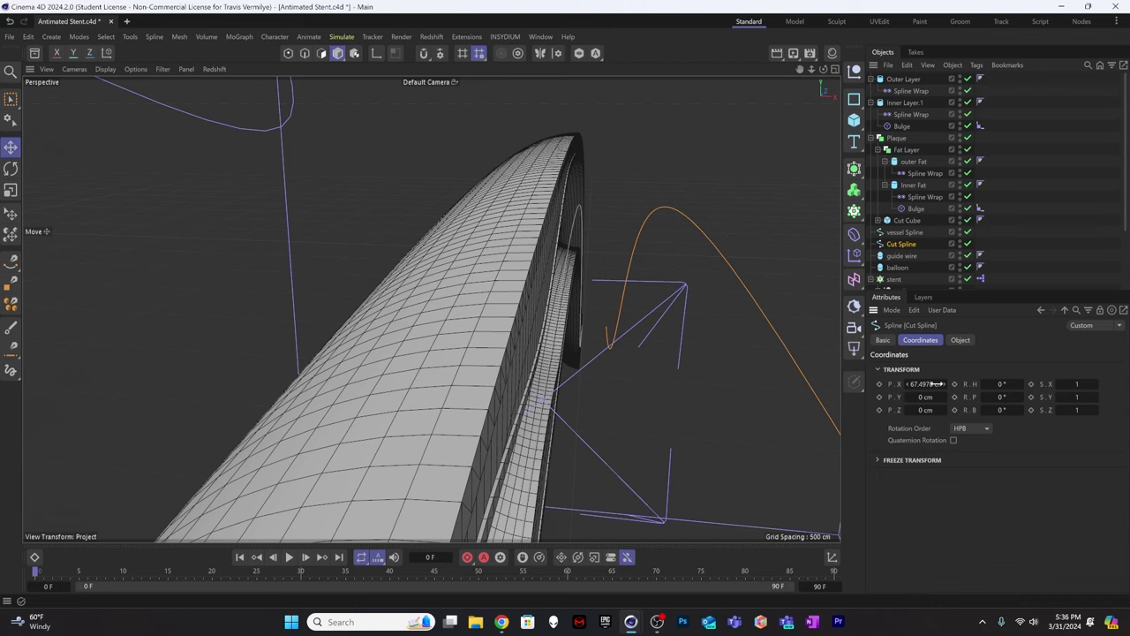
{"action": "double_click", "coordinate": [923, 385]}
{"action": "type", "text": "68"}
{"action": "key", "text": "Return"}
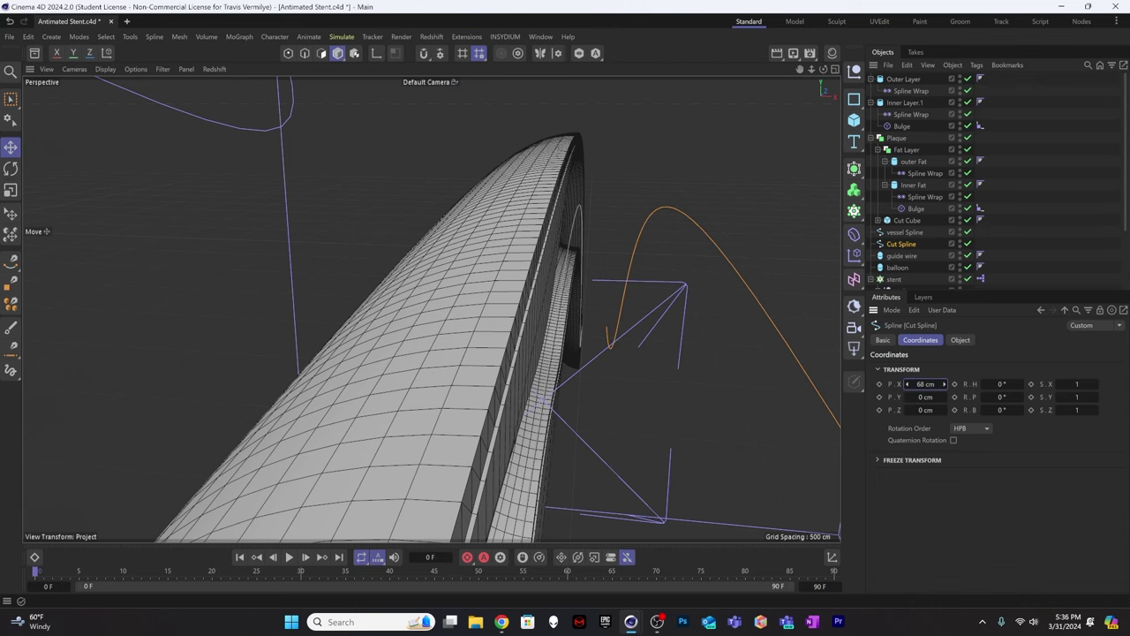
Create a new material and set its base colour to dark red.
{"action": "left_click_drag", "start_coordinate": [579, 341], "coordinate": [495, 291], "text": "alt"}
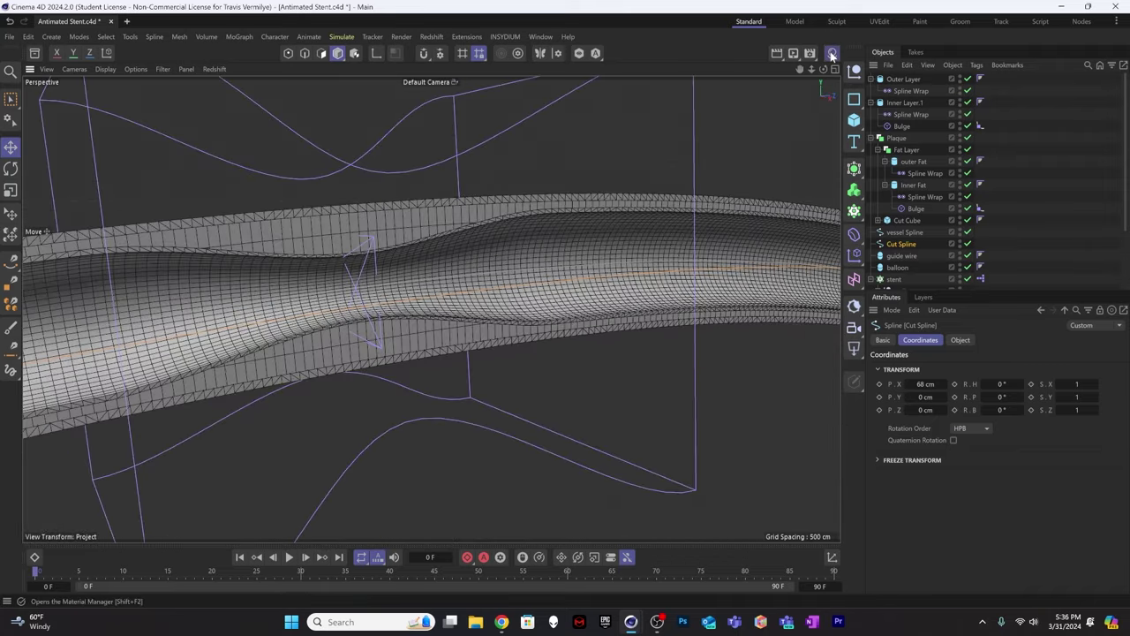
{"action": "left_click", "coordinate": [831, 53]}
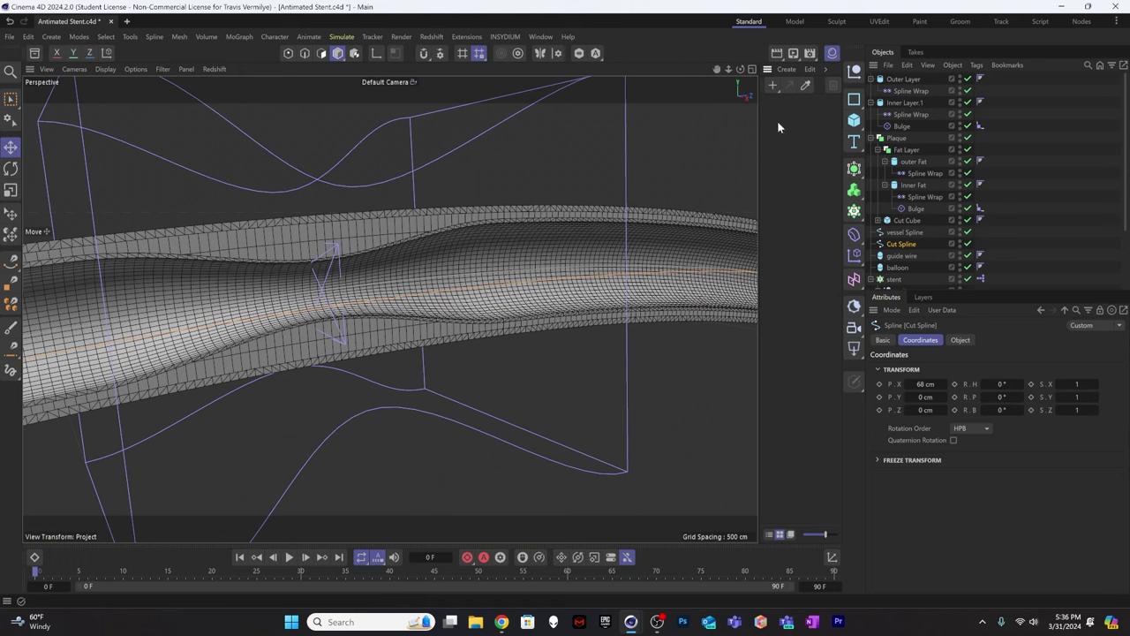
{"action": "double_click", "coordinate": [781, 108]}
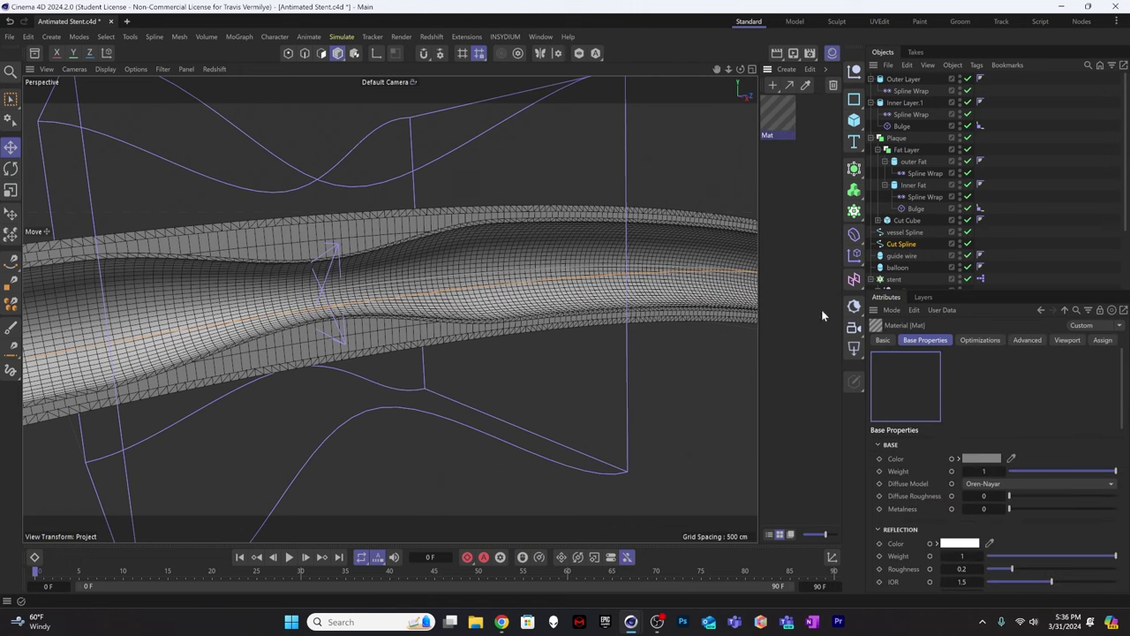
{"action": "left_click", "coordinate": [986, 460]}
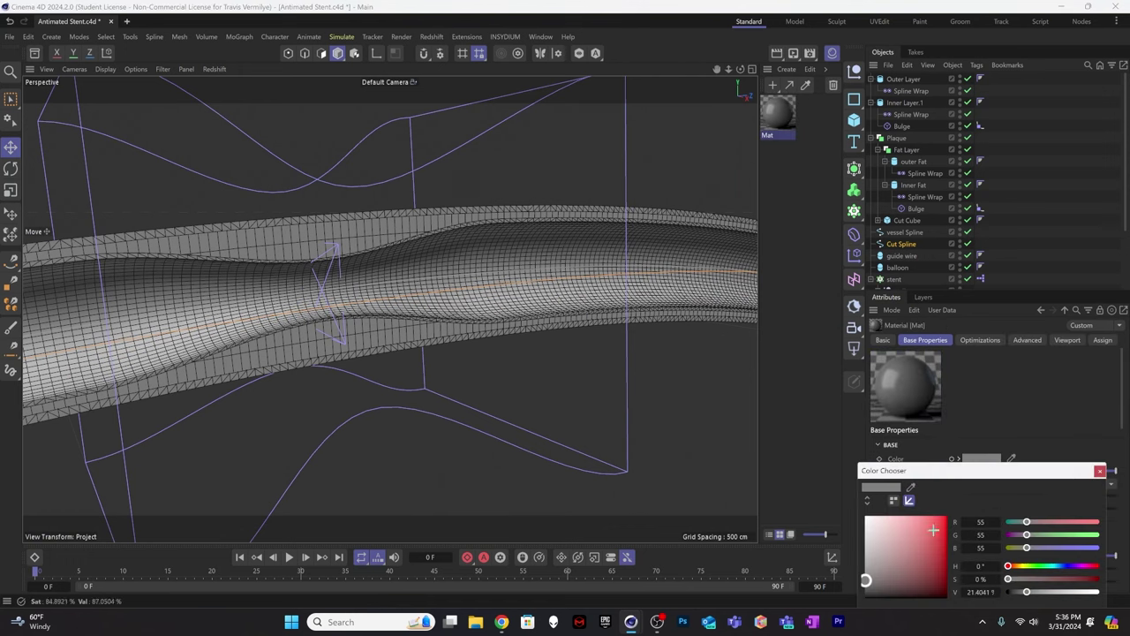
{"action": "mouse_move", "coordinate": [925, 556]}
{"action": "left_mouse_down"}
{"action": "mouse_move", "coordinate": [939, 573]}
{"action": "mouse_move", "coordinate": [934, 542]}
{"action": "mouse_move", "coordinate": [943, 569]}
{"action": "left_mouse_up"}
{"action": "left_click_drag", "start_coordinate": [1040, 521], "coordinate": [1038, 522]}
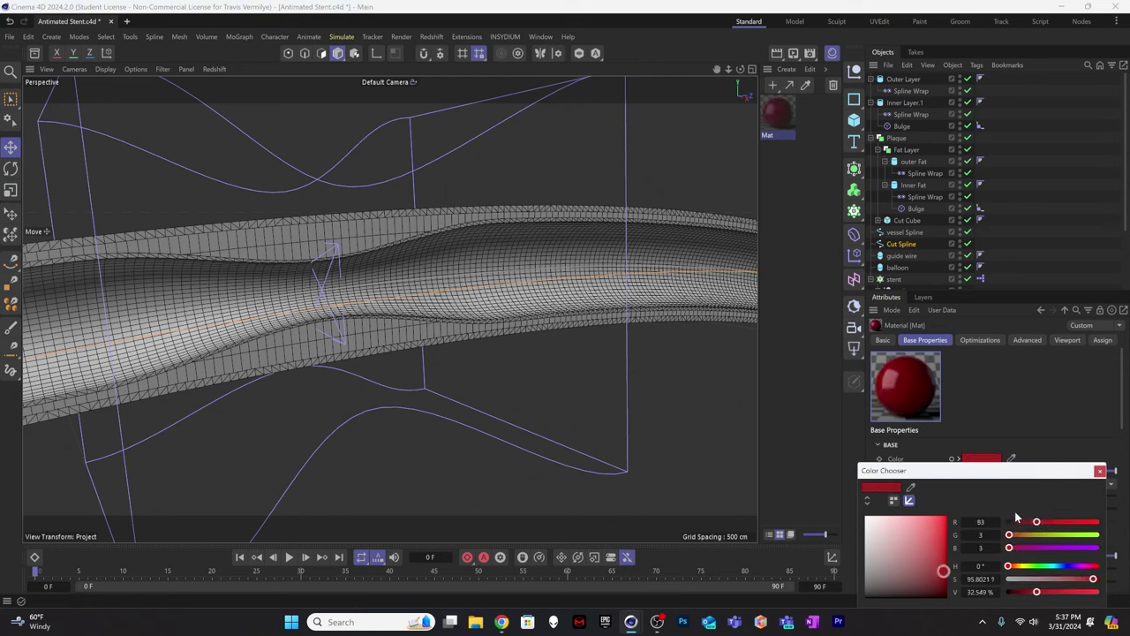
{"action": "left_click", "coordinate": [1101, 472]}
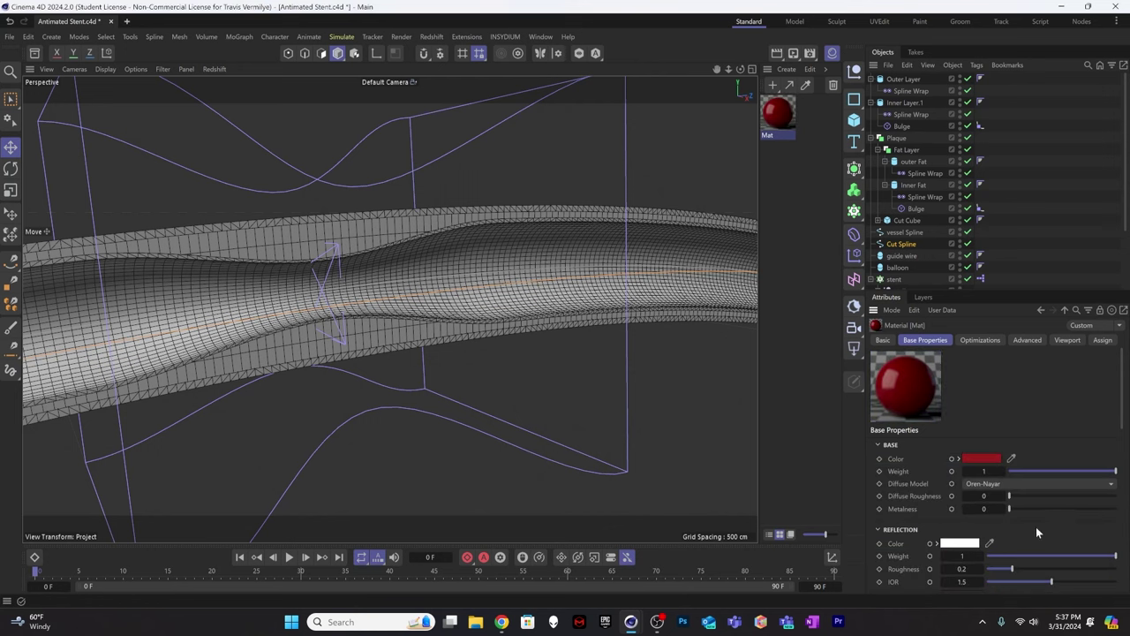
Set the red material's reflection roughness to 0.4 and apply the material to Outer Layer.
{"action": "scroll", "coordinate": [1031, 529], "scroll_direction": "down", "scroll_amount": 2}
{"action": "left_click", "coordinate": [964, 498]}
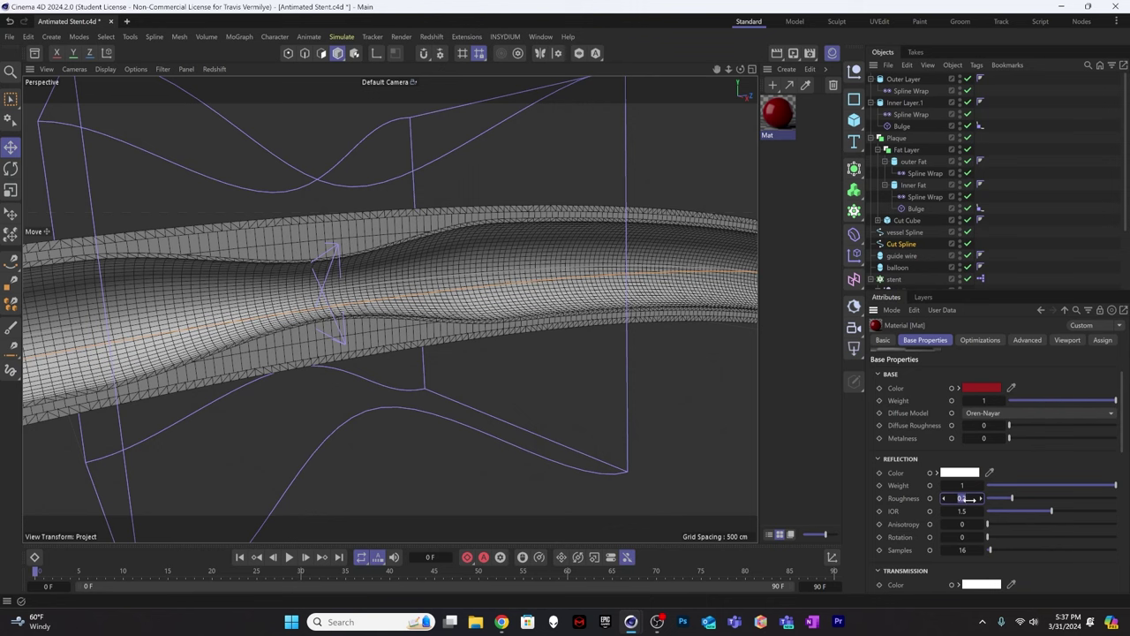
{"action": "left_click_drag", "start_coordinate": [969, 499], "coordinate": [969, 498]}
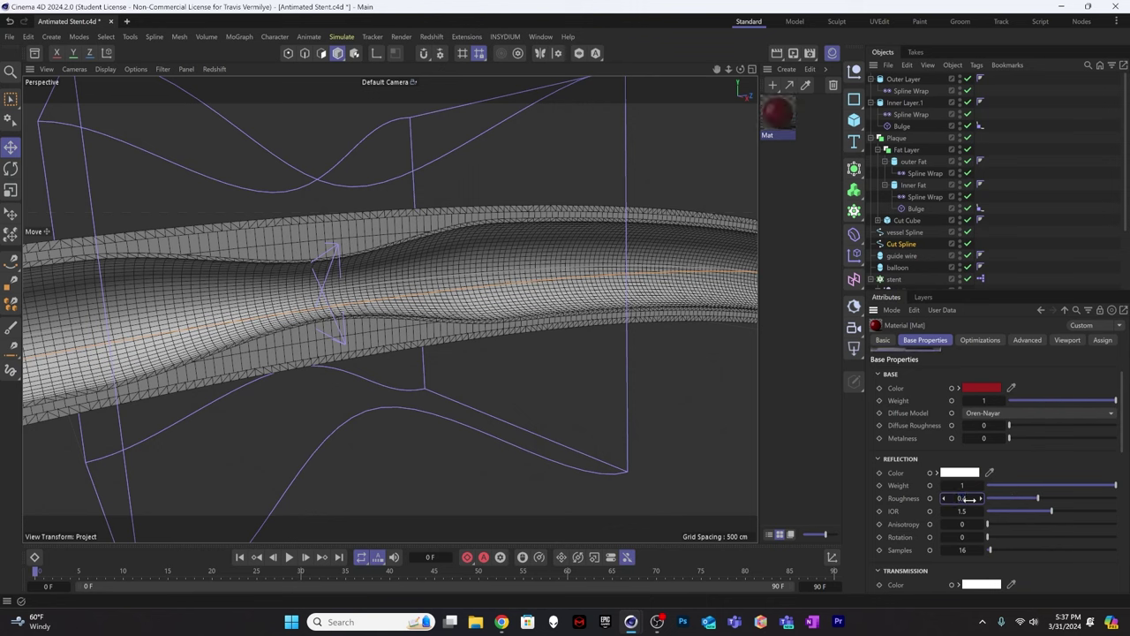
{"action": "left_click", "coordinate": [790, 165]}
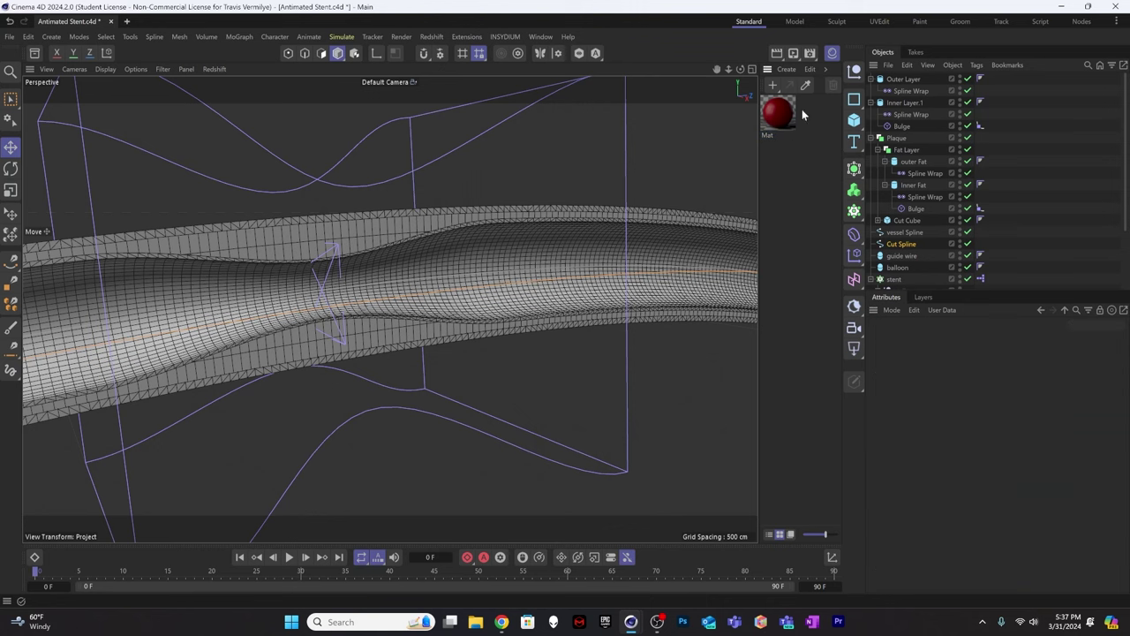
{"action": "left_click_drag", "start_coordinate": [779, 113], "coordinate": [897, 79]}
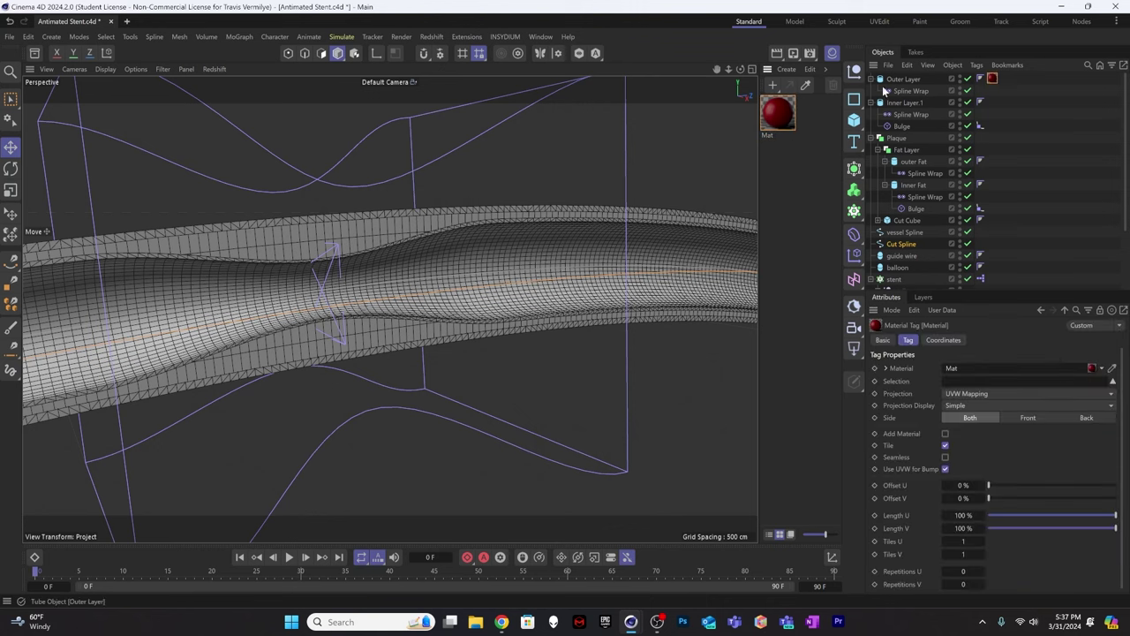
Duplicate the red material and set the copy's base colour to pink, RGB 215, 69, 69.
{"action": "left_click", "coordinate": [787, 210]}
{"action": "left_click_drag", "start_coordinate": [789, 113], "coordinate": [796, 179], "text": "ctrl"}
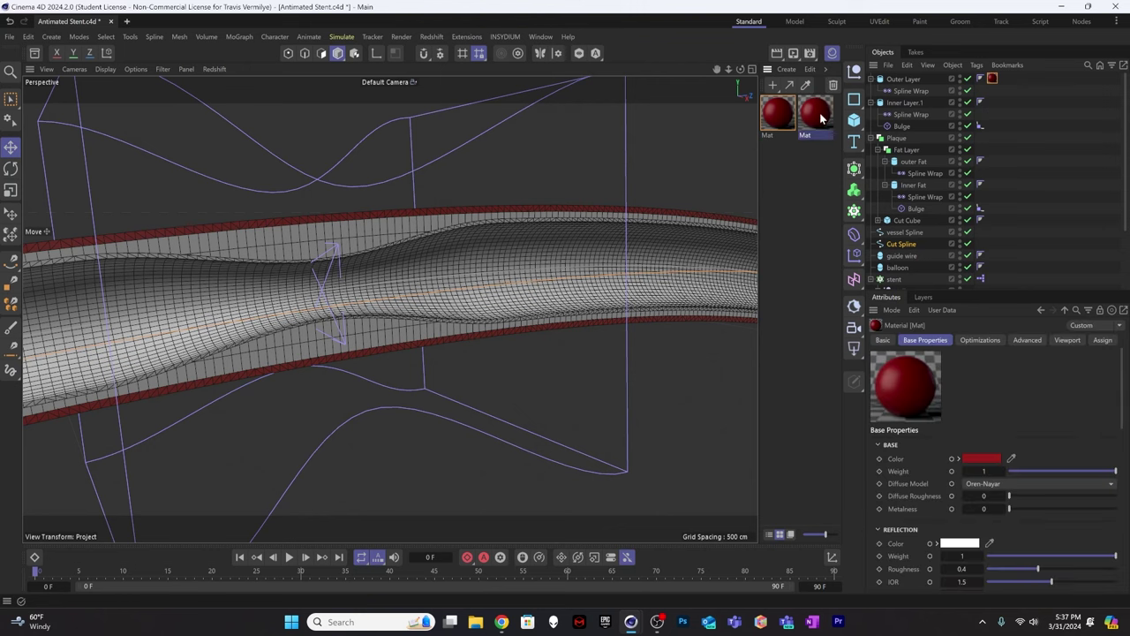
{"action": "left_click", "coordinate": [982, 459]}
{"action": "left_click", "coordinate": [915, 543]}
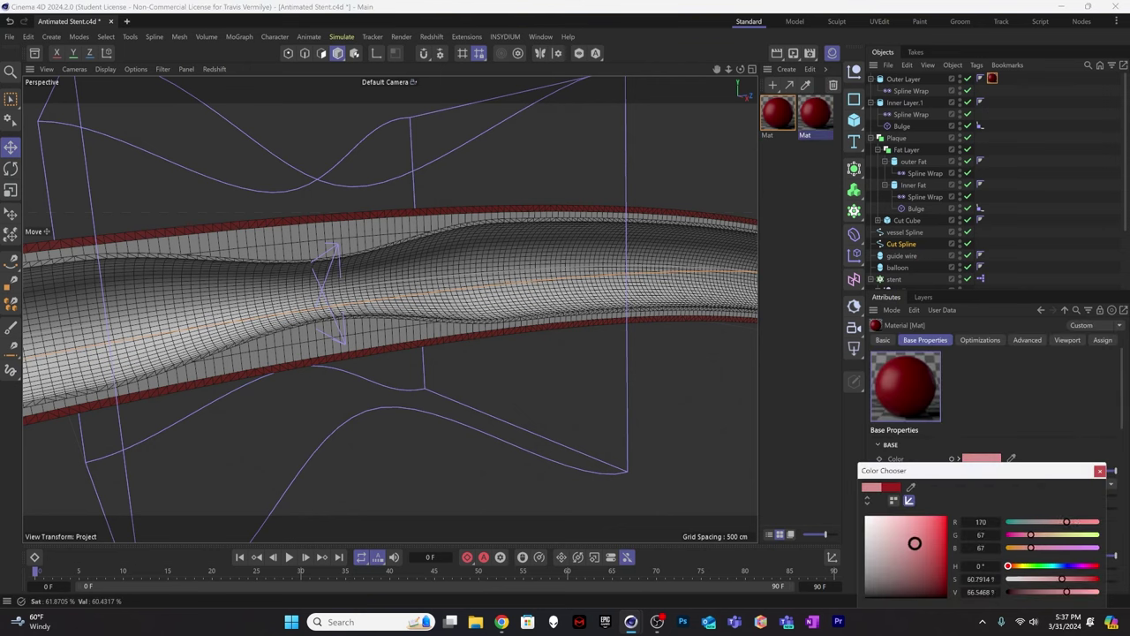
{"action": "left_click_drag", "start_coordinate": [914, 543], "coordinate": [919, 530]}
{"action": "left_click", "coordinate": [1100, 471]}
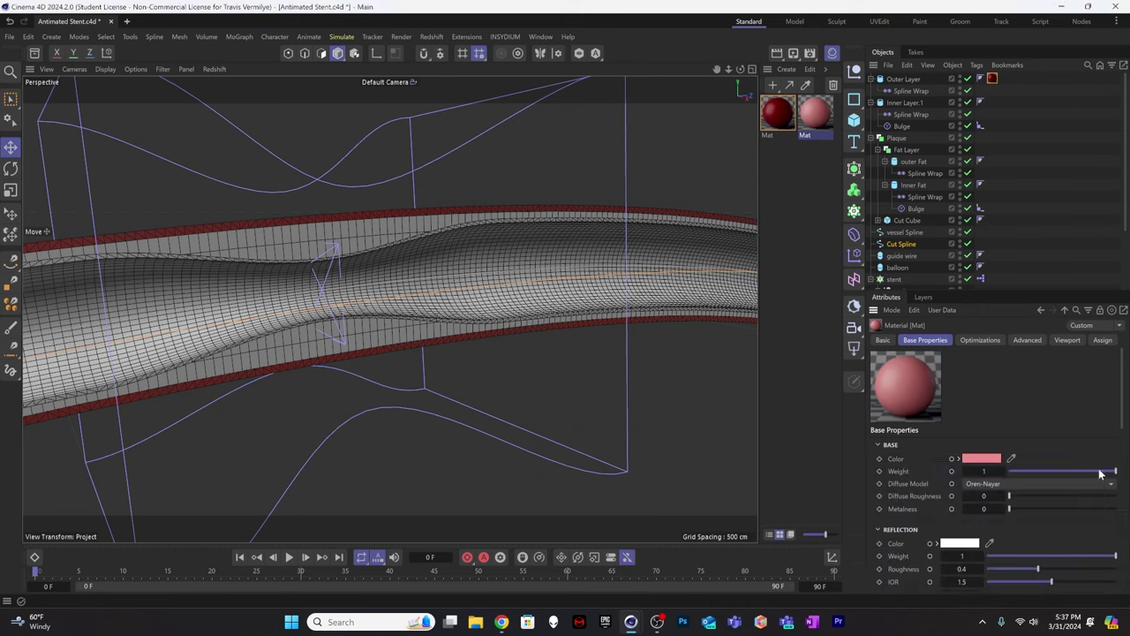
Rename the dark red material as outer layer.
{"action": "left_click", "coordinate": [775, 136]}
{"action": "double_click", "coordinate": [766, 136]}
{"action": "type", "text": "o"}
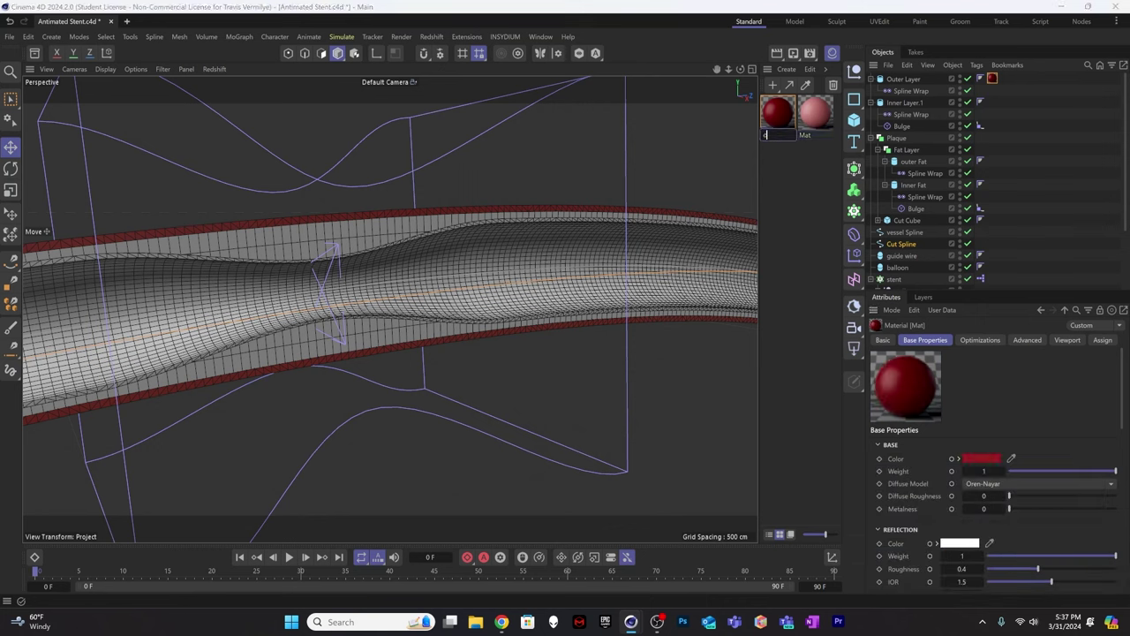
{"action": "type", "text": "outer layer"}
{"action": "key", "text": "Return"}
Rename the pink material as inner layer and apply it to Inner Layer.1.
{"action": "left_click", "coordinate": [807, 135]}
{"action": "double_click", "coordinate": [806, 136]}
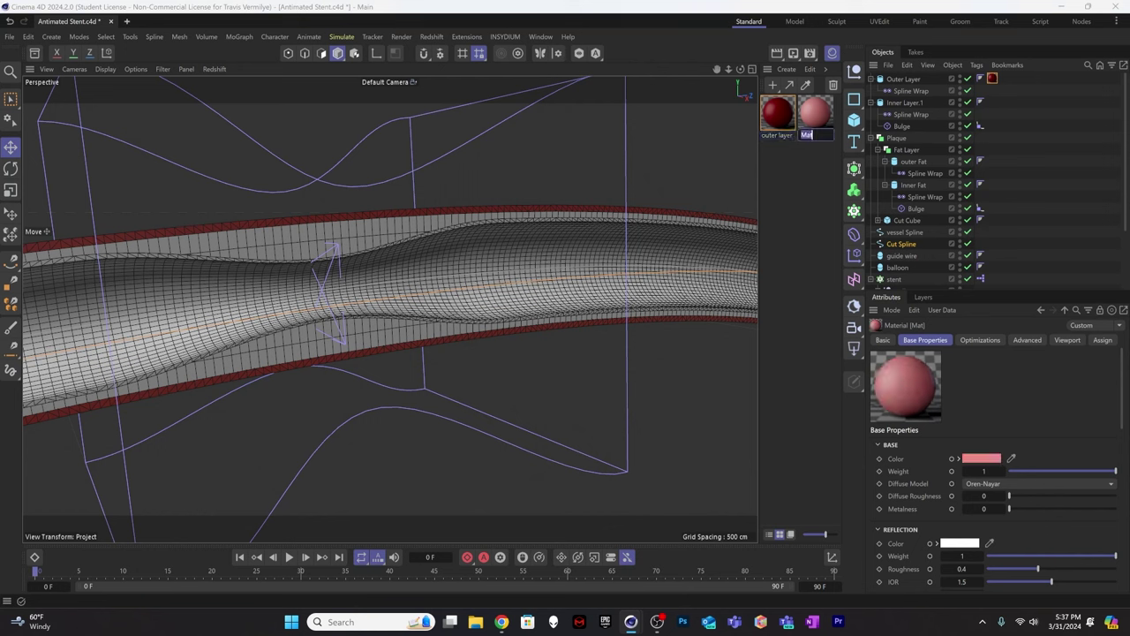
{"action": "type", "text": "inner layer"}
{"action": "key", "text": "Return"}
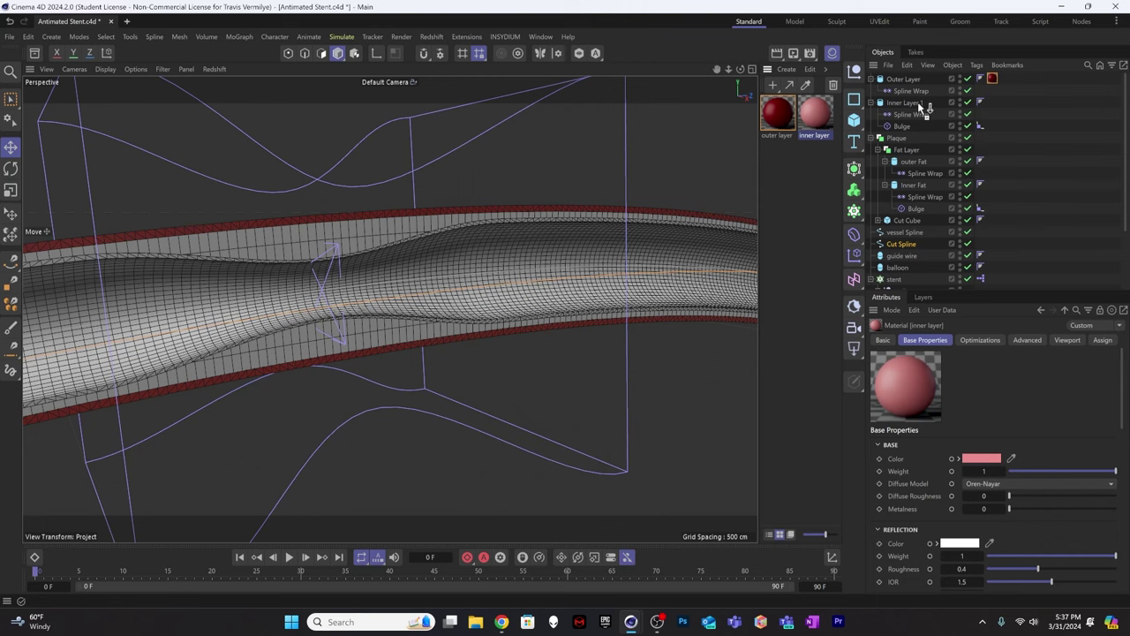
{"action": "left_click_drag", "start_coordinate": [923, 106], "coordinate": [922, 104]}
Duplicate the pink inner layer material and set the copy's base colour to yellow.
{"action": "left_click_drag", "start_coordinate": [818, 118], "coordinate": [804, 219], "text": "ctrl"}
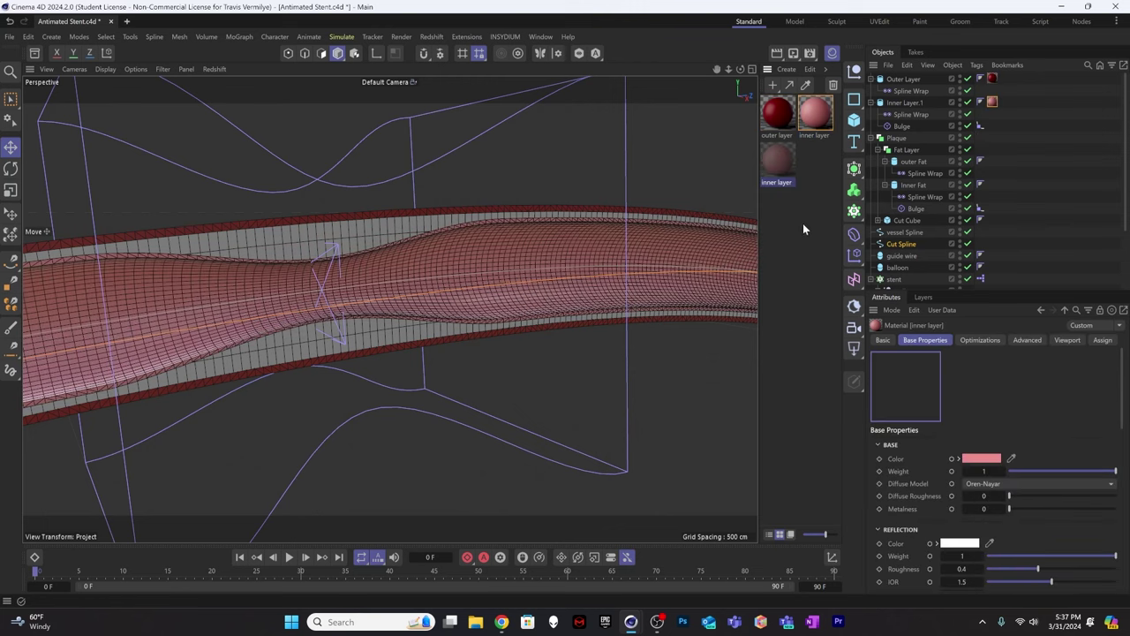
{"action": "left_click", "coordinate": [981, 458]}
{"action": "left_click_drag", "start_coordinate": [952, 488], "coordinate": [946, 412]}
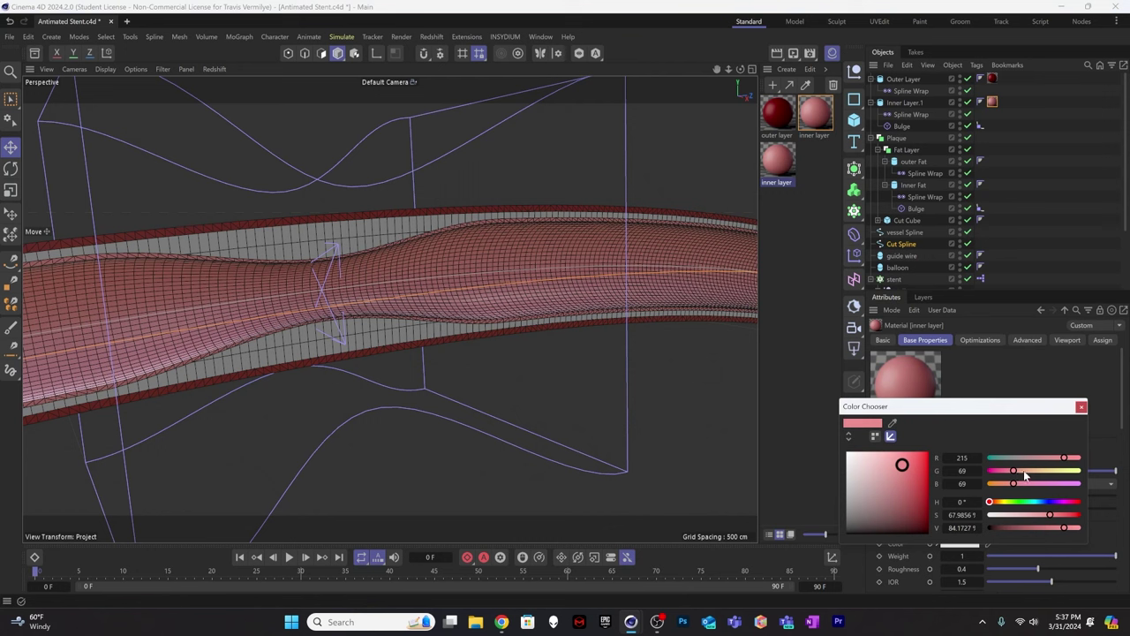
{"action": "left_click_drag", "start_coordinate": [1023, 472], "coordinate": [1001, 510]}
{"action": "left_click_drag", "start_coordinate": [922, 484], "coordinate": [920, 465]}
{"action": "left_click", "coordinate": [1082, 408]}
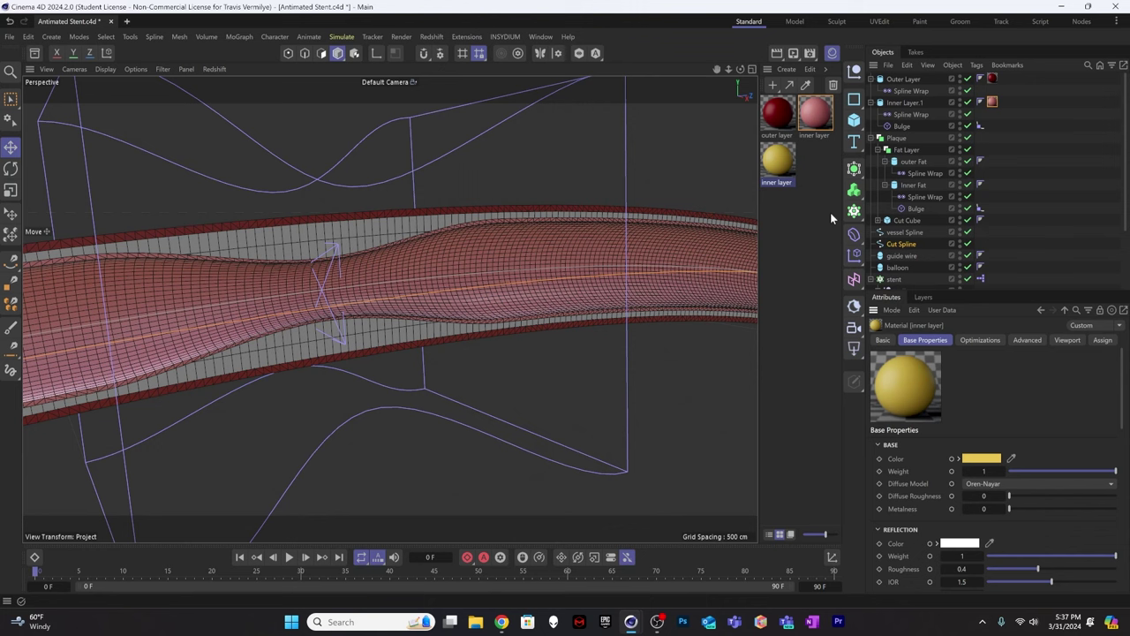
Apply the yellow material to the Plaque Boole object.
{"action": "left_click", "coordinate": [805, 177]}
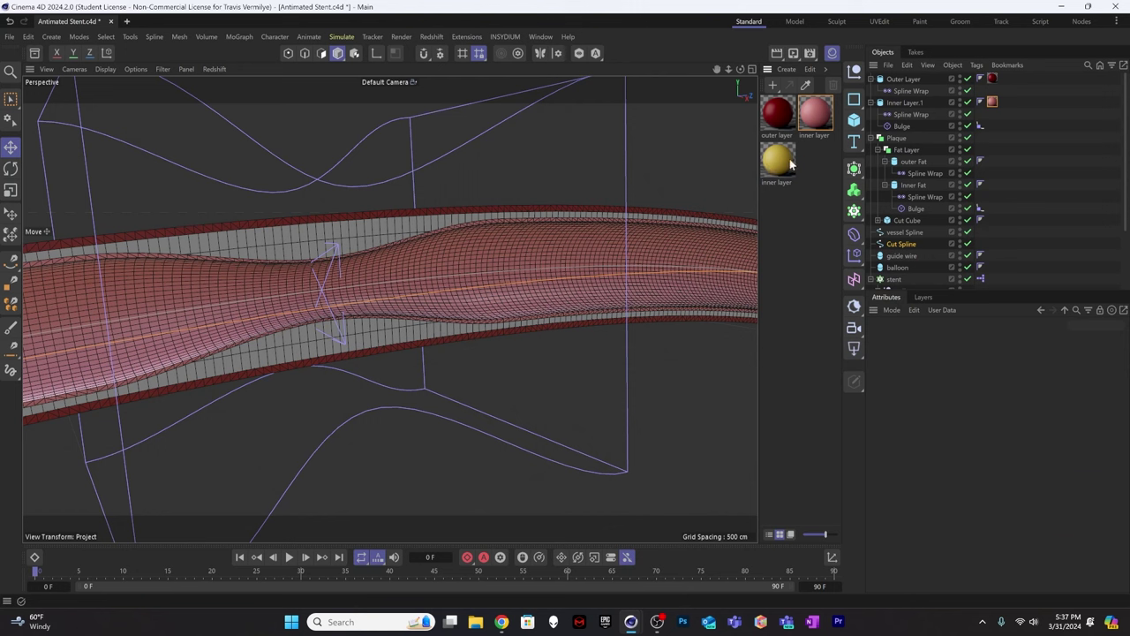
{"action": "left_click_drag", "start_coordinate": [779, 161], "coordinate": [901, 140]}
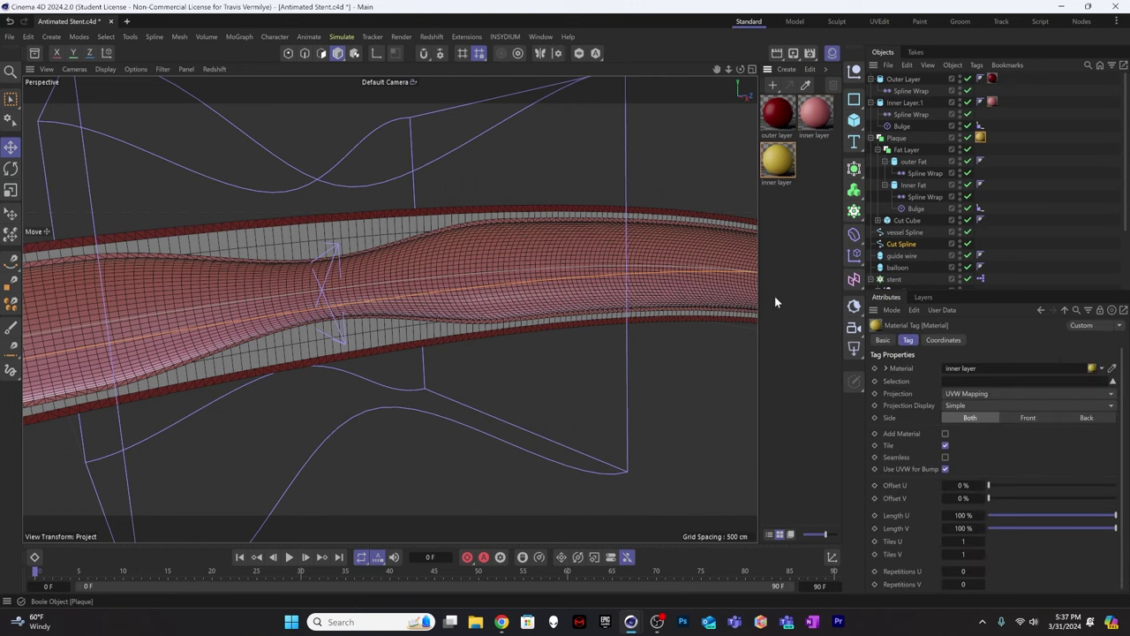
Collapse the Plaque object's hierarchy in the object list and check its yellow material on the narrowed section.
{"action": "left_click", "coordinate": [872, 138]}
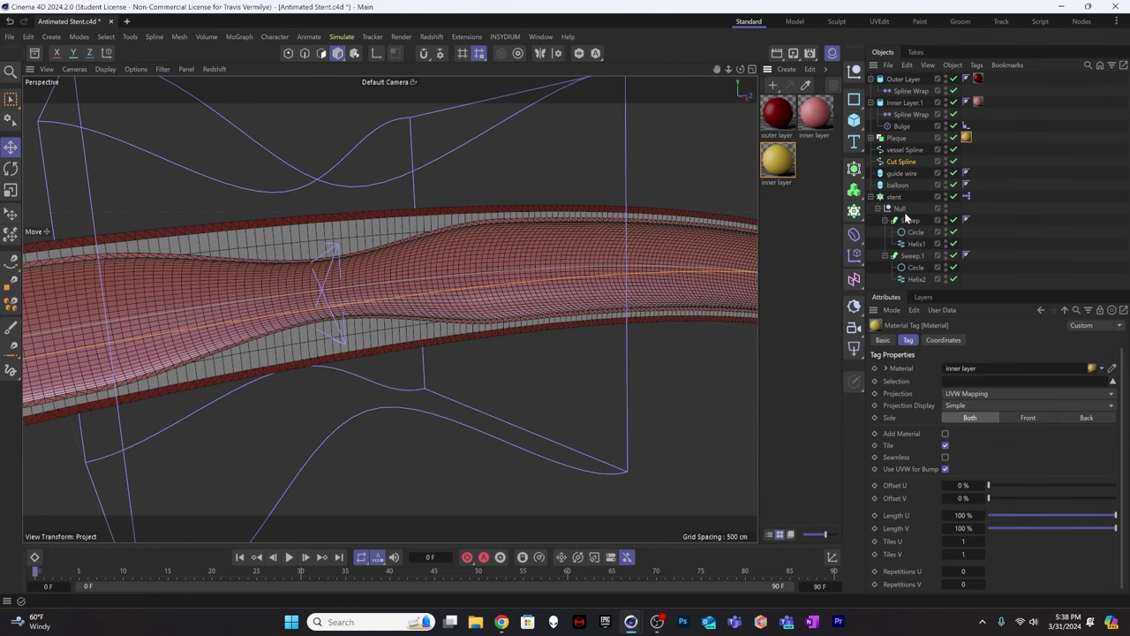
{"action": "key", "text": "ctrl+z"}
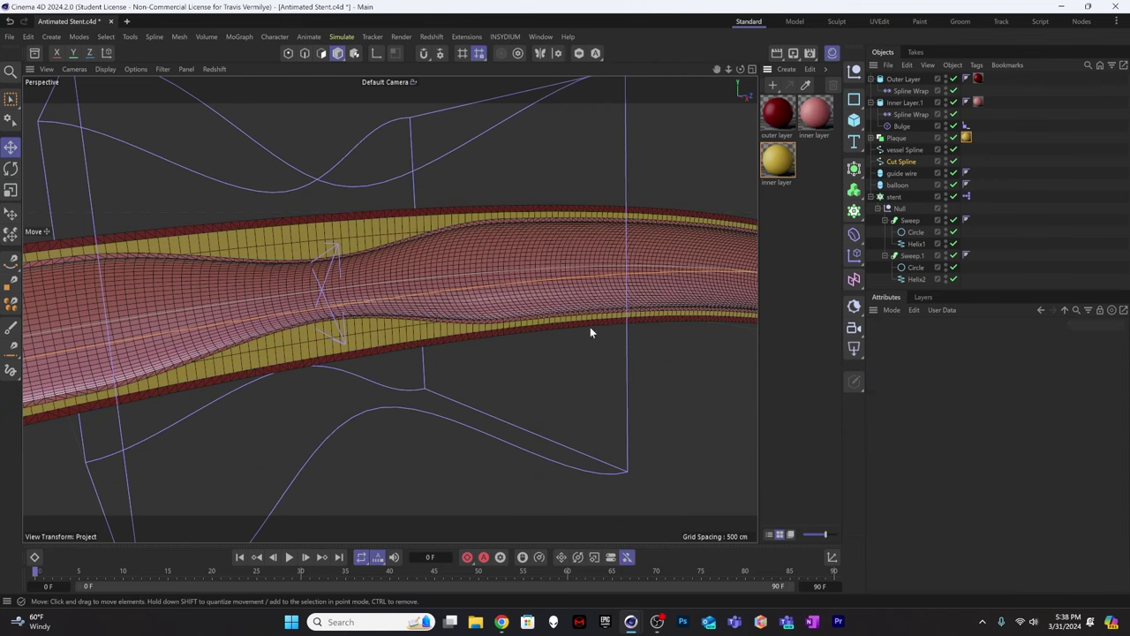
{"action": "left_click_drag", "start_coordinate": [469, 247], "coordinate": [398, 282], "text": "alt"}
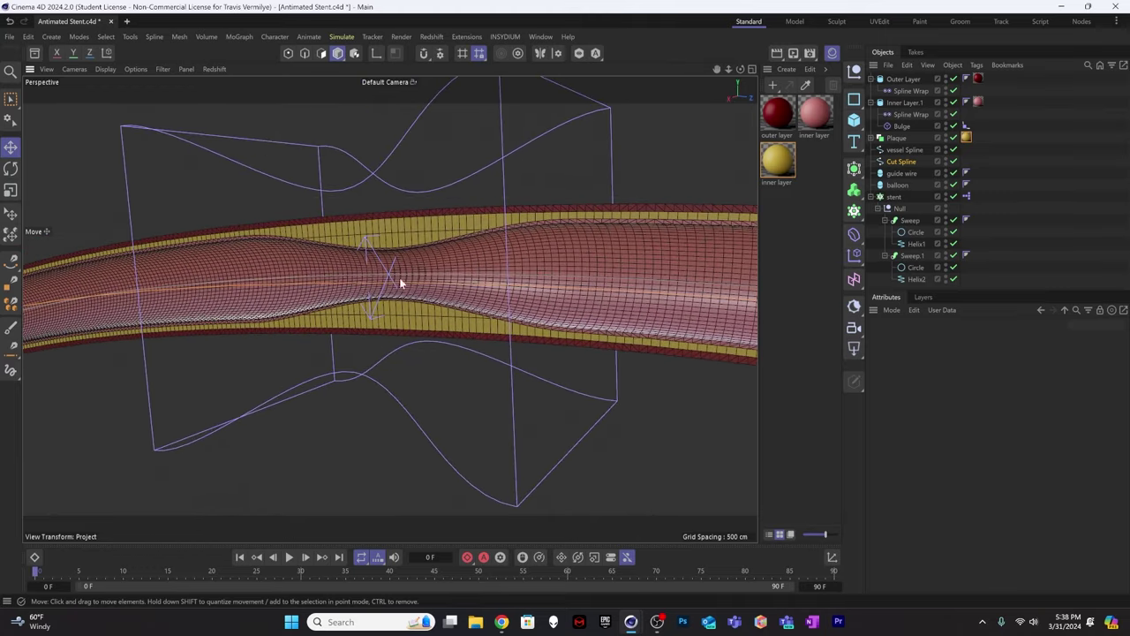
Make two copies of the yellow inner layer material and rename the first copy as balloon.
{"action": "left_click_drag", "start_coordinate": [785, 168], "coordinate": [816, 192], "text": "ctrl"}
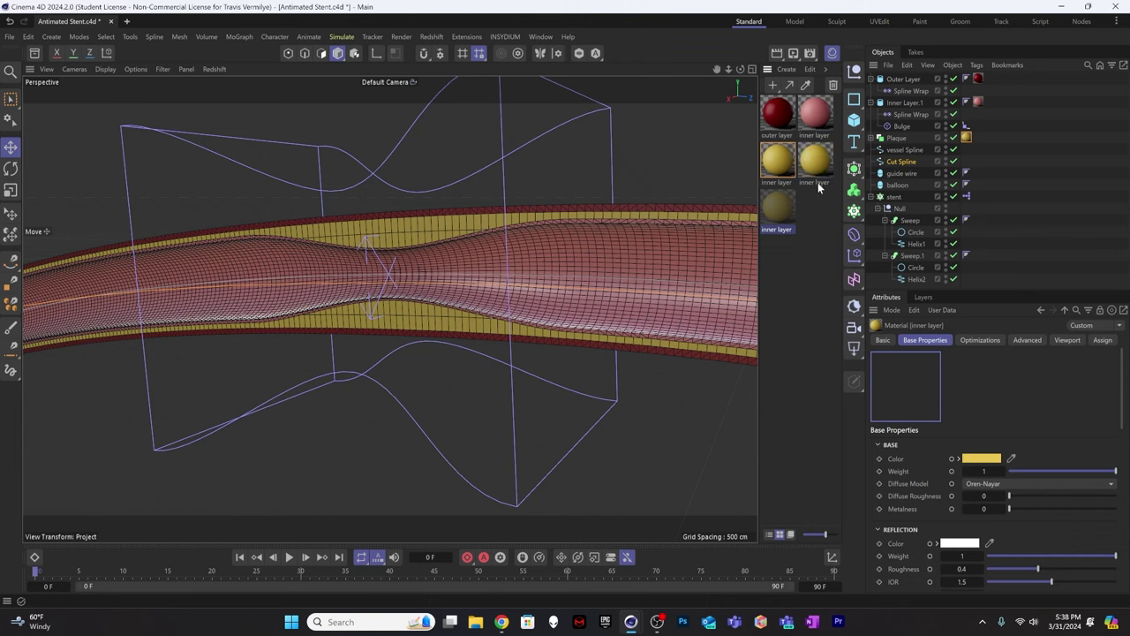
{"action": "double_click", "coordinate": [818, 182]}
{"action": "type", "text": "balloon"}
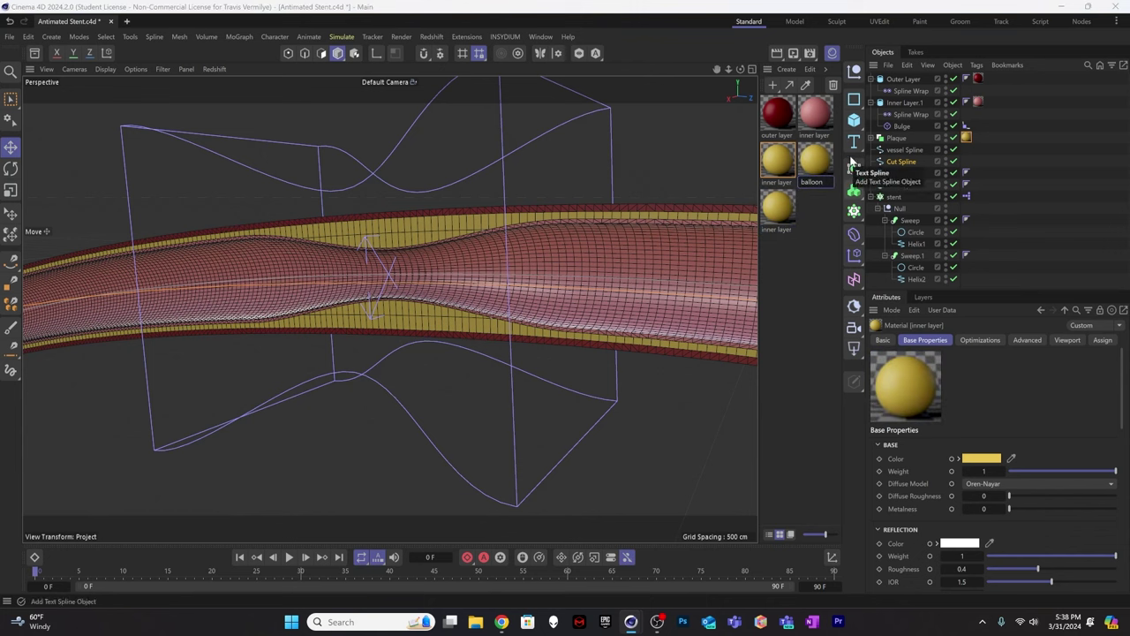
{"action": "left_click", "coordinate": [795, 234]}
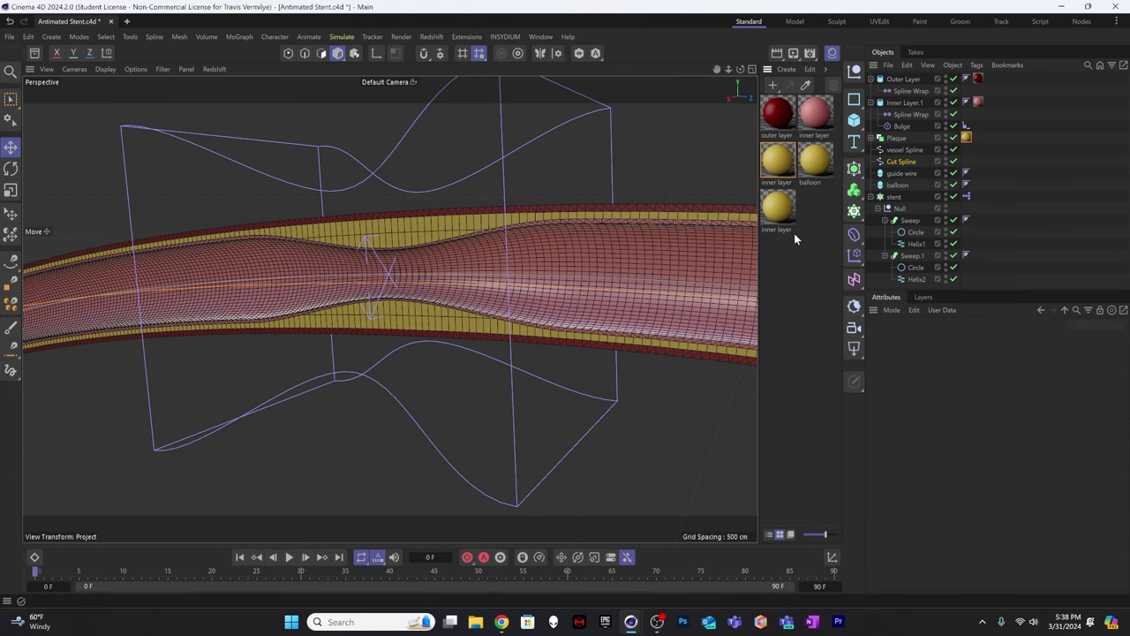
Rename the second copy of the yellow material as metal.
{"action": "double_click", "coordinate": [778, 228]}
{"action": "type", "text": "met"}
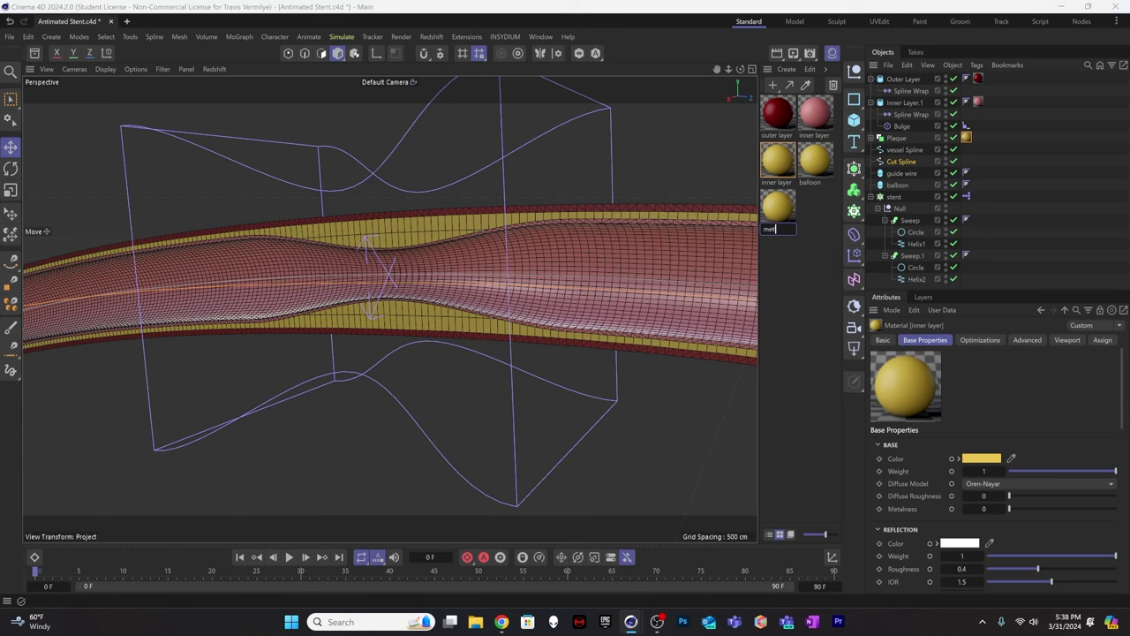
{"action": "type", "text": "al"}
{"action": "key", "text": "Return"}
{"action": "left_click", "coordinate": [805, 215]}
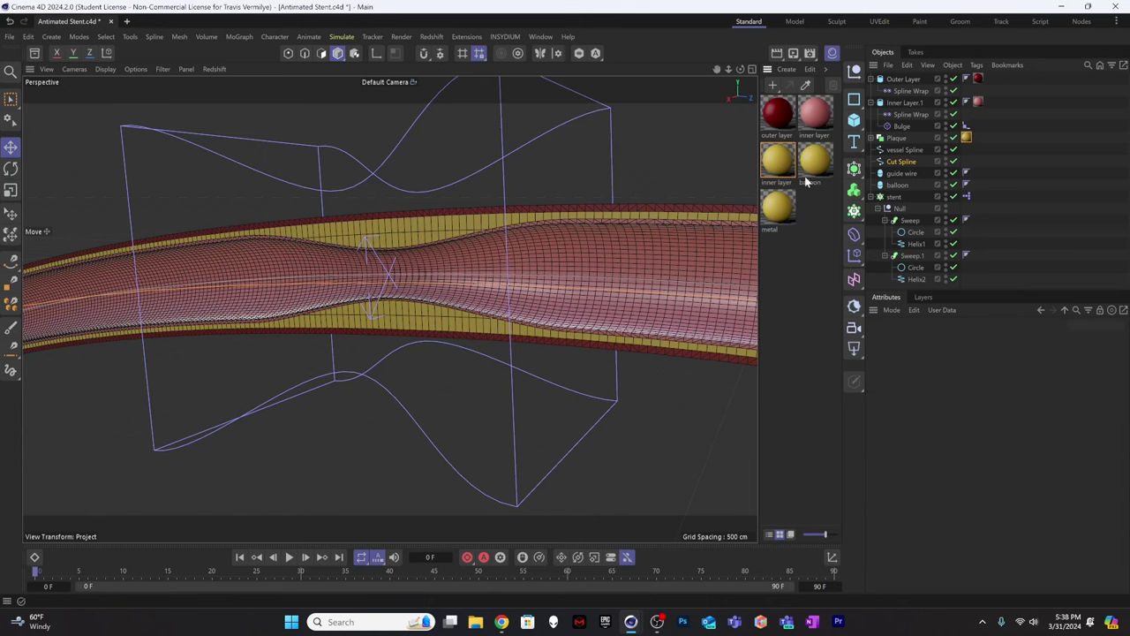
Rename the original yellow material used on the plaque as fat.
{"action": "left_click", "coordinate": [786, 186]}
{"action": "double_click", "coordinate": [788, 182]}
{"action": "type", "text": "fat"}
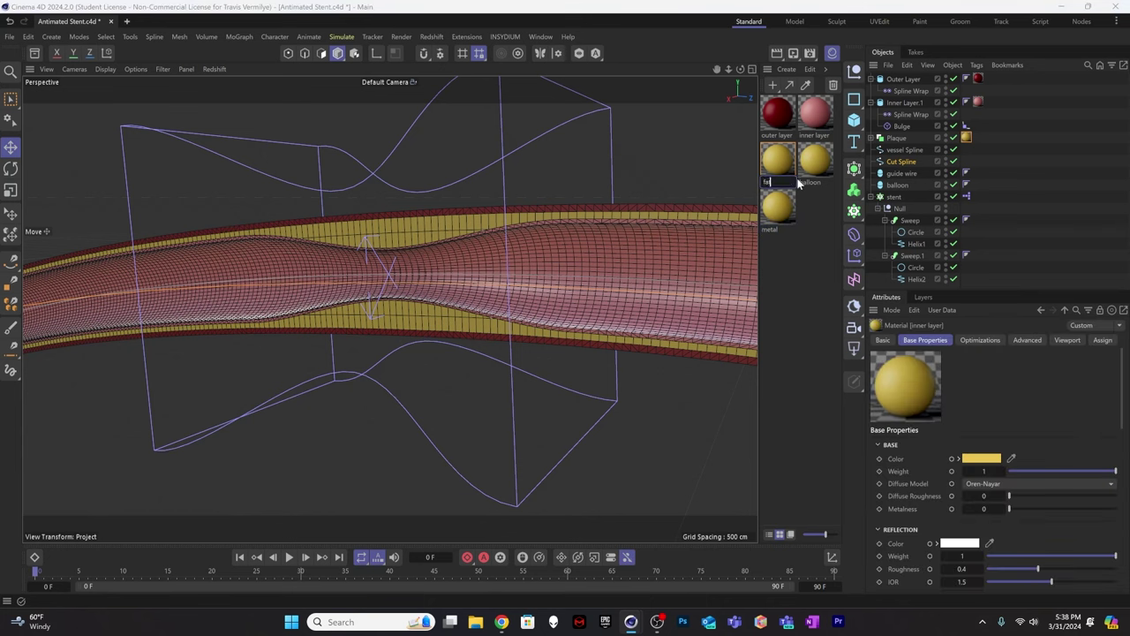
{"action": "key", "text": "Return"}
{"action": "left_click", "coordinate": [826, 210]}
Set the balloon material's base colour to near-white, RGB 235, 235, 235.
{"action": "left_click", "coordinate": [814, 162]}
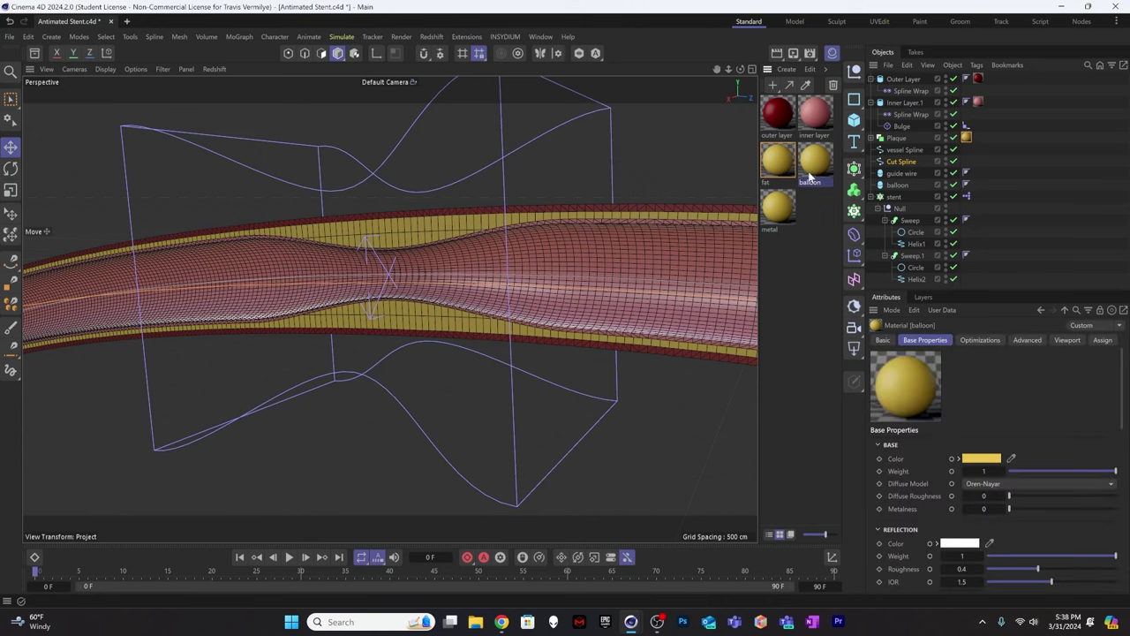
{"action": "left_click", "coordinate": [993, 459]}
{"action": "left_click_drag", "start_coordinate": [938, 530], "coordinate": [865, 522]}
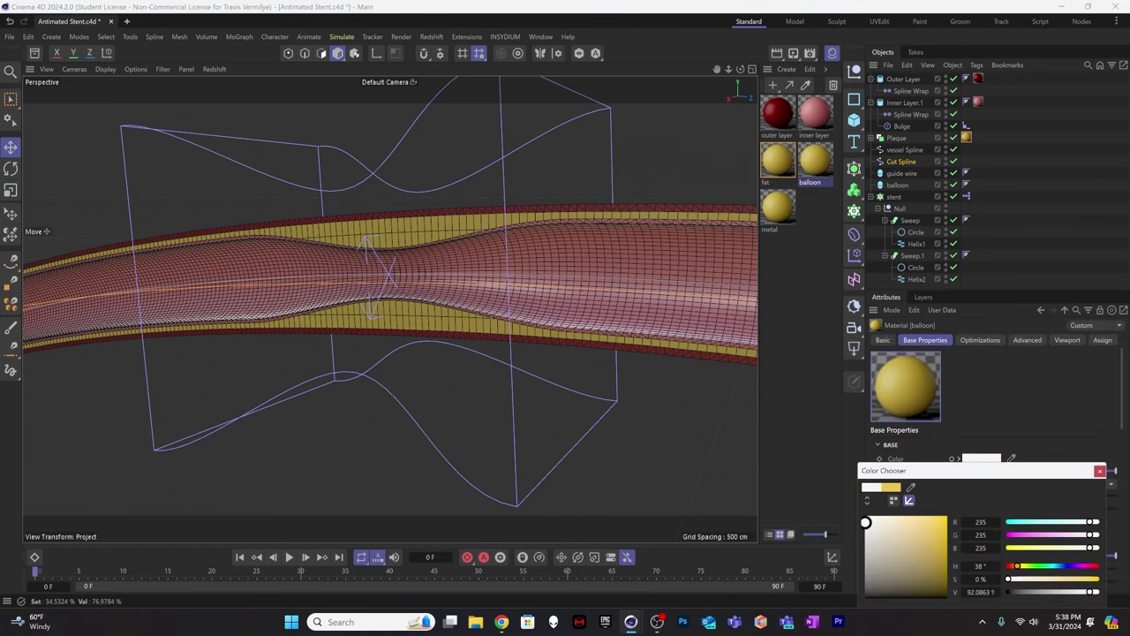
{"action": "left_click", "coordinate": [1100, 470]}
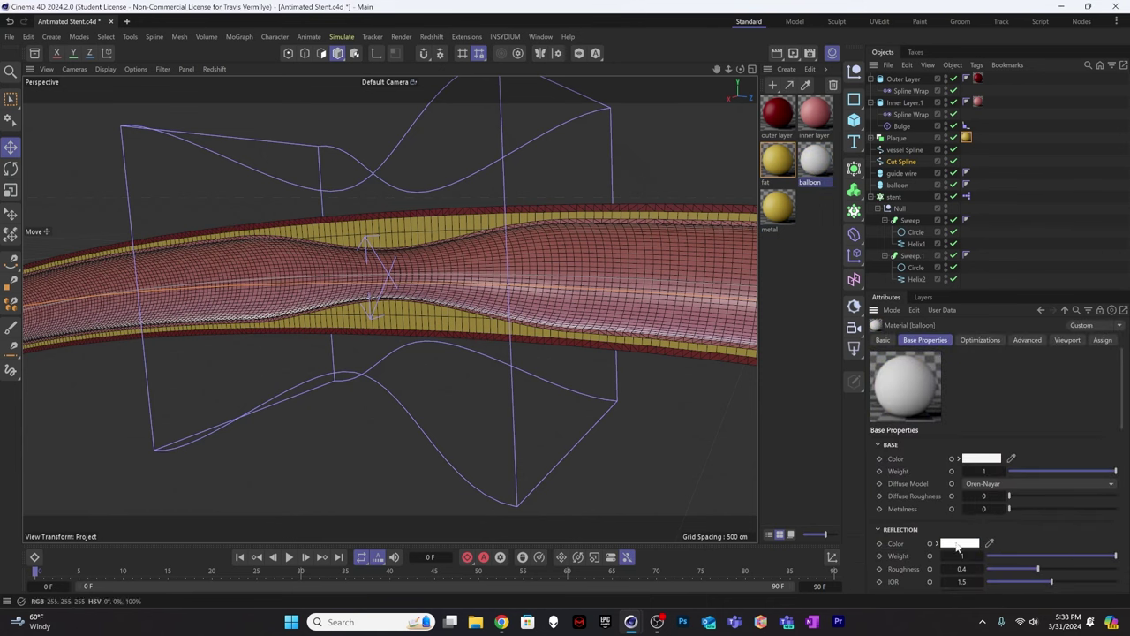
Set the balloon material's reflection IOR to 1.1.
{"action": "scroll", "coordinate": [1003, 532], "scroll_direction": "down", "scroll_amount": 5}
{"action": "scroll", "coordinate": [990, 515], "scroll_direction": "down", "scroll_amount": 2}
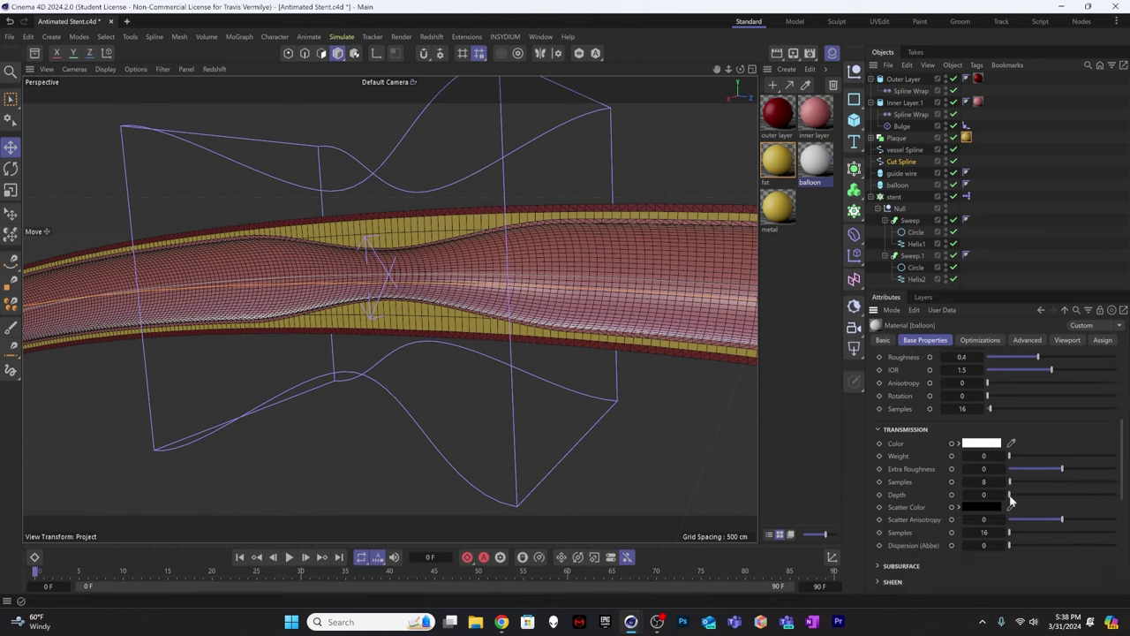
{"action": "scroll", "coordinate": [937, 488], "scroll_direction": "up", "scroll_amount": 2}
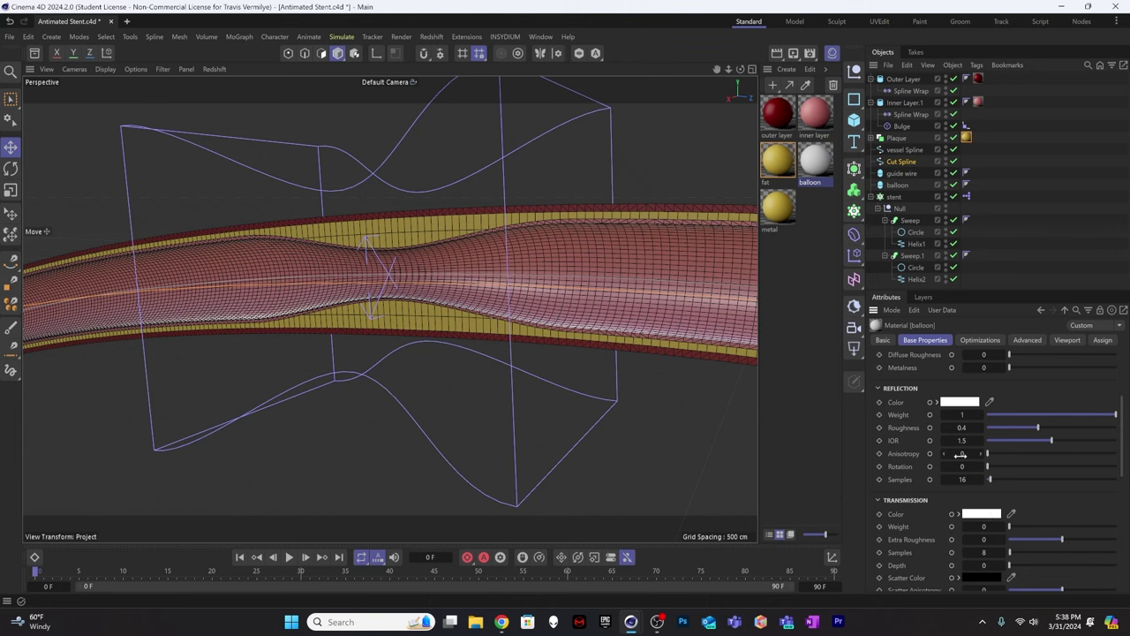
{"action": "left_click", "coordinate": [961, 439]}
{"action": "type", "text": "1."}
{"action": "key", "text": "Return"}
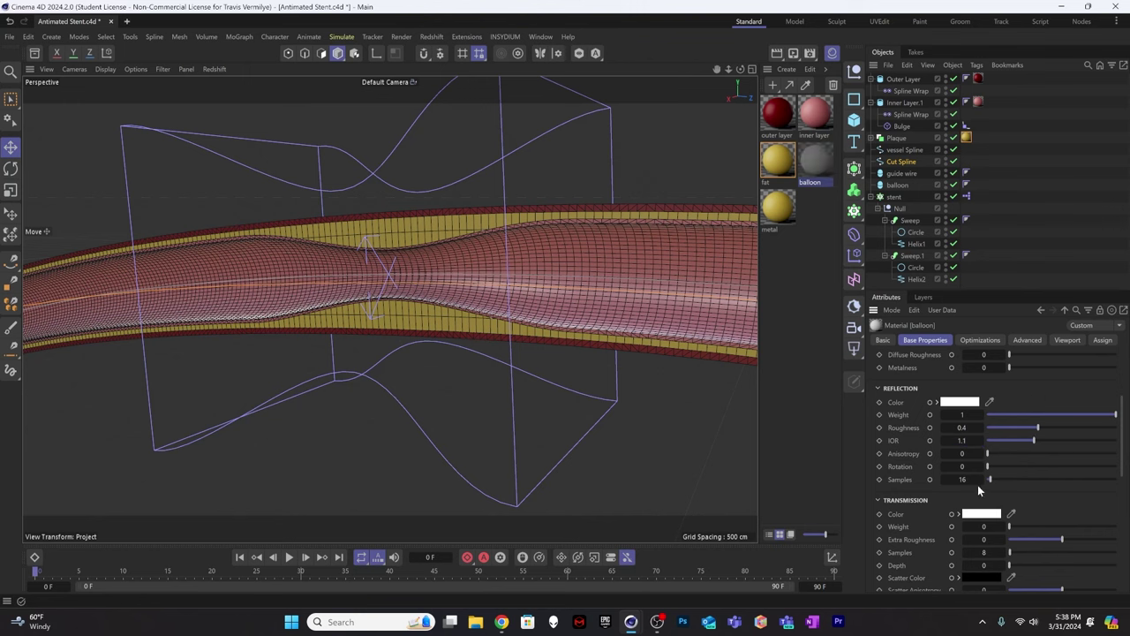
Raise the balloon material's transmission weight to about 0.85 to make it see-through.
{"action": "scroll", "coordinate": [978, 485], "scroll_direction": "down", "scroll_amount": 6}
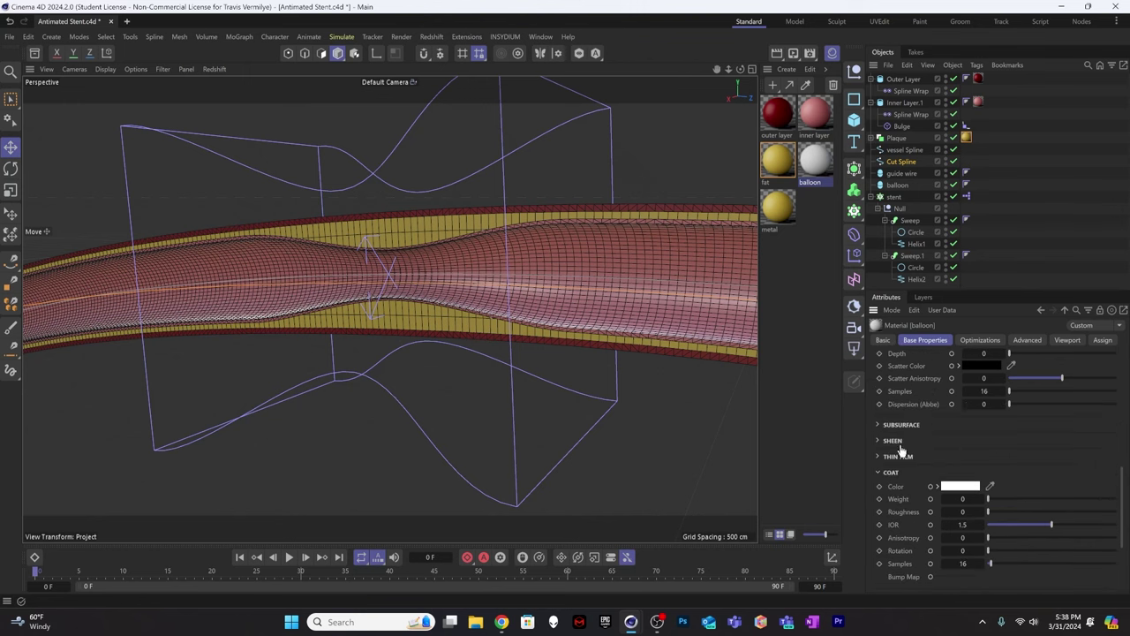
{"action": "scroll", "coordinate": [903, 451], "scroll_direction": "up", "scroll_amount": 2}
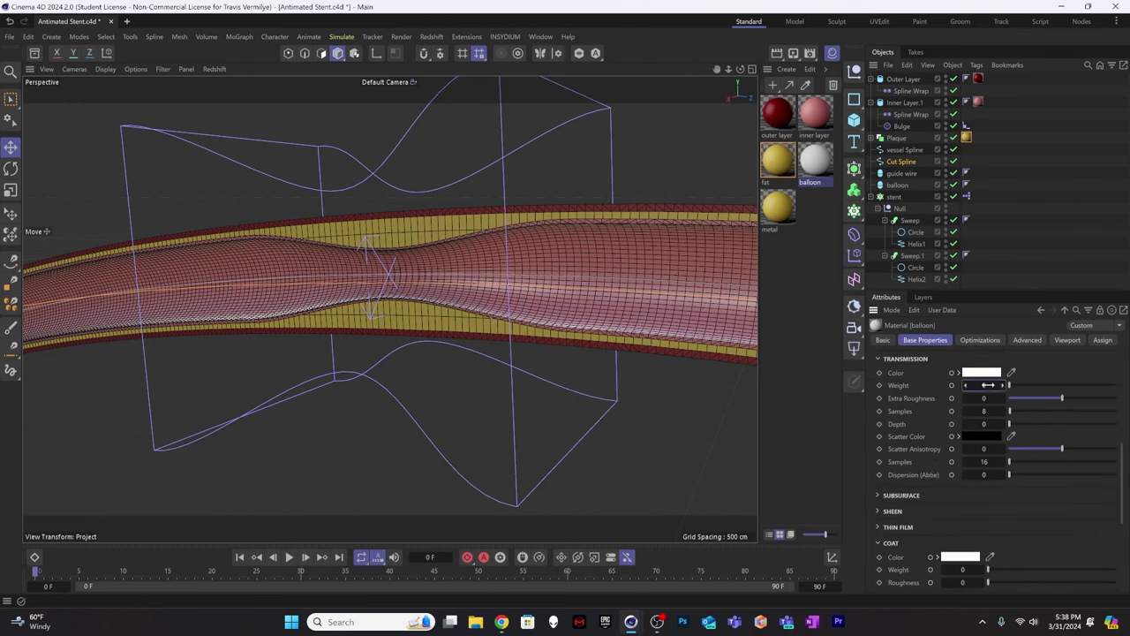
{"action": "left_click_drag", "start_coordinate": [989, 385], "coordinate": [988, 385]}
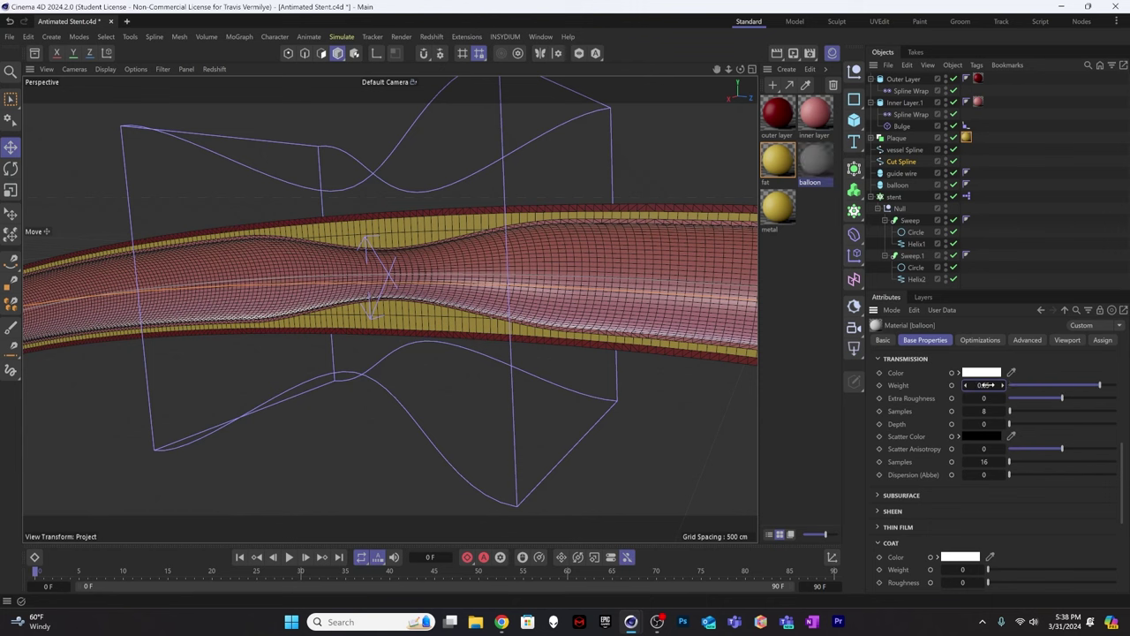
{"action": "left_click", "coordinate": [854, 169]}
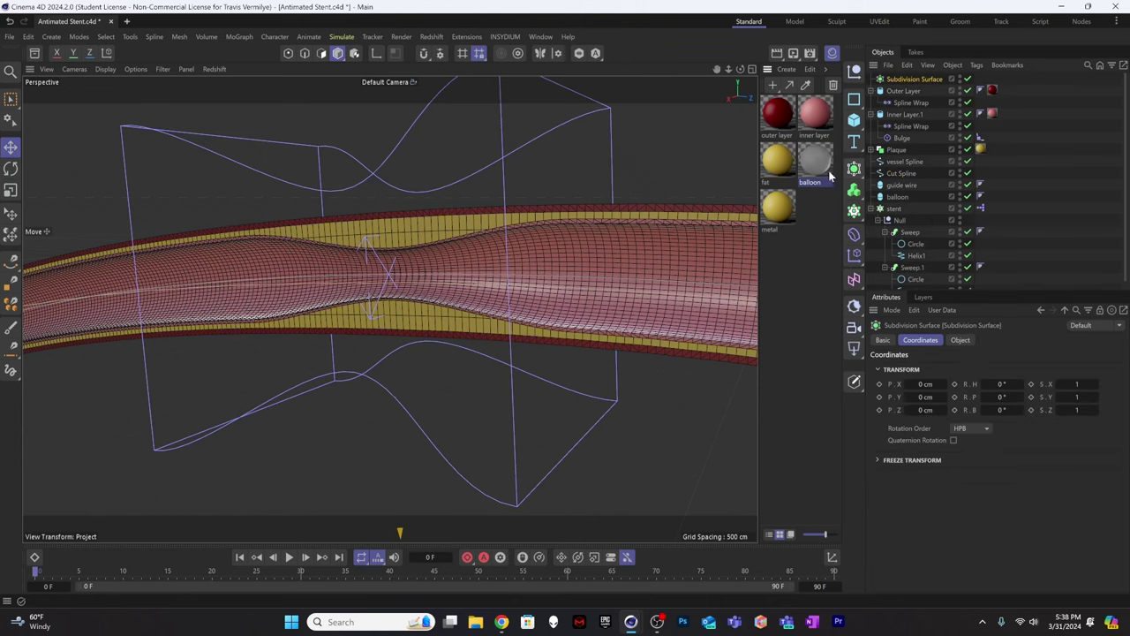
{"action": "left_click", "coordinate": [819, 165]}
Set the metal material's base colour to dark grey, RGB 61, 61, 61, and its reflection roughness to 0.1.
{"action": "left_click", "coordinate": [778, 209]}
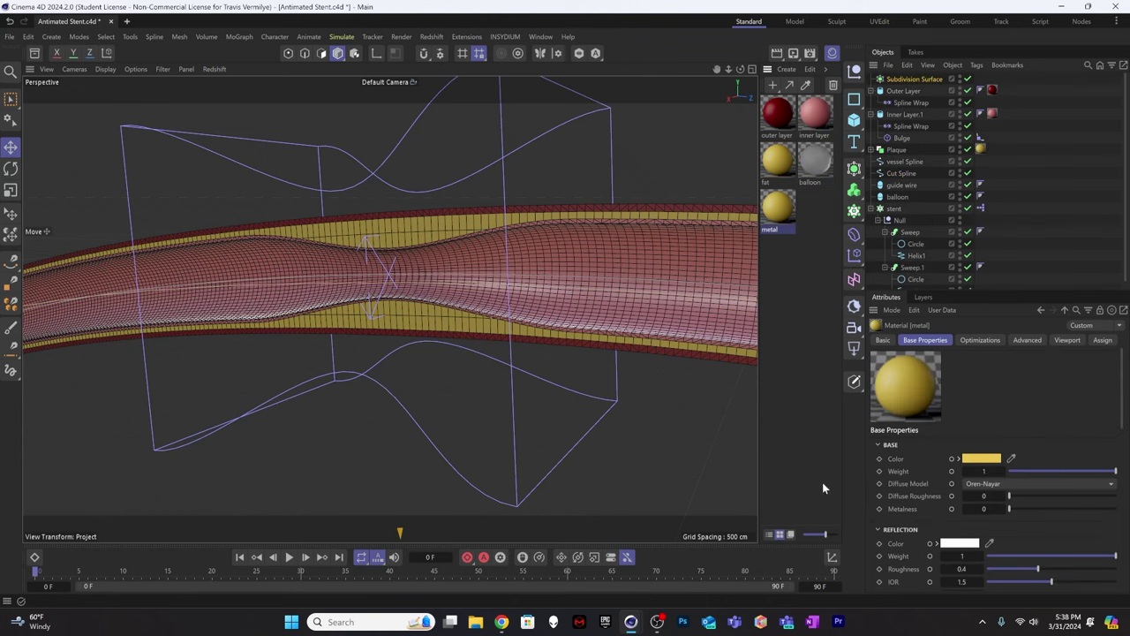
{"action": "left_click", "coordinate": [983, 458]}
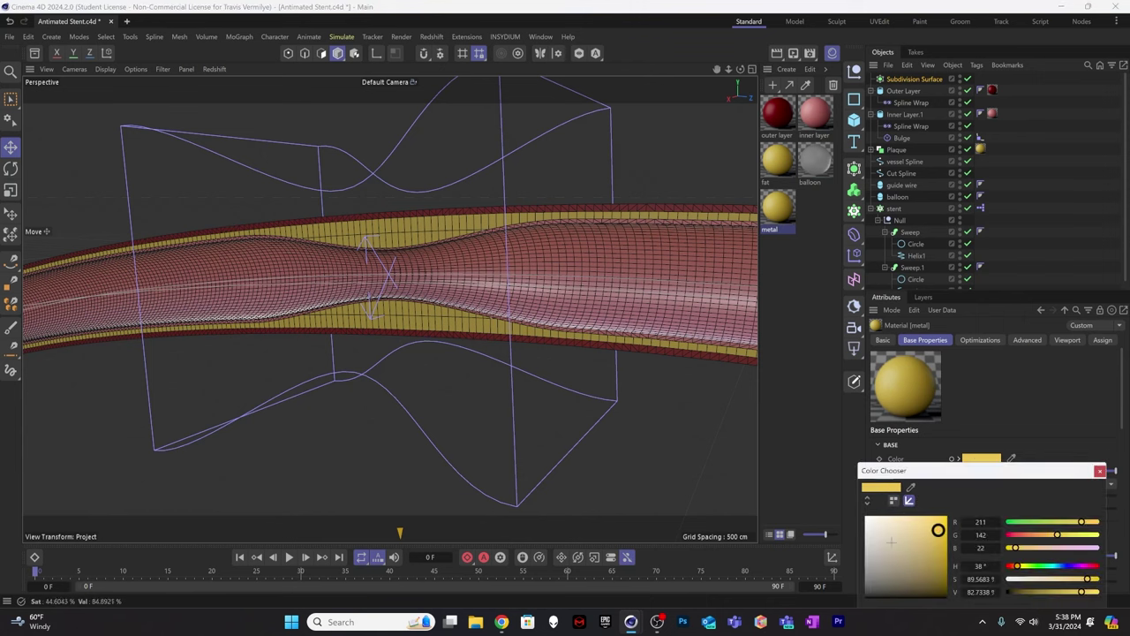
{"action": "left_click", "coordinate": [865, 566]}
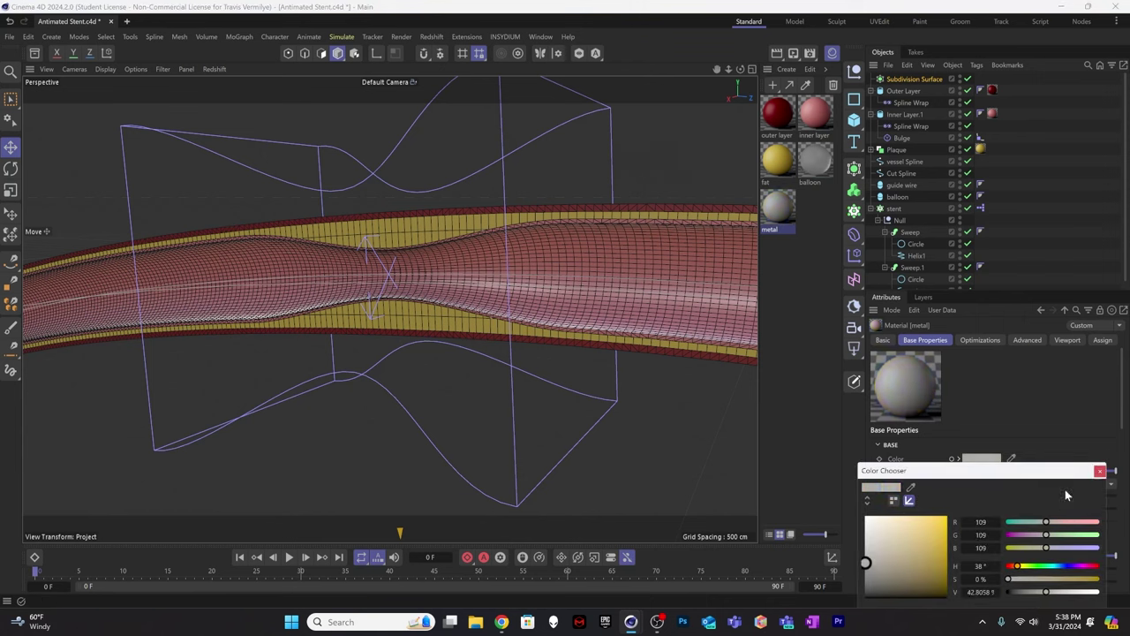
{"action": "left_click", "coordinate": [875, 567]}
{"action": "left_click_drag", "start_coordinate": [875, 567], "coordinate": [865, 578]}
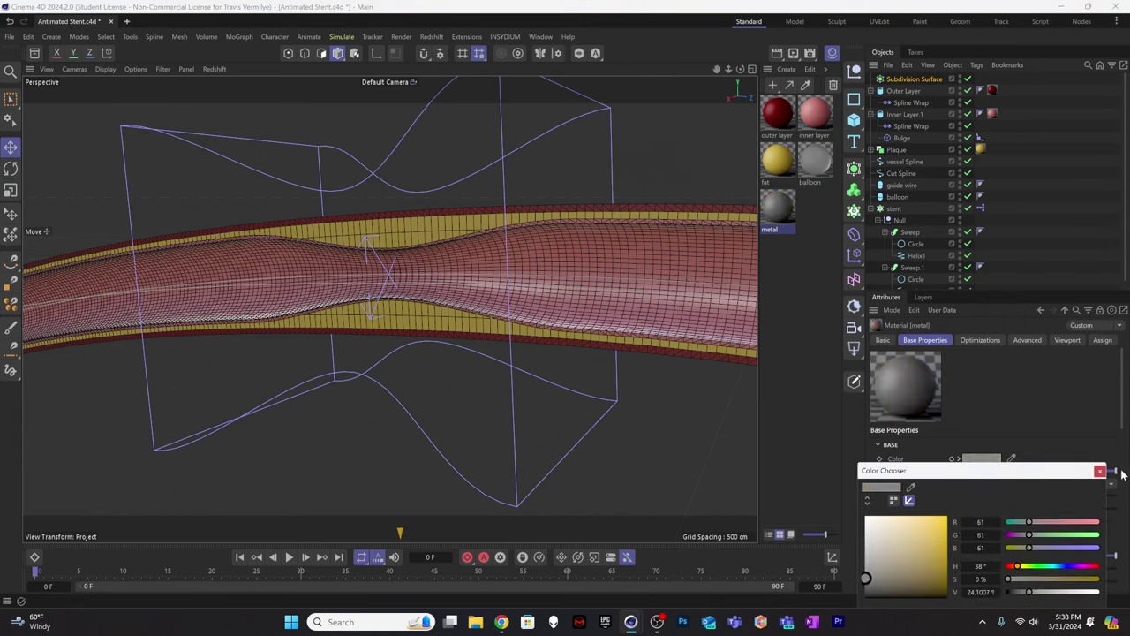
{"action": "left_click", "coordinate": [1099, 472]}
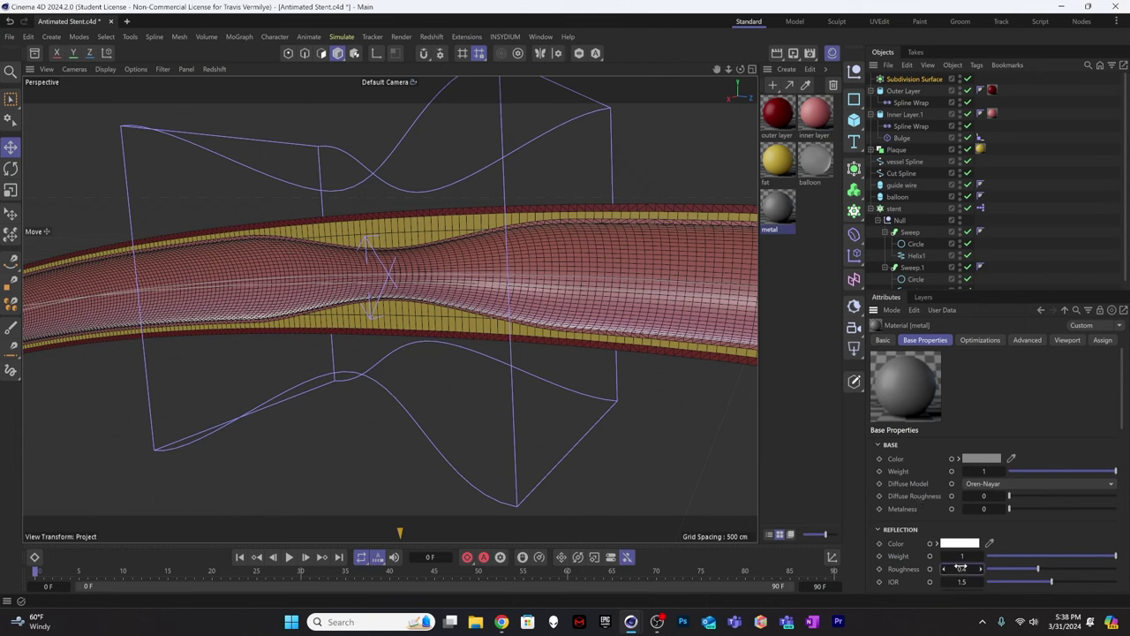
{"action": "key", "text": "Return"}
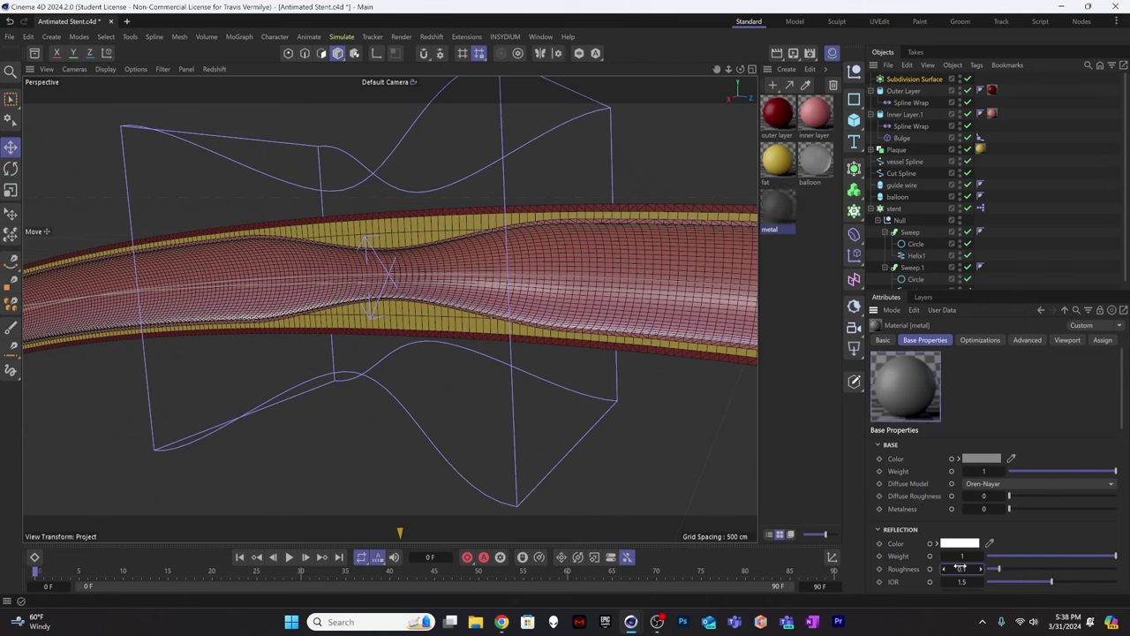
Give the metal material a white coat with a weight of 0.8.
{"action": "scroll", "coordinate": [914, 496], "scroll_direction": "down", "scroll_amount": 10}
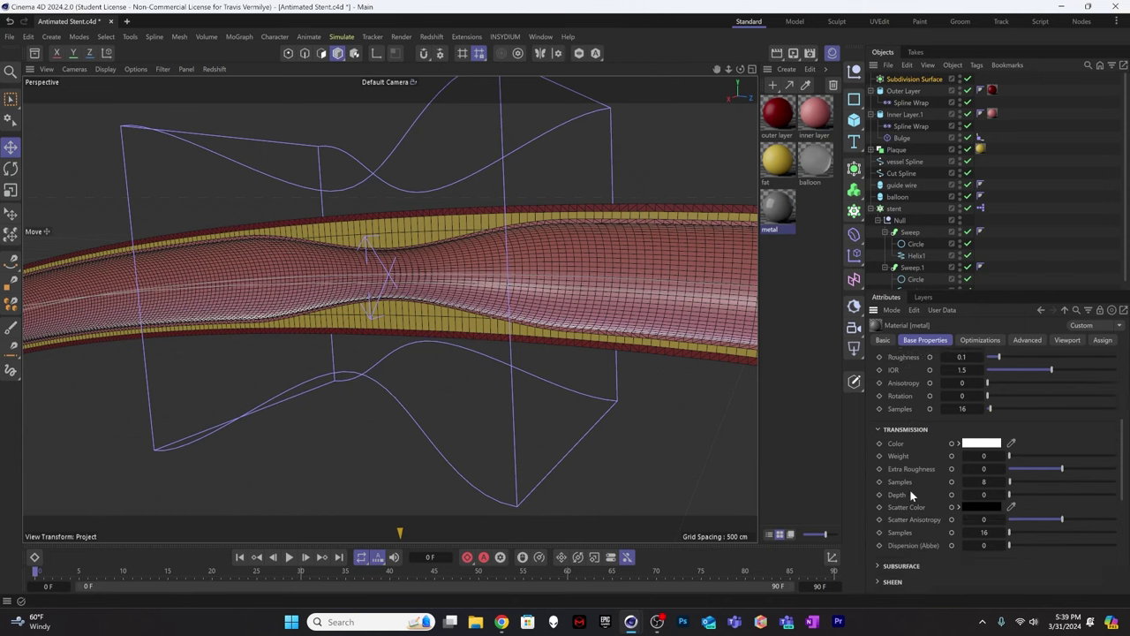
{"action": "scroll", "coordinate": [915, 496], "scroll_direction": "down", "scroll_amount": 5}
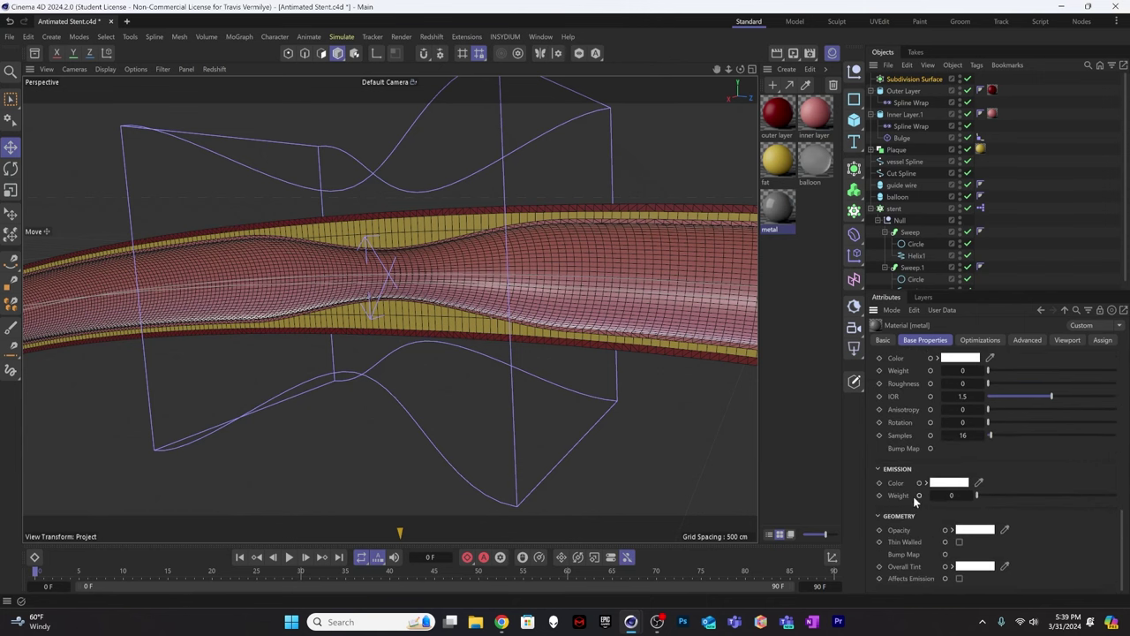
{"action": "scroll", "coordinate": [910, 454], "scroll_direction": "up", "scroll_amount": 5}
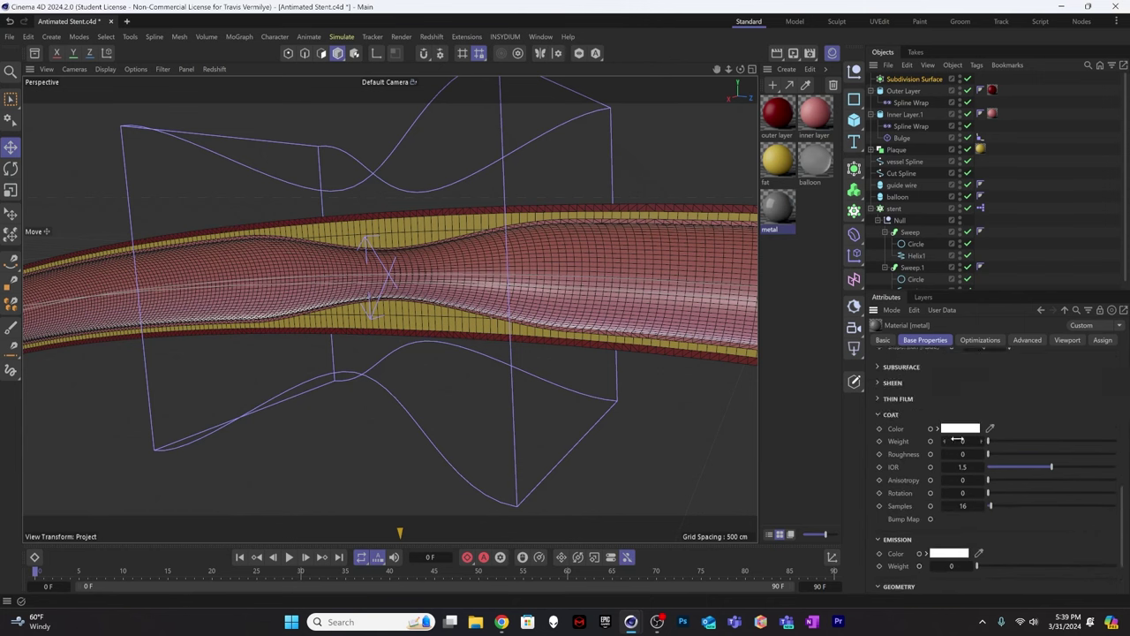
{"action": "left_click", "coordinate": [960, 429]}
{"action": "left_click", "coordinate": [1078, 442]}
{"action": "double_click", "coordinate": [968, 440]}
{"action": "type", "text": ".8"}
{"action": "double_click", "coordinate": [972, 454]}
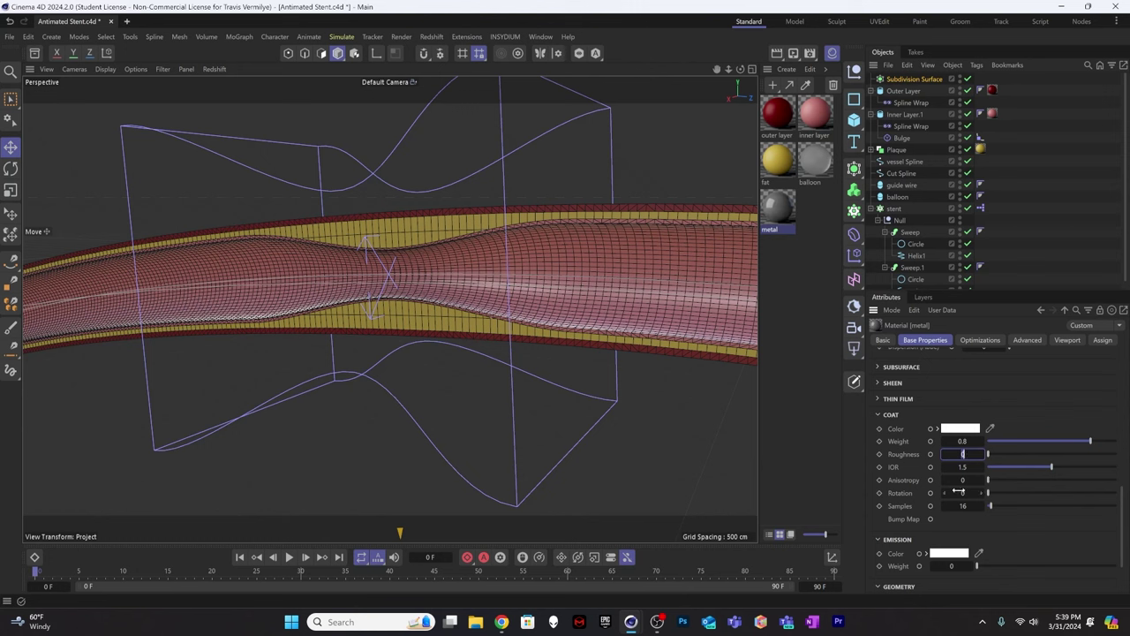
Set the metal material's reflection roughness to 0.3.
{"action": "scroll", "coordinate": [961, 470], "scroll_direction": "up", "scroll_amount": 5}
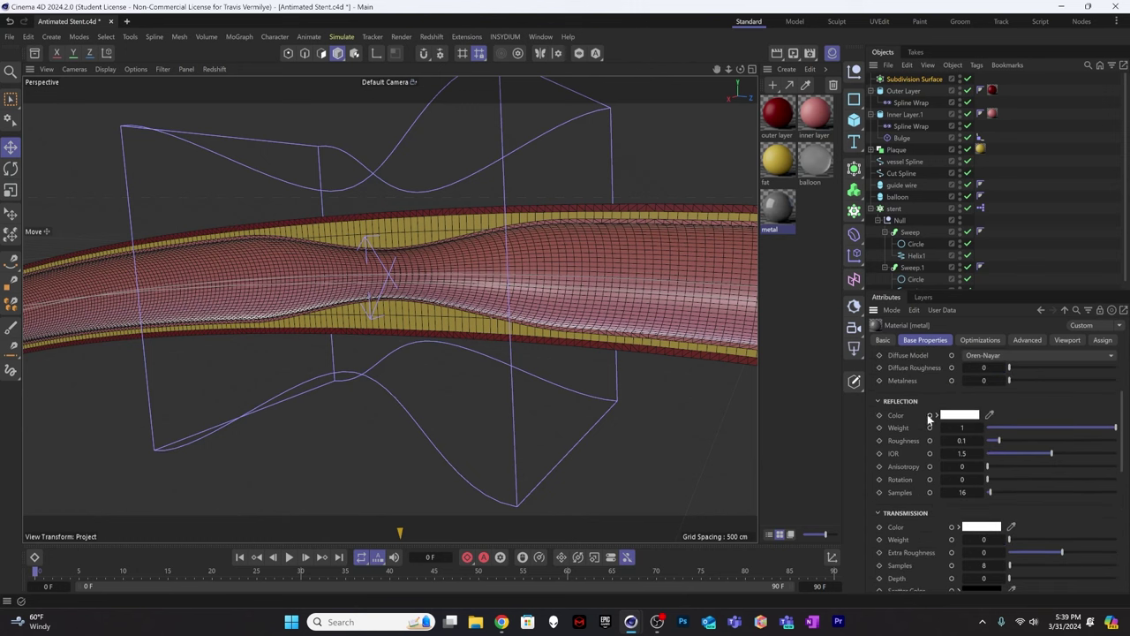
{"action": "left_click_drag", "start_coordinate": [963, 441], "coordinate": [961, 440]}
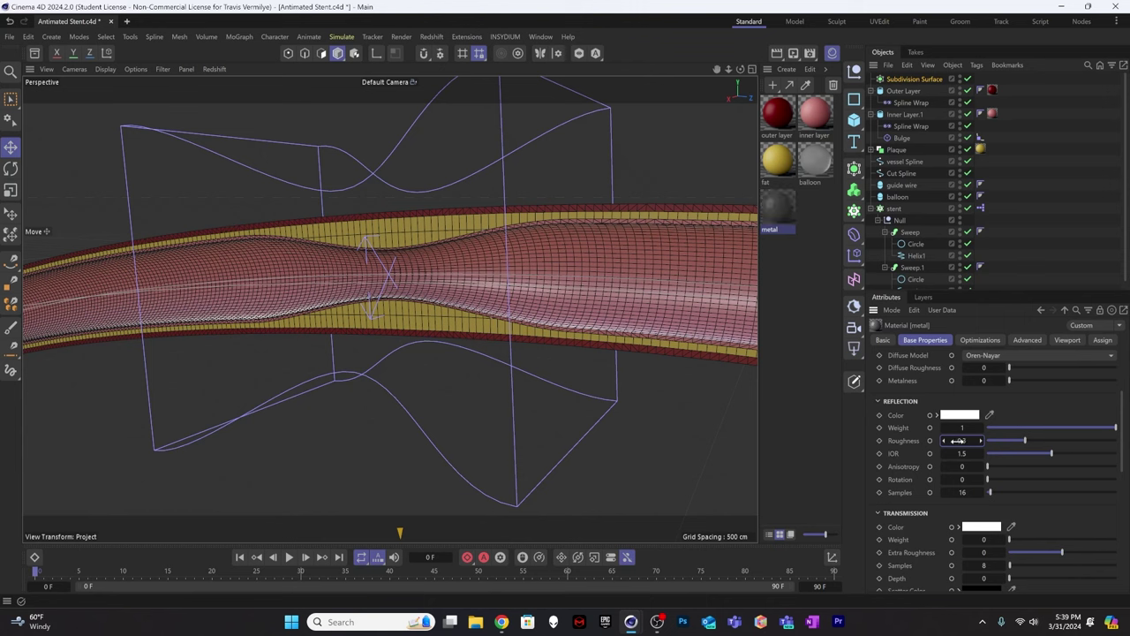
{"action": "left_click", "coordinate": [801, 226]}
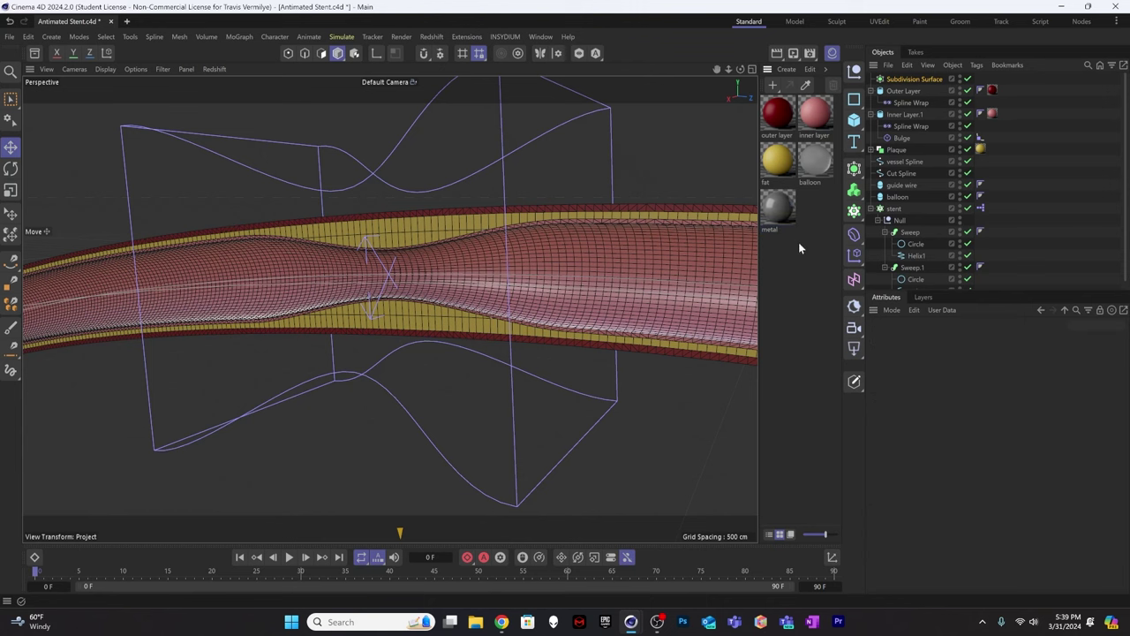
Apply the balloon material to the balloon object and the metal material to the guide wire and the stent.
{"action": "left_click", "coordinate": [779, 209]}
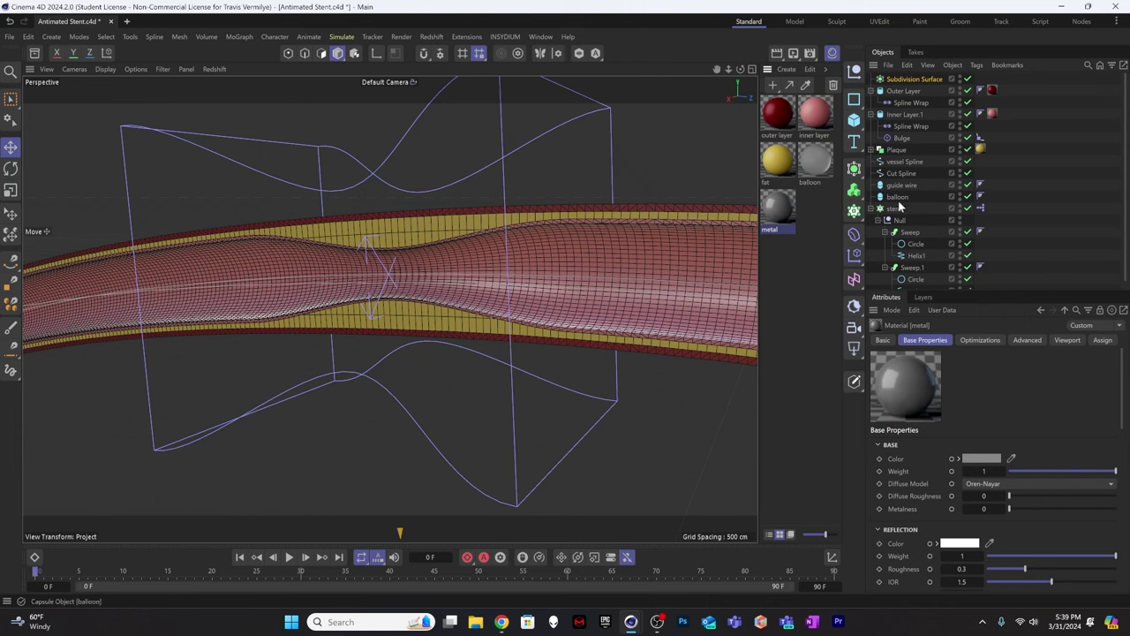
{"action": "scroll", "coordinate": [931, 226], "scroll_direction": "down", "scroll_amount": 1}
{"action": "left_click_drag", "start_coordinate": [816, 162], "coordinate": [910, 192]}
{"action": "left_click_drag", "start_coordinate": [777, 210], "coordinate": [916, 181]}
{"action": "left_click_drag", "start_coordinate": [782, 214], "coordinate": [896, 201]}
{"action": "left_click", "coordinate": [870, 201]}
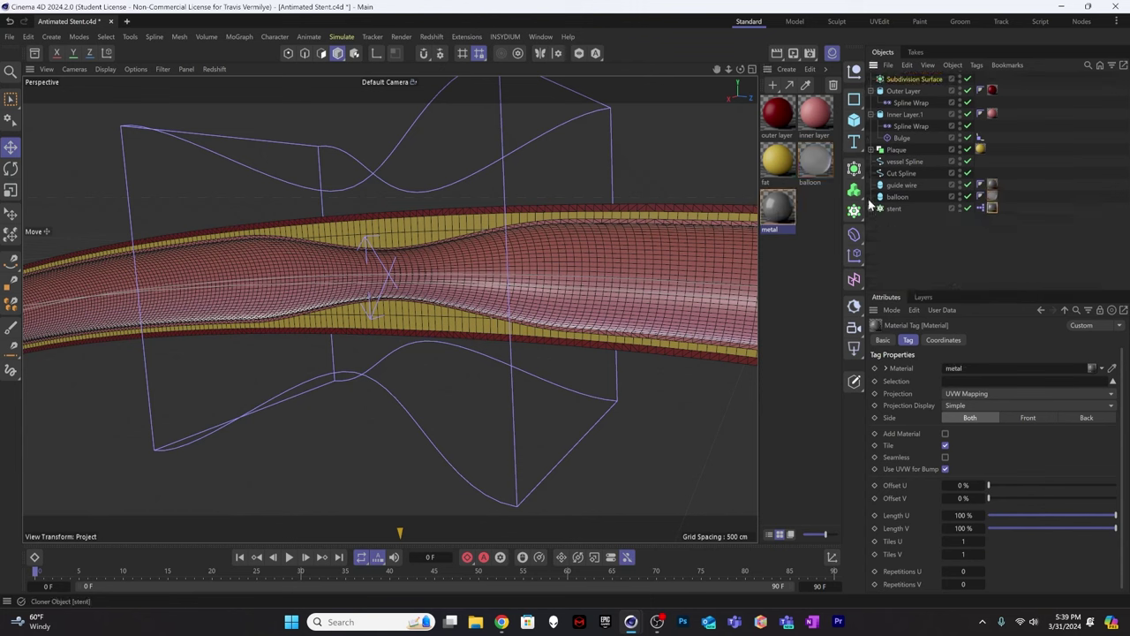
{"action": "left_click", "coordinate": [807, 307]}
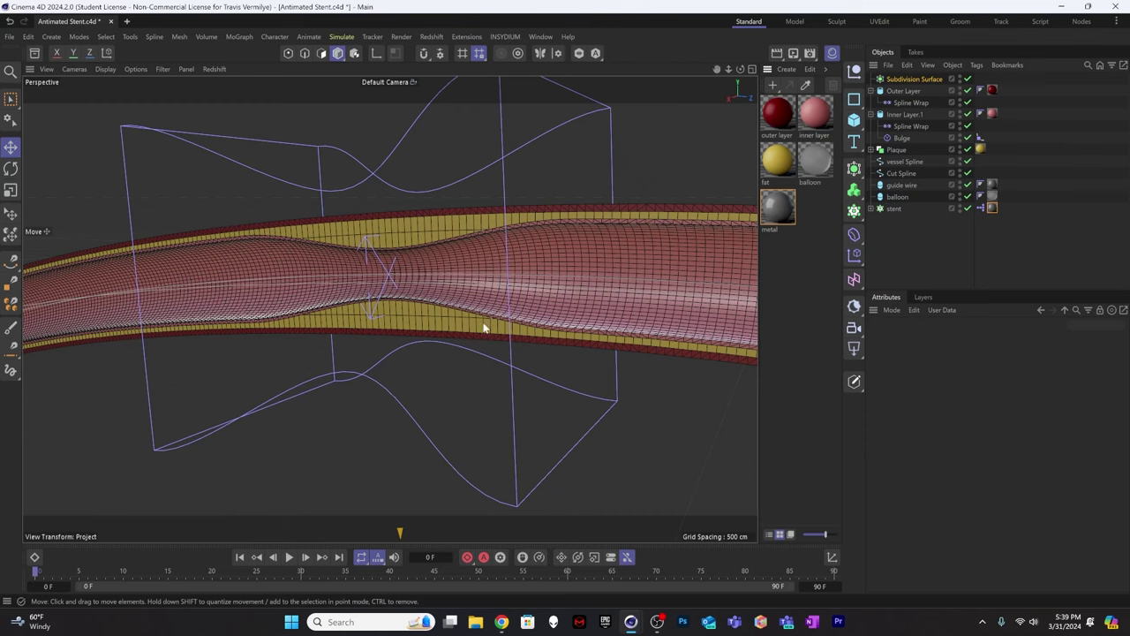
{"action": "middle_click_drag", "start_coordinate": [383, 369], "coordinate": [411, 210], "text": "alt"}
{"action": "right_click_drag", "start_coordinate": [465, 282], "coordinate": [311, 281], "text": "alt"}
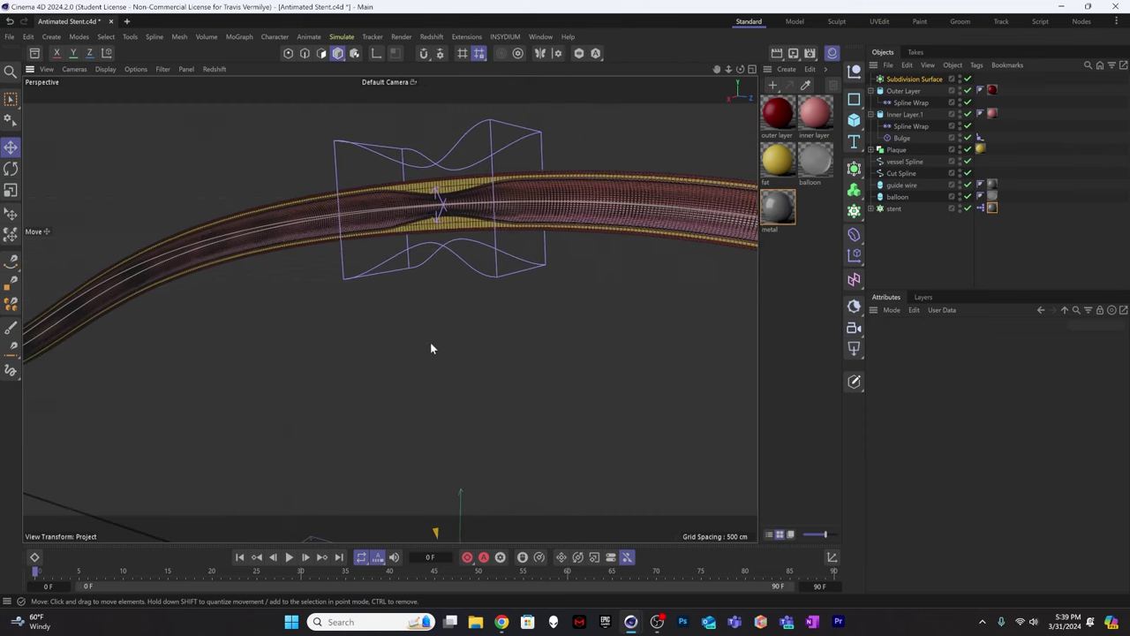
Switch the viewport display to Gouraud shading without lines and inspect the narrowed vessel and the stent assembly.
{"action": "middle_click_drag", "start_coordinate": [395, 344], "coordinate": [350, 380], "text": "alt"}
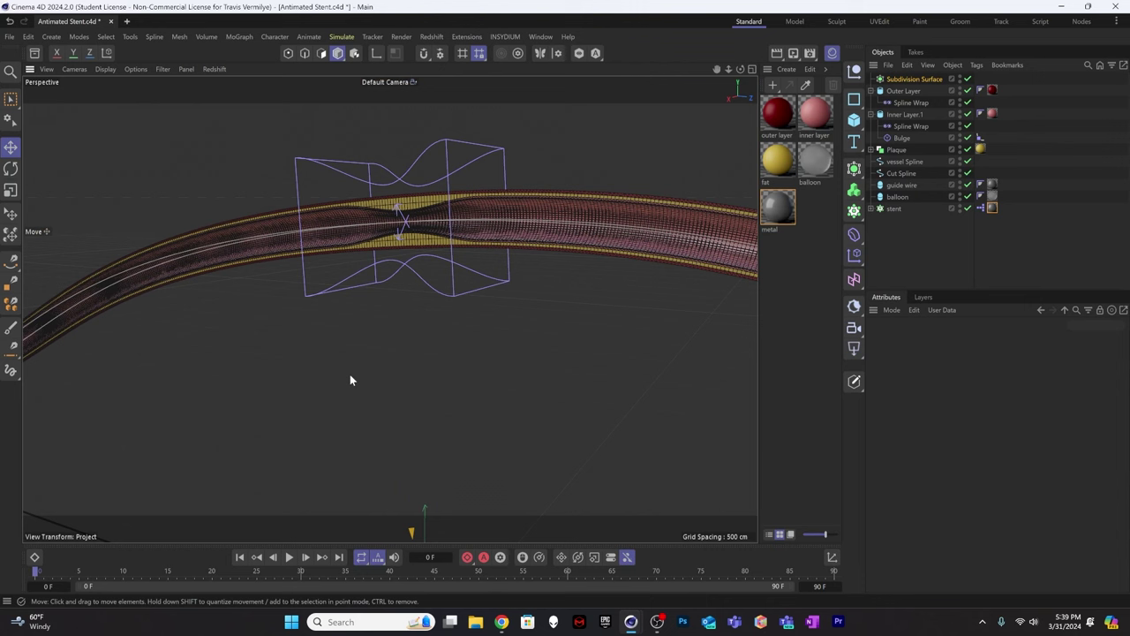
{"action": "left_click_drag", "start_coordinate": [350, 374], "coordinate": [251, 252], "text": "alt"}
{"action": "key", "text": "n"}
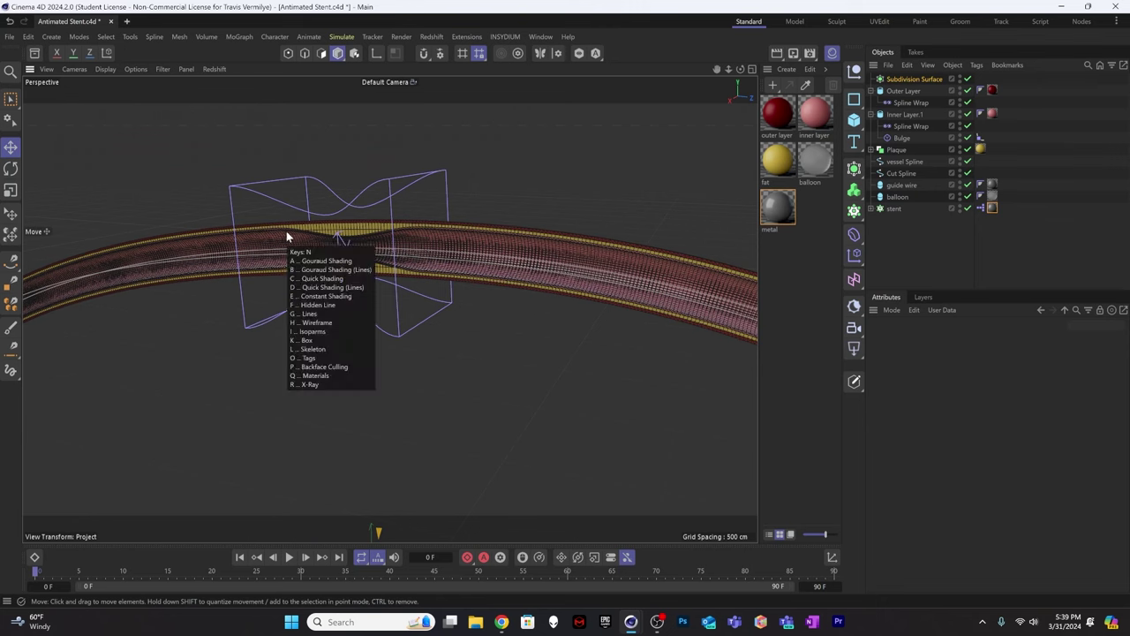
{"action": "key", "text": "a"}
{"action": "mouse_move", "coordinate": [379, 271]}
{"action": "left_mouse_down", "text": "alt"}
{"action": "mouse_move", "coordinate": [388, 239]}
{"action": "mouse_move", "coordinate": [399, 250]}
{"action": "mouse_move", "coordinate": [295, 272]}
{"action": "mouse_move", "coordinate": [427, 265]}
{"action": "mouse_move", "coordinate": [330, 272]}
{"action": "mouse_move", "coordinate": [366, 267]}
{"action": "mouse_move", "coordinate": [356, 257]}
{"action": "left_mouse_up", "text": "alt"}
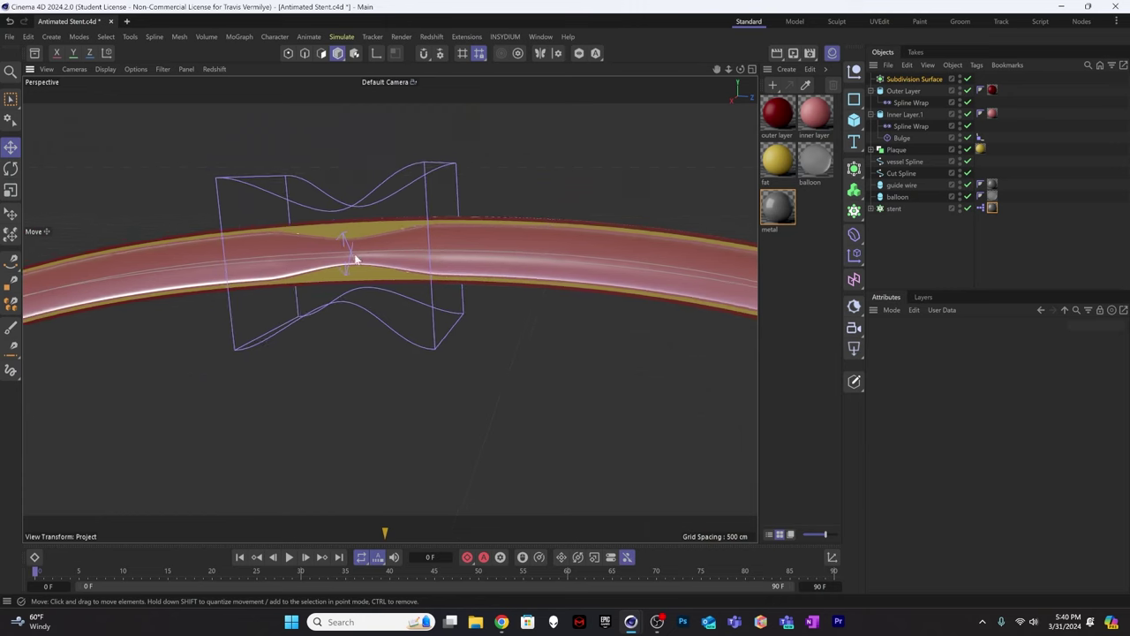
{"action": "right_click_drag", "start_coordinate": [356, 258], "coordinate": [242, 285], "text": "alt"}
{"action": "middle_click_drag", "start_coordinate": [307, 410], "coordinate": [307, 302], "text": "alt"}
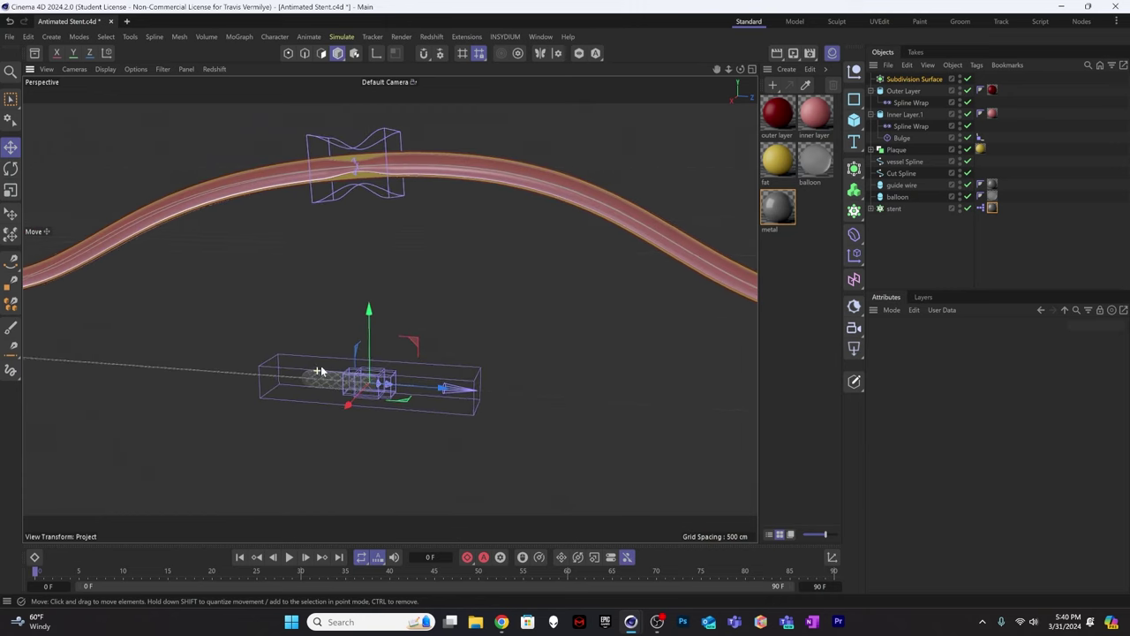
{"action": "mouse_move", "coordinate": [320, 371]}
{"action": "left_mouse_down", "text": "alt"}
{"action": "mouse_move", "coordinate": [345, 368]}
{"action": "mouse_move", "coordinate": [338, 376]}
{"action": "left_mouse_up", "text": "alt"}
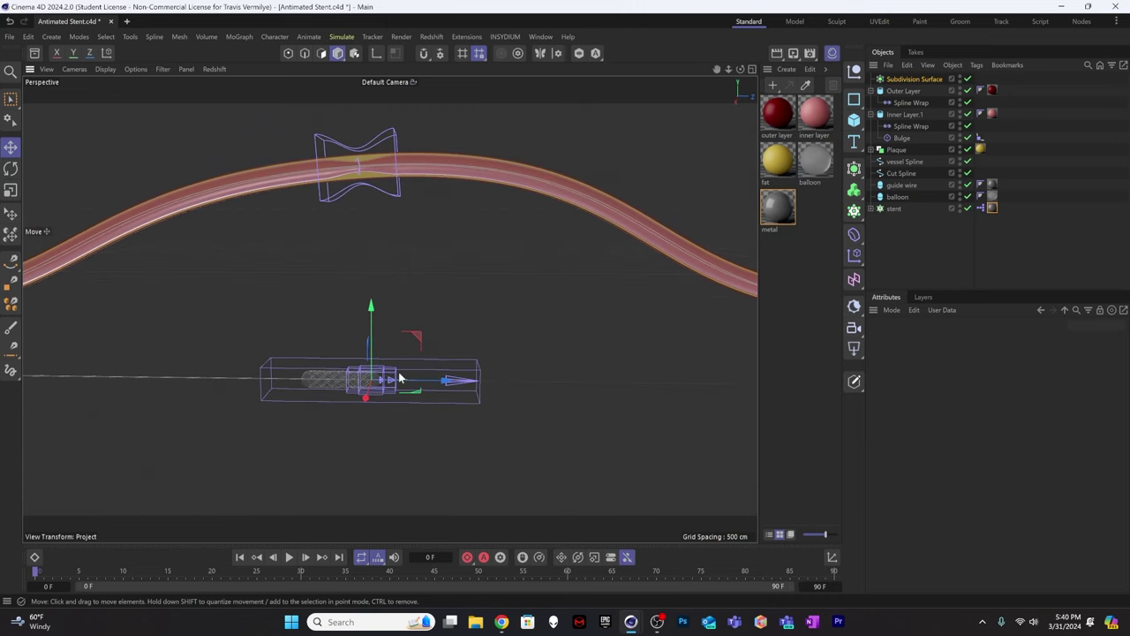
Clear the current selection and select the guide wire and balloon objects in turn.
{"action": "left_click", "coordinate": [920, 241]}
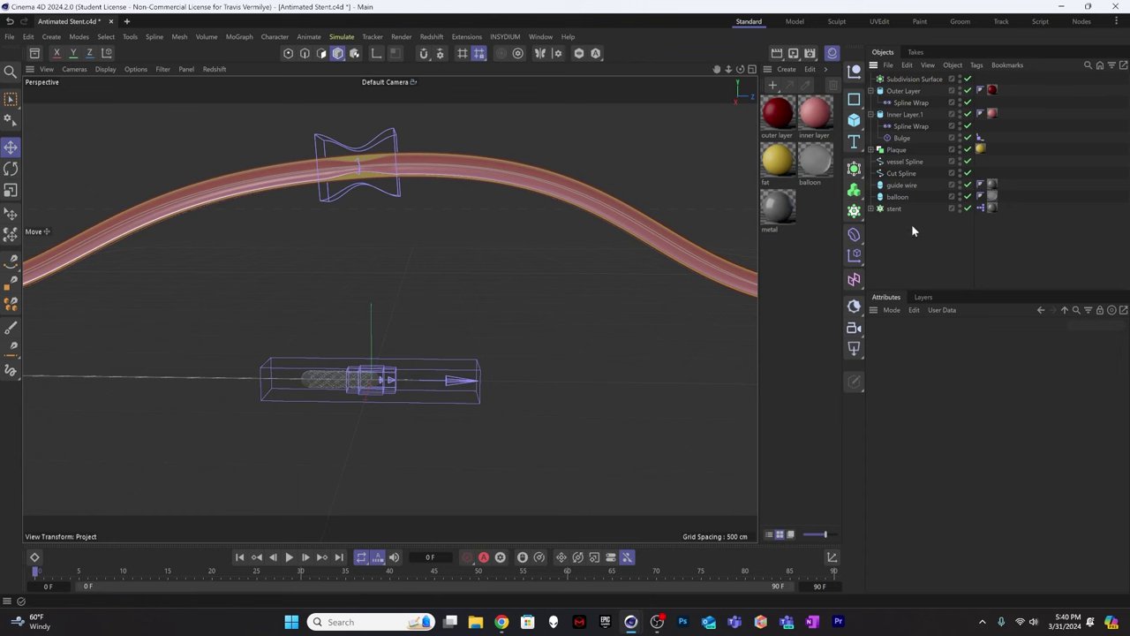
{"action": "left_click", "coordinate": [901, 186]}
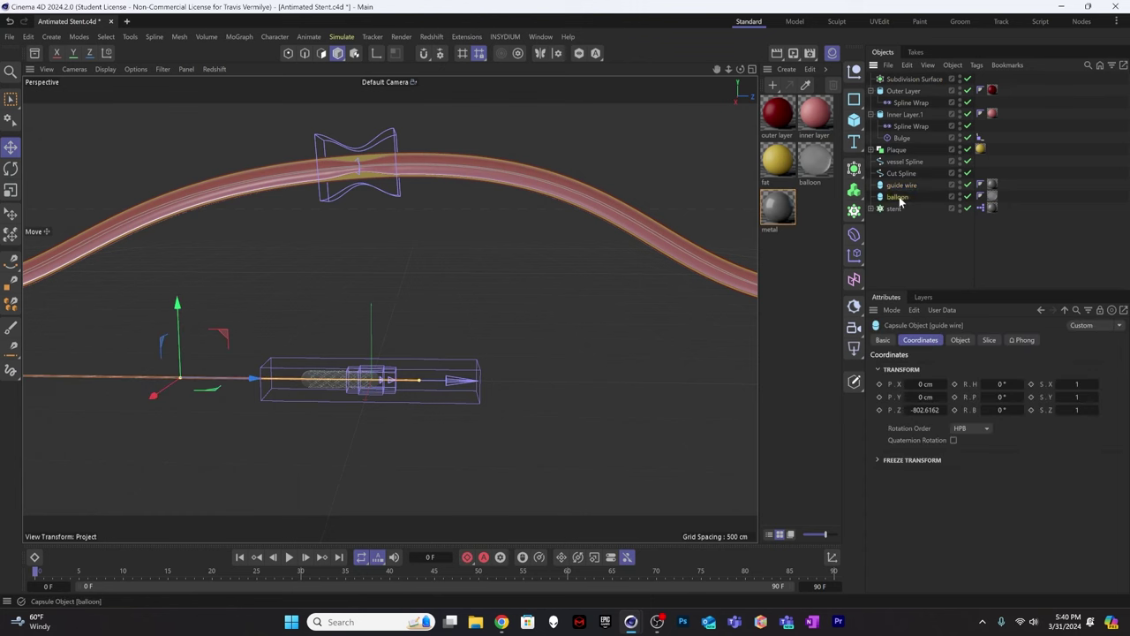
{"action": "left_click", "coordinate": [897, 197]}
{"action": "left_click", "coordinate": [901, 185]}
{"action": "left_click", "coordinate": [898, 197]}
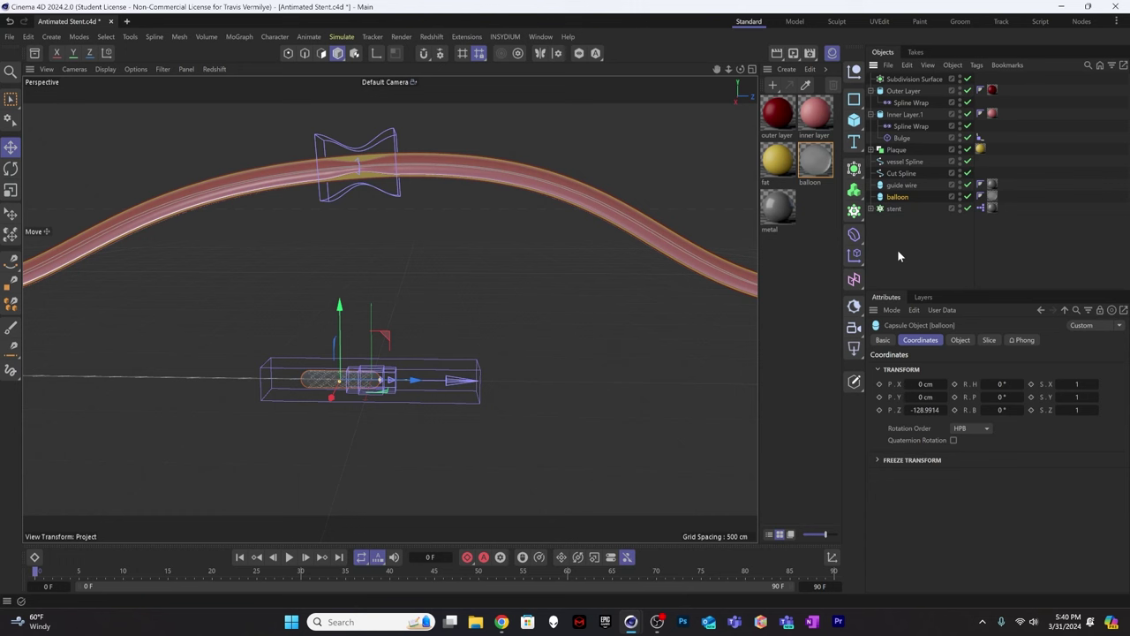
Group the guide wire and the balloon under a null named ballon&Guide.
{"action": "left_click", "coordinate": [900, 185], "text": "ctrl"}
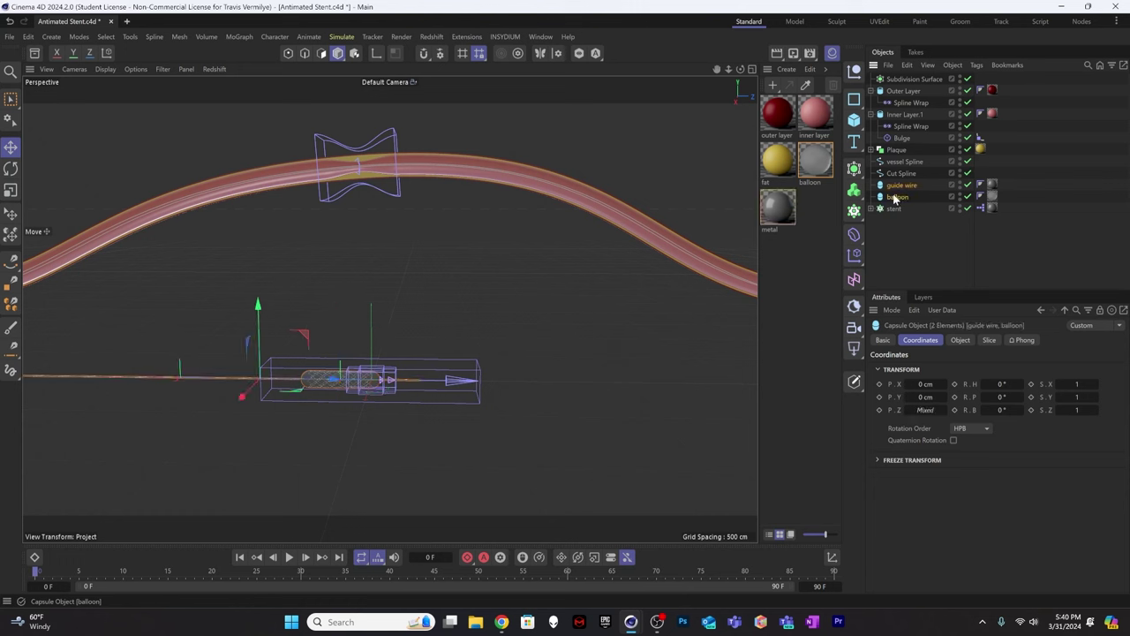
{"action": "key", "text": "alt+g"}
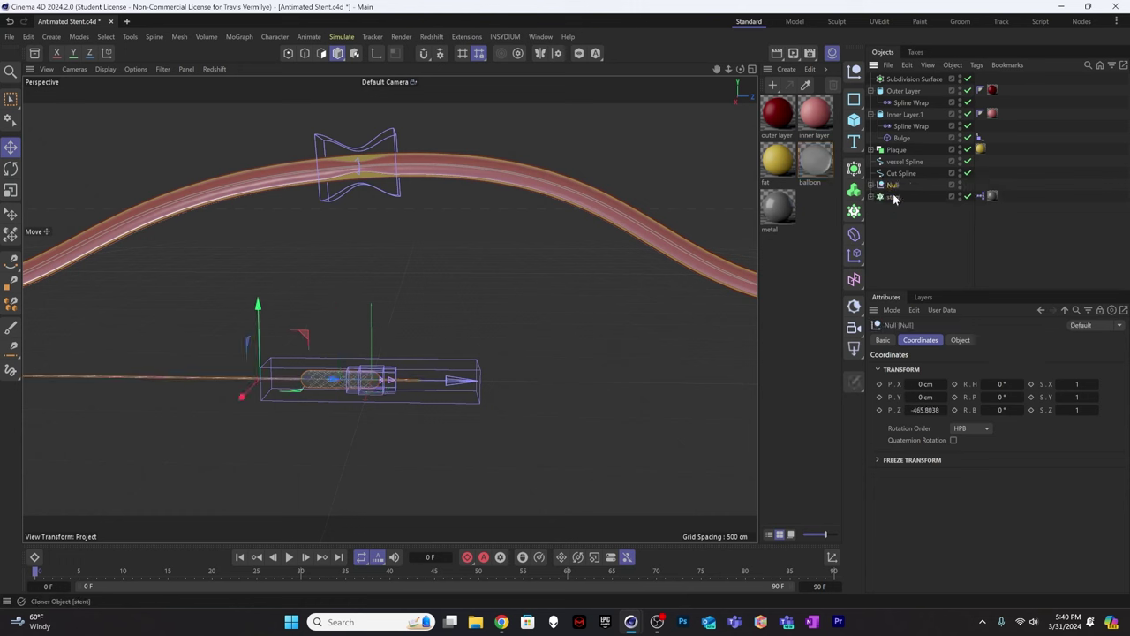
{"action": "left_click", "coordinate": [875, 186]}
{"action": "double_click", "coordinate": [894, 186]}
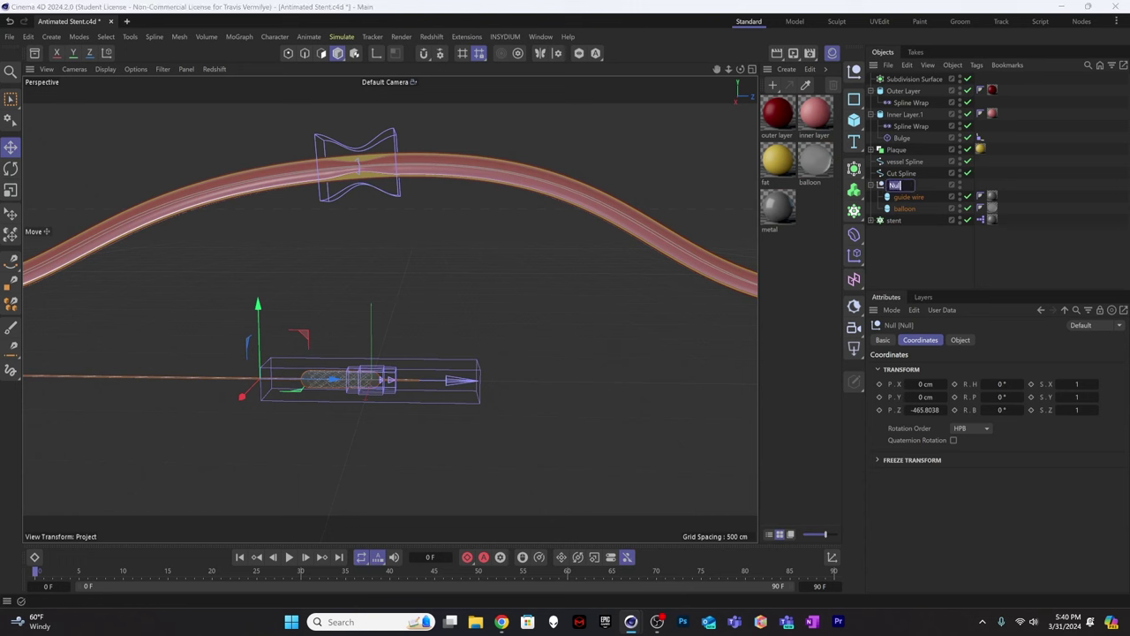
{"action": "type", "text": "ballon &Guide"}
{"action": "left_click", "coordinate": [918, 238]}
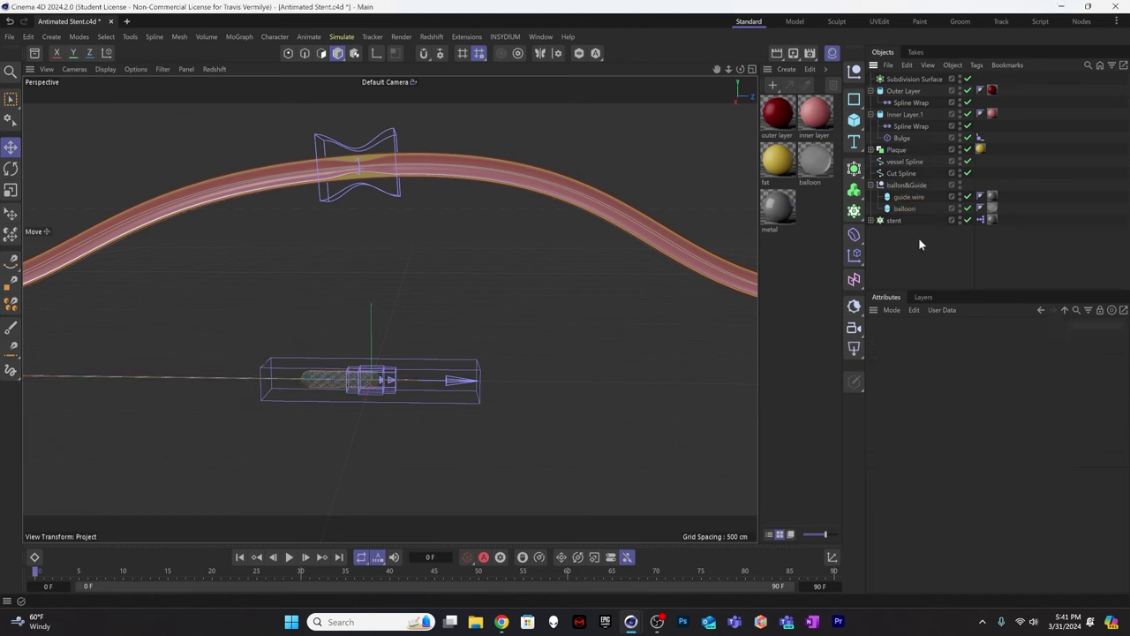
Group the stent under its own null named Stent Animated and expand the group.
{"action": "left_click", "coordinate": [894, 220]}
{"action": "key", "text": "alt+g"}
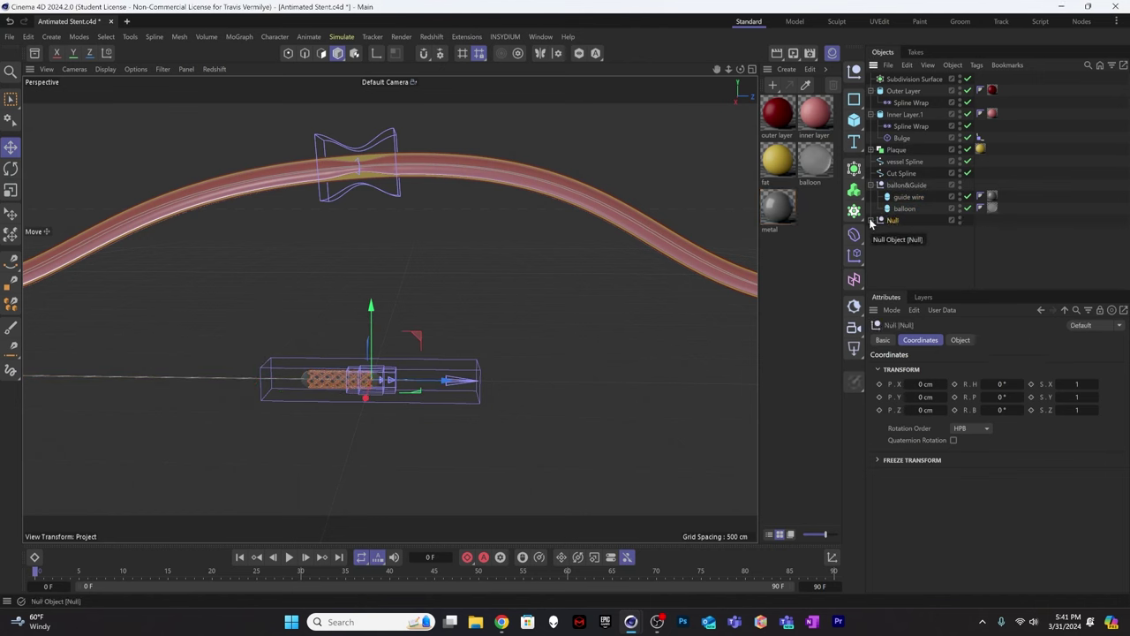
{"action": "double_click", "coordinate": [897, 221]}
{"action": "type", "text": "s"}
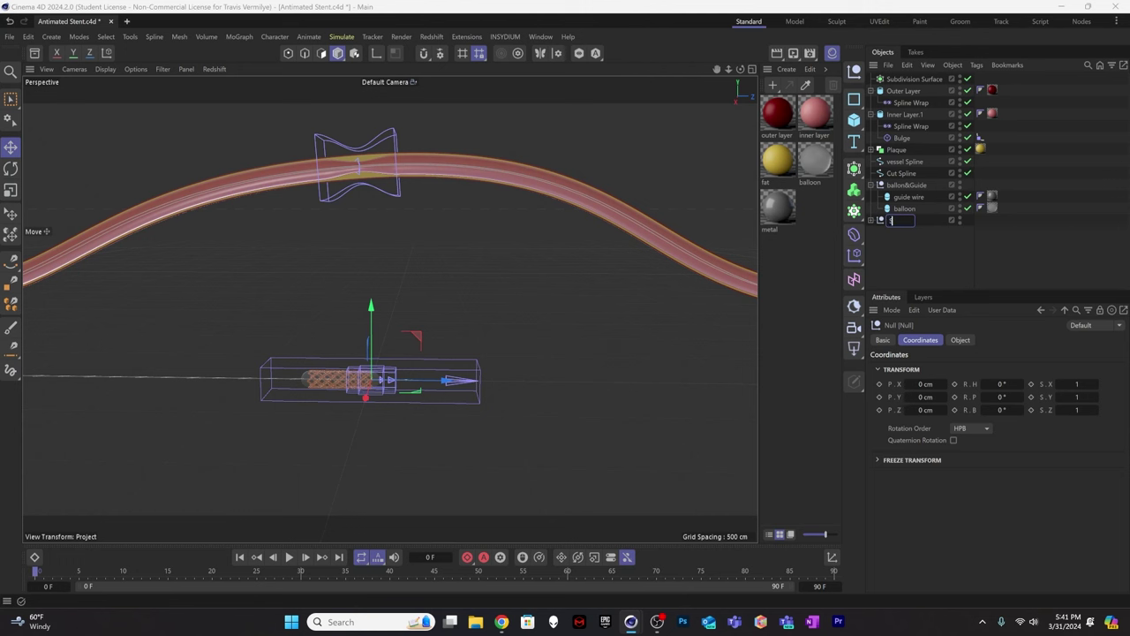
{"action": "type", "text": "tent Animated"}
{"action": "key", "text": "Return"}
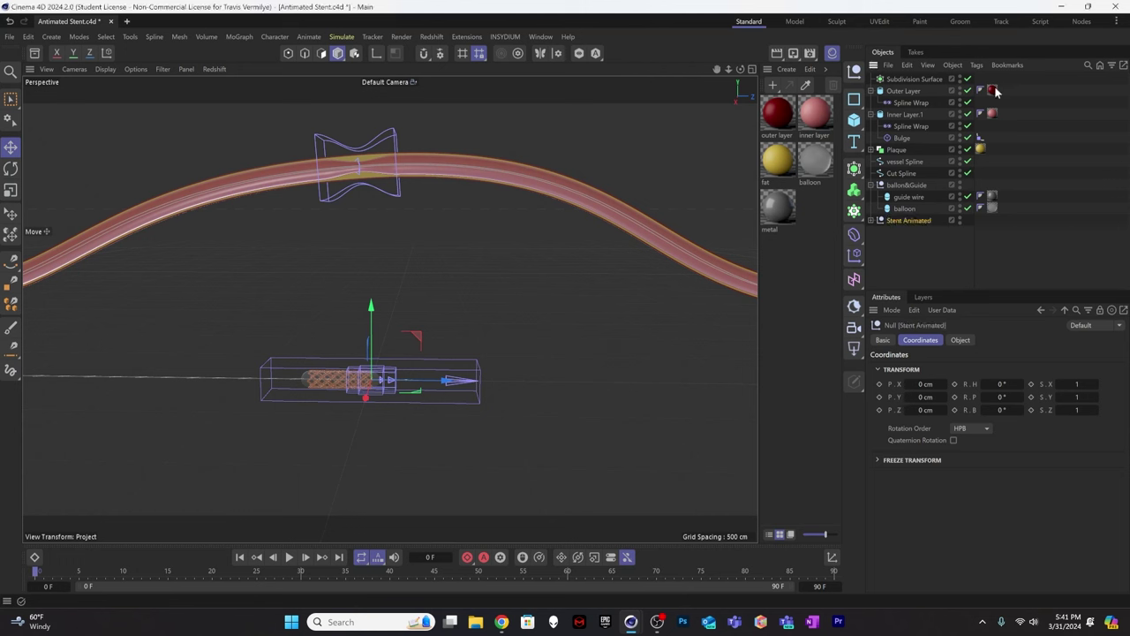
{"action": "left_click", "coordinate": [875, 219]}
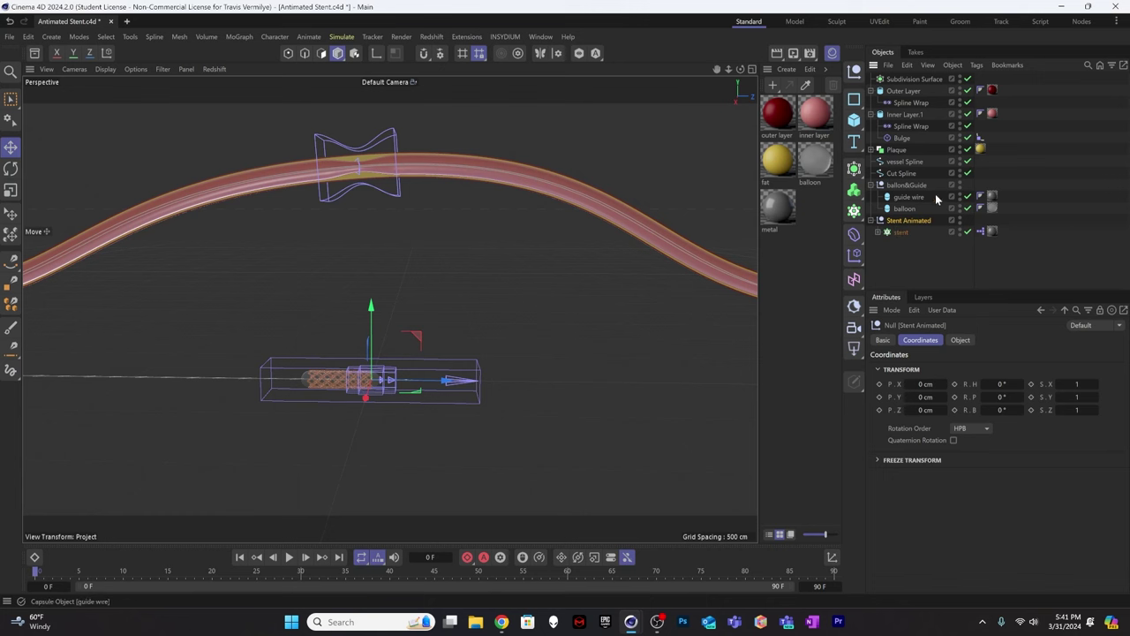
{"action": "left_click", "coordinate": [903, 270]}
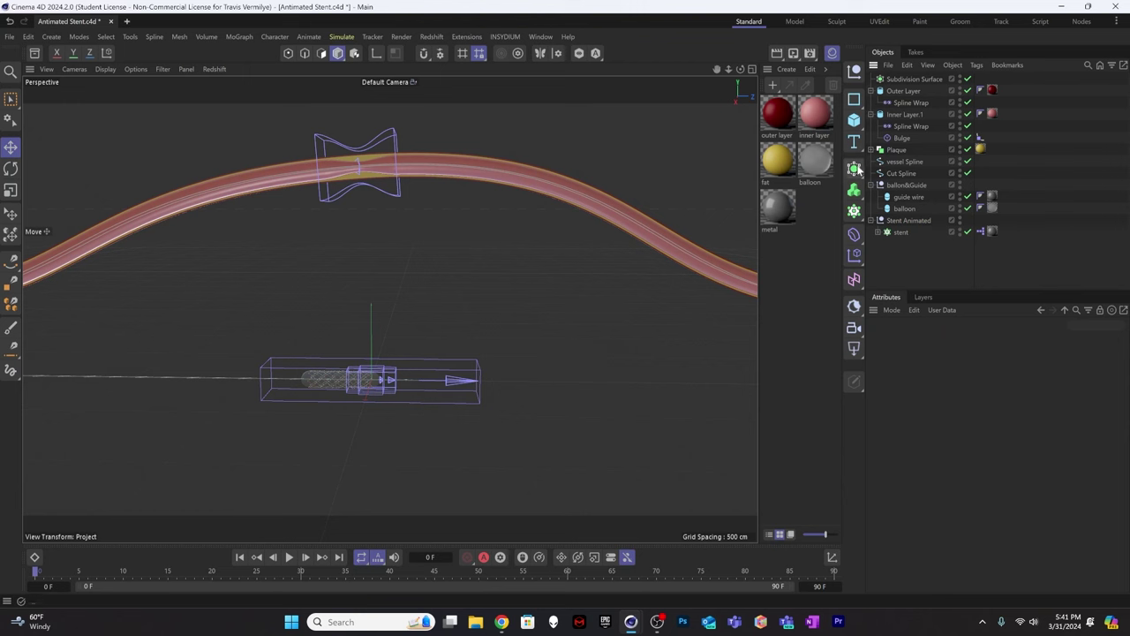
Add a Spline Wrap deformer inside the ballon&Guide group, with axis +Z and vessel Spline as its spline.
{"action": "left_click", "coordinate": [854, 234]}
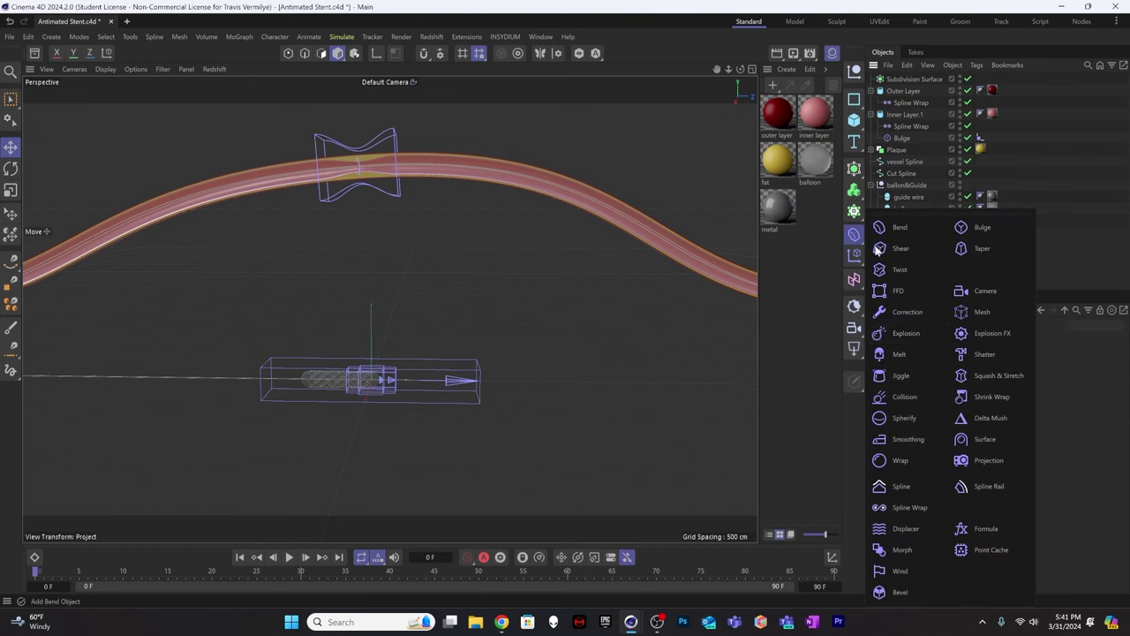
{"action": "left_click", "coordinate": [910, 507]}
{"action": "left_click_drag", "start_coordinate": [921, 108], "coordinate": [910, 208]}
{"action": "left_click", "coordinate": [960, 340]}
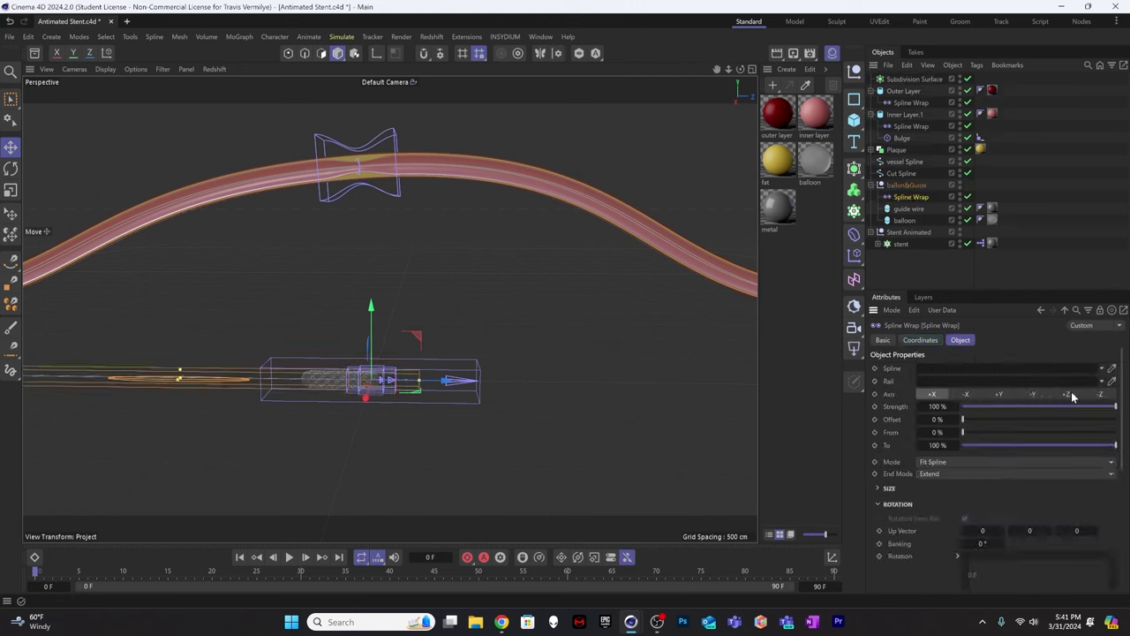
{"action": "left_click", "coordinate": [1071, 394]}
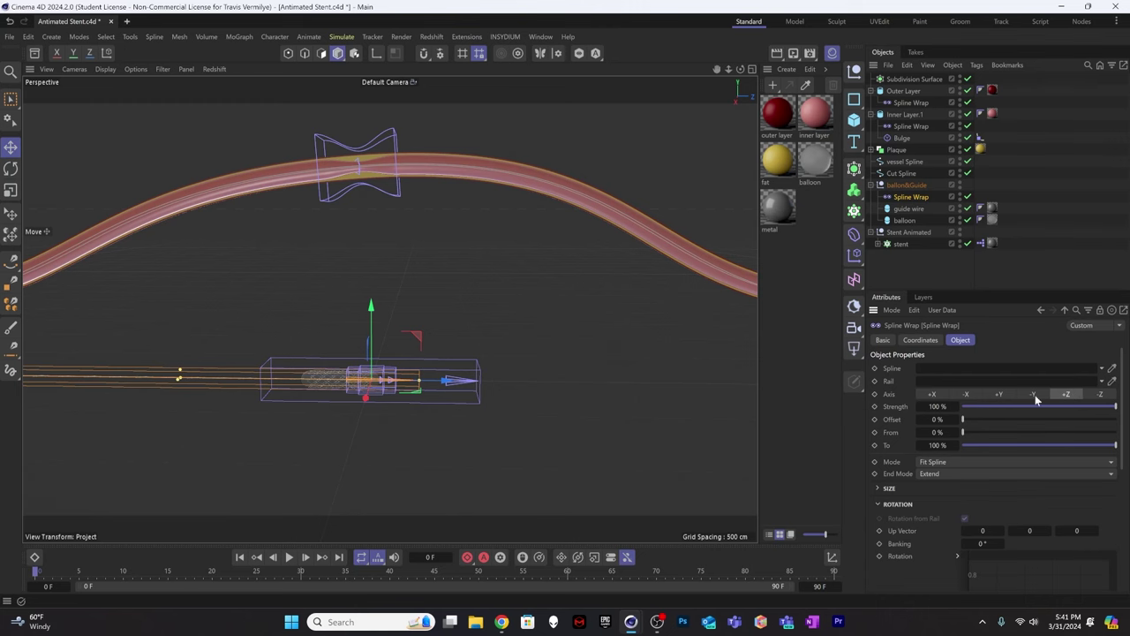
{"action": "left_click_drag", "start_coordinate": [535, 331], "coordinate": [474, 277], "text": "alt"}
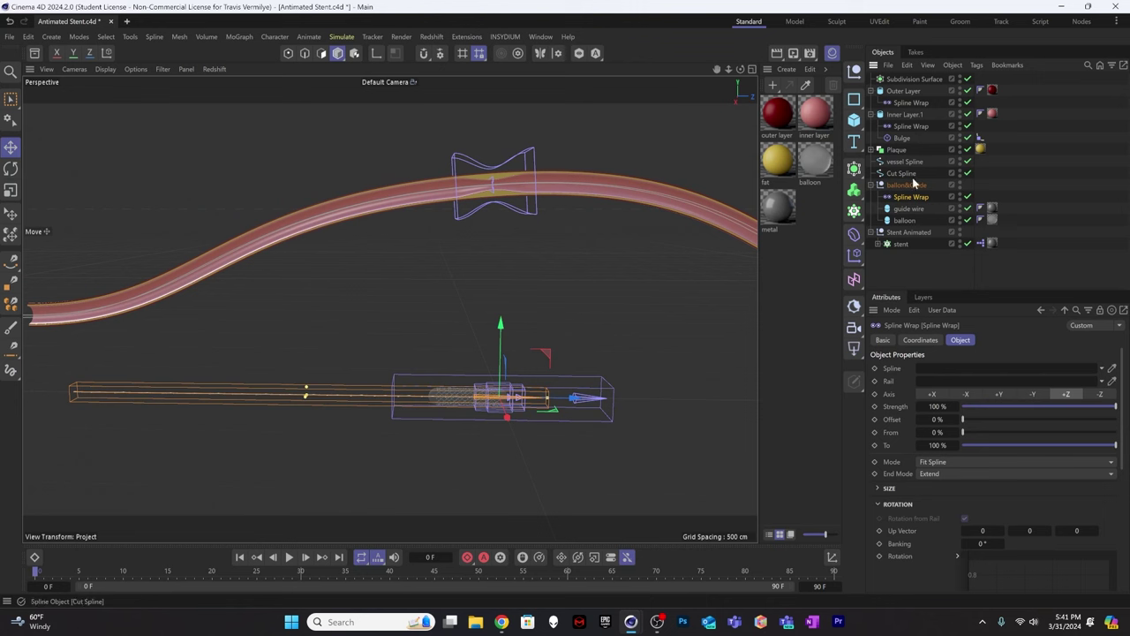
{"action": "left_click_drag", "start_coordinate": [910, 161], "coordinate": [968, 369]}
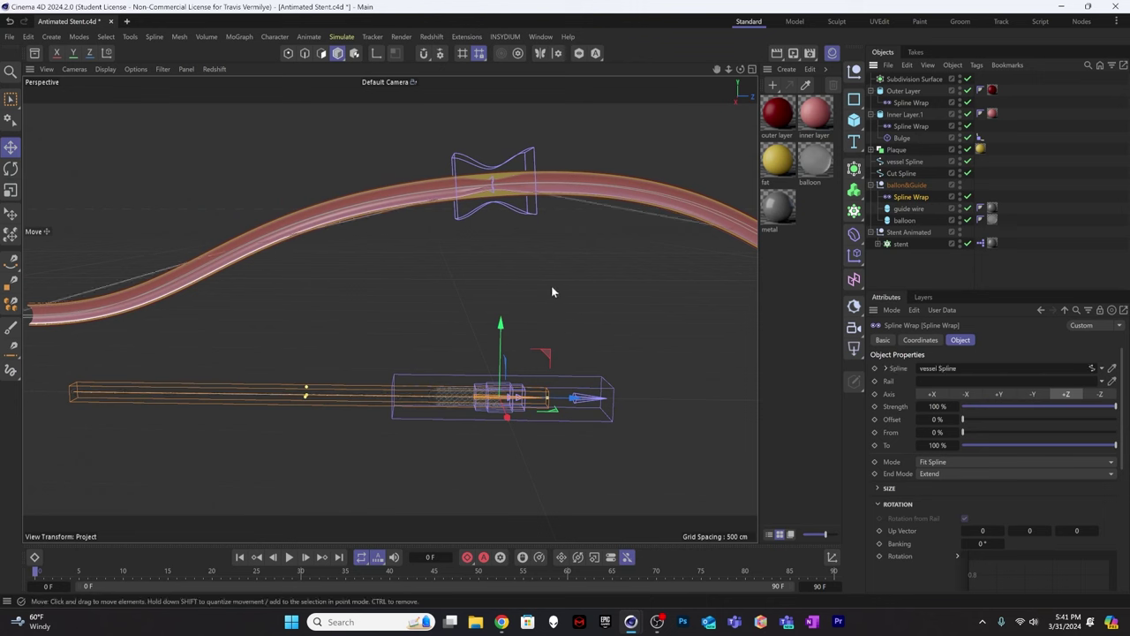
Try 720 rotation segments on the guide wire and restore the value to 16.
{"action": "left_click", "coordinate": [910, 208]}
{"action": "left_click", "coordinate": [963, 419]}
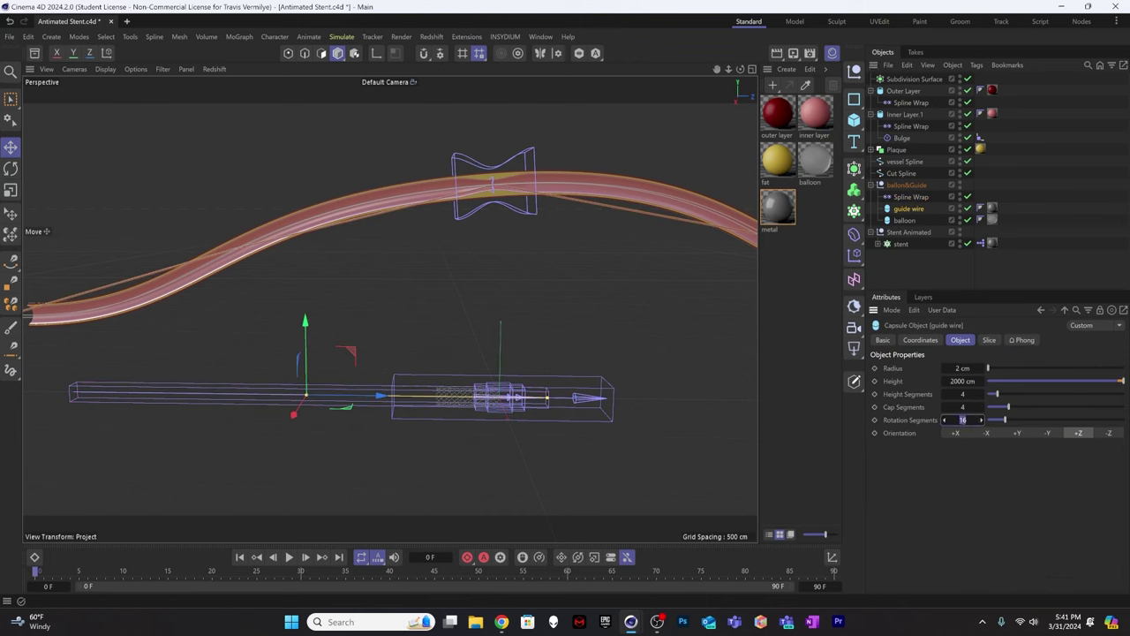
{"action": "type", "text": "720"}
{"action": "key", "text": "Return"}
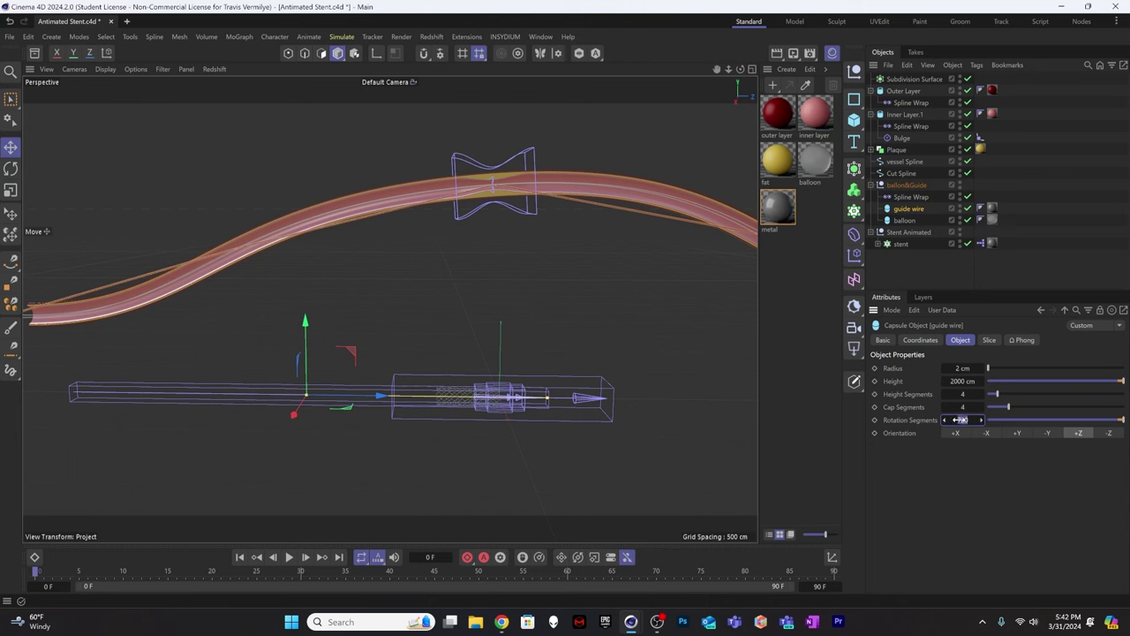
{"action": "type", "text": "1616"}
Set the guide wire's height segments to 720 so it bends smoothly along the vessel spline.
{"action": "left_click", "coordinate": [962, 394]}
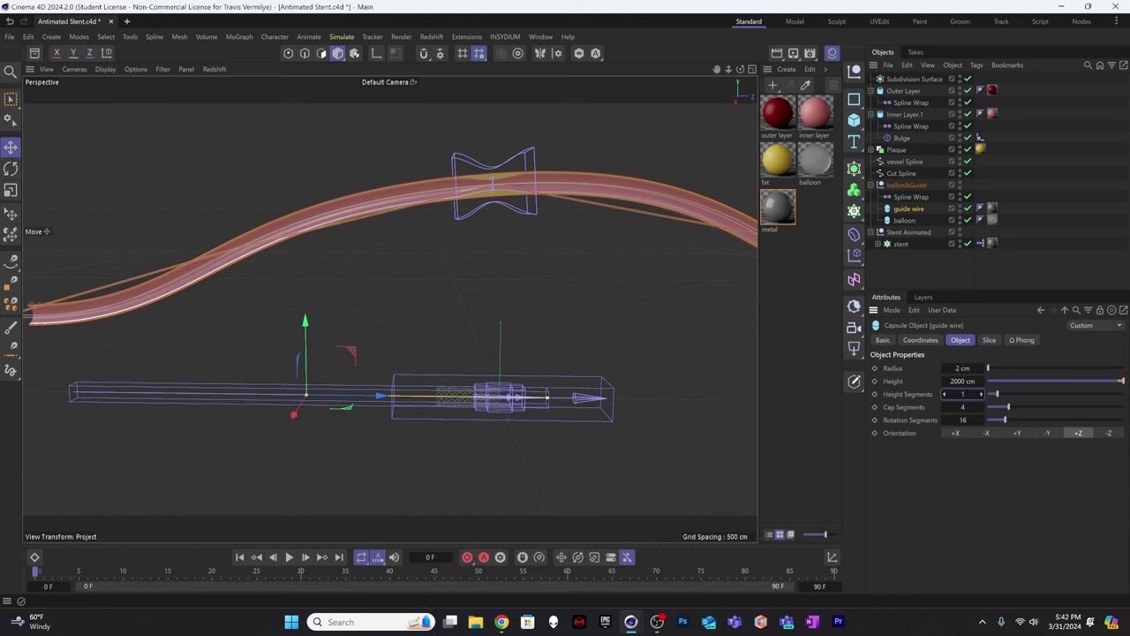
{"action": "type", "text": "720"}
{"action": "key", "text": "Return"}
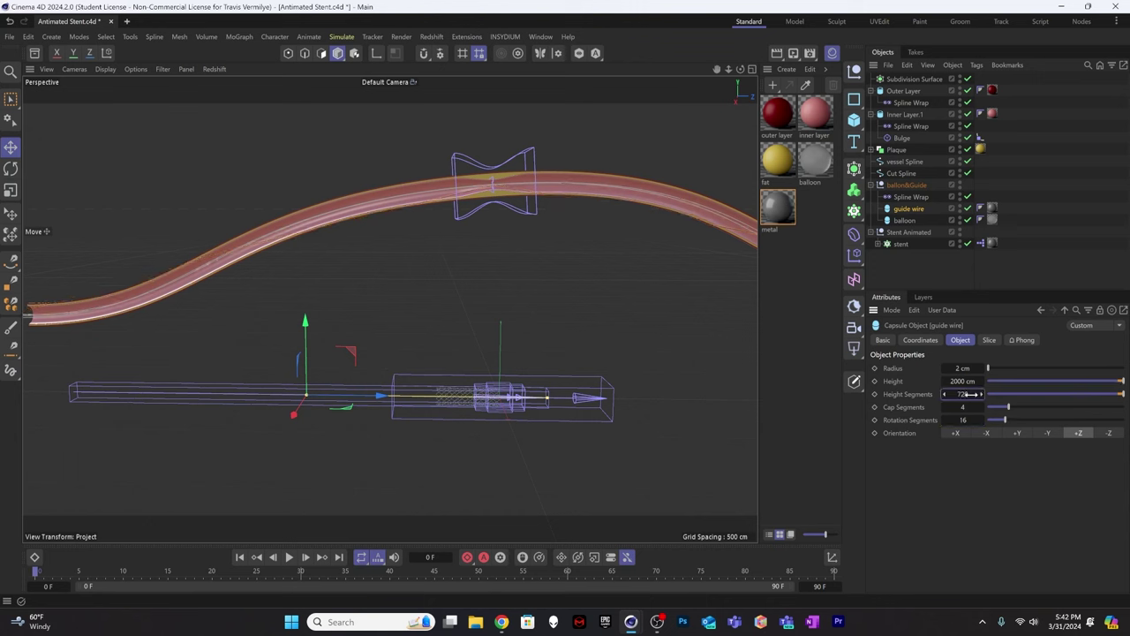
Set the mode of the ballon&Guide group's Spline Wrap to Keep Length.
{"action": "left_click", "coordinate": [912, 197]}
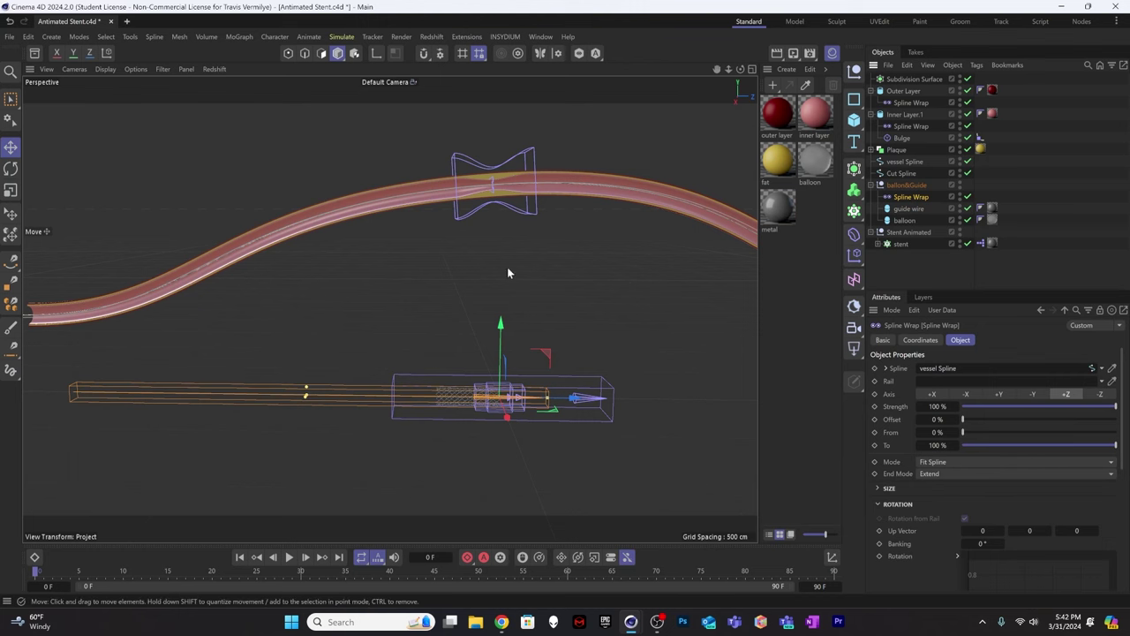
{"action": "middle_click_drag", "start_coordinate": [648, 272], "coordinate": [312, 239], "text": "alt"}
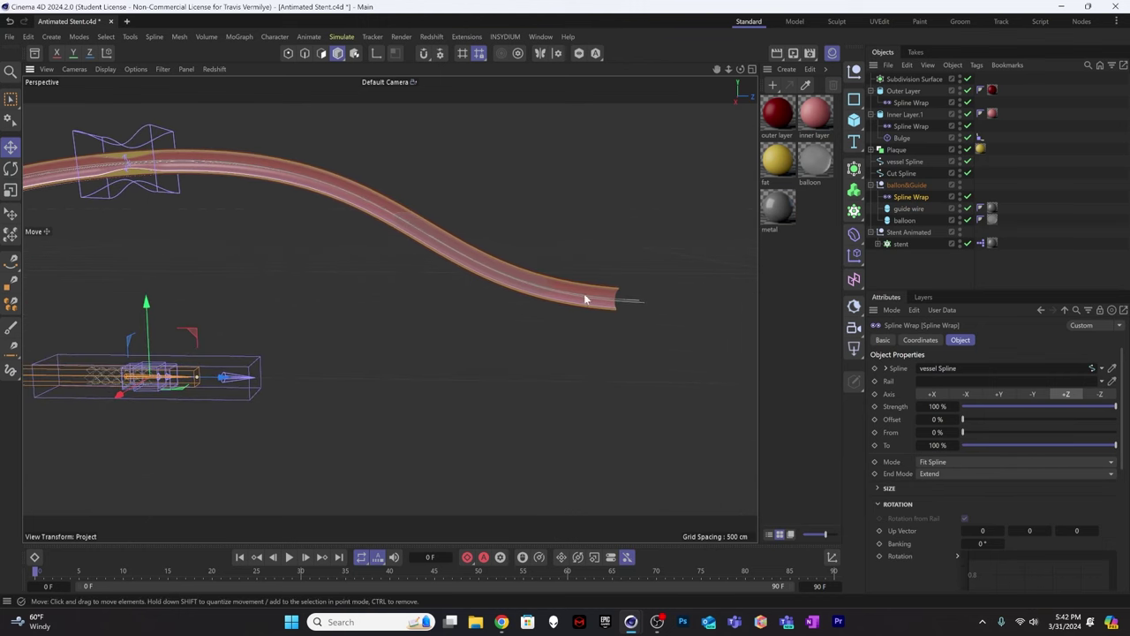
{"action": "middle_click_drag", "start_coordinate": [414, 283], "coordinate": [544, 341], "text": "alt"}
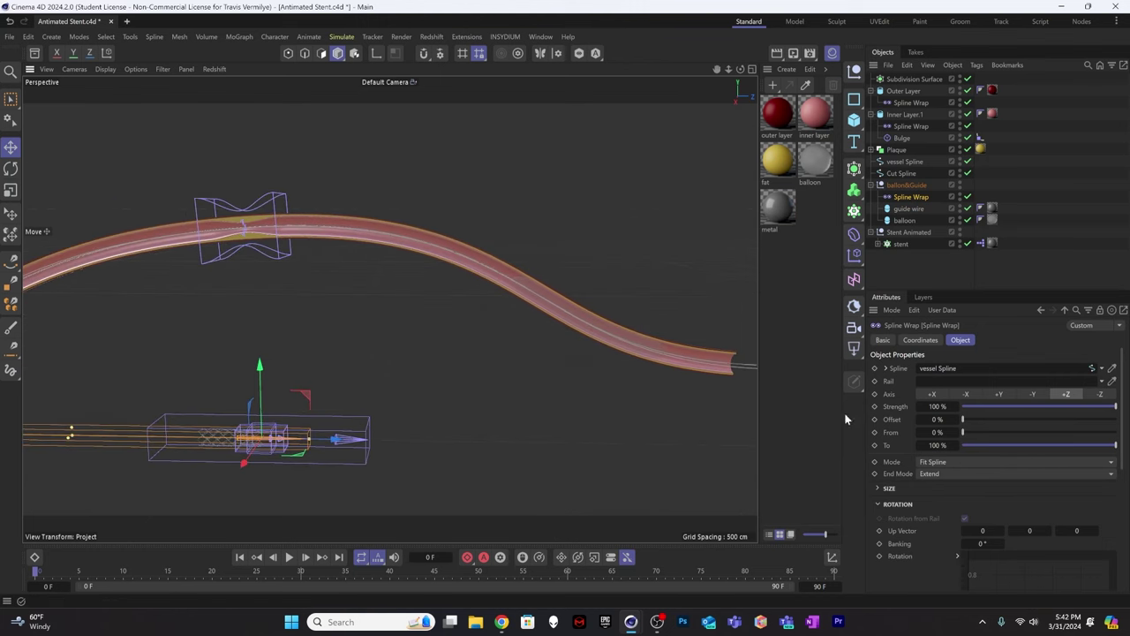
{"action": "left_click", "coordinate": [945, 461]}
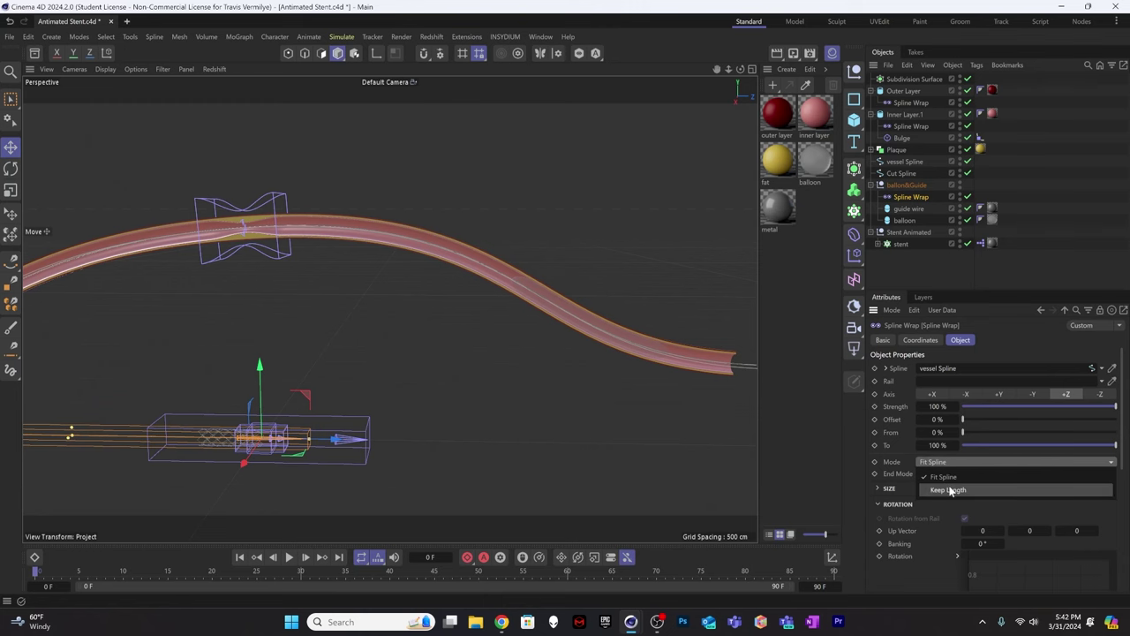
{"action": "left_click", "coordinate": [949, 488]}
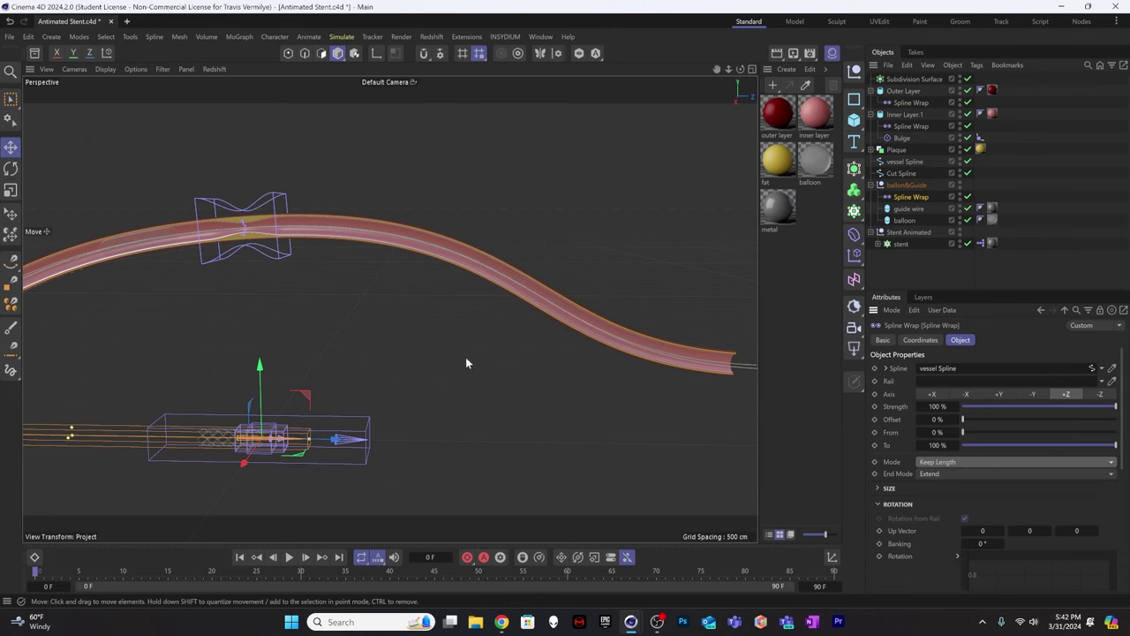
Set the Spline Wrap's offset to 10% so the balloon sits inside the narrowed plaque section.
{"action": "middle_click_drag", "start_coordinate": [214, 267], "coordinate": [317, 265], "text": "alt"}
{"action": "mouse_move", "coordinate": [230, 251]}
{"action": "right_mouse_down", "text": "alt"}
{"action": "mouse_move", "coordinate": [407, 179]}
{"action": "mouse_move", "coordinate": [222, 218]}
{"action": "right_mouse_up", "text": "alt"}
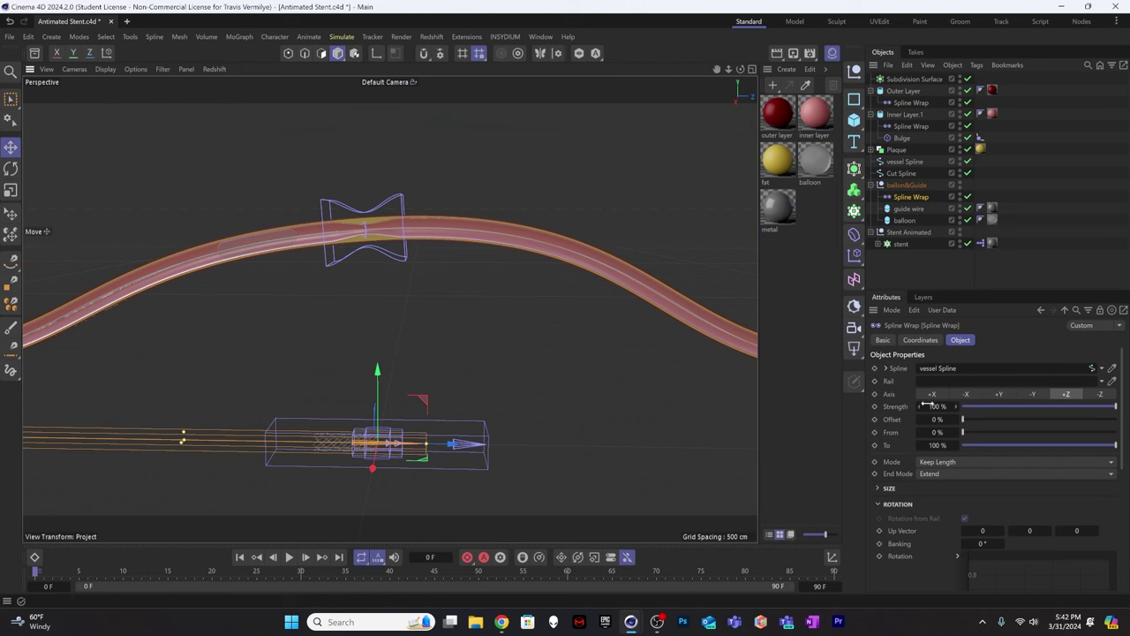
{"action": "left_click_drag", "start_coordinate": [942, 422], "coordinate": [959, 420]}
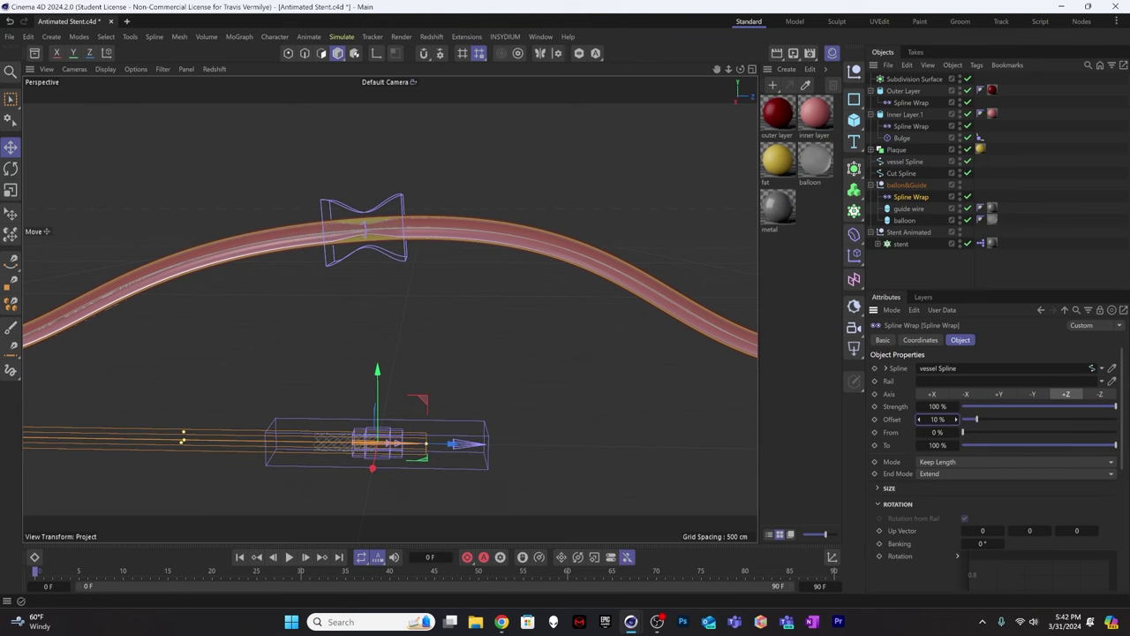
{"action": "right_click_drag", "start_coordinate": [365, 222], "coordinate": [496, 150], "text": "alt"}
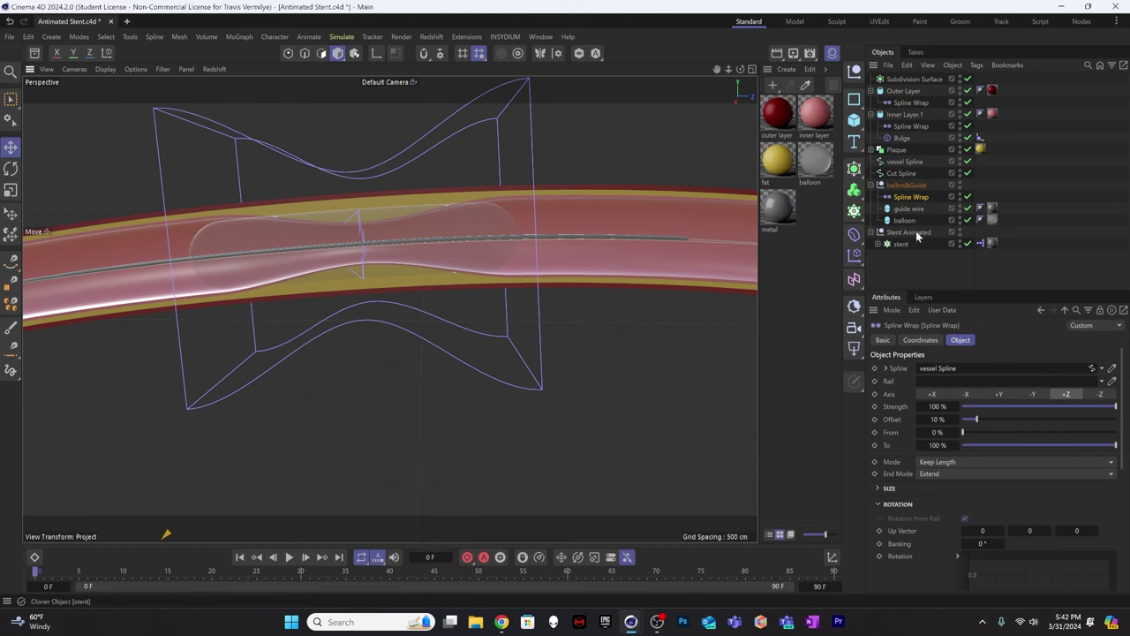
Copy the ballon&Guide group's Spline Wrap into the Stent Animated group above the stent.
{"action": "left_click_drag", "start_coordinate": [910, 196], "coordinate": [912, 247], "text": "ctrl"}
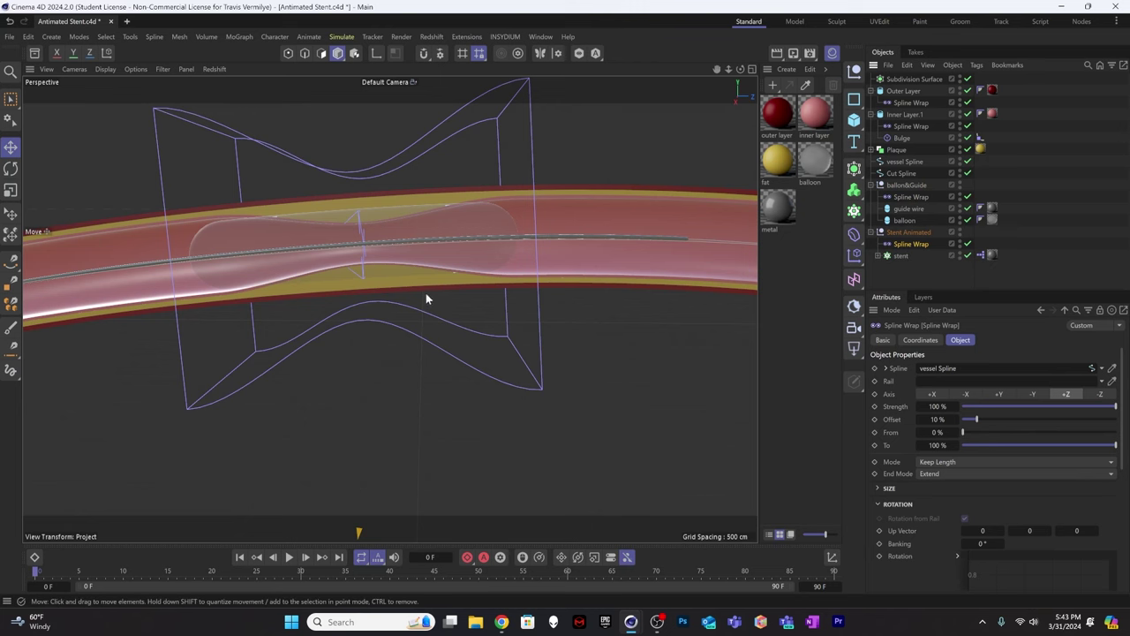
{"action": "scroll", "coordinate": [425, 299], "scroll_direction": "down", "scroll_amount": 6}
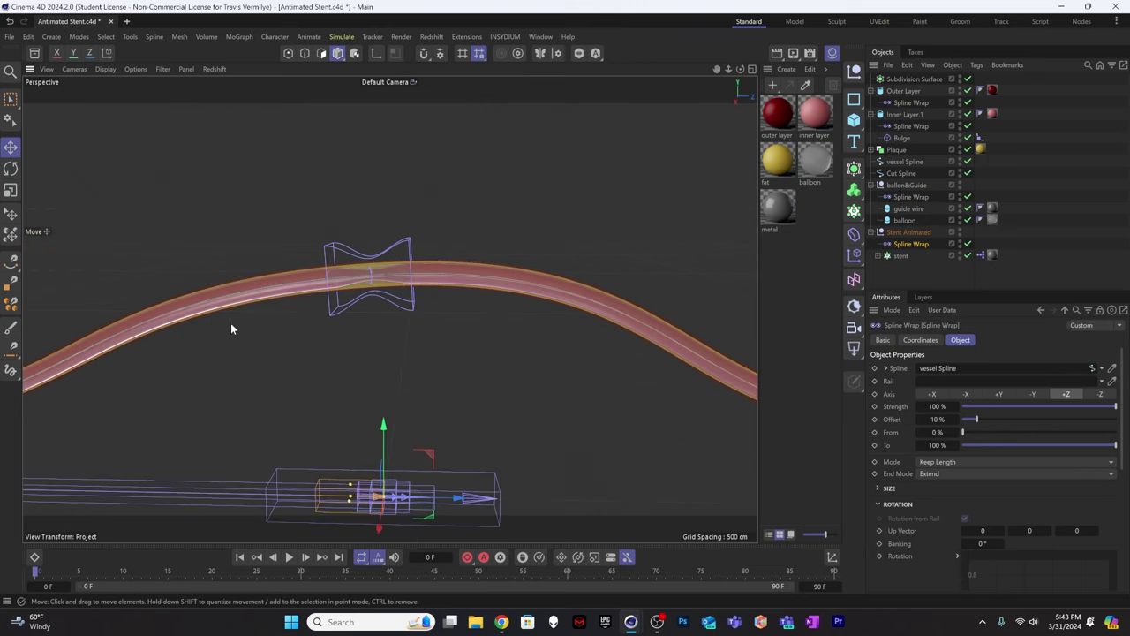
{"action": "middle_click_drag", "start_coordinate": [253, 349], "coordinate": [397, 275], "text": "alt"}
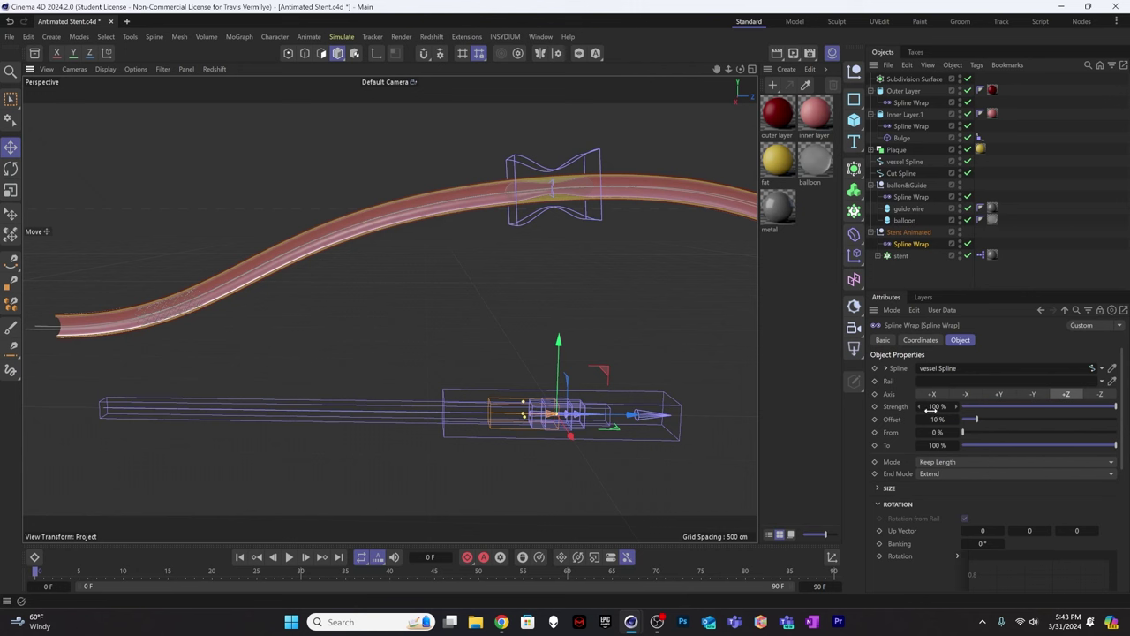
Adjust the offset of the stent's Spline Wrap to 46.5% so the stent is centred around the balloon.
{"action": "left_click_drag", "start_coordinate": [938, 420], "coordinate": [993, 419]}
{"action": "scroll", "coordinate": [577, 178], "scroll_direction": "up", "scroll_amount": 6}
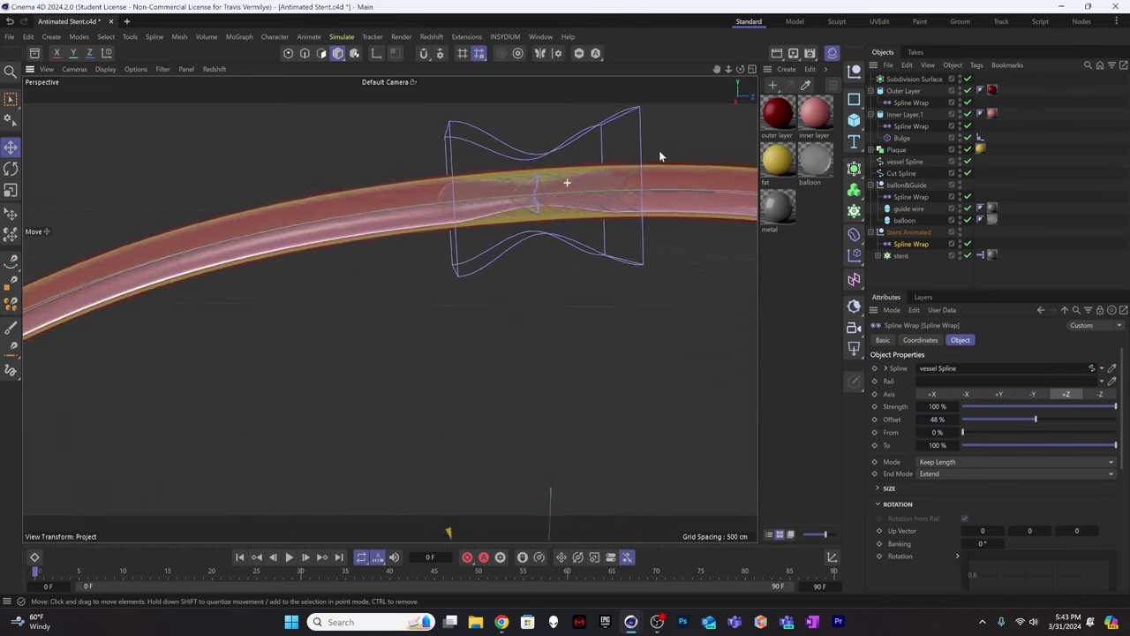
{"action": "left_click_drag", "start_coordinate": [622, 185], "coordinate": [519, 384], "text": "alt"}
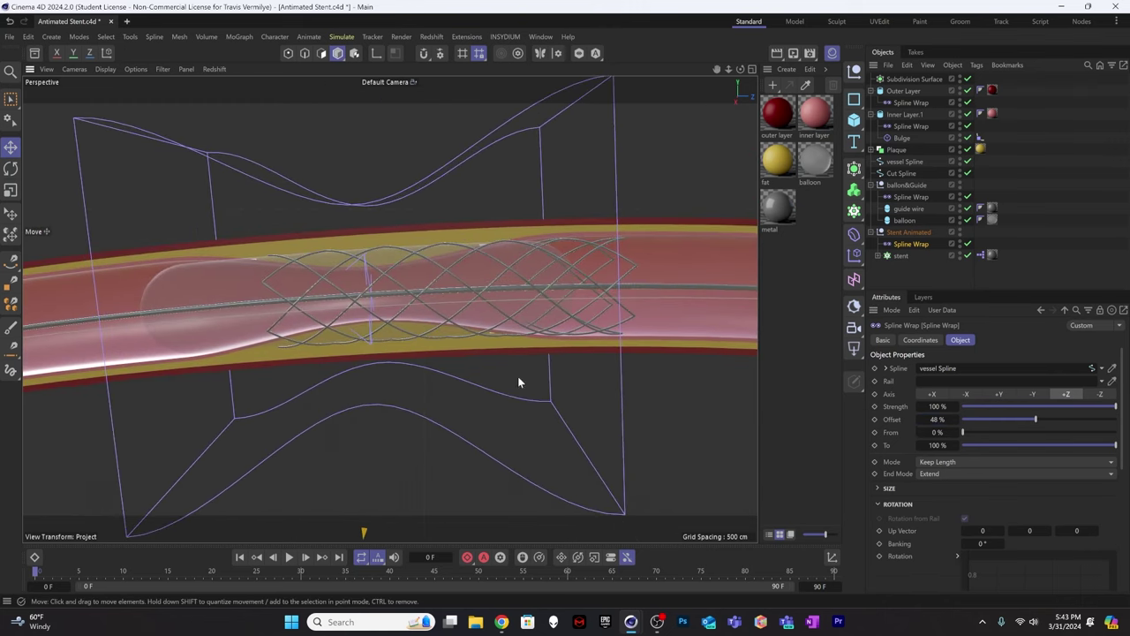
{"action": "left_click", "coordinate": [918, 420]}
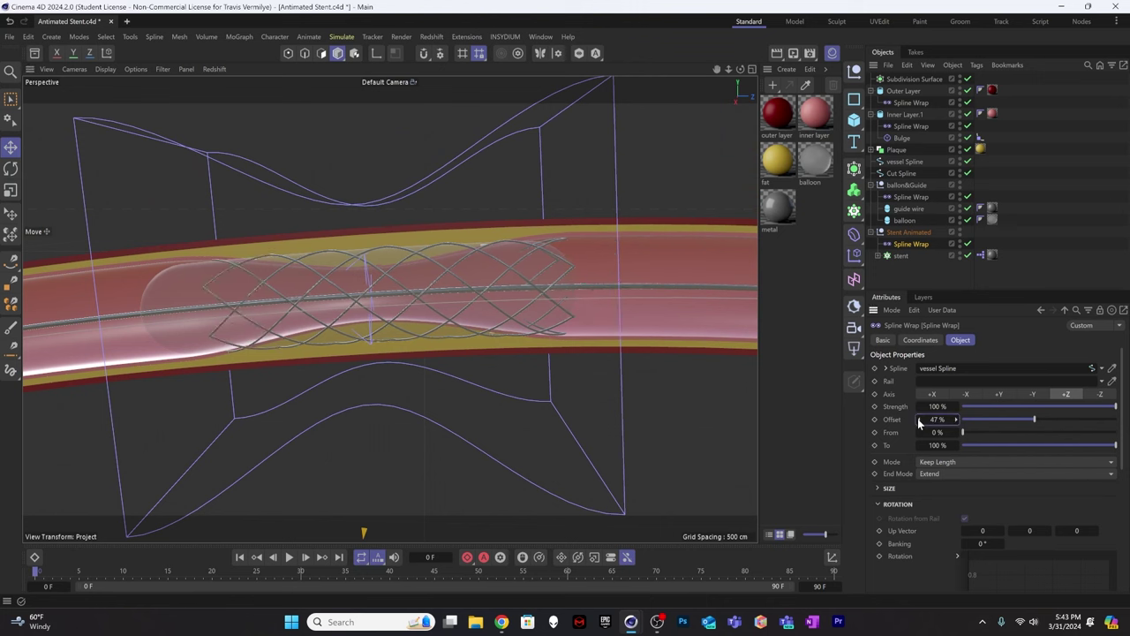
{"action": "scroll", "coordinate": [918, 418], "scroll_direction": "down", "scroll_amount": 1}
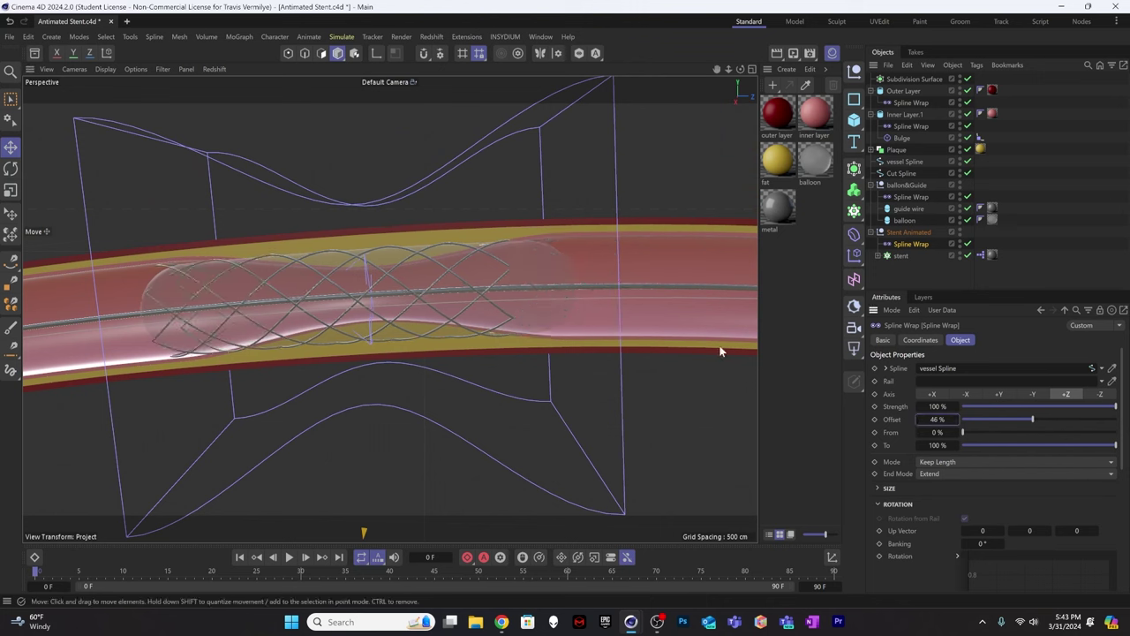
{"action": "double_click", "coordinate": [938, 419]}
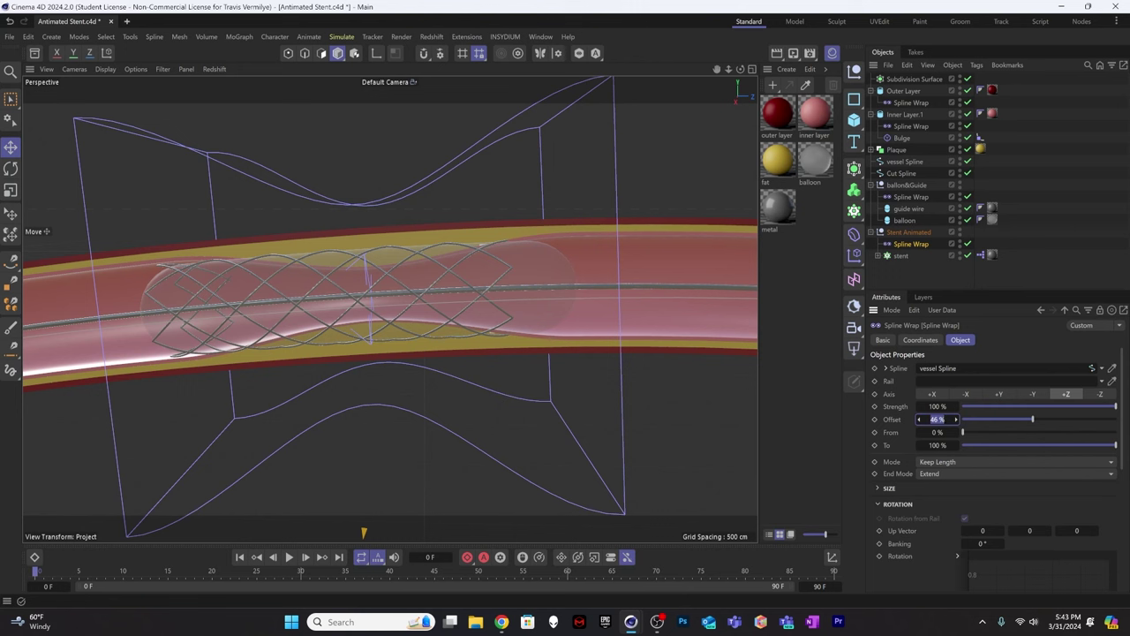
{"action": "type", "text": "46.5"}
{"action": "key", "text": "Return"}
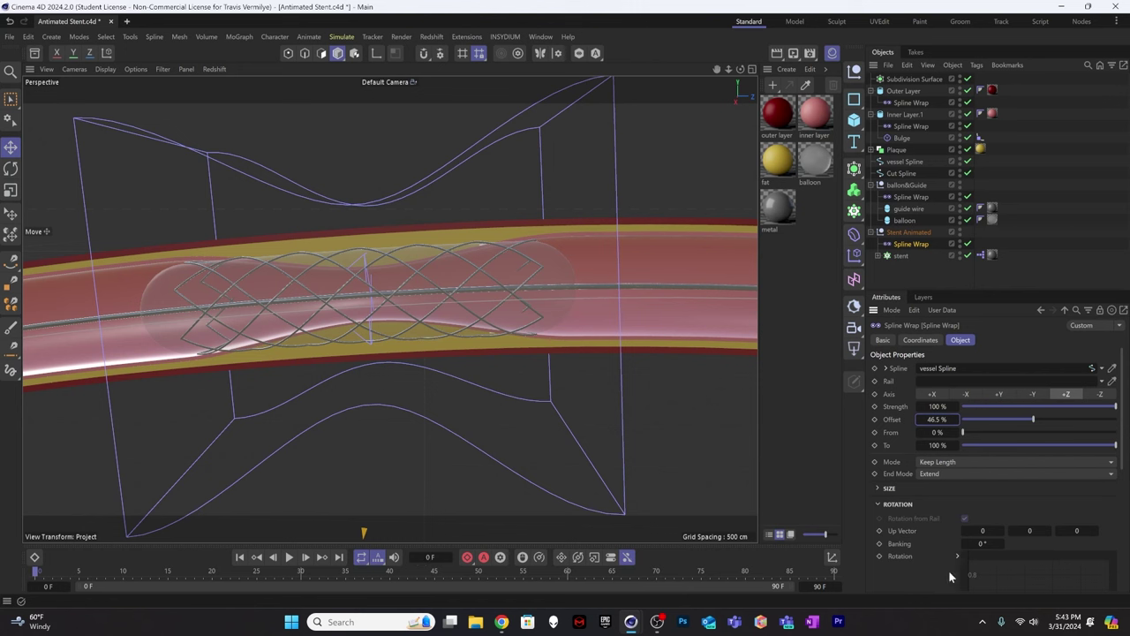
Extend the animation timeline to 450 frames and scrub the playhead forward from the start.
{"action": "double_click", "coordinate": [835, 583]}
{"action": "type", "text": "450"}
{"action": "key", "text": "Return"}
{"action": "left_click_drag", "start_coordinate": [58, 574], "coordinate": [451, 574]}
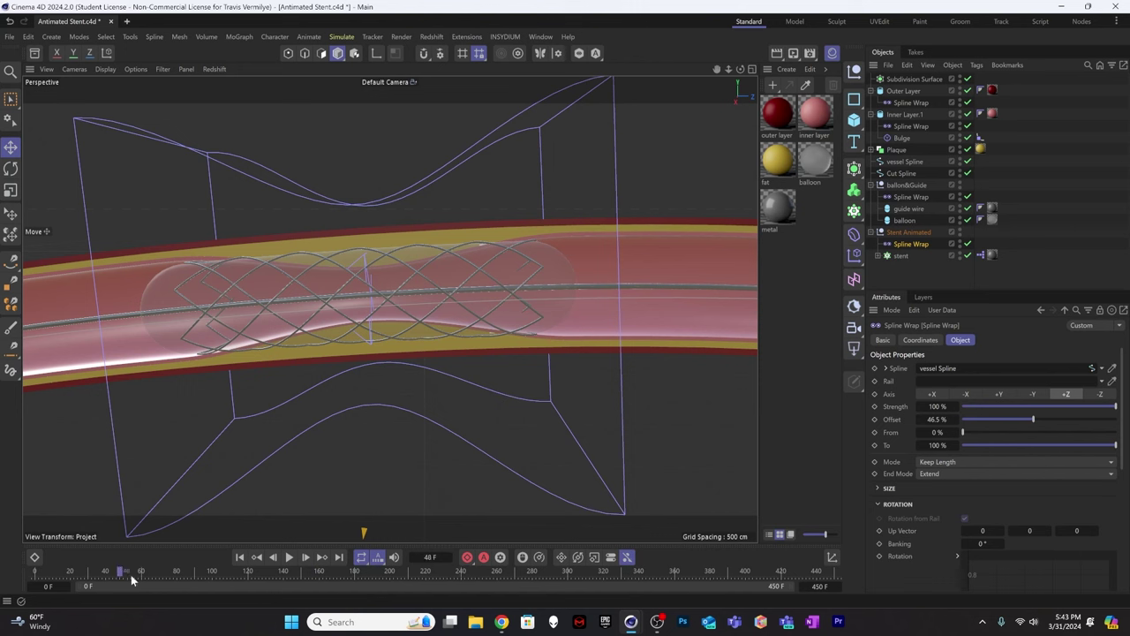
Keyframe the Spline Wrap offsets at frame 120, 46.5% for the stent and 10% for the balloon and guide wire.
{"action": "left_click_drag", "start_coordinate": [226, 590], "coordinate": [248, 477]}
{"action": "left_click", "coordinate": [875, 419]}
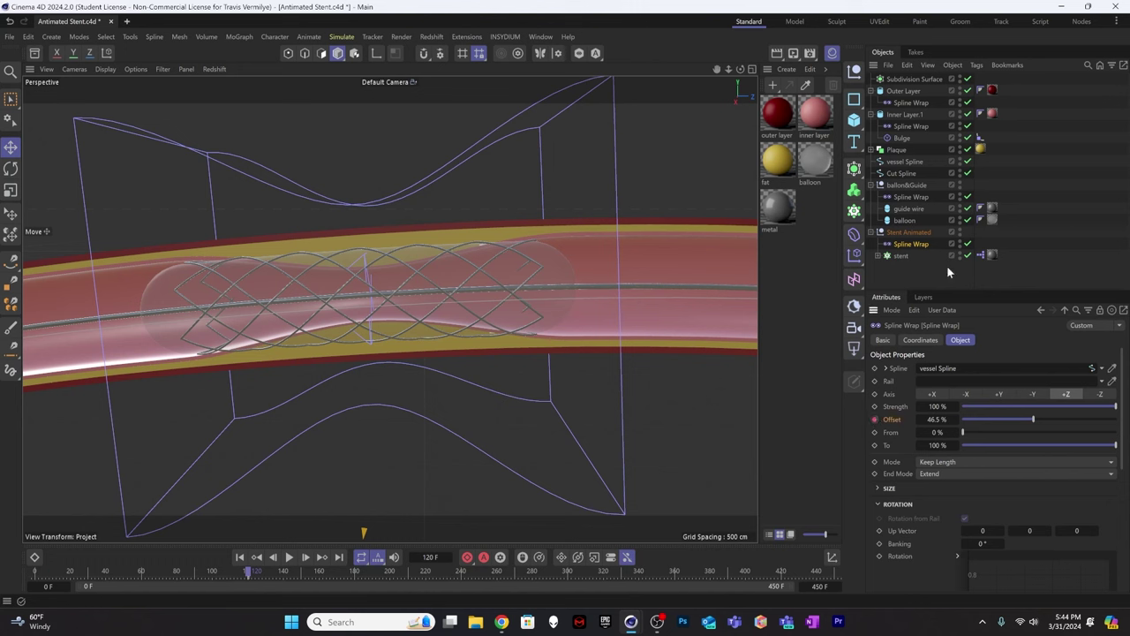
{"action": "left_click", "coordinate": [909, 197]}
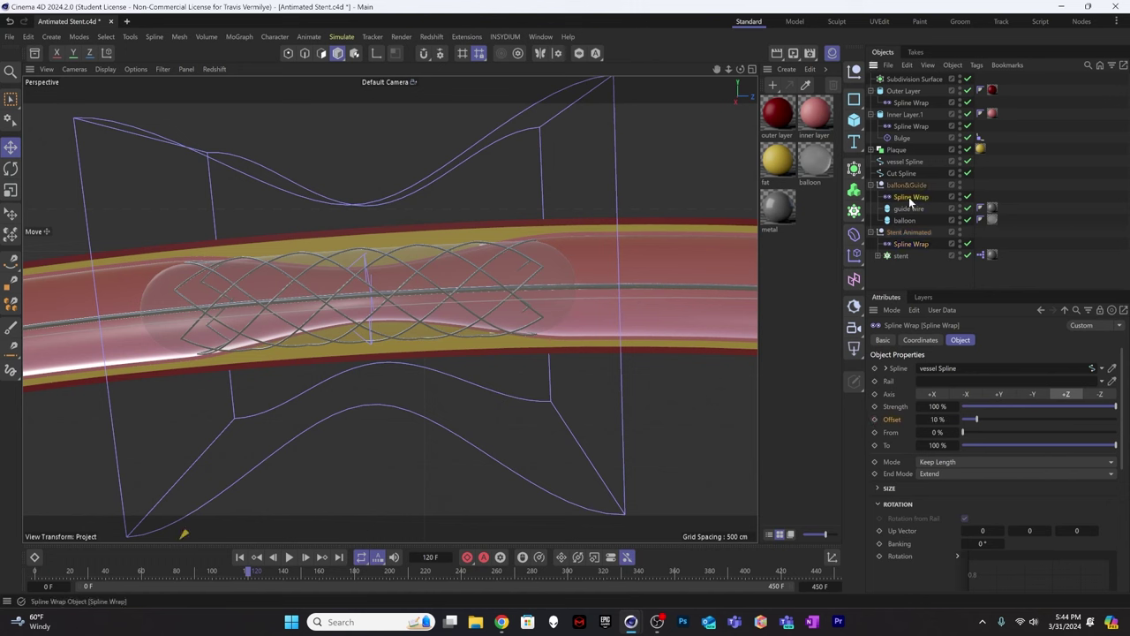
{"action": "left_click", "coordinate": [874, 419]}
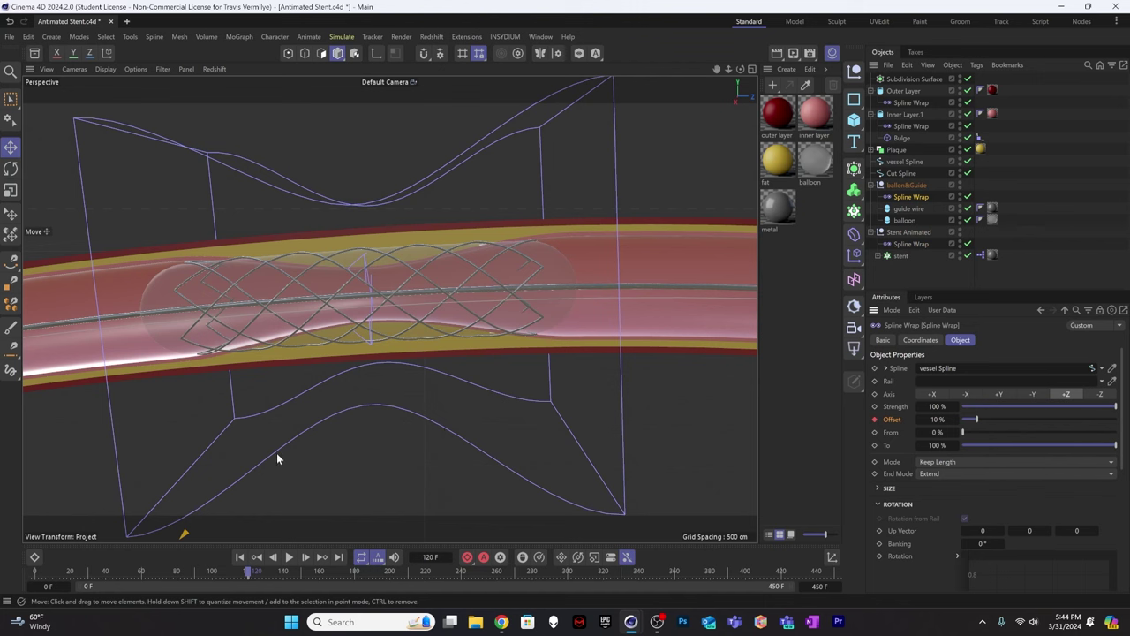
Set the ballon&Guide Spline Wrap's offset to -22% at frame 60 and keyframe it.
{"action": "left_click_drag", "start_coordinate": [250, 573], "coordinate": [142, 575]}
{"action": "scroll", "coordinate": [423, 317], "scroll_direction": "down", "scroll_amount": 6}
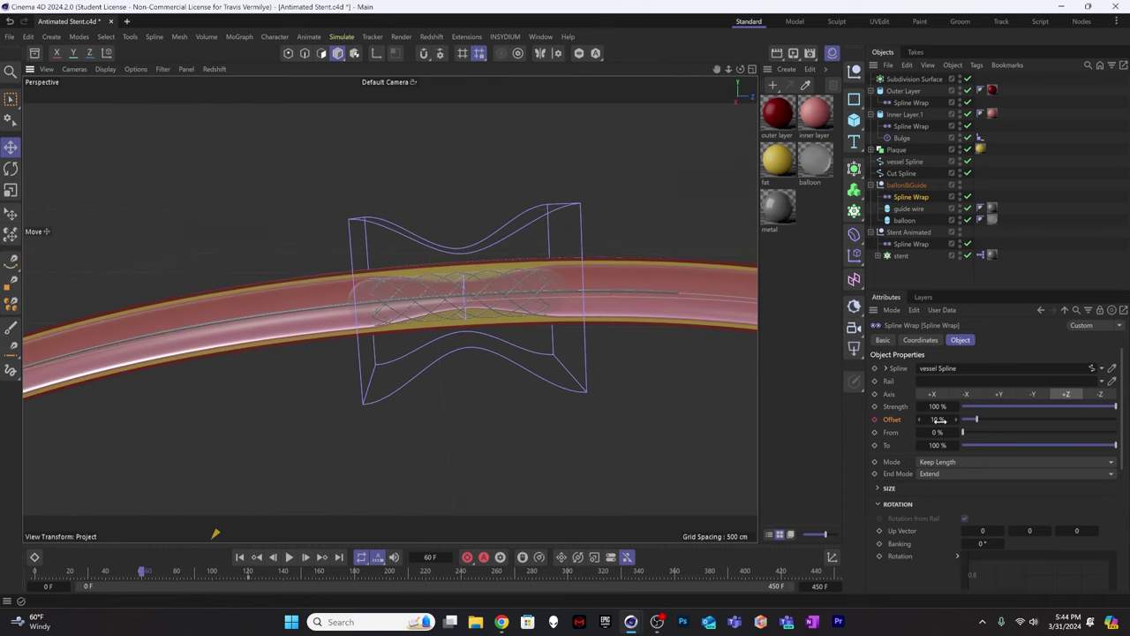
{"action": "left_click_drag", "start_coordinate": [941, 420], "coordinate": [913, 420]}
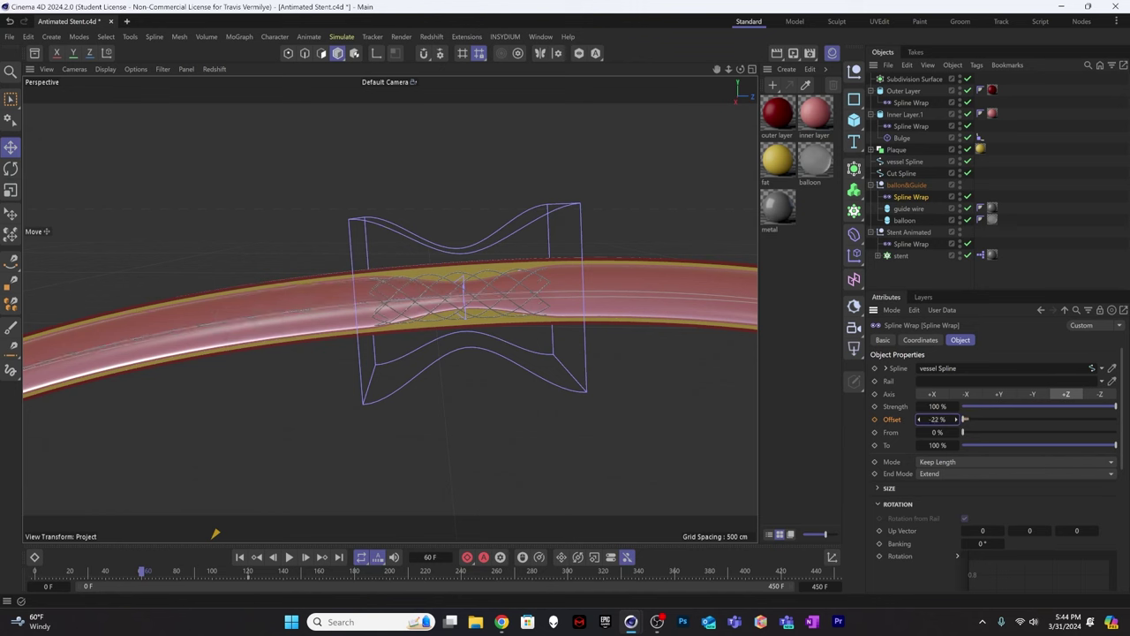
{"action": "left_click", "coordinate": [927, 420]}
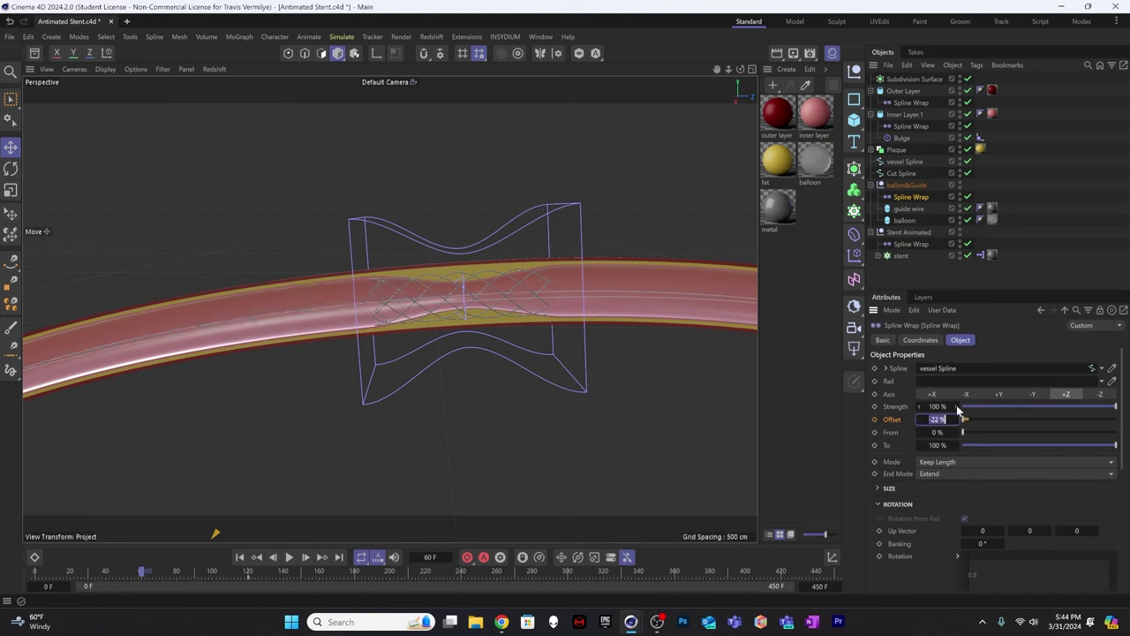
{"action": "left_click", "coordinate": [874, 419]}
{"action": "left_click", "coordinate": [375, 557]}
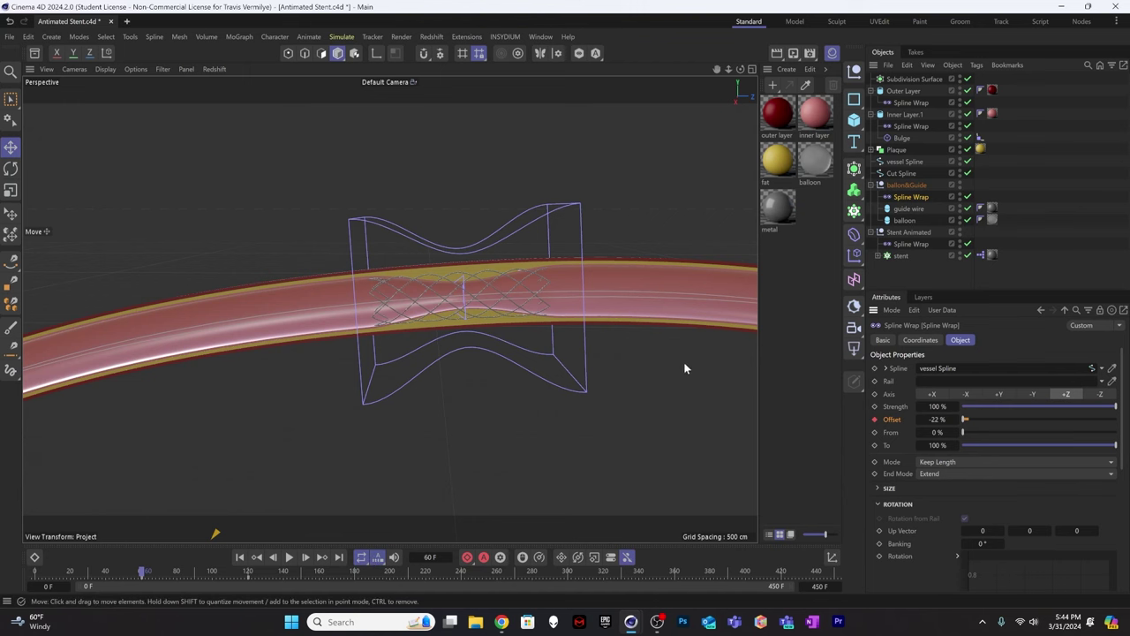
Set the stent's Spline Wrap offset to 14.5% at frame 60 so it surrounds the balloon, and keyframe it.
{"action": "left_click_drag", "start_coordinate": [177, 365], "coordinate": [474, 393], "text": "alt"}
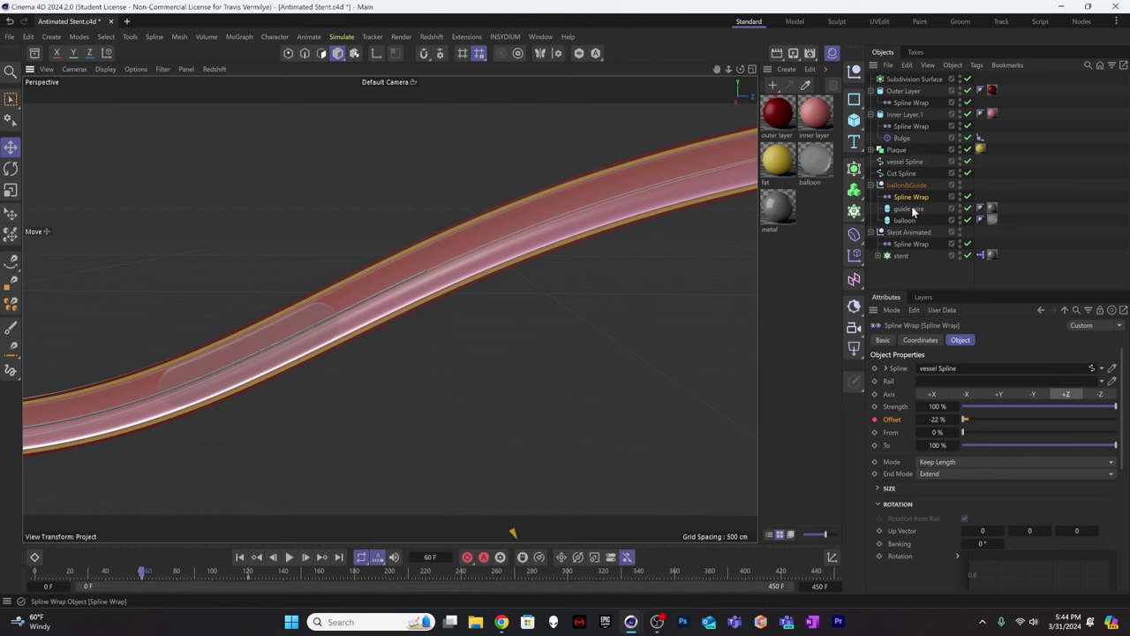
{"action": "left_click", "coordinate": [909, 244]}
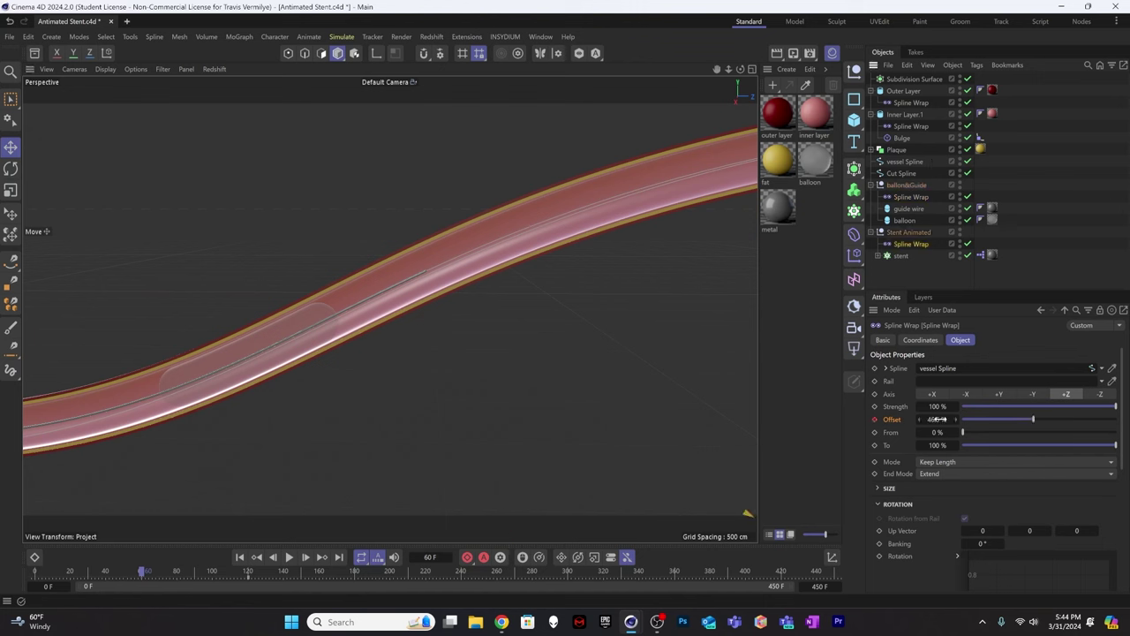
{"action": "left_click_drag", "start_coordinate": [938, 420], "coordinate": [909, 419]}
{"action": "left_click_drag", "start_coordinate": [821, 419], "coordinate": [827, 420]}
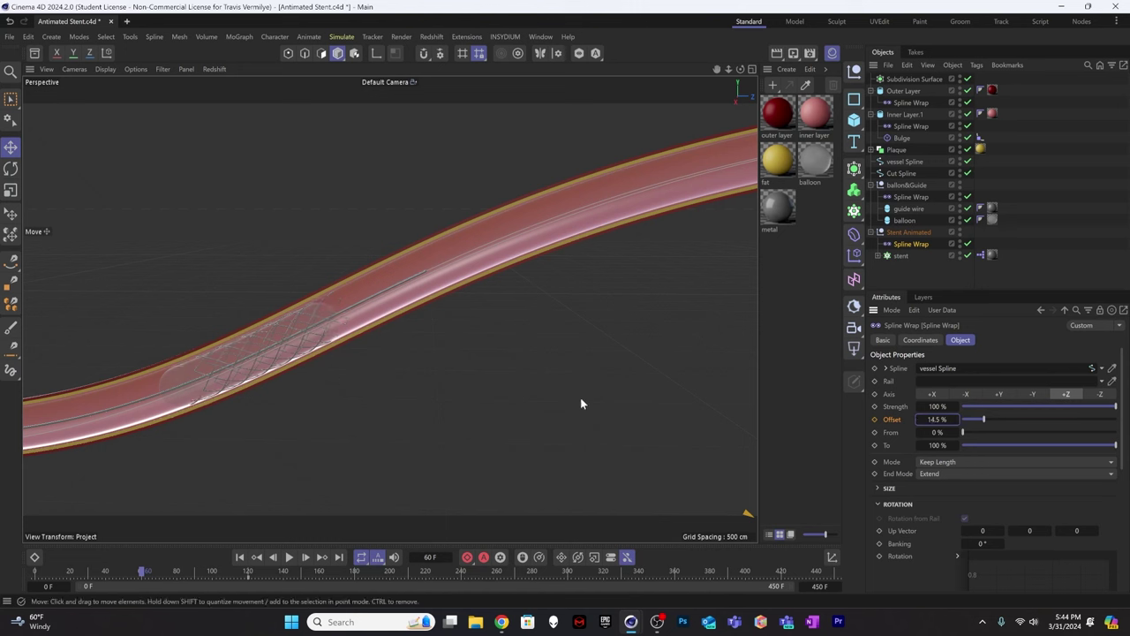
{"action": "left_click", "coordinate": [875, 420]}
Scrub the timeline forward from frame 60 and check that balloon and stent travel together into the plaque section.
{"action": "mouse_move", "coordinate": [385, 319]}
{"action": "left_mouse_down", "text": "alt"}
{"action": "mouse_move", "coordinate": [399, 344]}
{"action": "mouse_move", "coordinate": [421, 324]}
{"action": "mouse_move", "coordinate": [389, 309]}
{"action": "mouse_move", "coordinate": [389, 325]}
{"action": "mouse_move", "coordinate": [368, 333]}
{"action": "left_mouse_up", "text": "alt"}
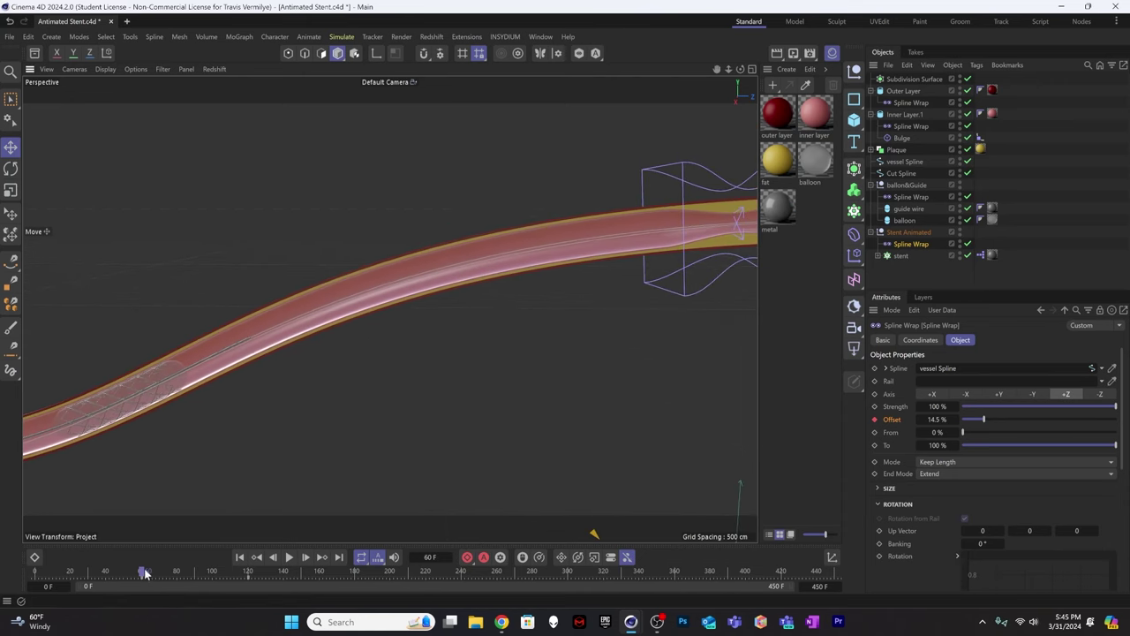
{"action": "left_click_drag", "start_coordinate": [146, 572], "coordinate": [271, 569]}
{"action": "left_click_drag", "start_coordinate": [389, 309], "coordinate": [473, 332], "text": "alt"}
{"action": "middle_click_drag", "start_coordinate": [364, 431], "coordinate": [265, 482], "text": "alt"}
{"action": "right_click_drag", "start_coordinate": [365, 386], "coordinate": [435, 370], "text": "alt"}
{"action": "mouse_move", "coordinate": [405, 369]}
{"action": "left_mouse_down", "text": "alt"}
{"action": "mouse_move", "coordinate": [442, 372]}
{"action": "mouse_move", "coordinate": [412, 374]}
{"action": "mouse_move", "coordinate": [397, 397]}
{"action": "mouse_move", "coordinate": [449, 386]}
{"action": "mouse_move", "coordinate": [420, 382]}
{"action": "mouse_move", "coordinate": [443, 375]}
{"action": "mouse_move", "coordinate": [408, 356]}
{"action": "mouse_move", "coordinate": [436, 353]}
{"action": "left_mouse_up", "text": "alt"}
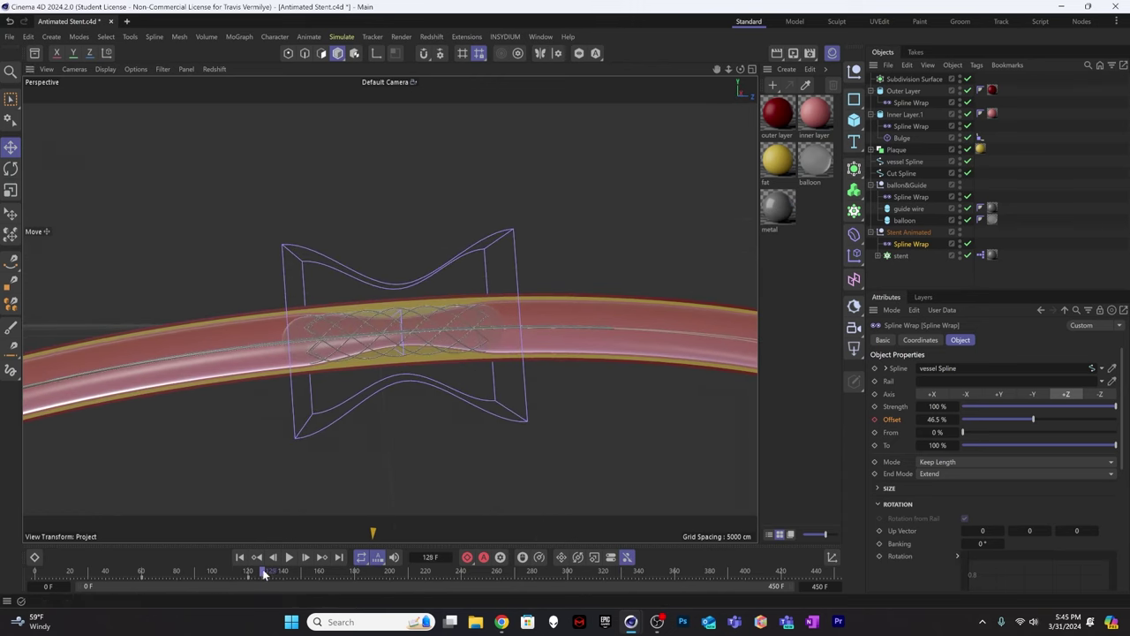
Return to frame 120 and move the XPresso tag from the stent to the Stent Animated group.
{"action": "mouse_move", "coordinate": [263, 574]}
{"action": "left_mouse_down"}
{"action": "mouse_move", "coordinate": [148, 575]}
{"action": "mouse_move", "coordinate": [296, 574]}
{"action": "mouse_move", "coordinate": [194, 576]}
{"action": "mouse_move", "coordinate": [254, 576]}
{"action": "left_mouse_up"}
{"action": "left_click", "coordinate": [982, 256]}
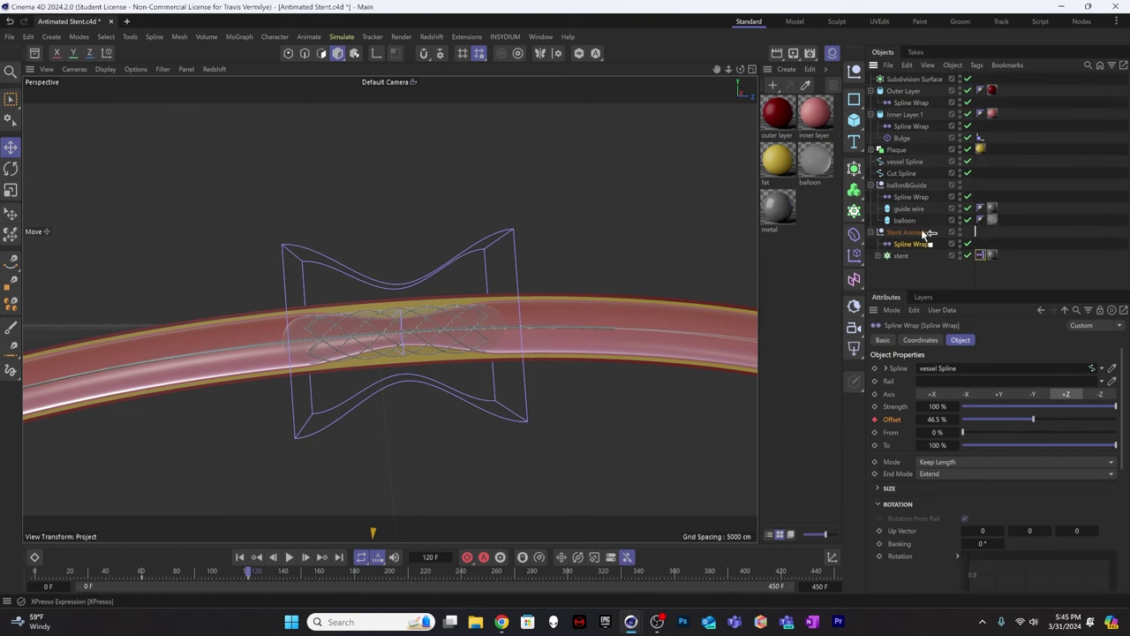
{"action": "left_click_drag", "start_coordinate": [923, 232], "coordinate": [924, 232]}
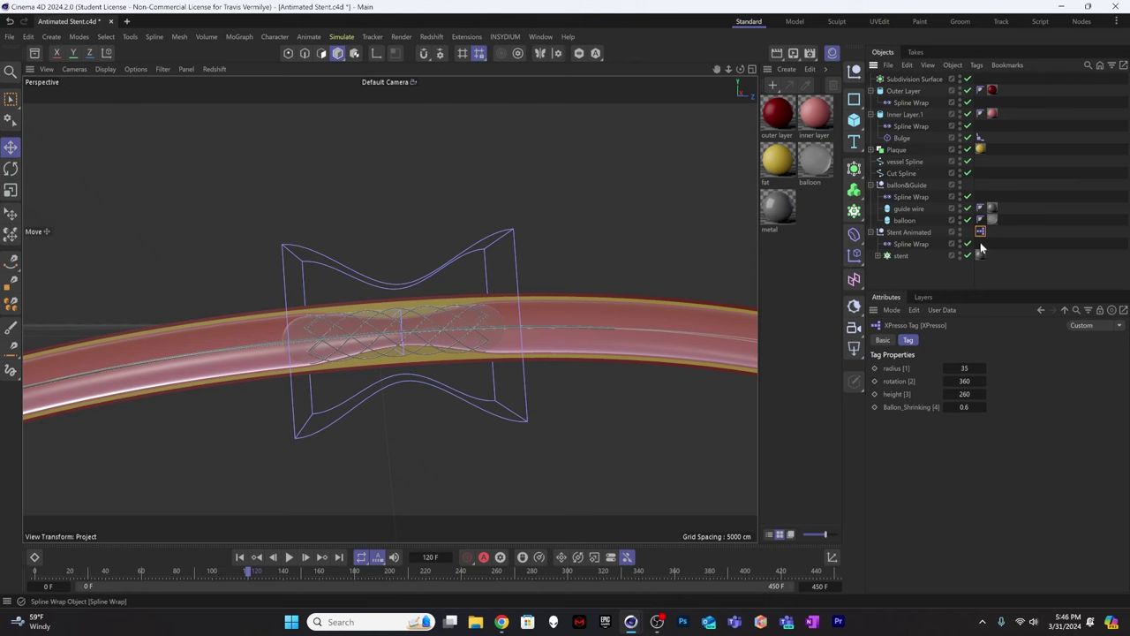
Set the XPresso tag's radius to 5 to collapse the stent and keyframe it at frame 130.
{"action": "left_click_drag", "start_coordinate": [970, 366], "coordinate": [932, 367]}
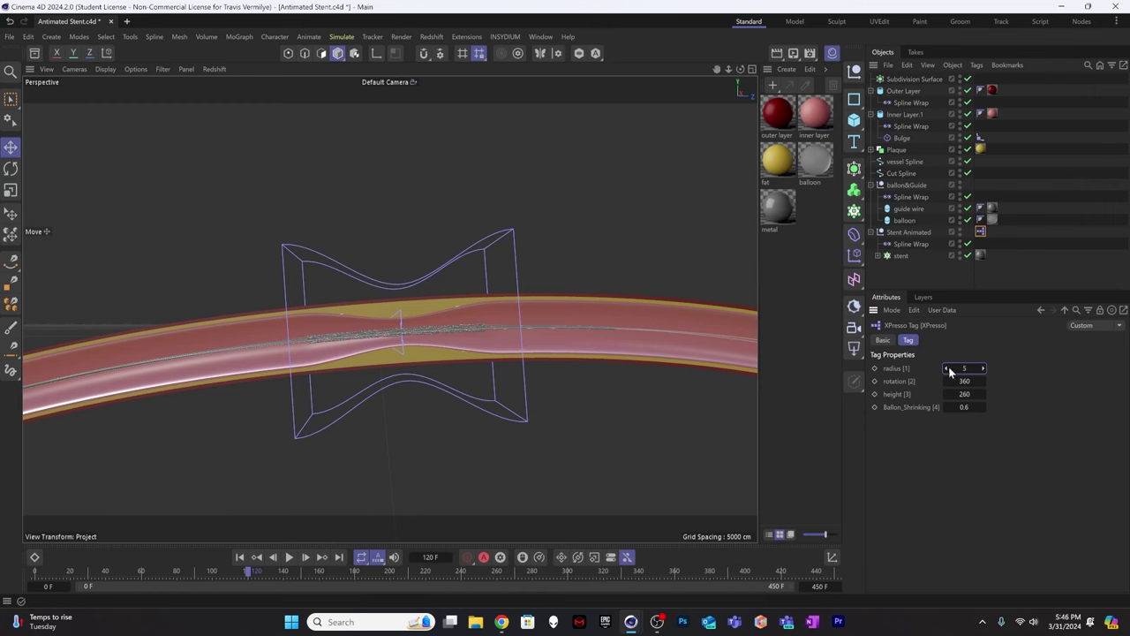
{"action": "scroll", "coordinate": [402, 334], "scroll_direction": "up", "scroll_amount": 5}
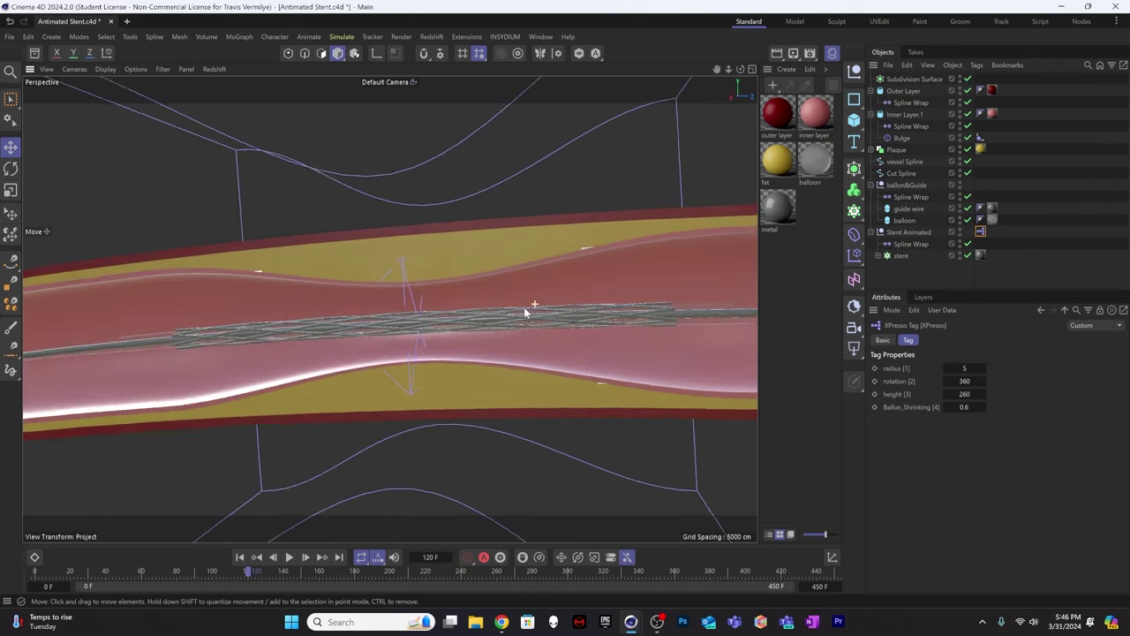
{"action": "left_click_drag", "start_coordinate": [527, 316], "coordinate": [465, 326], "text": "alt"}
{"action": "mouse_move", "coordinate": [250, 573]}
{"action": "left_mouse_down"}
{"action": "mouse_move", "coordinate": [173, 572]}
{"action": "mouse_move", "coordinate": [233, 571]}
{"action": "mouse_move", "coordinate": [256, 560]}
{"action": "mouse_move", "coordinate": [223, 559]}
{"action": "mouse_move", "coordinate": [252, 559]}
{"action": "left_mouse_up"}
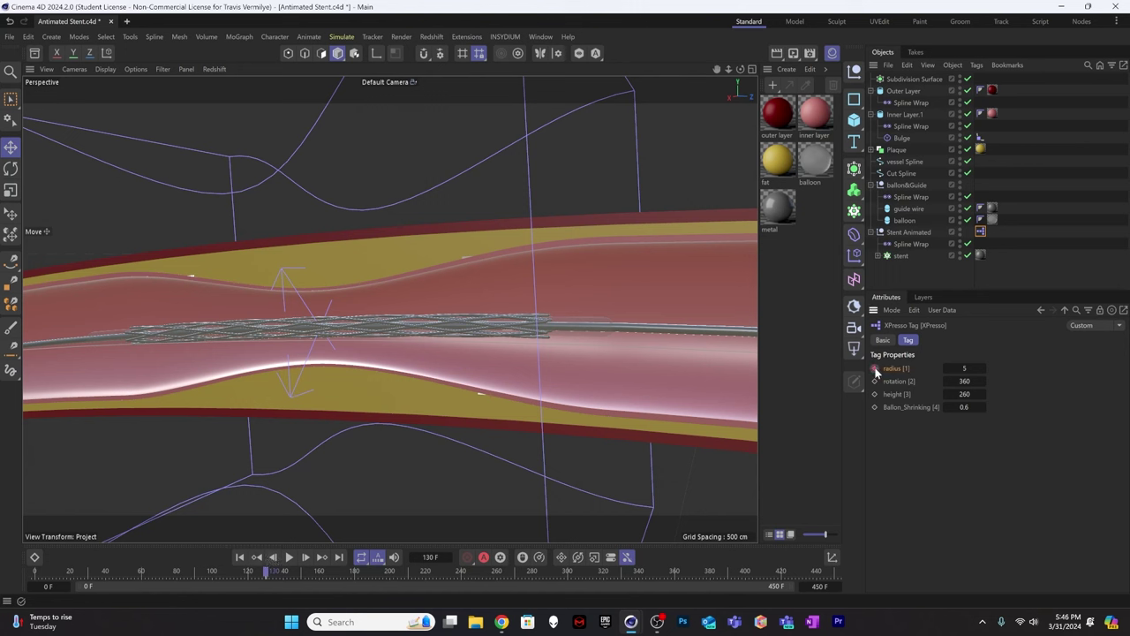
Set the XPresso radius to 35 at frame 180, keyframe it, and scrub back over the stent's expansion.
{"action": "left_click_drag", "start_coordinate": [271, 575], "coordinate": [349, 547]}
{"action": "left_click_drag", "start_coordinate": [965, 369], "coordinate": [1032, 366]}
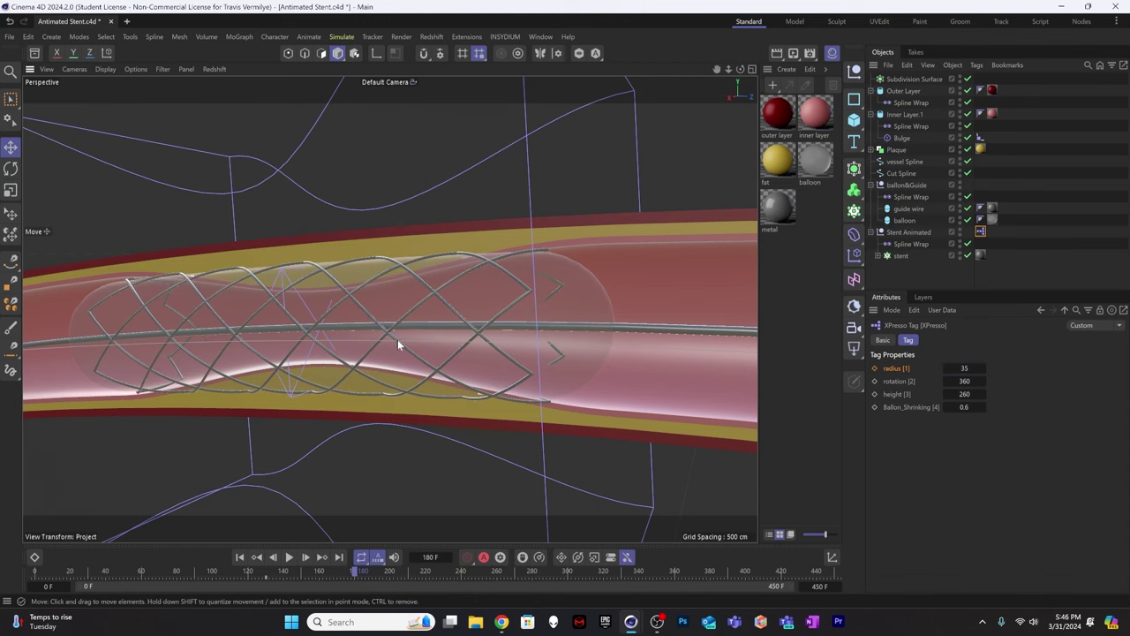
{"action": "left_click_drag", "start_coordinate": [397, 339], "coordinate": [452, 352], "text": "alt"}
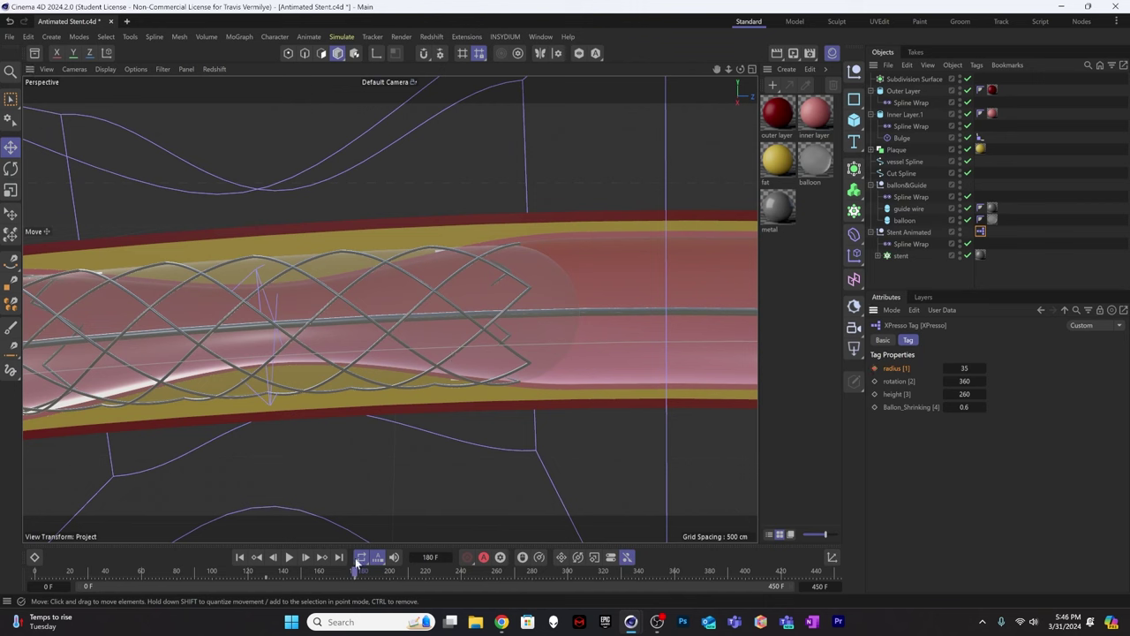
{"action": "left_click_drag", "start_coordinate": [355, 570], "coordinate": [263, 570]}
Keyframe the Ballon_Shrinking value at 0.6 on frame 220 and at 30.6 on frame 250.
{"action": "left_click_drag", "start_coordinate": [189, 565], "coordinate": [389, 571]}
{"action": "left_click_drag", "start_coordinate": [468, 545], "coordinate": [424, 551]}
{"action": "left_click", "coordinate": [875, 407]}
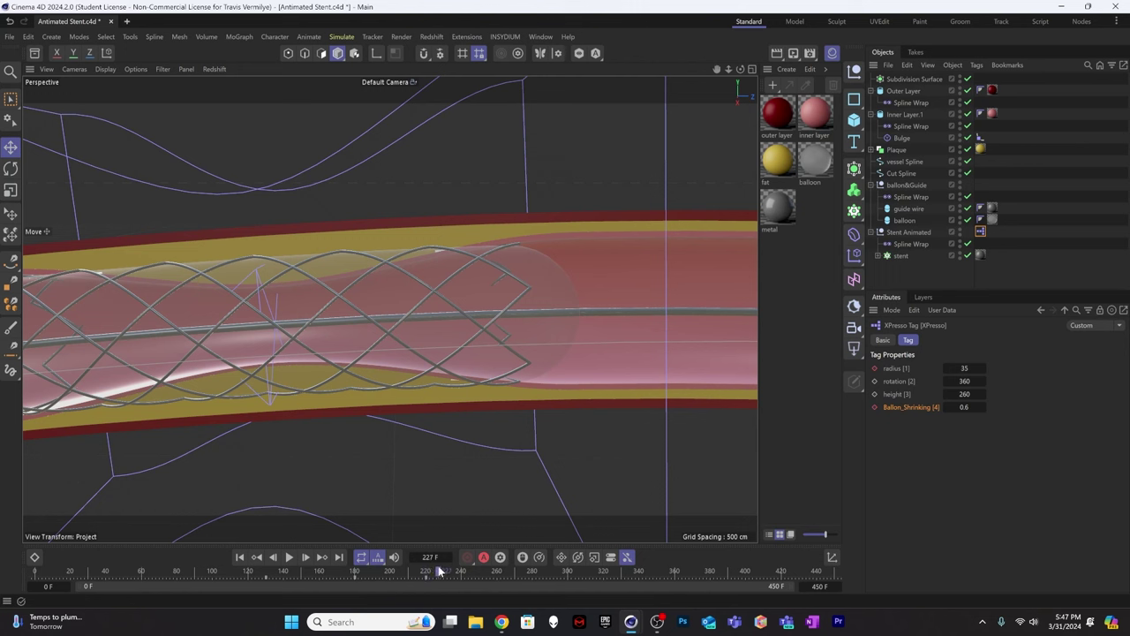
{"action": "left_click_drag", "start_coordinate": [451, 563], "coordinate": [484, 557]}
{"action": "left_click_drag", "start_coordinate": [984, 407], "coordinate": [982, 373]}
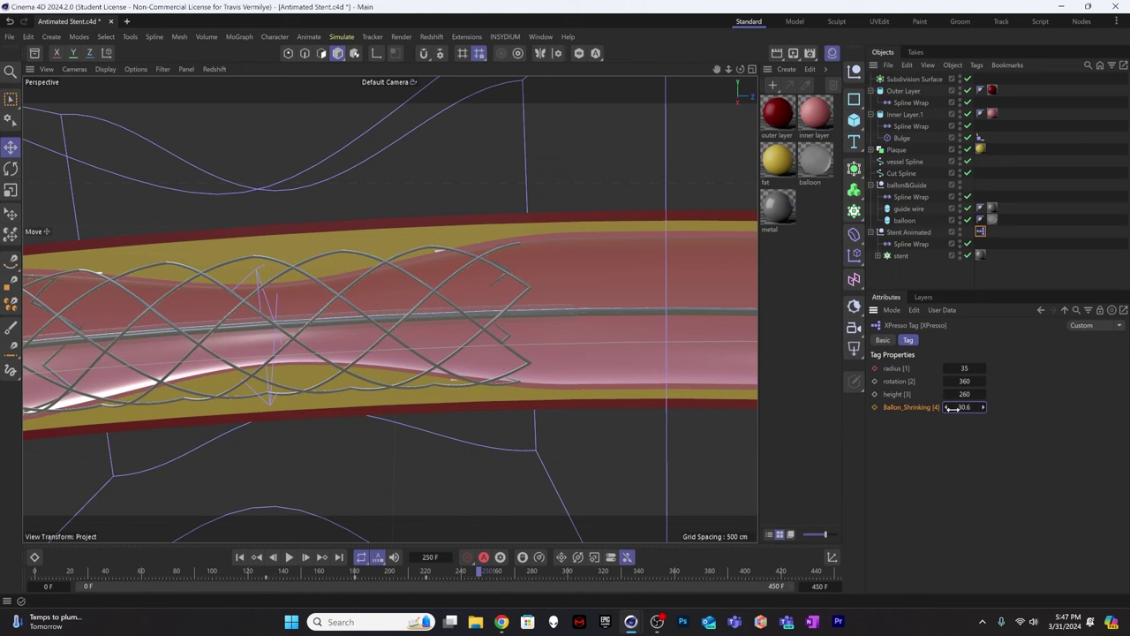
{"action": "left_click", "coordinate": [875, 408]}
Keyframe the ballon&Guide Spline Wrap's offset at 10% on frame 240 and at -14% on frame 300.
{"action": "mouse_move", "coordinate": [477, 573]}
{"action": "left_mouse_down"}
{"action": "mouse_move", "coordinate": [453, 571]}
{"action": "mouse_move", "coordinate": [462, 567]}
{"action": "left_mouse_up"}
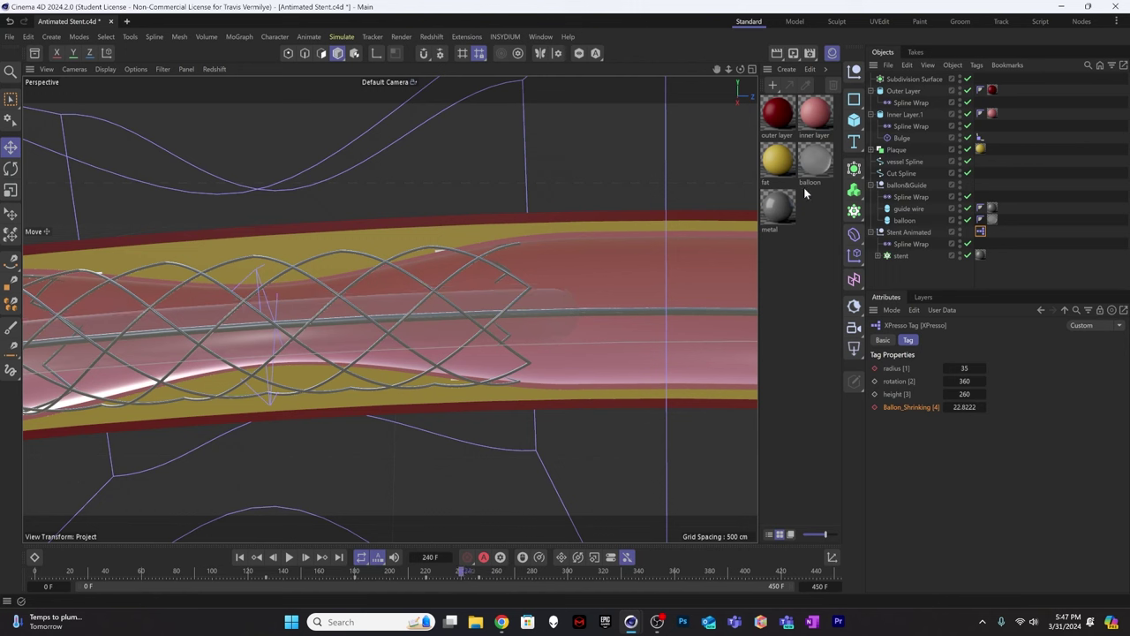
{"action": "left_click", "coordinate": [914, 199]}
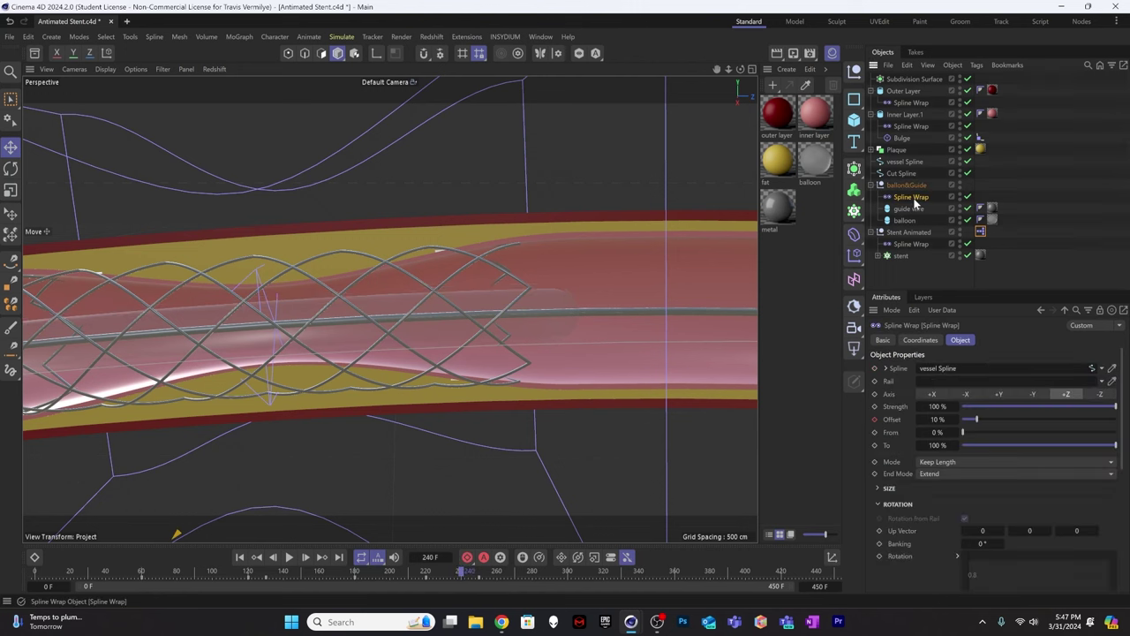
{"action": "left_click", "coordinate": [874, 419]}
{"action": "left_click_drag", "start_coordinate": [460, 573], "coordinate": [560, 561]}
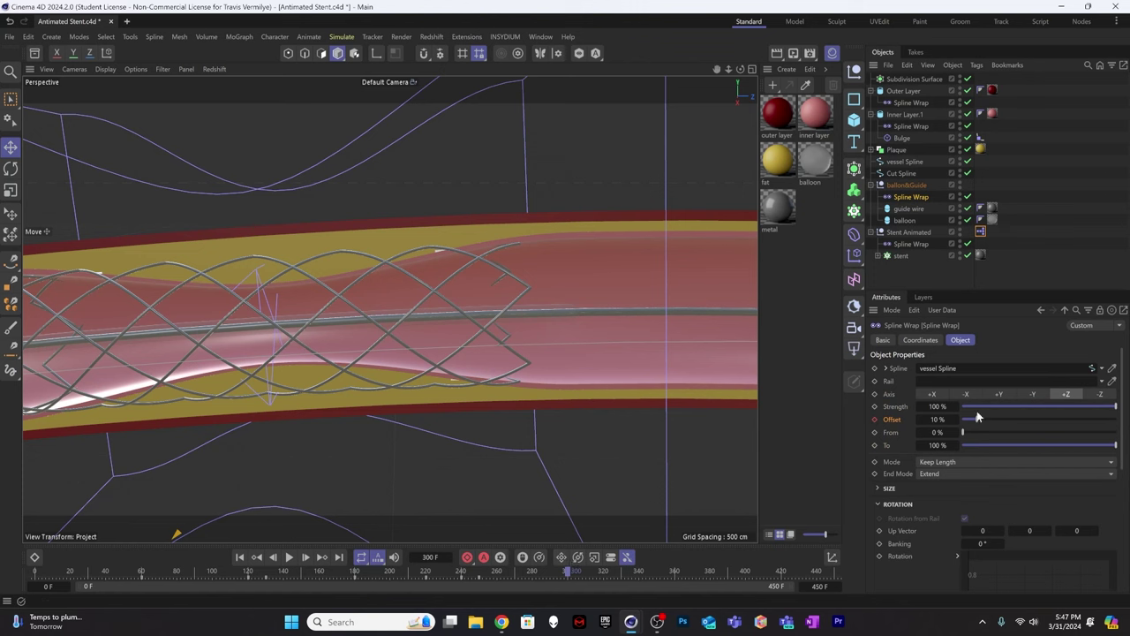
{"action": "left_click_drag", "start_coordinate": [938, 418], "coordinate": [928, 419]}
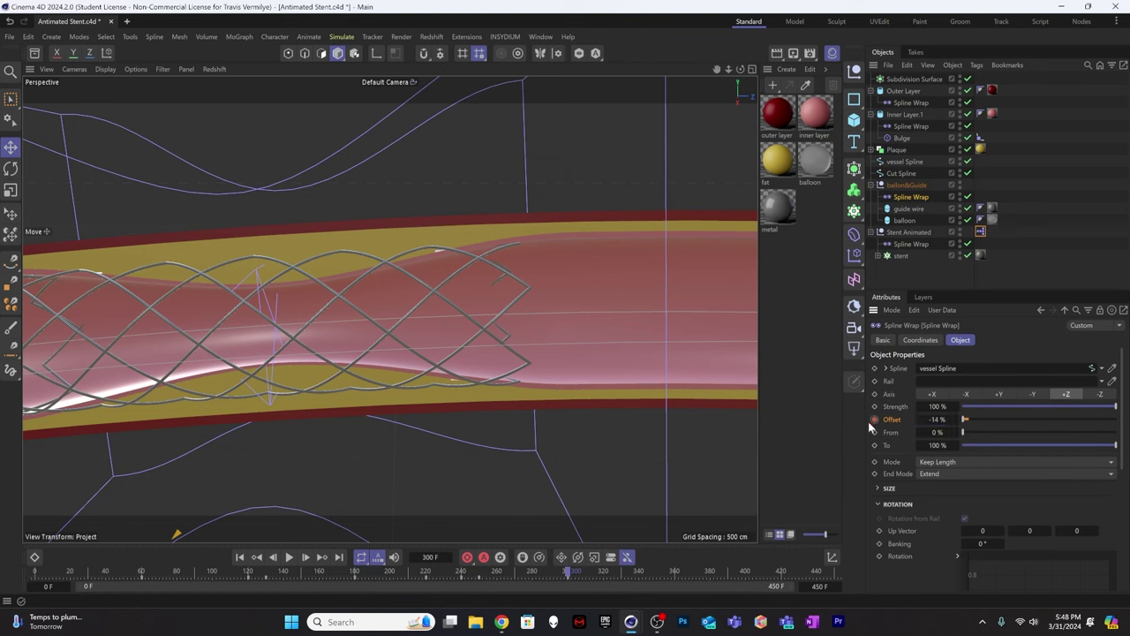
{"action": "left_click", "coordinate": [874, 419]}
Play the animation from the start and inspect the deployed stent against the vessel wall up close.
{"action": "left_click_drag", "start_coordinate": [515, 569], "coordinate": [44, 579]}
{"action": "left_click_drag", "start_coordinate": [352, 411], "coordinate": [313, 616], "text": "alt"}
{"action": "left_click", "coordinate": [287, 557]}
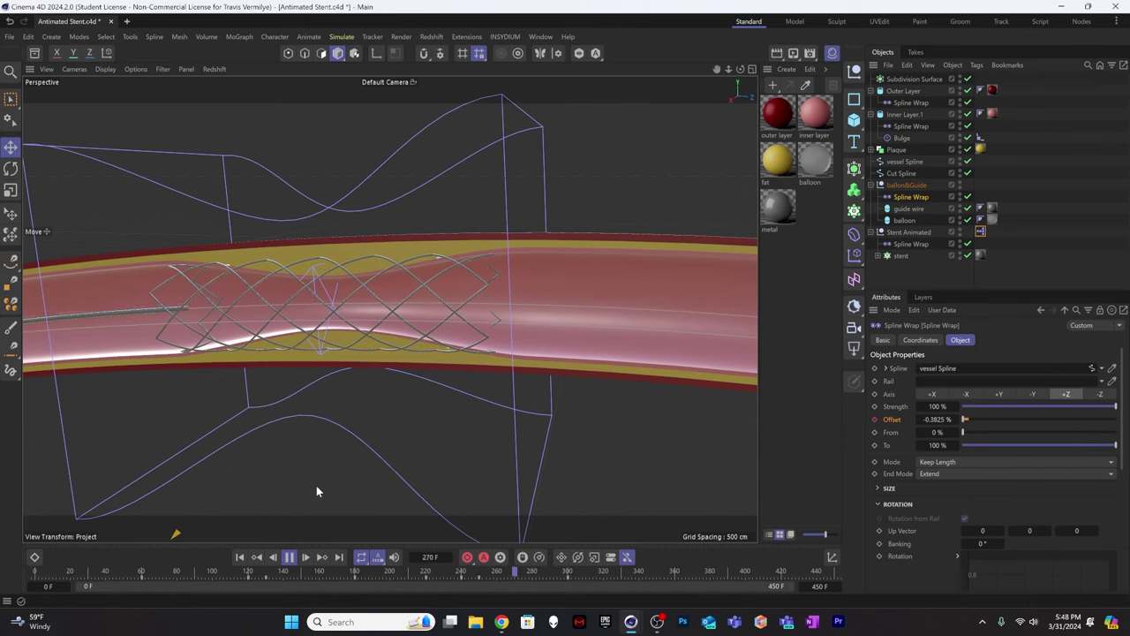
{"action": "left_click", "coordinate": [289, 557]}
{"action": "left_click_drag", "start_coordinate": [433, 325], "coordinate": [397, 307], "text": "alt"}
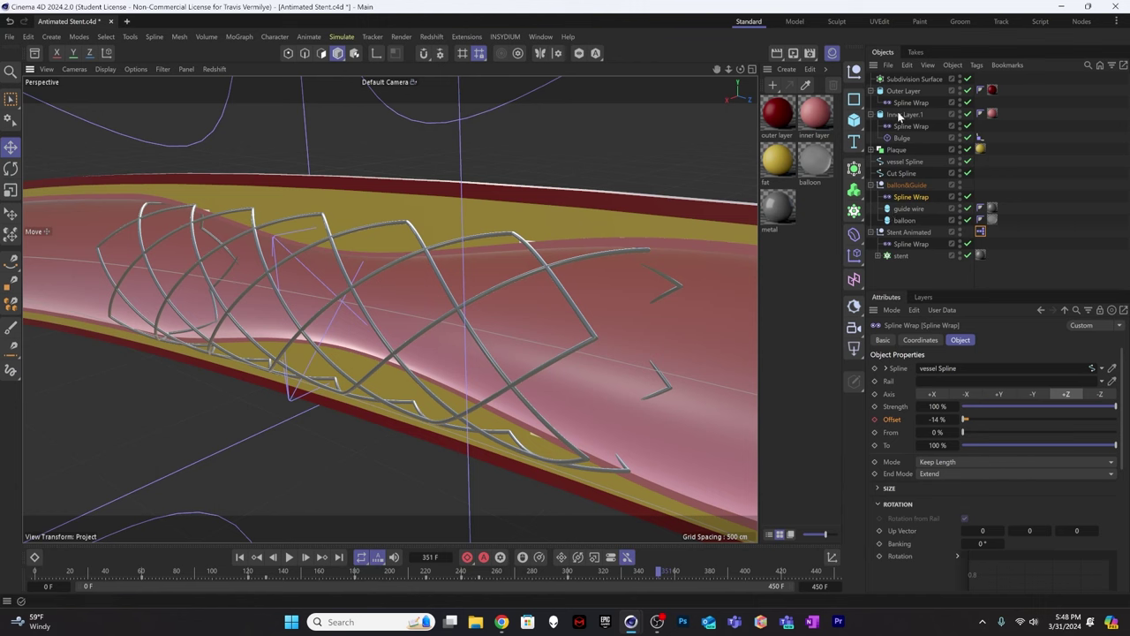
Keyframe the strength of the Inner Layer and Inner Fat Bulge deformers together at -47% on frame 154.
{"action": "left_click_drag", "start_coordinate": [298, 569], "coordinate": [357, 570]}
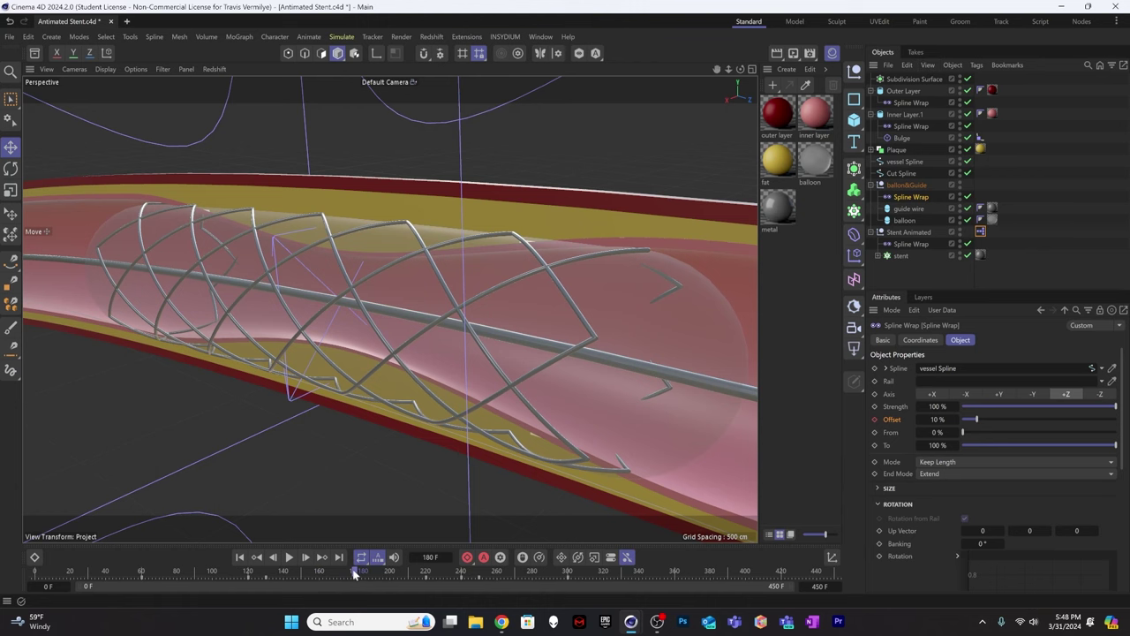
{"action": "left_click_drag", "start_coordinate": [354, 572], "coordinate": [309, 575]}
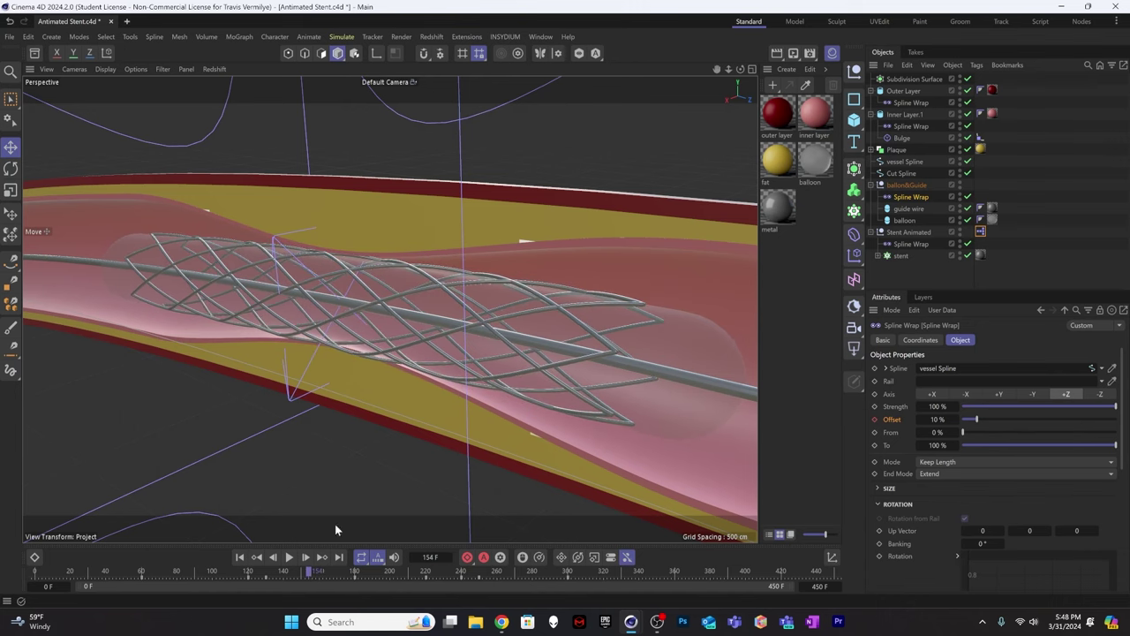
{"action": "left_click_drag", "start_coordinate": [353, 274], "coordinate": [279, 286], "text": "alt"}
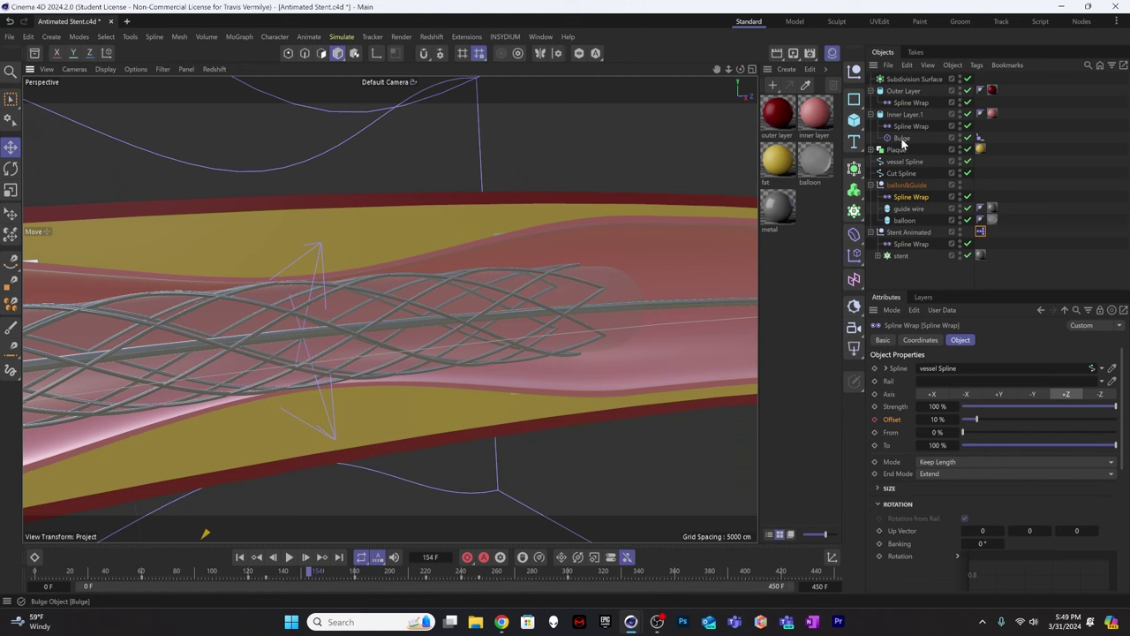
{"action": "left_click", "coordinate": [870, 150]}
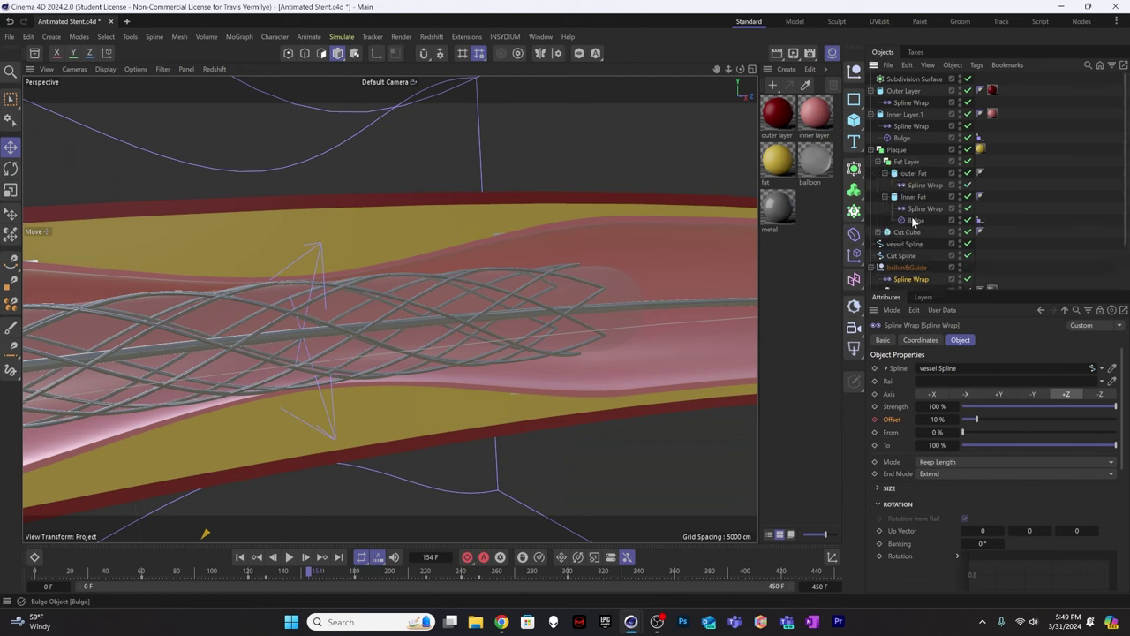
{"action": "left_click", "coordinate": [901, 138]}
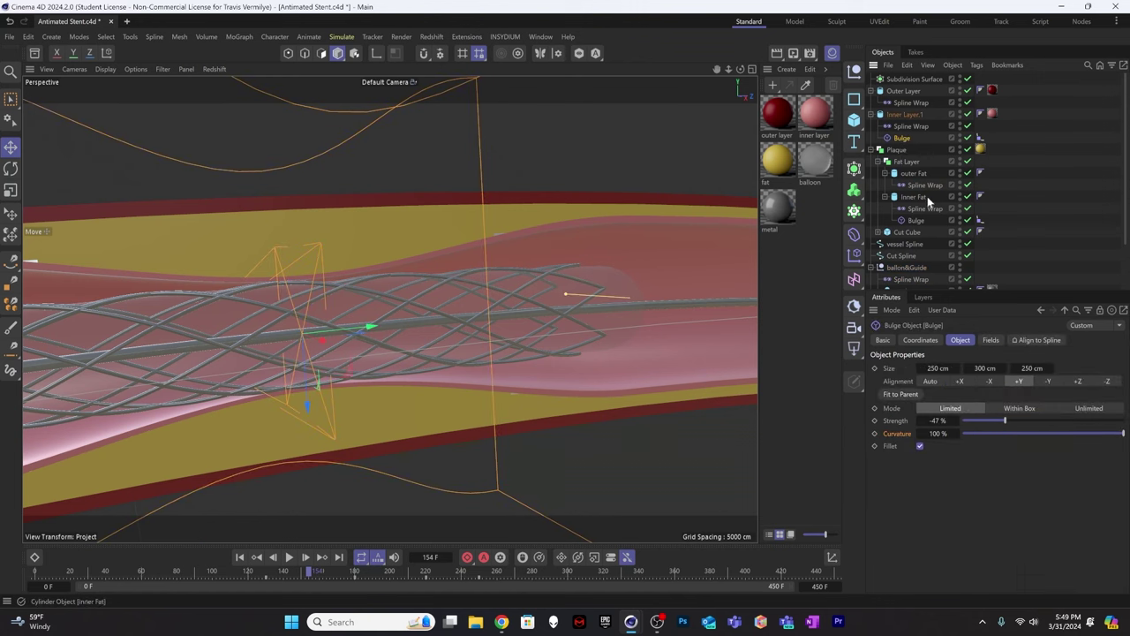
{"action": "left_click", "coordinate": [914, 219], "text": "ctrl"}
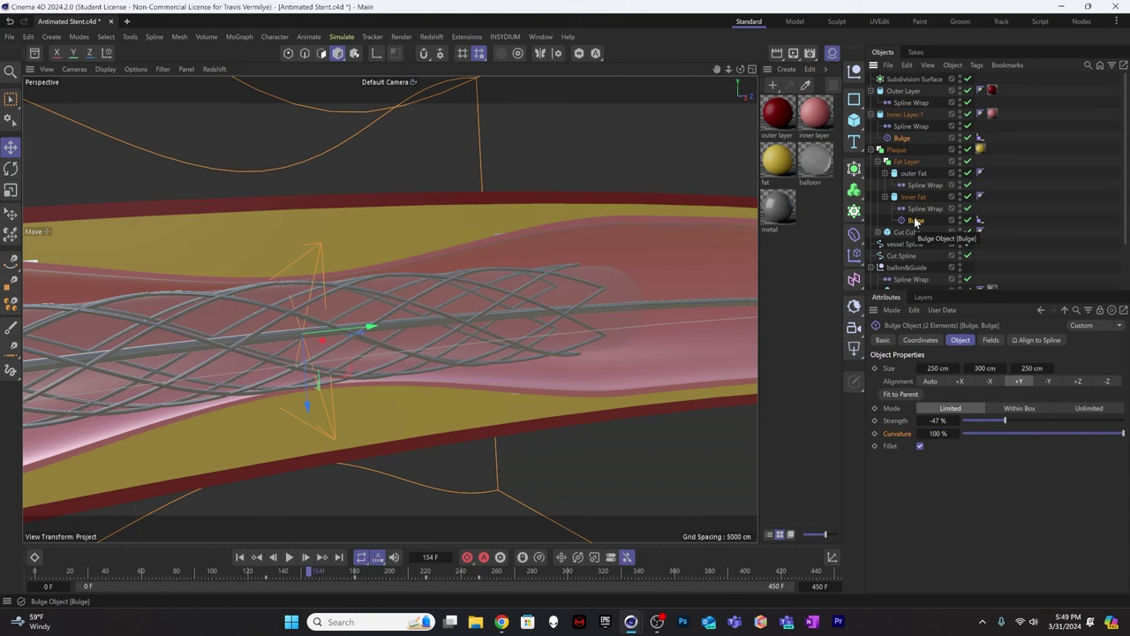
{"action": "left_click", "coordinate": [874, 421]}
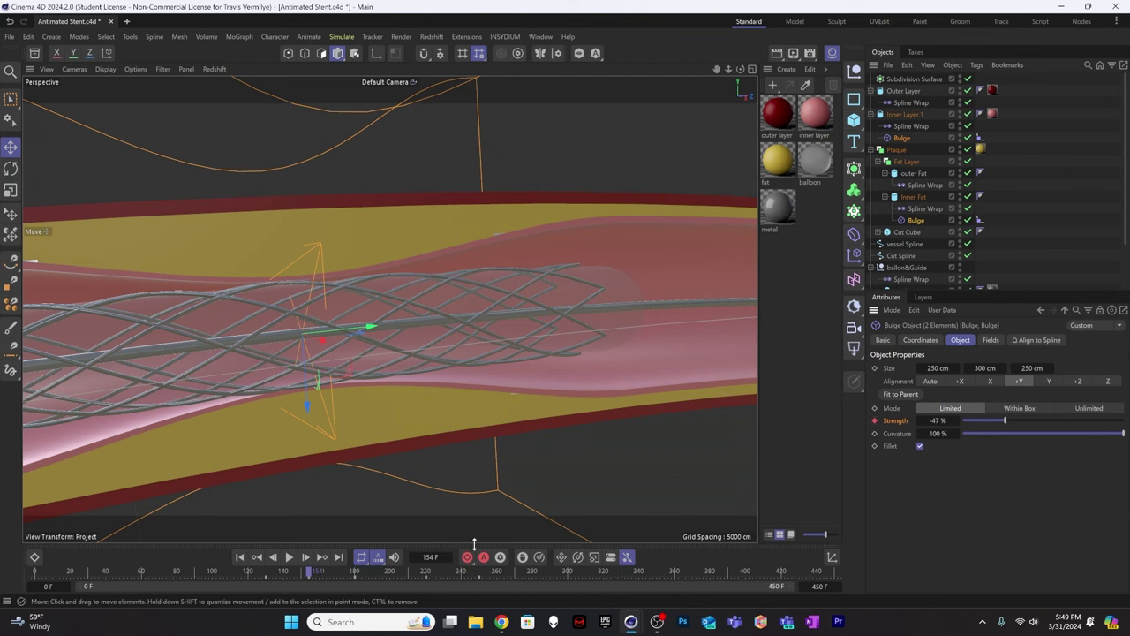
Set the strength of the Inner Layer and Inner Fat Bulge deformers together to -4% on frame 180.
{"action": "left_click_drag", "start_coordinate": [311, 572], "coordinate": [357, 570]}
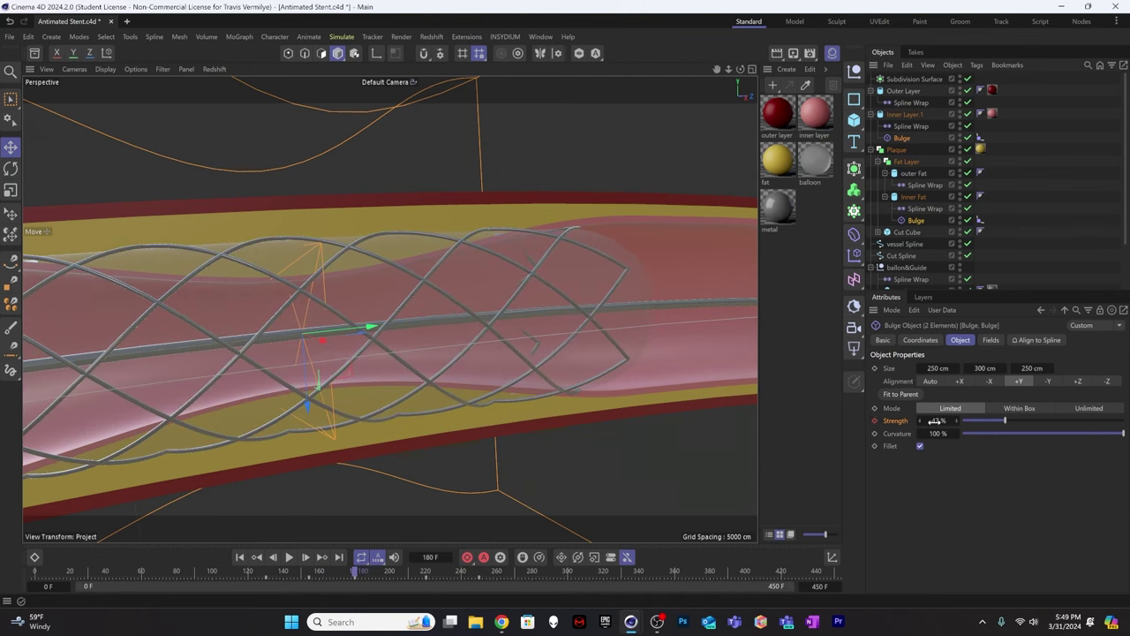
{"action": "mouse_move", "coordinate": [934, 421]}
{"action": "left_mouse_down"}
{"action": "mouse_move", "coordinate": [910, 421]}
{"action": "mouse_move", "coordinate": [962, 420]}
{"action": "mouse_move", "coordinate": [940, 420]}
{"action": "left_mouse_up"}
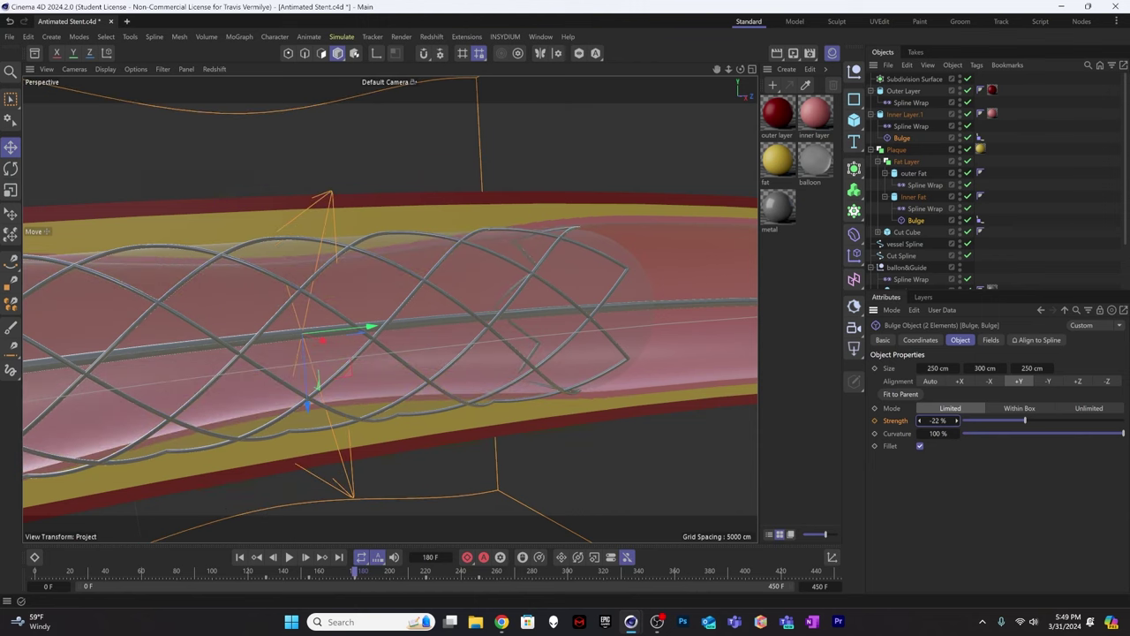
{"action": "left_click_drag", "start_coordinate": [938, 420], "coordinate": [939, 421]}
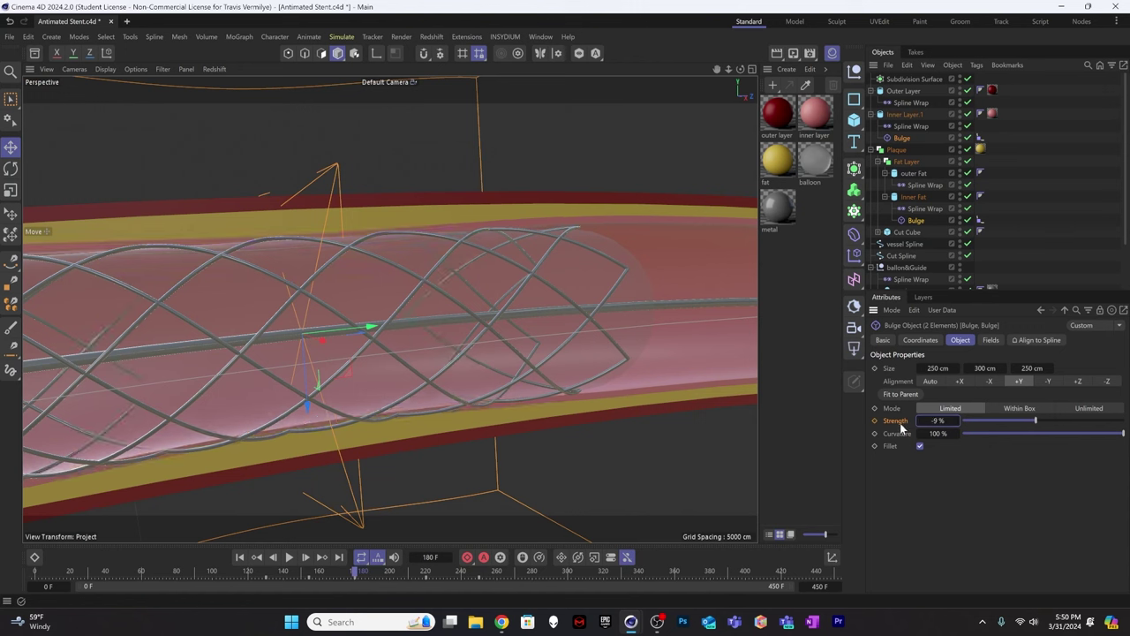
{"action": "left_click", "coordinate": [929, 421]}
{"action": "type", "text": "0"}
{"action": "key", "text": "Return"}
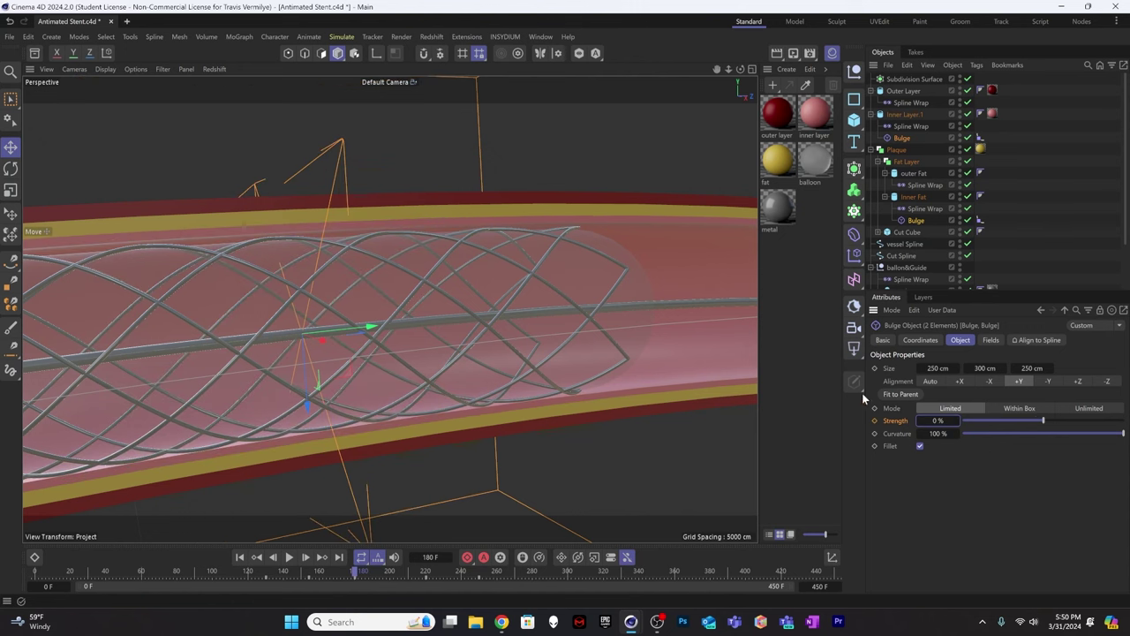
{"action": "left_click", "coordinate": [929, 421]}
{"action": "scroll", "coordinate": [939, 420], "scroll_direction": "down", "scroll_amount": 3}
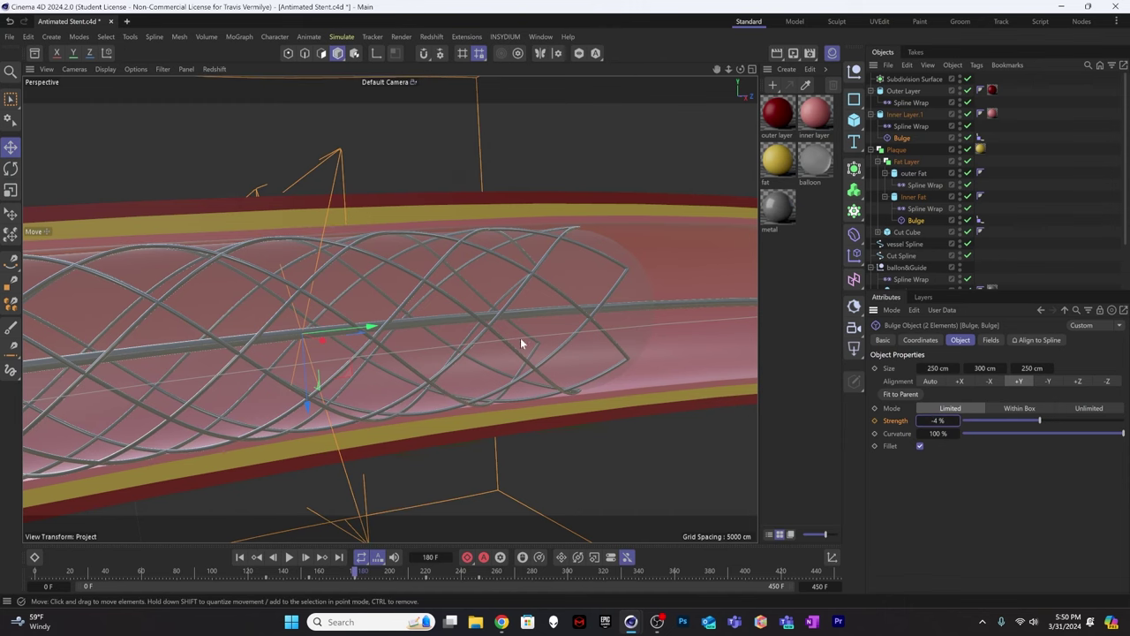
Check the expanded stent against the vessel wall up close and keyframe both Bulge strengths at -4% on frame 180.
{"action": "left_click_drag", "start_coordinate": [331, 263], "coordinate": [290, 247], "text": "alt"}
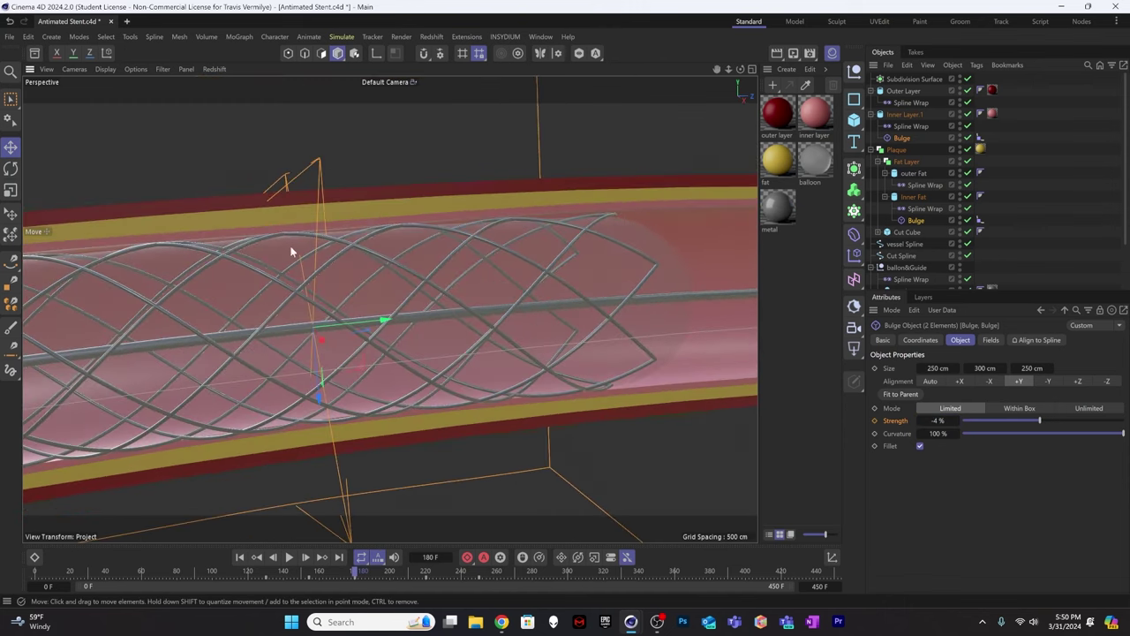
{"action": "right_click_drag", "start_coordinate": [278, 237], "coordinate": [388, 206], "text": "alt"}
{"action": "left_click_drag", "start_coordinate": [348, 234], "coordinate": [422, 294], "text": "alt"}
{"action": "left_click_drag", "start_coordinate": [324, 378], "coordinate": [408, 255], "text": "alt"}
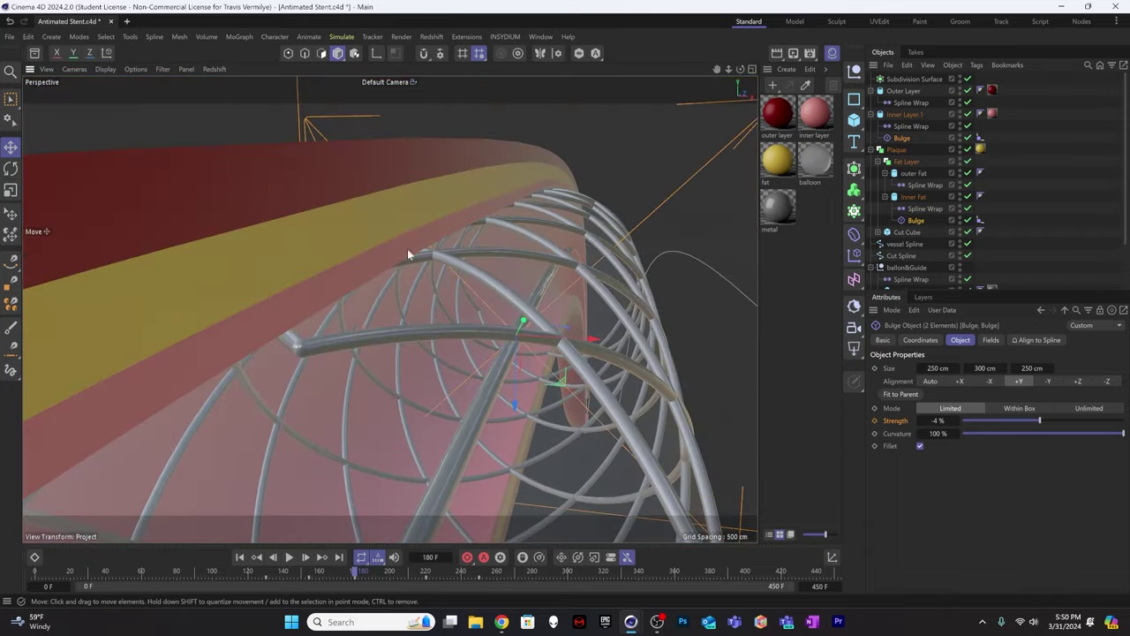
{"action": "left_click_drag", "start_coordinate": [371, 386], "coordinate": [585, 297], "text": "alt"}
{"action": "middle_click_drag", "start_coordinate": [585, 298], "coordinate": [472, 325], "text": "alt"}
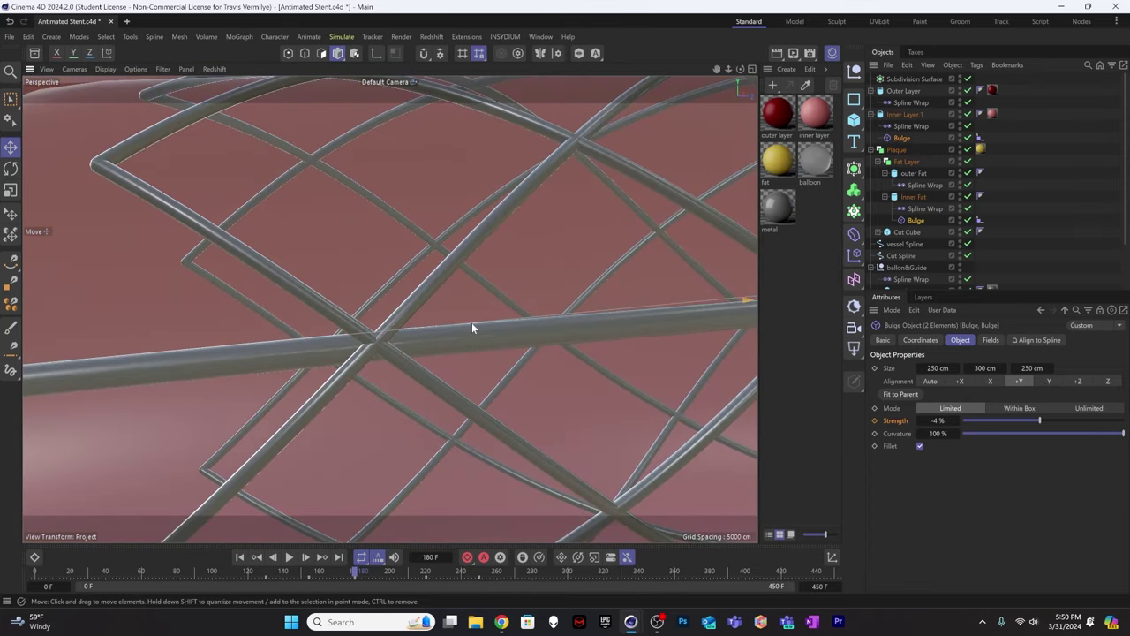
{"action": "scroll", "coordinate": [477, 325], "scroll_direction": "down", "scroll_amount": 8}
{"action": "left_click_drag", "start_coordinate": [499, 324], "coordinate": [419, 346], "text": "alt"}
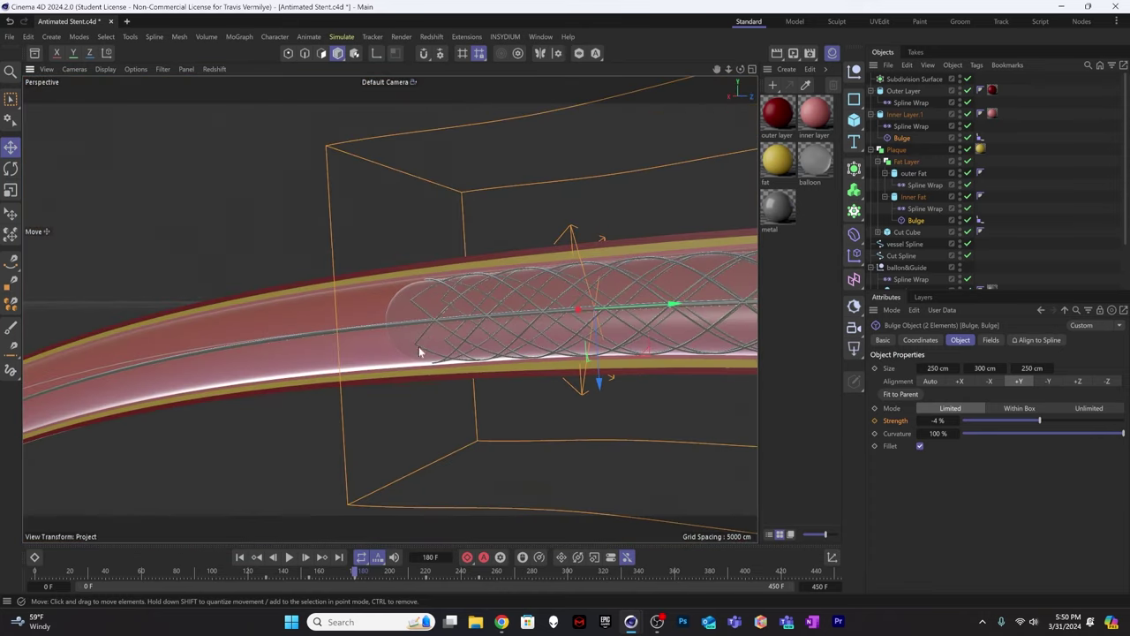
{"action": "left_click", "coordinate": [874, 421]}
Scrub between frames 154 and 171 and examine how closely the plaque follows the expanding stent.
{"action": "left_click_drag", "start_coordinate": [450, 447], "coordinate": [372, 301], "text": "alt"}
{"action": "right_click_drag", "start_coordinate": [372, 300], "coordinate": [427, 275], "text": "alt"}
{"action": "left_click_drag", "start_coordinate": [427, 276], "coordinate": [409, 283], "text": "alt"}
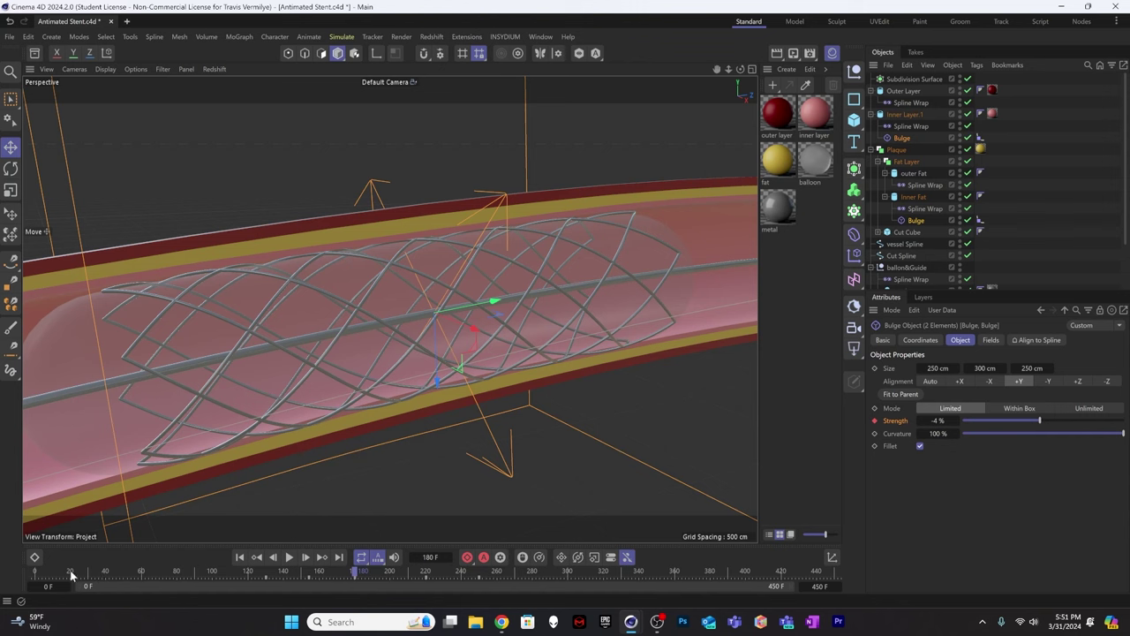
{"action": "left_click_drag", "start_coordinate": [72, 574], "coordinate": [308, 580]}
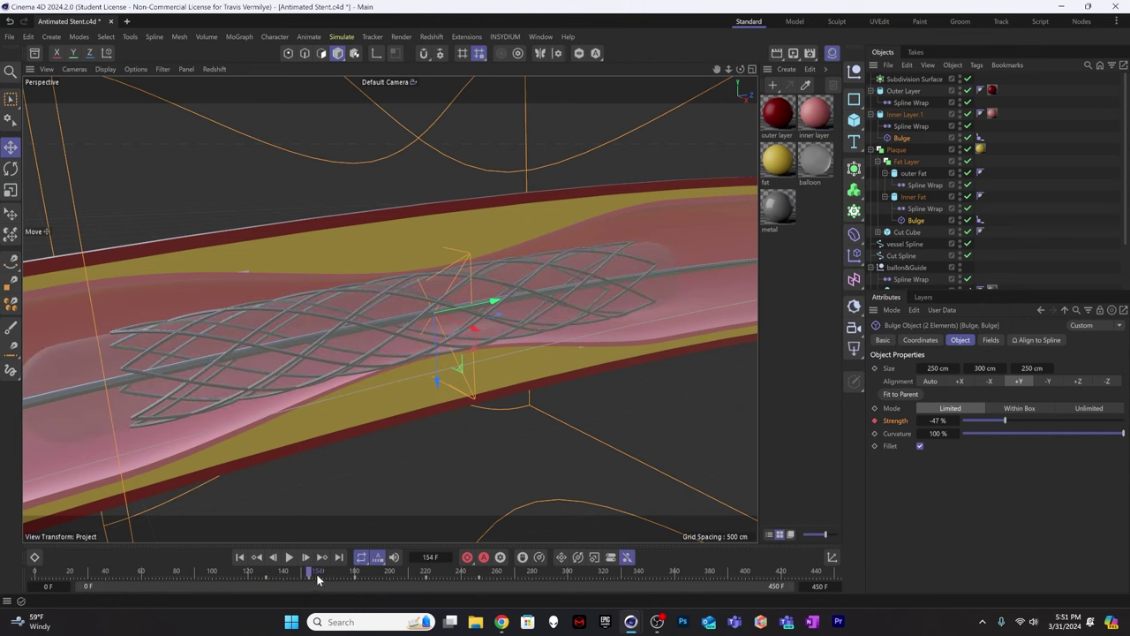
{"action": "left_click_drag", "start_coordinate": [321, 579], "coordinate": [324, 577]}
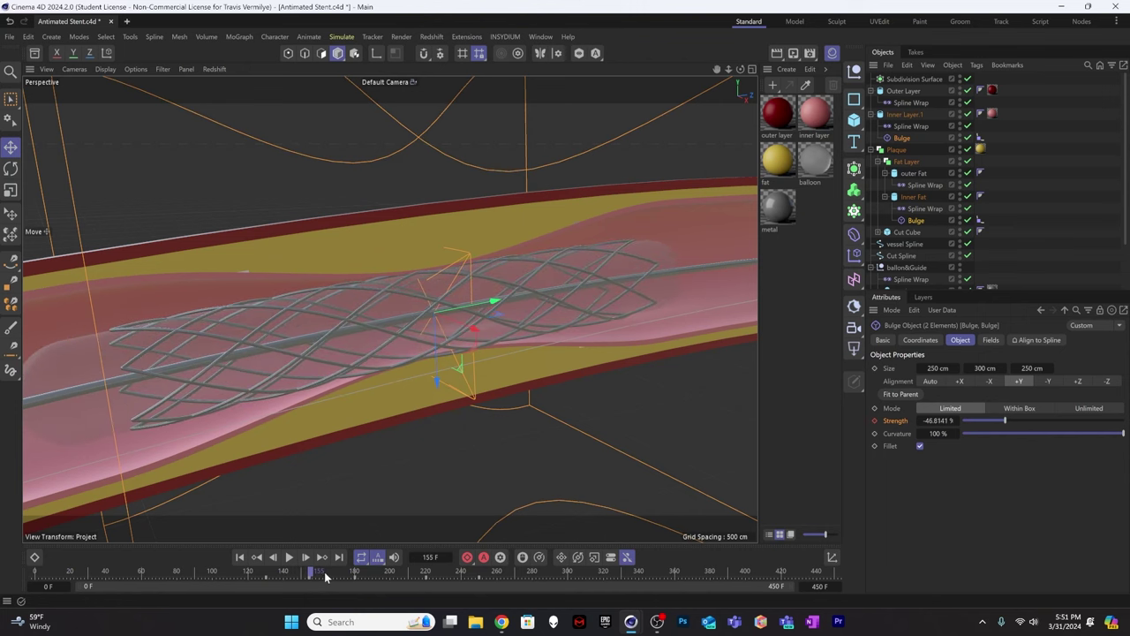
{"action": "left_click", "coordinate": [326, 575]}
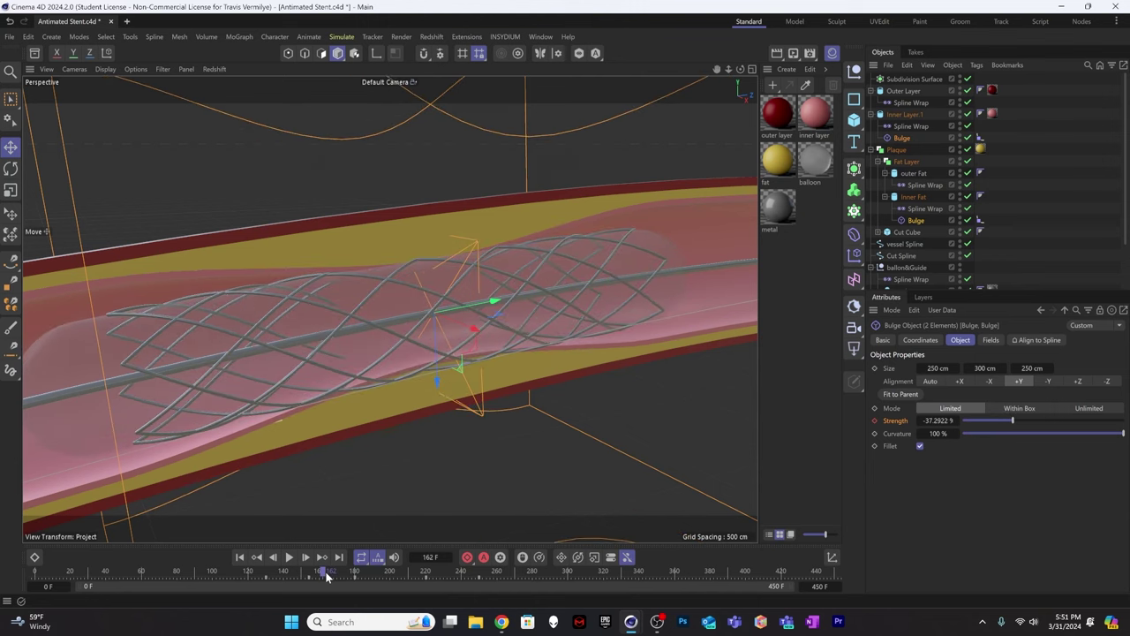
{"action": "left_click_drag", "start_coordinate": [326, 574], "coordinate": [327, 574]}
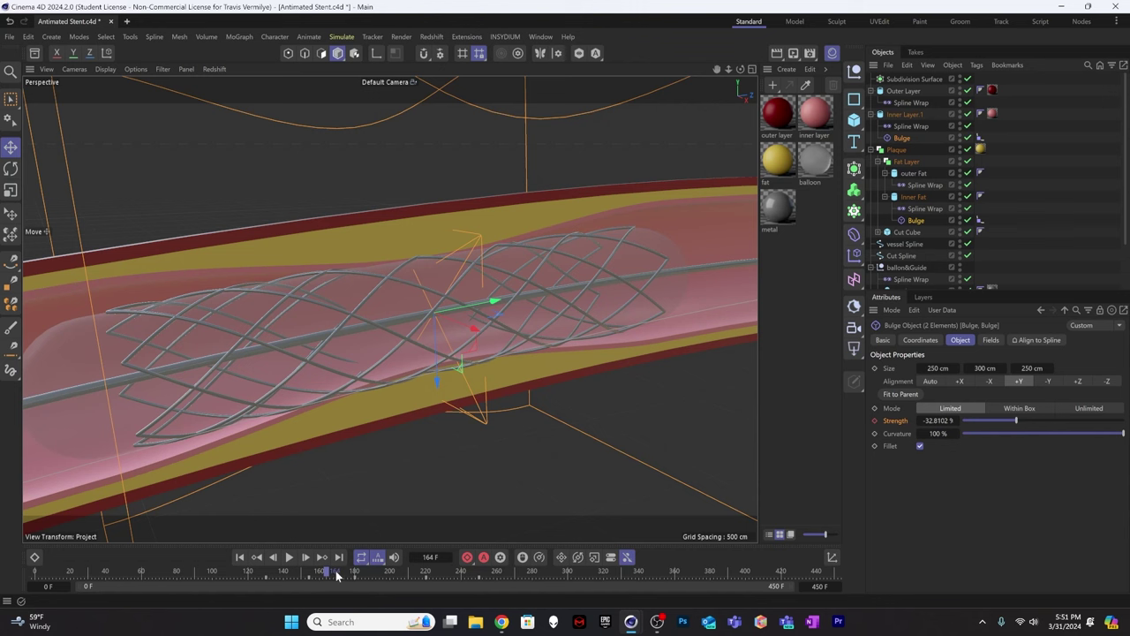
{"action": "left_click", "coordinate": [337, 575]}
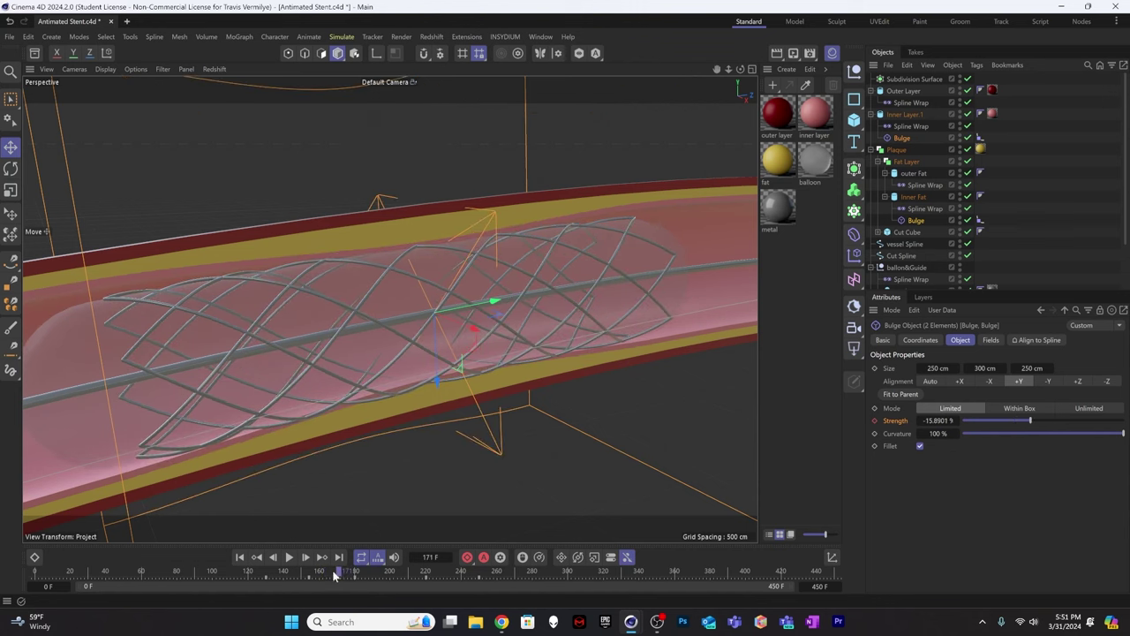
{"action": "left_click", "coordinate": [332, 571]}
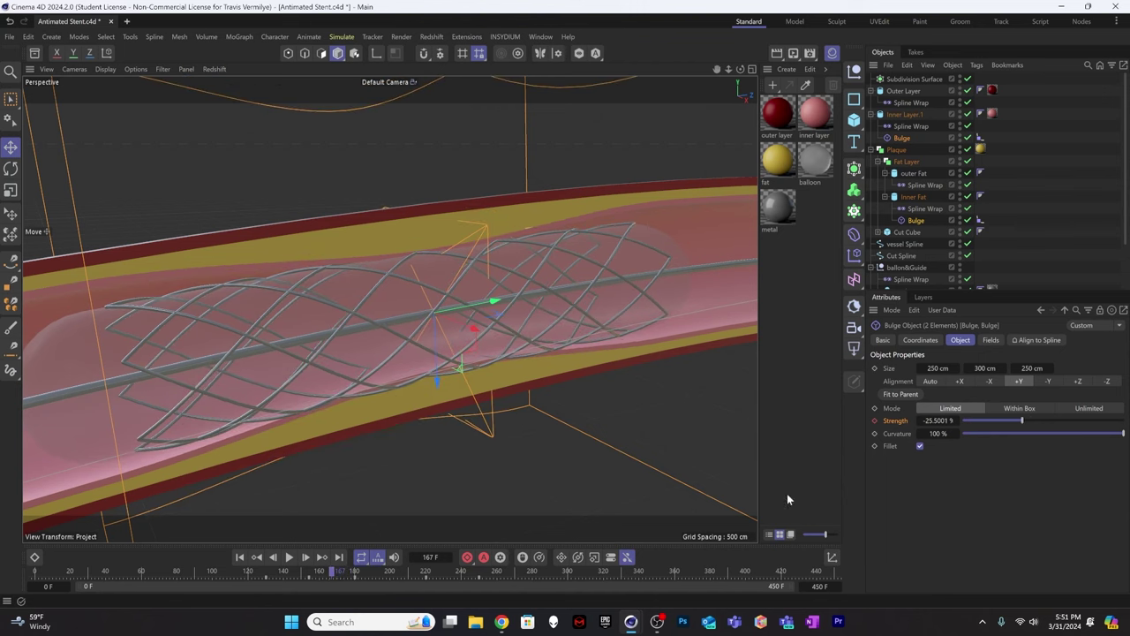
Open the Dope Sheet timeline and show the Strength curves of both Bulge deformers between frames 154 and 180.
{"action": "left_click", "coordinate": [34, 559]}
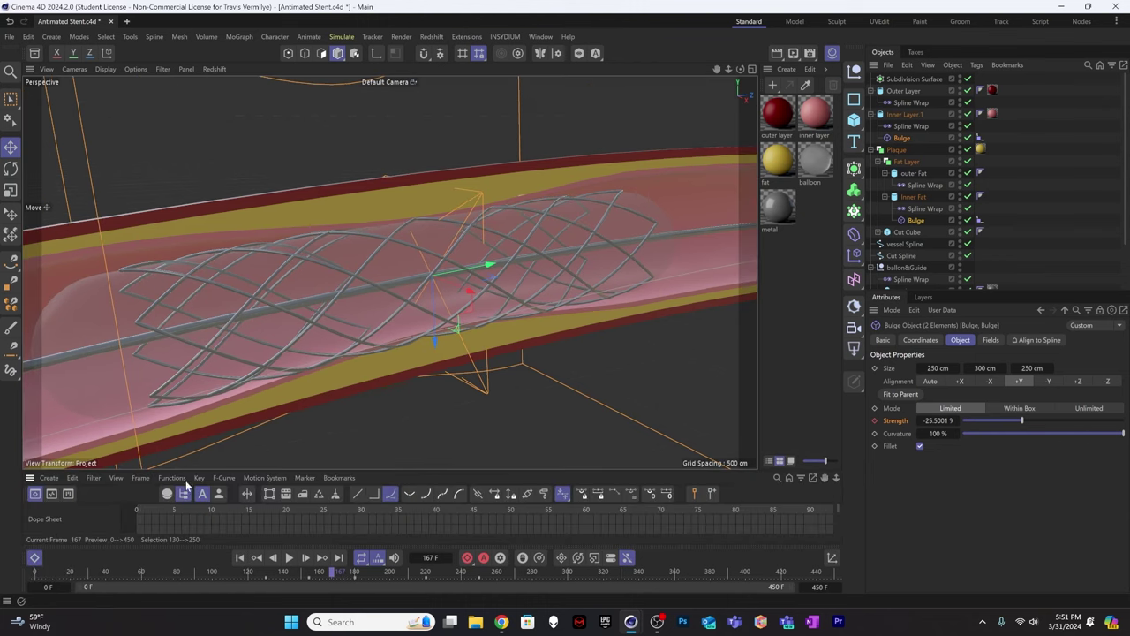
{"action": "left_click_drag", "start_coordinate": [254, 468], "coordinate": [252, 361]}
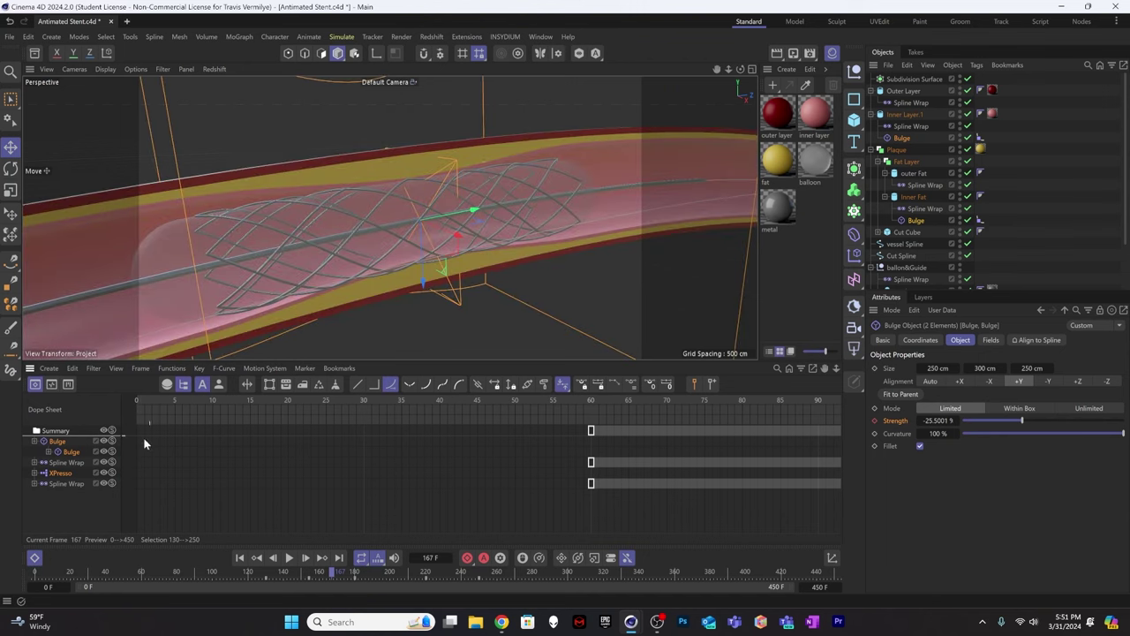
{"action": "left_click", "coordinate": [49, 453]}
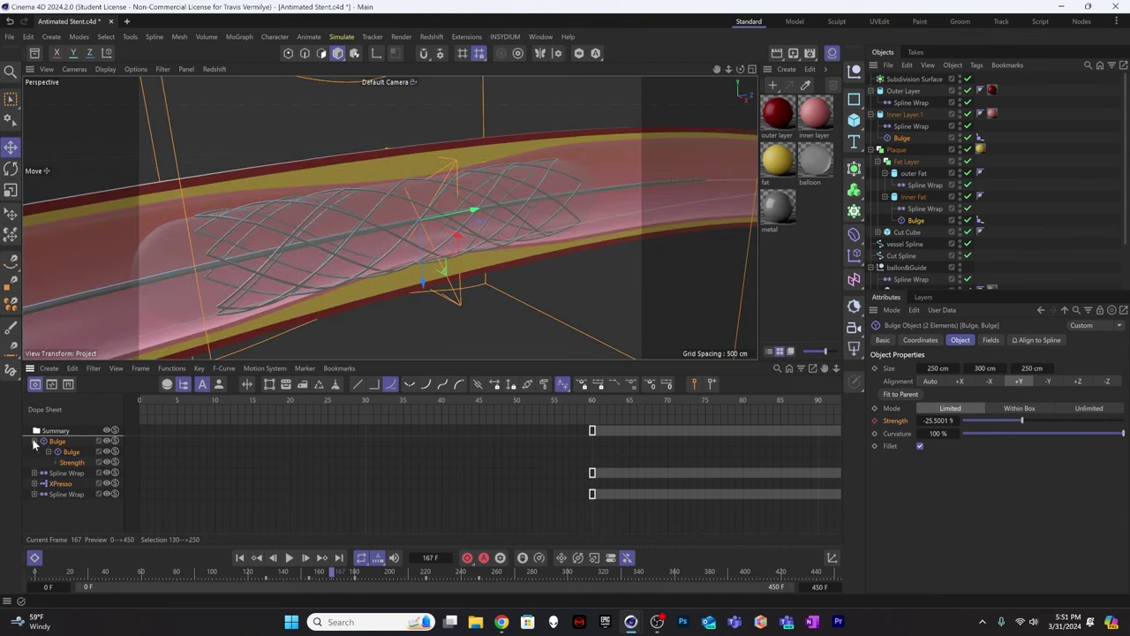
{"action": "left_click", "coordinate": [46, 459]}
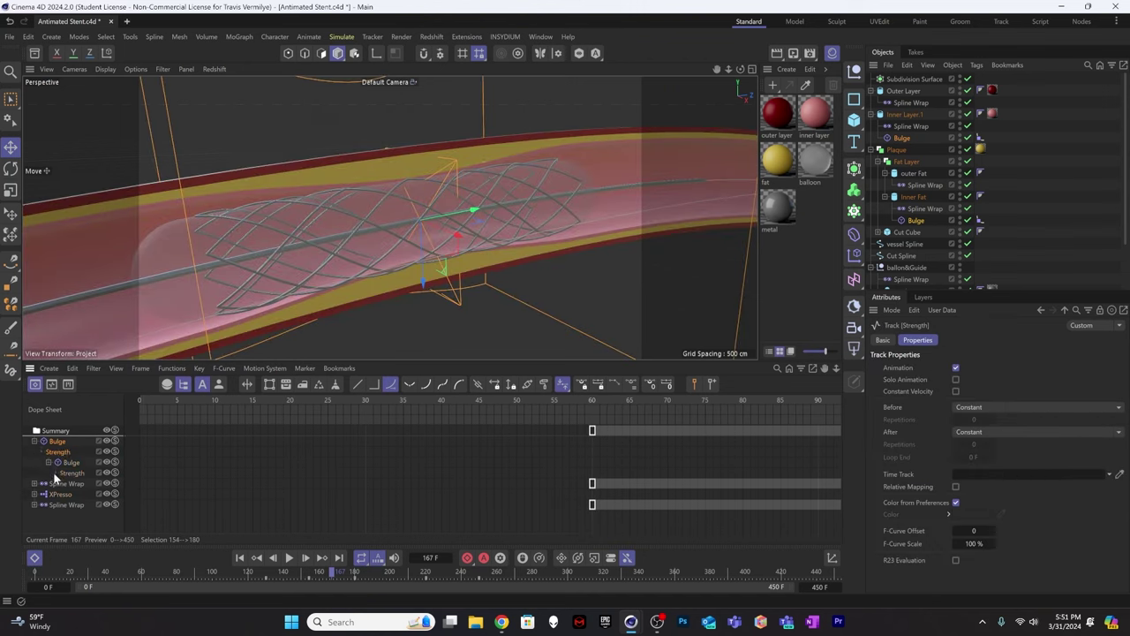
{"action": "left_click", "coordinate": [55, 473]}
{"action": "left_click", "coordinate": [42, 453]}
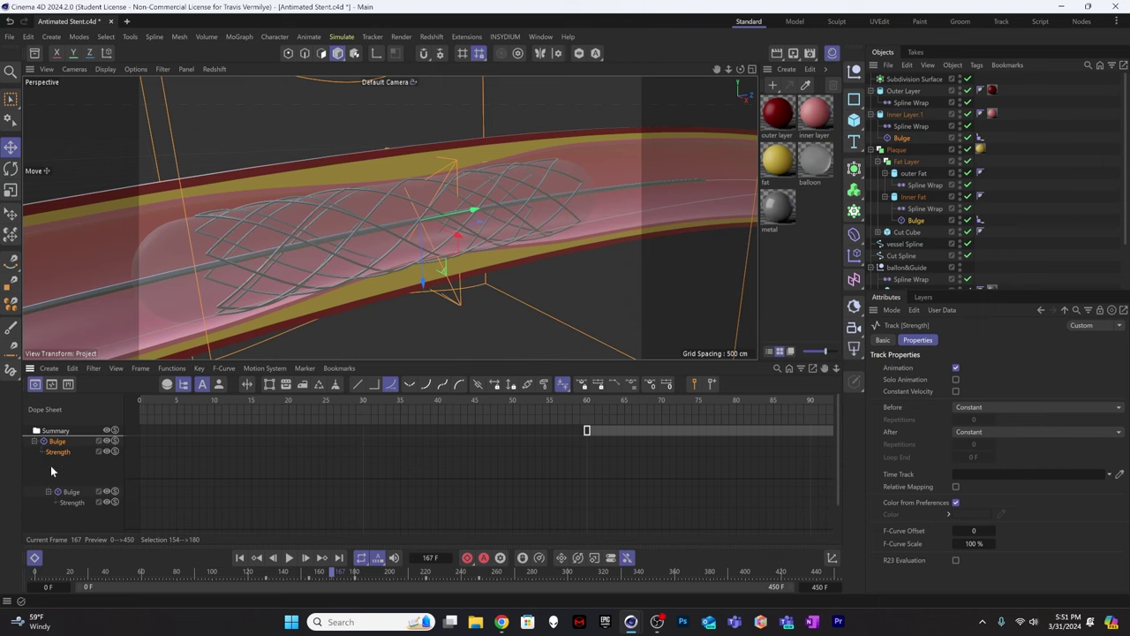
{"action": "middle_click_drag", "start_coordinate": [592, 489], "coordinate": [21, 480], "text": "alt"}
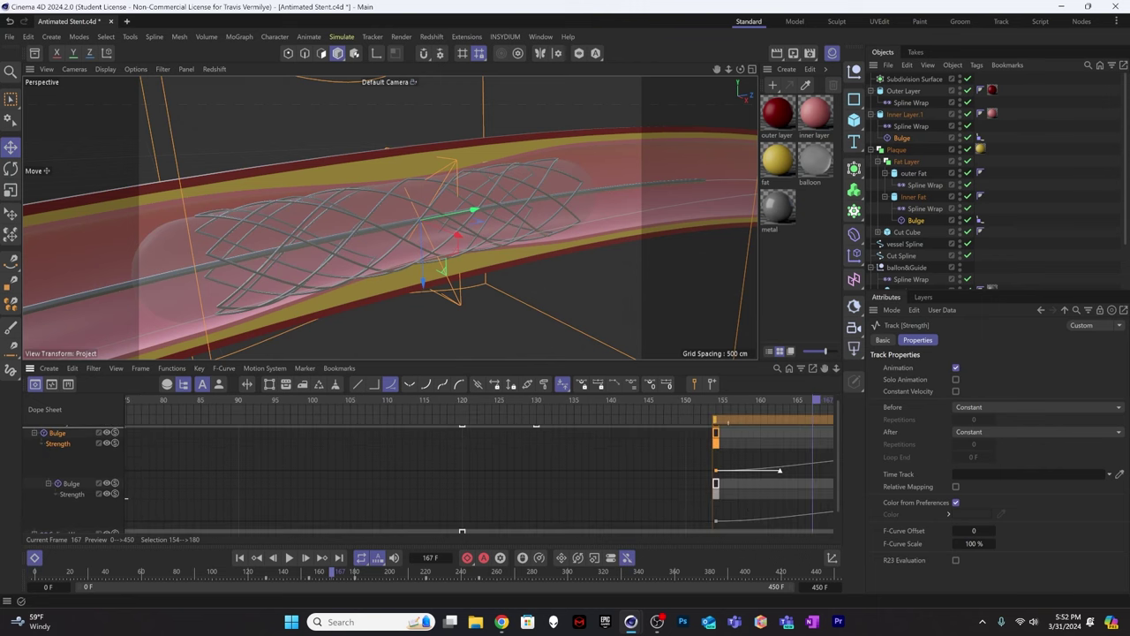
{"action": "middle_click_drag", "start_coordinate": [742, 501], "coordinate": [456, 497], "text": "alt"}
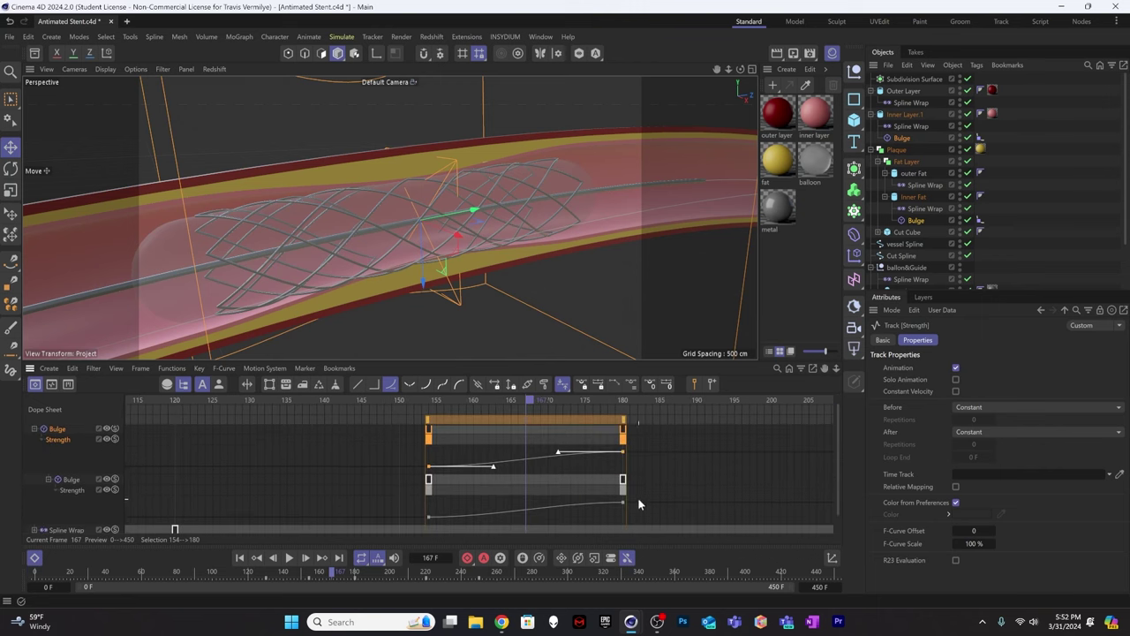
Raise the outgoing tangents of both -47% Strength keys so the bulges start opening sooner, and check frame 158.
{"action": "left_click", "coordinate": [429, 480]}
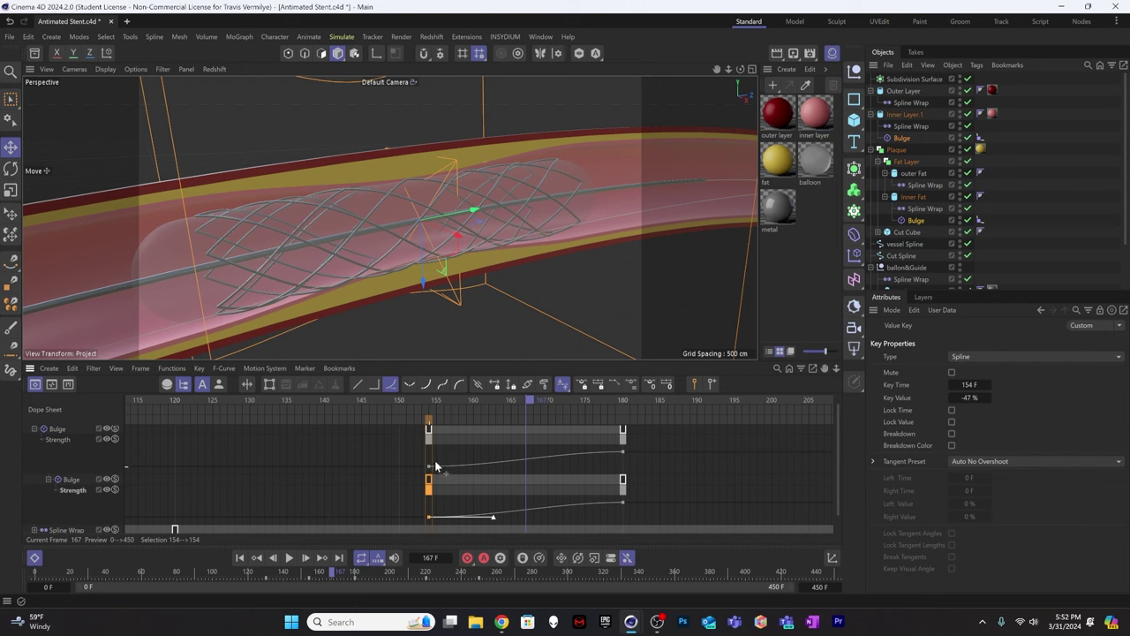
{"action": "left_click", "coordinate": [432, 465], "text": "shift"}
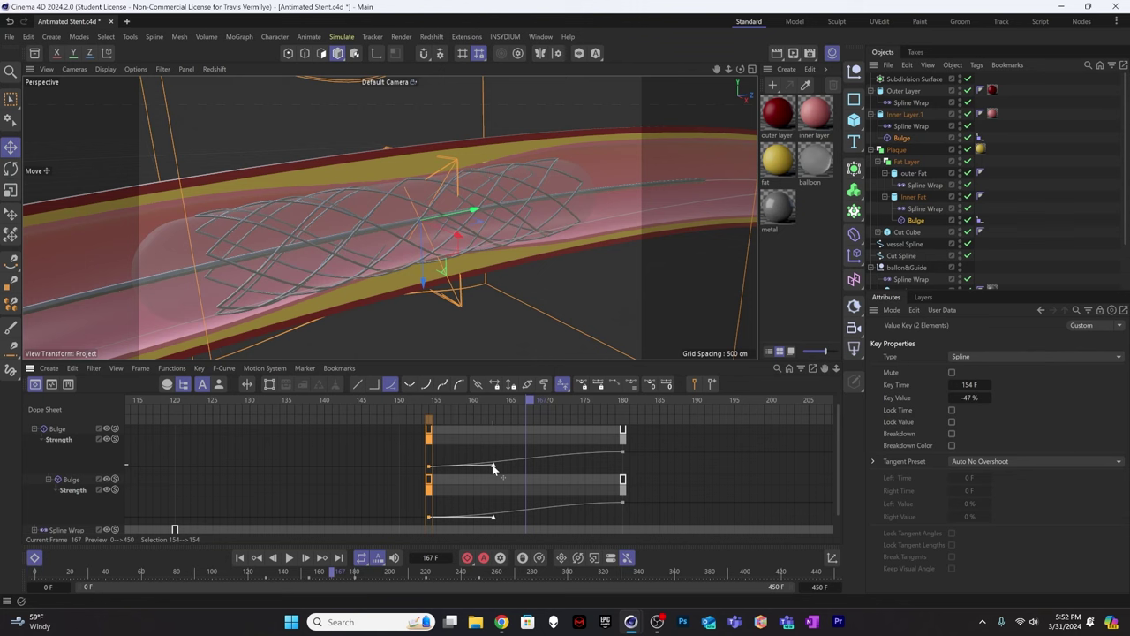
{"action": "left_click_drag", "start_coordinate": [494, 467], "coordinate": [492, 464]}
{"action": "left_click", "coordinate": [457, 403]}
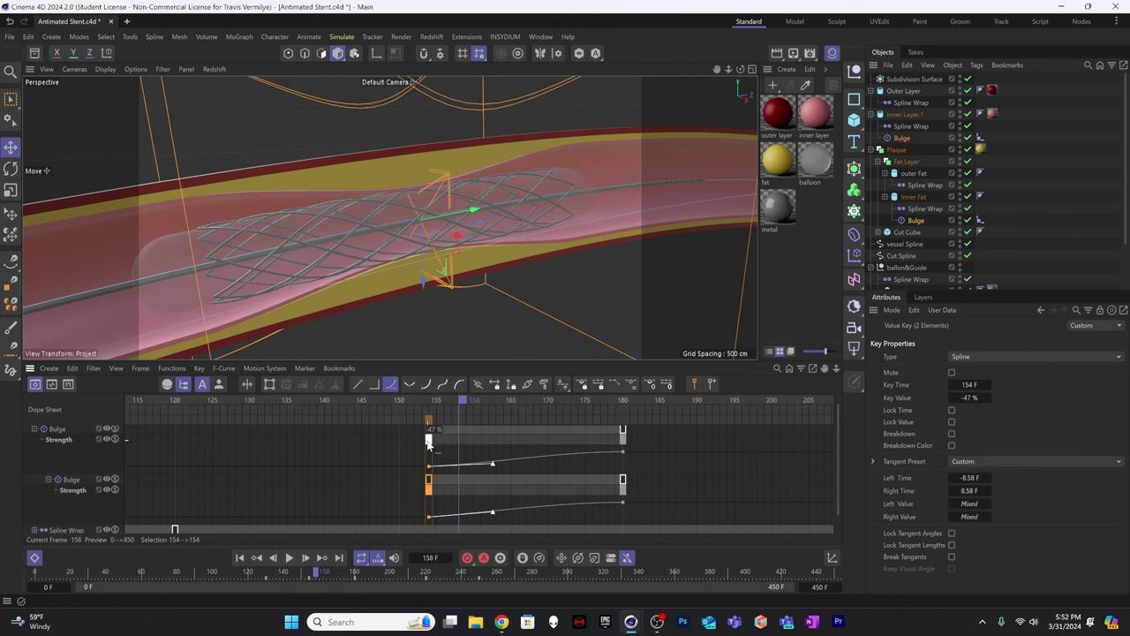
Move the first Strength keys of both Bulge deformers to frame 153.
{"action": "left_click_drag", "start_coordinate": [429, 440], "coordinate": [439, 440]}
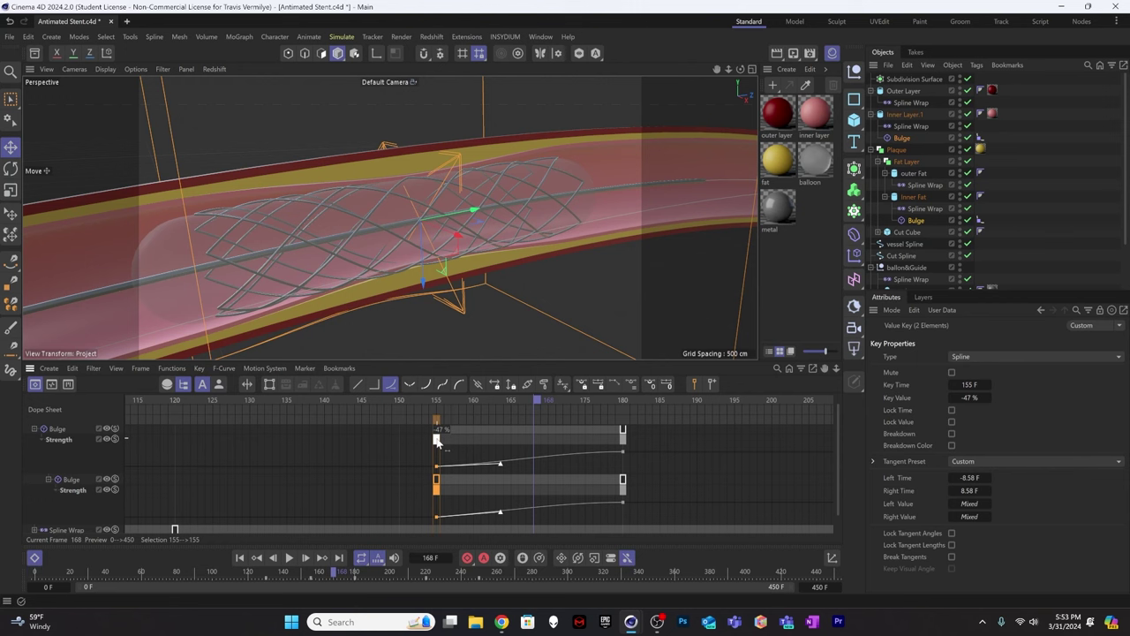
{"action": "left_click", "coordinate": [438, 442]}
{"action": "left_click_drag", "start_coordinate": [420, 438], "coordinate": [419, 438]}
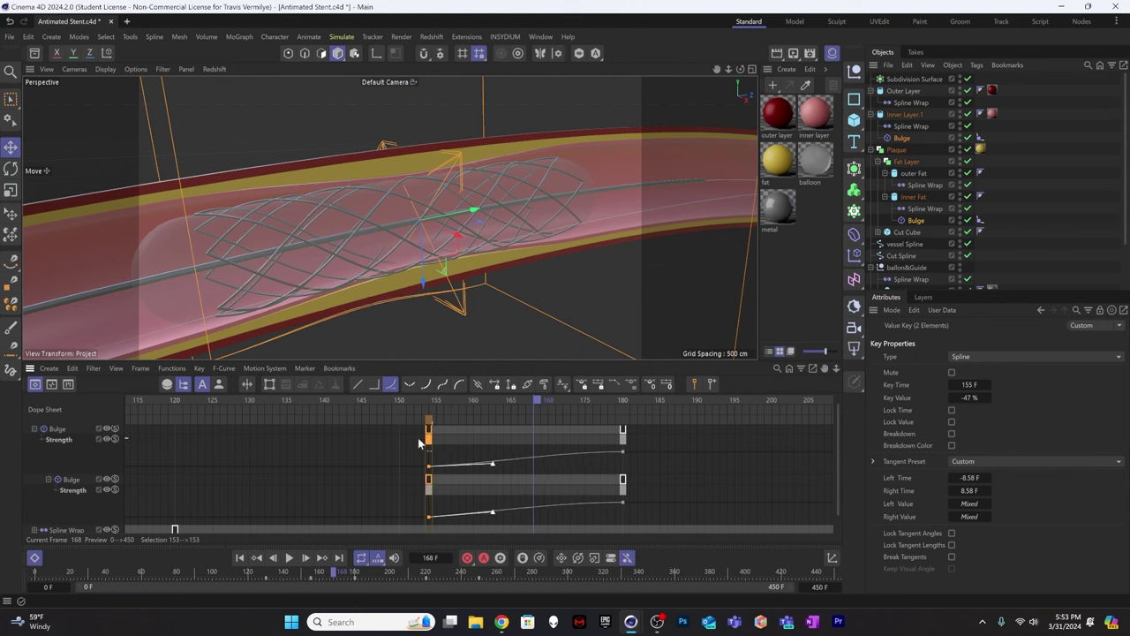
{"action": "key", "text": "ctrl+y"}
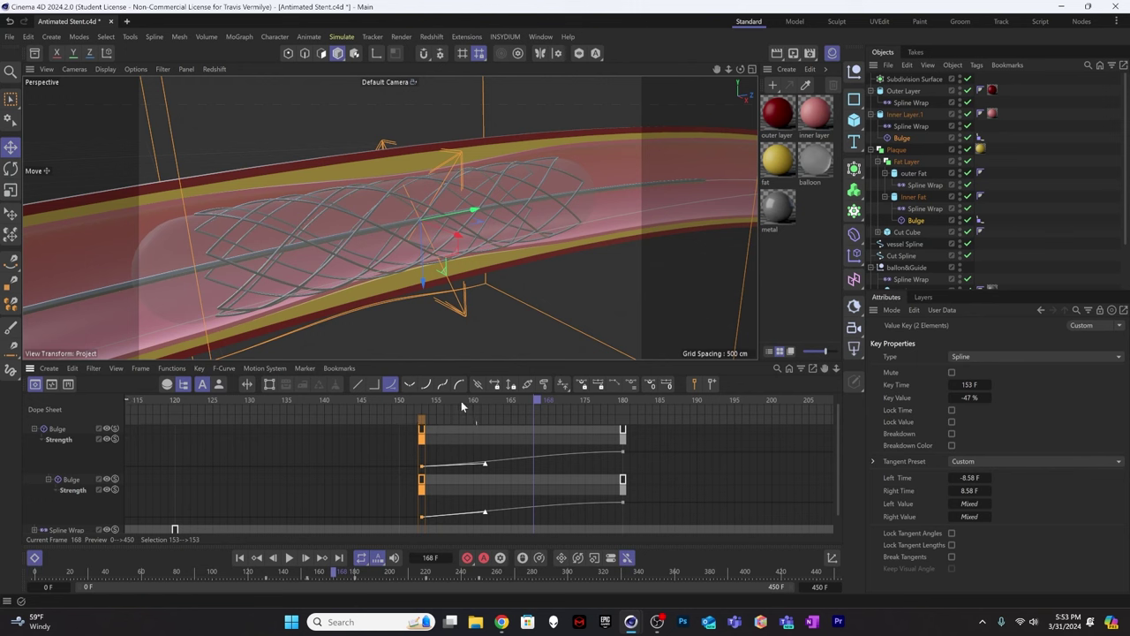
Scrub from frame 160 to 176 and examine the plaque's timing against the stent expansion.
{"action": "left_click_drag", "start_coordinate": [477, 402], "coordinate": [461, 401]}
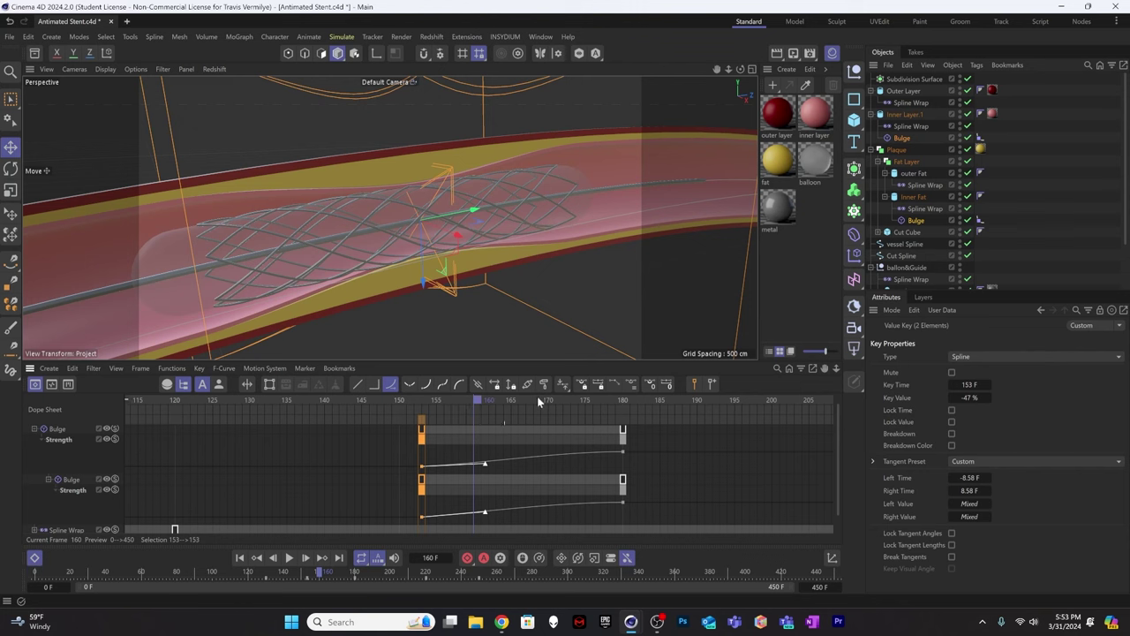
{"action": "left_click_drag", "start_coordinate": [537, 398], "coordinate": [547, 396]}
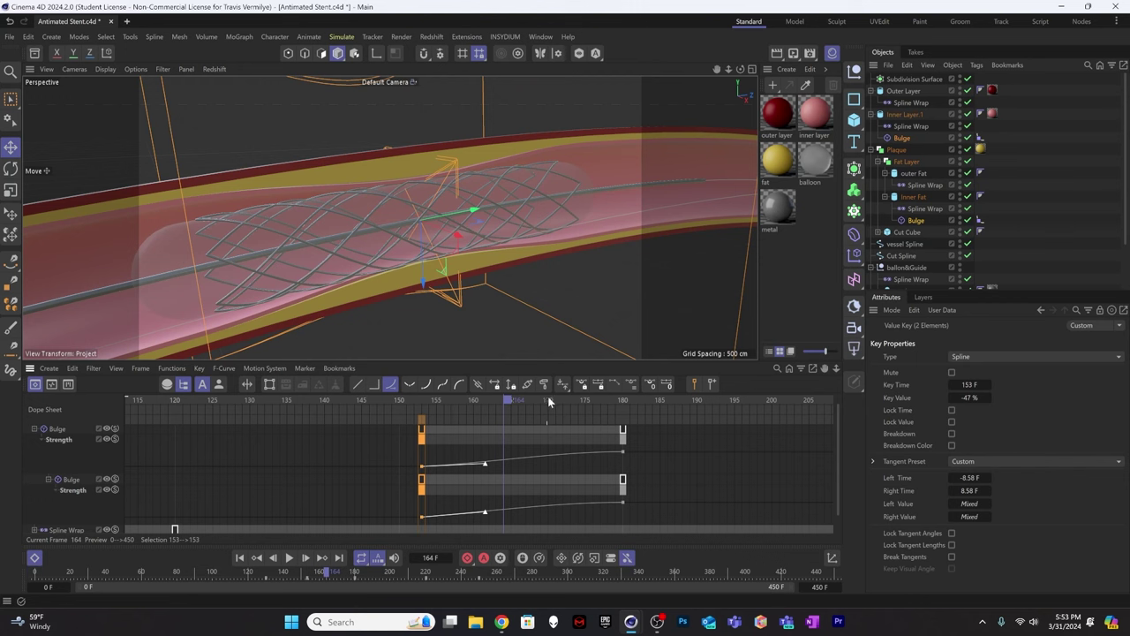
{"action": "left_click", "coordinate": [556, 398]}
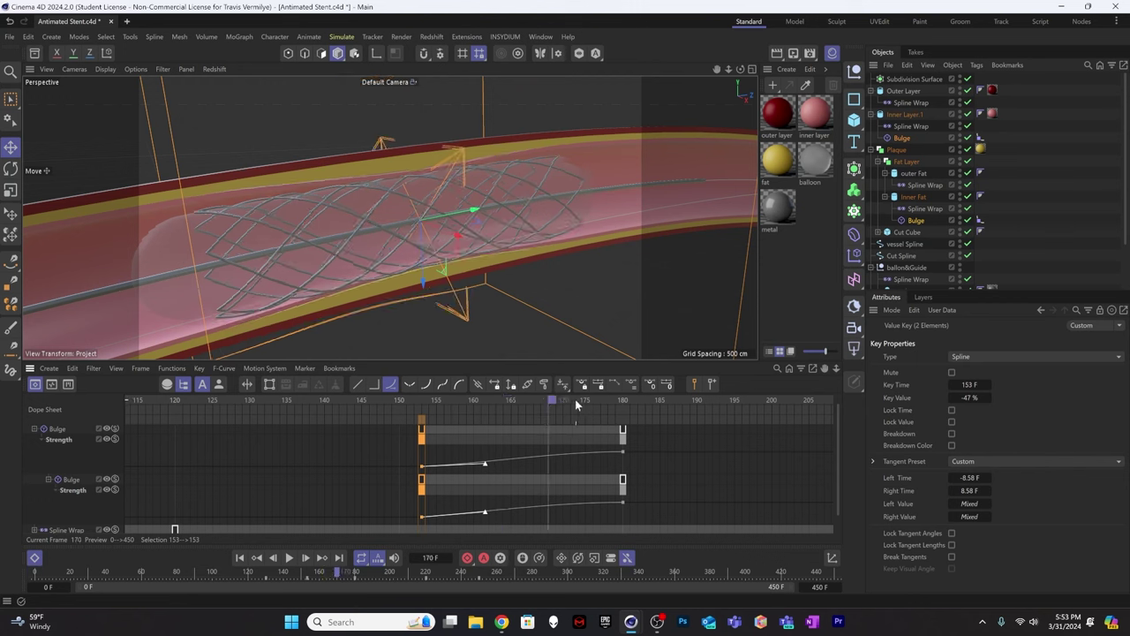
{"action": "key", "text": "g"}
{"action": "key", "text": "g"}
{"action": "key", "text": "g"}
{"action": "key", "text": "g"}
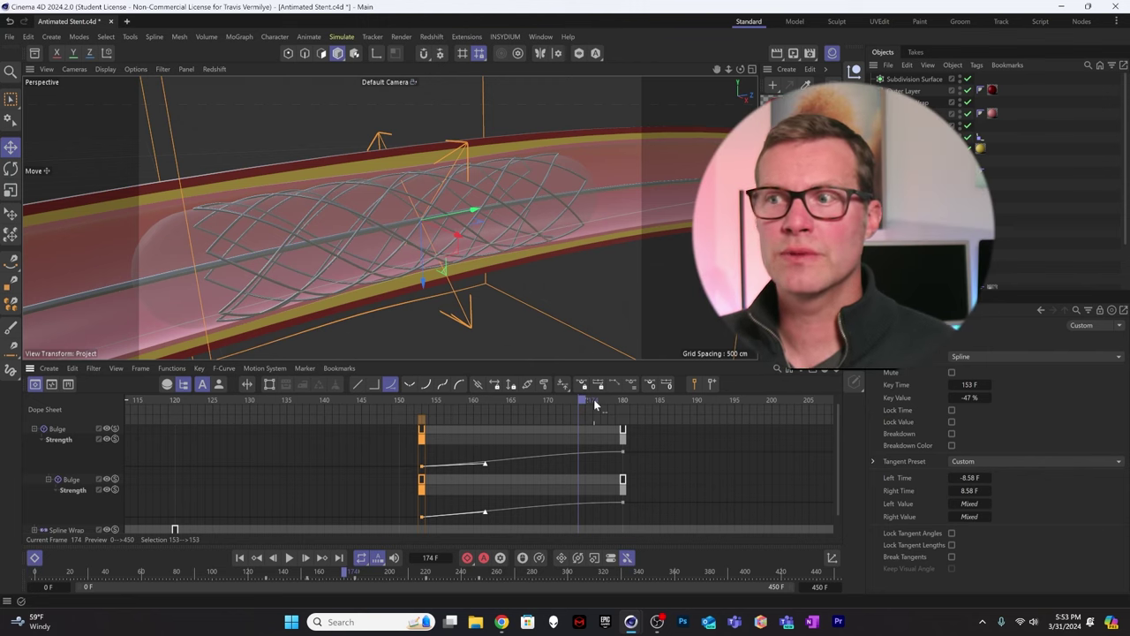
{"action": "left_click", "coordinate": [594, 399]}
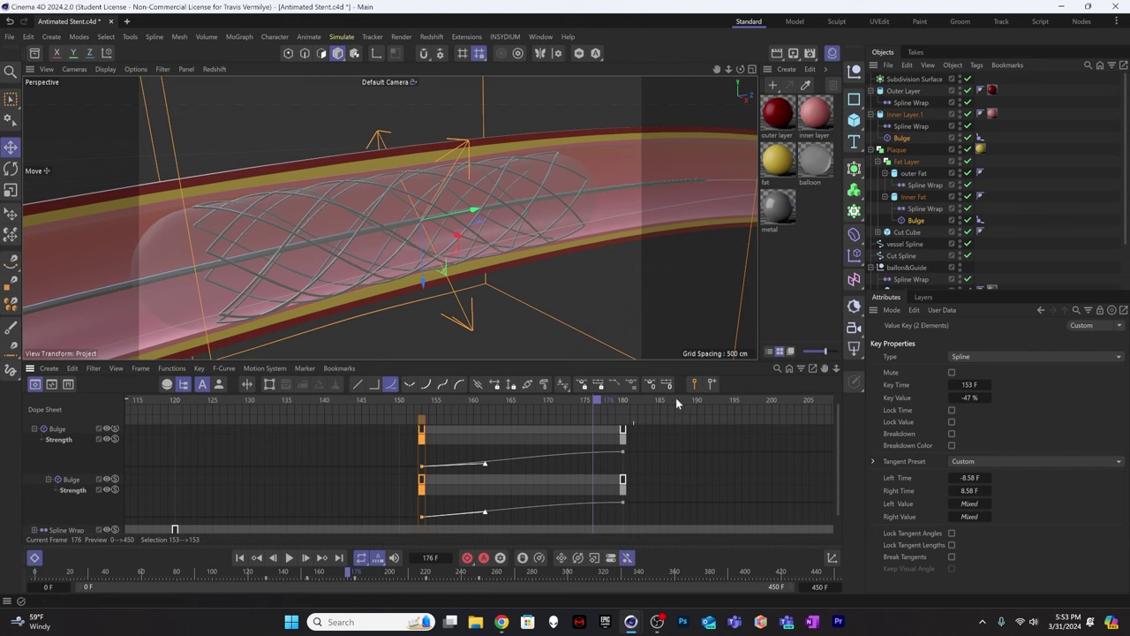
Scrub forward from frame 176 through frames 198 and 225 and beyond, examining the stent, balloon and plaque from the side.
{"action": "left_click_drag", "start_coordinate": [634, 400], "coordinate": [762, 401]}
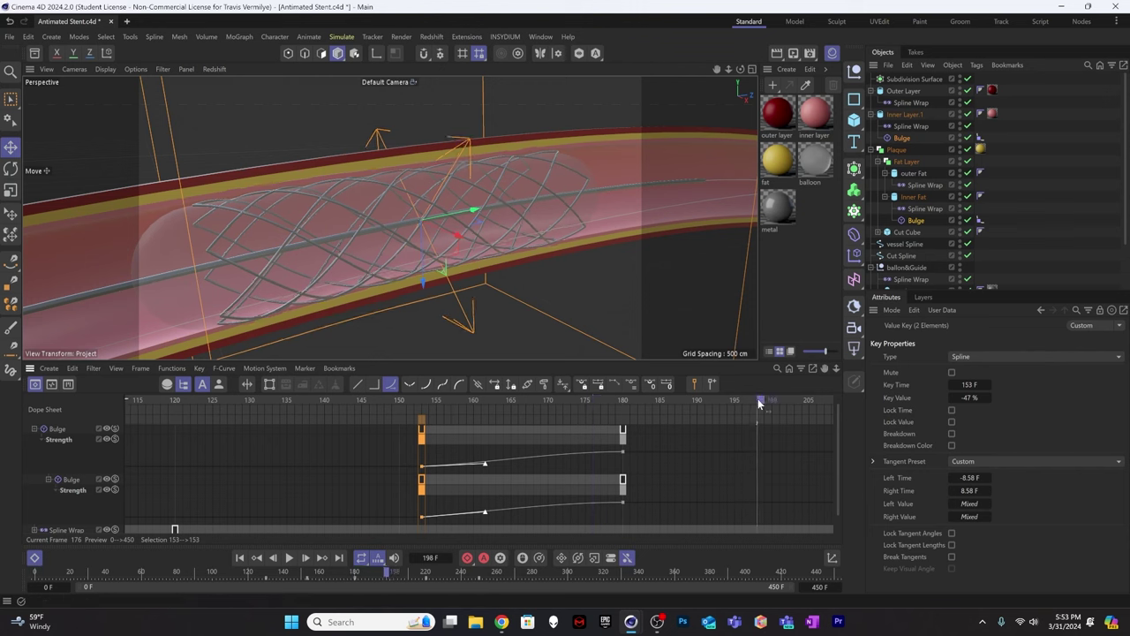
{"action": "left_click_drag", "start_coordinate": [615, 332], "coordinate": [538, 304], "text": "alt"}
{"action": "scroll", "coordinate": [658, 412], "scroll_direction": "down", "scroll_amount": 2}
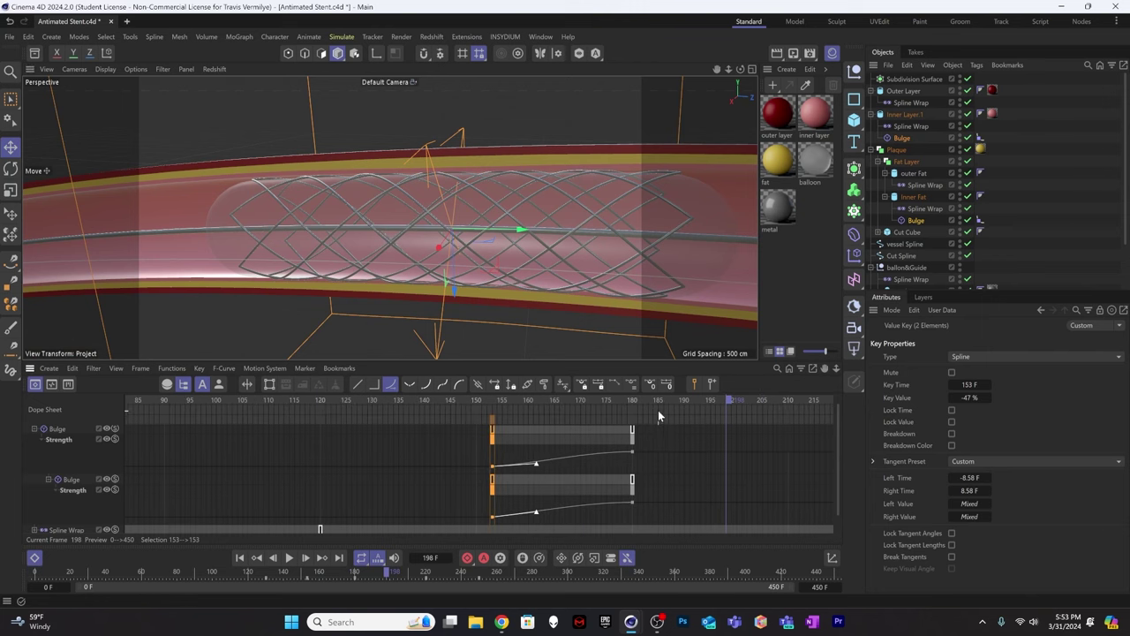
{"action": "left_click_drag", "start_coordinate": [770, 395], "coordinate": [829, 401]}
{"action": "scroll", "coordinate": [720, 429], "scroll_direction": "down", "scroll_amount": 3}
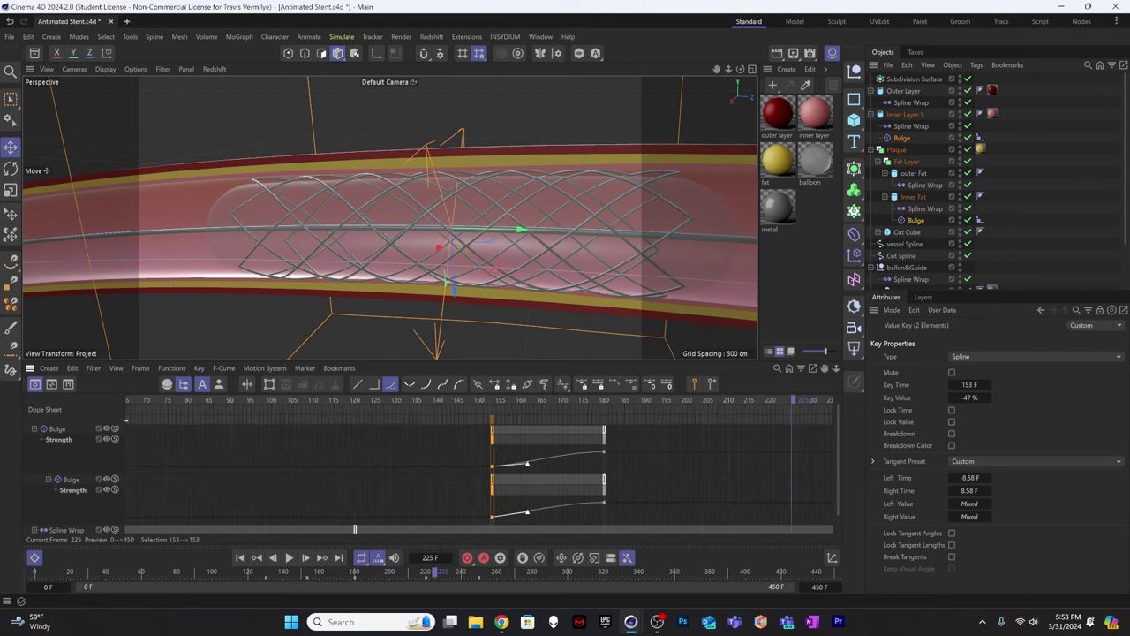
{"action": "middle_click_drag", "start_coordinate": [716, 438], "coordinate": [492, 441], "text": "alt"}
{"action": "left_click_drag", "start_coordinate": [576, 402], "coordinate": [682, 398]}
{"action": "left_click_drag", "start_coordinate": [516, 284], "coordinate": [429, 280], "text": "alt"}
{"action": "scroll", "coordinate": [467, 291], "scroll_direction": "down", "scroll_amount": 3}
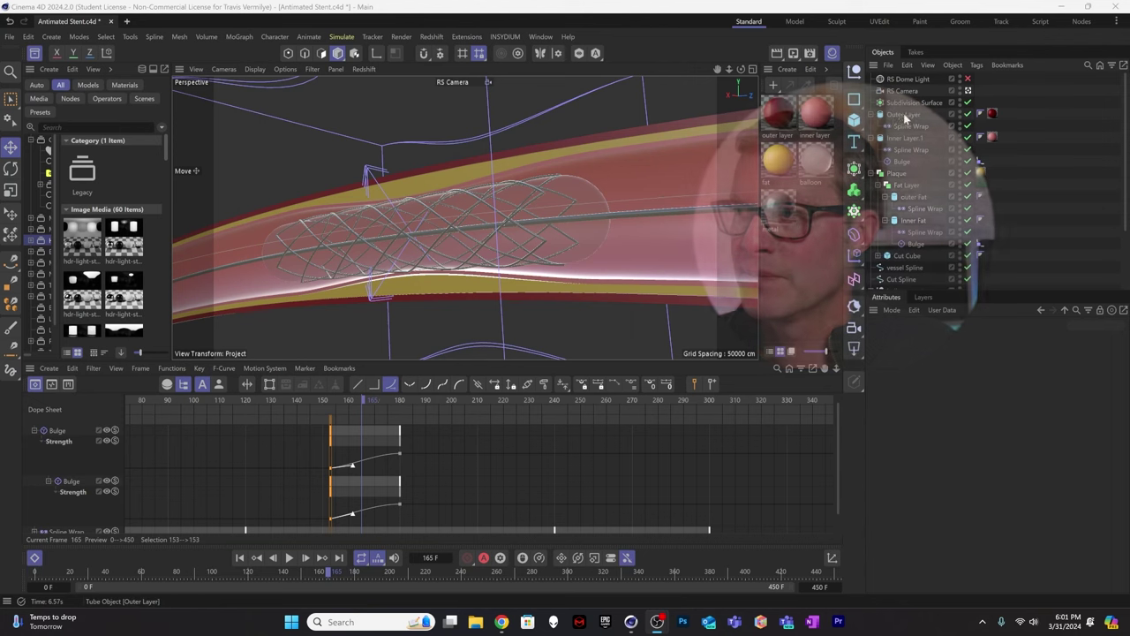
Set the radius of the Inner Fat cylinder to 38 cm.
{"action": "left_click", "coordinate": [910, 222]}
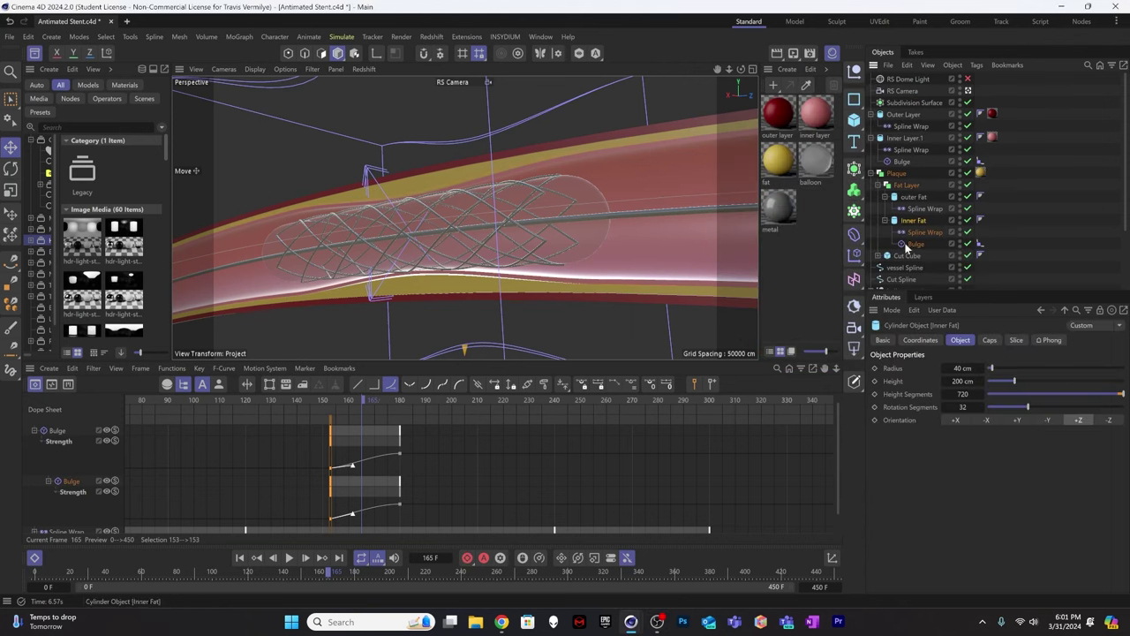
{"action": "left_click", "coordinate": [944, 370]}
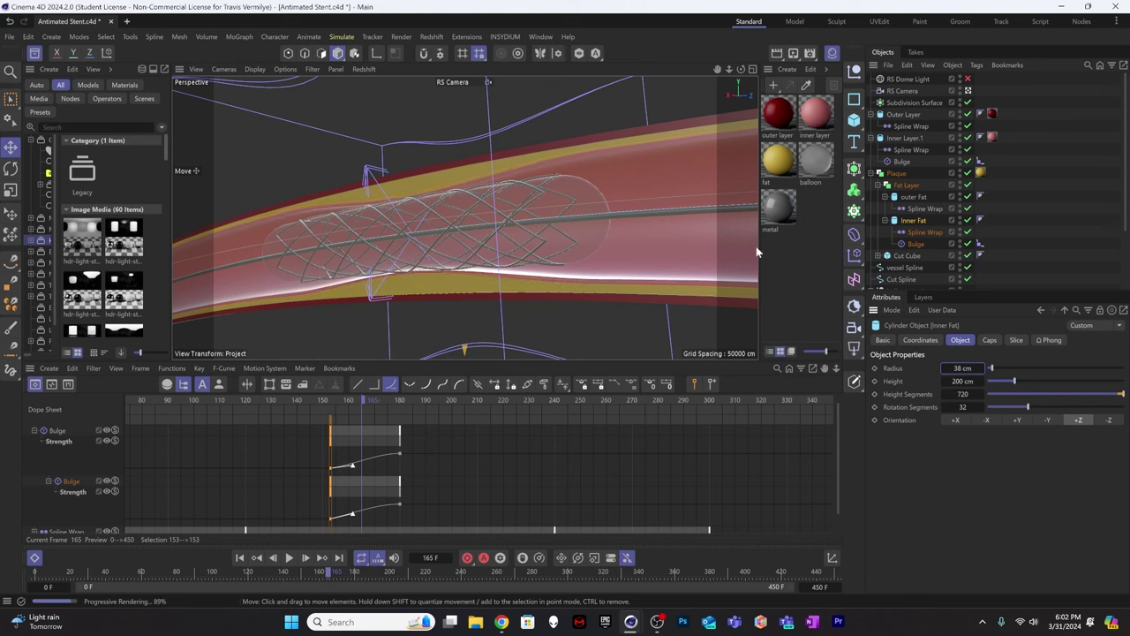
Select the Outer Layer and Inner Layer.1 tubes together and open their shared slice settings.
{"action": "left_click", "coordinate": [905, 139]}
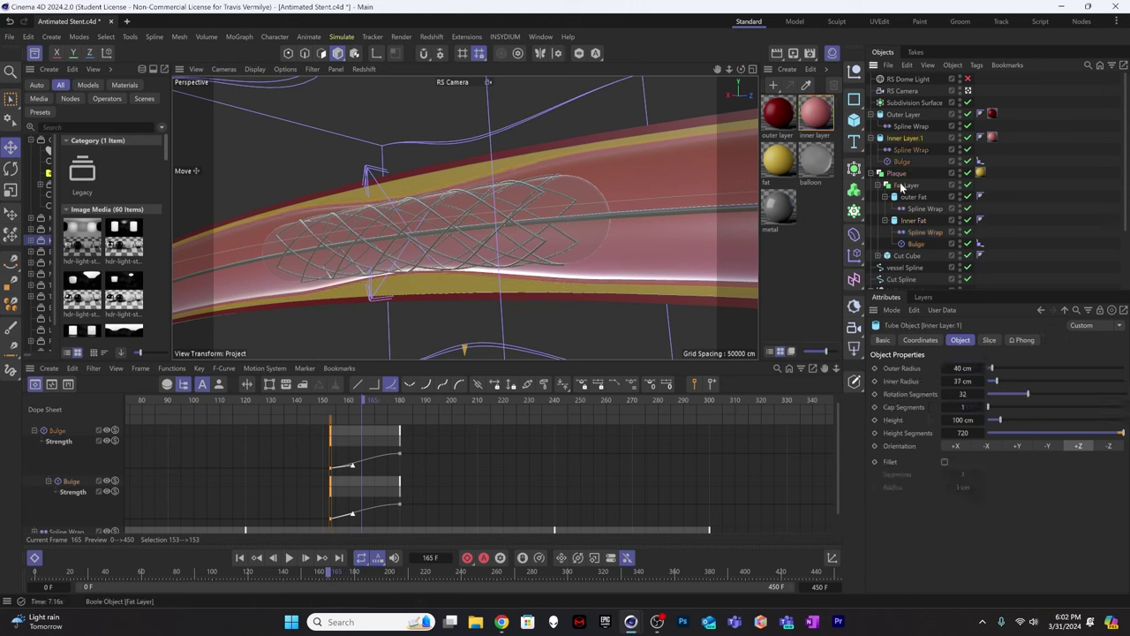
{"action": "left_click", "coordinate": [905, 115]}
{"action": "left_click", "coordinate": [906, 139], "text": "ctrl"}
{"action": "left_click", "coordinate": [989, 340]}
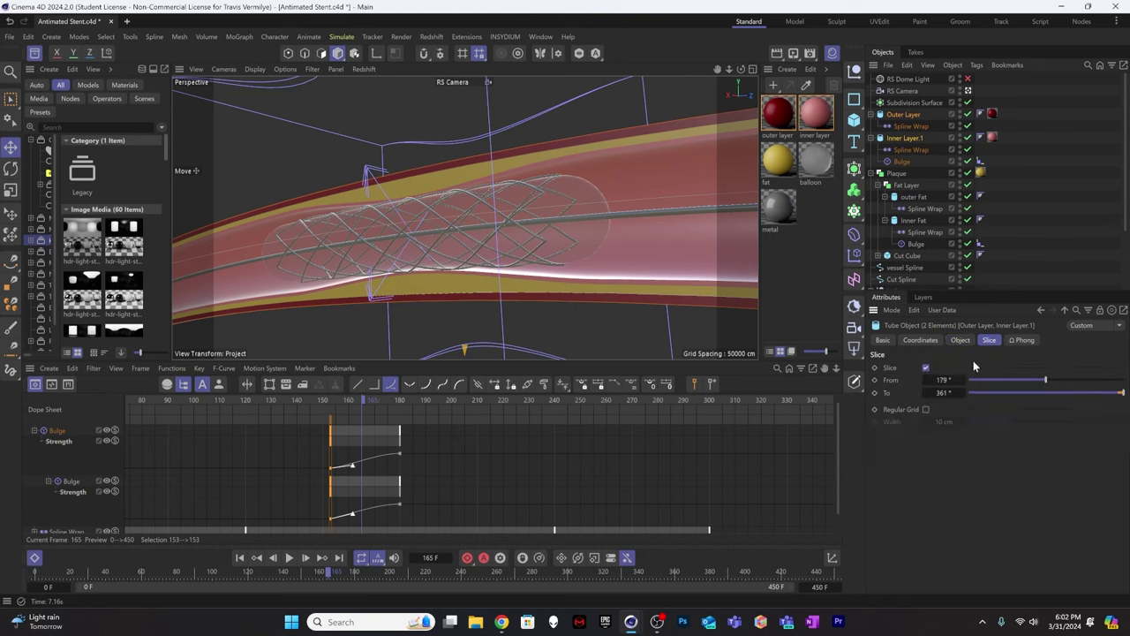